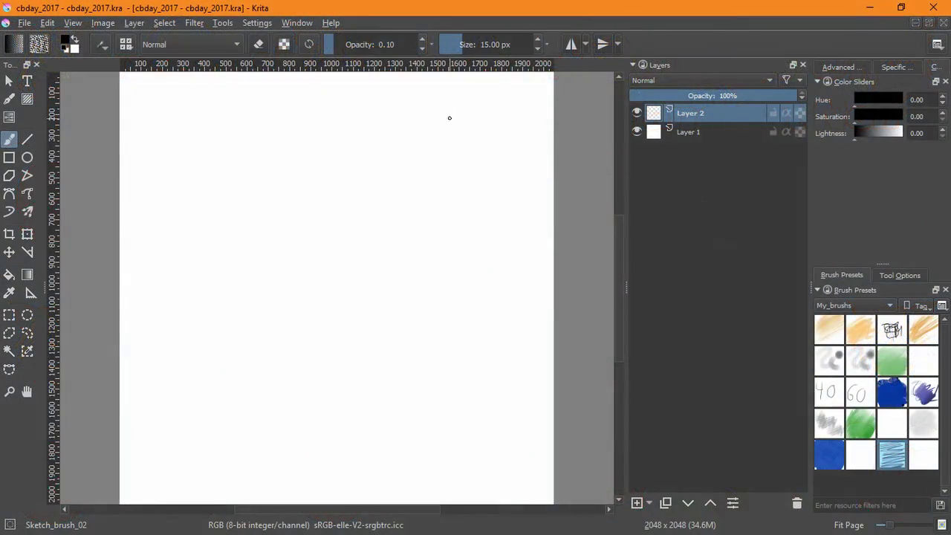
Step: Sketch a round head shape about 500 px wide near the canvas's upper-left corner and put its layer in a group
mouse_move(202, 135)
left_mouse_down()
mouse_move(230, 223)
mouse_move(244, 132)
mouse_move(286, 219)
left_mouse_up()
mouse_move(218, 184)
left_mouse_down()
mouse_move(204, 142)
mouse_move(258, 145)
mouse_move(245, 241)
mouse_move(194, 219)
mouse_move(294, 163)
left_mouse_up()
mouse_move(195, 210)
left_mouse_down()
mouse_move(208, 154)
mouse_move(257, 130)
mouse_move(290, 162)
mouse_move(238, 148)
mouse_move(240, 126)
mouse_move(197, 149)
mouse_move(186, 211)
mouse_move(216, 196)
mouse_move(293, 223)
left_mouse_up()
key("ctrl+g")
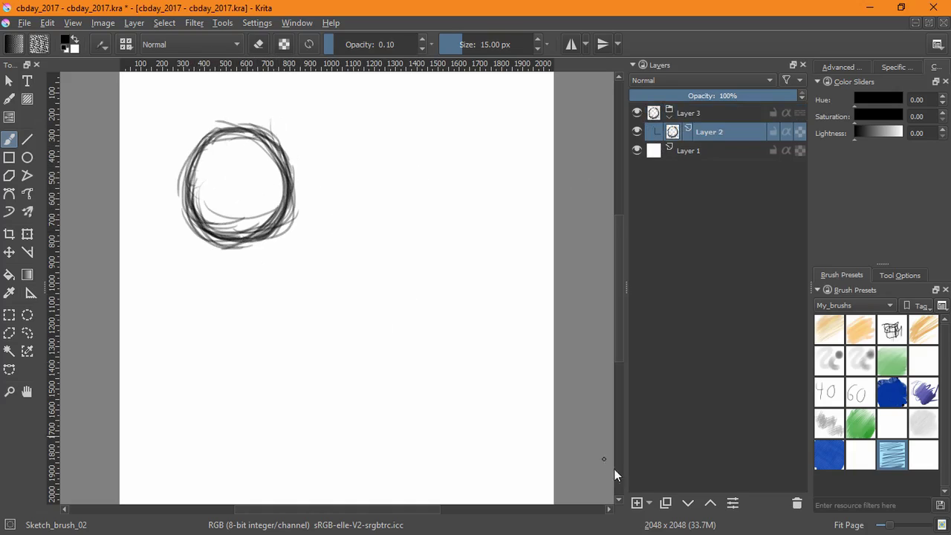
Step: Add an empty paint layer above the circle's layer, and squash the head circle slightly downward from its top with Transform
left_click(637, 503)
left_click(728, 156)
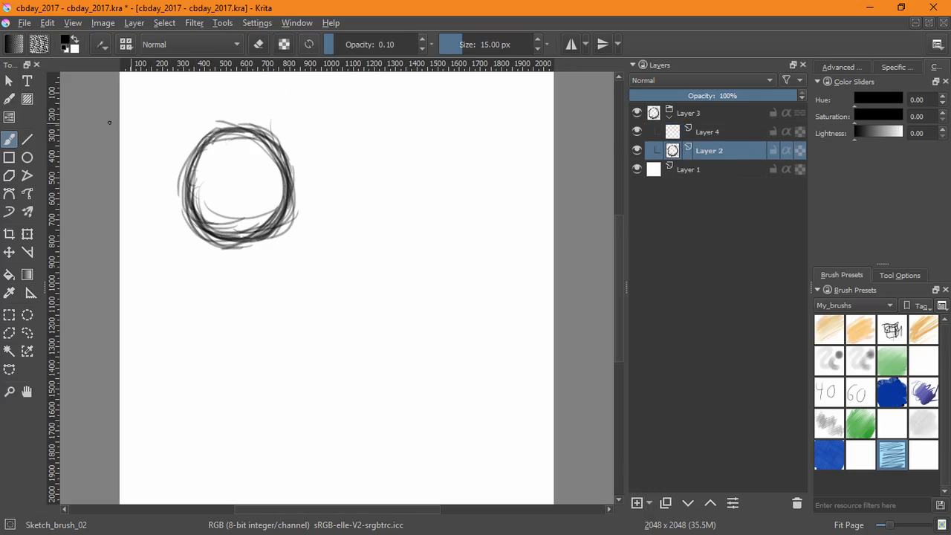
key("ctrl+t")
left_click_drag(235, 119, 236, 132)
key("Return")
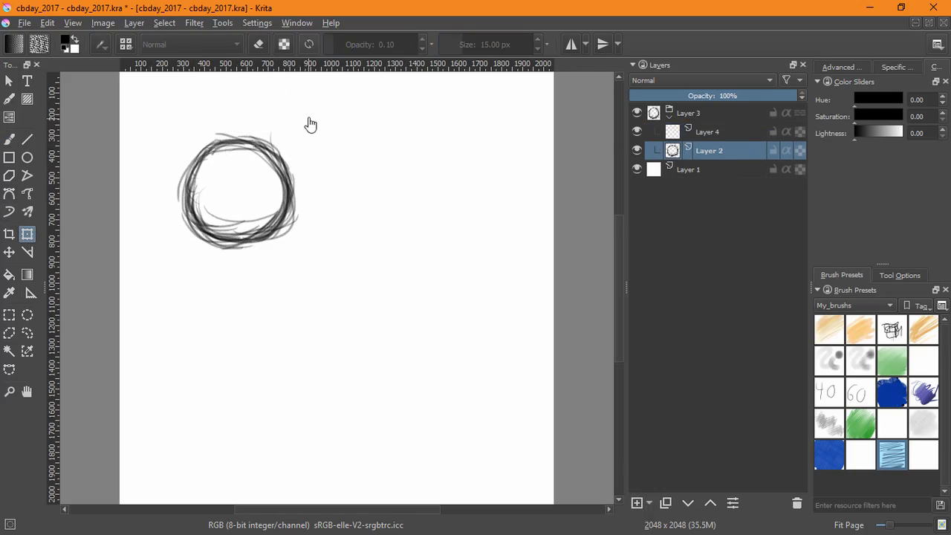
Step: Sketch a pointed cat ear on the upper right of the head, on the empty layer above the circle
key("Page_Up")
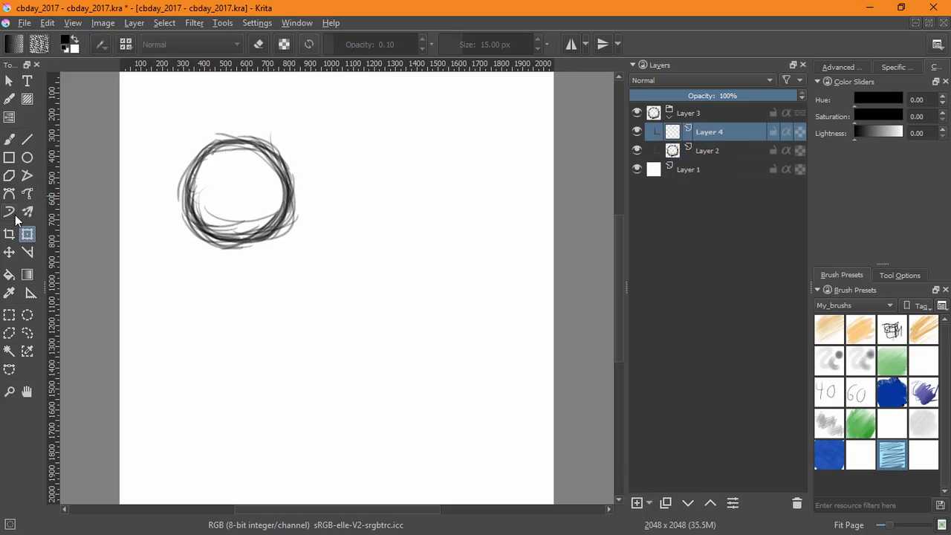
left_click(9, 139)
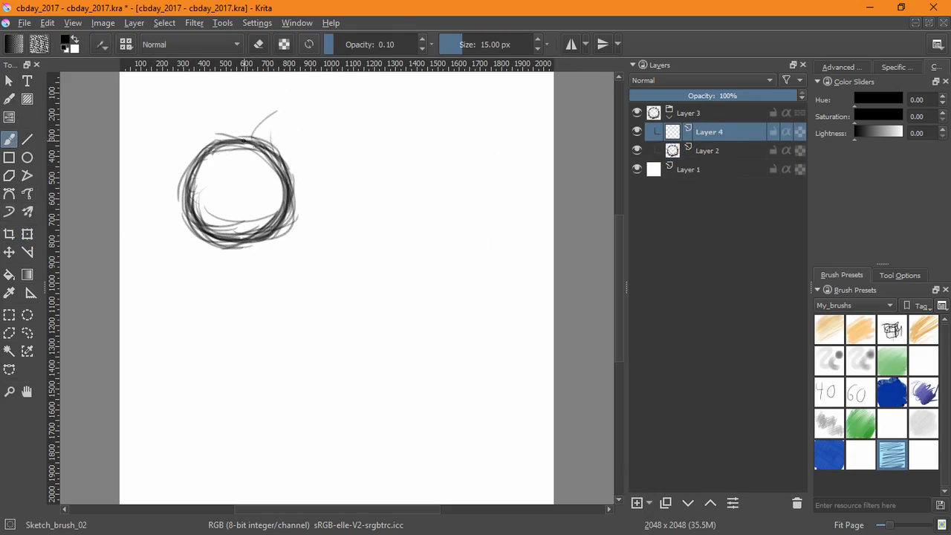
mouse_move(243, 140)
left_mouse_down()
mouse_move(289, 109)
mouse_move(298, 158)
mouse_move(296, 104)
mouse_move(265, 116)
left_mouse_up()
mouse_move(247, 155)
left_mouse_down()
mouse_move(298, 109)
mouse_move(283, 169)
left_mouse_up()
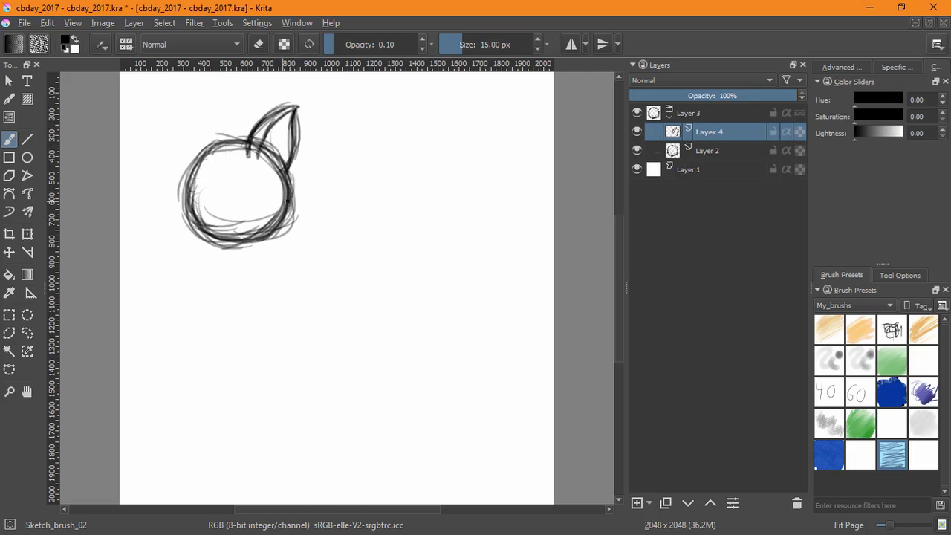
Step: Duplicate the ear layer, mirror the copy horizontally and move it to the left side of the head
key("ctrl+j")
left_click(27, 234)
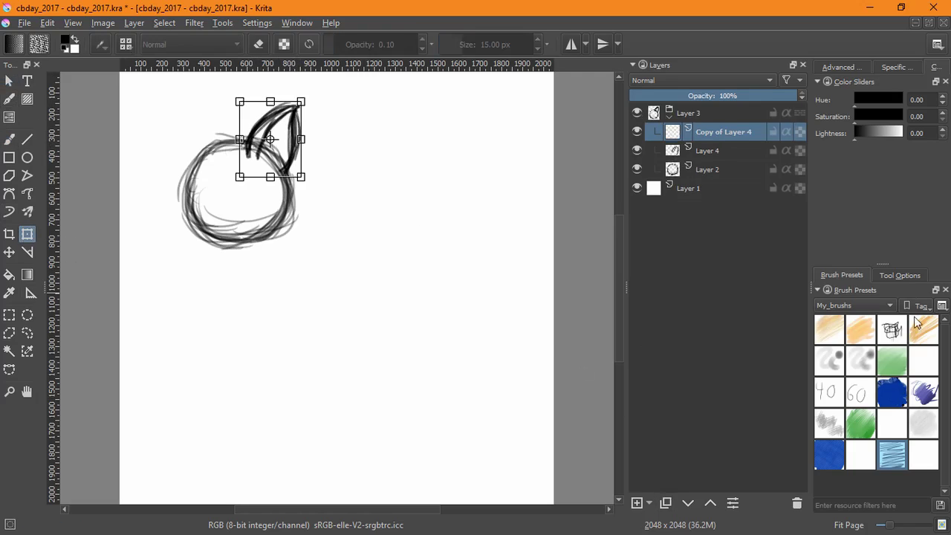
left_click(899, 275)
left_click(834, 501)
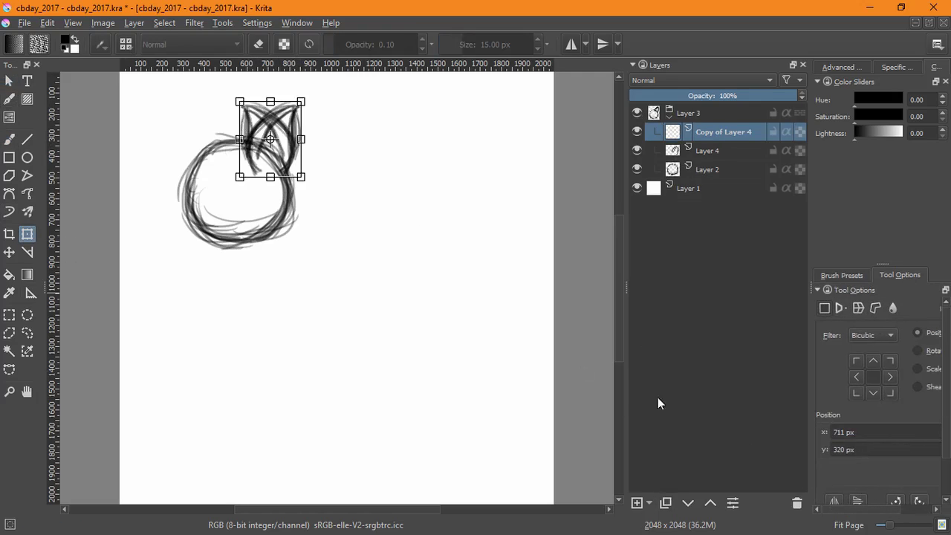
left_click_drag(257, 116, 193, 117)
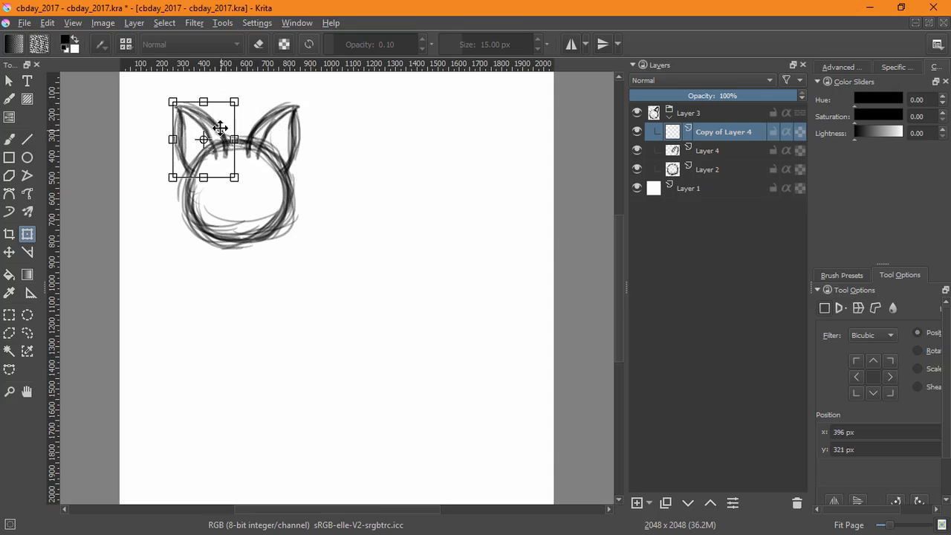
key("Return")
Step: Rotate both ears outward so they tilt away from the middle of the head
left_click(714, 156)
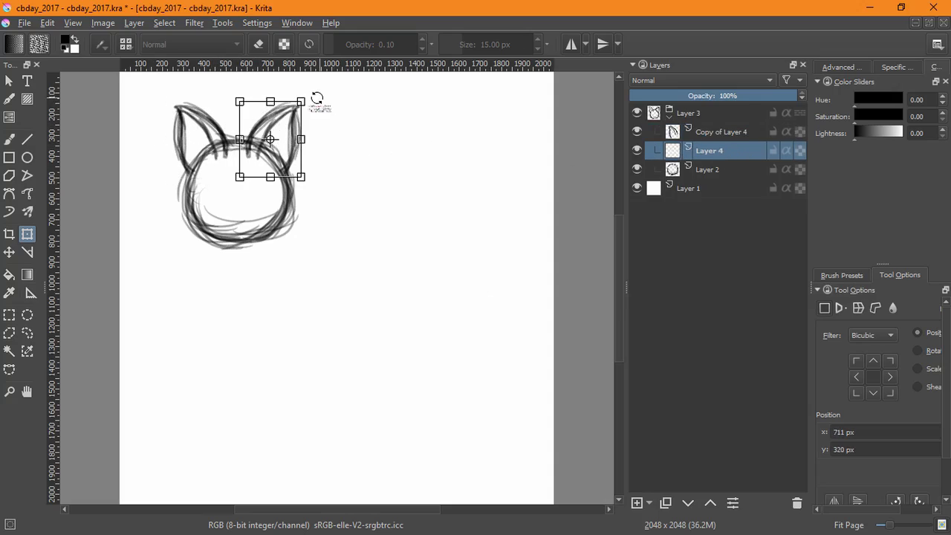
left_click_drag(314, 96, 324, 142)
left_click(714, 132)
left_click_drag(236, 93, 249, 119)
key("Return")
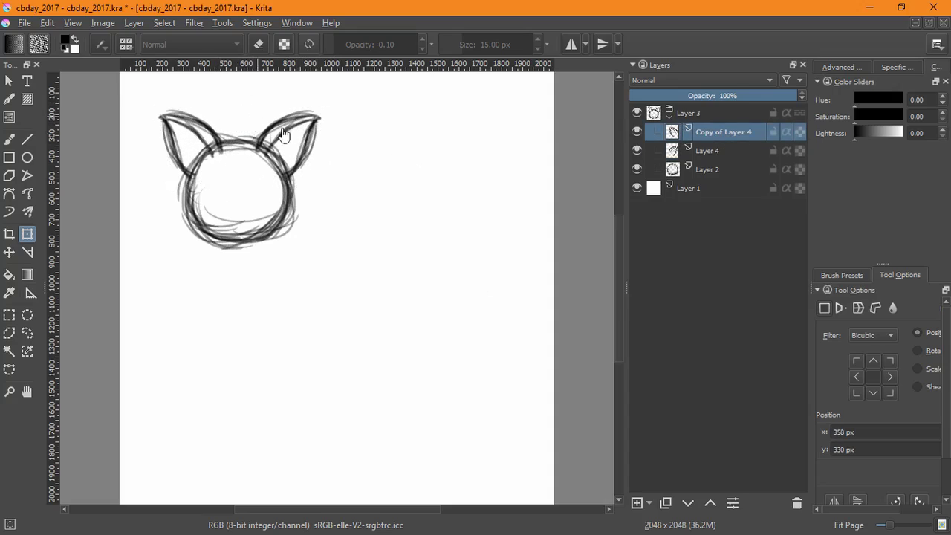
Step: Group the two ear layers and scale the pair of ears down slightly, keeping them seated on the head
left_click(712, 150, "shift")
key("ctrl+g")
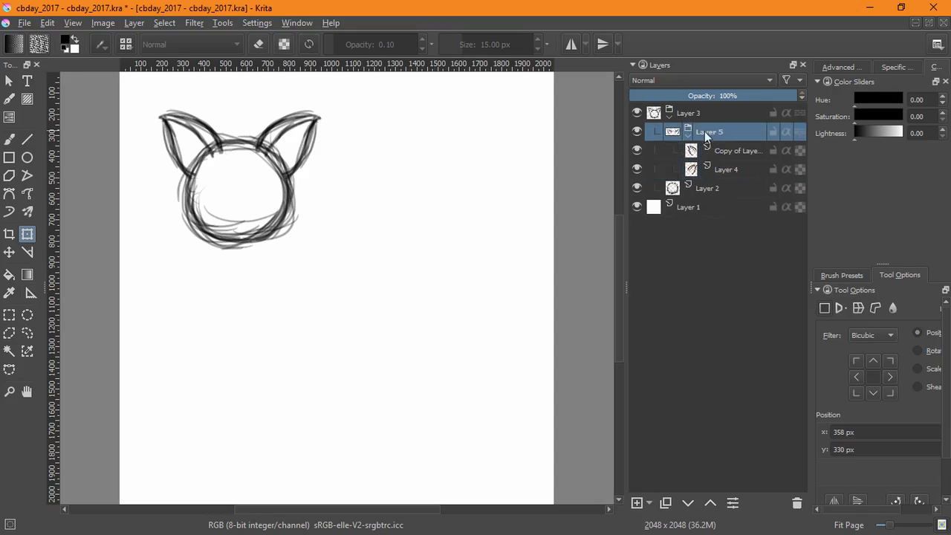
left_click(324, 117)
left_click_drag(323, 110, 299, 119)
left_click_drag(285, 143, 295, 138)
key("Return")
Step: Collapse the ear group, add one new paint layer directly above the head circle's layer and switch to the freehand brush
left_click(724, 168)
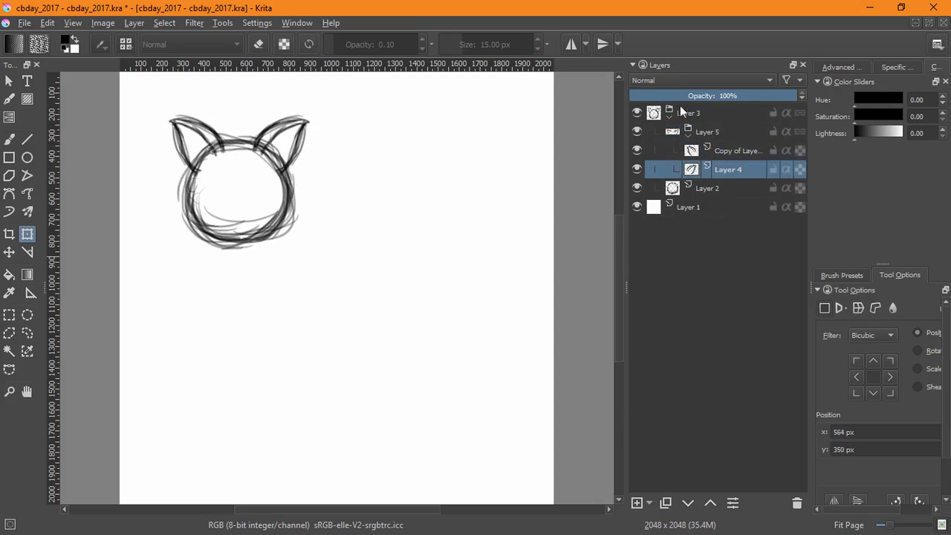
left_click(687, 136)
left_click(705, 151)
left_click(637, 503)
left_click(637, 504)
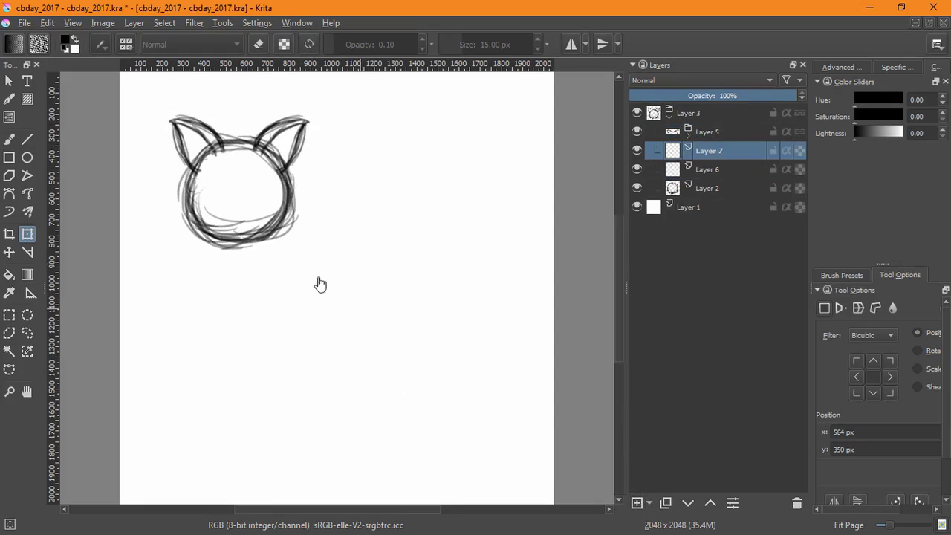
key("ctrl+z")
left_click(12, 139)
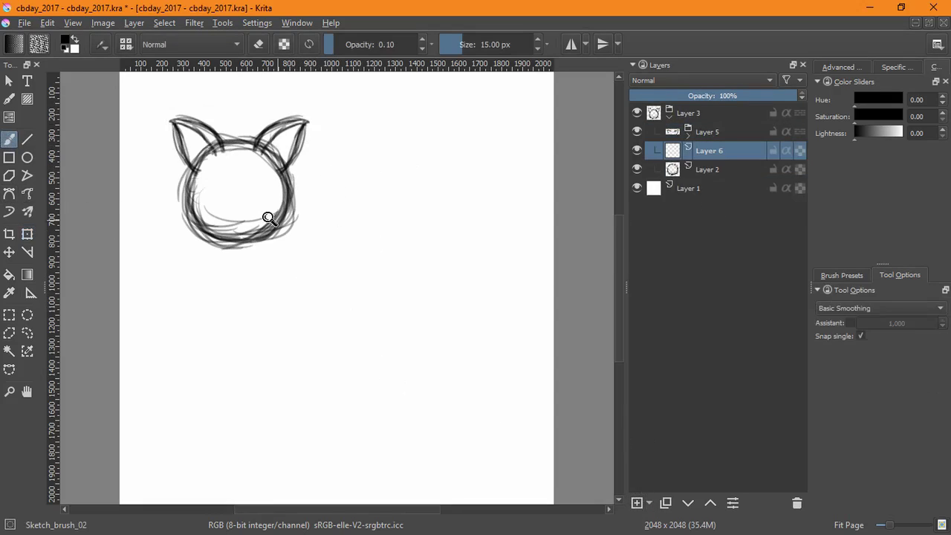
Step: Sketch a jawline tapering to a pointed chin below the head circle, and stretch it slightly downward with Transform
mouse_move(284, 251)
left_mouse_down()
mouse_move(267, 259)
mouse_move(288, 239)
mouse_move(265, 347)
left_mouse_up()
left_click_drag(313, 287, 260, 343)
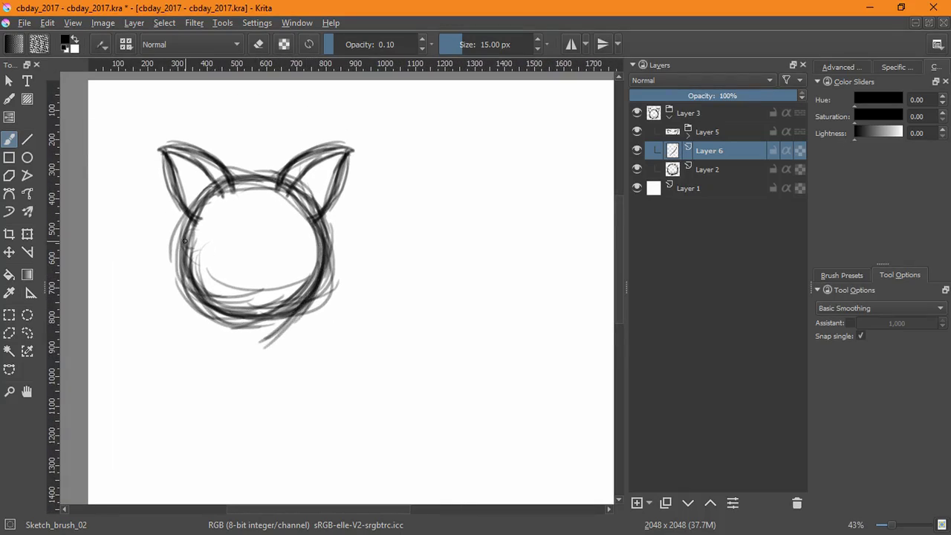
left_click_drag(186, 226, 202, 328)
mouse_move(195, 253)
left_mouse_down()
mouse_move(216, 338)
mouse_move(242, 353)
left_mouse_up()
mouse_move(186, 223)
left_mouse_down()
mouse_move(208, 312)
mouse_move(196, 305)
mouse_move(253, 345)
mouse_move(281, 350)
mouse_move(315, 293)
left_mouse_up()
left_click_drag(251, 360, 324, 281)
left_click_drag(223, 305, 310, 343)
mouse_move(186, 266)
left_mouse_down()
mouse_move(230, 350)
mouse_move(272, 343)
mouse_move(309, 306)
mouse_move(320, 220)
left_mouse_up()
left_click_drag(324, 272, 300, 330)
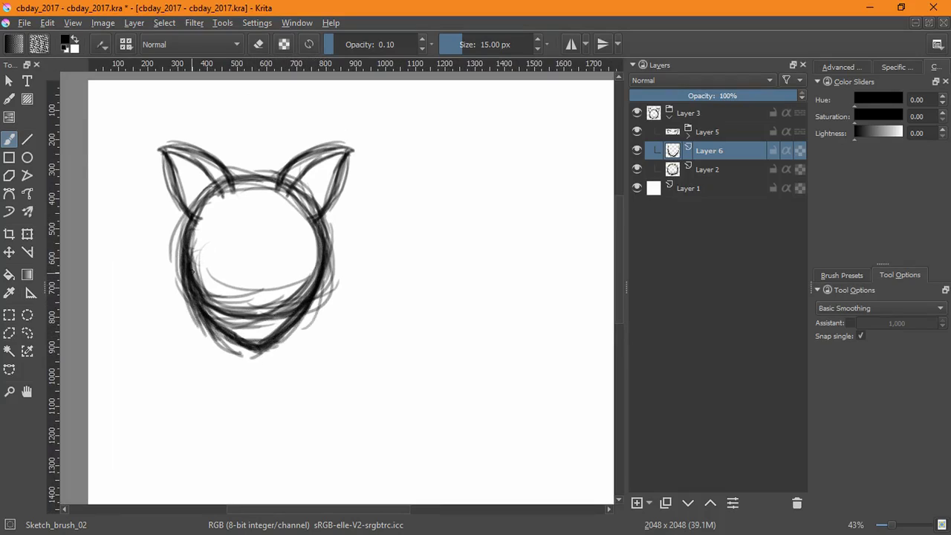
mouse_move(305, 297)
left_mouse_down()
mouse_move(322, 223)
mouse_move(252, 348)
left_mouse_up()
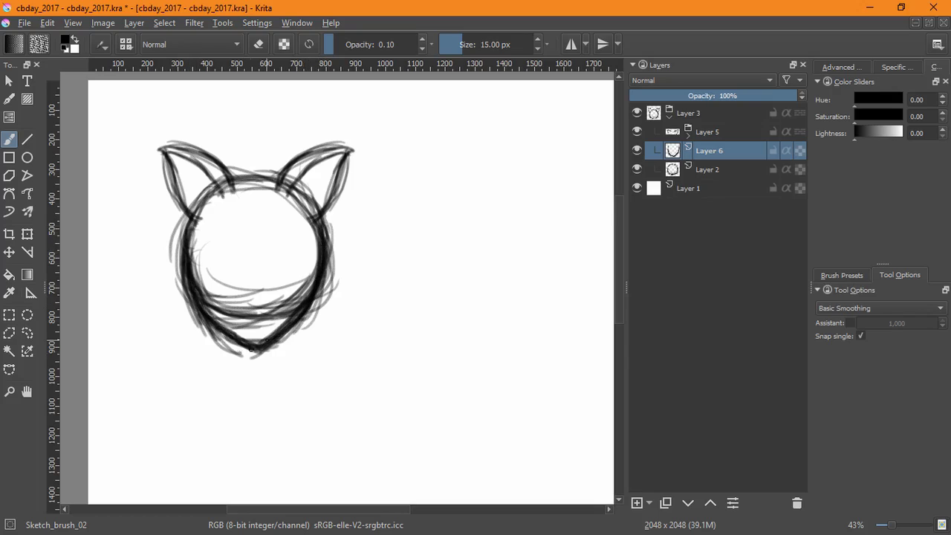
left_click(27, 233)
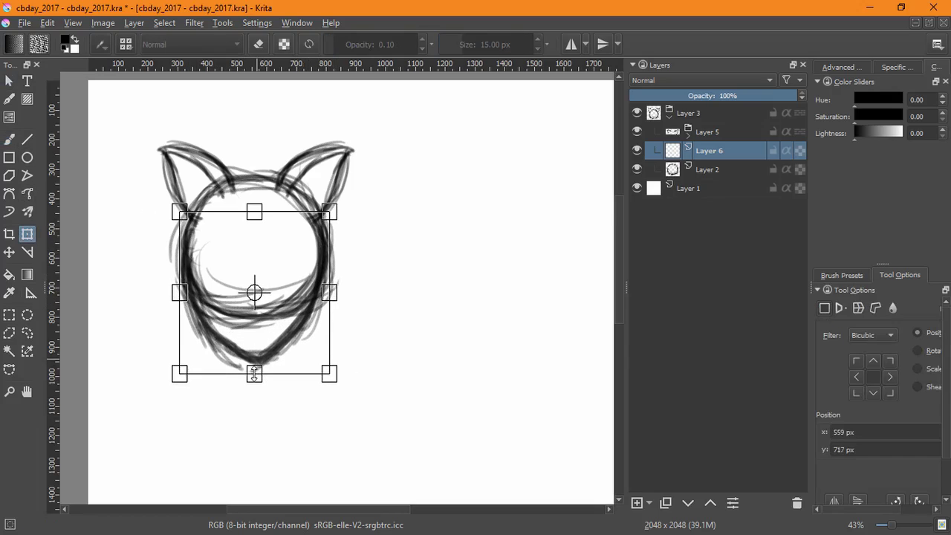
key("Return")
Step: Expand the ear group and move the left ear slightly outward with Transform
left_click(696, 132)
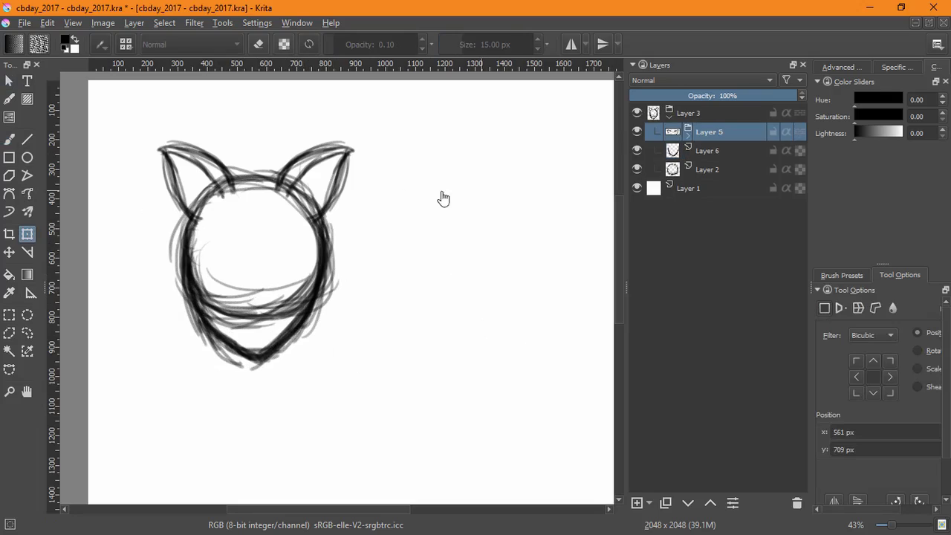
left_click(686, 135)
left_click(694, 154)
left_click(211, 166)
left_click_drag(225, 163, 221, 166)
key("Return")
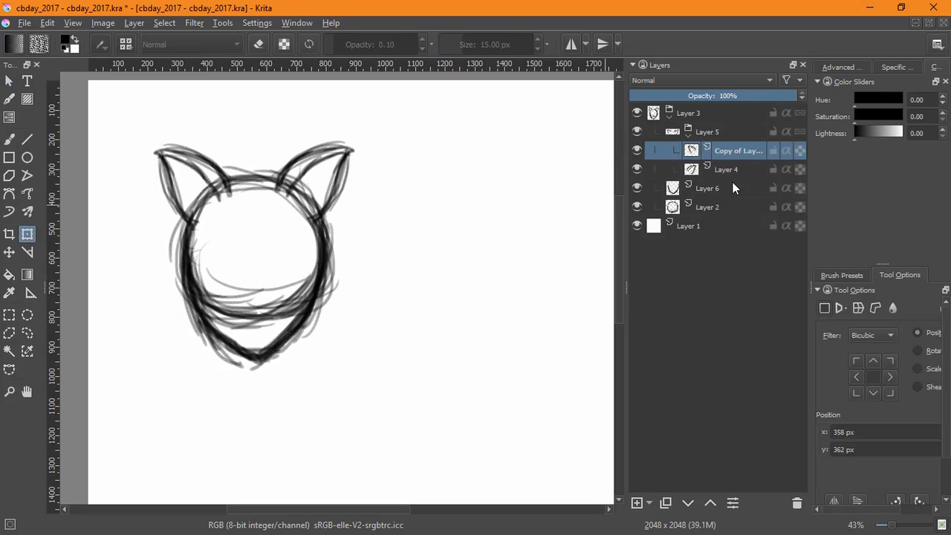
Step: Add a new paint layer directly above the jaw layer and try the first bangs strokes down from the forehead's centre
left_click(726, 186)
left_click(637, 502)
key("b")
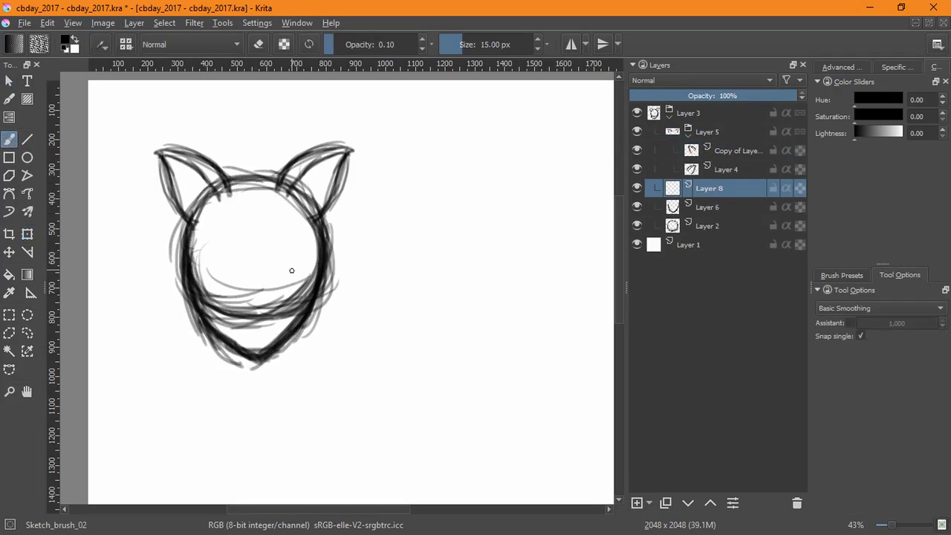
left_click_drag(254, 223, 272, 281)
left_click_drag(254, 223, 280, 291)
key("ctrl+z")
Step: Sketch long hair strands falling from the forehead's centre toward the right side of the face
mouse_move(310, 246)
left_mouse_down("shift")
mouse_move(285, 300)
mouse_move(350, 223)
left_mouse_up("shift")
left_click_drag(297, 194, 286, 262)
left_click_drag(308, 213, 296, 267)
left_click_drag(308, 211, 290, 273)
left_click_drag(295, 181, 284, 260)
left_click_drag(309, 192, 301, 226)
left_click_drag(308, 195, 290, 279)
left_click_drag(295, 186, 285, 257)
left_click_drag(291, 196, 290, 278)
Step: Sketch bangs sweeping from the centre parting to the left side of the face, plus short strands near the left temple
left_click_drag(286, 201, 246, 227)
left_click_drag(288, 199, 233, 229)
mouse_move(360, 250)
left_mouse_down("shift")
mouse_move(349, 244)
mouse_move(272, 287)
mouse_move(330, 269)
left_mouse_up("shift")
mouse_move(423, 260)
left_mouse_down("shift")
mouse_move(413, 246)
mouse_move(422, 275)
left_mouse_up("shift")
left_click_drag(336, 288, 336, 268, "ctrl")
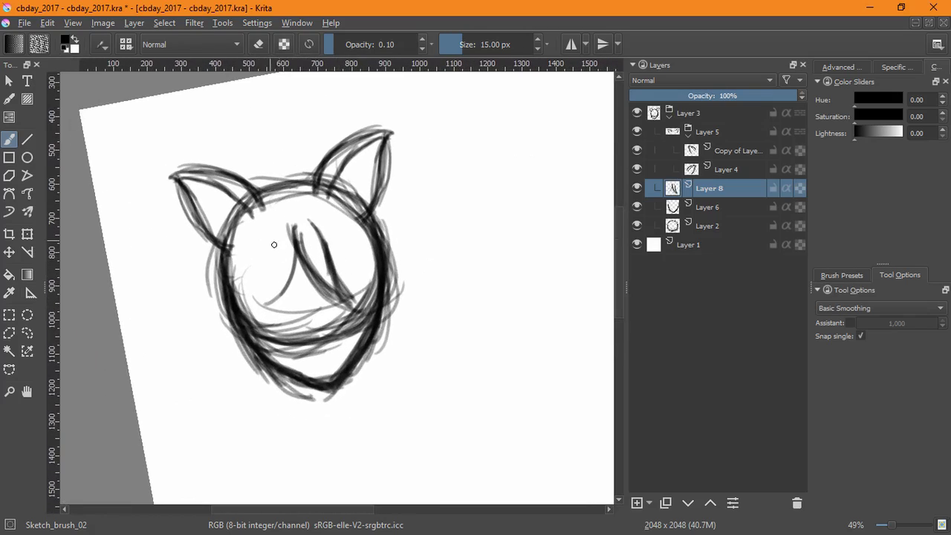
left_click_drag(296, 227, 268, 296)
left_click_drag(296, 248, 262, 302)
left_click_drag(290, 262, 265, 302)
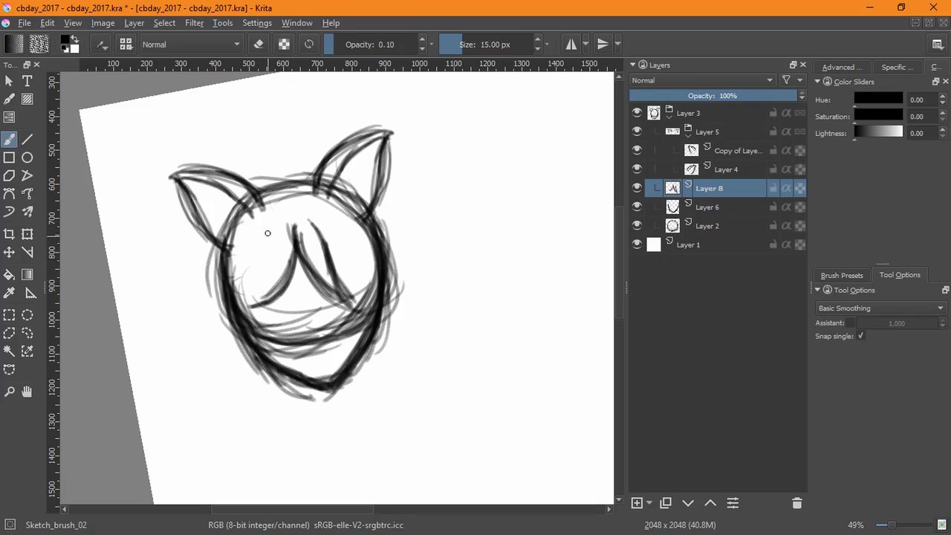
left_click_drag(267, 233, 257, 281)
left_click_drag(257, 226, 257, 278)
left_click_drag(269, 234, 240, 303)
Step: Sketch ragged hair tufts along the left side of the head, from below the ear down to the jaw
mouse_move(214, 247)
left_mouse_down()
mouse_move(199, 318)
mouse_move(220, 305)
mouse_move(238, 353)
left_mouse_up()
left_click_drag(223, 312, 236, 358)
mouse_move(257, 366)
left_mouse_down()
mouse_move(269, 404)
mouse_move(285, 397)
left_mouse_up()
left_click_drag(249, 346, 264, 393)
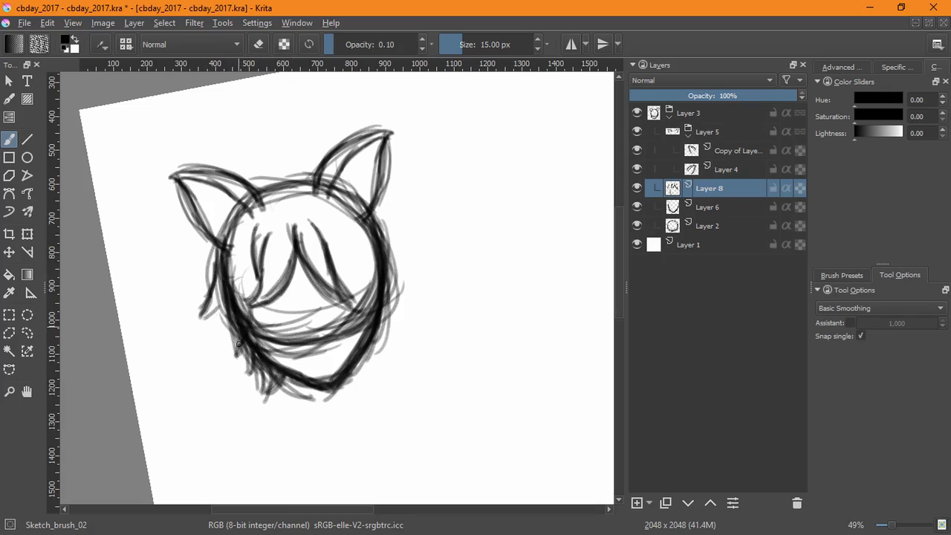
left_click_drag(226, 312, 237, 353)
left_click_drag(218, 320, 216, 333)
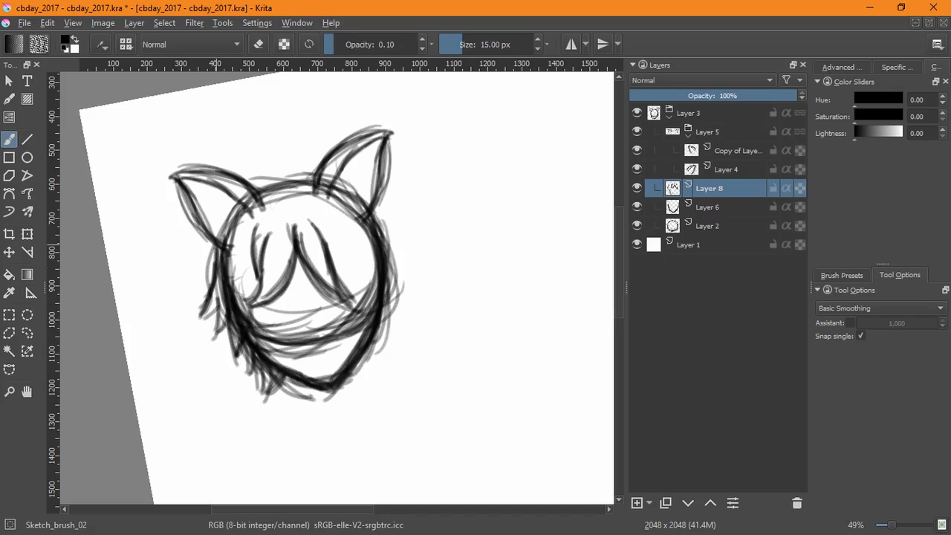
left_click_drag(216, 242, 200, 318)
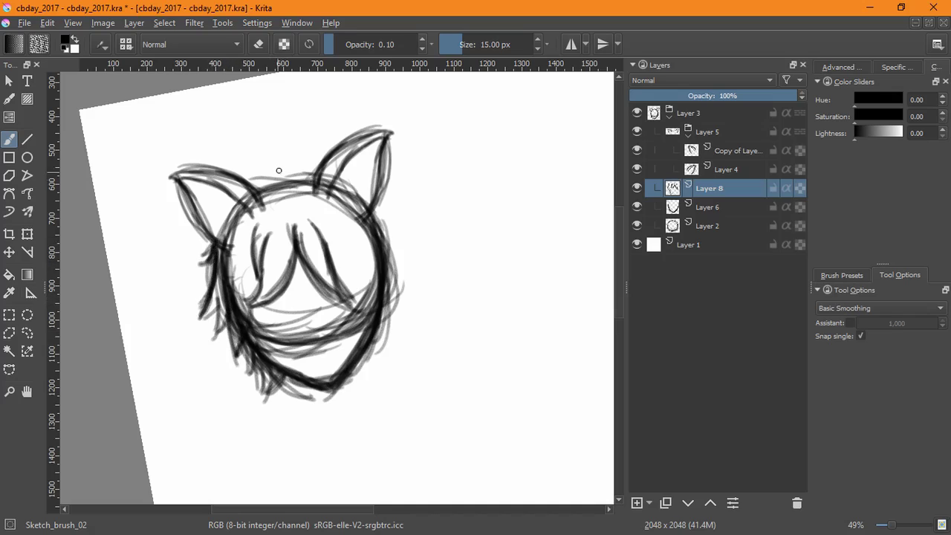
Step: Sketch the hair outline between the ears and ragged tufts down the right side of the head to the jaw
left_click_drag(279, 185, 318, 177)
left_click_drag(297, 178, 349, 187)
left_click_drag(421, 249, 426, 283)
left_click_drag(398, 232, 404, 281)
mouse_move(398, 229)
left_mouse_down()
mouse_move(410, 294)
mouse_move(386, 325)
left_mouse_up()
mouse_move(403, 280)
left_mouse_down()
mouse_move(394, 327)
mouse_move(366, 367)
left_mouse_up()
mouse_move(385, 305)
left_mouse_down()
mouse_move(367, 373)
mouse_move(371, 347)
mouse_move(346, 377)
mouse_move(352, 383)
left_mouse_up()
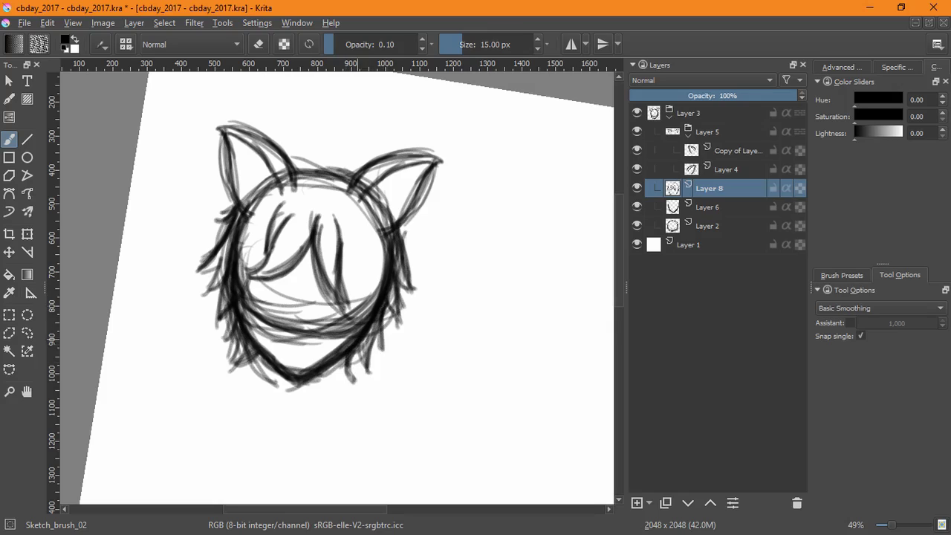
Step: Sketch another bangs lock curving from the forehead to the right edge of the face
left_click_drag(334, 210, 376, 294)
left_click_drag(370, 248, 373, 284)
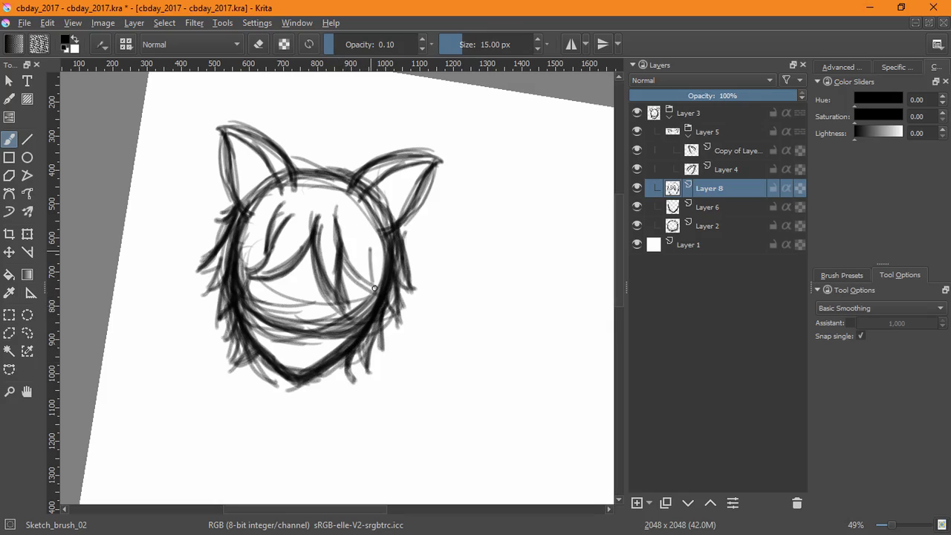
left_click_drag(372, 232, 378, 292)
mouse_move(344, 256)
left_mouse_down()
mouse_move(376, 296)
mouse_move(379, 281)
left_mouse_up()
left_click_drag(395, 240, 397, 266)
left_click_drag(368, 263, 379, 294)
left_click_drag(343, 239, 375, 295)
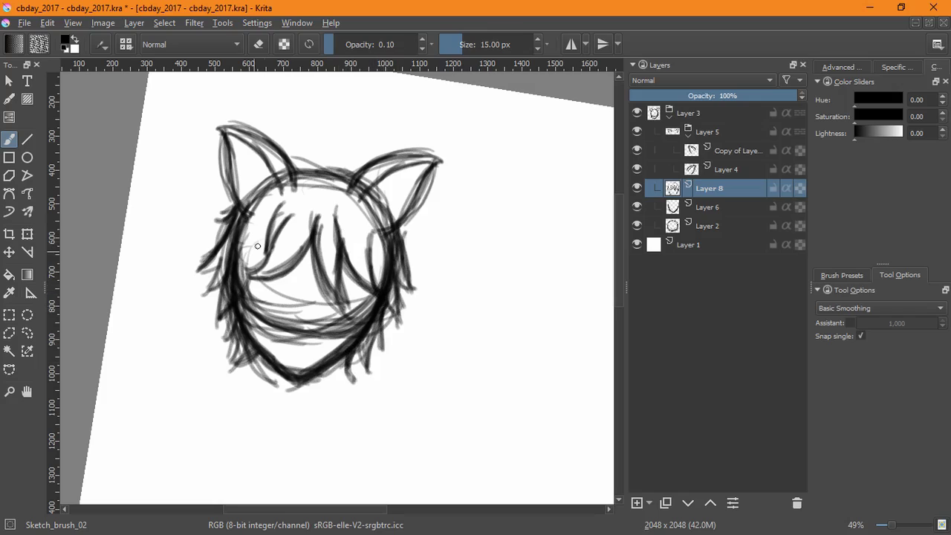
Step: Thicken the bangs at the left edge of the face with strands running from the forehead to the temple
left_click_drag(265, 252, 242, 273)
left_click_drag(265, 238, 240, 265)
left_click_drag(266, 200, 239, 266)
left_click_drag(257, 223, 238, 251)
left_click_drag(276, 197, 244, 237)
left_click_drag(226, 262, 212, 267)
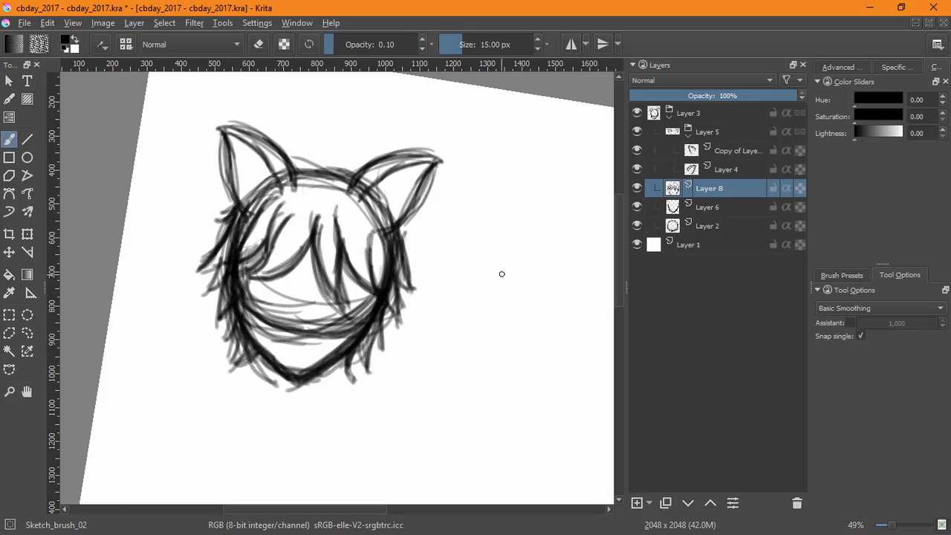
Step: Reset the canvas rotation, select the upper hair freehand, shorten it slightly from below with Transform and clear the selection
key("5")
left_click(27, 334)
mouse_move(327, 156)
left_mouse_down()
mouse_move(199, 297)
mouse_move(350, 312)
mouse_move(334, 148)
left_mouse_up()
key("ctrl+t")
left_click_drag(316, 324, 318, 312)
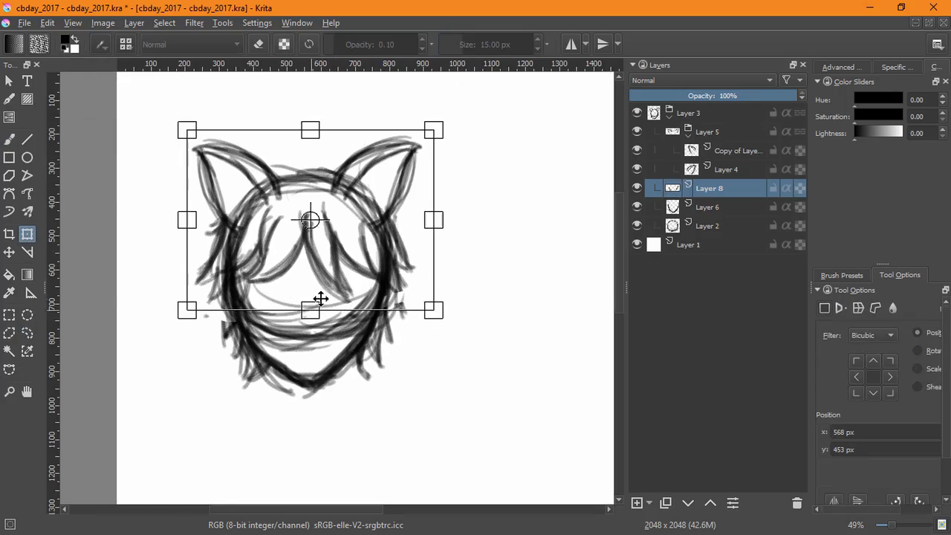
key("Return")
left_click(12, 140)
left_click(164, 22)
left_click(168, 55)
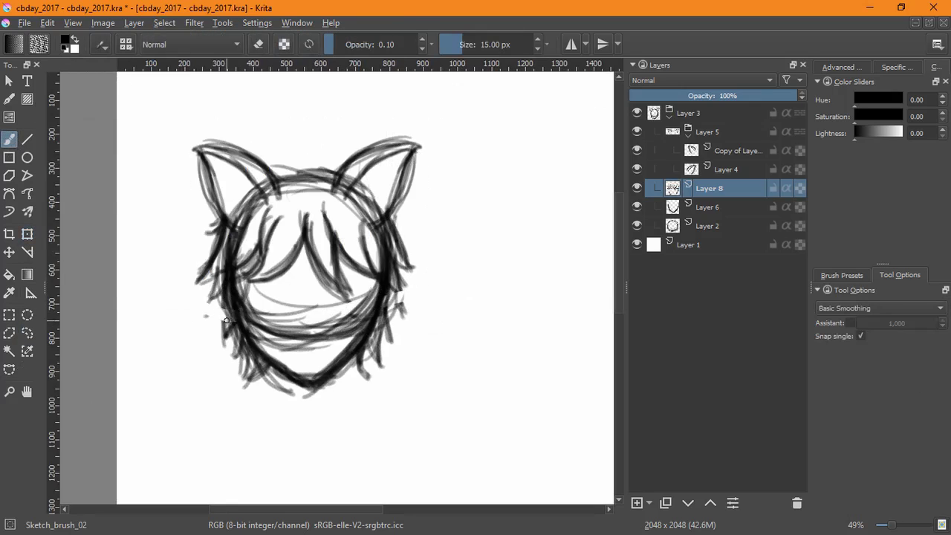
Step: Sketch hair strokes across the gaps between the upper and lower tufts on both sides of the head
left_click_drag(226, 293, 217, 338)
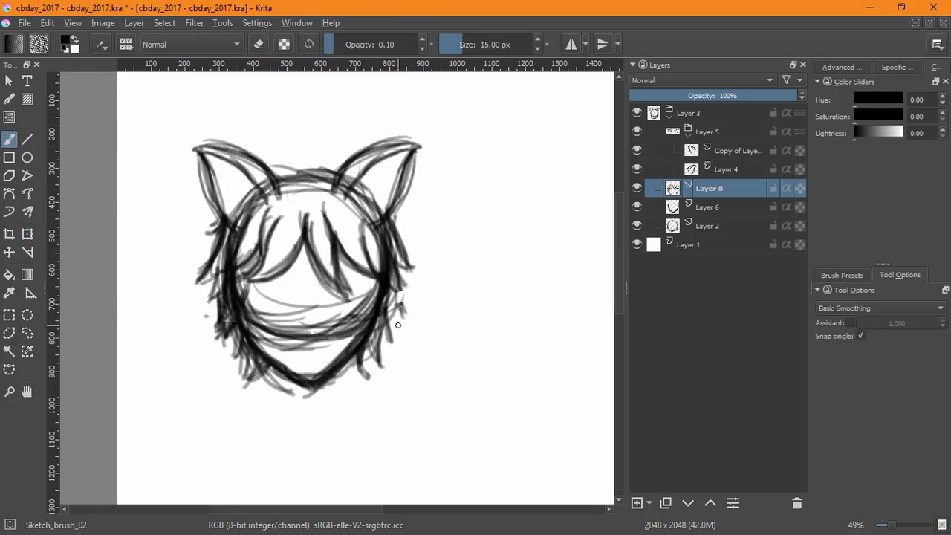
left_click_drag(391, 279, 405, 315)
left_click_drag(395, 244, 421, 299)
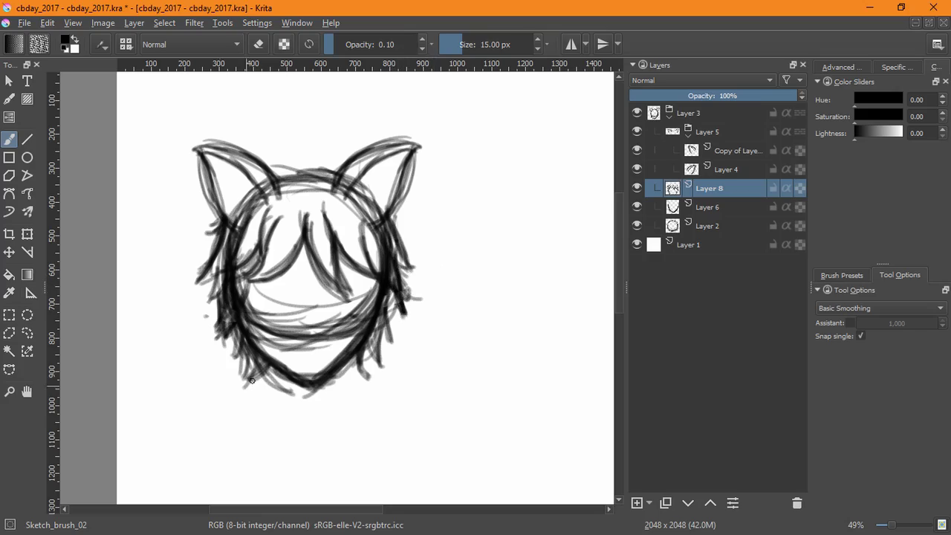
mouse_move(298, 180)
left_mouse_down()
mouse_move(323, 214)
mouse_move(303, 221)
left_mouse_up()
key("ctrl+z")
key("ctrl+z")
key("ctrl+z")
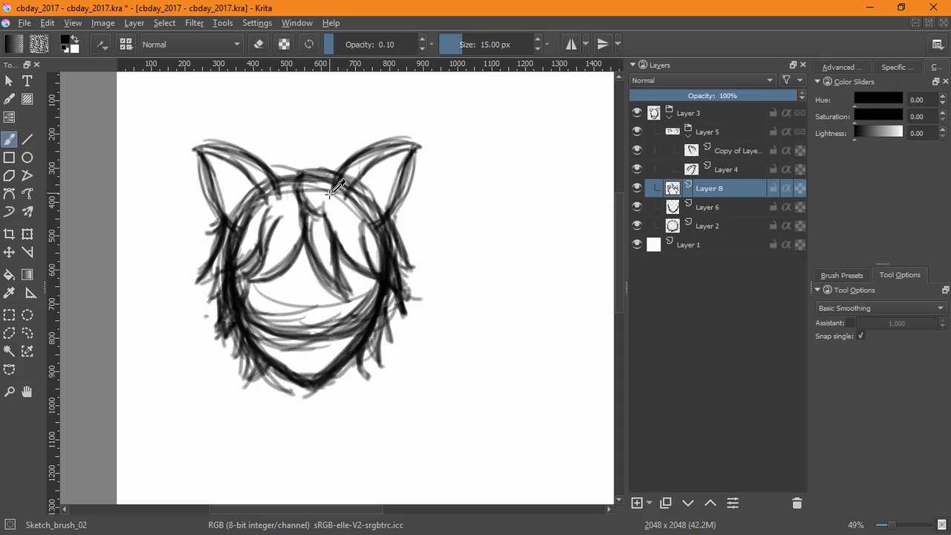
Step: Sketch the hair outline over the crown between the ears and down both sides of the head
mouse_move(299, 176)
left_mouse_down()
mouse_move(302, 168)
mouse_move(260, 174)
mouse_move(282, 179)
mouse_move(270, 194)
mouse_move(353, 199)
left_mouse_up()
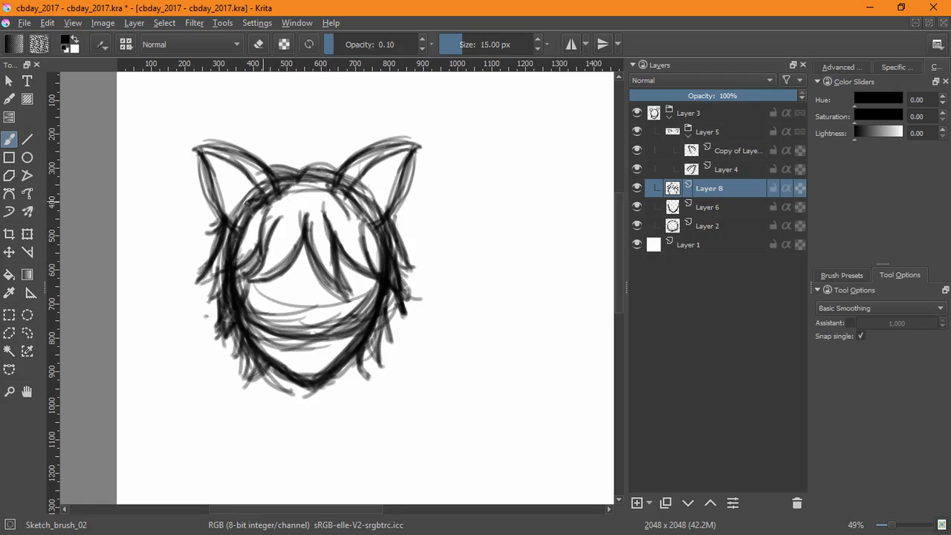
mouse_move(247, 202)
left_mouse_down()
mouse_move(258, 194)
mouse_move(232, 216)
left_mouse_up()
mouse_move(382, 191)
left_mouse_down()
mouse_move(365, 223)
mouse_move(390, 249)
left_mouse_up()
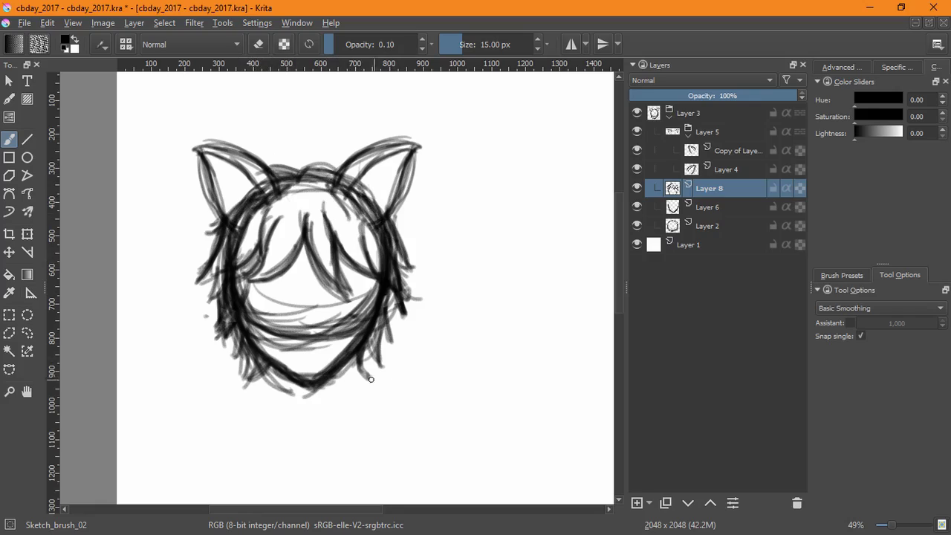
Step: Group the jaw and head circle layers and lower the group's opacity to 50%
left_click(718, 224)
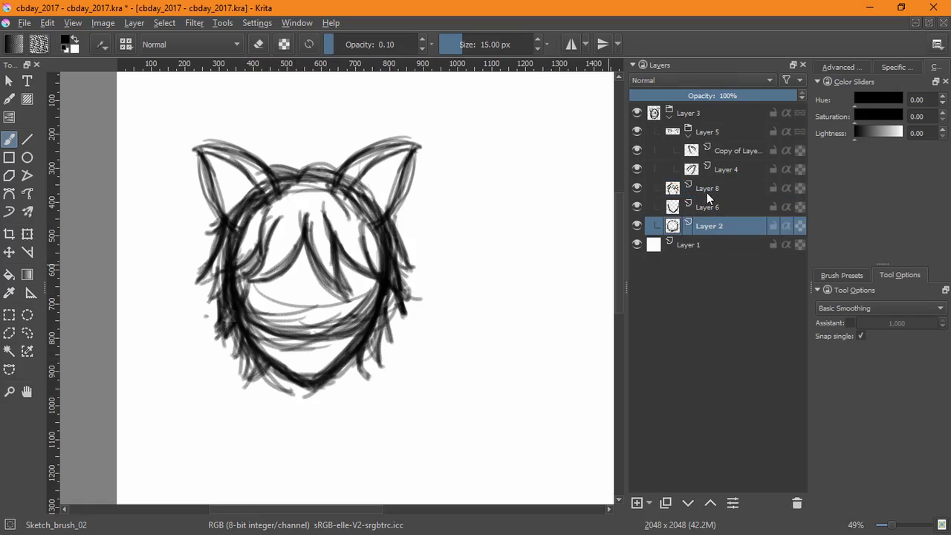
left_click(712, 205, "ctrl")
key("ctrl+g")
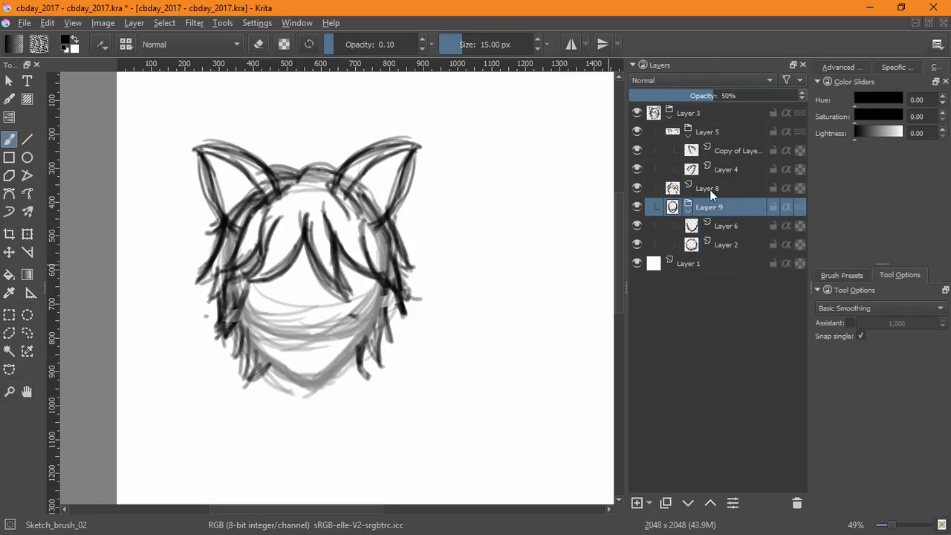
Step: On the hair layer, fill in the side hair with darker strokes along both edges of the face
left_click(677, 188)
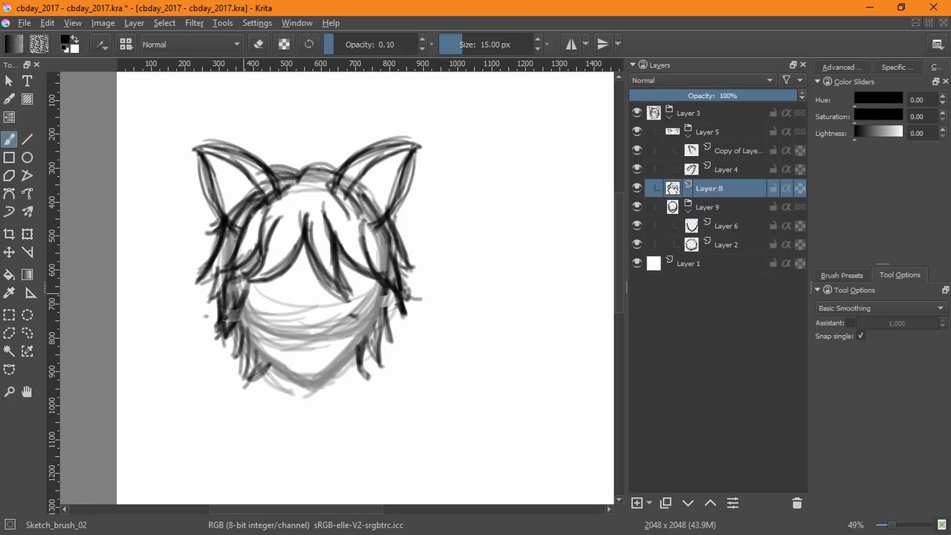
left_click_drag(225, 317, 245, 289)
left_click_drag(239, 340, 253, 362)
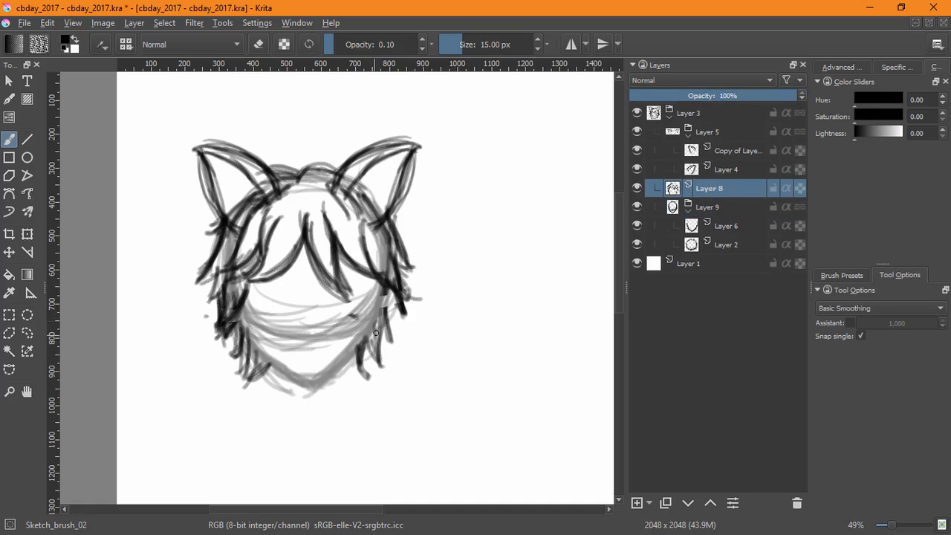
left_click_drag(383, 318, 396, 286)
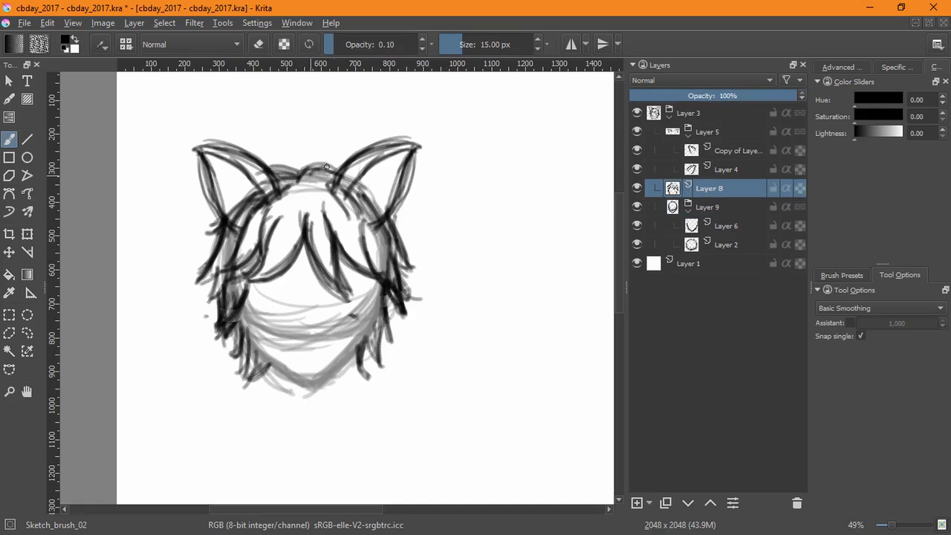
Step: Sketch the hair parting and extend the bangs strands from the crown down both sides of the forehead
left_click_drag(303, 184, 309, 201)
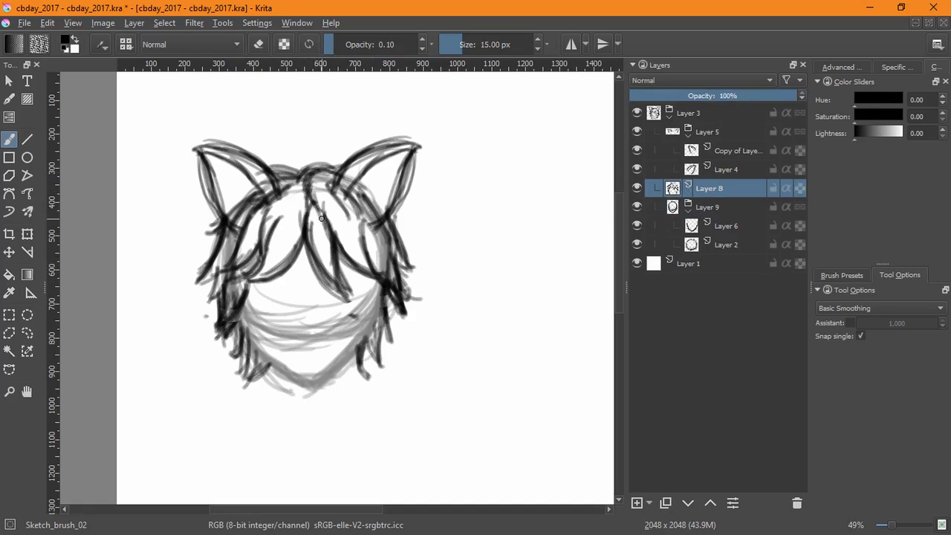
mouse_move(308, 162)
left_mouse_down()
mouse_move(322, 222)
mouse_move(271, 234)
left_mouse_up()
left_click_drag(294, 183, 259, 237)
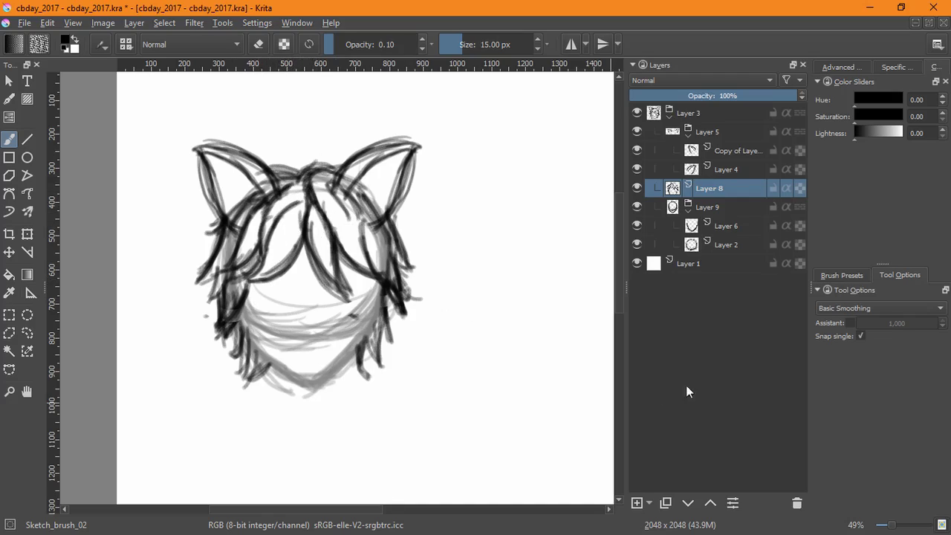
left_click(720, 209)
left_click(637, 504)
left_click_drag(422, 311, 441, 372)
key("ctrl+z")
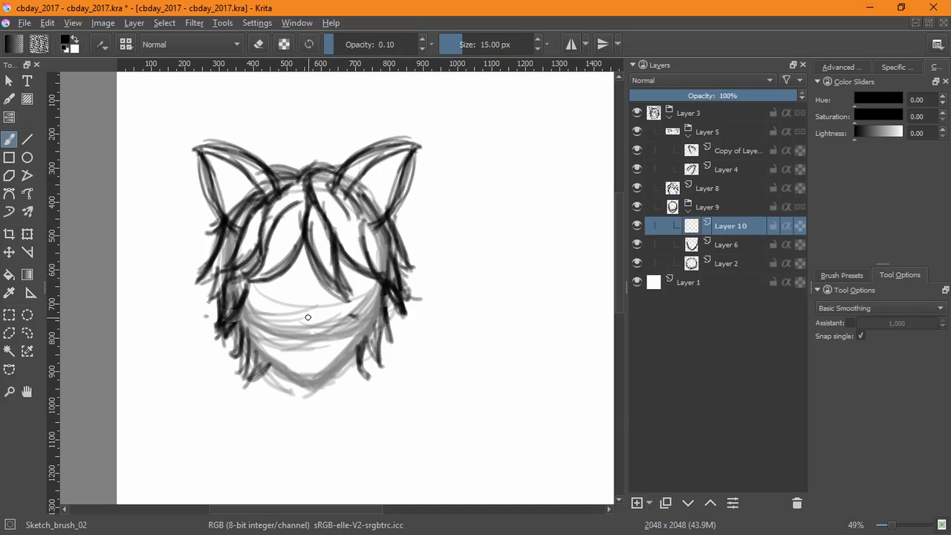
scroll(308, 317, "up", 2)
left_click_drag(304, 344, 299, 376)
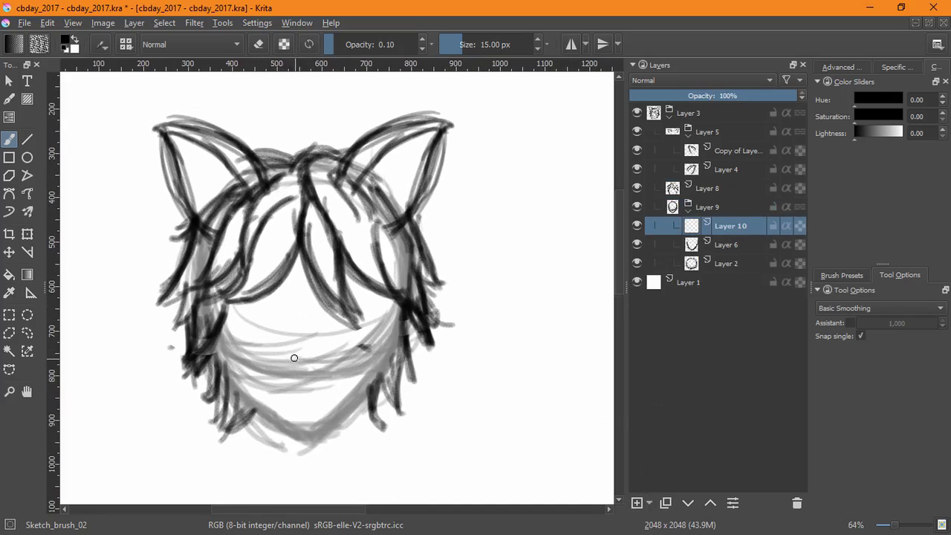
key("ctrl+z")
key("ctrl+z")
key("ctrl+z")
left_click(716, 211)
left_click(636, 503)
key("ctrl+z")
Step: Add a layer between the hair and the faded head group and sketch the mask's upper and lower edges on it
left_click(709, 208)
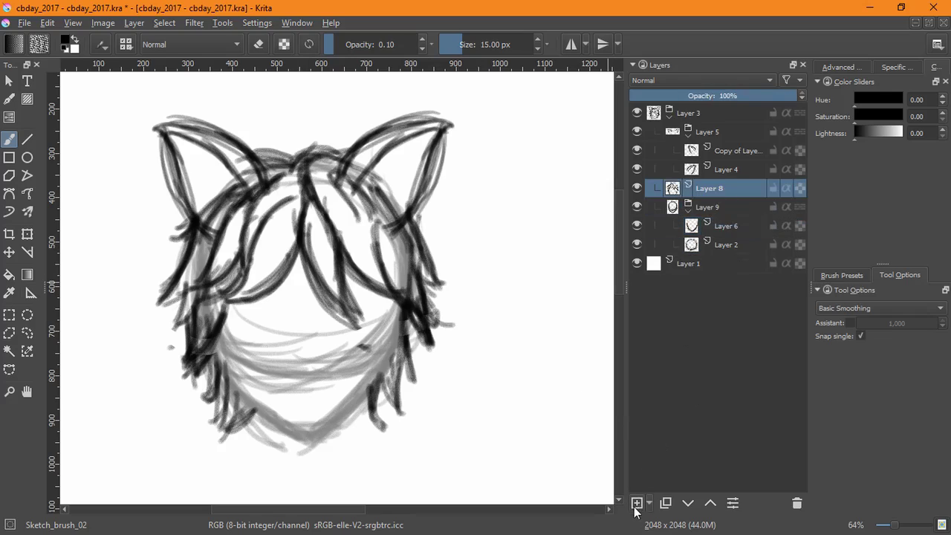
left_click(637, 503)
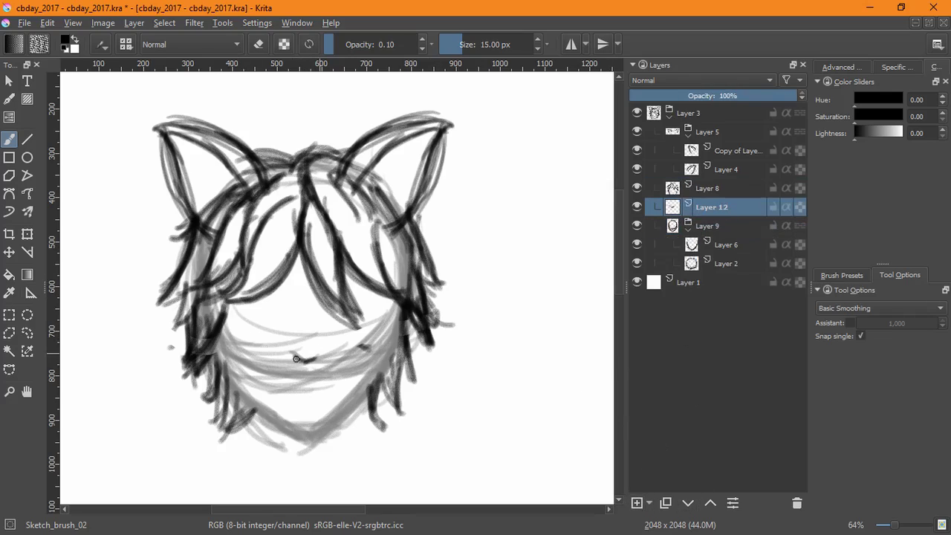
mouse_move(284, 360)
left_mouse_down()
mouse_move(219, 348)
mouse_move(304, 359)
mouse_move(296, 351)
mouse_move(388, 353)
mouse_move(366, 350)
left_mouse_up()
mouse_move(296, 280)
left_mouse_down()
mouse_move(388, 287)
mouse_move(215, 288)
left_mouse_up()
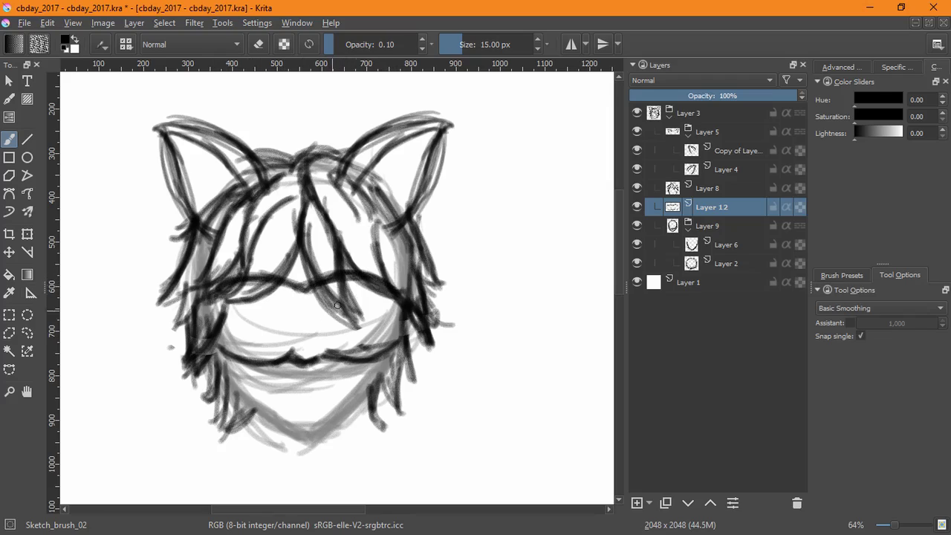
Step: Sketch a pair of slanted almond-shaped eye openings inside the mask
mouse_move(331, 332)
left_mouse_down()
mouse_move(372, 311)
mouse_move(334, 340)
mouse_move(383, 319)
mouse_move(323, 329)
mouse_move(385, 303)
left_mouse_up()
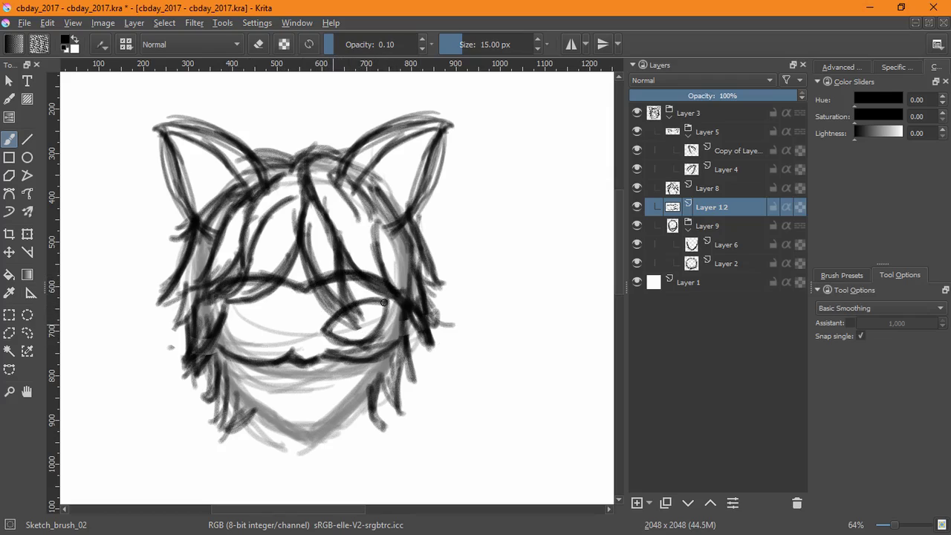
mouse_move(288, 331)
left_mouse_down()
mouse_move(227, 336)
mouse_move(290, 327)
left_mouse_up()
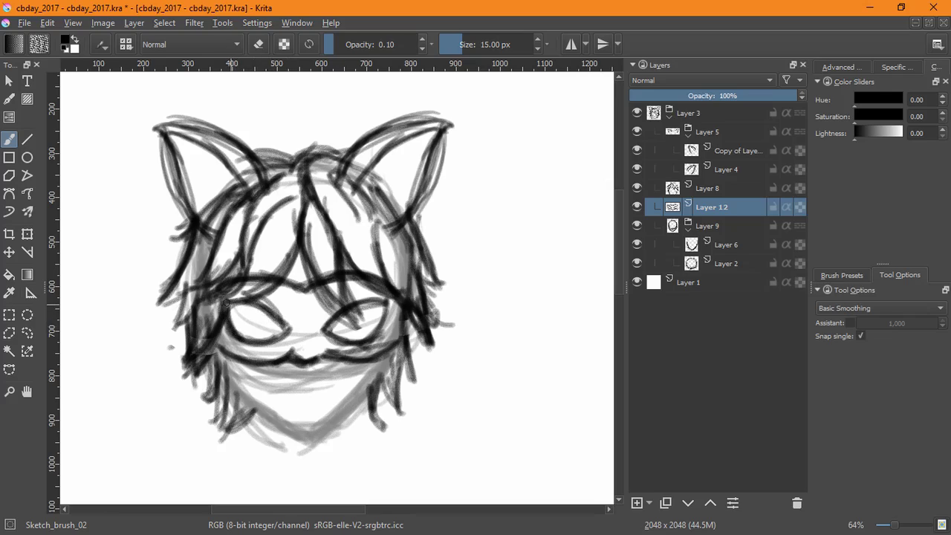
left_click_drag(289, 331, 241, 328)
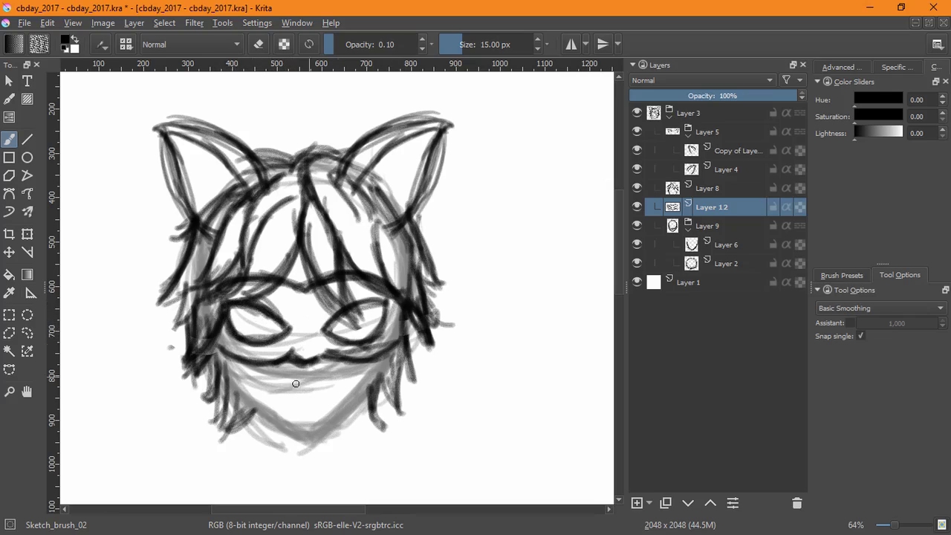
Step: Cut both eyes from the mask layer with a freehand selection, paste them above a new empty layer and deselect
left_click_drag(492, 330, 313, 319)
mouse_move(312, 334)
left_mouse_down()
mouse_move(411, 355)
mouse_move(274, 272)
left_mouse_up()
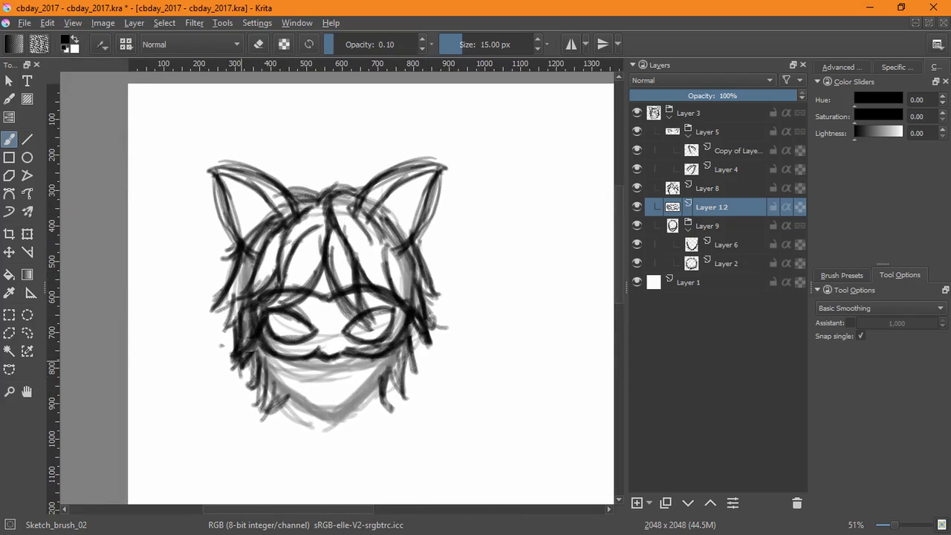
left_click(27, 335)
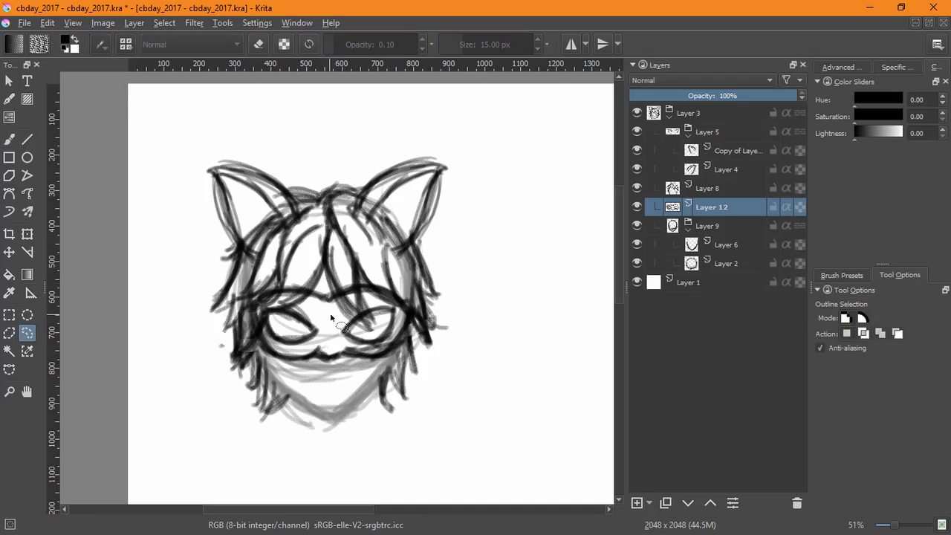
left_click_drag(282, 352, 317, 341)
key("Delete")
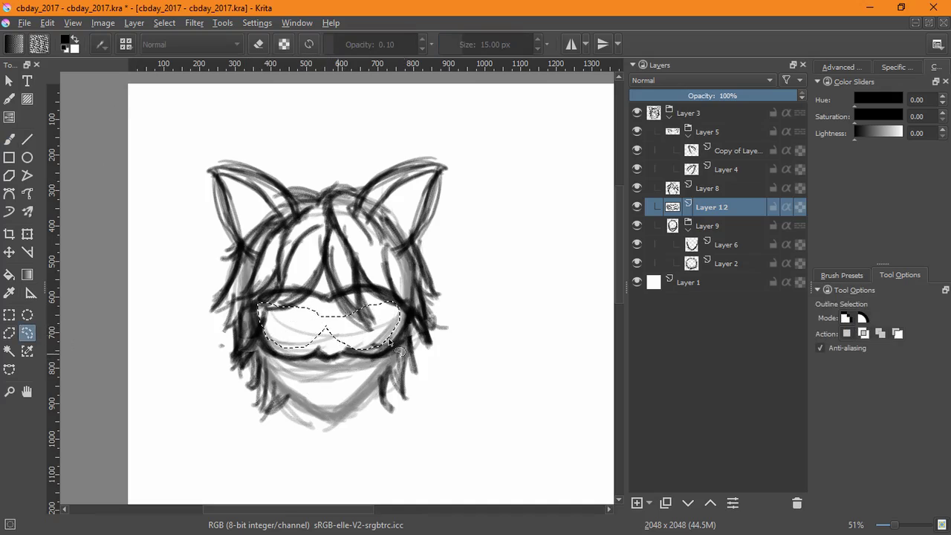
key("Insert")
left_click(163, 23)
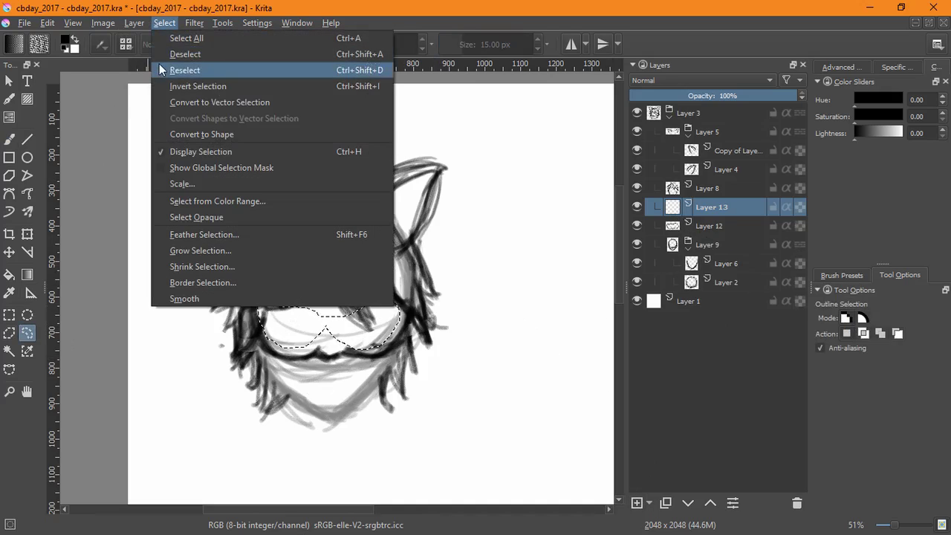
mouse_move(47, 23)
left_click(87, 153)
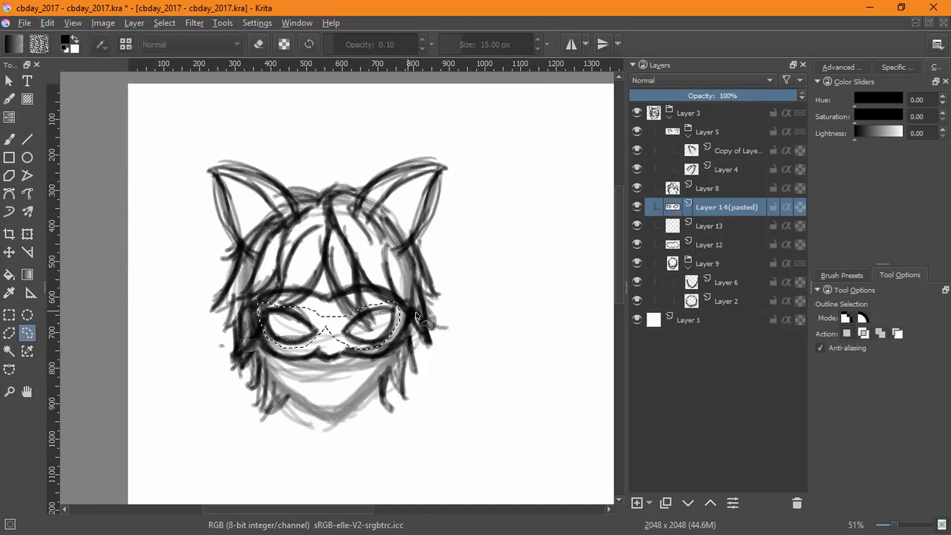
left_click(46, 22)
left_click(170, 53)
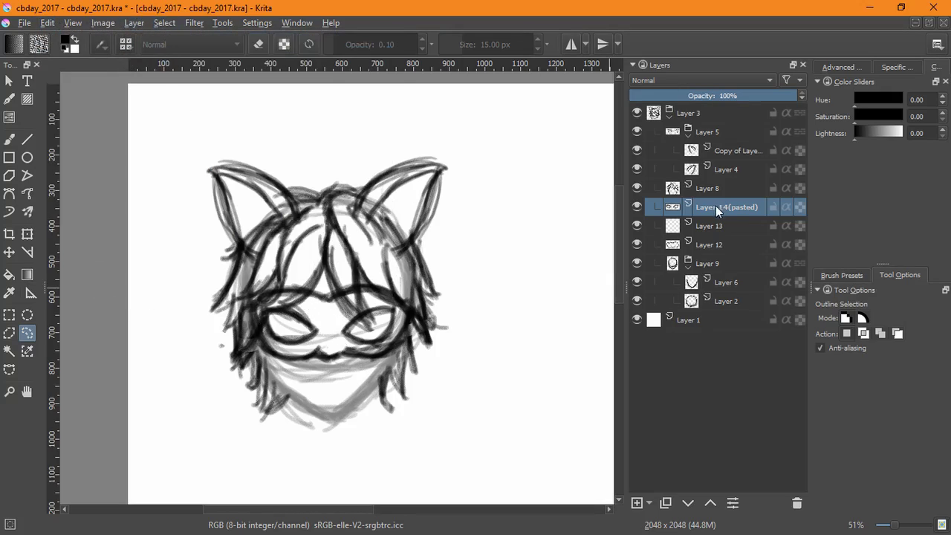
Step: Shrink the pasted eyes slightly with Transform, keeping them inside the mask
left_click(27, 234)
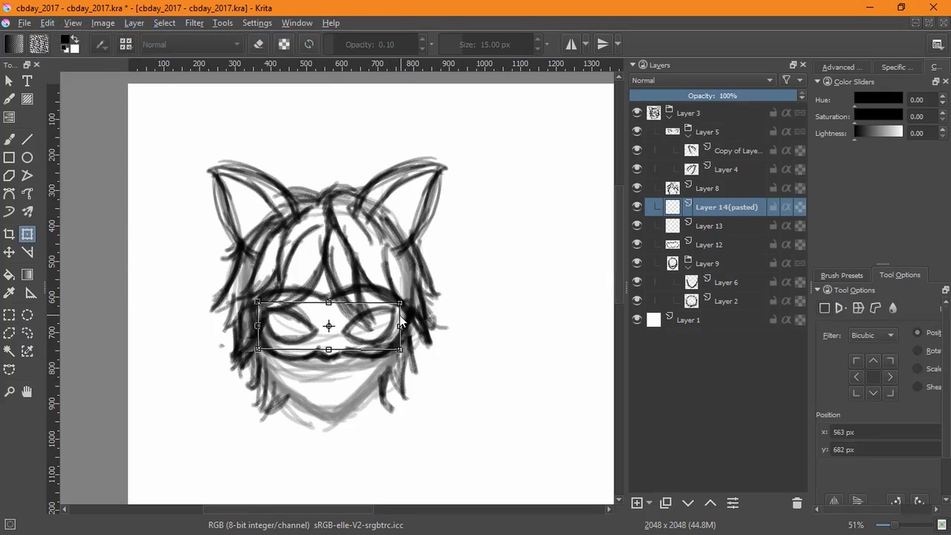
left_click_drag(403, 302, 378, 323)
key("Return")
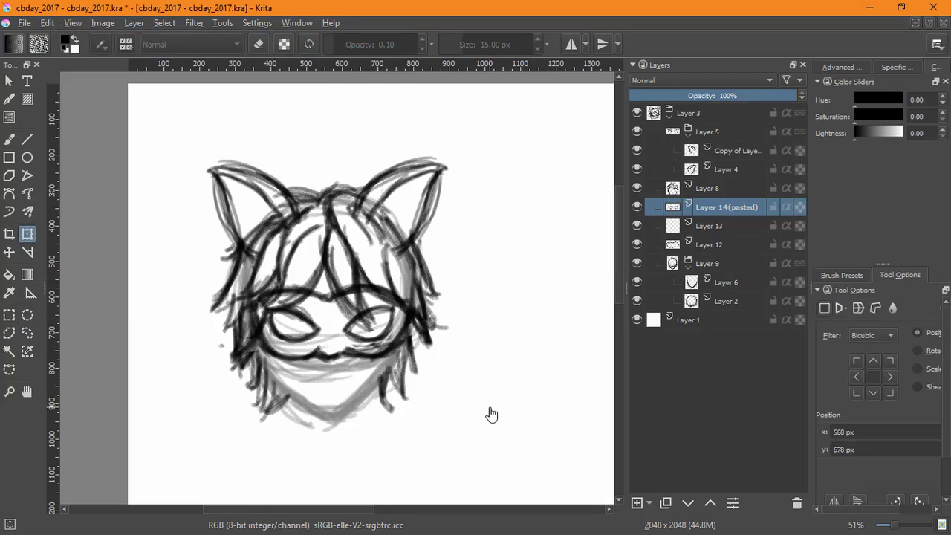
Step: Sketch a curved smiling mouth below the mask on the empty layer under the pasted eyes
left_click(723, 227)
left_click(10, 140)
left_click_drag(335, 406, 272, 344)
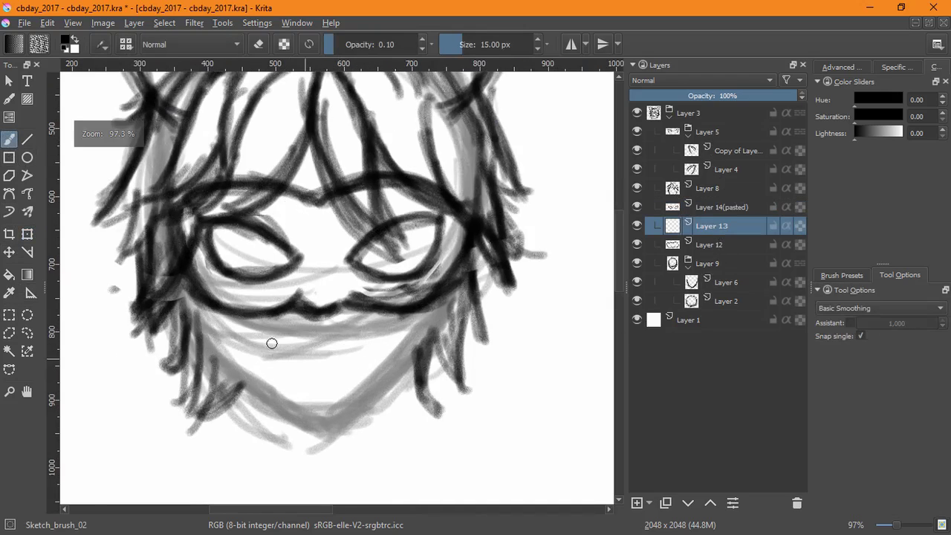
mouse_move(340, 356)
left_mouse_down()
mouse_move(276, 348)
mouse_move(278, 357)
mouse_move(302, 353)
mouse_move(257, 339)
mouse_move(324, 355)
mouse_move(348, 349)
left_mouse_up()
key("ctrl+z")
key("ctrl+z")
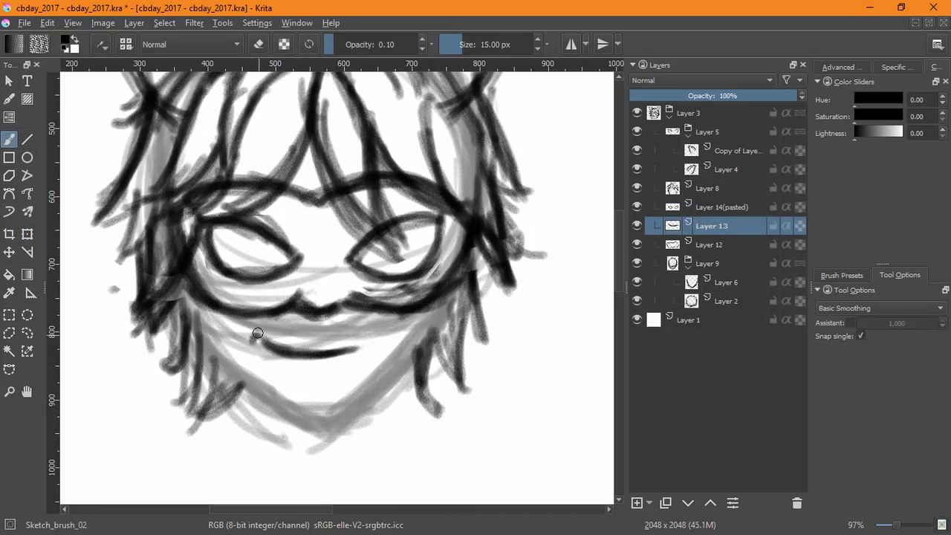
Step: Shift the mouth slightly to the right under the mask with Transform, to about x 553 px, y 820 px
key("ctrl+t")
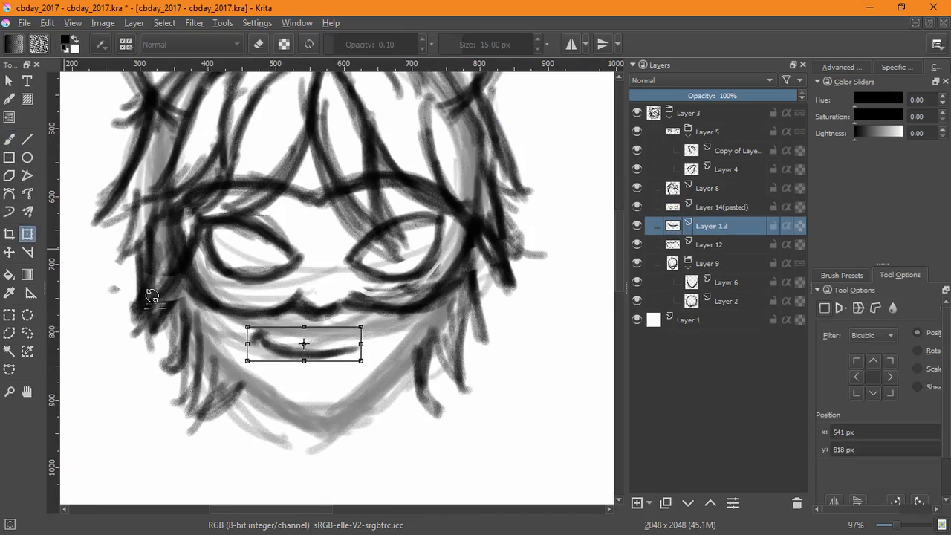
left_click_drag(330, 362, 344, 354)
key("Return")
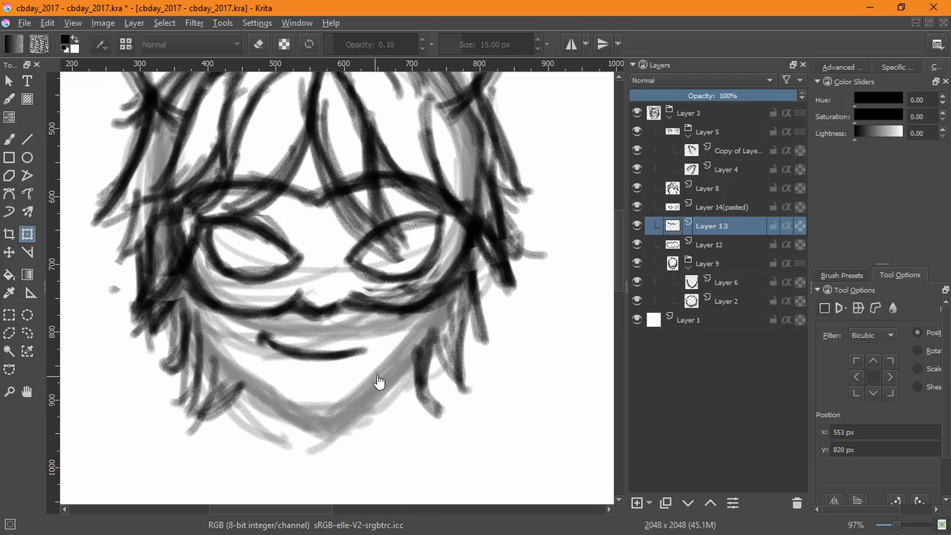
Step: Collapse the finished head's group, add a new layer above the background and place it in its own group
scroll(482, 292, "down", 5)
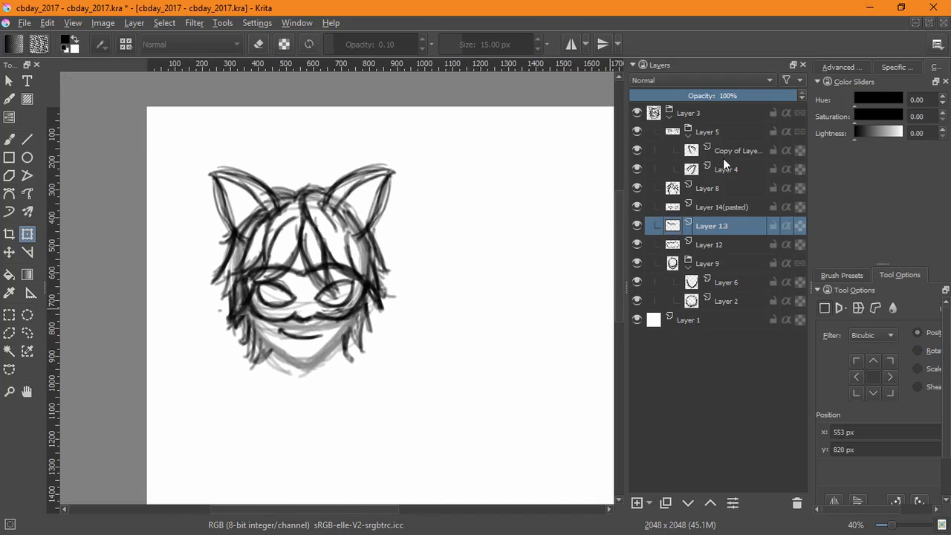
left_click(670, 115)
left_click(704, 134)
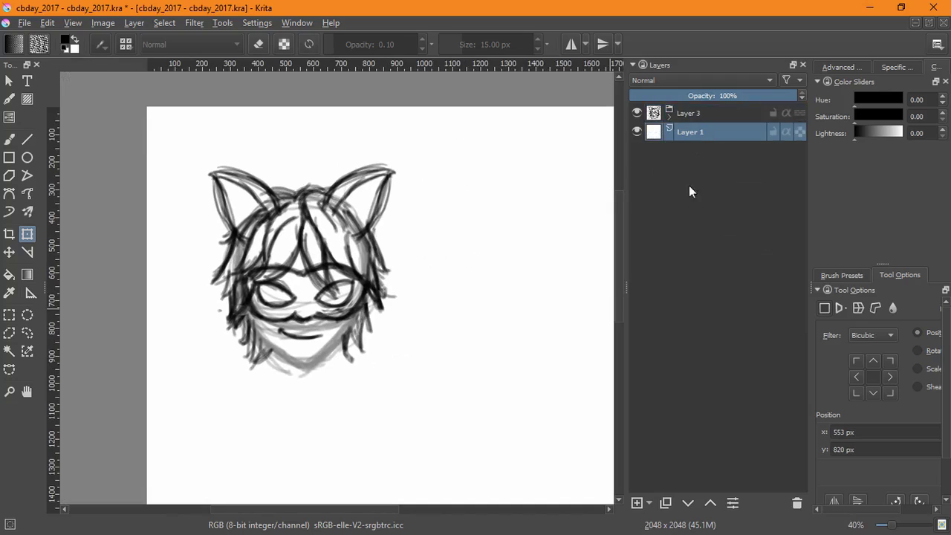
left_click(637, 504)
key("ctrl+g")
key("b")
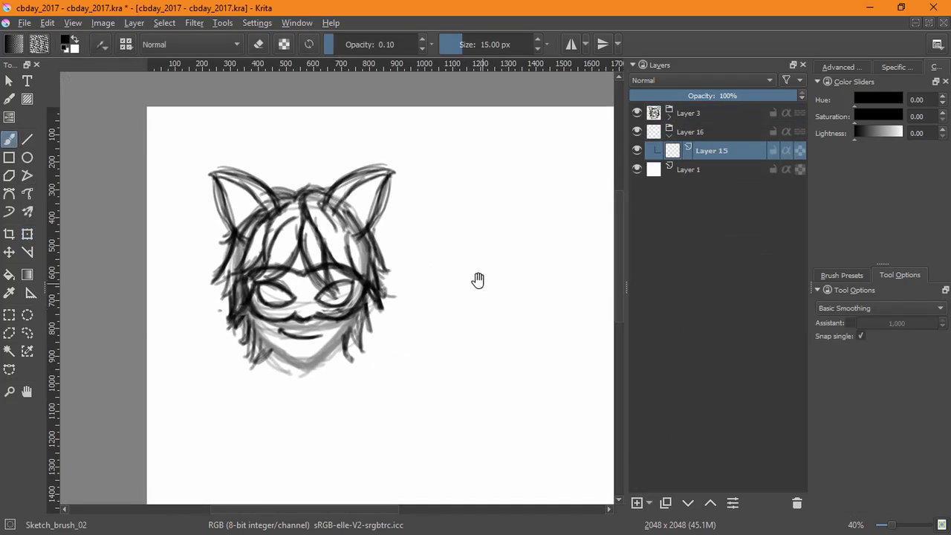
Step: Sketch a second head circle about 400 px wide on the canvas's right side and add a new layer above it
mouse_move(477, 278)
left_mouse_down()
mouse_move(363, 283)
mouse_move(465, 341)
mouse_move(511, 291)
mouse_move(466, 338)
left_mouse_up()
mouse_move(428, 284)
left_mouse_down()
mouse_move(450, 327)
mouse_move(491, 341)
mouse_move(492, 247)
mouse_move(482, 338)
left_mouse_up()
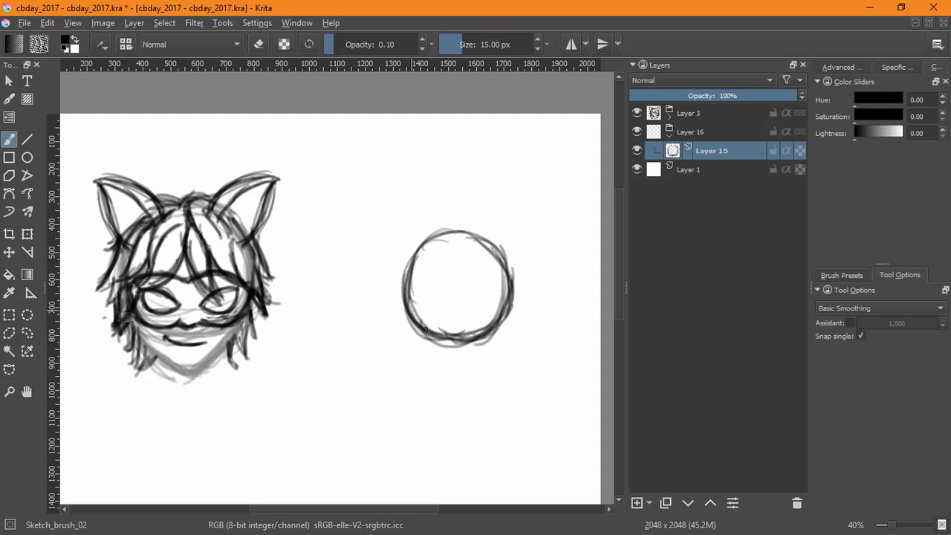
key("Insert")
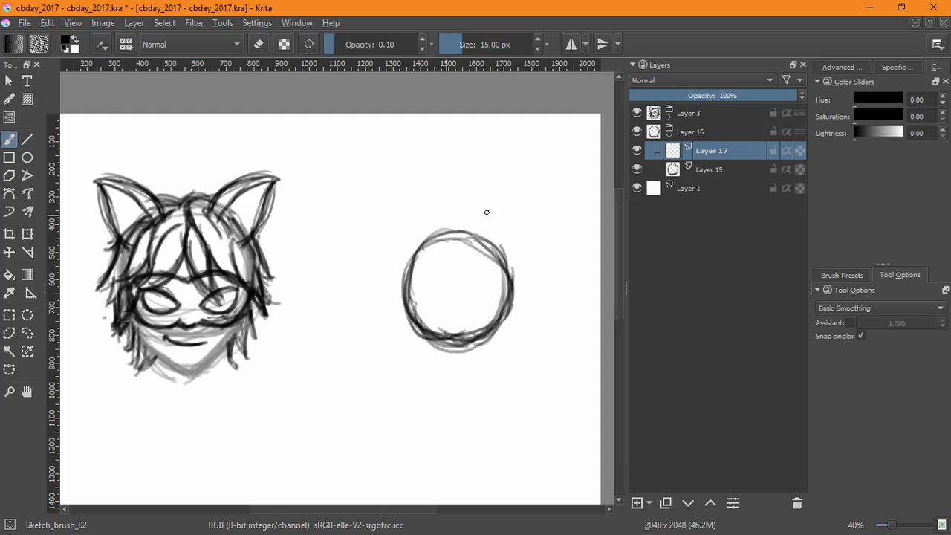
Step: Sketch a pointed jaw below the second head's circle and reposition it with Transform at about x 1541 px, y 771 px
mouse_move(409, 304)
left_mouse_down()
mouse_move(434, 353)
mouse_move(462, 360)
mouse_move(510, 286)
mouse_move(501, 311)
left_mouse_up()
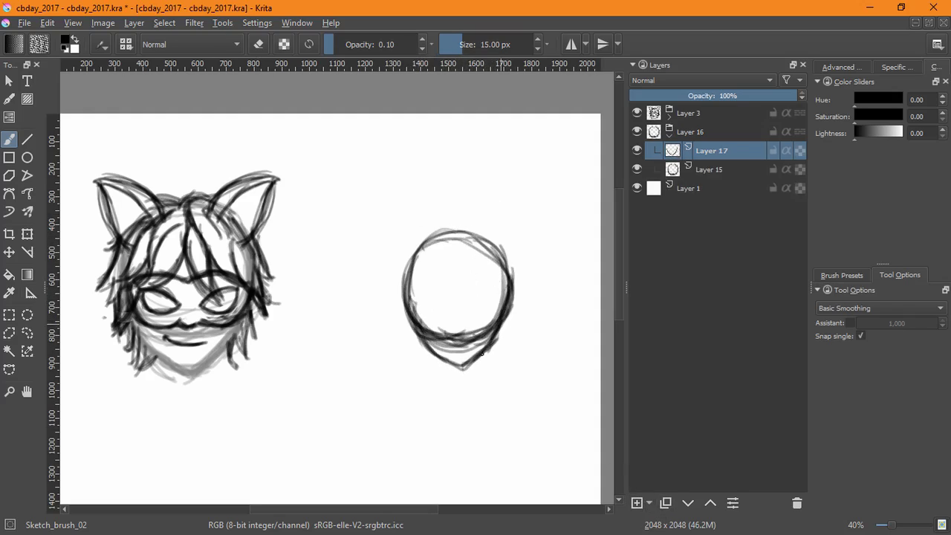
left_click(28, 235)
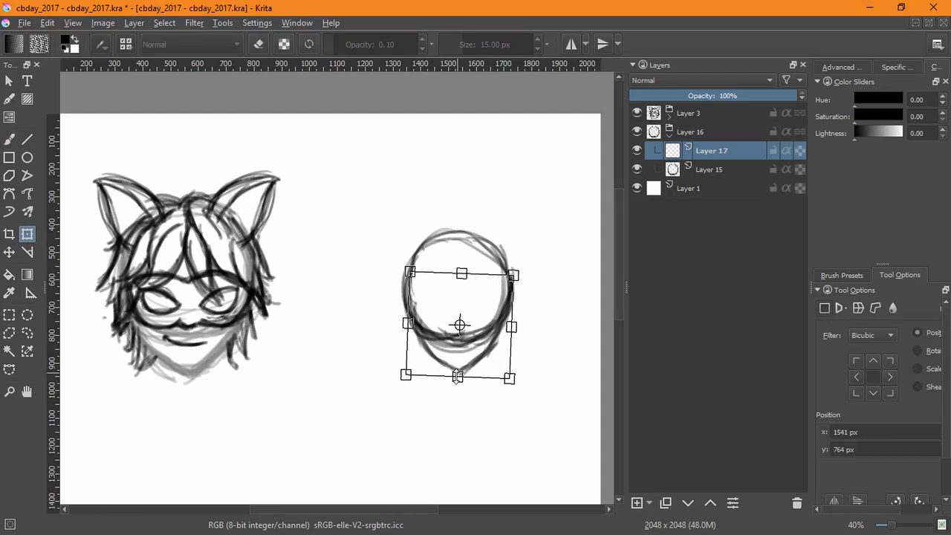
left_click_drag(471, 357, 493, 340)
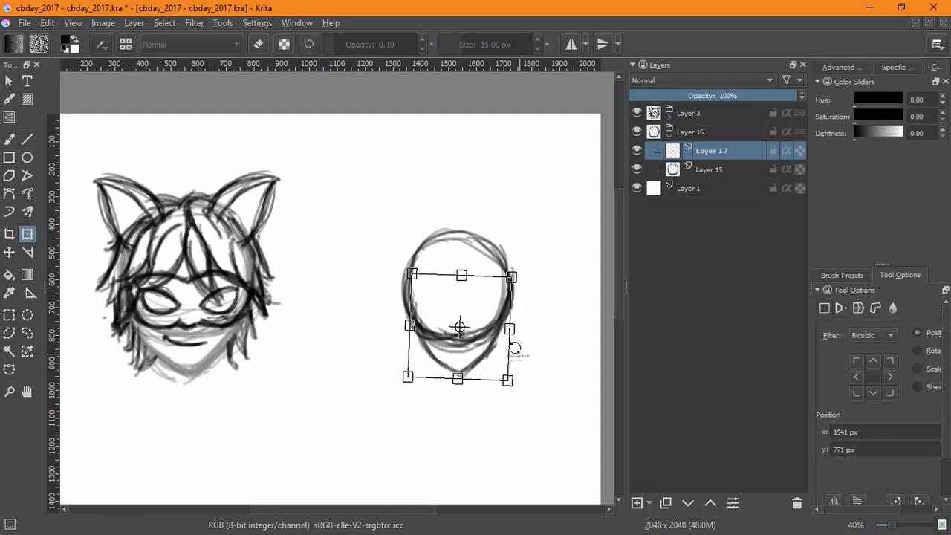
key("Return")
Step: Add a new layer and sketch a face mask outline with a dipped upper edge and a nose arch across the lower face
key("Insert")
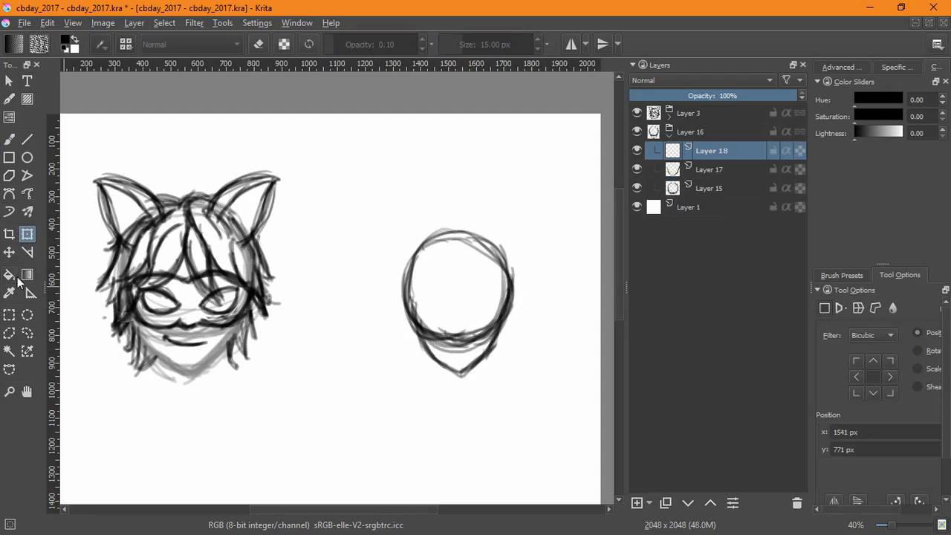
left_click(9, 140)
mouse_move(413, 289)
left_mouse_down()
mouse_move(431, 274)
mouse_move(395, 322)
mouse_move(400, 270)
mouse_move(449, 281)
mouse_move(457, 308)
left_mouse_up()
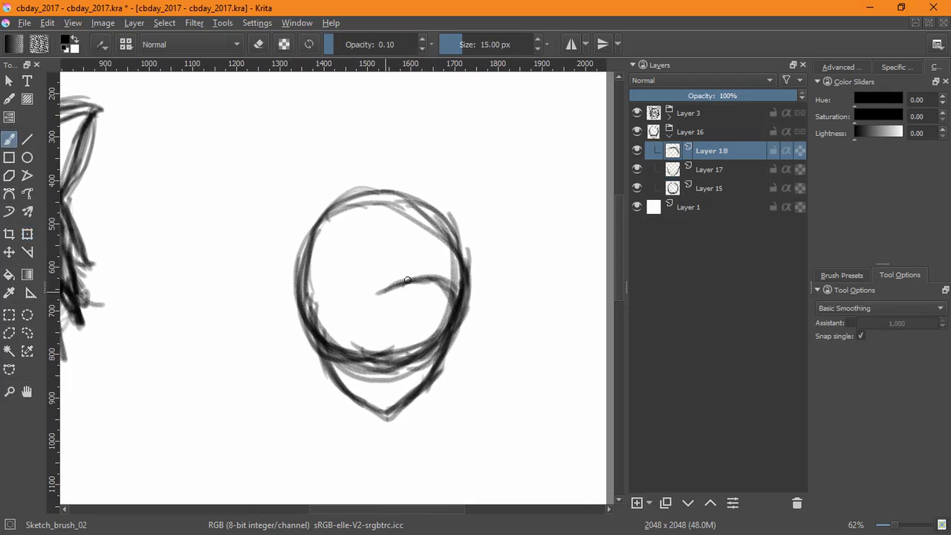
left_click_drag(407, 280, 455, 310)
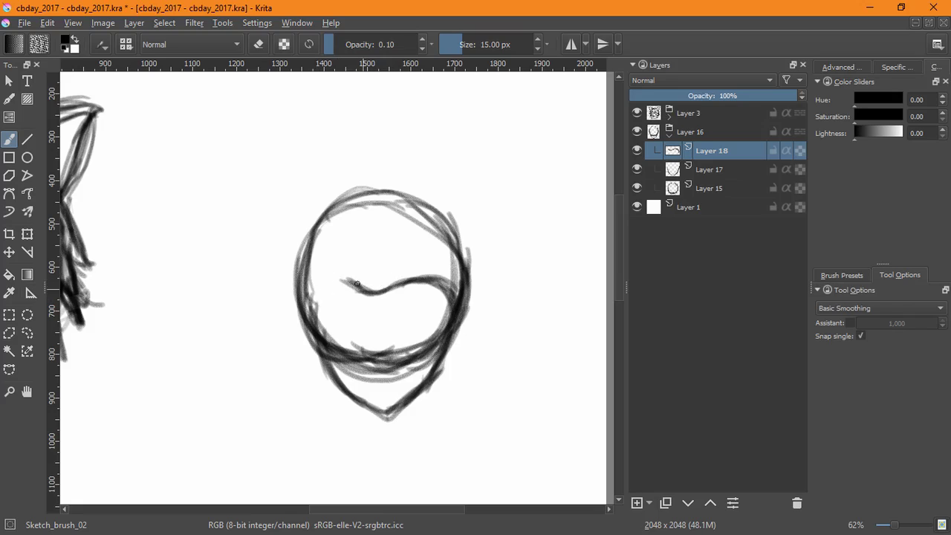
left_click_drag(305, 283, 364, 289)
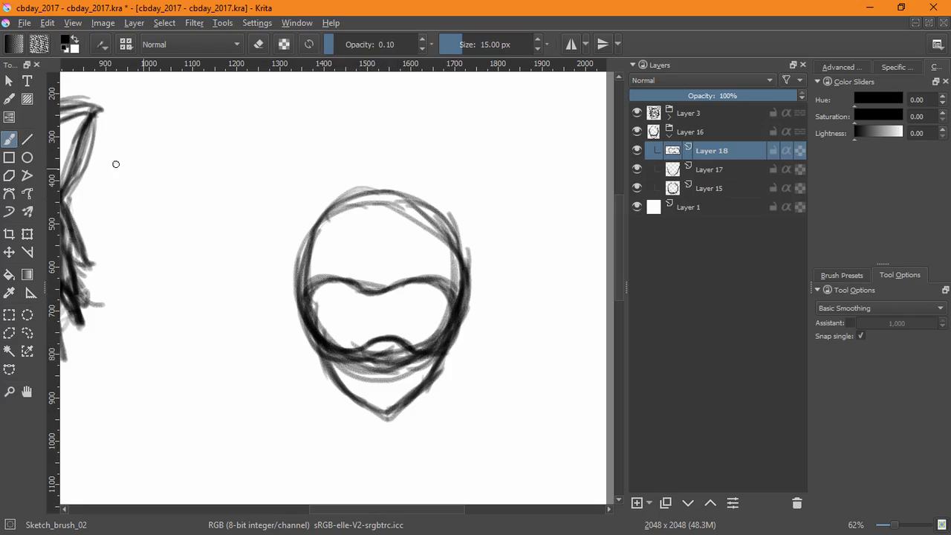
Step: Adjust the mask outline with Transform to about x 1533 px, y 713 px and redraw the dip in its upper edge shallower
left_click(26, 234)
left_click_drag(397, 355, 391, 357)
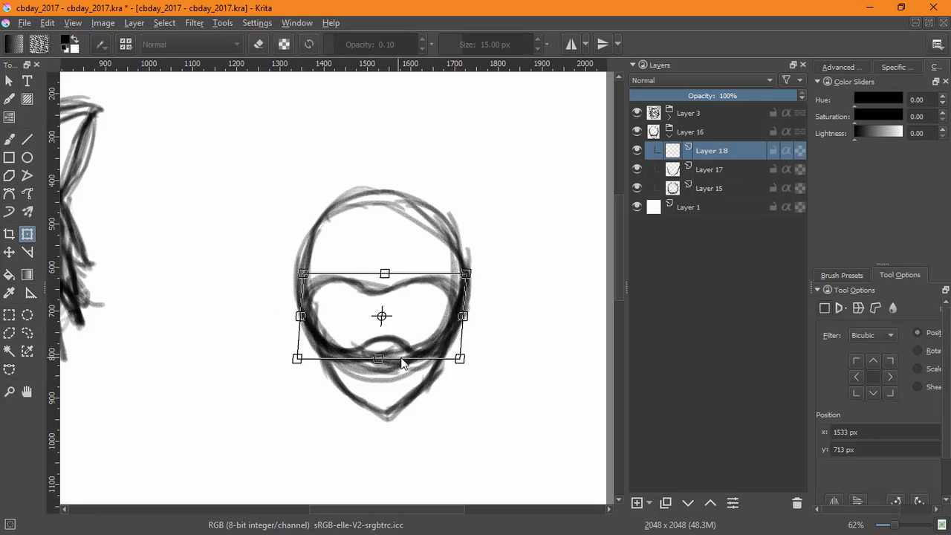
key("Return")
left_click(9, 139)
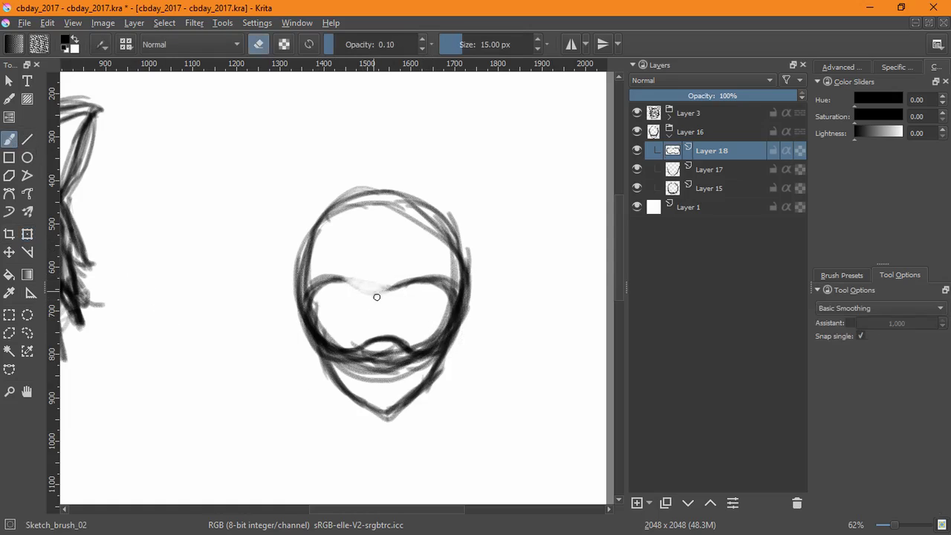
key("e")
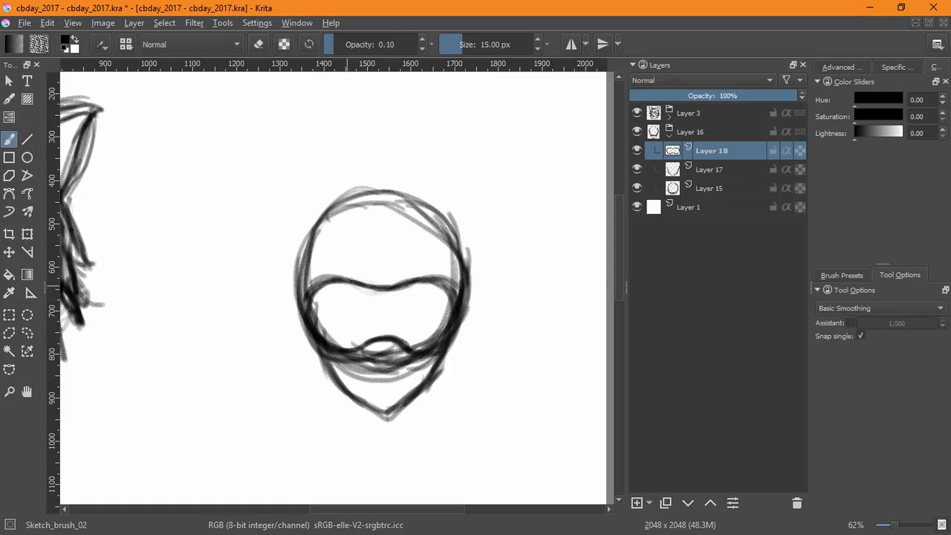
Step: Add an empty layer above the mask and make a freehand selection around the nose arch on the mask's layer
key("Insert")
scroll(367, 308, "up", 2)
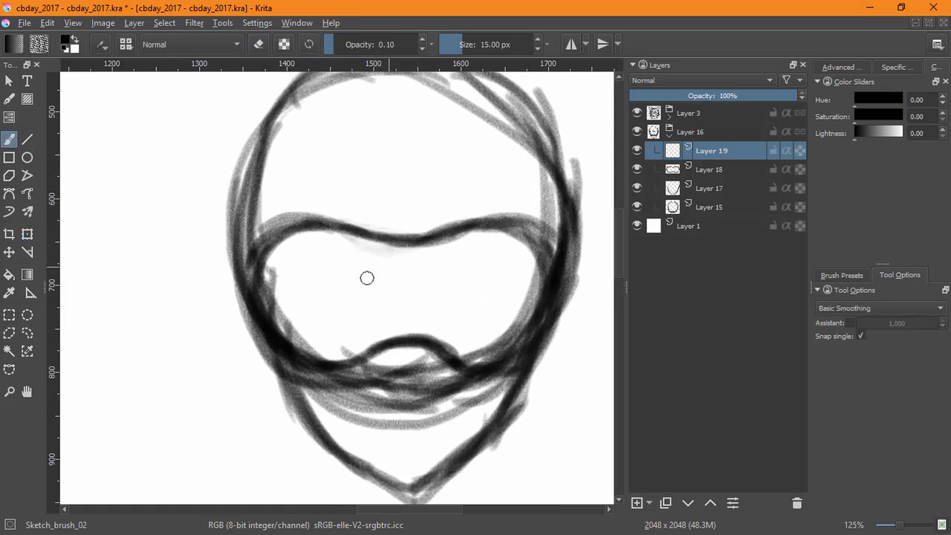
left_click(27, 333)
left_click(706, 172)
mouse_move(405, 306)
left_mouse_down()
mouse_move(446, 427)
mouse_move(407, 308)
left_mouse_up()
Step: Flatten and lower the selected nose arch slightly with Transform, to about x 1537 px, y 793 px, and clear the selection
key("ctrl+t")
left_click_drag(436, 361, 446, 362)
left_click_drag(405, 300, 405, 341)
left_click_drag(421, 374, 418, 352)
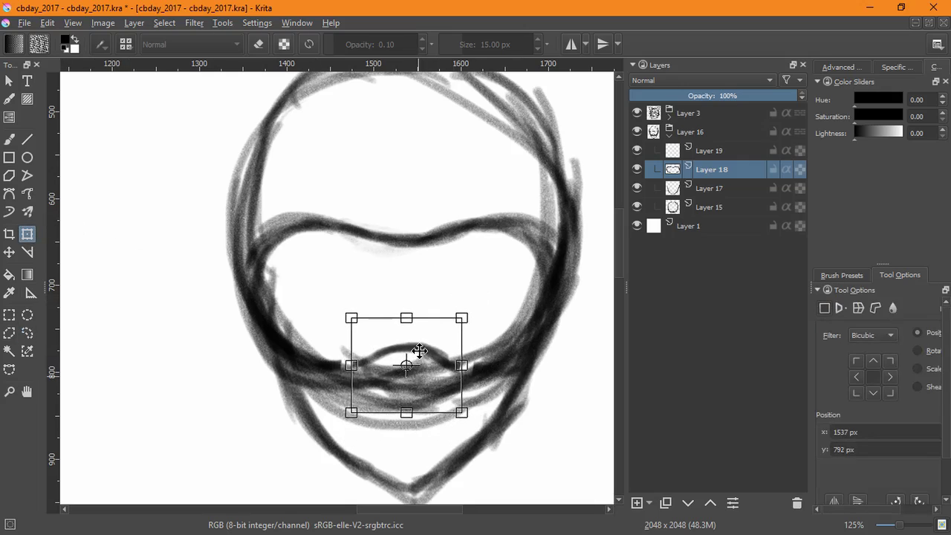
key("Return")
left_click(133, 22)
left_click(52, 236)
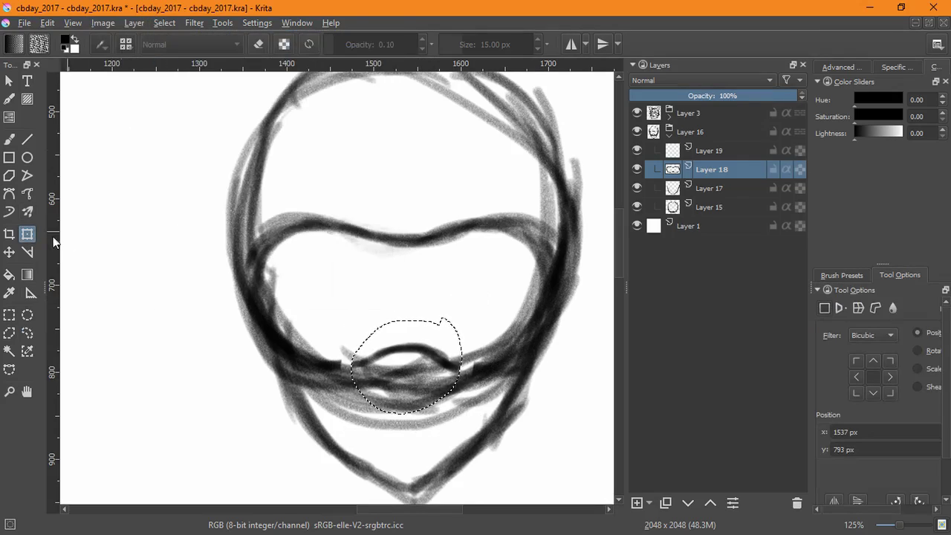
left_click(10, 139)
left_click(163, 22)
left_click(162, 57)
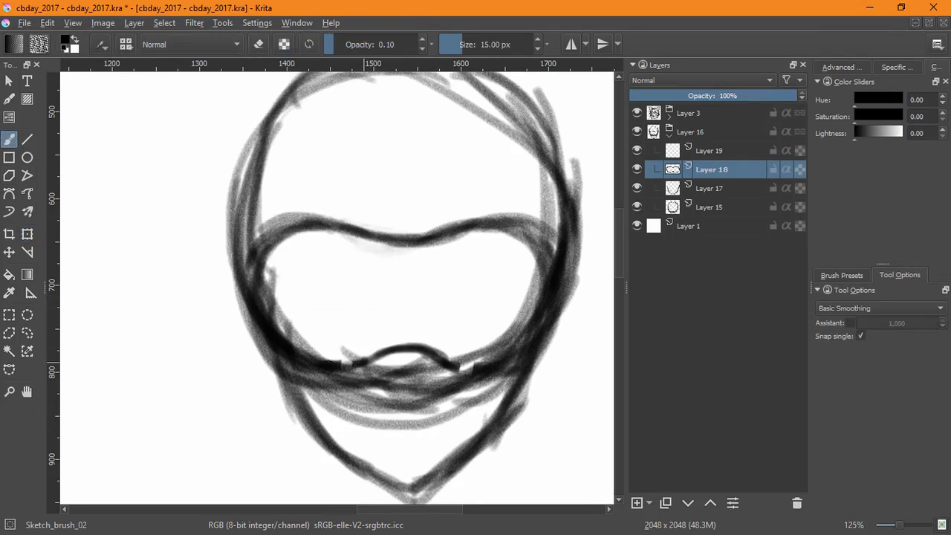
Step: Close the gap beside the nose arch and darken the mask's outline along its upper edge and sides with repeated strokes
mouse_move(451, 362)
left_mouse_down()
mouse_move(481, 366)
mouse_move(543, 334)
mouse_move(540, 319)
left_mouse_up()
mouse_move(431, 235)
left_mouse_down()
mouse_move(543, 242)
mouse_move(544, 279)
left_mouse_up()
mouse_move(520, 223)
left_mouse_down()
mouse_move(557, 276)
mouse_move(554, 266)
left_mouse_up()
mouse_move(472, 230)
left_mouse_down()
mouse_move(529, 236)
mouse_move(550, 268)
left_mouse_up()
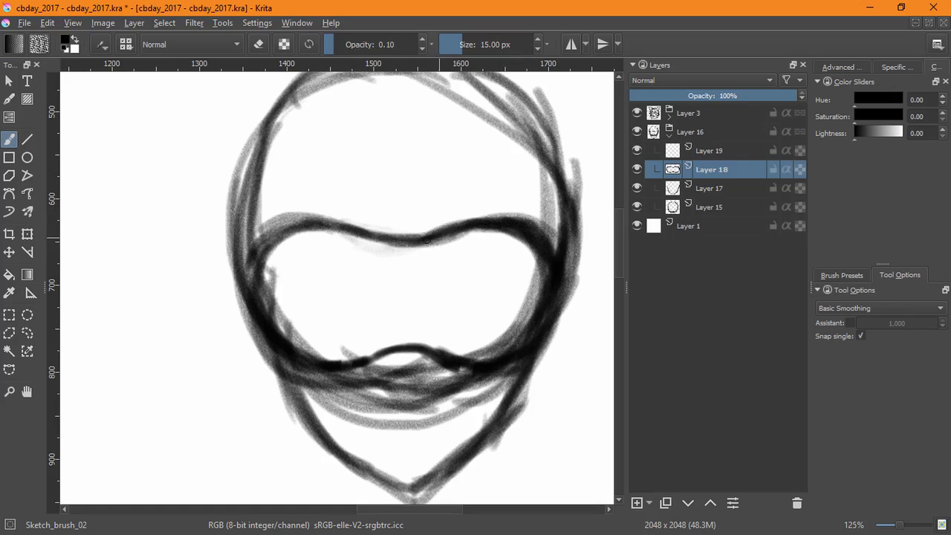
mouse_move(417, 239)
left_mouse_down()
mouse_move(286, 249)
mouse_move(261, 338)
left_mouse_up()
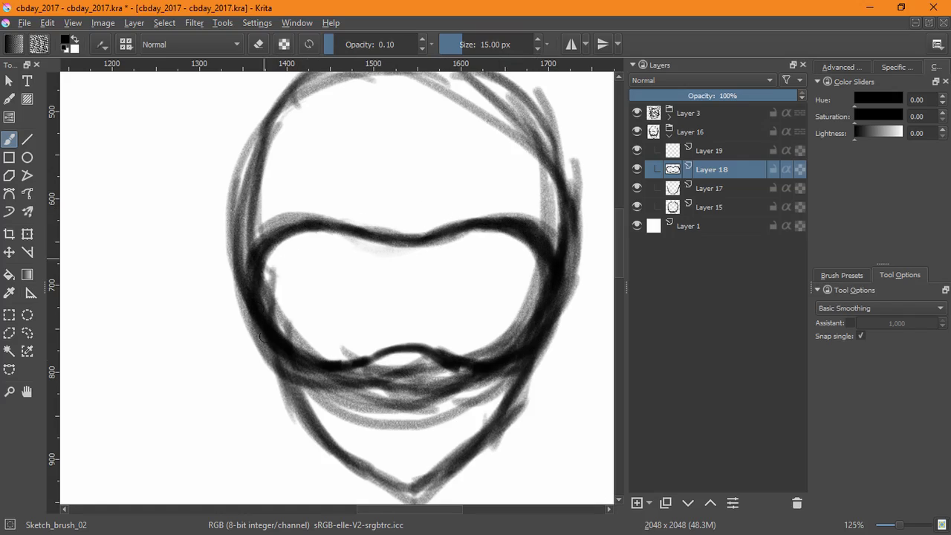
Step: Sketch an almond-shaped eye hole about 115 px wide in the mask's left half on the empty layer above the mask
left_click(713, 145)
mouse_move(374, 287)
left_mouse_down()
mouse_move(283, 269)
mouse_move(379, 297)
mouse_move(367, 318)
mouse_move(313, 331)
mouse_move(350, 338)
mouse_move(282, 308)
mouse_move(369, 325)
left_mouse_up()
mouse_move(282, 289)
left_mouse_down()
mouse_move(327, 269)
mouse_move(376, 305)
left_mouse_up()
Step: Duplicate the eye's layer, mirror the copy horizontally and place it in the mask's right half at about x 1619 px, y 718 px
left_click(666, 503)
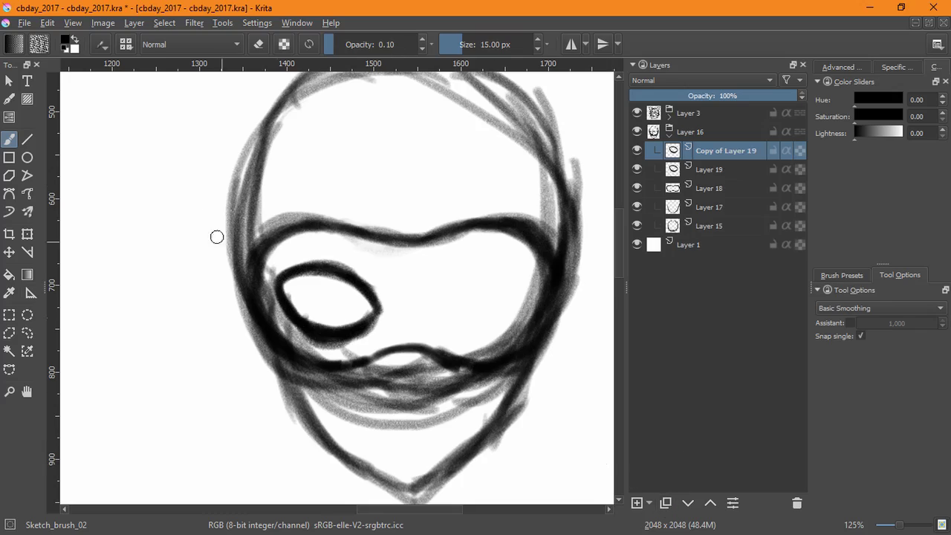
left_click(27, 233)
left_click_drag(348, 301, 505, 319)
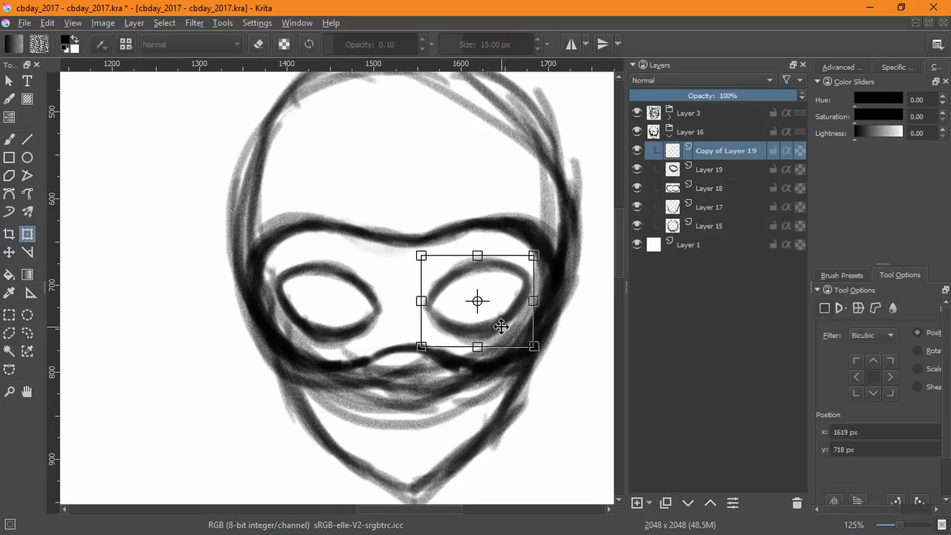
key("Return")
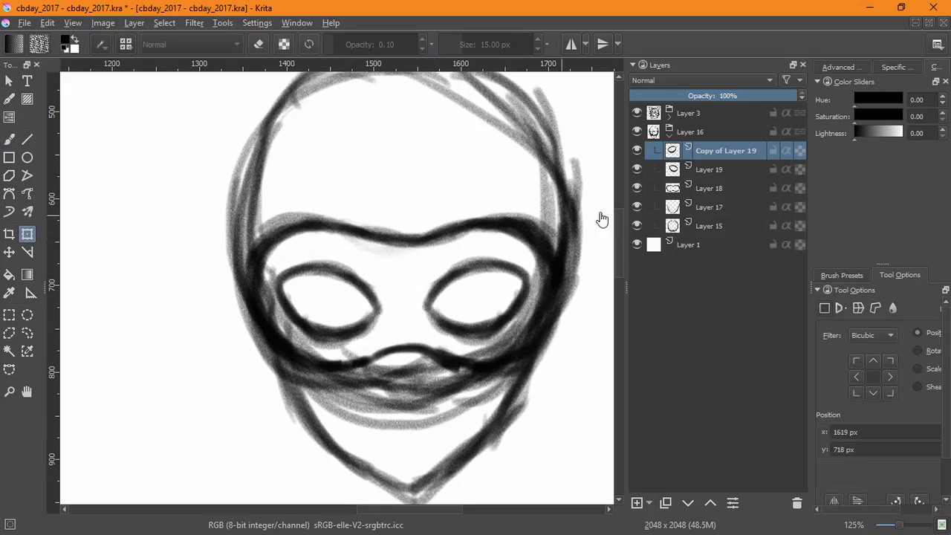
Step: Add a new layer above the eyes, group the mask and both eye layers together, and make the new empty layer active
left_click(636, 503)
left_click(714, 169)
left_click(709, 206, "shift")
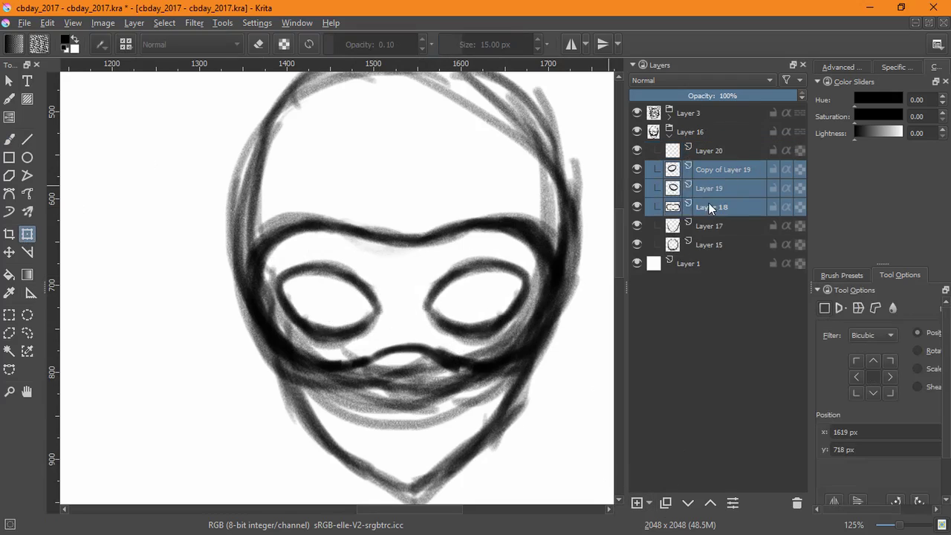
key("ctrl+e")
left_click(714, 151)
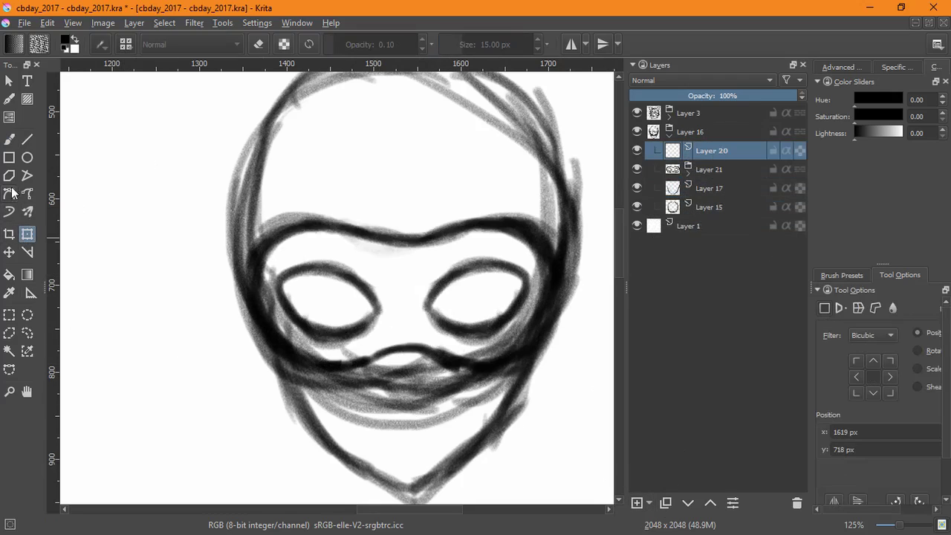
Step: Sketch an ear on each side of the head beside the mask and erase the left one
key("b")
mouse_move(243, 262)
left_mouse_down()
mouse_move(219, 287)
mouse_move(228, 291)
mouse_move(235, 276)
mouse_move(222, 277)
mouse_move(260, 355)
left_mouse_up()
mouse_move(561, 306)
left_mouse_down()
mouse_move(508, 300)
mouse_move(516, 272)
mouse_move(537, 275)
mouse_move(503, 338)
mouse_move(517, 263)
left_mouse_up()
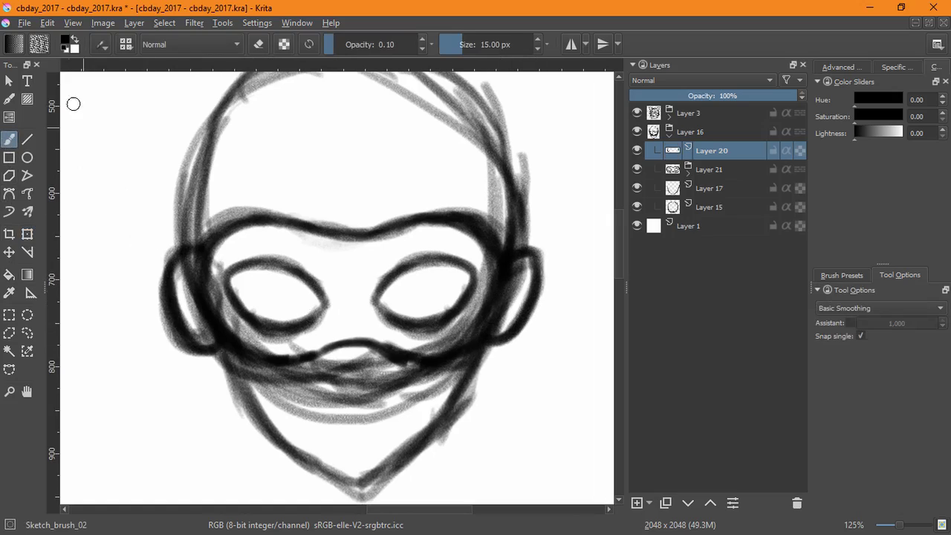
key("e")
mouse_move(165, 262)
left_mouse_down()
mouse_move(171, 361)
mouse_move(195, 391)
mouse_move(182, 332)
mouse_move(158, 314)
left_mouse_up()
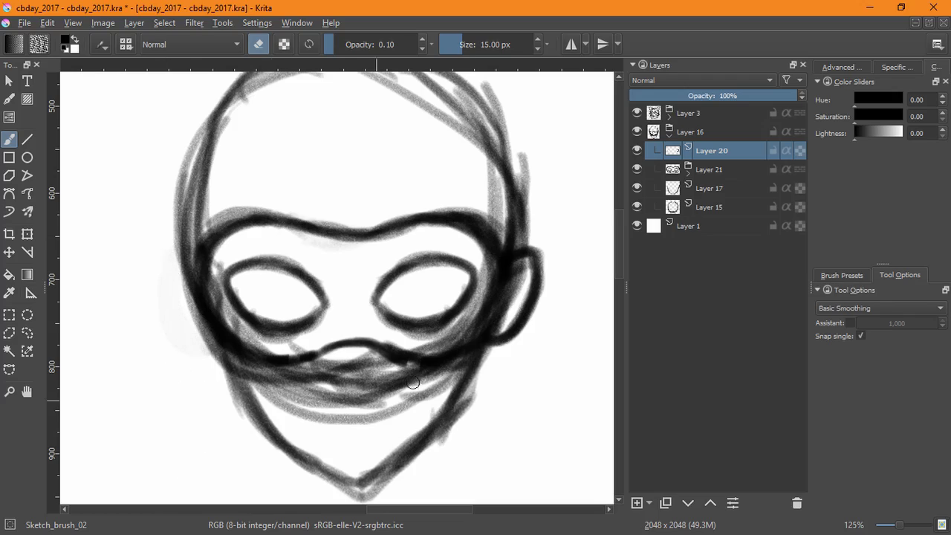
Step: Make a freehand selection around the right ear and copy it onto its own pasted layer
left_click(27, 333)
mouse_move(493, 265)
left_mouse_down()
mouse_move(488, 375)
mouse_move(455, 326)
left_mouse_up()
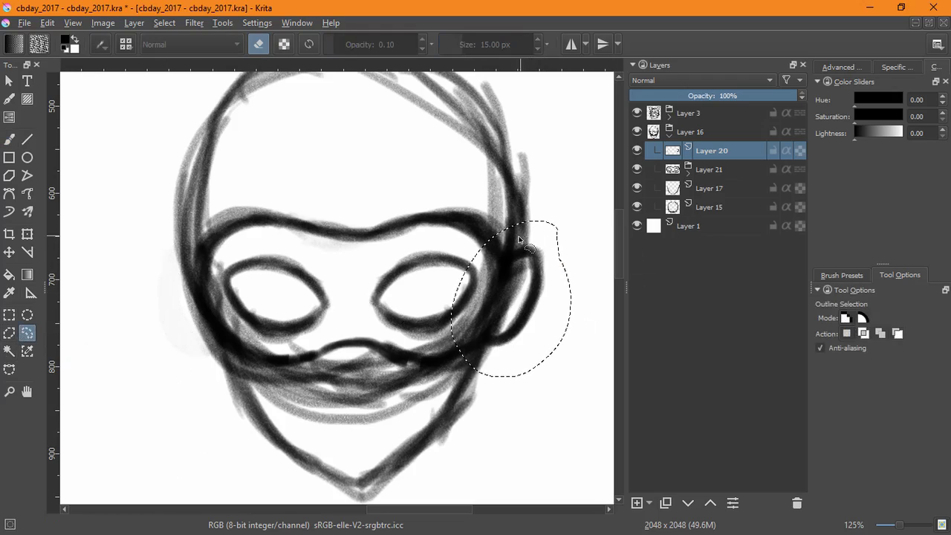
key("ctrl+c")
key("ctrl+v")
Step: Mirror the pasted ear horizontally and place it on the head's left side at about x 1354 px, y 728 px
key("ctrl+t")
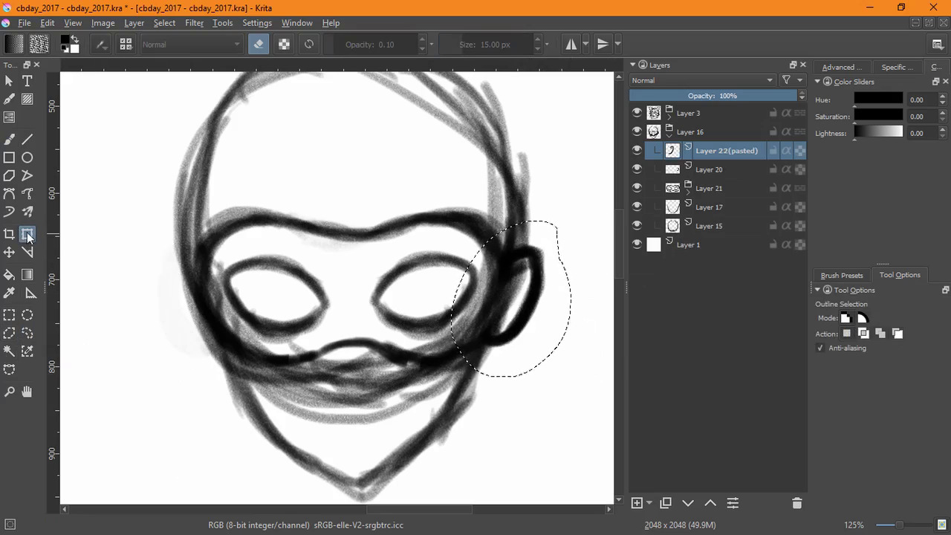
left_click(835, 503)
left_click_drag(511, 299, 188, 331)
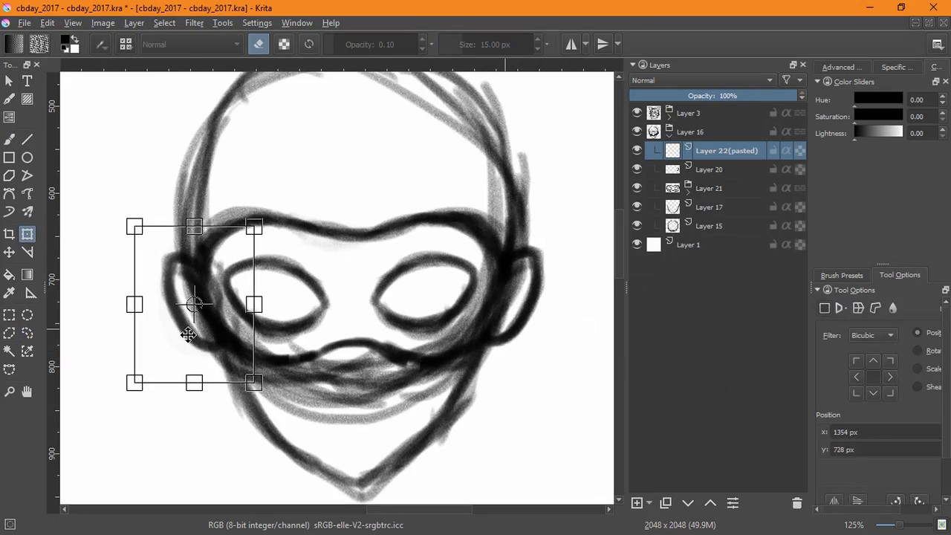
key("Return")
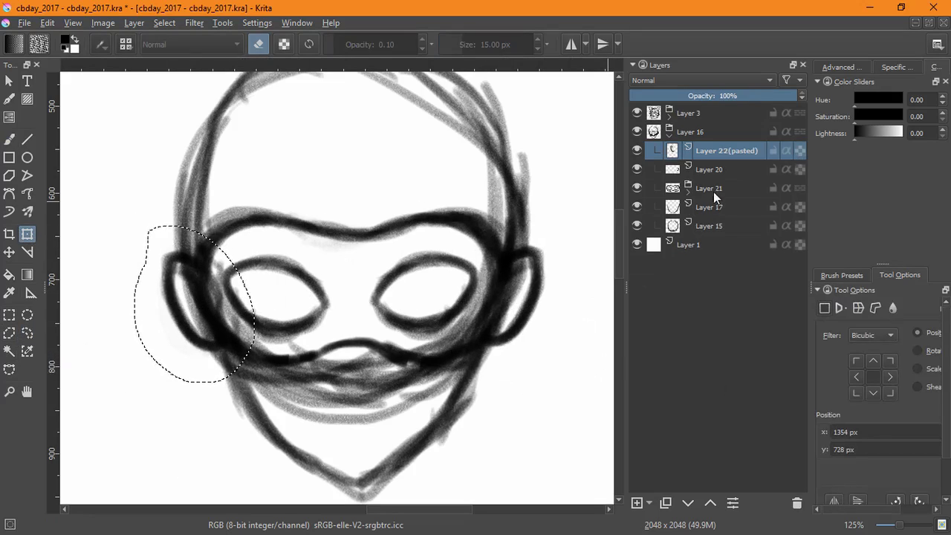
Step: Clear the selection and adjust the jaw's layer with Transform to about x 1545 px, y 766 px
left_click(712, 205)
left_click(164, 23)
left_click(186, 53)
scroll(382, 439, "down", 1)
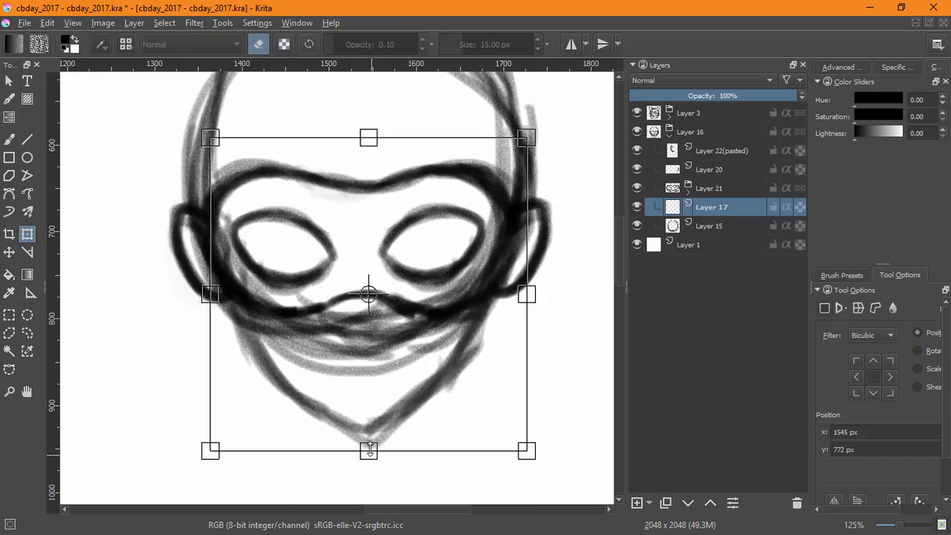
scroll(499, 443, "up", 2)
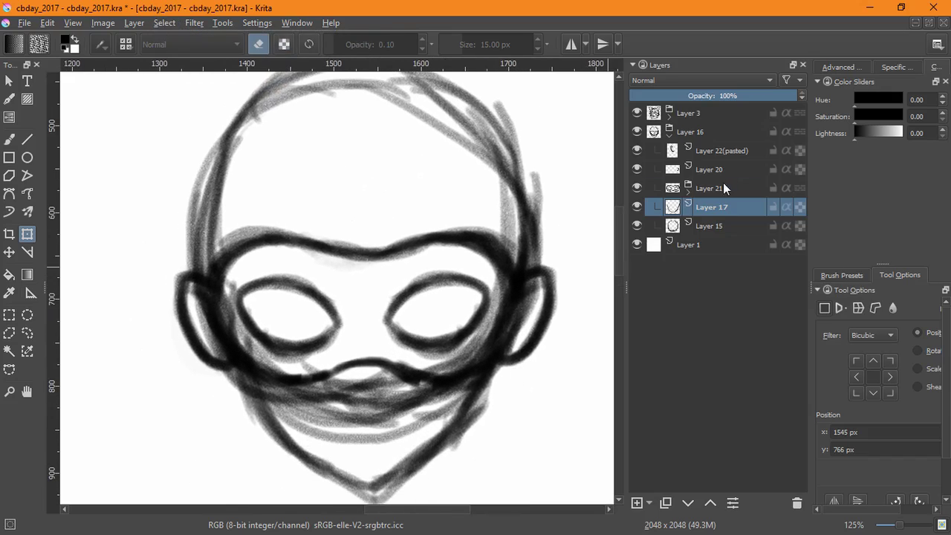
Step: Shrink the grouped mask and eyes slightly to fit inside the face, positioned at about x 1534 px, y 716 px
left_click(717, 188)
left_click_drag(510, 234, 475, 260)
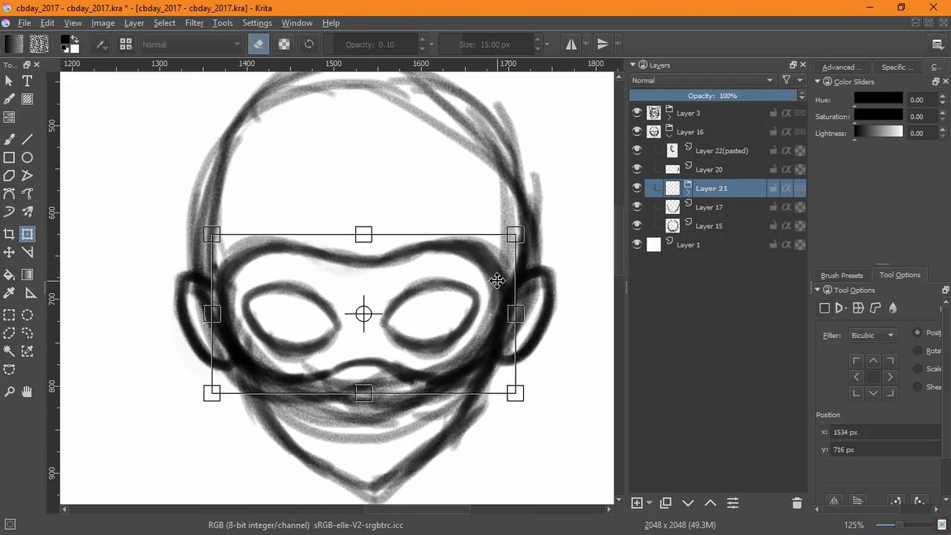
key("Return")
Step: Add a new layer on top of the second head's group and sketch curved fringe strokes across the forehead
left_click(709, 156)
left_click(637, 503)
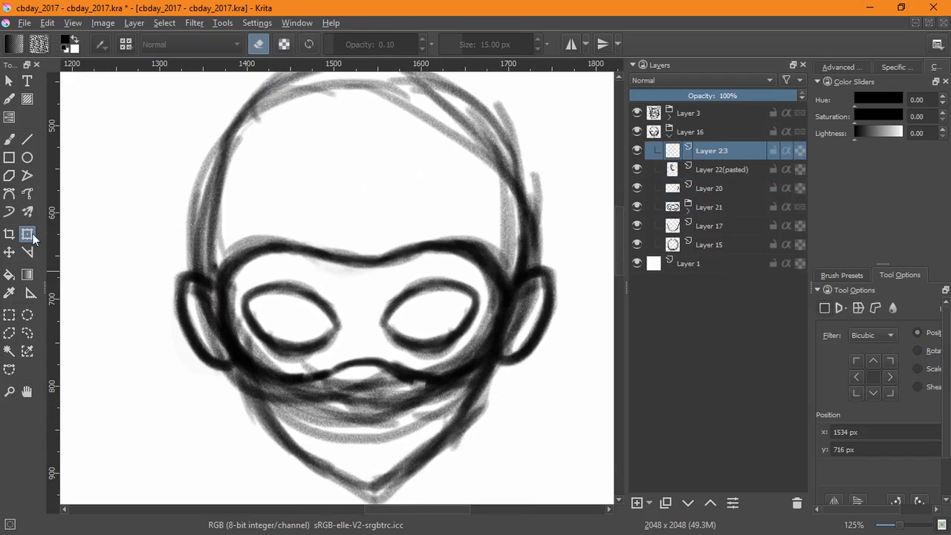
key("b")
mouse_move(388, 216)
left_mouse_down()
mouse_move(359, 248)
mouse_move(361, 321)
left_mouse_up()
left_click_drag(410, 235, 333, 330)
mouse_move(409, 249)
left_mouse_down()
mouse_move(321, 339)
mouse_move(250, 344)
left_mouse_up()
left_click_drag(304, 320, 240, 340)
left_click_drag(292, 308, 199, 349)
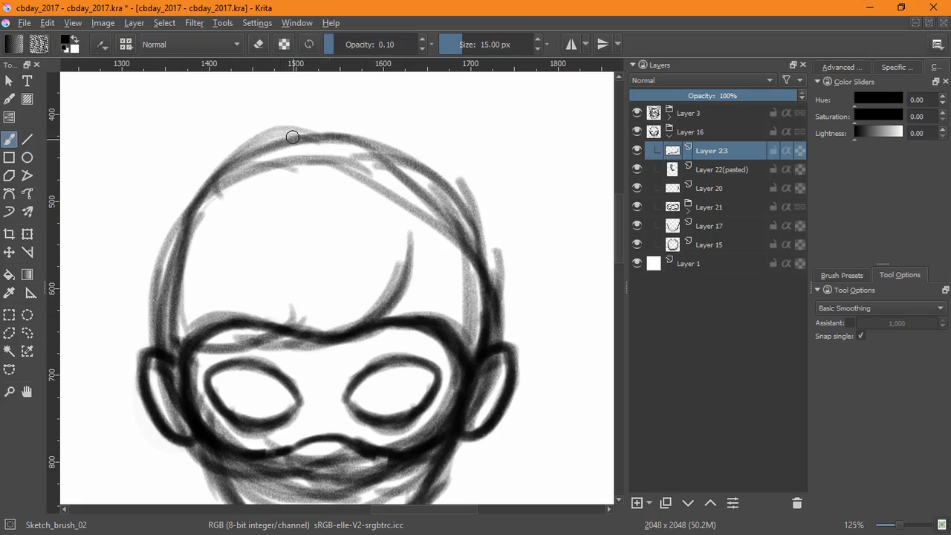
Step: Outline the hair over the crown and down the left side, and sketch pointed fringe locks above the mask
mouse_move(338, 140)
left_mouse_down()
mouse_move(183, 187)
mouse_move(142, 371)
mouse_move(187, 429)
left_mouse_up()
left_click_drag(158, 245, 165, 412)
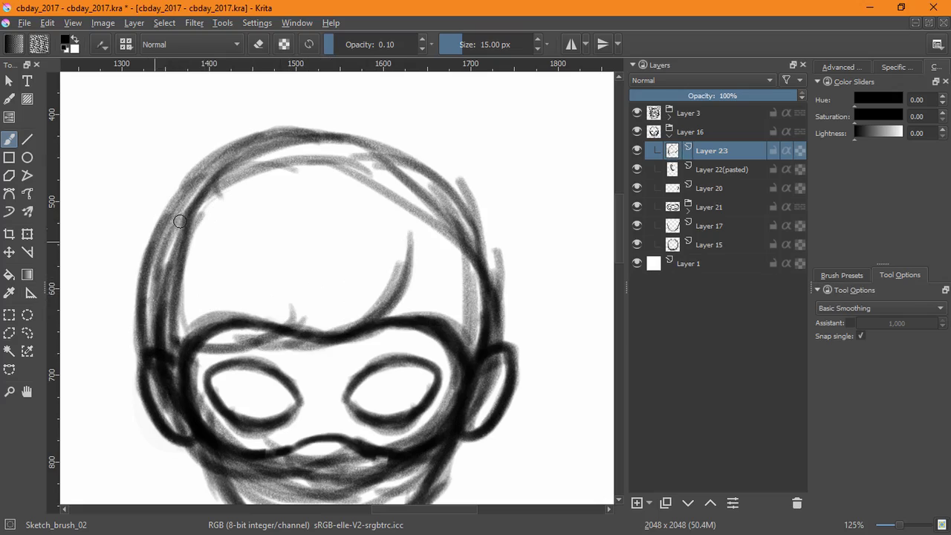
mouse_move(190, 326)
left_mouse_down()
mouse_move(245, 329)
mouse_move(305, 312)
mouse_move(345, 325)
left_mouse_up()
left_click_drag(304, 260, 304, 327)
mouse_move(410, 243)
left_mouse_down()
mouse_move(378, 327)
mouse_move(434, 315)
mouse_move(453, 357)
left_mouse_up()
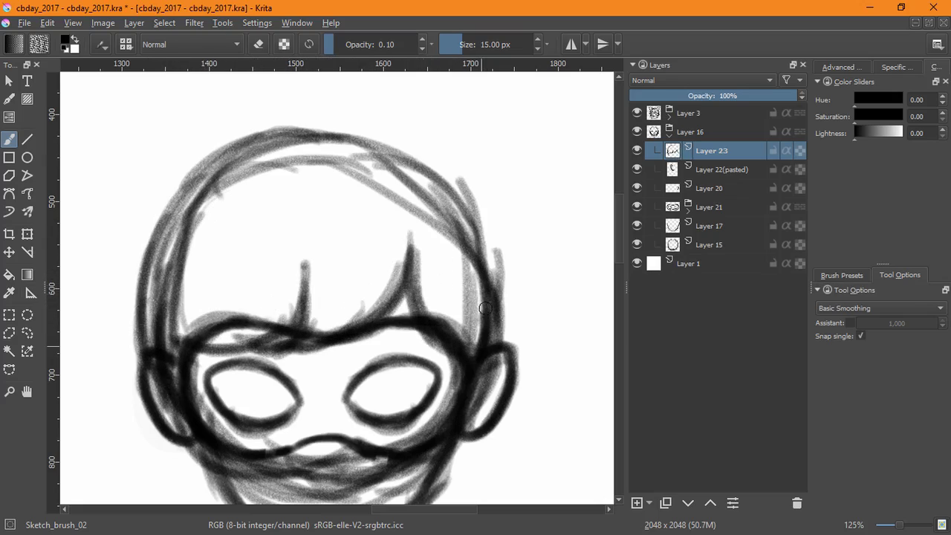
Step: Sketch hair strands from the crown down the head's right side to the ear
mouse_move(399, 159)
left_mouse_down()
mouse_move(346, 128)
mouse_move(223, 135)
mouse_move(142, 241)
mouse_move(308, 132)
mouse_move(405, 157)
mouse_move(415, 223)
left_mouse_up()
mouse_move(466, 190)
left_mouse_down()
mouse_move(409, 156)
mouse_move(503, 287)
left_mouse_up()
left_click_drag(461, 180, 494, 327)
left_click_drag(471, 216, 480, 355)
left_click_drag(458, 366, 461, 240)
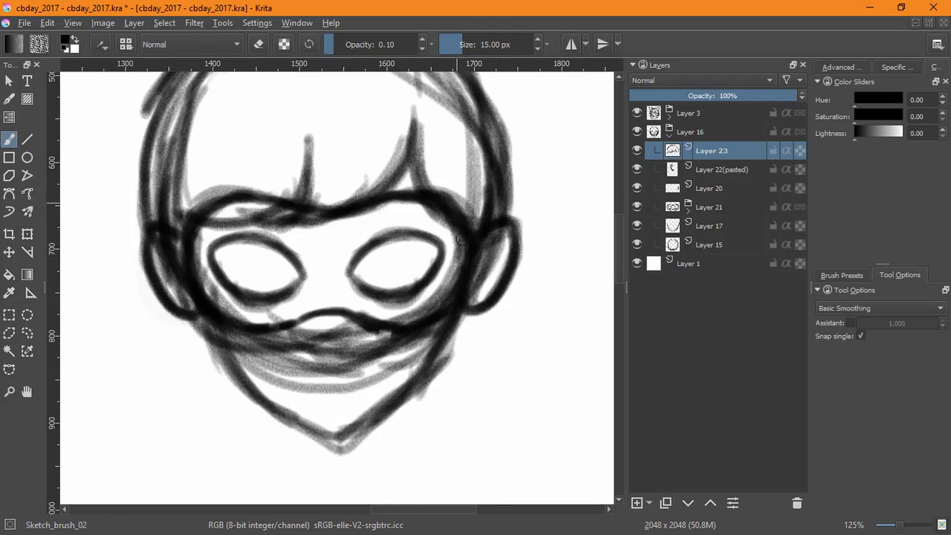
Step: Sketch a rounded pigtail with a curled tip hanging below the second head's left ear, including short fold strokes at its top
left_click_drag(491, 303, 459, 332)
mouse_move(164, 341)
left_mouse_down()
mouse_move(260, 327)
mouse_move(297, 311)
mouse_move(227, 355)
left_mouse_up()
mouse_move(271, 297)
left_mouse_down()
mouse_move(216, 346)
mouse_move(194, 410)
mouse_move(195, 446)
left_mouse_up()
mouse_move(329, 349)
left_mouse_down()
mouse_move(327, 364)
mouse_move(226, 466)
mouse_move(179, 457)
left_mouse_up()
left_click_drag(166, 439, 210, 431)
mouse_move(168, 456)
left_mouse_down()
mouse_move(212, 447)
mouse_move(205, 444)
left_mouse_up()
left_click_drag(189, 371, 194, 426)
left_click_drag(358, 337, 272, 333)
left_click_drag(333, 351, 384, 328)
Step: Select the left pigtail with a freehand outline and paste a copy of it onto a new layer
left_click(27, 333)
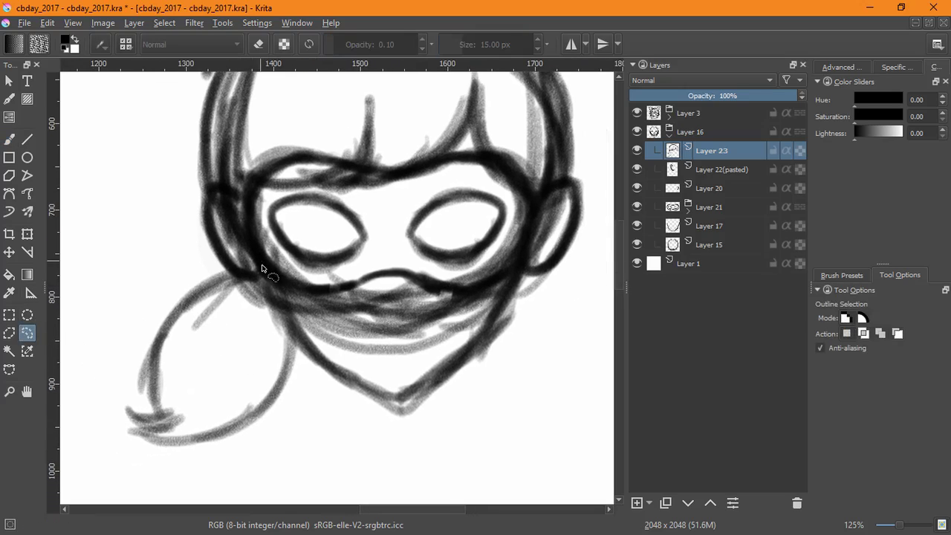
left_click_drag(263, 265, 295, 247)
key("ctrl+c")
key("ctrl+v")
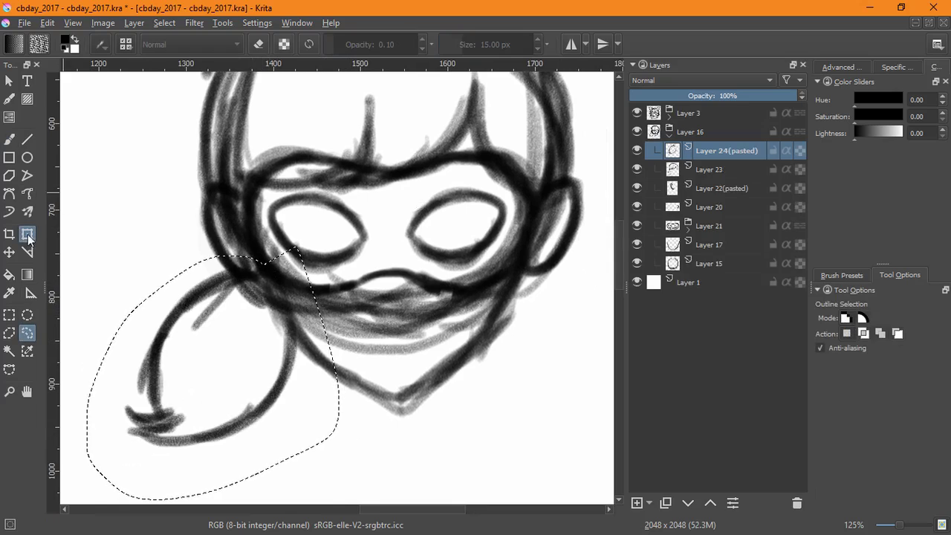
Step: Mirror the pasted pigtail, place it below the right ear with a slight rotation at about x 1764 px, y 866 px, and deselect
left_click(27, 235)
left_click(832, 500)
left_click_drag(265, 374, 553, 377)
left_click_drag(544, 379, 467, 365)
left_click_drag(305, 395, 340, 382)
key("4")
key("5")
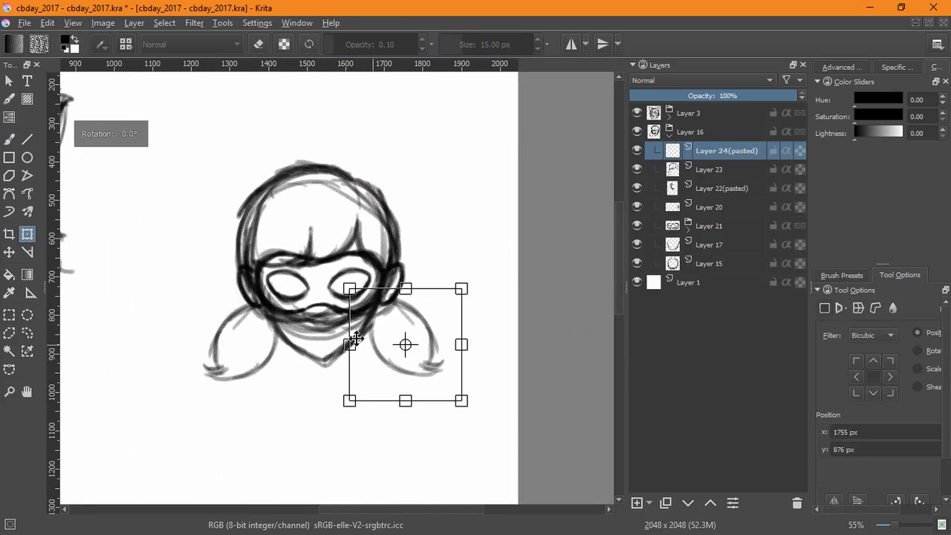
left_click_drag(469, 318, 433, 347)
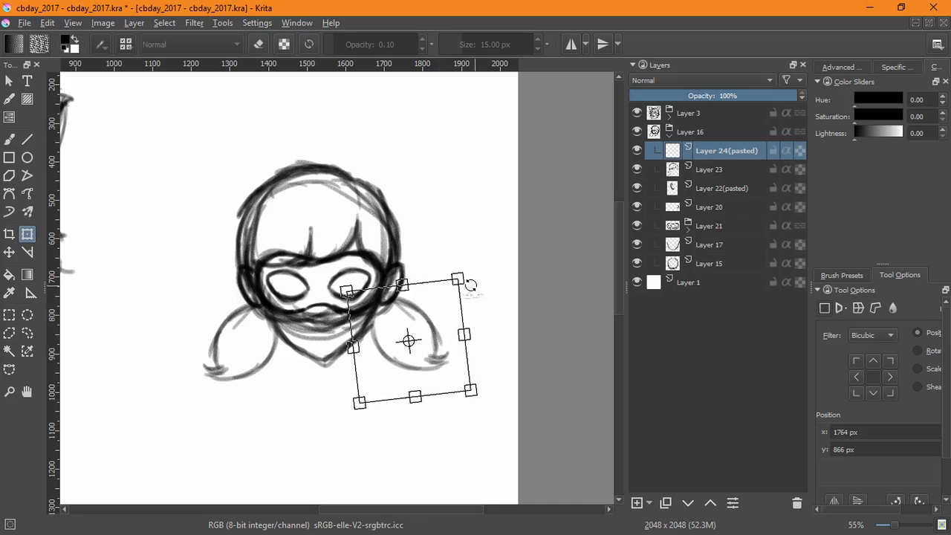
key("Return")
left_click(164, 22)
left_click(172, 53)
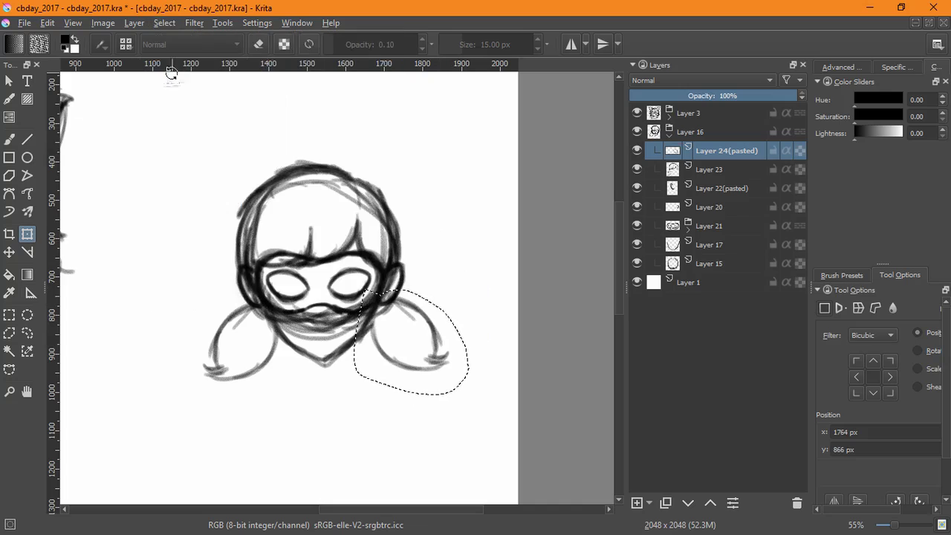
left_click(165, 23)
left_click(172, 55)
Step: Enlarge the second head's Layer 16 group and position it at about x 1524 px, y 588 px
left_click_drag(390, 274, 374, 365)
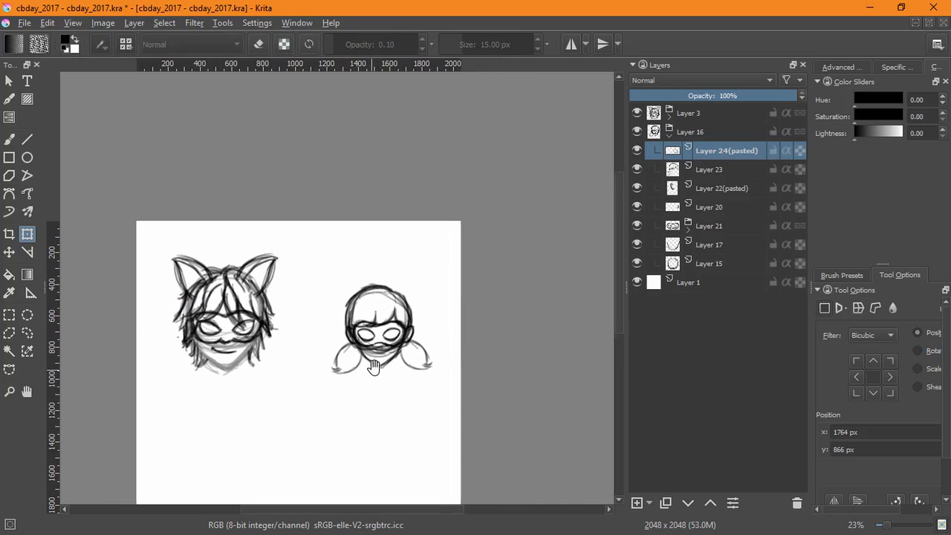
left_click_drag(312, 413, 289, 391)
left_click(706, 131)
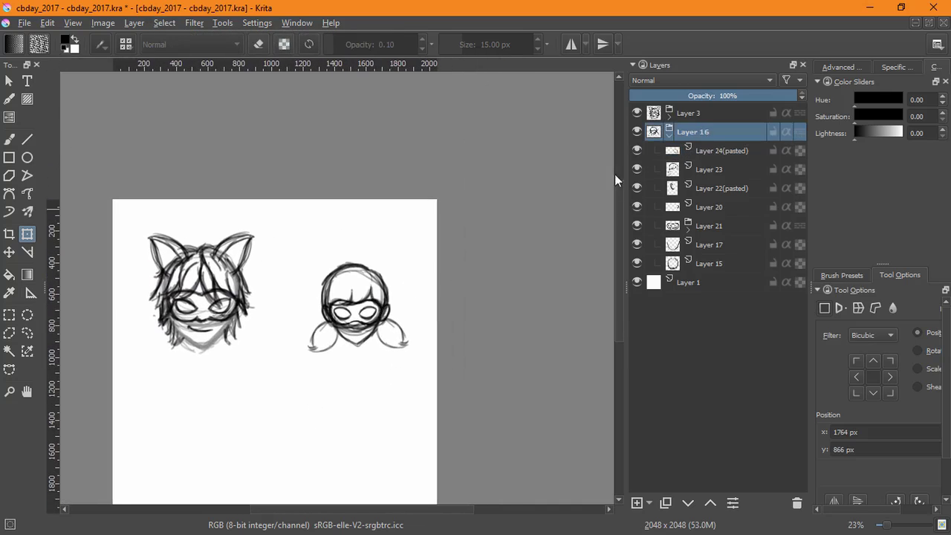
left_click(372, 286)
left_click_drag(408, 261, 433, 240)
left_click_drag(393, 274, 378, 269)
key("Return")
left_click_drag(298, 321, 321, 330)
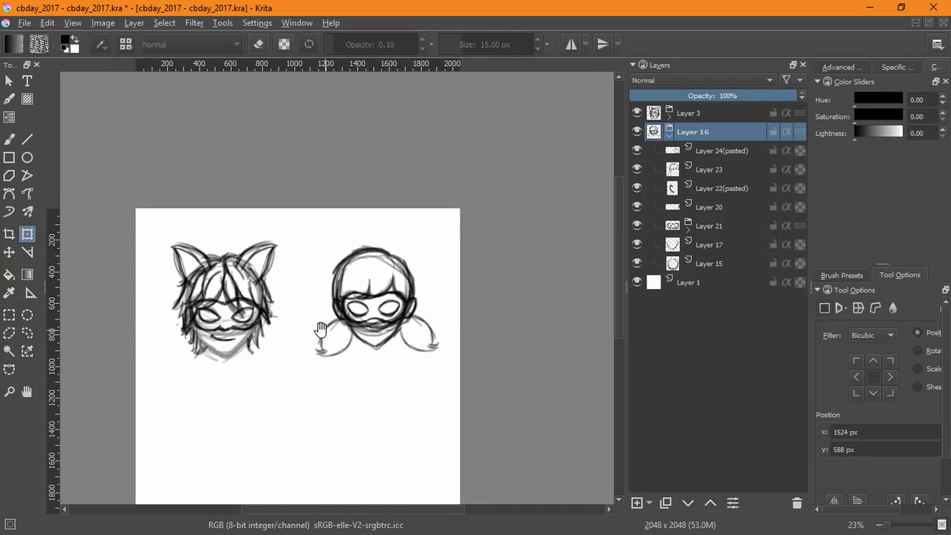
Step: Nest Layer 16 in a new group and add a new layer above it inside its own subgroup
key("ctrl+g")
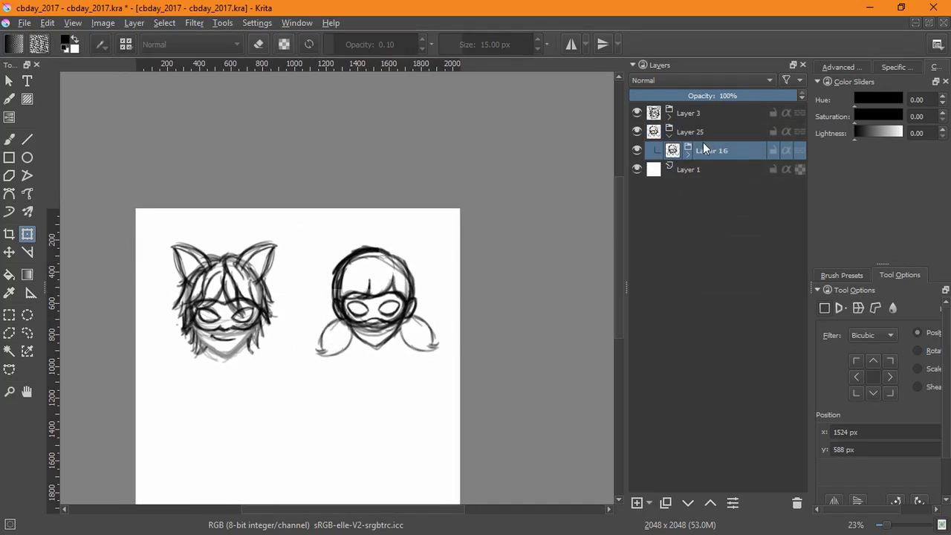
key("Page_Up")
left_click(637, 503)
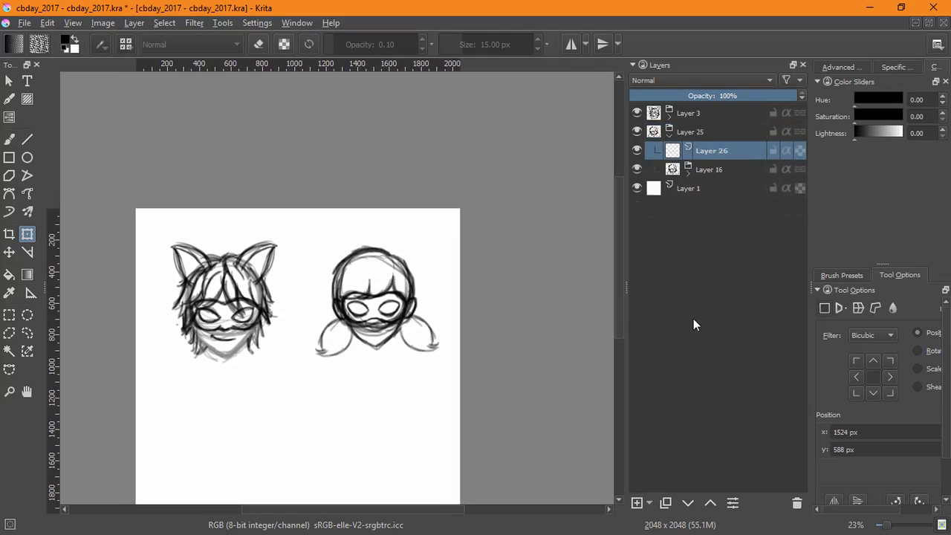
key("ctrl+g")
Step: Group Layer 17 and Layer 15 inside Layer 16 and lower that group's opacity to 51%
left_click(688, 191)
left_click(725, 319)
left_click(728, 300, "shift")
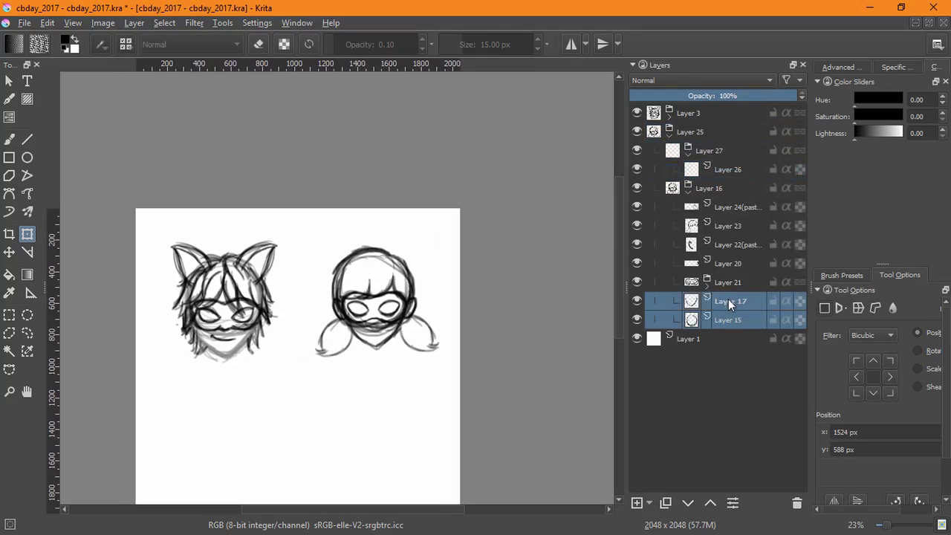
key("ctrl+g")
key("Page_Up")
left_click(720, 95)
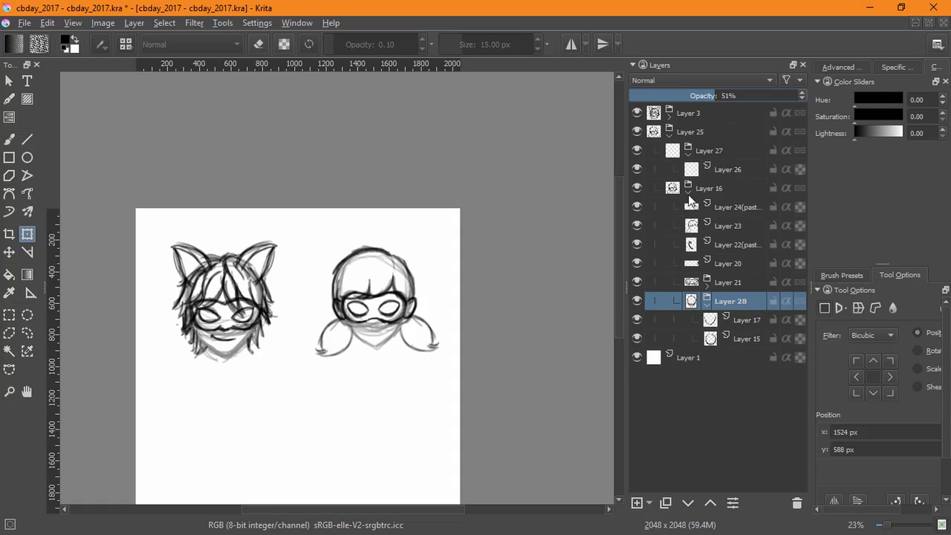
Step: Collapse the Layer 16 group and reduce its opacity to 56%
left_click(688, 195)
left_click(719, 186)
left_click(724, 93)
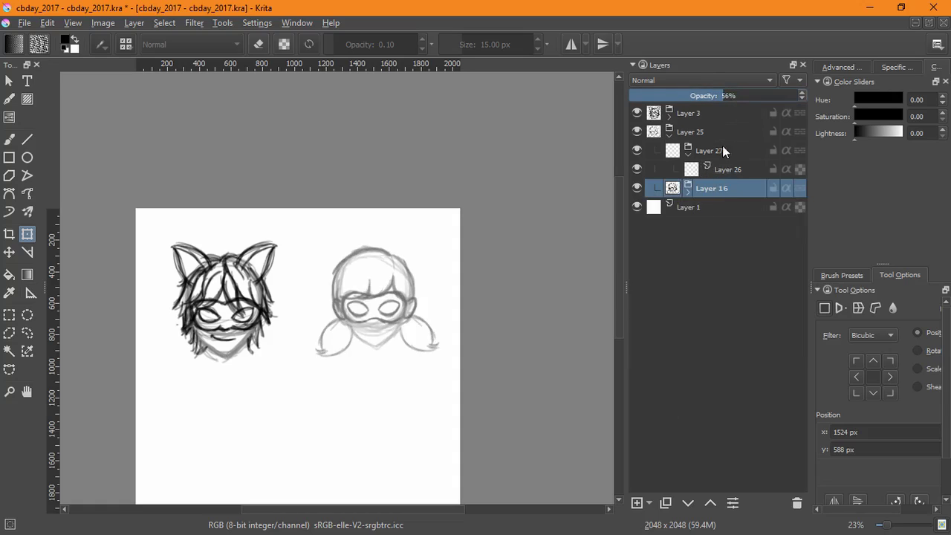
Step: Trace the right eye opening on Layer 26 with the brush, giving its outer corner a pointed tip
left_click(727, 170)
left_click(11, 141)
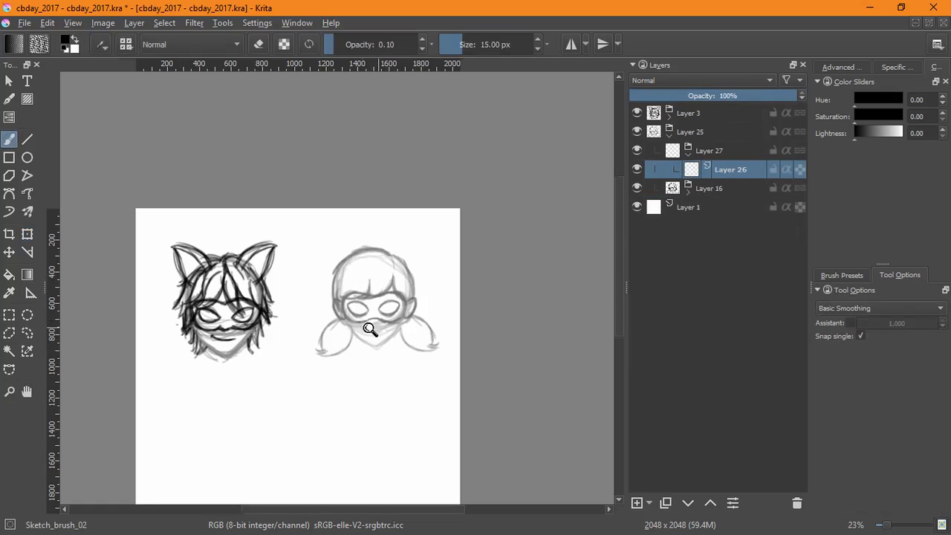
scroll(369, 329, "up", 8)
mouse_move(501, 306)
left_mouse_down()
mouse_move(450, 350)
mouse_move(374, 365)
mouse_move(435, 382)
mouse_move(483, 339)
left_mouse_up()
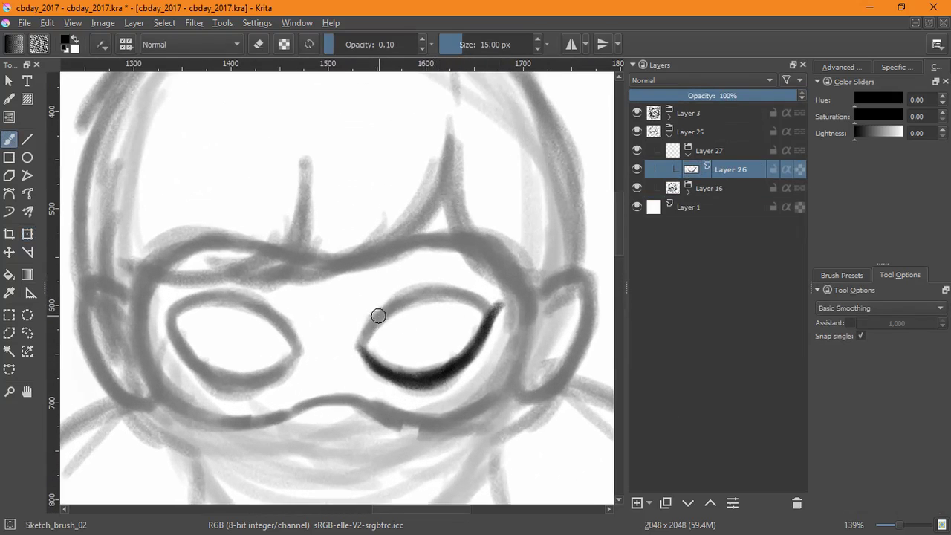
mouse_move(379, 316)
left_mouse_down()
mouse_move(384, 325)
mouse_move(448, 297)
mouse_move(416, 291)
mouse_move(509, 296)
mouse_move(407, 387)
left_mouse_up()
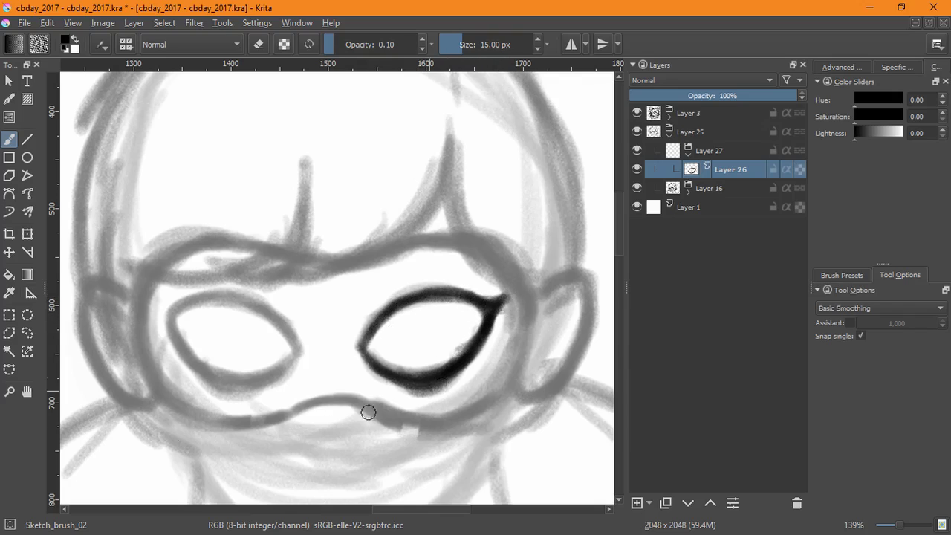
Step: Add a new layer and trace the right half of the mask's outline from the brow dip around to the nose
key("Insert")
mouse_move(302, 254)
left_mouse_down()
mouse_move(448, 235)
mouse_move(496, 251)
mouse_move(524, 277)
left_mouse_up()
mouse_move(472, 239)
left_mouse_down()
mouse_move(529, 350)
mouse_move(457, 414)
left_mouse_up()
mouse_move(287, 412)
left_mouse_down()
mouse_move(350, 401)
mouse_move(436, 418)
mouse_move(428, 403)
mouse_move(404, 415)
left_mouse_up()
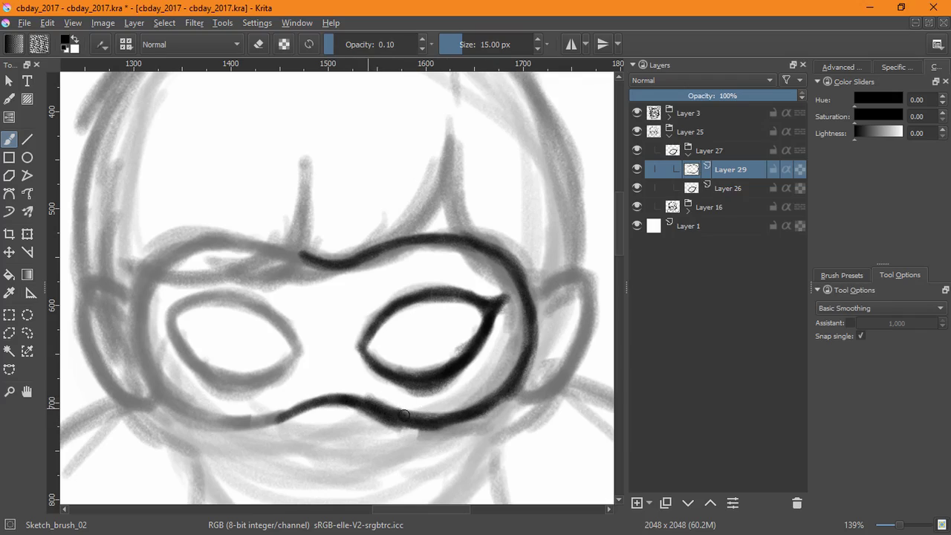
Step: Trace the left half of the mask's outline to close the shape, undoing unwanted strokes
left_click_drag(207, 258, 323, 269)
mouse_move(425, 274)
left_mouse_down()
mouse_move(286, 250)
mouse_move(242, 321)
left_mouse_up()
mouse_move(269, 272)
left_mouse_down()
mouse_move(249, 386)
mouse_move(297, 425)
mouse_move(280, 414)
mouse_move(375, 435)
mouse_move(407, 422)
mouse_move(324, 436)
left_mouse_up()
key("ctrl+z")
key("ctrl+z")
left_click_drag(403, 304, 295, 311)
Step: Duplicate the eye on Layer 26, mirror the copy and move it over the left eye at about x 1397 px, y 638 px
left_click(666, 503)
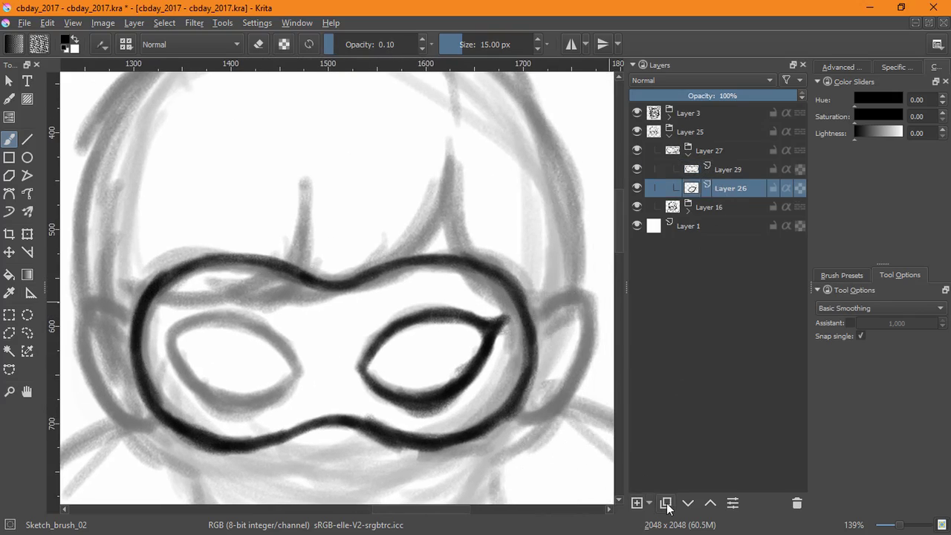
key("ctrl+t")
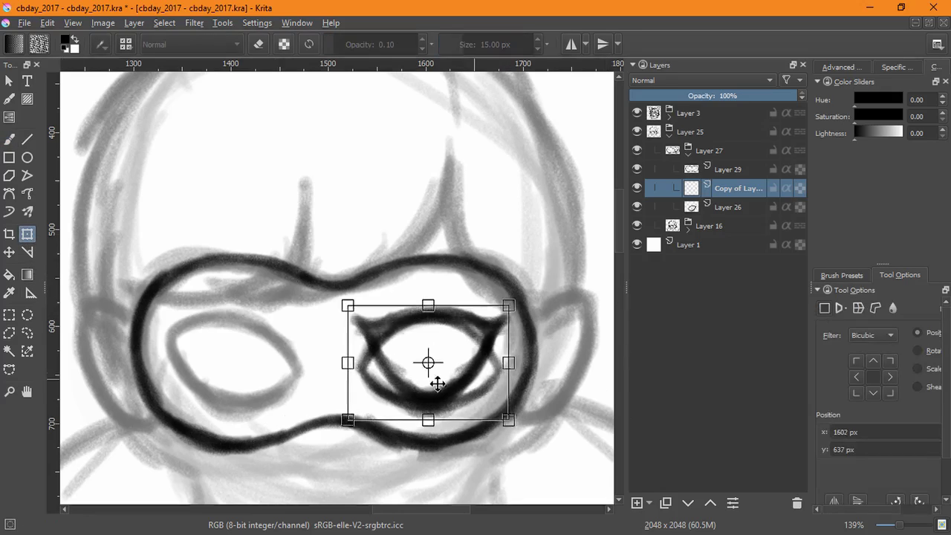
left_click_drag(436, 384, 263, 382)
key("Return")
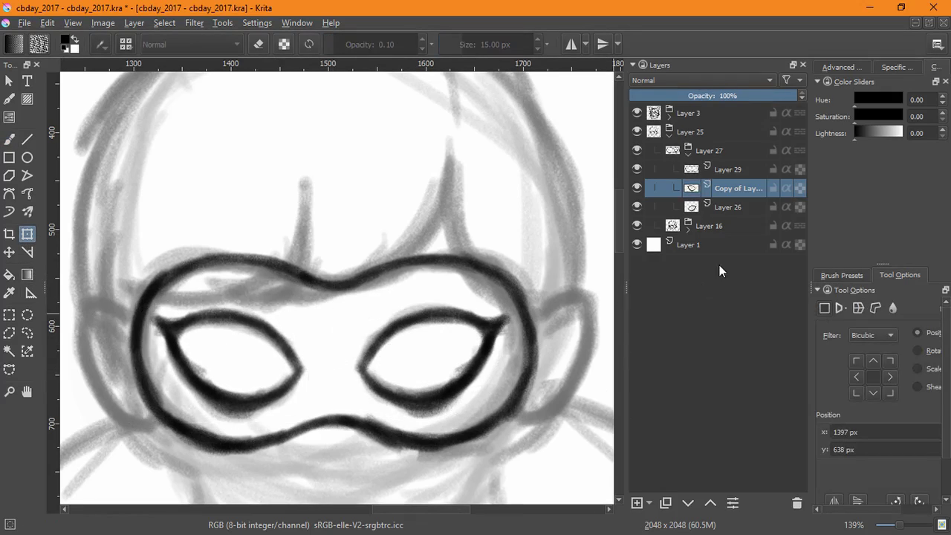
Step: Add a new layer above Layer 29, and group the mask and both eye layers beneath it into a collapsed group
left_click(725, 165)
key("Insert")
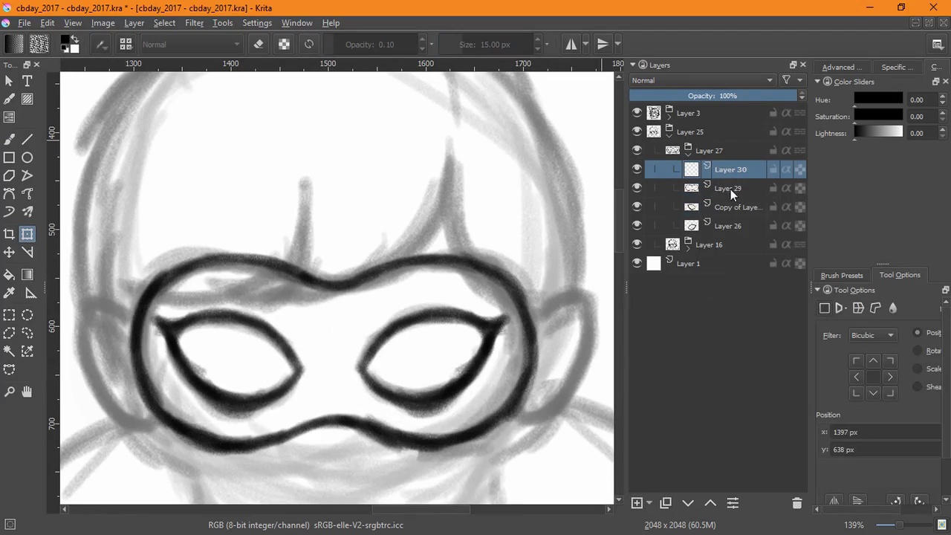
left_click(732, 225)
left_click(734, 190, "shift")
key("ctrl+g")
left_click(707, 193)
Step: Trace the long fringe sweep on Layer 30 from the parting down across the mask's top edge toward the left eye
left_click(722, 172)
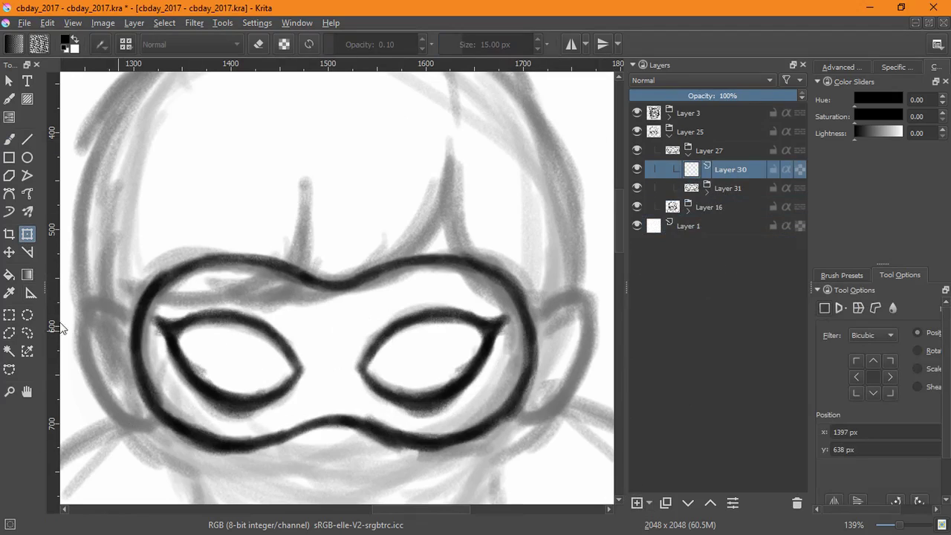
left_click(8, 141)
mouse_move(451, 162)
left_mouse_down()
mouse_move(390, 253)
mouse_move(321, 278)
mouse_move(314, 304)
mouse_move(269, 306)
left_mouse_up()
left_click_drag(301, 272, 260, 302)
mouse_move(254, 271)
left_mouse_down()
mouse_move(359, 266)
mouse_move(334, 292)
left_mouse_up()
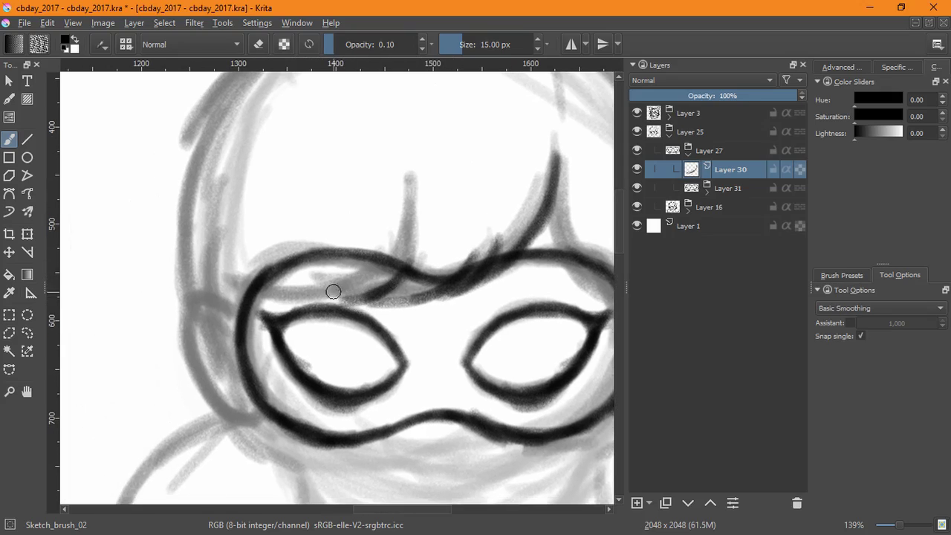
Step: Trace the hair outline over the crown and down the left side with layered strands converging at the mask's edge
left_click_drag(378, 152, 318, 245)
mouse_move(478, 119)
left_mouse_down()
mouse_move(360, 80)
mouse_move(237, 115)
mouse_move(164, 163)
mouse_move(184, 187)
left_mouse_up()
mouse_move(147, 275)
left_mouse_down()
mouse_move(153, 421)
mouse_move(165, 442)
mouse_move(157, 399)
left_mouse_up()
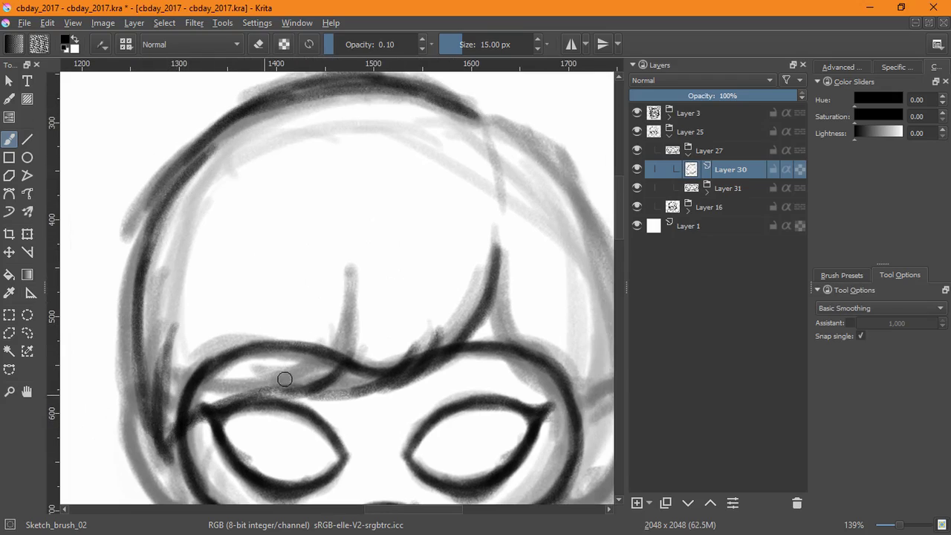
mouse_move(119, 223)
left_mouse_down()
mouse_move(158, 453)
mouse_move(173, 444)
mouse_move(189, 498)
left_mouse_up()
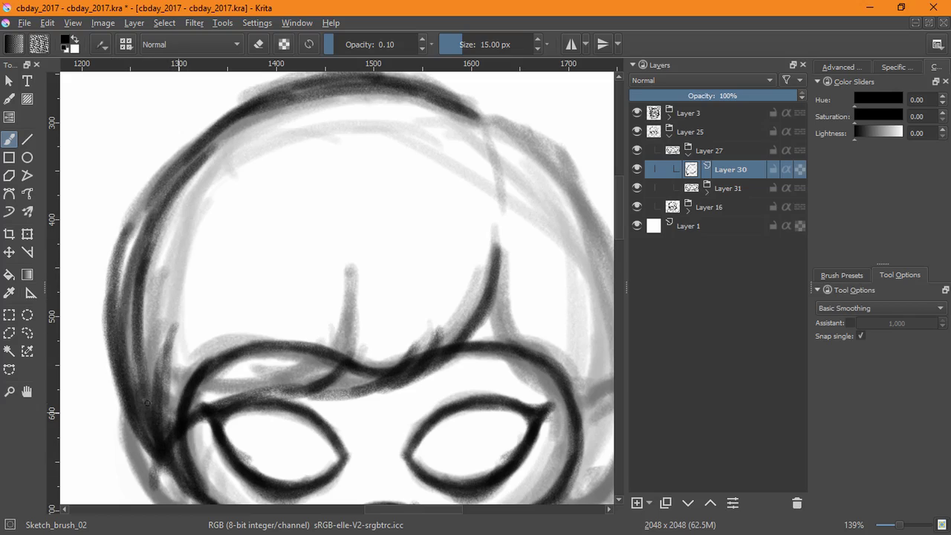
left_click_drag(137, 416, 171, 156)
left_click_drag(146, 202, 232, 116)
Step: Trace the hair outline from the crown down the head's right side to the top of the ear
mouse_move(471, 324)
left_mouse_down()
mouse_move(334, 291)
mouse_move(271, 335)
left_mouse_up()
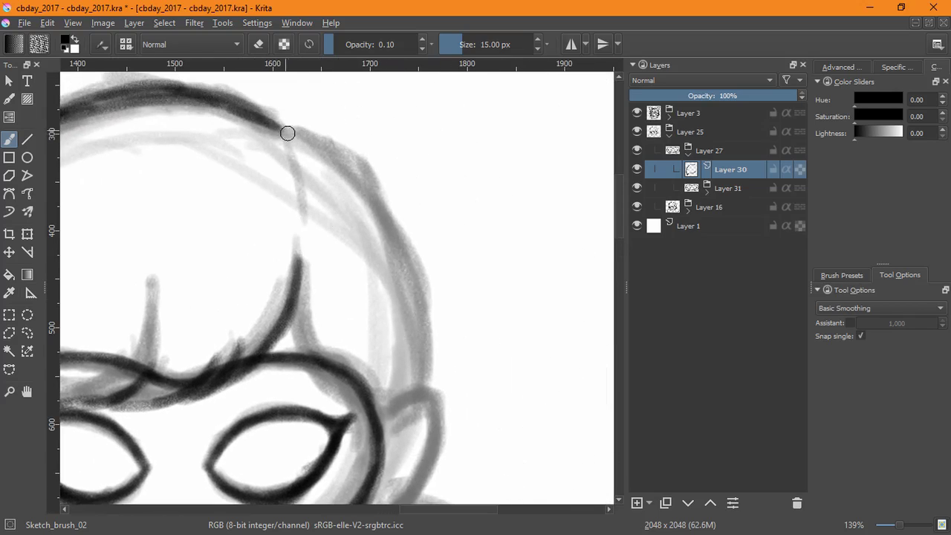
mouse_move(289, 131)
left_mouse_down()
mouse_move(334, 144)
mouse_move(394, 221)
mouse_move(376, 216)
left_mouse_up()
mouse_move(320, 138)
left_mouse_down()
mouse_move(409, 223)
mouse_move(427, 329)
mouse_move(424, 392)
left_mouse_up()
left_click_drag(413, 282, 427, 395)
Step: Draw the right fringe lock from the parting over the mask's corner, and pointed side locks beside the right ear
left_click_drag(335, 306, 364, 225)
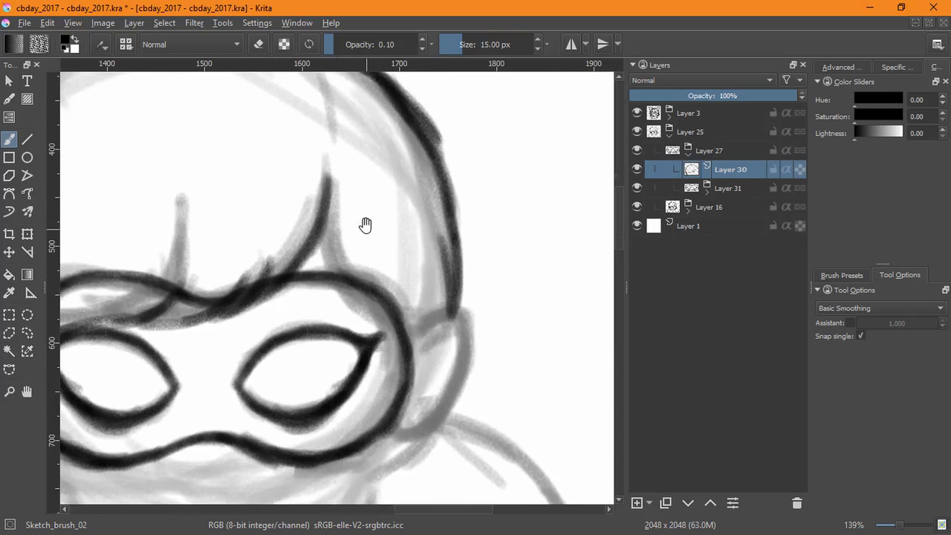
mouse_move(329, 180)
left_mouse_down()
mouse_move(347, 288)
mouse_move(383, 327)
left_mouse_up()
mouse_move(324, 245)
left_mouse_down()
mouse_move(341, 282)
mouse_move(408, 342)
left_mouse_up()
left_click_drag(371, 264, 414, 343)
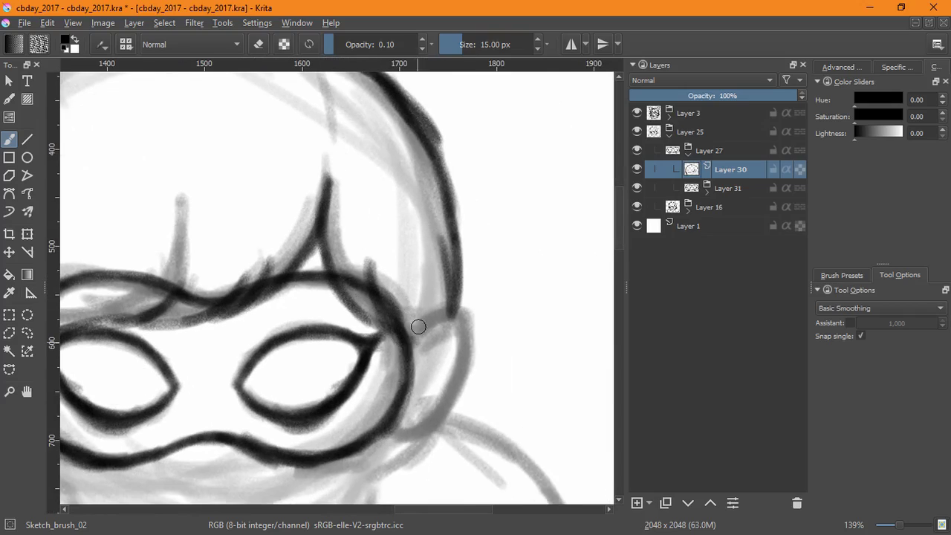
left_click_drag(402, 261, 423, 352)
mouse_move(402, 263)
left_mouse_down()
mouse_move(423, 358)
mouse_move(415, 348)
left_mouse_up()
Step: Trace the right pigtail's outer edge from the ear down to its curled tip, undoing unwanted tip strokes
mouse_move(348, 295)
left_mouse_down()
mouse_move(396, 350)
mouse_move(355, 156)
left_mouse_up()
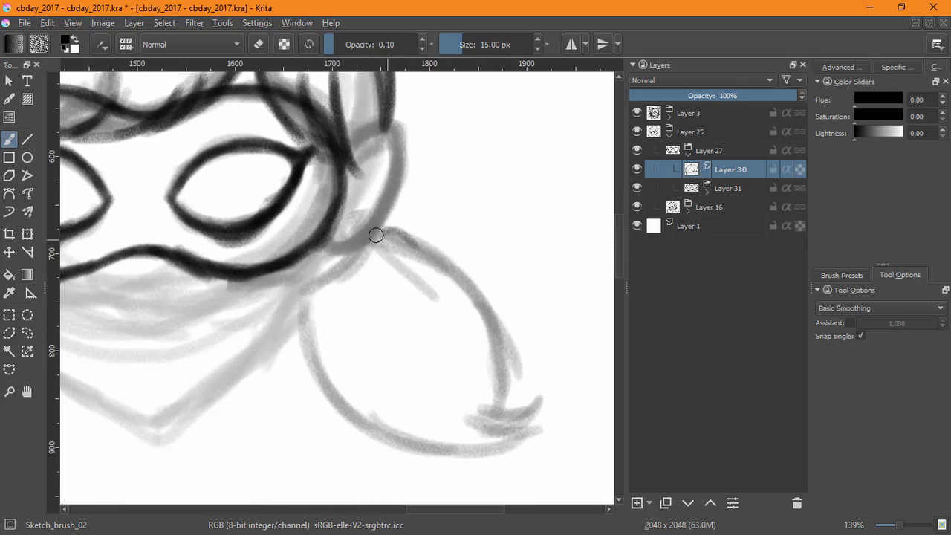
mouse_move(376, 234)
left_mouse_down()
mouse_move(503, 339)
mouse_move(516, 394)
left_mouse_up()
mouse_move(505, 355)
left_mouse_down()
mouse_move(523, 408)
mouse_move(535, 403)
left_mouse_up()
left_click_drag(493, 404, 533, 402)
key("ctrl+z")
mouse_move(471, 423)
left_mouse_down()
mouse_move(543, 417)
mouse_move(545, 409)
mouse_move(530, 426)
mouse_move(452, 452)
left_mouse_up()
key("ctrl+z")
Step: Trace the right pigtail's inner and lower edge, and add the hair tie curve with short fold strokes at its top
mouse_move(306, 301)
left_mouse_down()
mouse_move(382, 433)
mouse_move(446, 451)
left_mouse_up()
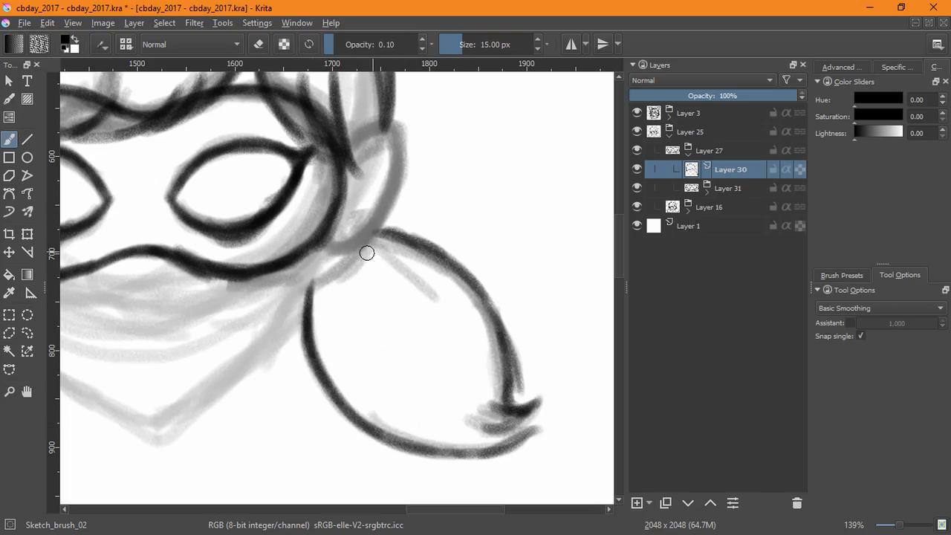
left_click_drag(329, 278, 332, 340)
left_click_drag(359, 252, 318, 293)
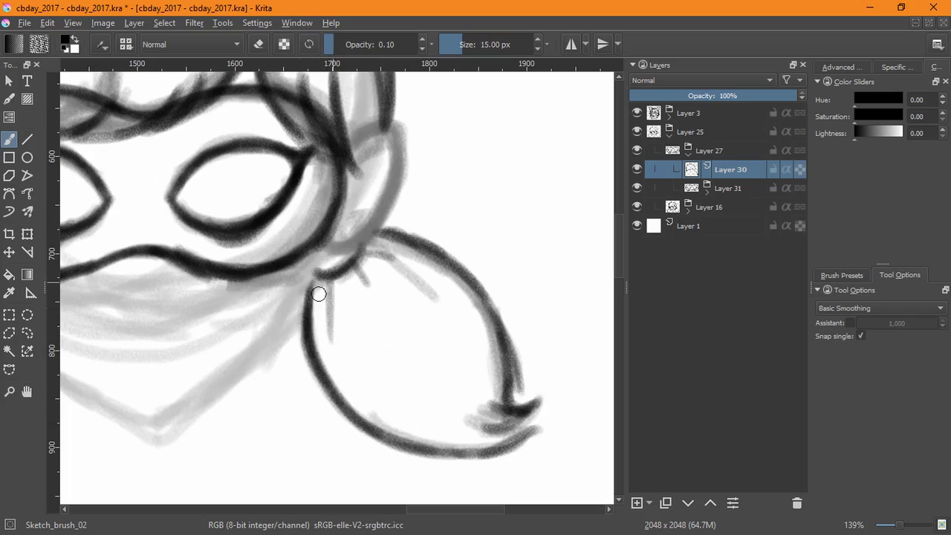
Step: Select the traced right pigtail with a freehand outline, paste a copy onto a new layer, and deselect
scroll(438, 334, "down", 3)
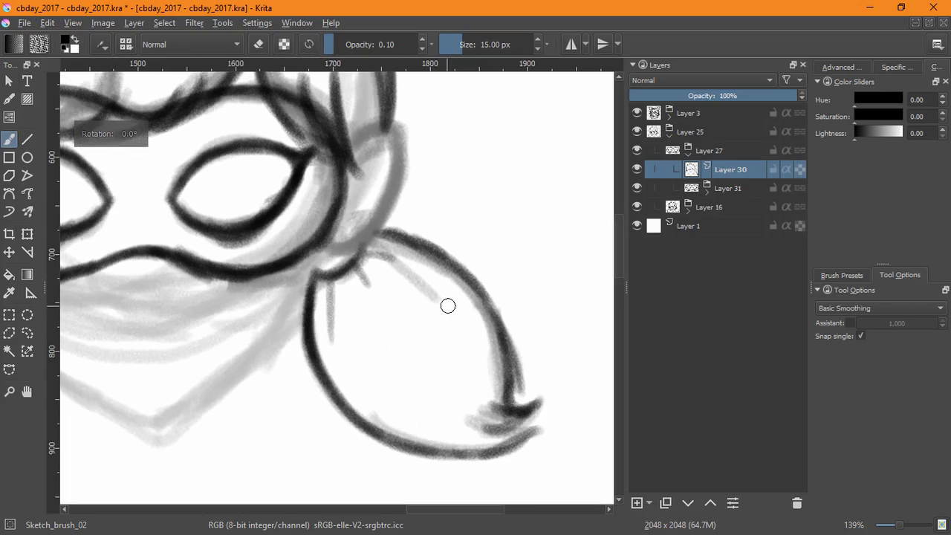
left_click(29, 330)
mouse_move(383, 280)
left_mouse_down()
mouse_move(434, 206)
mouse_move(436, 251)
left_mouse_up()
key("ctrl+c")
key("ctrl+v")
left_click(164, 22)
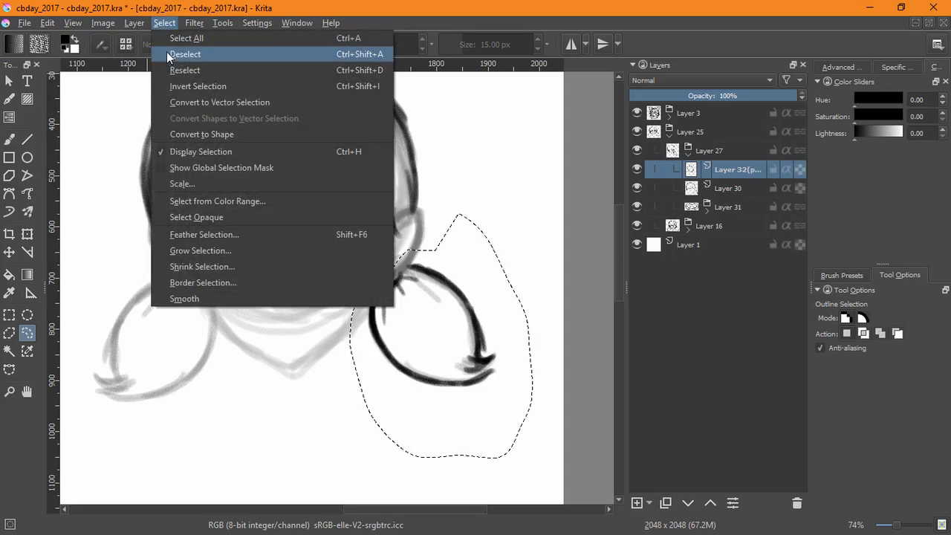
left_click(166, 51)
Step: Mirror the copied pigtail and move it over the left pigtail sketch at about x 1253 px, y 821 px
key("ctrl+t")
left_click(829, 498)
left_click_drag(432, 324, 156, 335)
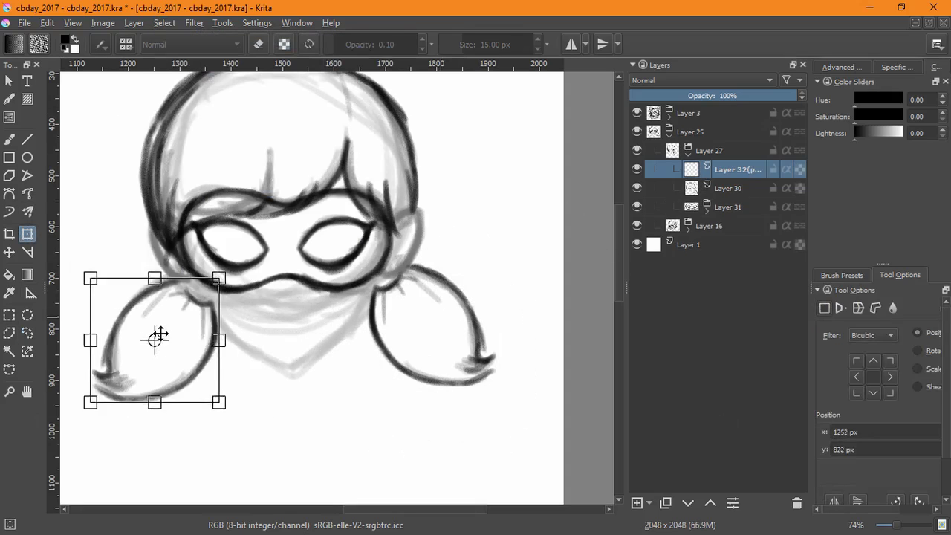
key("Return")
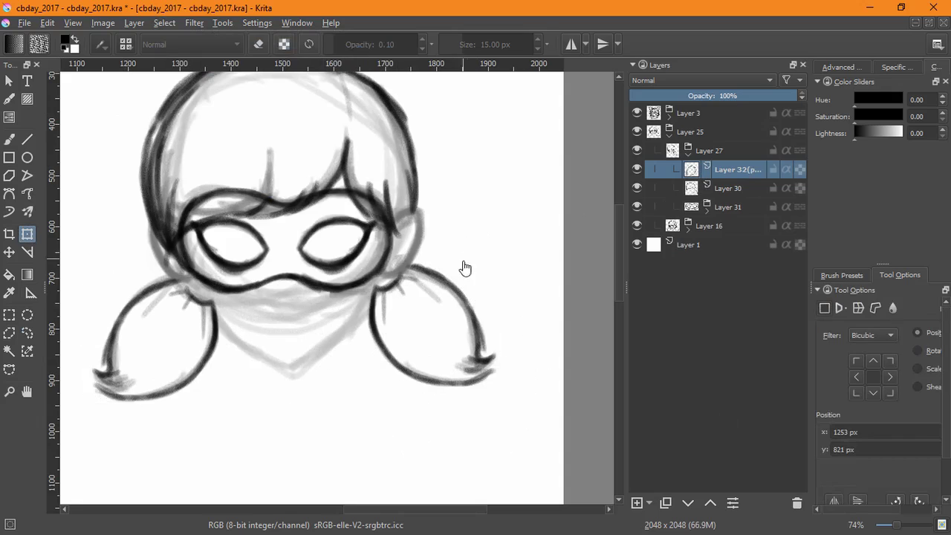
Step: Trace the outer curves of both ears beside the mask on a new layer, undoing an unwanted stroke
left_click(636, 503)
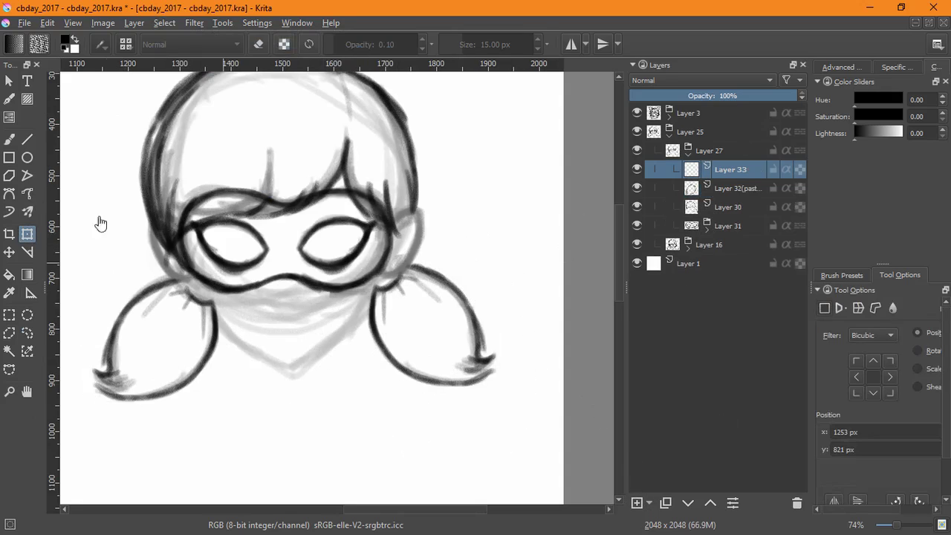
left_click(9, 141)
scroll(417, 246, "up", 5)
mouse_move(380, 214)
left_mouse_down()
mouse_move(450, 253)
mouse_move(405, 347)
mouse_move(425, 304)
mouse_move(396, 342)
mouse_move(389, 229)
mouse_move(424, 225)
mouse_move(436, 276)
left_mouse_up()
key("ctrl+z")
left_click_drag(77, 332, 394, 327)
mouse_move(112, 225)
left_mouse_down()
mouse_move(117, 300)
mouse_move(164, 363)
mouse_move(111, 313)
left_mouse_up()
mouse_move(122, 351)
left_mouse_down()
mouse_move(107, 265)
mouse_move(94, 251)
left_mouse_up()
mouse_move(357, 383)
left_mouse_down()
mouse_move(367, 403)
mouse_move(626, 445)
left_mouse_up()
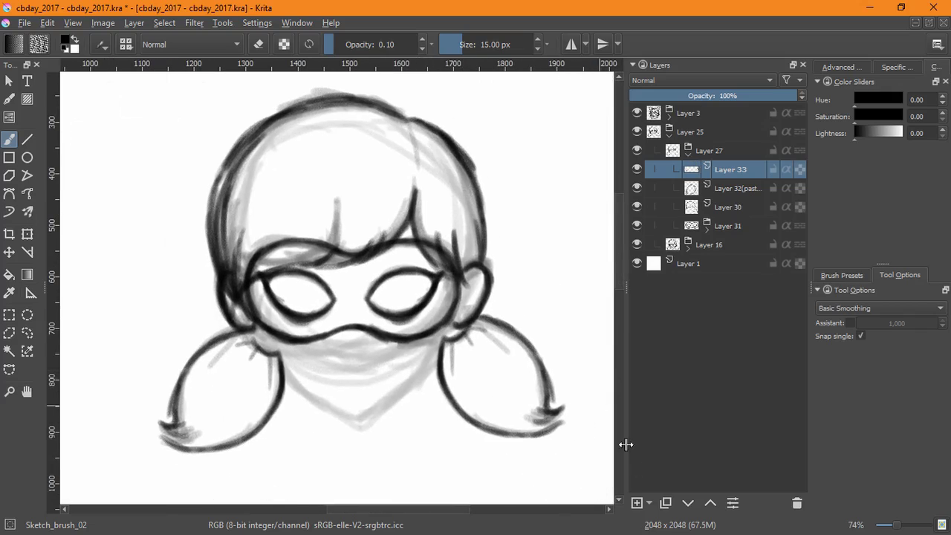
Step: Trace the jawline down to a pointed chin on another new layer, undoing unwanted strokes
left_click(637, 504)
left_click_drag(330, 385, 327, 335)
mouse_move(483, 255)
left_mouse_down()
mouse_move(451, 324)
mouse_move(336, 405)
left_mouse_up()
mouse_move(169, 254)
left_mouse_down()
mouse_move(215, 315)
mouse_move(312, 397)
mouse_move(338, 405)
mouse_move(394, 360)
left_mouse_up()
mouse_move(250, 346)
left_mouse_down()
mouse_move(321, 392)
mouse_move(232, 333)
left_mouse_up()
key("ctrl+z")
key("ctrl+z")
Step: Add light strand lines across the bangs and inside both pigtails
left_click_drag(442, 315, 378, 305)
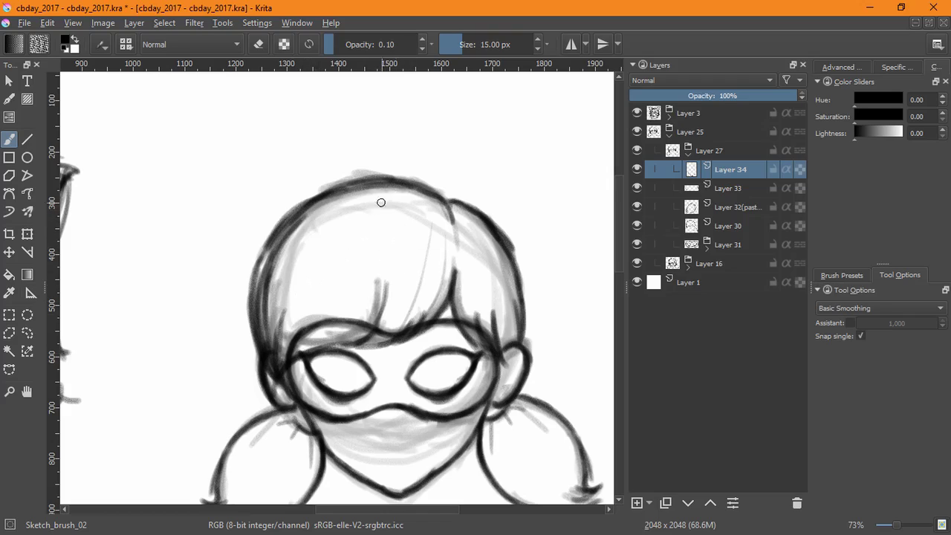
left_click_drag(317, 298, 292, 330)
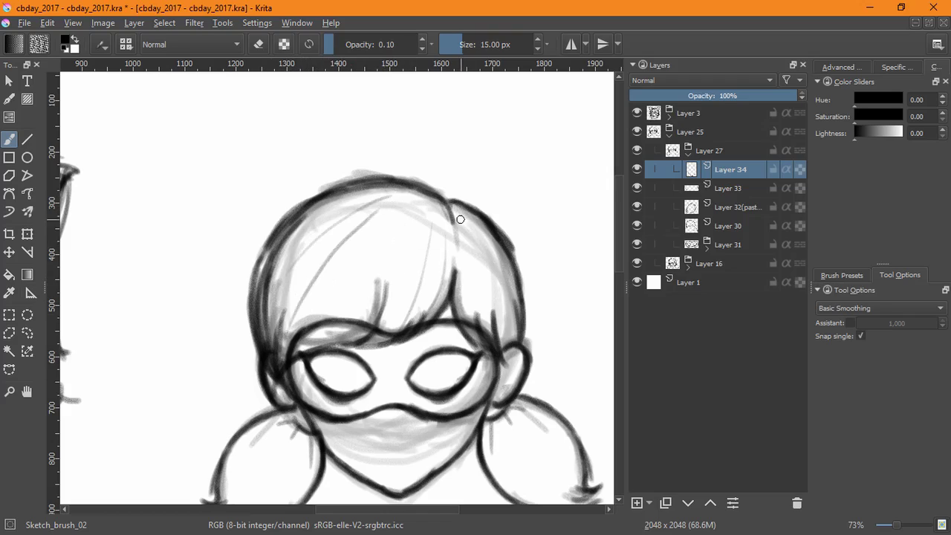
left_click_drag(402, 409, 383, 246)
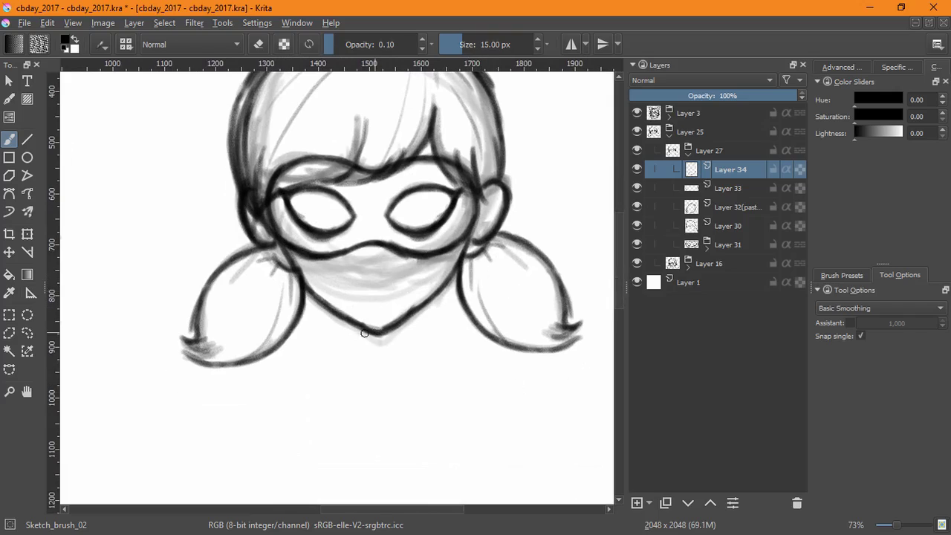
scroll(365, 333, "up", 3)
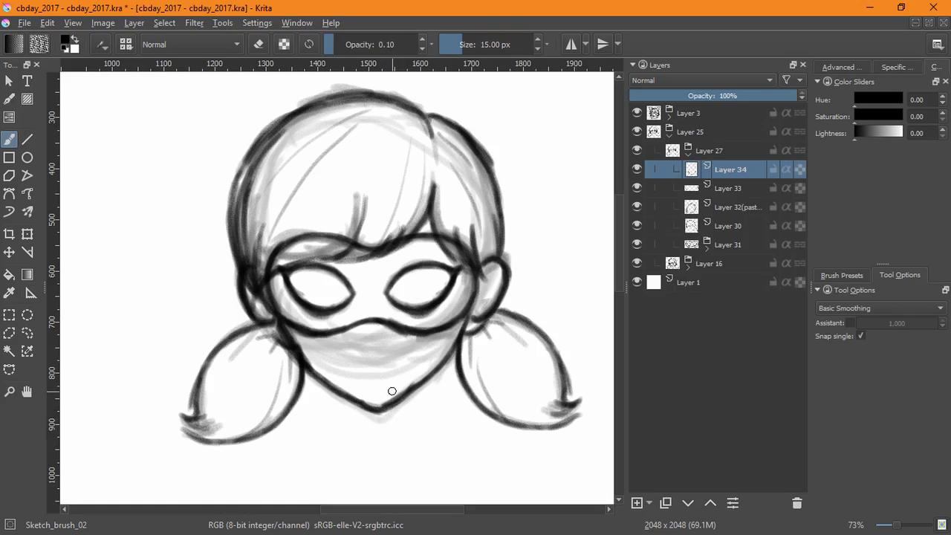
Step: Put the cat-eared head's sketch group, Layer 3, into a new group, and add a nested group with an empty layer above it
left_click_drag(435, 301, 469, 416)
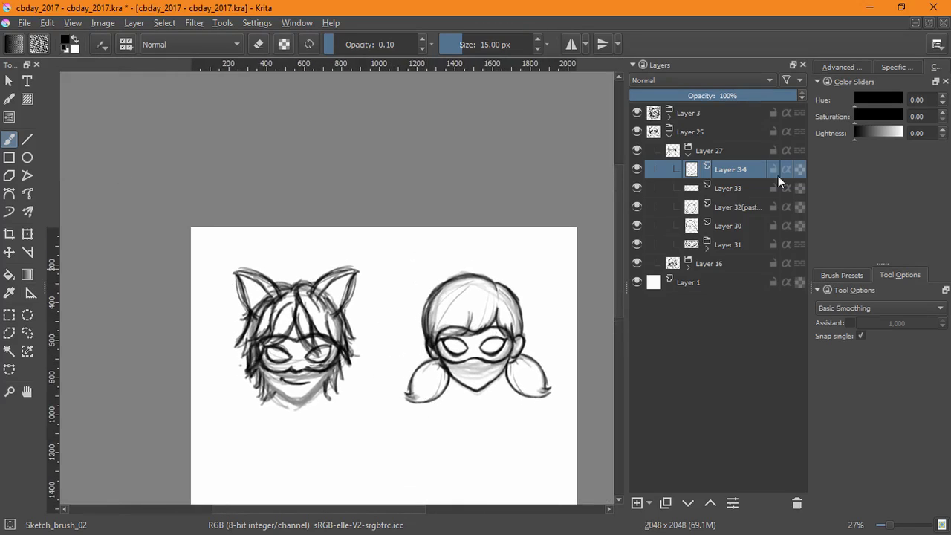
left_click(688, 155)
left_click(683, 113)
key("ctrl+g")
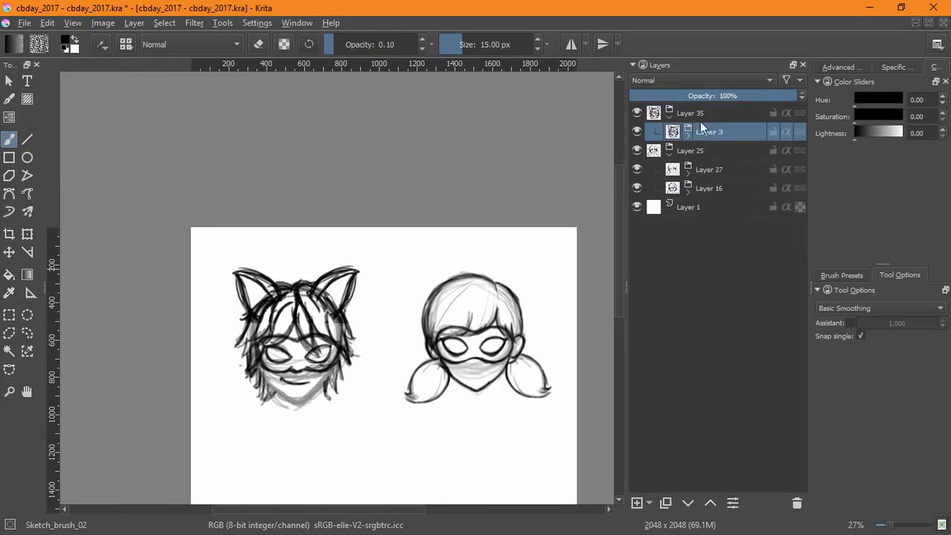
left_click(637, 504)
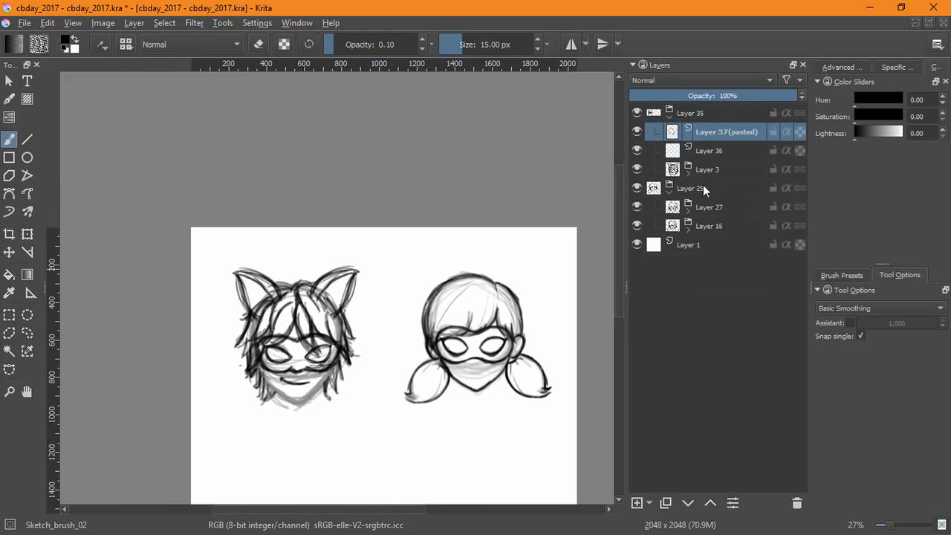
key("ctrl+g")
Step: Fade the cat-eared head's sketch by lowering Layer 3's opacity, and make the empty Layer 36 active
left_click(682, 172)
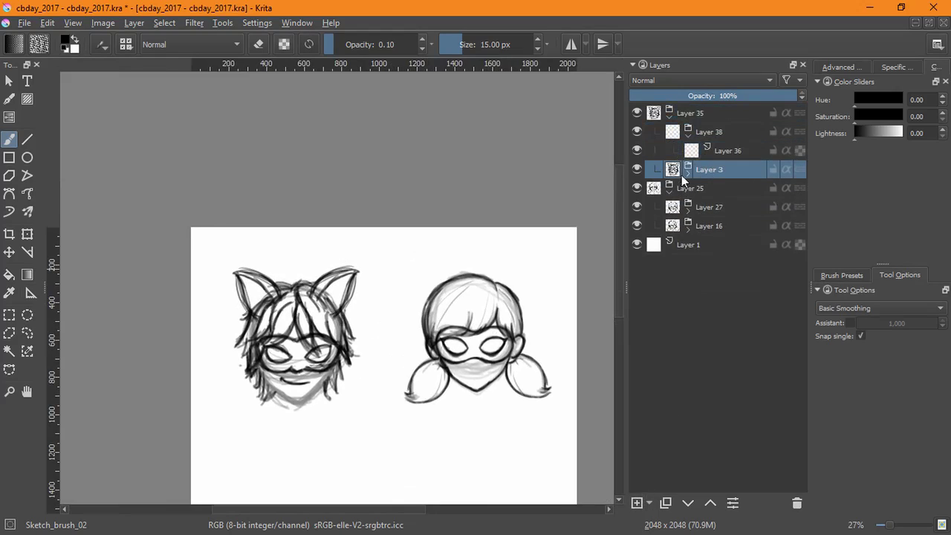
left_click(717, 95)
left_click(721, 151)
Step: Trace the full mask outline over the cat-eared head's faded sketch, including the notched lower edge under the nose
scroll(325, 300, "up", 6)
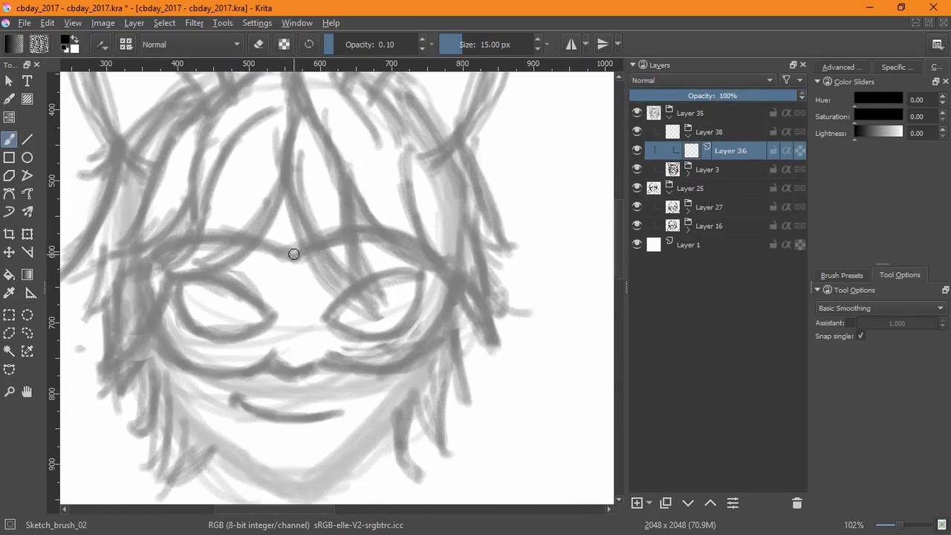
mouse_move(268, 248)
left_mouse_down()
mouse_move(317, 252)
mouse_move(387, 236)
mouse_move(457, 280)
mouse_move(322, 375)
mouse_move(331, 372)
mouse_move(299, 365)
left_mouse_up()
mouse_move(242, 238)
left_mouse_down()
mouse_move(179, 232)
mouse_move(135, 270)
mouse_move(245, 237)
left_mouse_up()
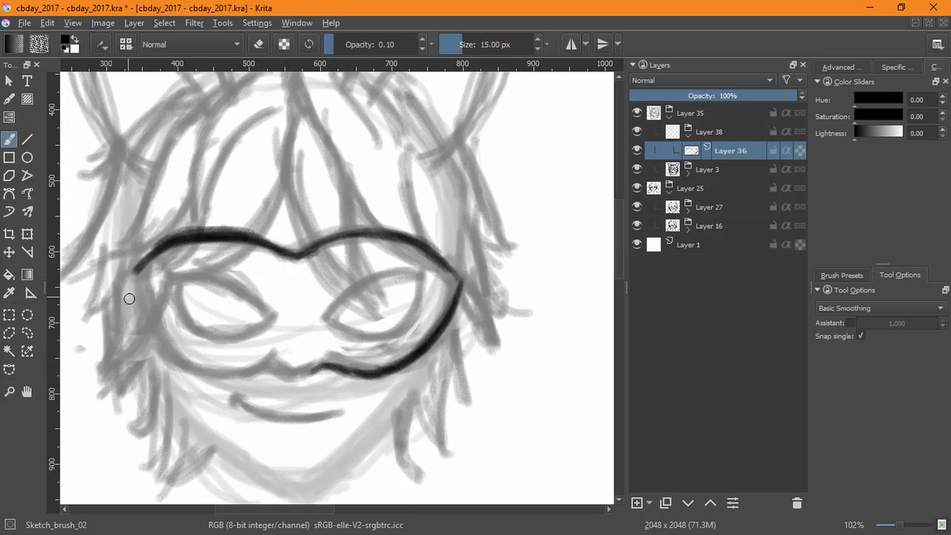
mouse_move(138, 271)
left_mouse_down()
mouse_move(174, 340)
mouse_move(212, 372)
left_mouse_up()
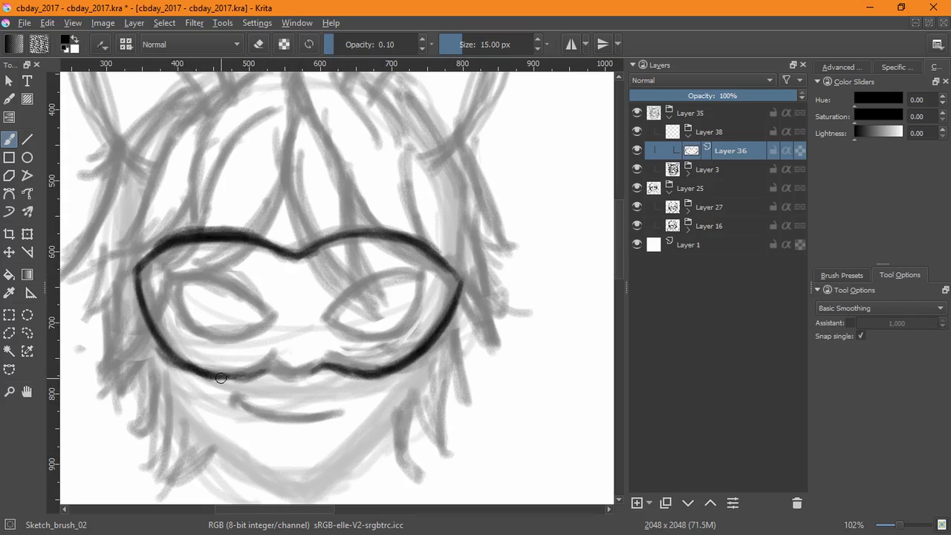
left_click_drag(260, 373, 264, 373)
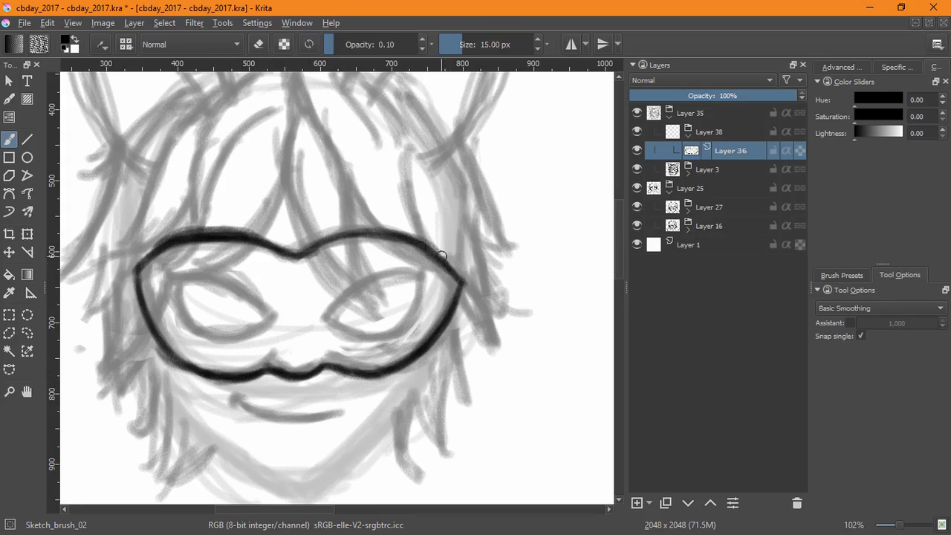
Step: Reduce the traced mask outline's height and rotate it slightly, with its center at about x 570 px, y 681 px
left_click(24, 236)
left_click_drag(298, 383, 306, 359)
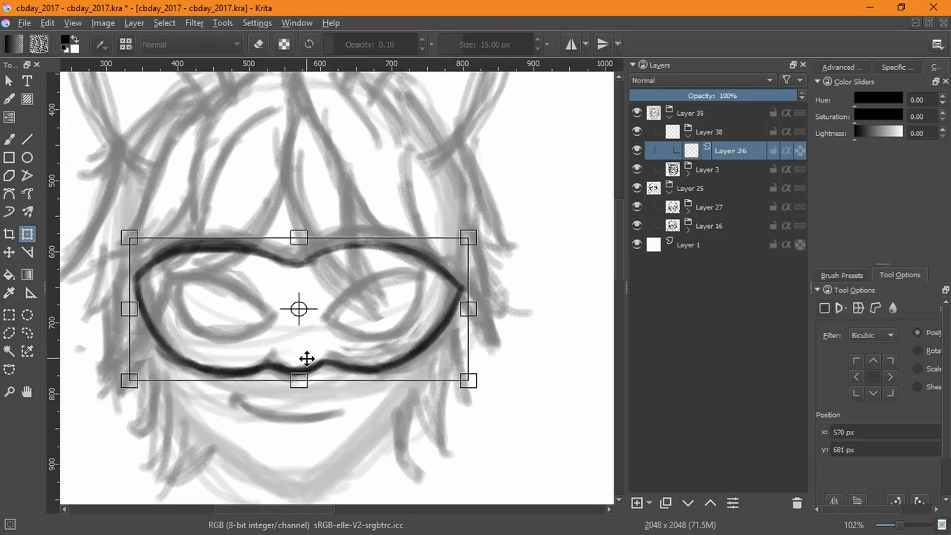
left_click_drag(329, 236, 329, 236)
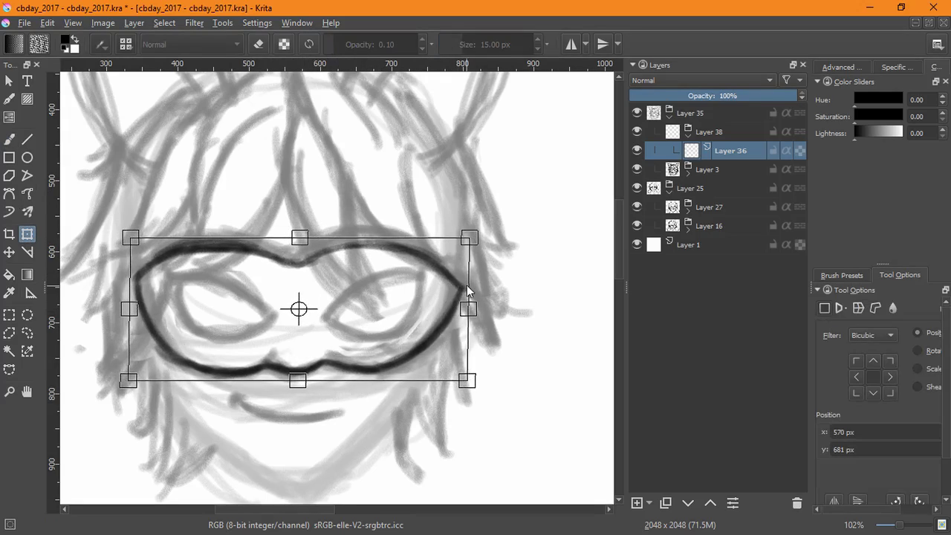
key("Return")
left_click(637, 504)
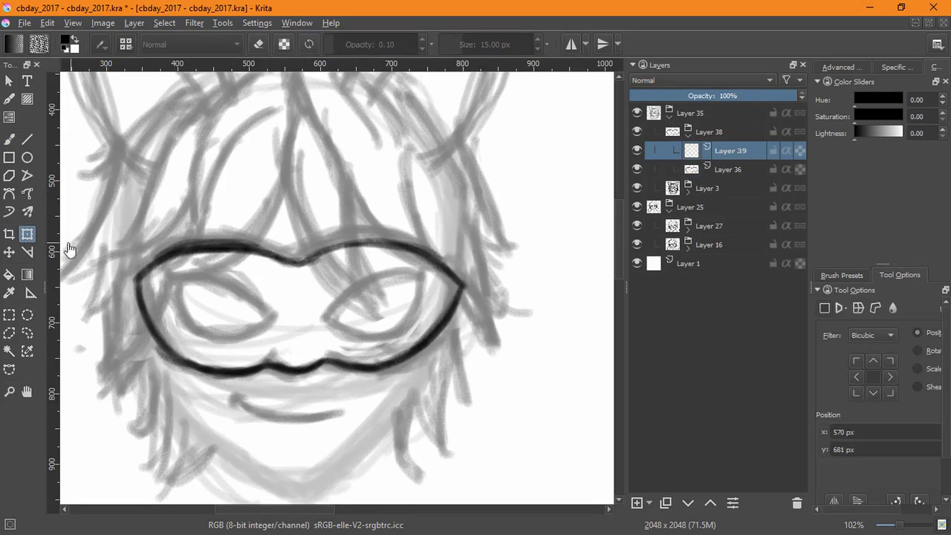
left_click(9, 140)
mouse_move(323, 320)
left_mouse_down()
mouse_move(387, 276)
mouse_move(422, 278)
left_mouse_up()
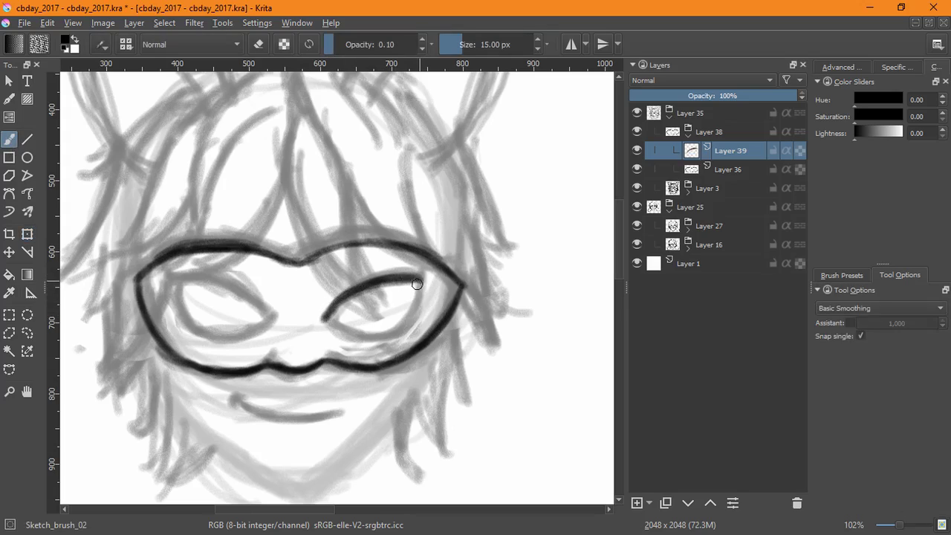
key("ctrl+z")
key("ctrl+z")
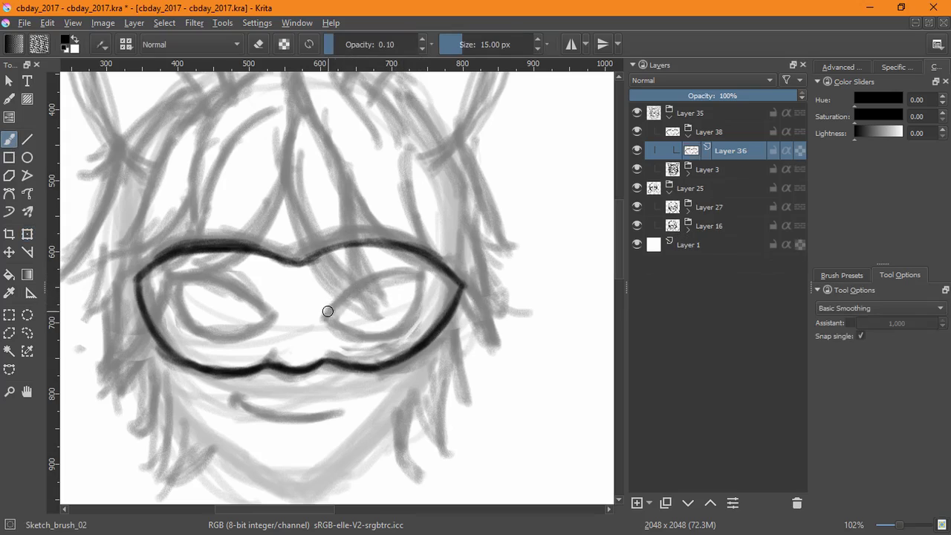
Step: Trace the right eye opening on a new layer and shift it to about x 681 px, y 675 px
left_click(637, 503)
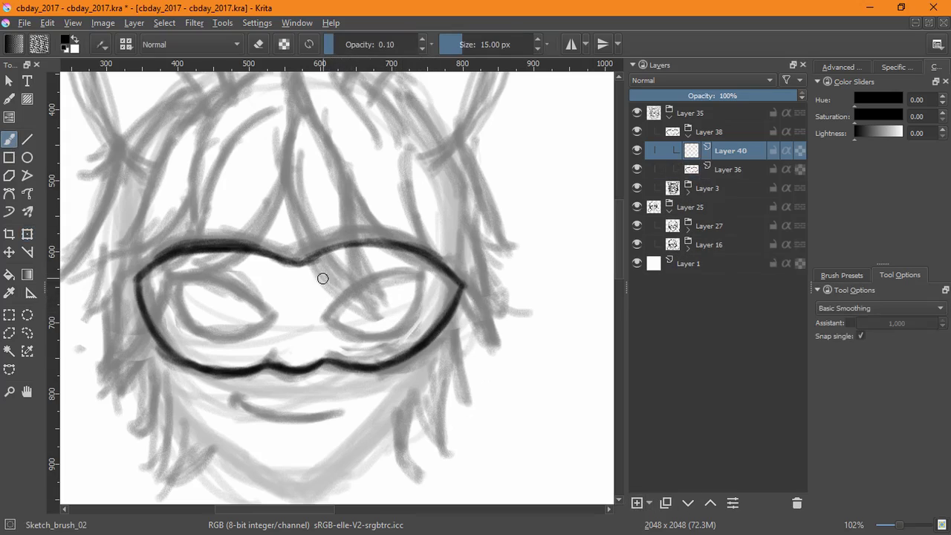
mouse_move(339, 300)
left_mouse_down()
mouse_move(424, 300)
mouse_move(365, 287)
mouse_move(392, 284)
mouse_move(326, 321)
mouse_move(416, 316)
mouse_move(405, 327)
mouse_move(326, 327)
mouse_move(348, 341)
left_mouse_up()
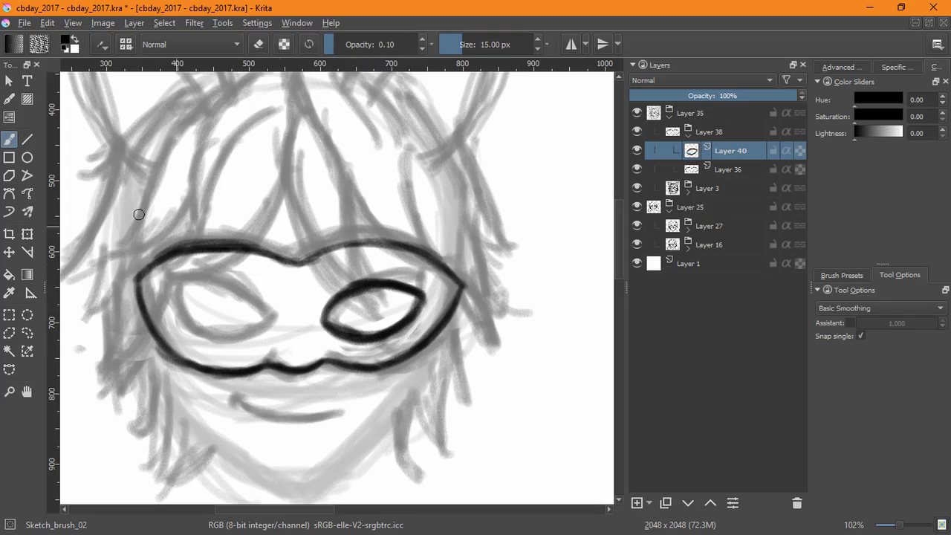
key("ctrl+t")
key("Return")
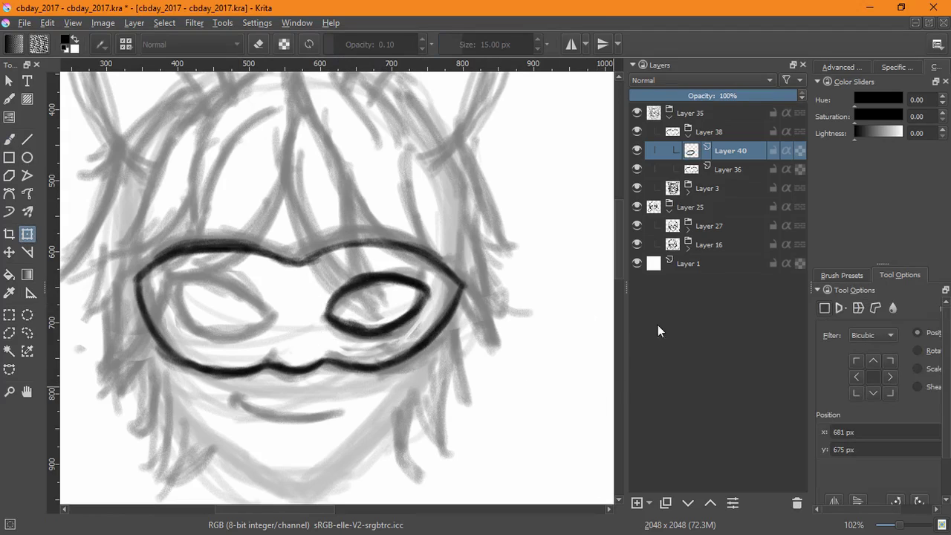
Step: Duplicate the eye layer, mirror the copy, and move it over the left eye sketch at about x 456 px, y 679 px
key("ctrl+j")
key("ctrl+t")
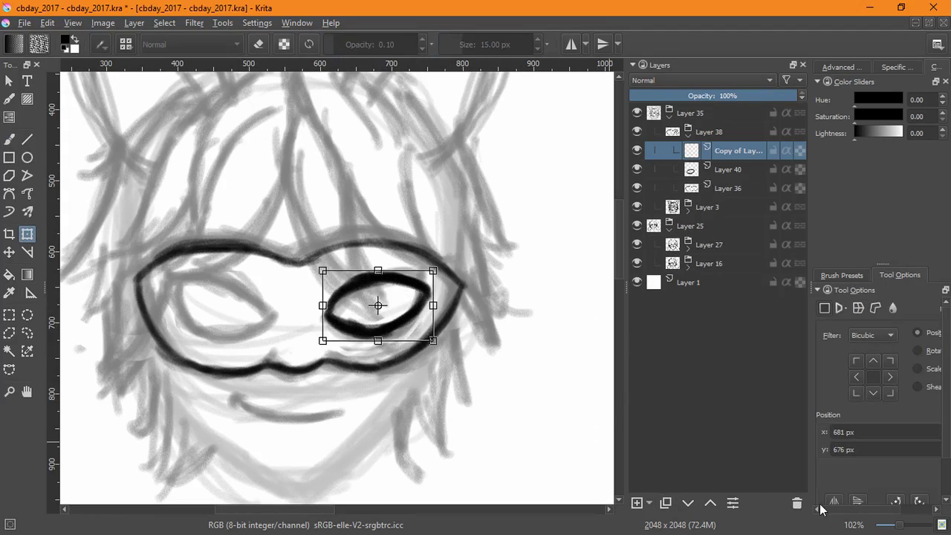
left_click_drag(378, 304, 261, 321)
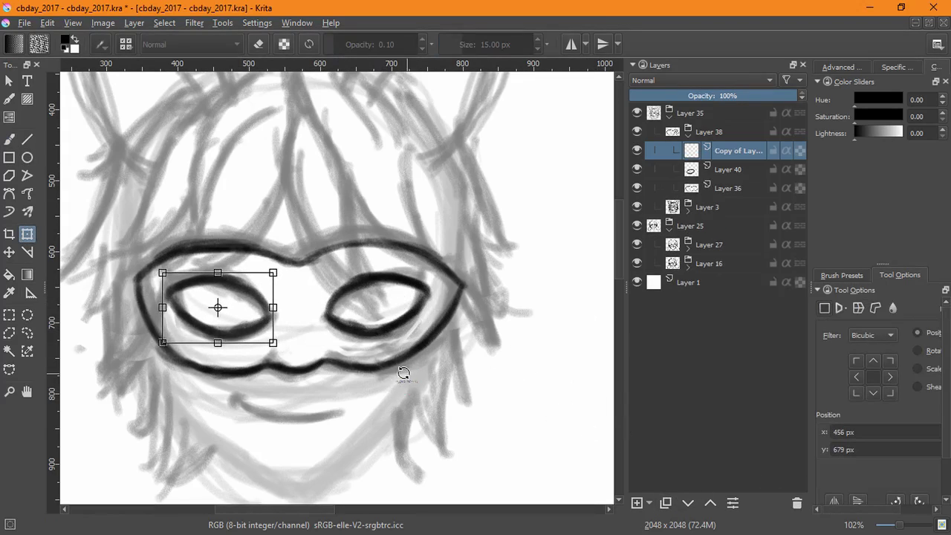
key("Return")
Step: Group the mask outline with both eye layers, and add an empty layer above the group
left_click(723, 188, "shift")
key("ctrl+g")
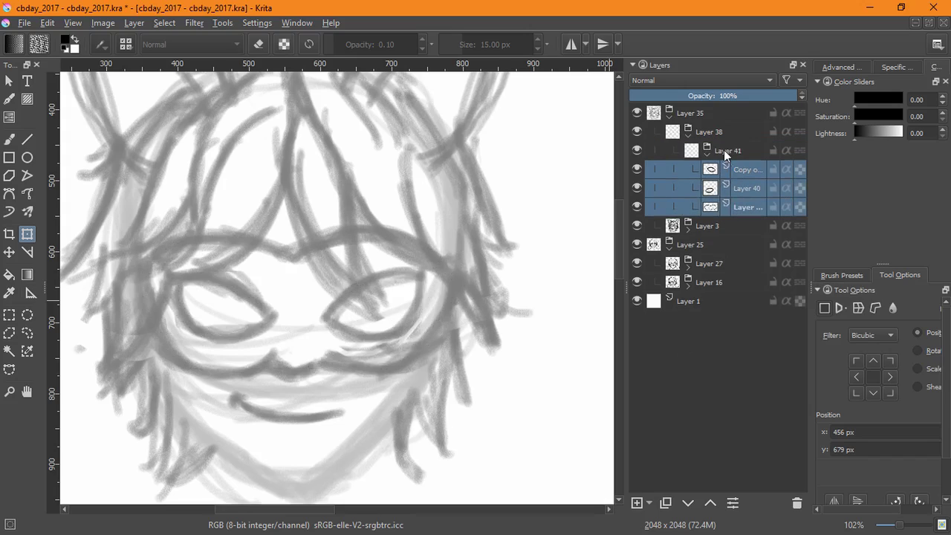
key("Insert")
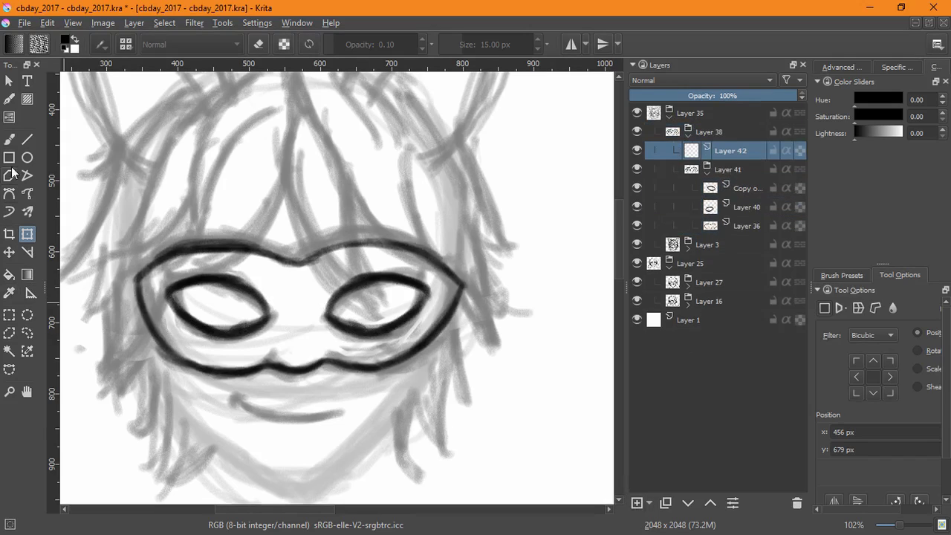
Step: Trace the jawline from both sides of the mask down to a pointed chin, undoing an unwanted stroke
left_click(9, 139)
left_click_drag(390, 394, 415, 337)
left_click_drag(480, 241, 418, 369)
key("ctrl+z")
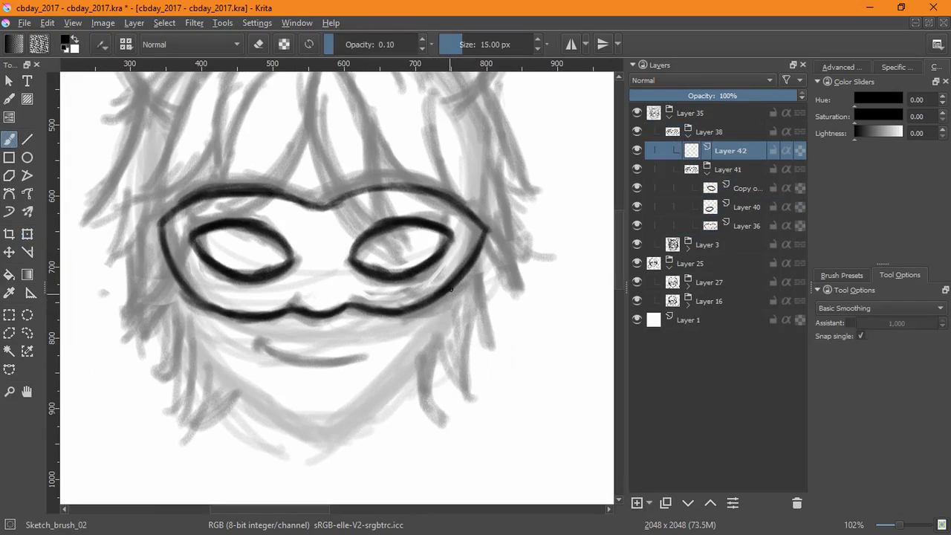
mouse_move(450, 289)
left_mouse_down()
mouse_move(409, 364)
mouse_move(306, 421)
left_mouse_up()
left_click_drag(175, 276, 207, 347)
mouse_move(240, 385)
left_mouse_down()
mouse_move(261, 410)
mouse_move(195, 315)
mouse_move(233, 376)
left_mouse_up()
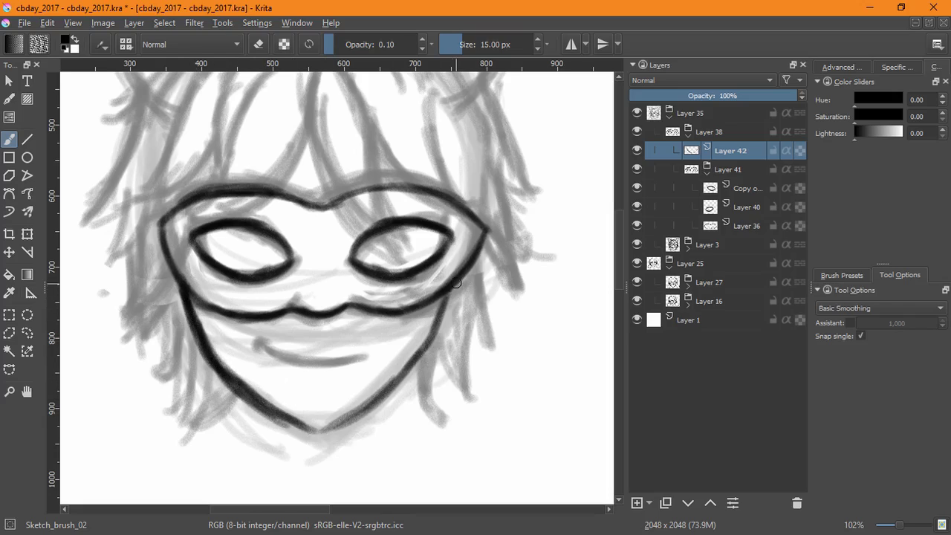
mouse_move(458, 281)
left_mouse_down()
mouse_move(371, 386)
mouse_move(314, 431)
mouse_move(394, 353)
left_mouse_up()
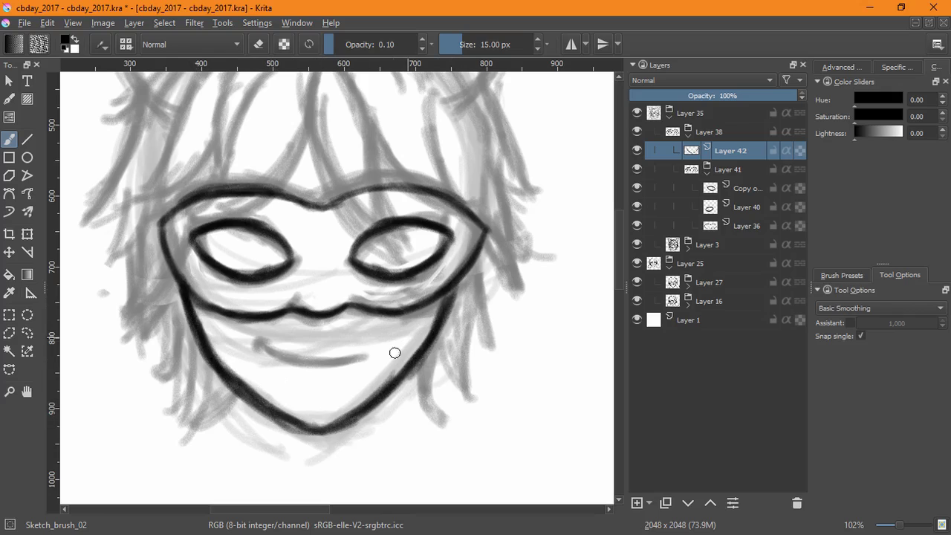
Step: Scale and reposition the traced jawline so its chin sits slightly higher, undoing unwanted adjustments
left_click(27, 234)
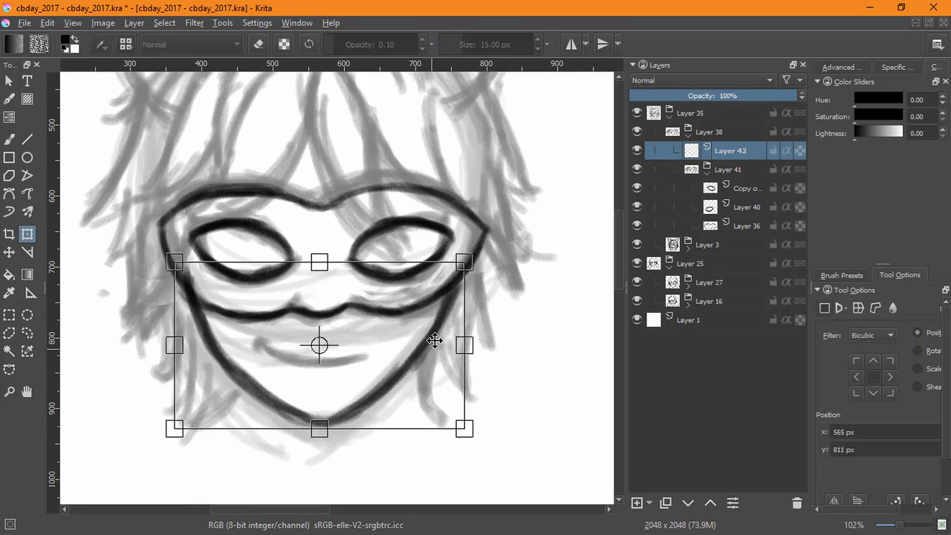
left_click_drag(433, 342, 434, 335)
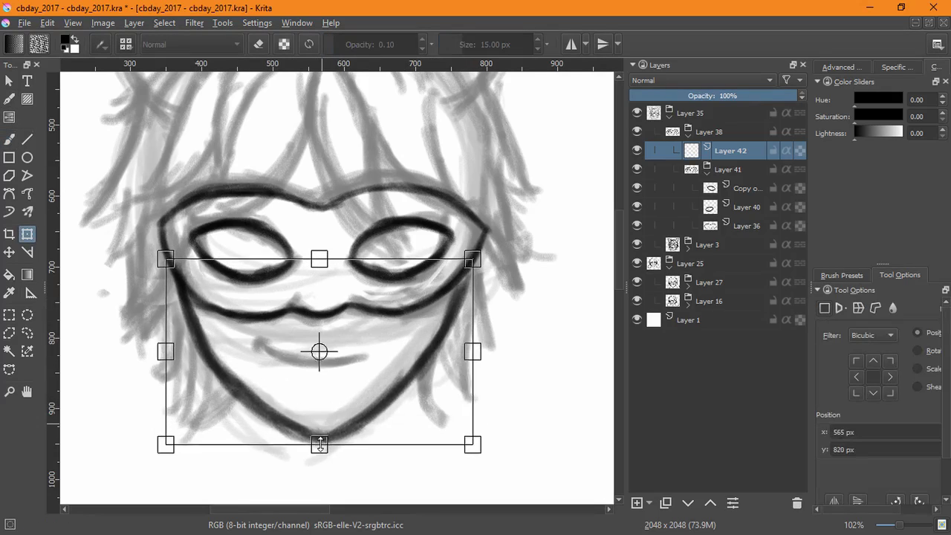
left_click_drag(320, 444, 319, 439)
left_click_drag(441, 323, 439, 319)
key("ctrl+z")
key("ctrl+z")
key("ctrl+z")
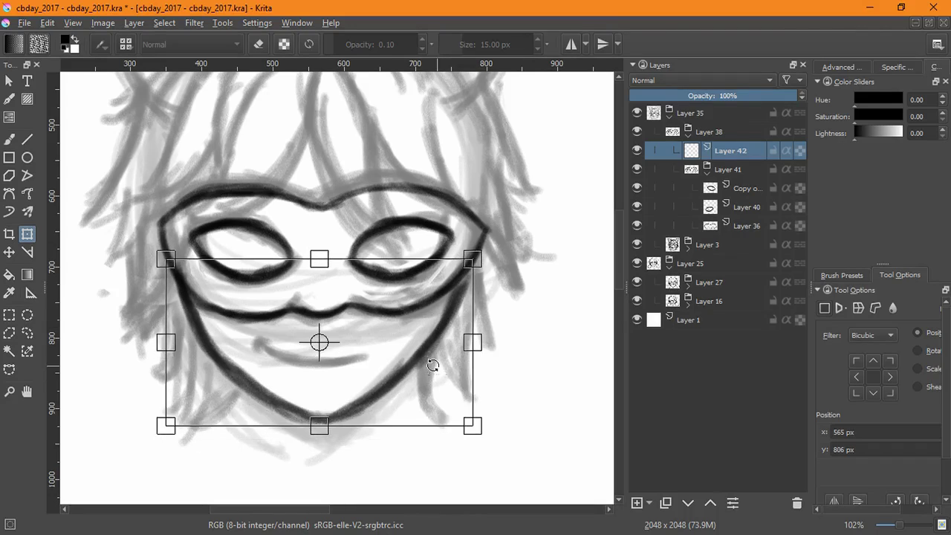
key("Return")
Step: Shrink the mask group to fit the jaw's width at about x 572 px, y 690 px, and add an empty layer above the jawline layer
left_click(729, 173)
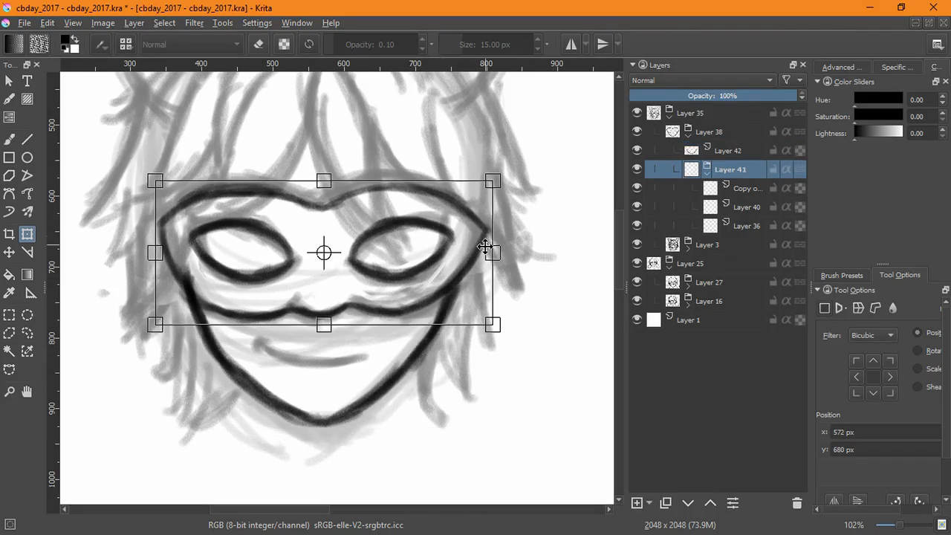
left_click_drag(489, 249, 442, 266)
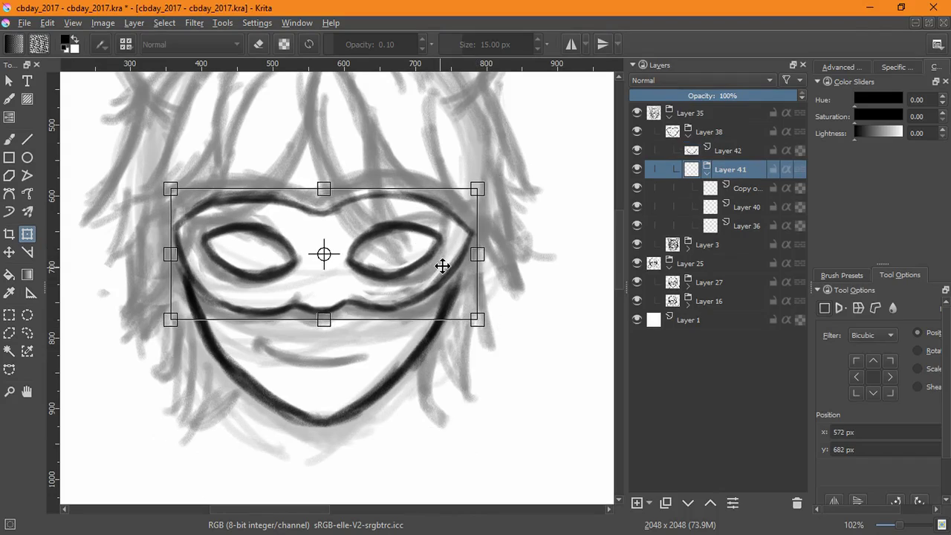
left_click_drag(474, 234, 454, 264)
left_click(718, 151)
left_click(637, 503)
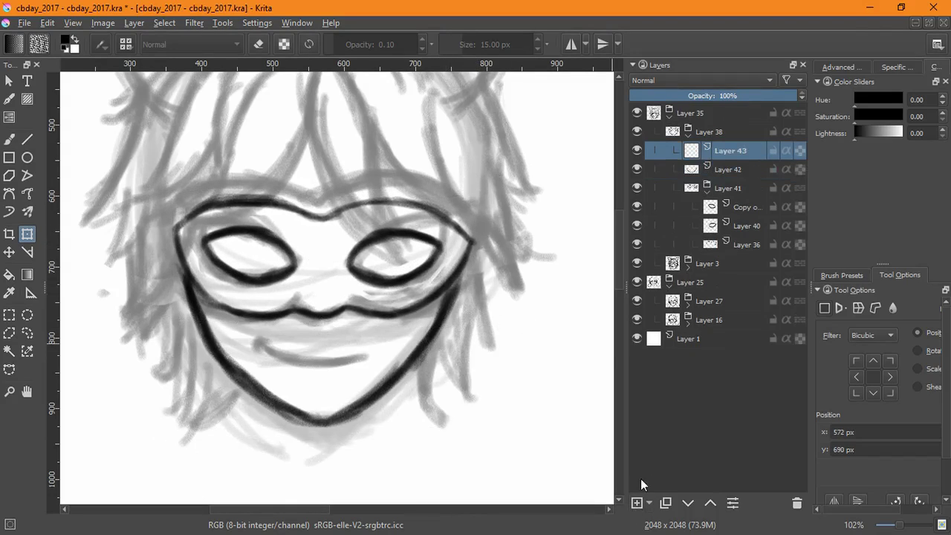
Step: Trace the right cat ear on the empty layer, including its pointed tip, inner fold and curved base
left_click(9, 138)
left_click_drag(310, 226, 306, 384)
left_click_drag(421, 183, 369, 253)
mouse_move(309, 263)
left_mouse_down()
mouse_move(385, 180)
mouse_move(509, 159)
mouse_move(486, 238)
mouse_move(408, 342)
mouse_move(501, 174)
mouse_move(529, 146)
mouse_move(335, 224)
left_mouse_up()
left_click_drag(493, 168, 341, 282)
left_click_drag(401, 225, 346, 298)
mouse_move(346, 299)
left_mouse_down()
mouse_move(433, 188)
mouse_move(513, 159)
mouse_move(365, 257)
left_mouse_up()
mouse_move(321, 224)
left_mouse_down()
mouse_move(342, 291)
mouse_move(316, 231)
left_mouse_up()
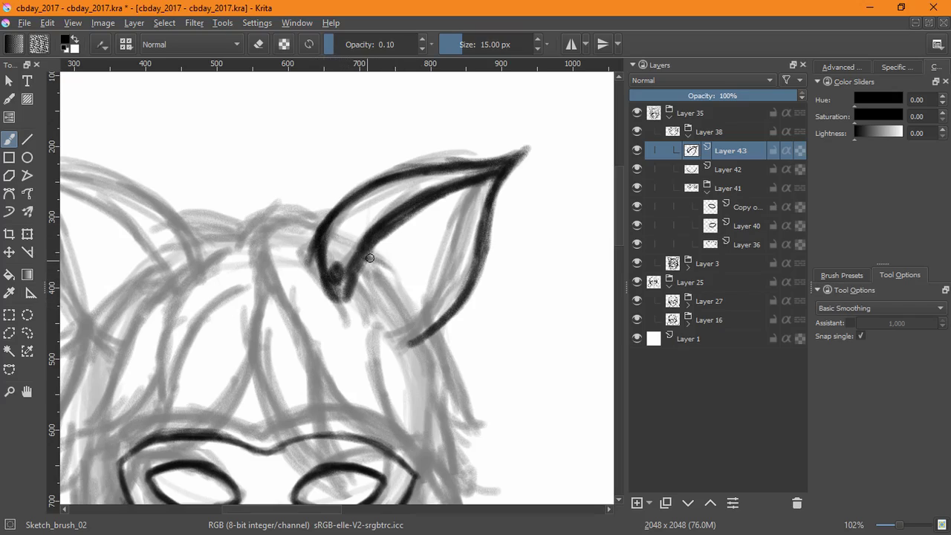
mouse_move(370, 258)
left_mouse_down()
mouse_move(406, 343)
mouse_move(387, 259)
mouse_move(391, 333)
left_mouse_up()
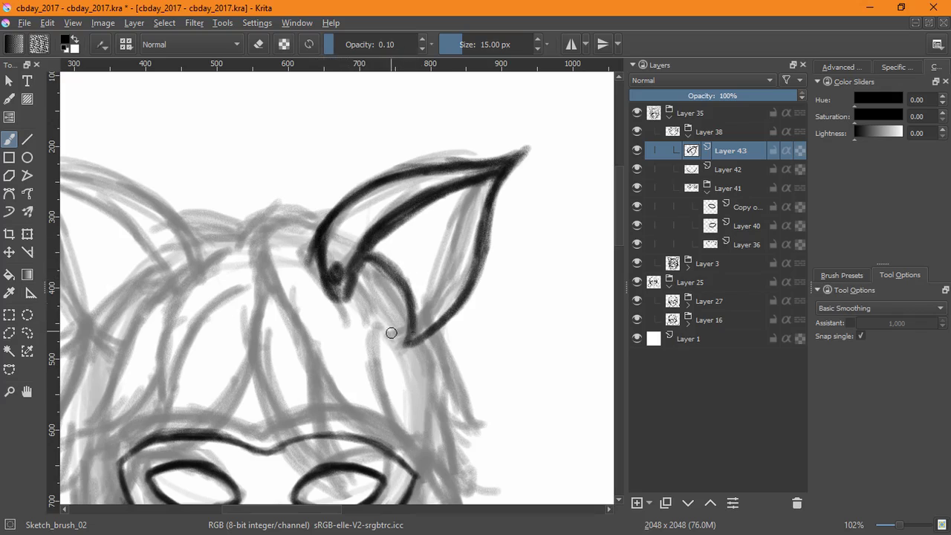
Step: Duplicate the ear layer, mirror the copy horizontally and place it on the head's left side at about x 318 px, y 370 px
left_click(664, 503)
key("ctrl+t")
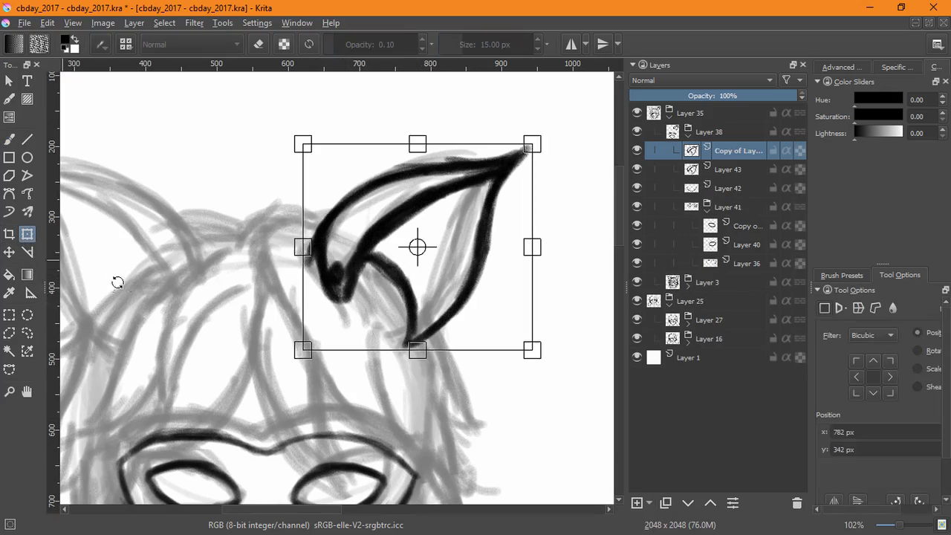
left_click(834, 501)
left_click_drag(454, 272, 520, 272)
left_click_drag(440, 320, 155, 347)
Step: Move the original ear to about x 809 px, y 367 px, and add an empty layer above the mirrored ear
left_click(719, 171)
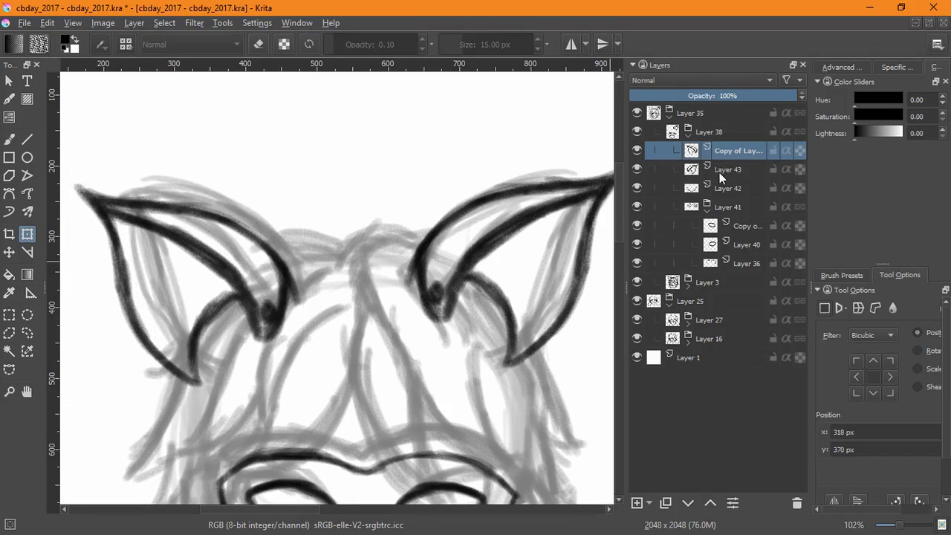
left_click_drag(562, 307, 579, 331)
key("Return")
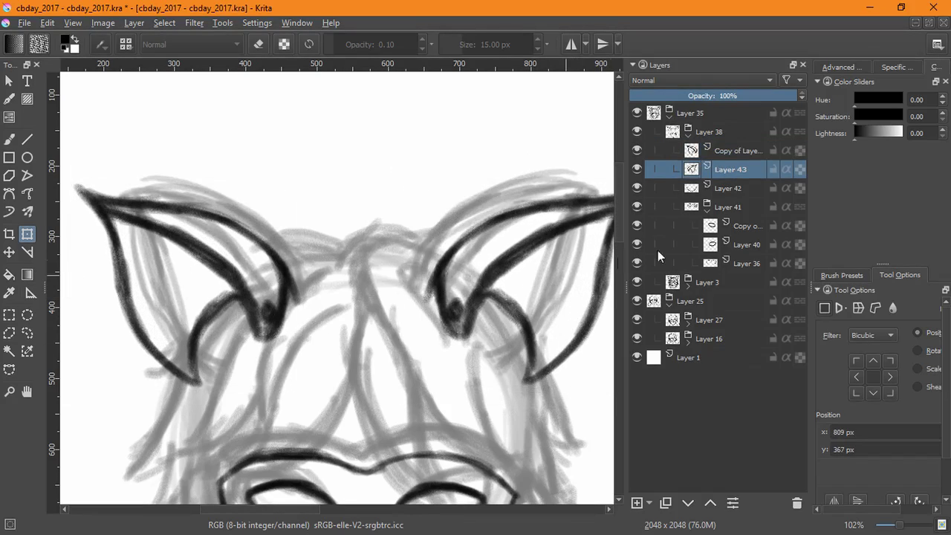
left_click(722, 150)
left_click(637, 503)
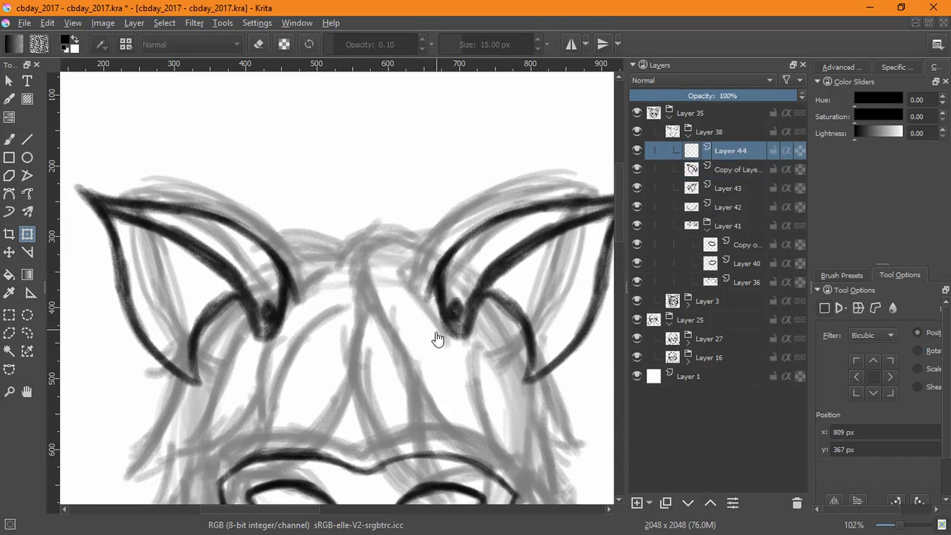
Step: Trace the hair's crown curve from the parting to the right ear, undoing an unwanted stroke
left_click(9, 142)
mouse_move(389, 251)
left_mouse_down()
mouse_move(355, 156)
mouse_move(399, 176)
left_mouse_up()
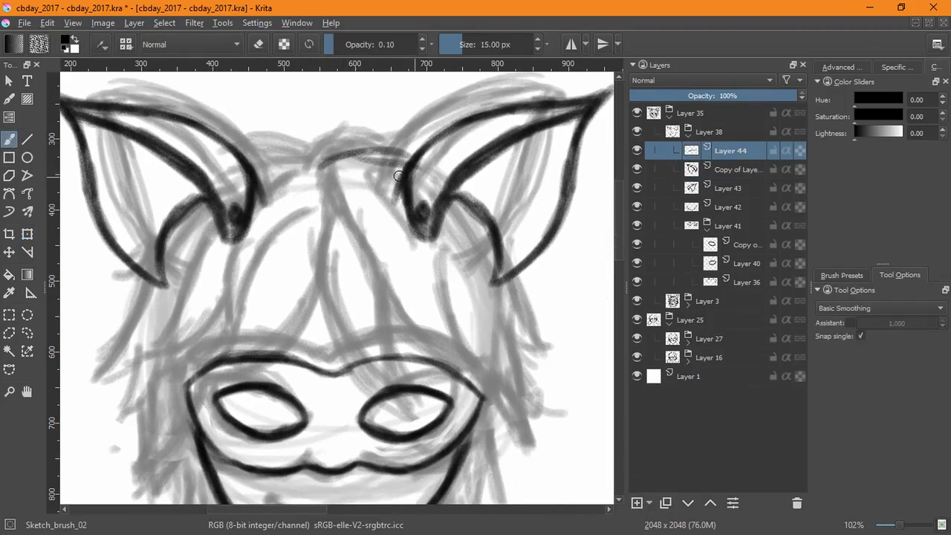
left_click_drag(320, 166, 397, 153)
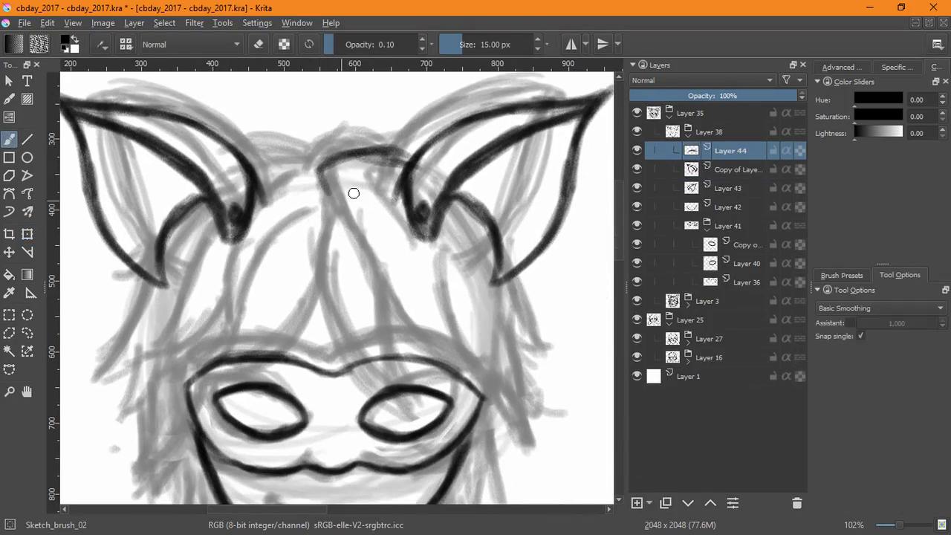
left_click_drag(357, 168, 450, 231)
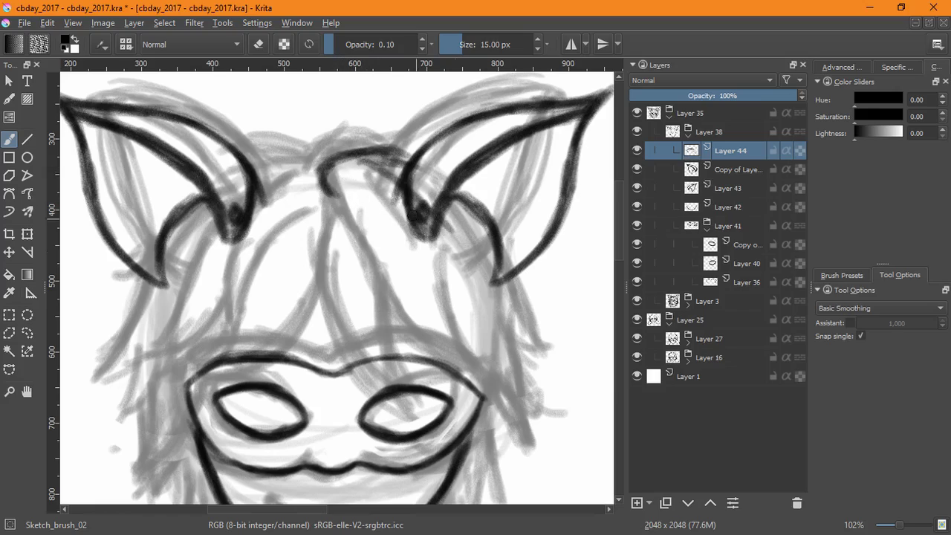
key("ctrl+z")
Step: Trace the outer right hair strand from the crown across the ear's base to a tip beside the mask
left_click_drag(378, 170, 488, 242)
left_click_drag(378, 169, 510, 296)
left_click_drag(425, 197, 521, 299)
left_click_drag(467, 219, 548, 348)
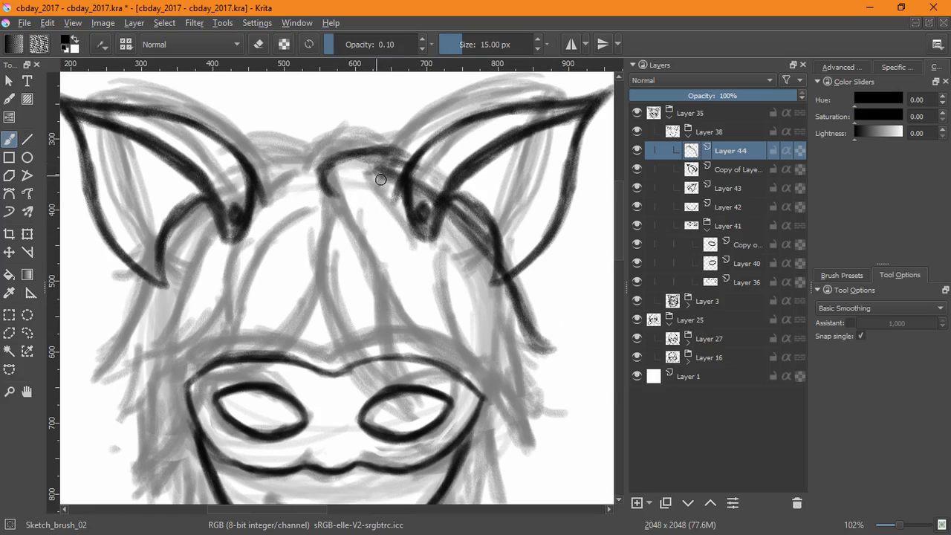
left_click_drag(380, 174, 547, 345)
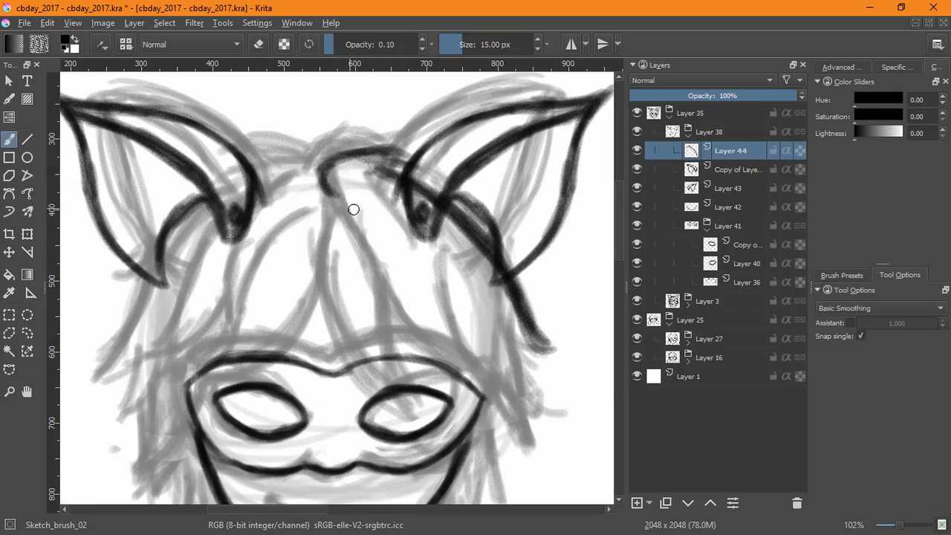
Step: Trace a long inner strand from the parting down past the mask's right corner, ending in a pointed tip
left_click_drag(354, 210, 457, 280)
left_click_drag(372, 213, 485, 327)
left_click_drag(405, 228, 518, 427)
left_click_drag(498, 327, 527, 456)
left_click_drag(514, 358, 543, 455)
left_click_drag(511, 357, 537, 433)
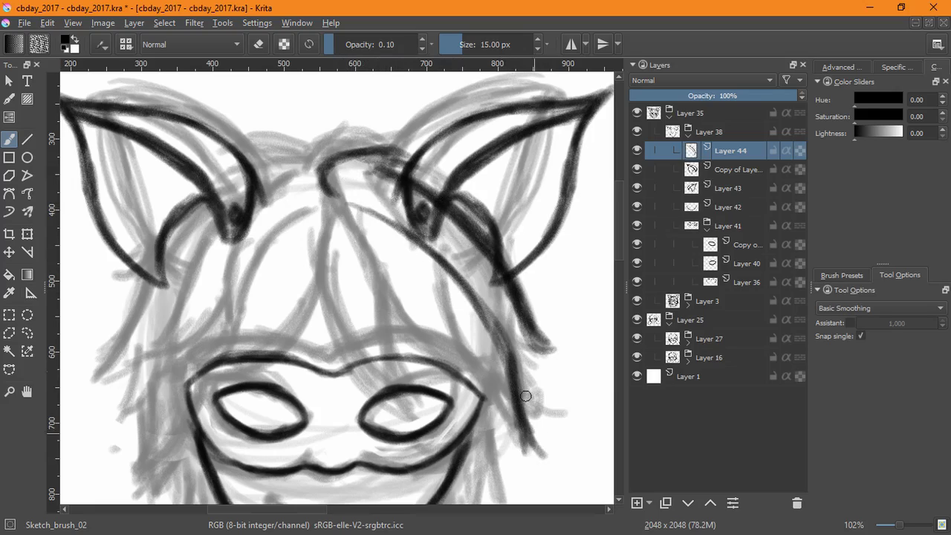
Step: Darken the long right strand and add pointed hair tips between it and the outer strand
left_click_drag(378, 217, 479, 290)
left_click_drag(444, 256, 519, 379)
left_click_drag(506, 339, 567, 343)
left_click_drag(512, 292, 562, 341)
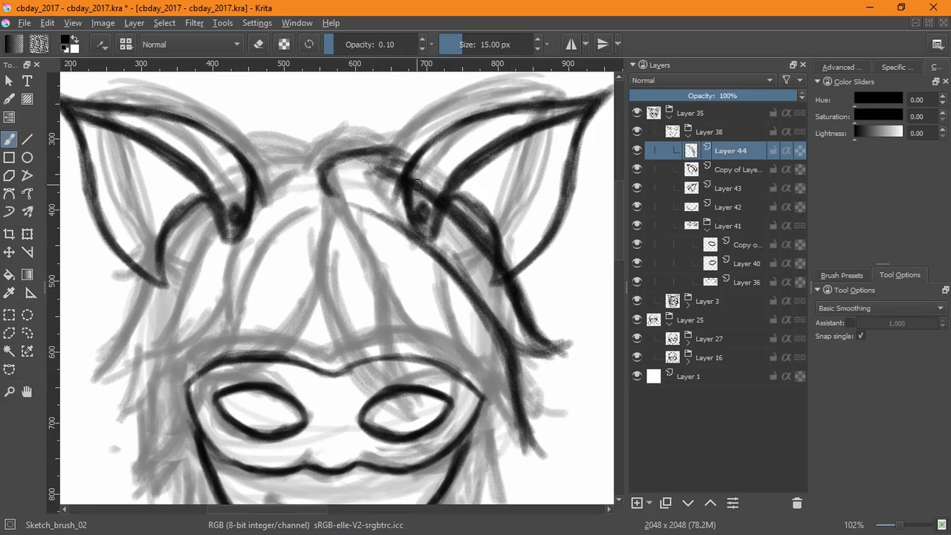
mouse_move(418, 184)
left_mouse_down()
mouse_move(550, 340)
mouse_move(551, 413)
mouse_move(530, 342)
left_mouse_up()
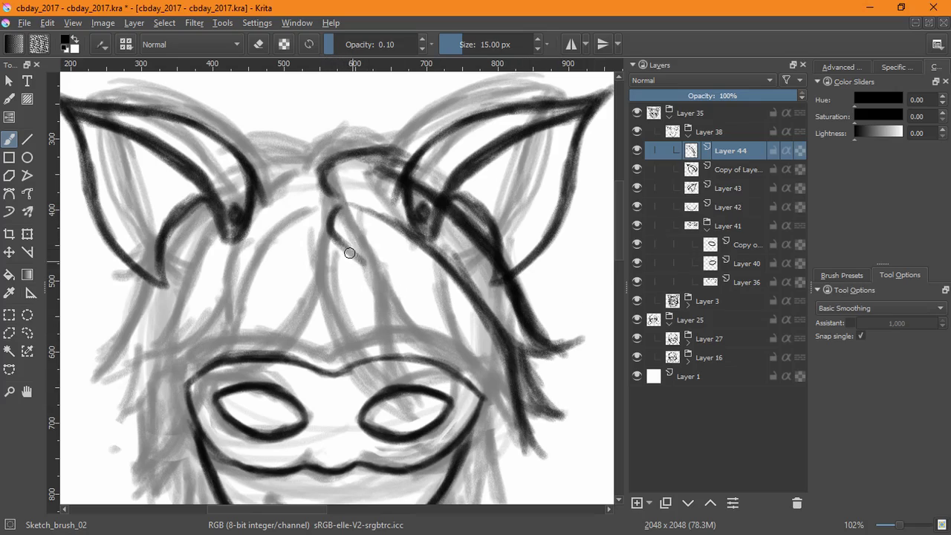
Step: Trace the right fringe's lower edge from the parting across the mask's corner to the strand tip, undoing misplaced strokes
left_click_drag(336, 224, 453, 366)
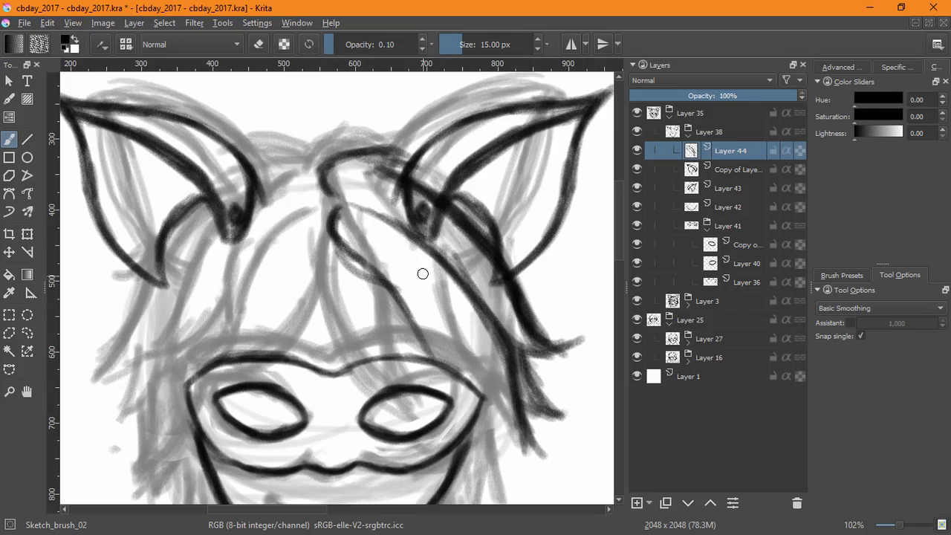
key("ctrl+z")
key("ctrl+z")
mouse_move(336, 208)
left_mouse_down()
mouse_move(483, 364)
mouse_move(502, 434)
left_mouse_up()
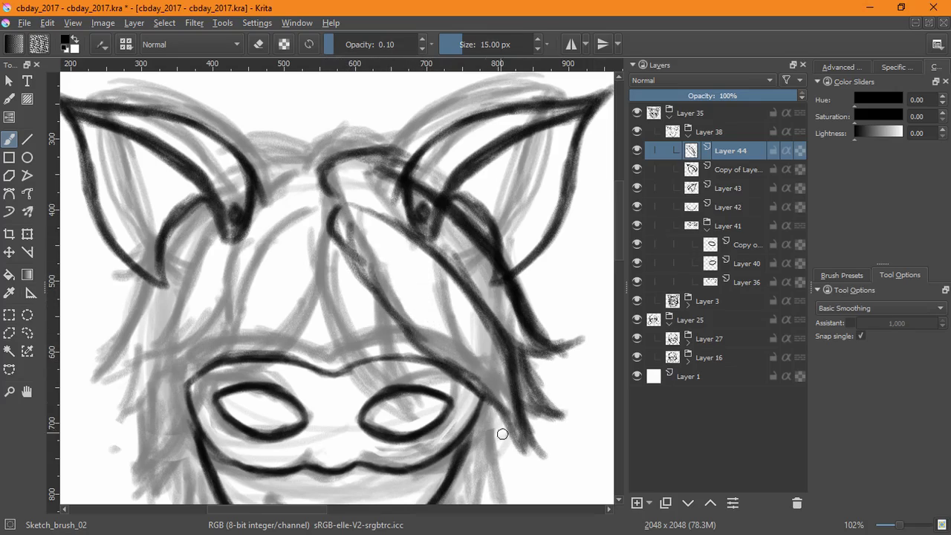
key("ctrl+z")
left_click_drag(469, 378, 549, 452)
left_click_drag(471, 396, 539, 441)
left_click_drag(371, 263, 459, 378)
left_click_drag(366, 265, 488, 386)
Step: Trace the central fringe lock hanging over the mask's right eye, undoing an unwanted stroke beside the parting
mouse_move(331, 232)
left_mouse_down()
mouse_move(335, 323)
mouse_move(399, 415)
left_mouse_up()
left_click_drag(384, 305, 402, 421)
left_click_drag(385, 304, 402, 412)
mouse_move(284, 322)
left_mouse_down()
mouse_move(347, 324)
mouse_move(287, 368)
left_mouse_up()
left_click_drag(374, 217, 335, 281)
key("ctrl+z")
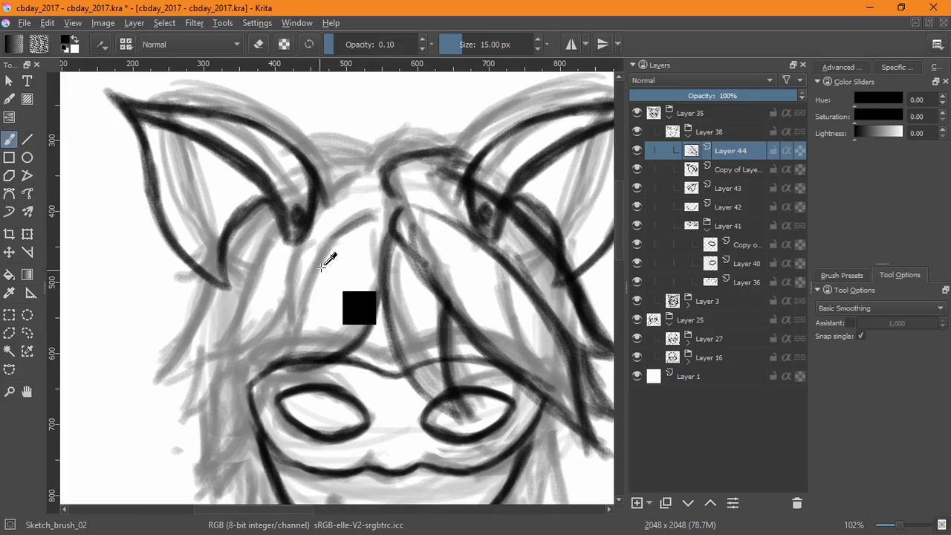
Step: Trace the left fringe locks curving from the parting and ear base down to the mask's upper edge
mouse_move(374, 216)
left_mouse_down()
mouse_move(338, 248)
mouse_move(249, 379)
mouse_move(317, 362)
mouse_move(376, 296)
mouse_move(240, 371)
left_mouse_up()
mouse_move(312, 239)
left_mouse_down()
mouse_move(281, 349)
mouse_move(277, 317)
mouse_move(223, 363)
left_mouse_up()
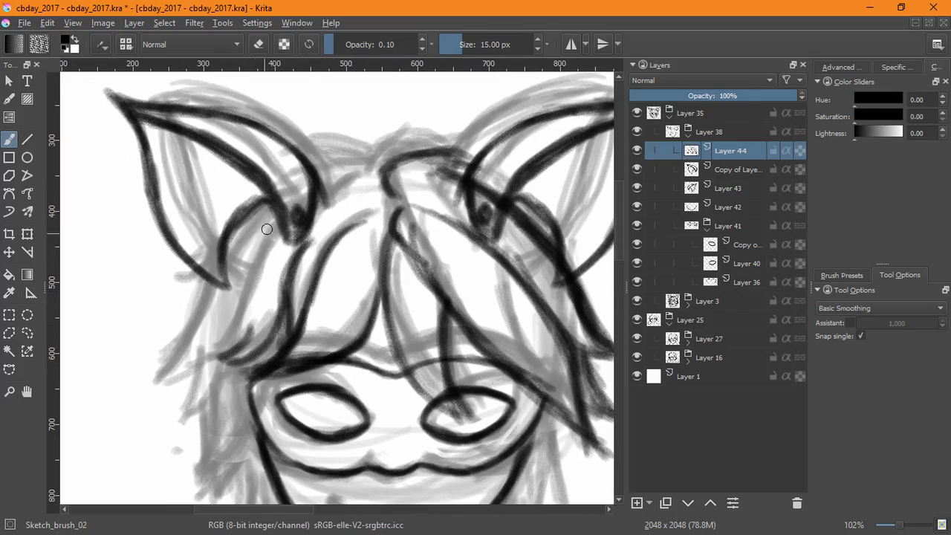
left_click_drag(298, 219, 238, 324)
Step: Trace the outer left side lock from below the ear to a flicked tip beside the fringe
left_click_drag(257, 284, 200, 360)
mouse_move(259, 281)
left_mouse_down()
mouse_move(230, 341)
mouse_move(315, 327)
left_mouse_up()
left_click_drag(260, 250, 230, 331)
left_click_drag(260, 267, 209, 349)
left_click_drag(259, 335, 209, 351)
Step: Trace the shaggy outer hair strands below the left side lock, undoing an unwanted stroke
left_click_drag(255, 339, 237, 410)
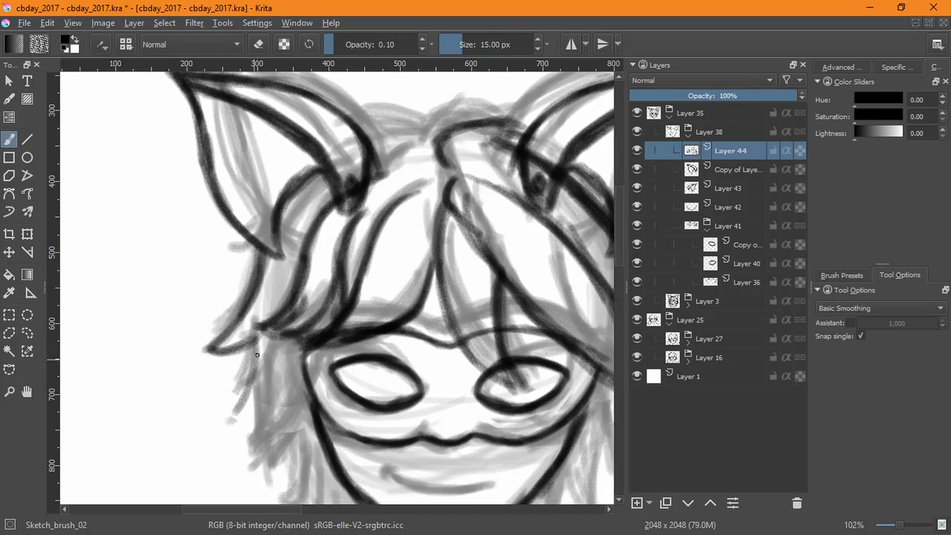
left_click_drag(257, 356, 235, 413)
mouse_move(291, 419)
left_mouse_down()
mouse_move(261, 289)
mouse_move(231, 347)
left_mouse_up()
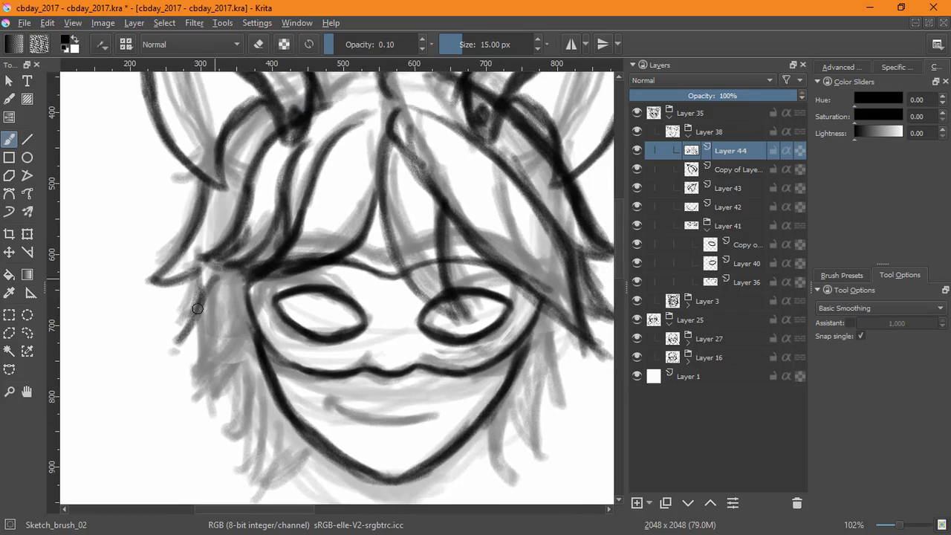
left_click_drag(198, 309, 185, 375)
mouse_move(213, 314)
left_mouse_down()
mouse_move(187, 385)
mouse_move(212, 318)
mouse_move(195, 393)
left_mouse_up()
key("ctrl+z")
mouse_move(191, 392)
left_mouse_down()
mouse_move(201, 282)
mouse_move(192, 371)
left_mouse_up()
left_click_drag(175, 382, 178, 373)
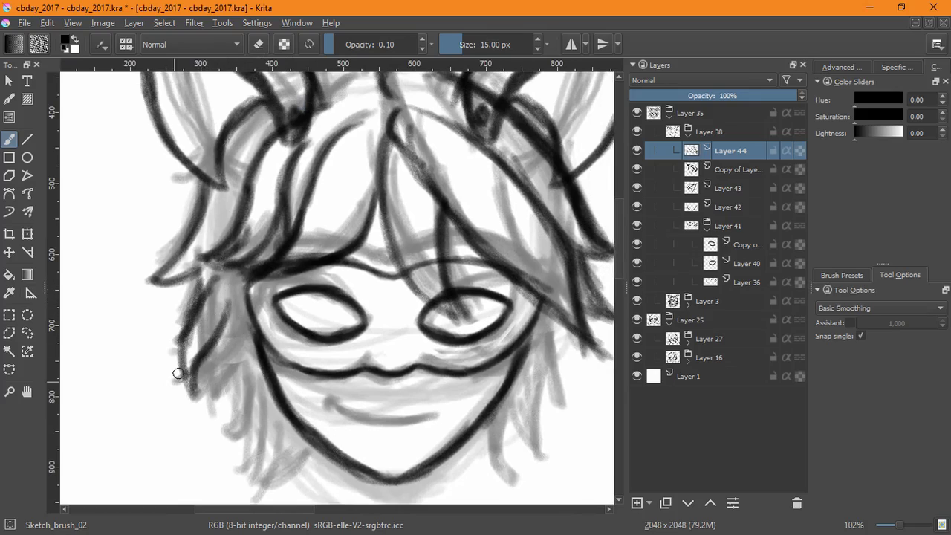
left_click_drag(214, 280, 195, 402)
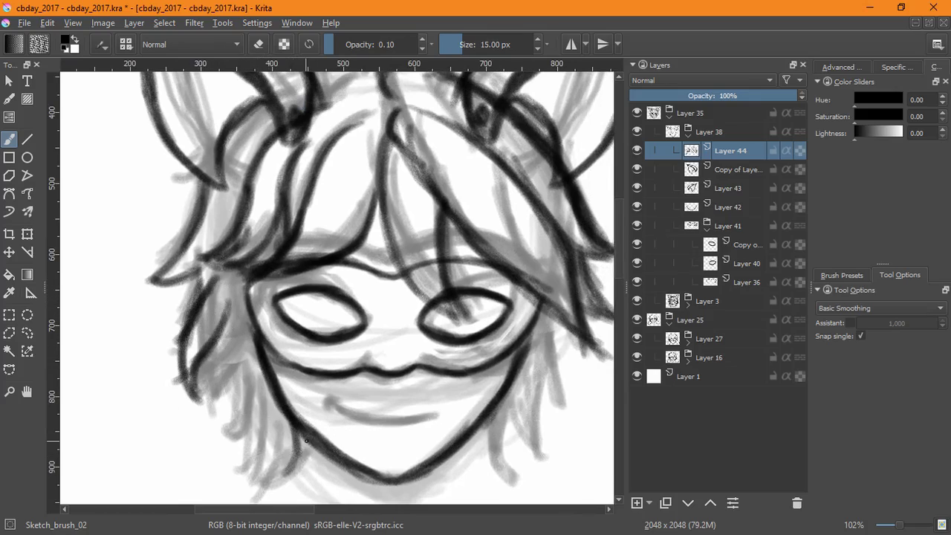
Step: Trace the hooked hair strands along the left jaw and fill in the locks beside the mask
left_click_drag(306, 441, 288, 474)
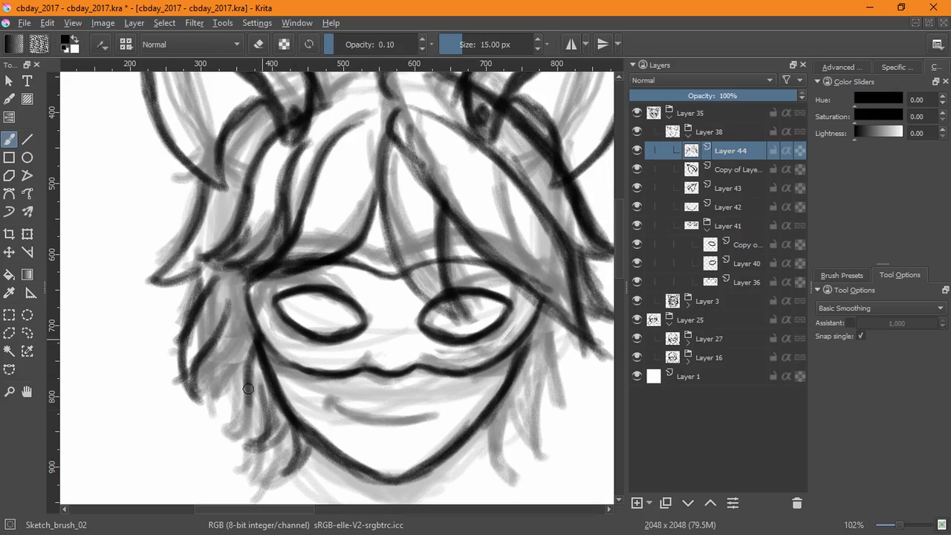
left_click_drag(233, 409, 247, 296)
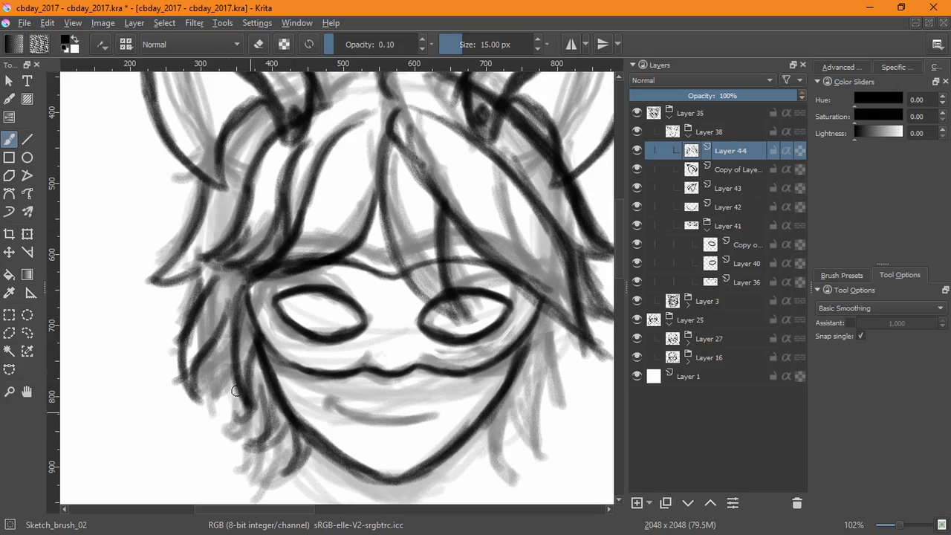
left_click_drag(232, 344, 209, 412)
left_click_drag(235, 322, 211, 352)
Step: Trace matching shaggy hair strands along the right side of the mask and jaw
left_click_drag(420, 379, 309, 357)
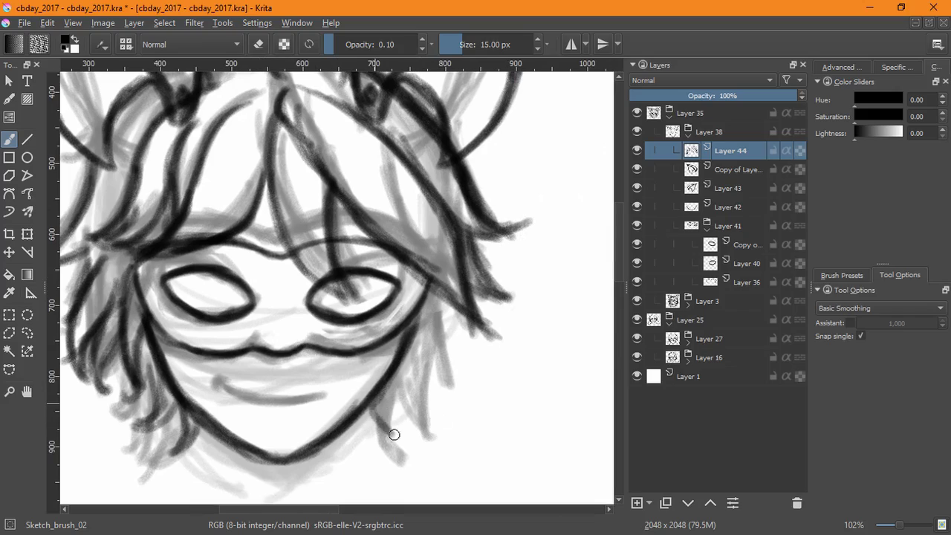
mouse_move(421, 410)
left_mouse_down()
mouse_move(424, 384)
mouse_move(407, 415)
left_mouse_up()
mouse_move(446, 294)
left_mouse_down()
mouse_move(436, 334)
mouse_move(472, 369)
left_mouse_up()
mouse_move(437, 303)
left_mouse_down()
mouse_move(435, 354)
mouse_move(448, 394)
left_mouse_up()
left_click_drag(414, 343, 440, 396)
left_click_drag(350, 419, 387, 342)
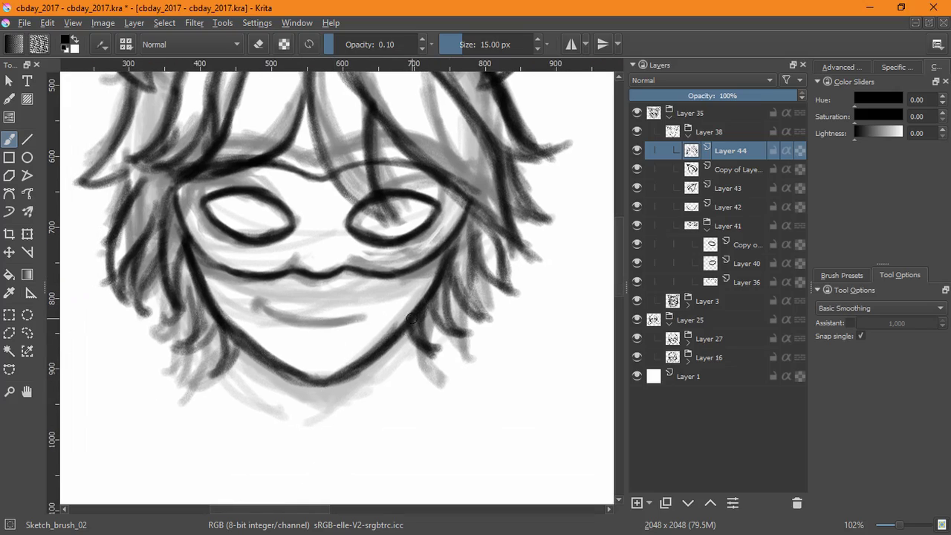
Step: Darken and extend the lowest hair locks on both sides of the jaw into pointed tips
left_click_drag(233, 350, 207, 388)
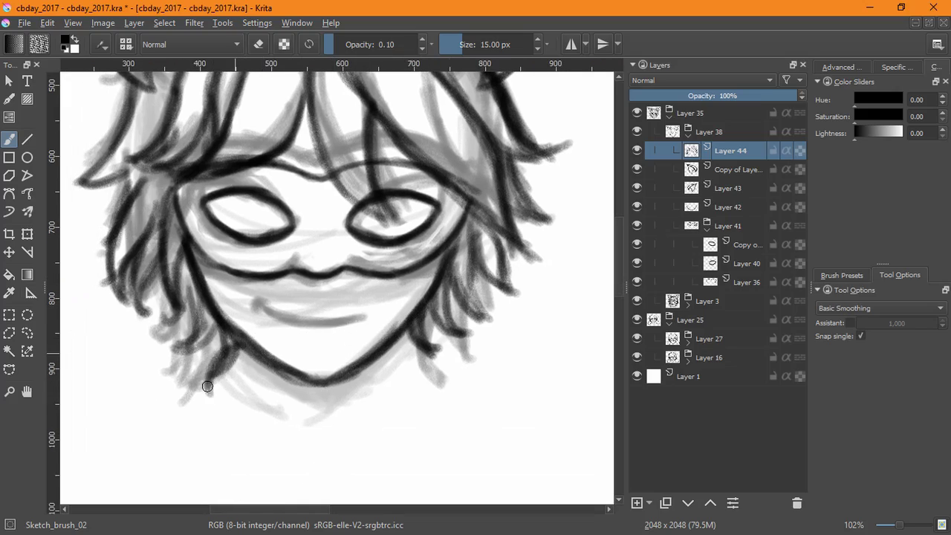
left_click_drag(226, 322, 209, 374)
left_click_drag(413, 342, 438, 381)
left_click_drag(413, 337, 437, 368)
left_click_drag(430, 306, 435, 379)
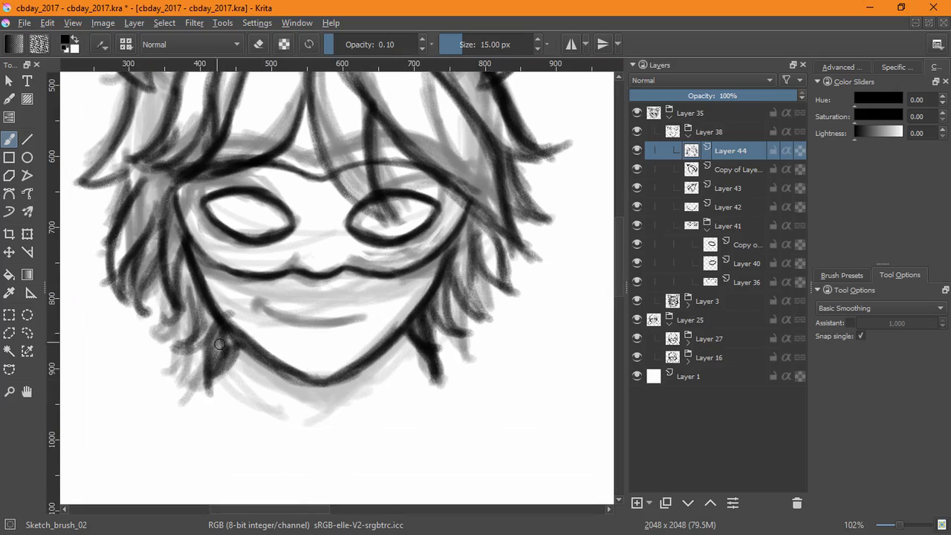
Step: Erase the excess linework from the lowest hair locks on both sides of the jaw
key("e")
mouse_move(230, 345)
left_mouse_down()
mouse_move(201, 357)
mouse_move(224, 345)
mouse_move(227, 368)
left_mouse_up()
mouse_move(422, 319)
left_mouse_down()
mouse_move(438, 364)
mouse_move(438, 345)
left_mouse_up()
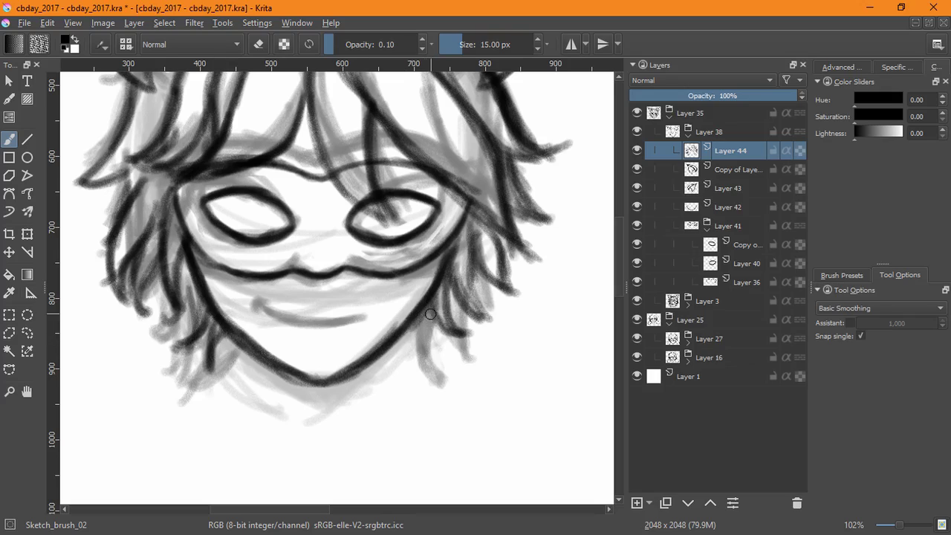
Step: Check the head's new linework by briefly hiding the faded sketch group
scroll(490, 331, "down", 3)
left_click(689, 135)
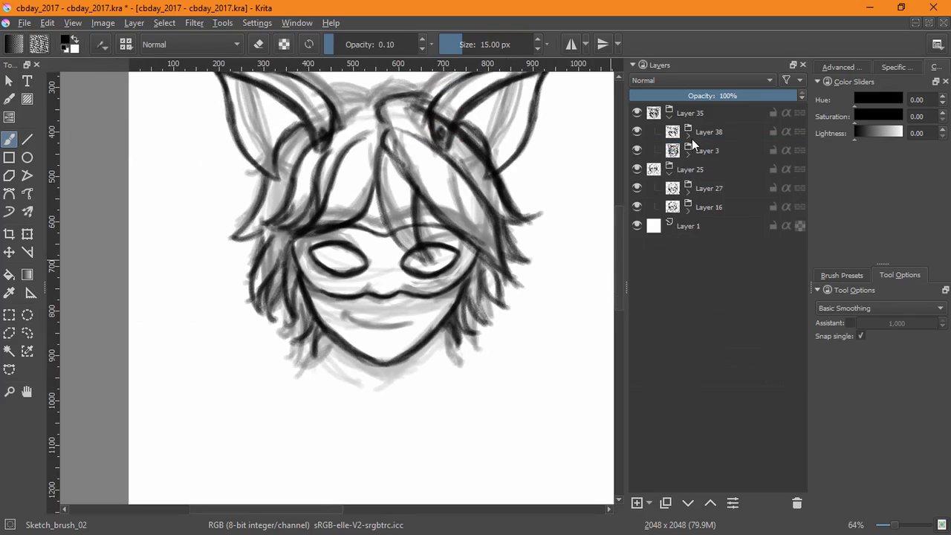
left_click(638, 151)
left_click(639, 151)
left_click(688, 134)
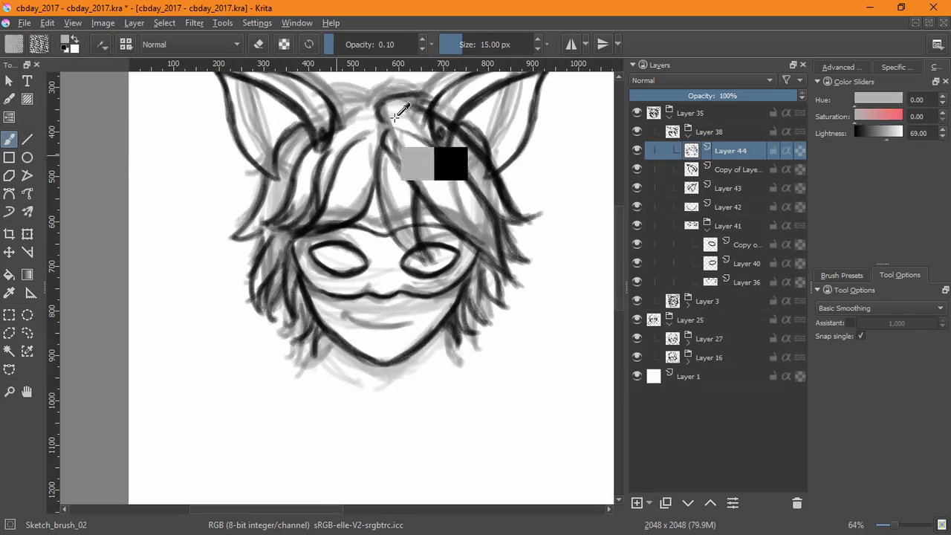
Step: Trace the crown line between the left ear and the parting, and add the hair curve beneath it
scroll(423, 150, "up", 1)
scroll(423, 150, "up", 2)
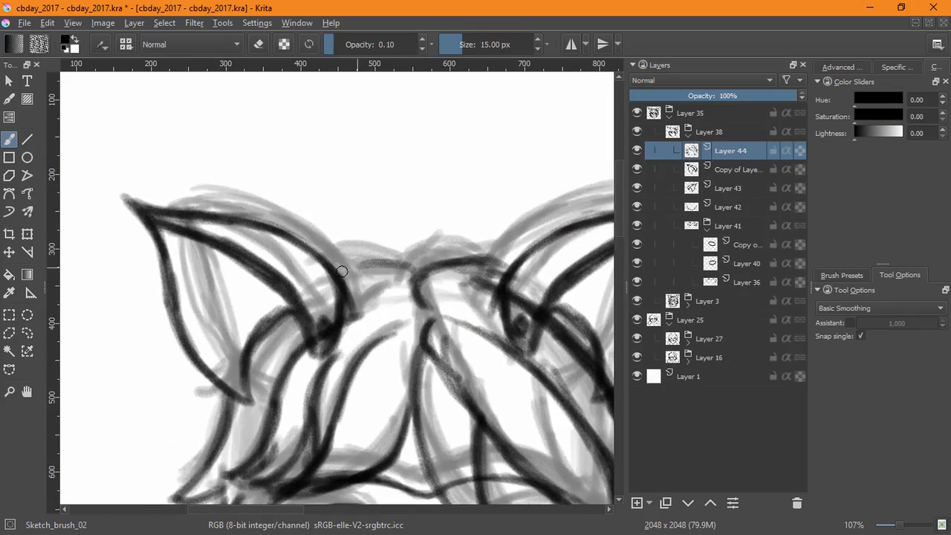
key("ctrl+z")
key("ctrl+z")
mouse_move(356, 264)
left_mouse_down()
mouse_move(416, 274)
mouse_move(407, 269)
left_mouse_up()
mouse_move(330, 269)
left_mouse_down()
mouse_move(412, 278)
mouse_move(350, 296)
mouse_move(411, 281)
left_mouse_up()
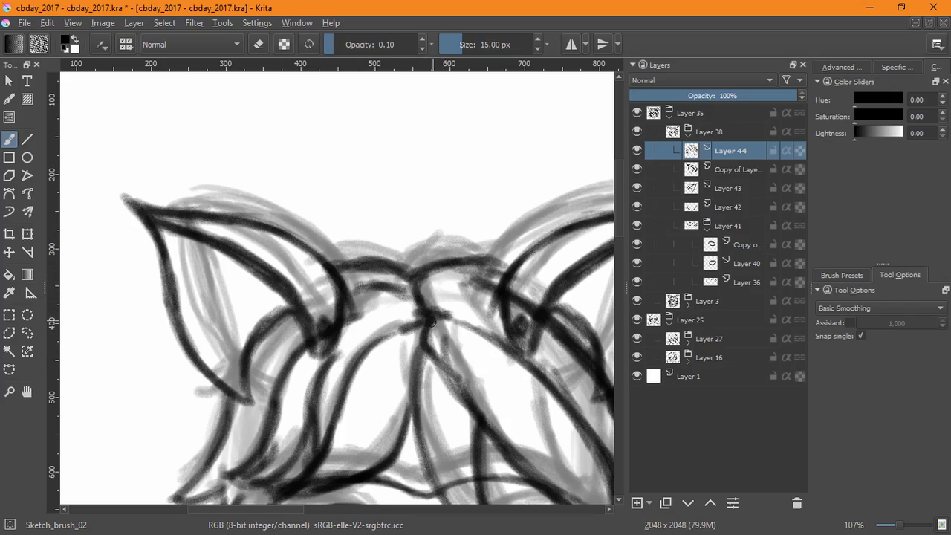
Step: Darken the hair roots at the parting and the upper part of the right fringe strand
left_click_drag(422, 329, 460, 391)
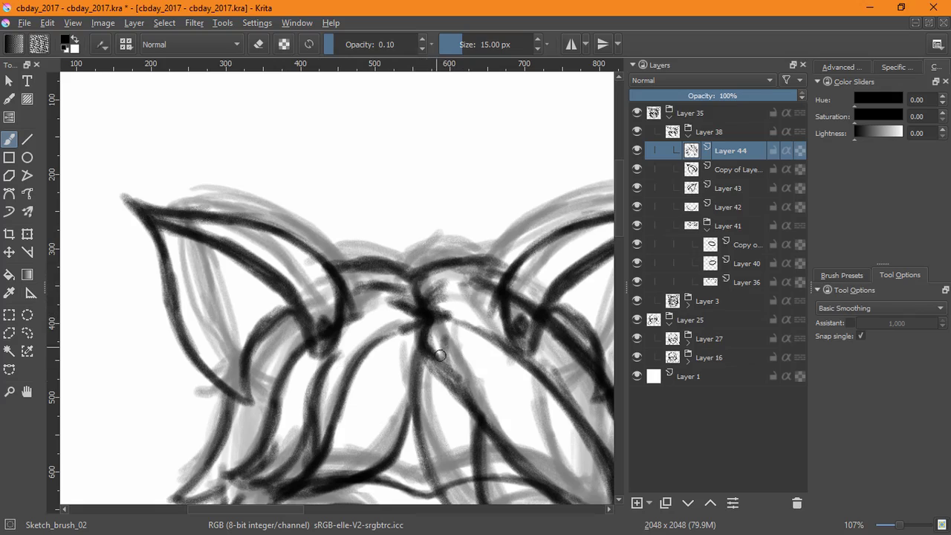
left_click_drag(441, 356, 473, 412)
left_click_drag(473, 412, 418, 262)
left_click_drag(377, 394, 435, 360)
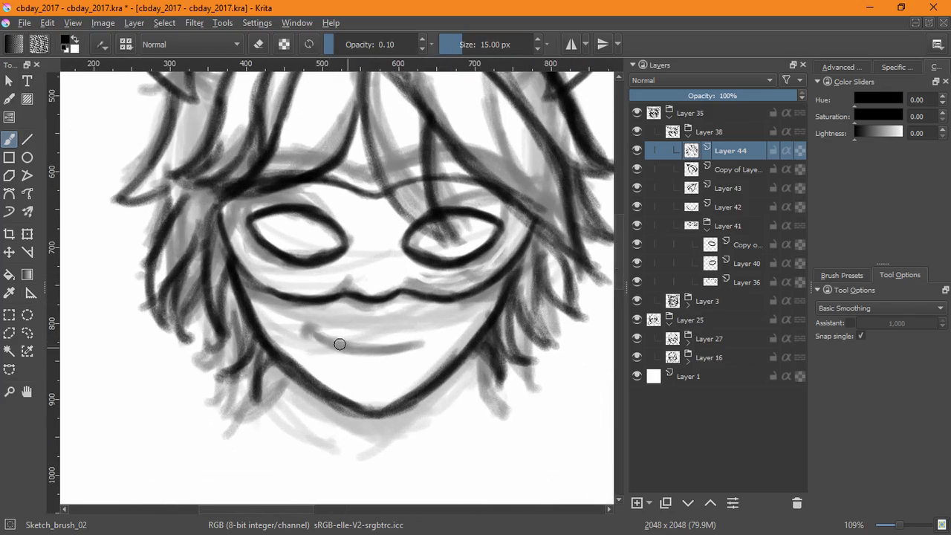
Step: Draw a smirking mouth line over the faded sketch on a new layer in the cat-eared head's linework group
left_click(637, 503)
key("ctrl+z")
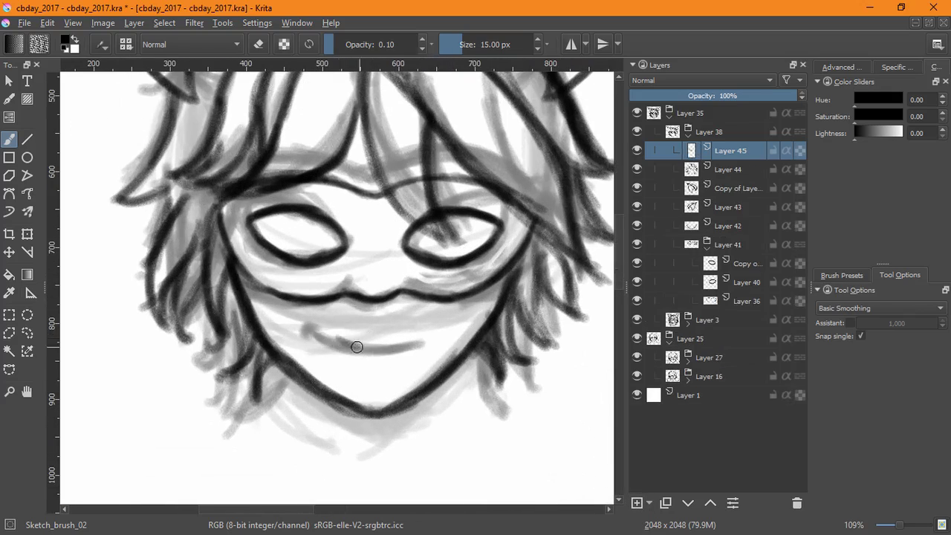
left_click_drag(329, 334, 387, 347)
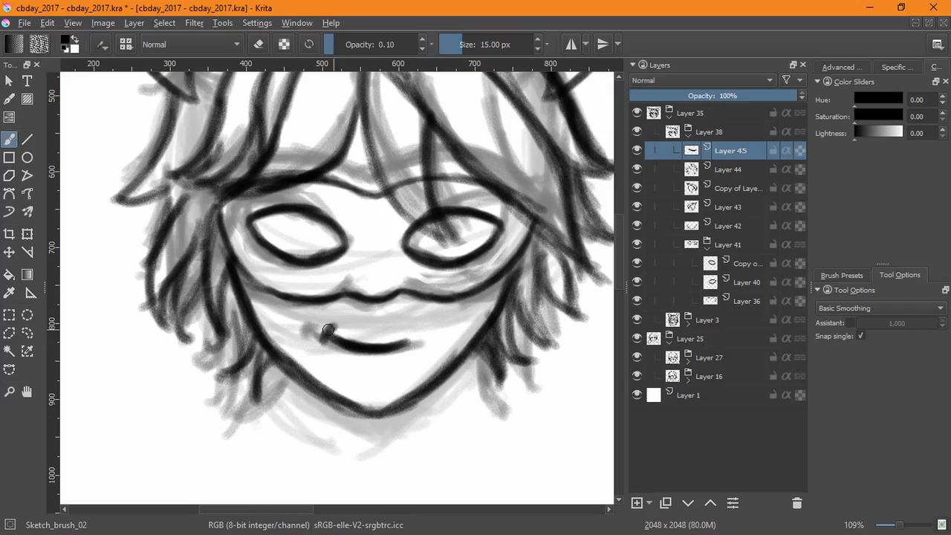
Step: Transform the mouth line, stretching it slightly and repositioning it over the sketched mouth
left_click(27, 234)
left_click_drag(317, 338, 297, 338)
left_click_drag(382, 347, 391, 350)
left_click_drag(310, 339, 306, 333)
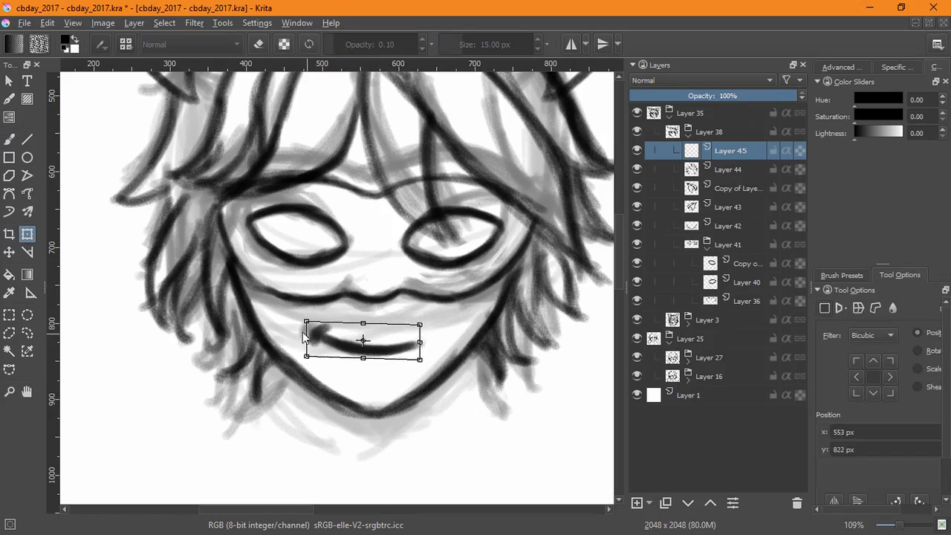
key("Return")
Step: Collapse the cat-eared head's linework group and hide the faded sketch groups of both heads
left_click_drag(506, 279, 410, 364)
left_click(687, 135)
left_click(637, 151)
left_click(637, 207)
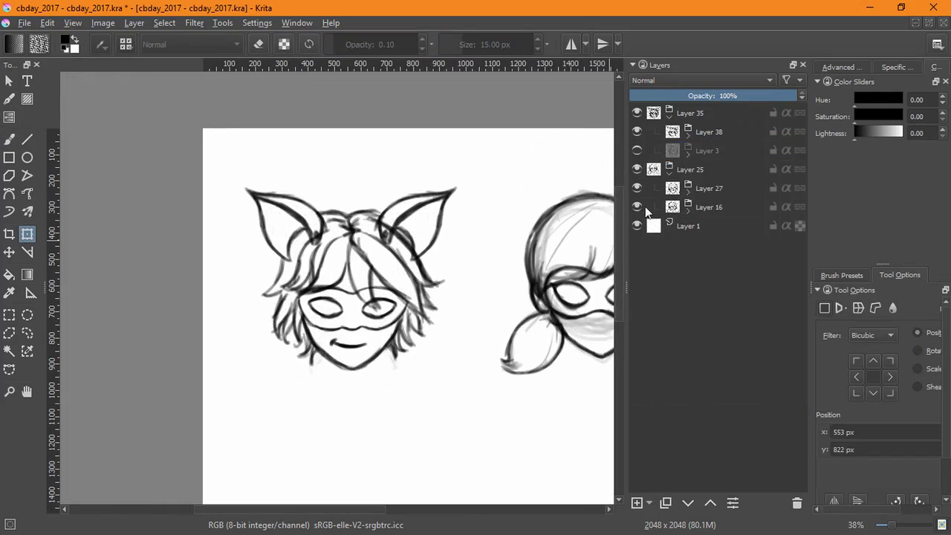
left_click_drag(446, 319, 366, 339)
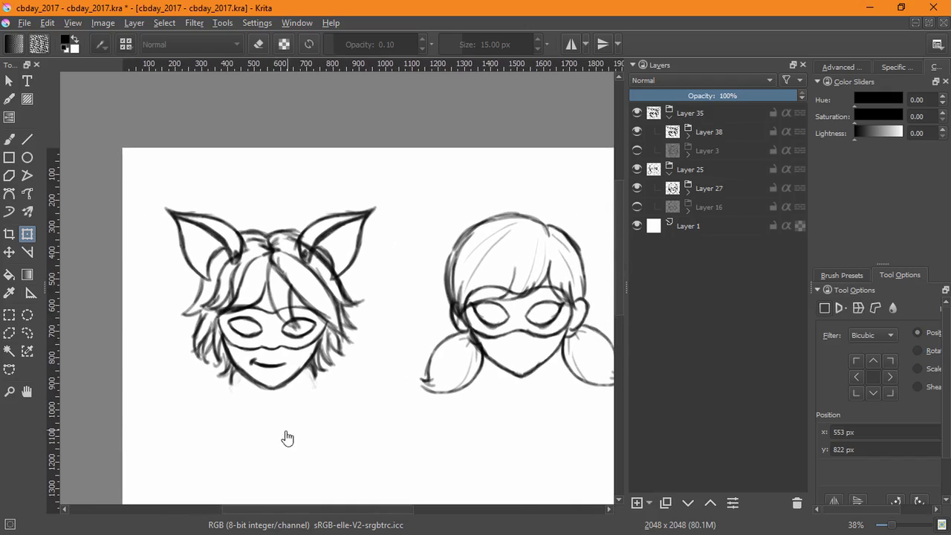
Step: Hide the mouth layer and put the two ear layers into a group of their own
left_click(688, 136)
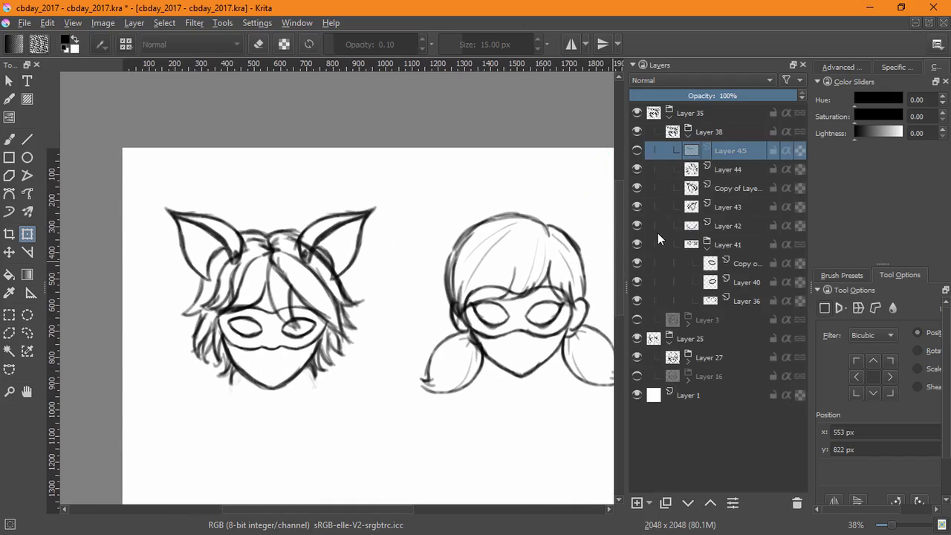
left_click(727, 208)
left_click(730, 188, "ctrl")
key("ctrl+g")
left_click(731, 188)
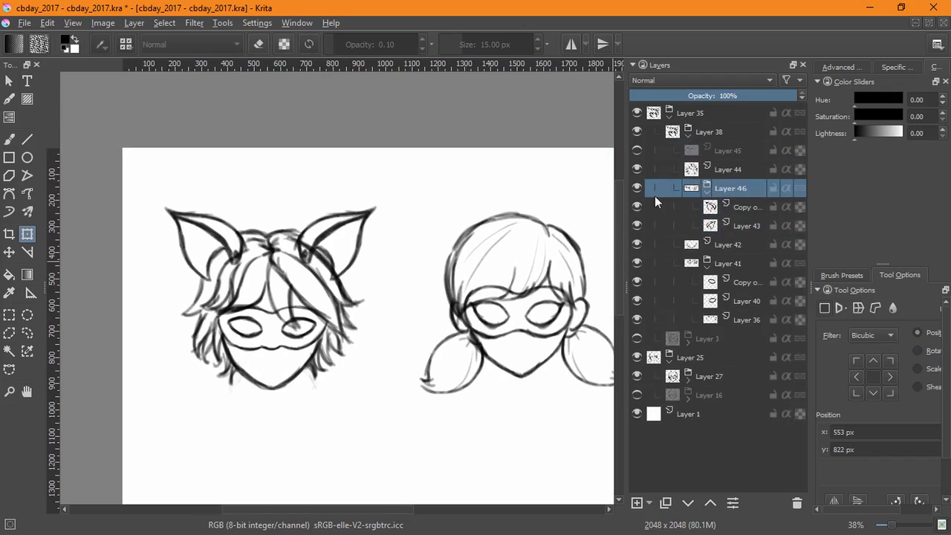
Step: Scale down the ear group and set it lower on the cat-eared head
left_click(325, 219)
left_click_drag(377, 207, 361, 215)
left_click_drag(344, 232, 345, 239)
key("Return")
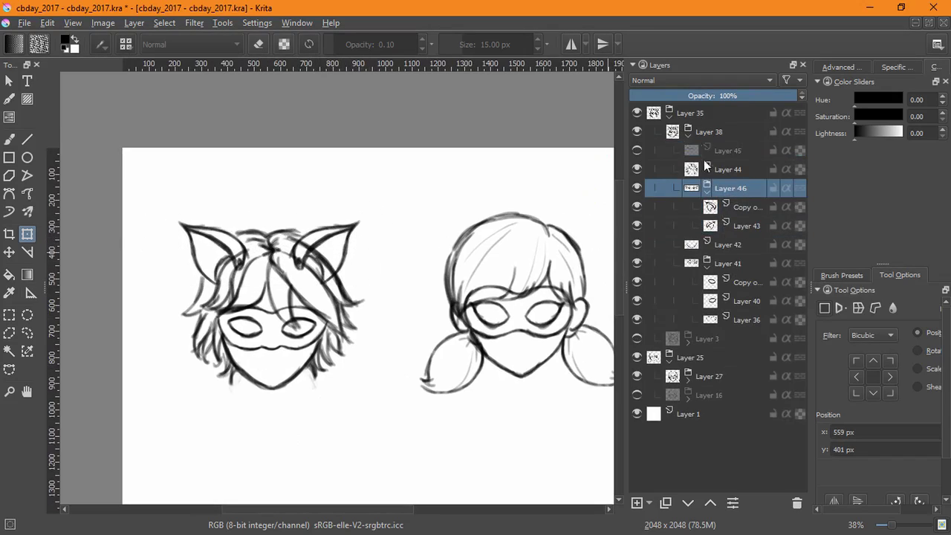
Step: Scale the cat-eared head's hair layer down slightly to fit the smaller ears, and raise the jaw outline a little
left_click(705, 165)
left_click(324, 278)
left_click_drag(372, 222, 364, 233)
mouse_move(324, 272)
left_mouse_down()
mouse_move(331, 266)
mouse_move(322, 269)
left_mouse_up()
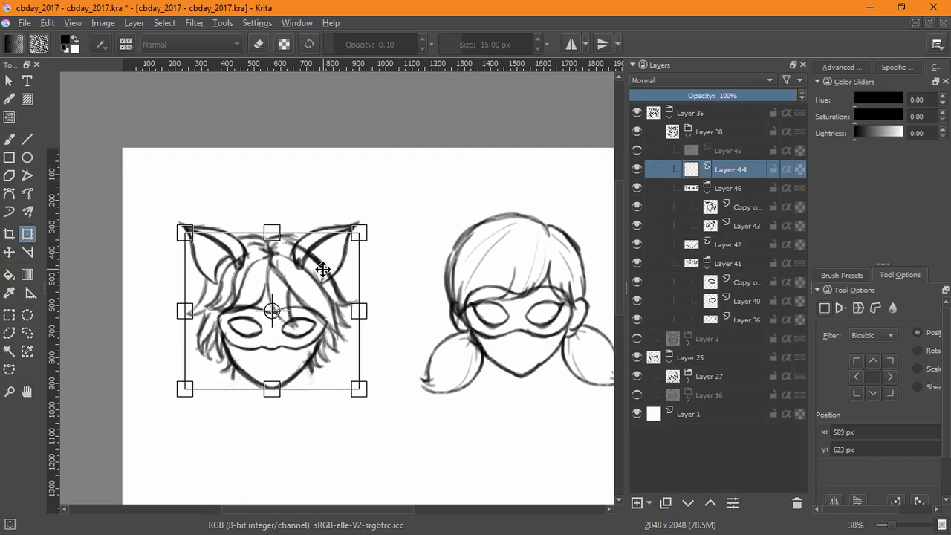
key("Return")
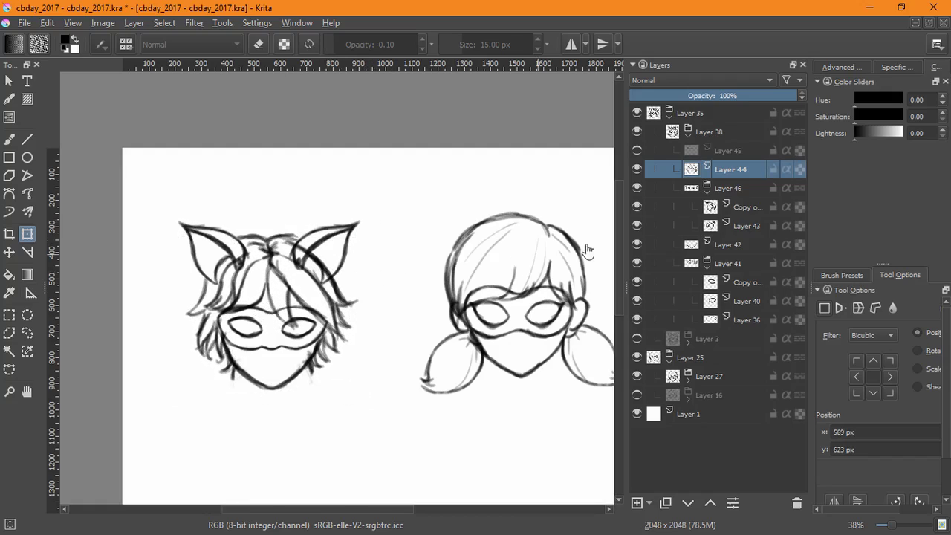
left_click(717, 244)
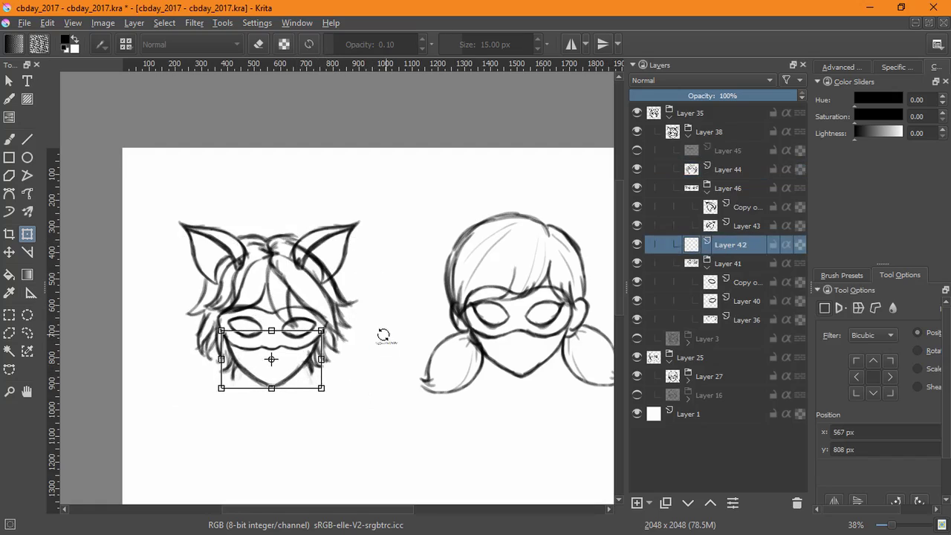
key("Return")
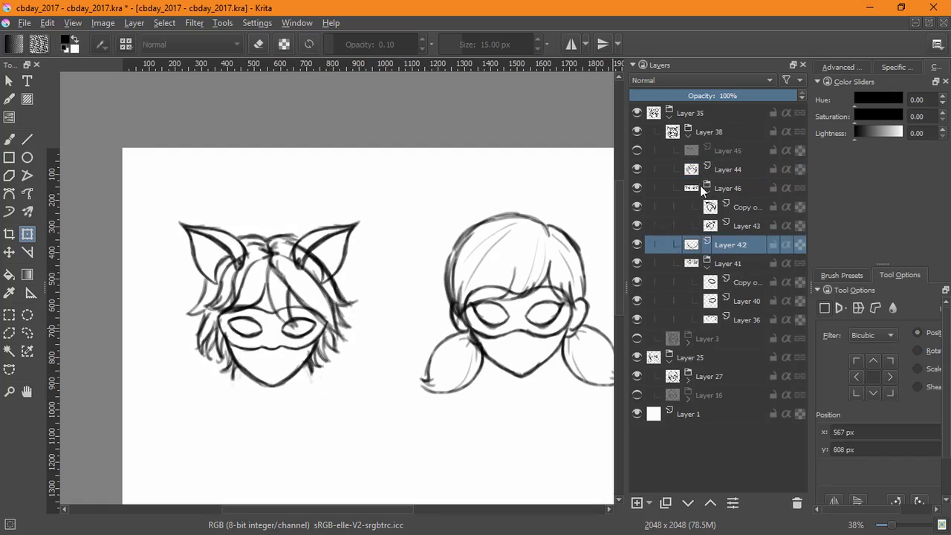
Step: Add a new layer above the cat-eared head's linework group and choose the Bristles_pencil brush with blue at hue 214, saturation 63, lightness 58
left_click(707, 186)
left_click(688, 136)
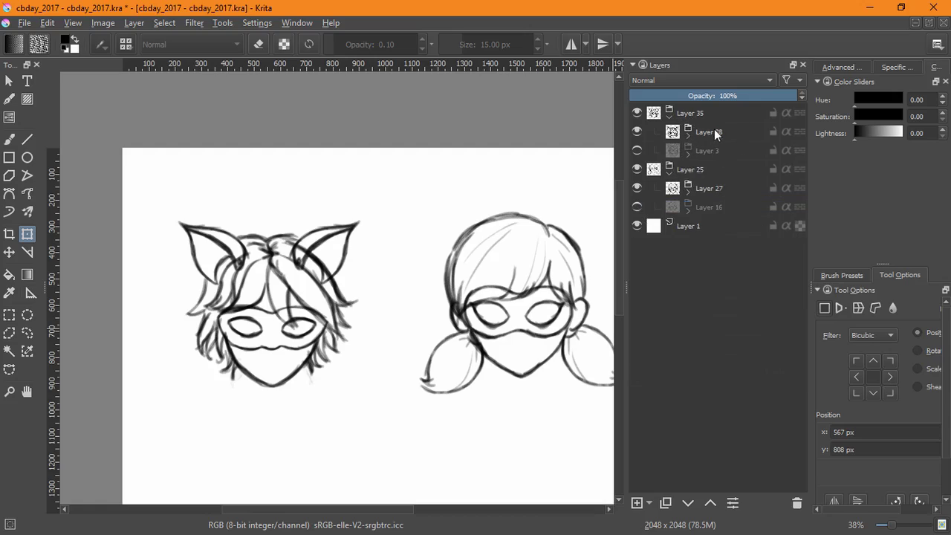
left_click(714, 130)
left_click(637, 503)
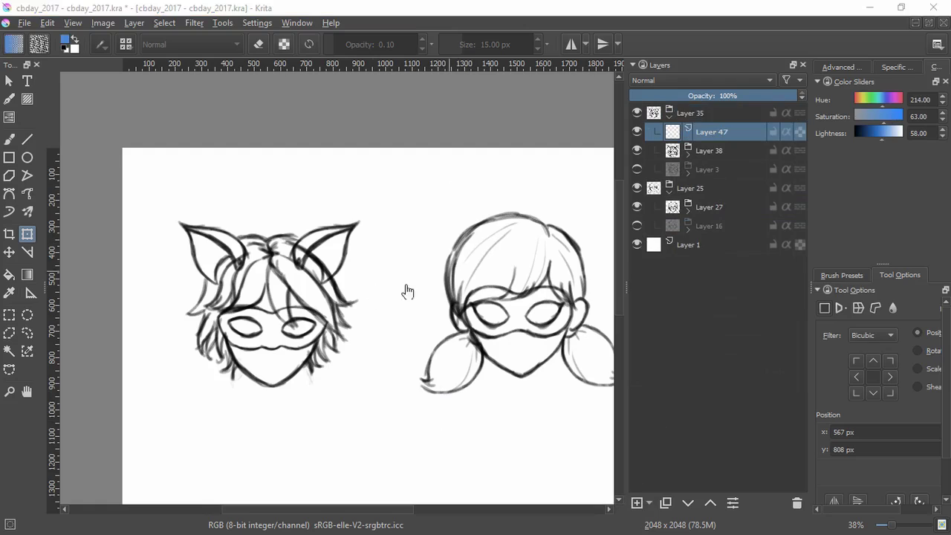
left_click(9, 139)
scroll(500, 254, "up", 1)
left_click_drag(500, 254, 418, 270)
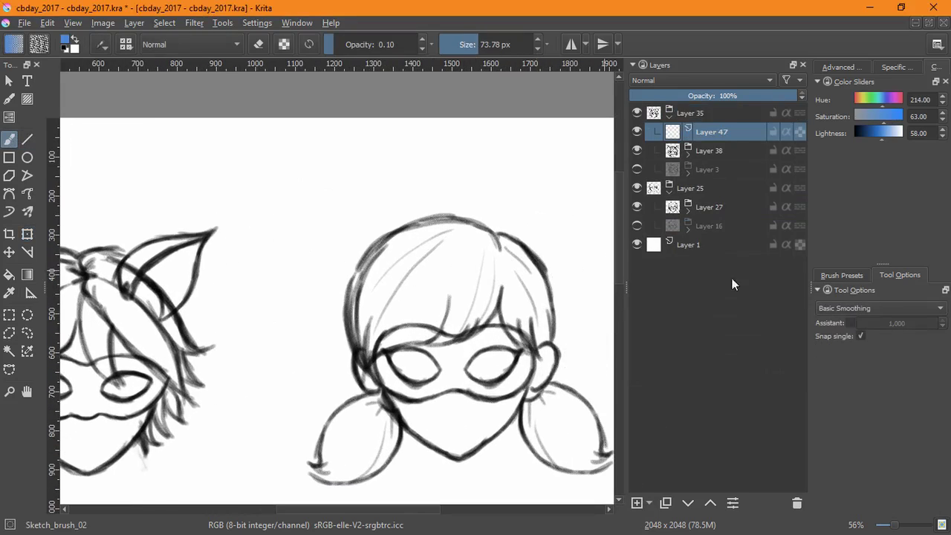
left_click(855, 275)
left_click(830, 360)
Step: Enlarge the brush to 90.69 px and paint blue over most of the pigtailed head's fringe
mouse_move(476, 255)
left_mouse_down()
mouse_move(448, 272)
mouse_move(515, 273)
left_mouse_up()
key("ctrl+z")
left_click_drag(439, 251, 466, 251, "shift")
mouse_move(431, 226)
left_mouse_down()
mouse_move(381, 307)
mouse_move(409, 337)
left_mouse_up()
mouse_move(445, 249)
left_mouse_down()
mouse_move(361, 334)
mouse_move(482, 264)
left_mouse_up()
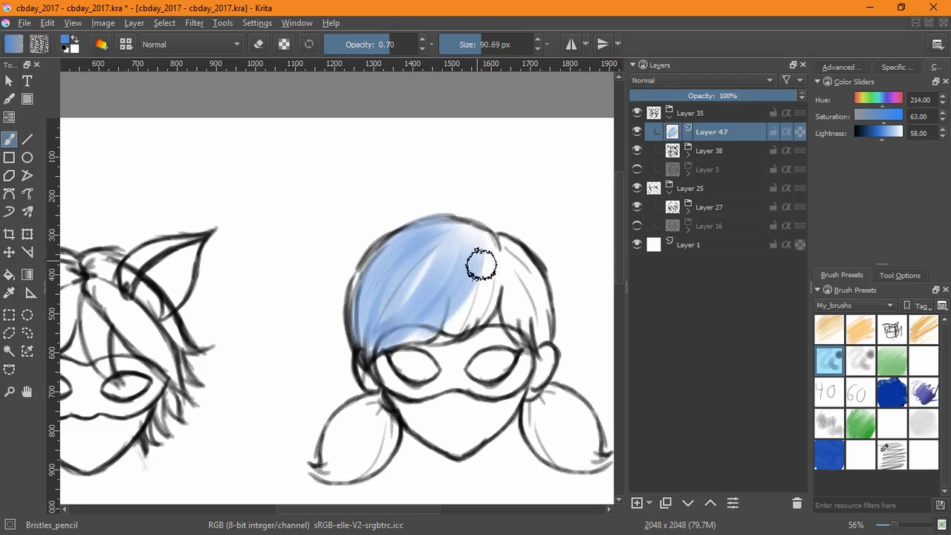
Step: Move the blue layer below the linework into its own group and fill the remaining hair and both pigtails with blue
left_click(688, 503)
key("ctrl+g")
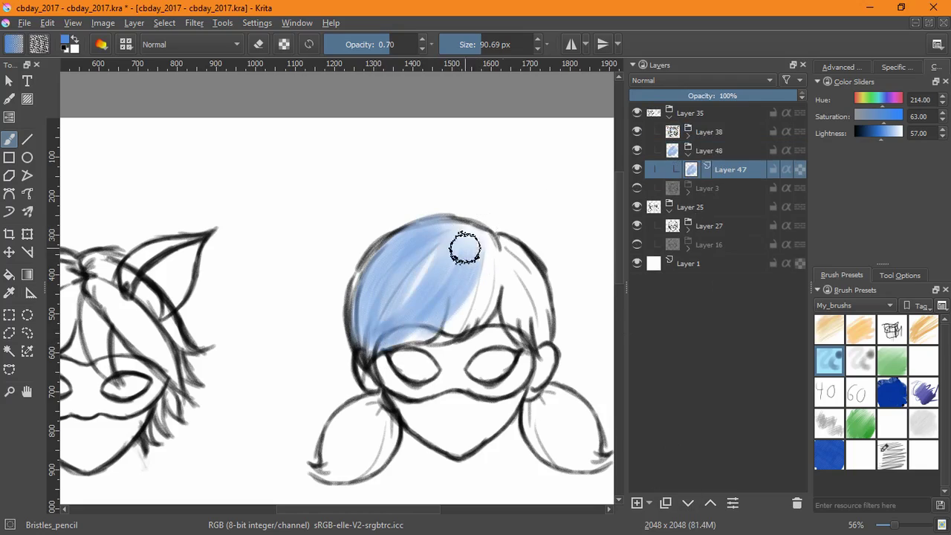
left_click_drag(480, 231, 373, 334)
mouse_move(451, 267)
left_mouse_down()
mouse_move(382, 287)
mouse_move(395, 347)
left_mouse_up()
mouse_move(375, 400)
left_mouse_down()
mouse_move(350, 467)
mouse_move(331, 464)
left_mouse_up()
mouse_move(545, 404)
left_mouse_down()
mouse_move(552, 393)
mouse_move(563, 437)
mouse_move(575, 397)
left_mouse_up()
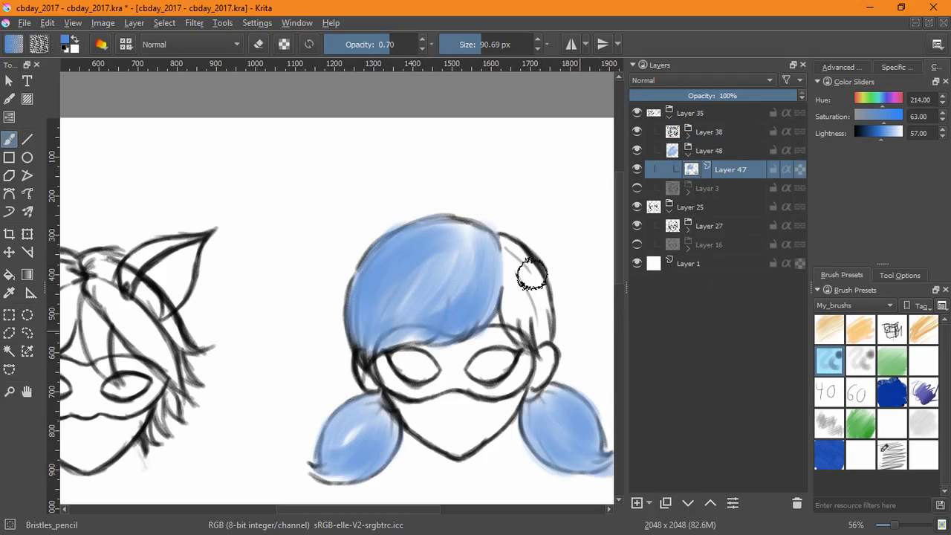
mouse_move(528, 270)
left_mouse_down()
mouse_move(503, 244)
mouse_move(543, 338)
left_mouse_up()
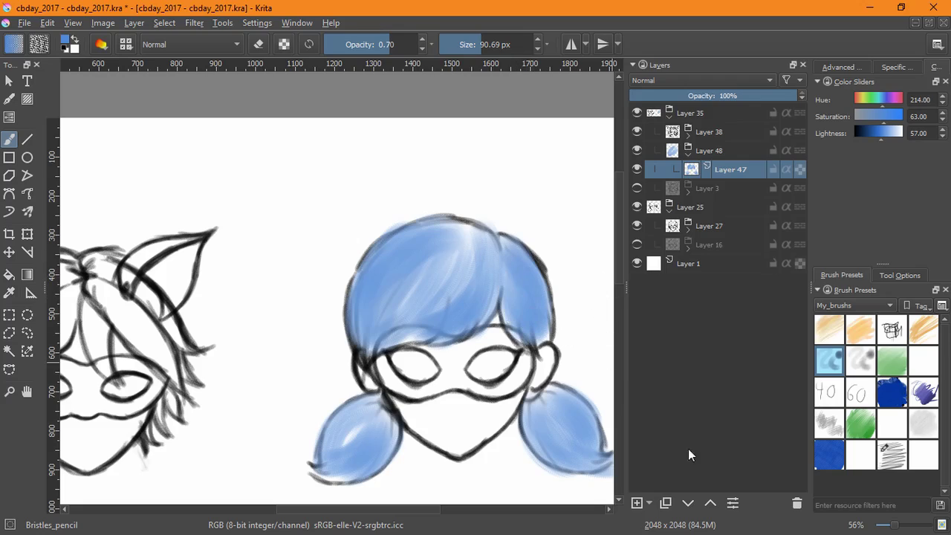
Step: Shade the lower and outer parts of the blue hair and pigtails on a new Multiply layer
left_click(637, 505)
left_click(668, 79)
left_click(672, 172)
mouse_move(488, 272)
left_mouse_down()
mouse_move(375, 334)
mouse_move(384, 282)
mouse_move(438, 220)
mouse_move(410, 248)
mouse_move(450, 313)
mouse_move(535, 344)
mouse_move(507, 248)
mouse_move(562, 379)
mouse_move(569, 438)
mouse_move(609, 395)
mouse_move(590, 454)
left_mouse_up()
mouse_move(389, 420)
left_mouse_down()
mouse_move(382, 414)
mouse_move(335, 431)
mouse_move(376, 465)
mouse_move(306, 455)
left_mouse_up()
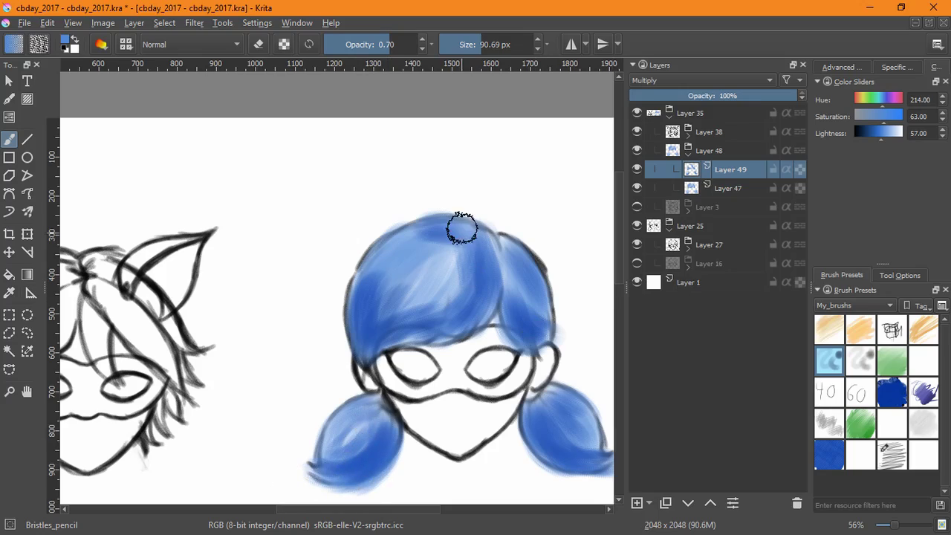
Step: Paint the cat-eared head's hair golden yellow (hue 42, saturation 85, lightness 64) on a new layer beneath Layer 27
left_click(697, 227)
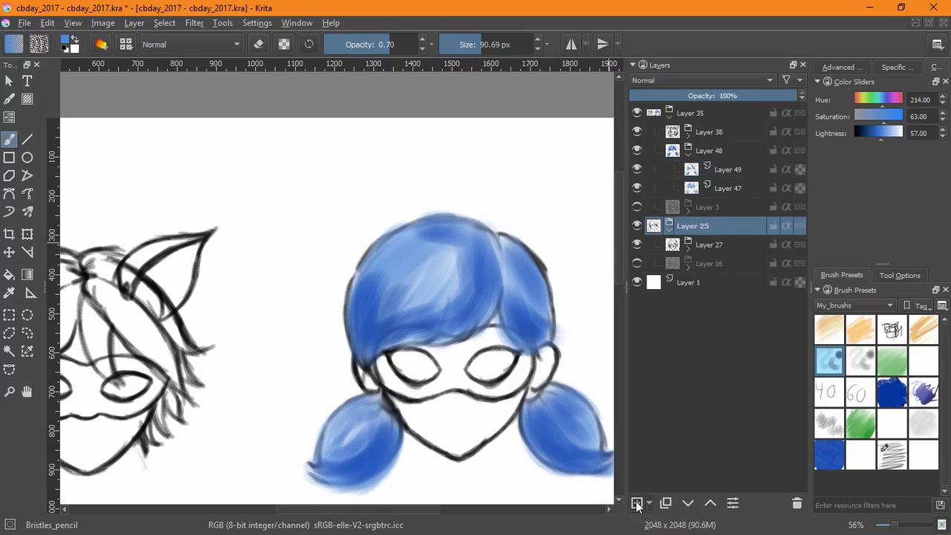
left_click(637, 503)
left_click(691, 502)
left_click_drag(288, 334, 379, 321)
key("ctrl+z")
left_click_drag(195, 440, 383, 415)
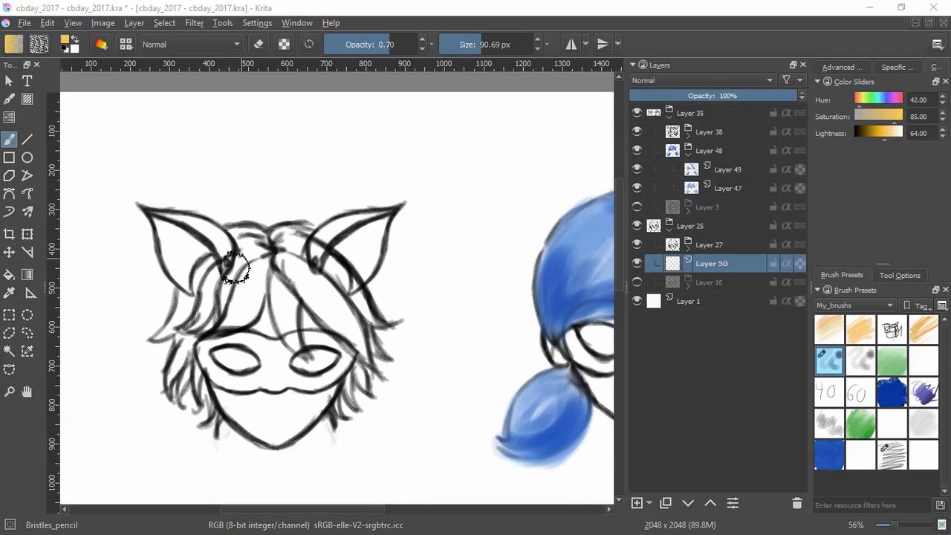
mouse_move(238, 265)
left_mouse_down()
mouse_move(255, 268)
mouse_move(211, 305)
mouse_move(208, 291)
mouse_move(206, 384)
left_mouse_up()
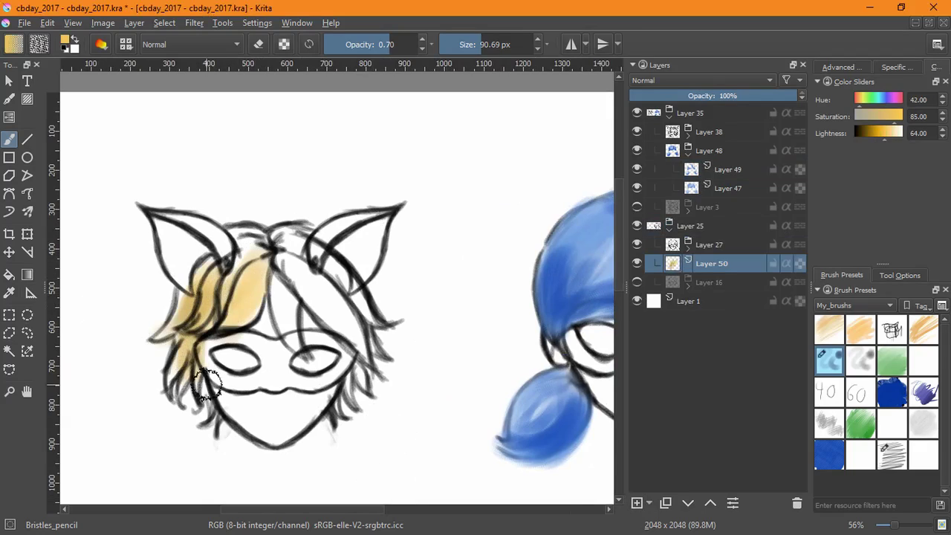
mouse_move(281, 272)
left_mouse_down()
mouse_move(291, 302)
mouse_move(244, 265)
mouse_move(269, 236)
mouse_move(359, 345)
left_mouse_up()
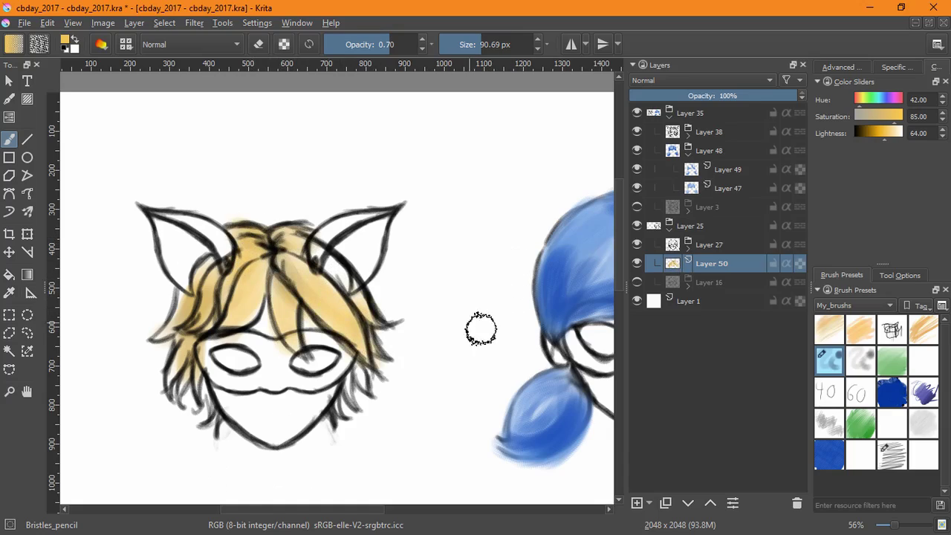
Step: Set the blending mode of the pigtailed head's linework group to Multiply
left_click(728, 245)
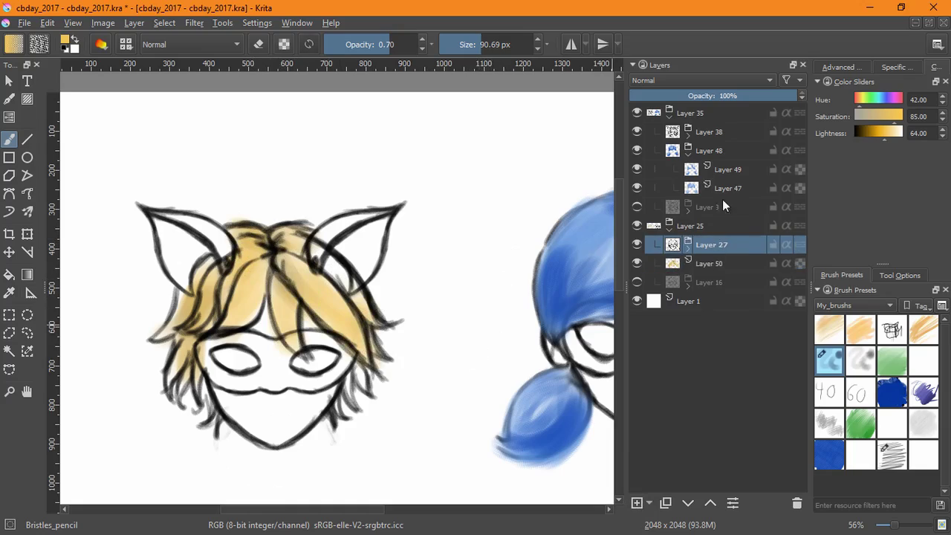
left_click(702, 80)
left_click(697, 171)
Step: Swap the yellow layer and the blue group between the two head groups so each sits beneath its own linework
left_click(710, 132)
left_click(705, 93)
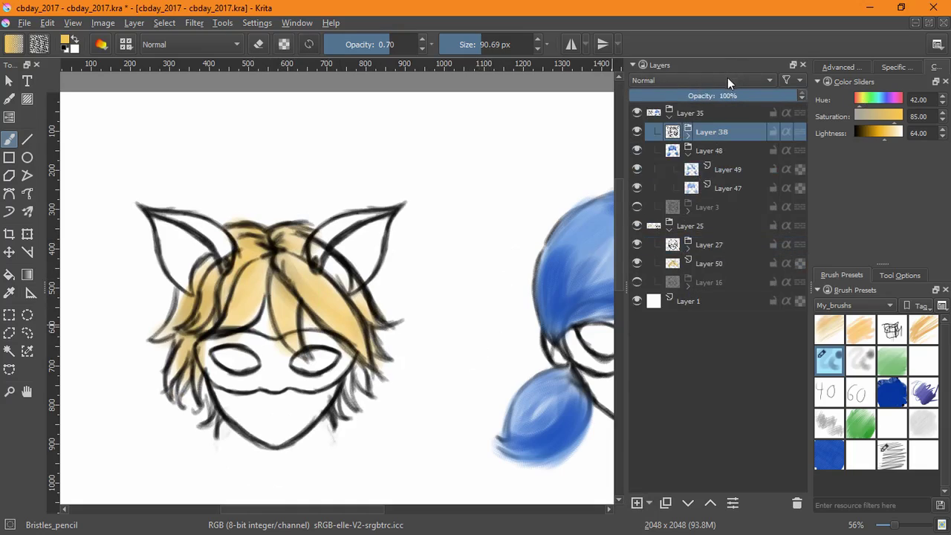
left_click_drag(687, 263, 730, 142)
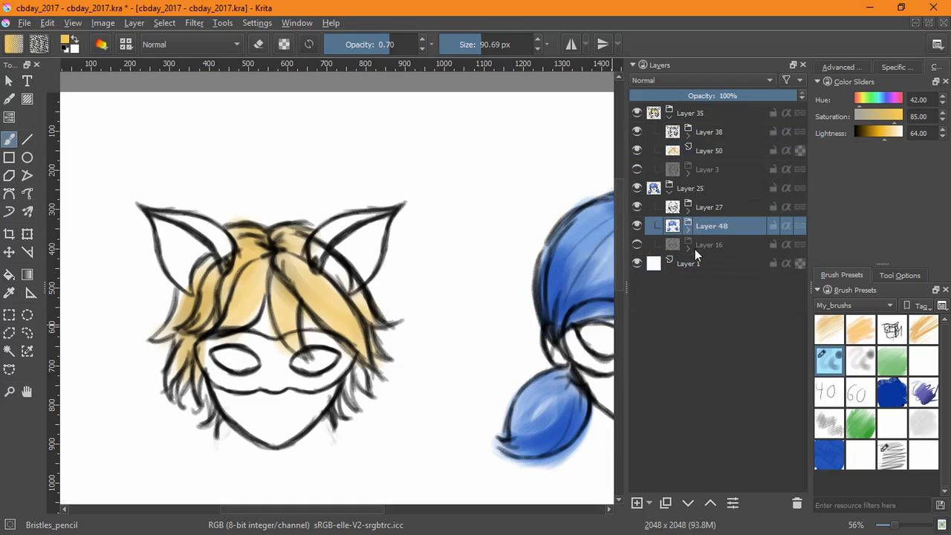
Step: Set the blending mode of the cat-eared head's linework group to Multiply
left_click(713, 132)
left_click(702, 80)
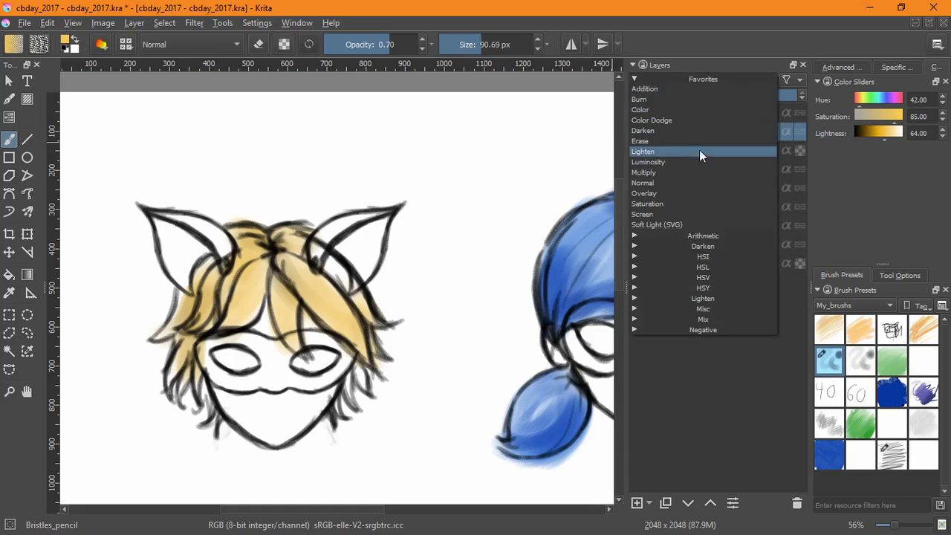
left_click(699, 173)
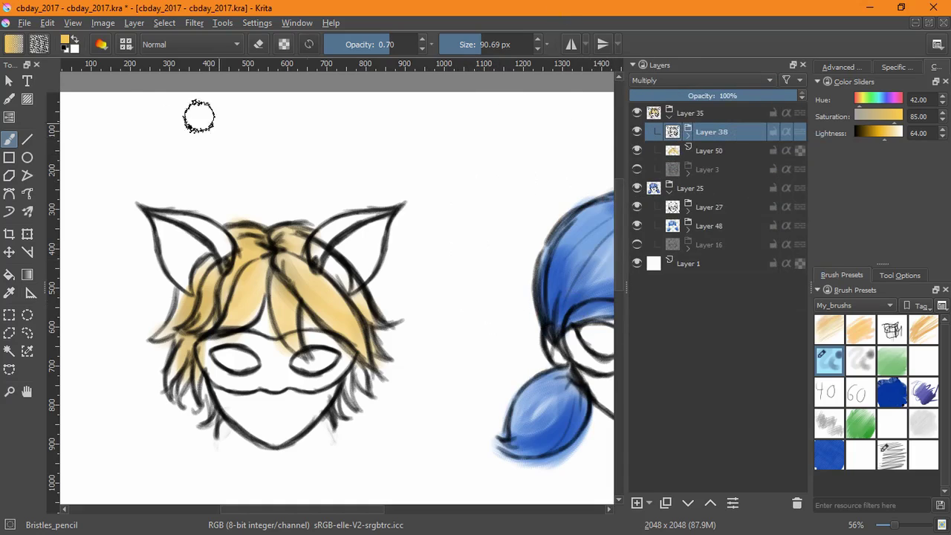
left_click_drag(480, 249, 372, 233)
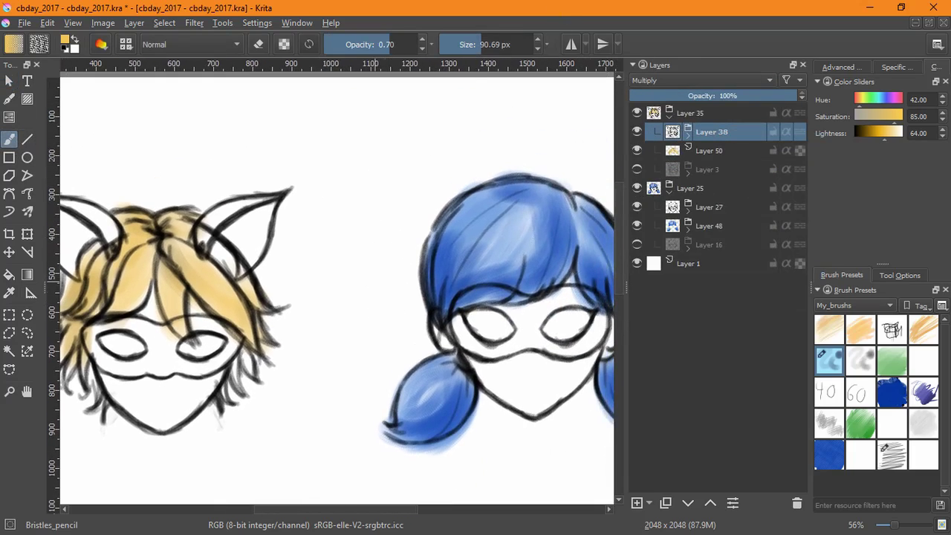
scroll(390, 303, "down", 2)
left_click_drag(399, 312, 402, 338)
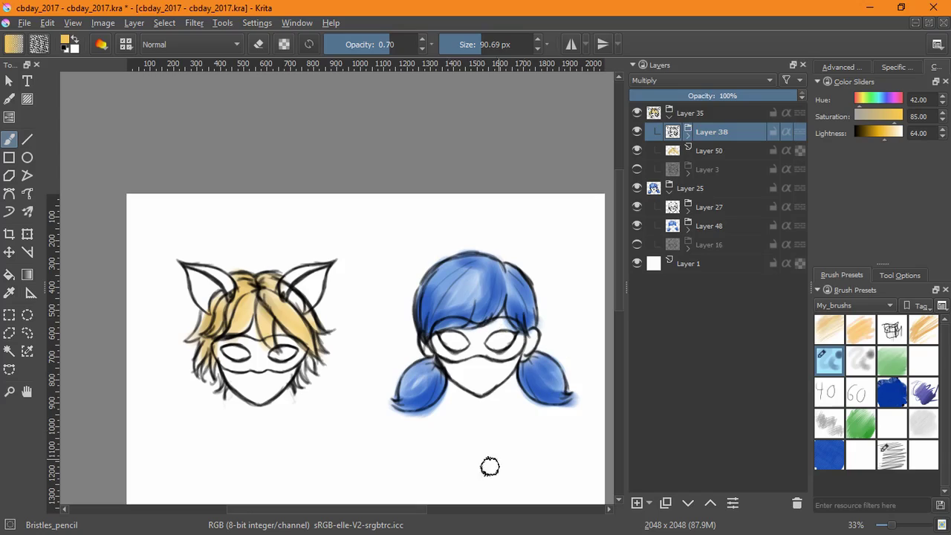
Step: Paint the pigtailed head's mask red (hue 356, saturation 95, lightness 52) on a new layer in the blue hair group
left_click(706, 229)
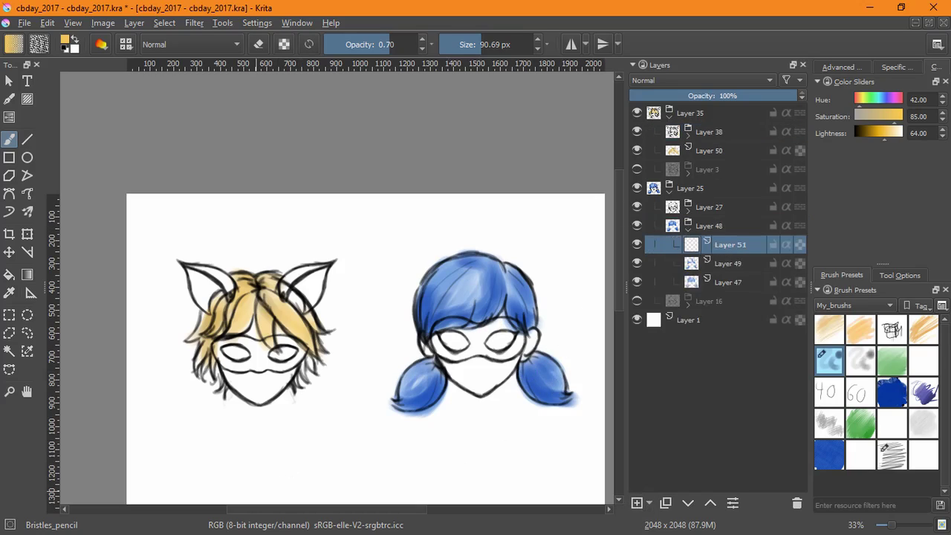
mouse_move(480, 350)
left_mouse_down()
mouse_move(501, 340)
mouse_move(508, 300)
mouse_move(499, 340)
mouse_move(421, 323)
left_mouse_up()
key("ctrl+z")
mouse_move(470, 317)
left_mouse_down()
mouse_move(455, 325)
mouse_move(435, 304)
mouse_move(371, 297)
mouse_move(335, 350)
mouse_move(438, 379)
mouse_move(417, 315)
mouse_move(525, 285)
mouse_move(516, 278)
mouse_move(572, 375)
mouse_move(505, 385)
mouse_move(483, 365)
left_mouse_up()
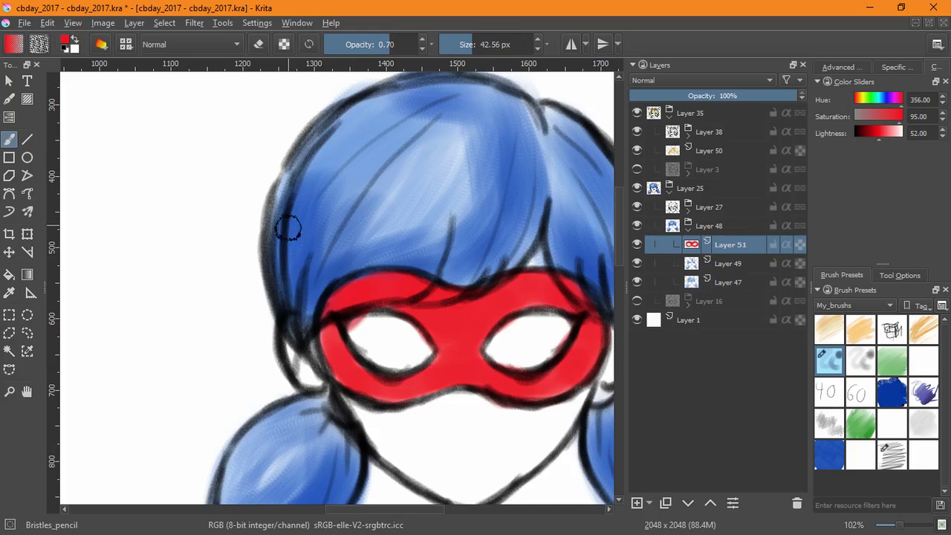
Step: Paint both cat ears black (hue 37, saturation 80, lightness 1) on a new layer above the blond hair and erase the overspill
left_click_drag(236, 297, 388, 317)
left_click(717, 150)
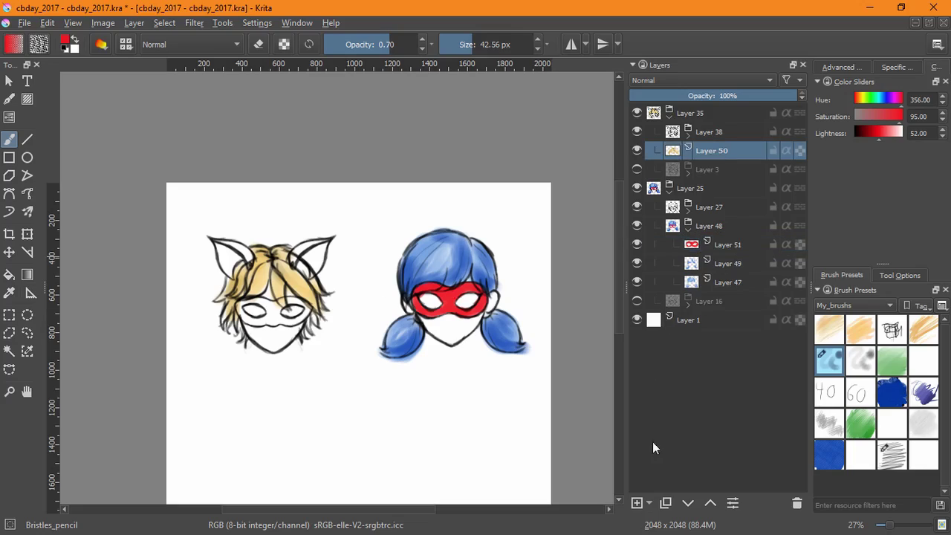
left_click(637, 503)
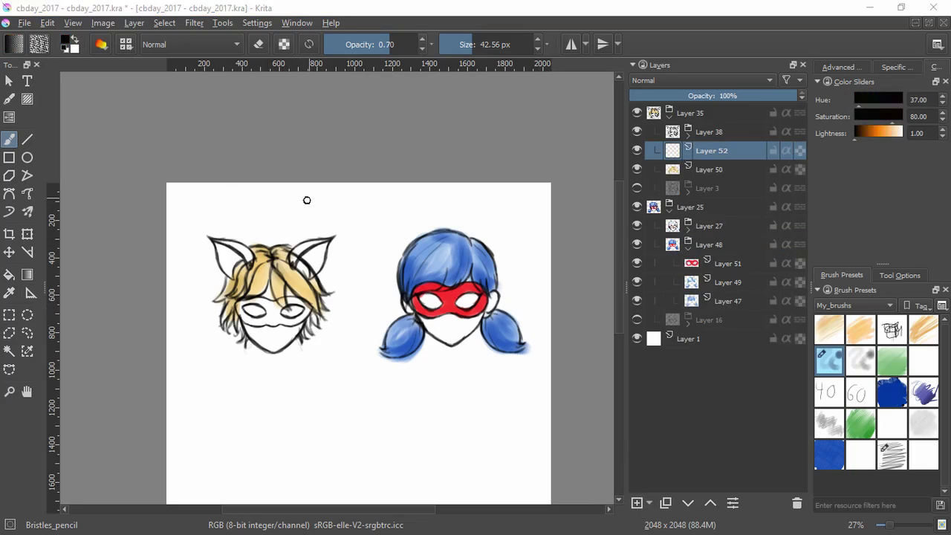
left_click_drag(302, 282, 333, 229)
key("ctrl+z")
scroll(301, 238, "up", 4)
mouse_move(276, 327)
left_mouse_down()
mouse_move(324, 259)
mouse_move(374, 245)
left_mouse_up()
key("ctrl+z")
mouse_move(312, 305)
left_mouse_down()
mouse_move(357, 283)
mouse_move(334, 372)
mouse_move(387, 282)
mouse_move(332, 303)
mouse_move(301, 357)
mouse_move(393, 260)
left_mouse_up()
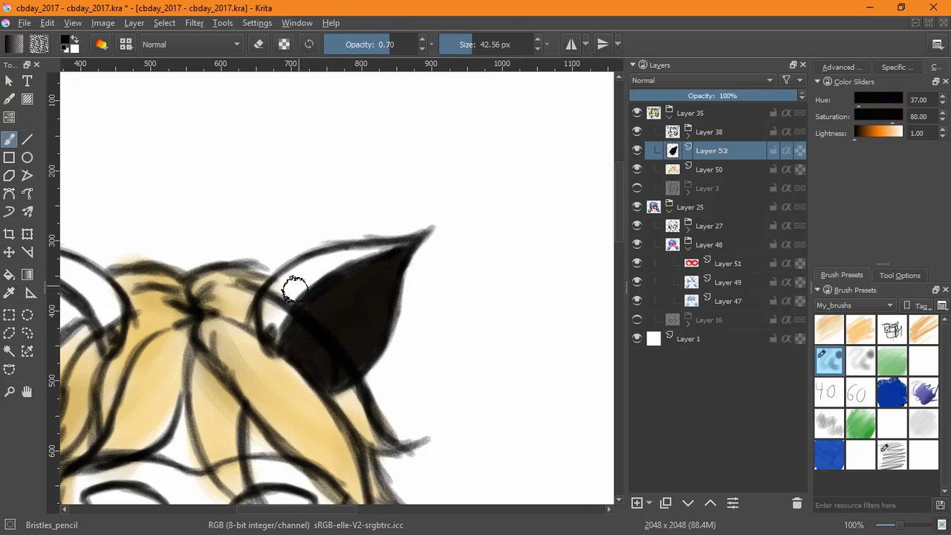
mouse_move(293, 289)
left_mouse_down()
mouse_move(267, 327)
mouse_move(375, 245)
mouse_move(312, 256)
mouse_move(294, 344)
mouse_move(499, 347)
left_mouse_up()
mouse_move(287, 242)
left_mouse_down()
mouse_move(304, 263)
mouse_move(280, 250)
mouse_move(226, 303)
mouse_move(245, 253)
mouse_move(290, 301)
mouse_move(227, 338)
mouse_move(266, 315)
mouse_move(238, 345)
mouse_move(215, 260)
mouse_move(249, 271)
mouse_move(197, 244)
mouse_move(280, 294)
left_mouse_up()
mouse_move(268, 245)
left_mouse_down()
mouse_move(317, 283)
mouse_move(245, 236)
mouse_move(320, 233)
mouse_move(264, 204)
left_mouse_up()
key("e")
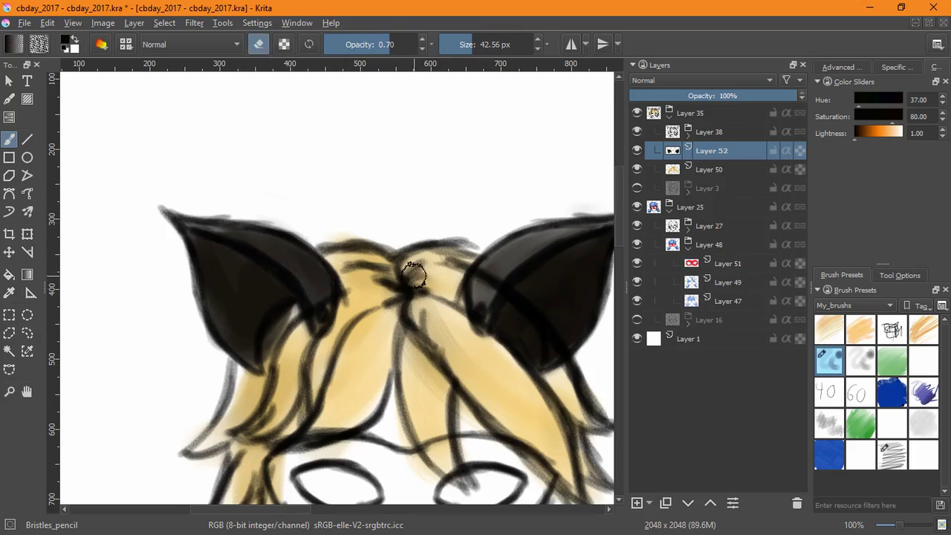
left_click_drag(344, 261, 368, 306)
Step: Paint the cat-eared head's mask black around the eye openings and erase the paint that spills over its edges
key("e")
mouse_move(312, 276)
left_mouse_down()
mouse_move(204, 286)
mouse_move(225, 329)
mouse_move(255, 348)
mouse_move(335, 347)
mouse_move(316, 316)
mouse_move(318, 289)
mouse_move(416, 282)
mouse_move(449, 320)
mouse_move(387, 360)
mouse_move(330, 324)
mouse_move(363, 356)
mouse_move(387, 361)
mouse_move(409, 271)
mouse_move(314, 295)
mouse_move(268, 279)
mouse_move(201, 338)
mouse_move(266, 349)
left_mouse_up()
left_click_drag(383, 352, 287, 349)
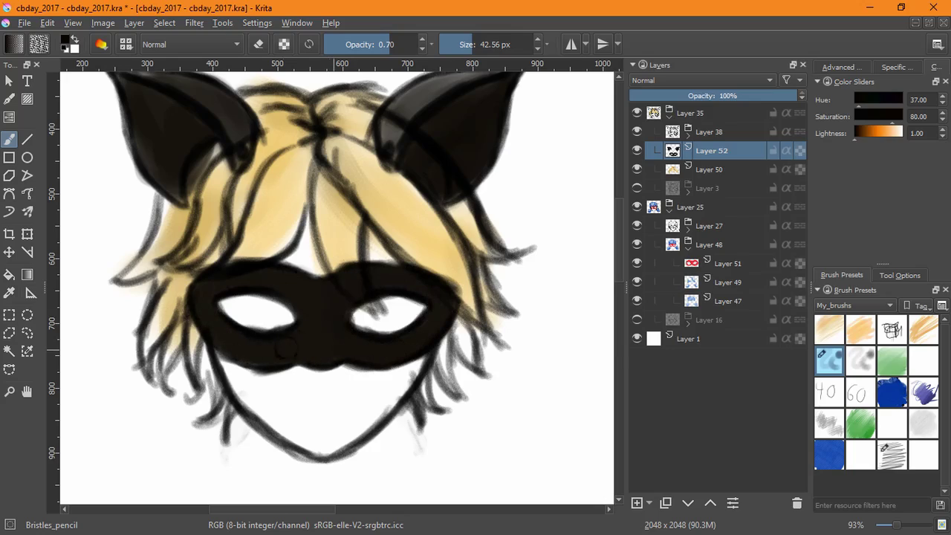
key("e")
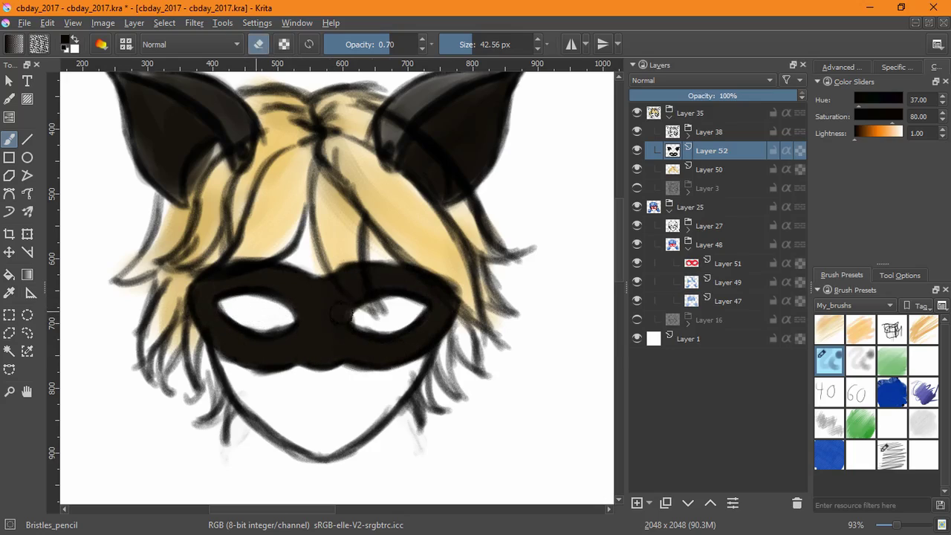
left_click_drag(400, 318, 391, 314)
mouse_move(445, 278)
left_mouse_down()
mouse_move(319, 270)
mouse_move(387, 267)
left_mouse_up()
Step: Erase the stray black paint around the cat-eared head's fringe, jaw and surroundings
key("e")
key("e")
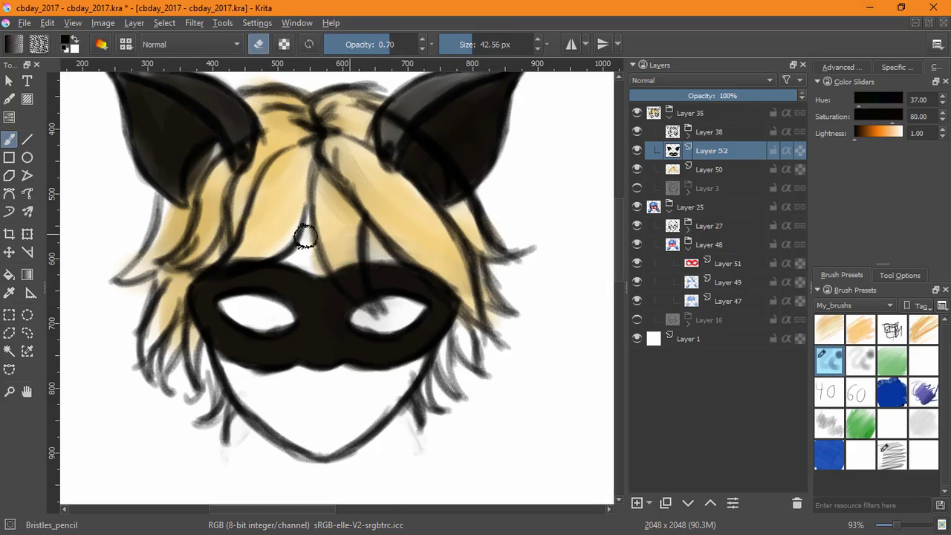
left_click_drag(317, 233, 294, 228)
left_click_drag(257, 378, 266, 353)
key("e")
key("e")
mouse_move(375, 388)
left_mouse_down()
mouse_move(351, 378)
mouse_move(370, 385)
left_mouse_up()
left_click_drag(491, 337, 469, 406)
left_click_drag(537, 378, 349, 385)
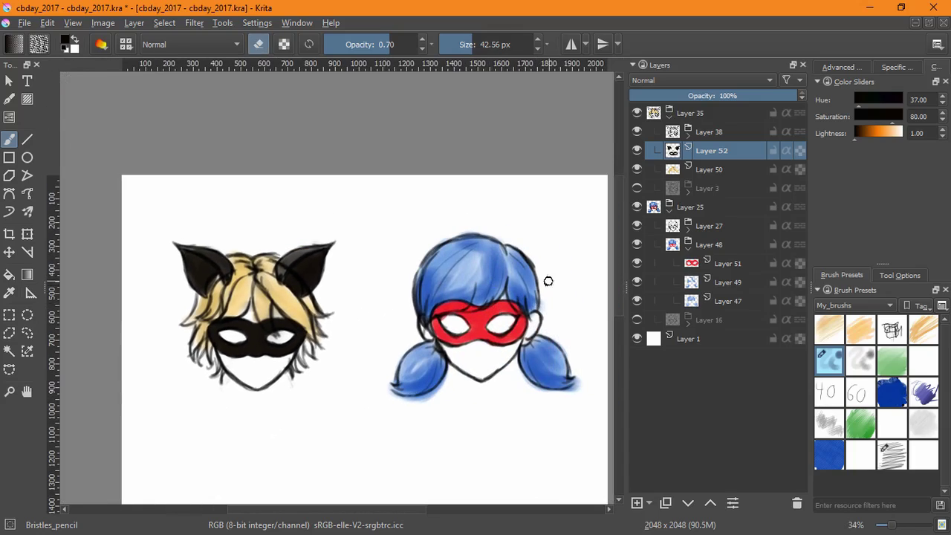
Step: Choose a very dark blue (hue 216, saturation 31, lightness 11) and add a new layer above the pigtailed head's red mask layer
left_click(720, 263)
left_click(637, 503)
left_click(509, 319, "ctrl")
key("ctrl+z")
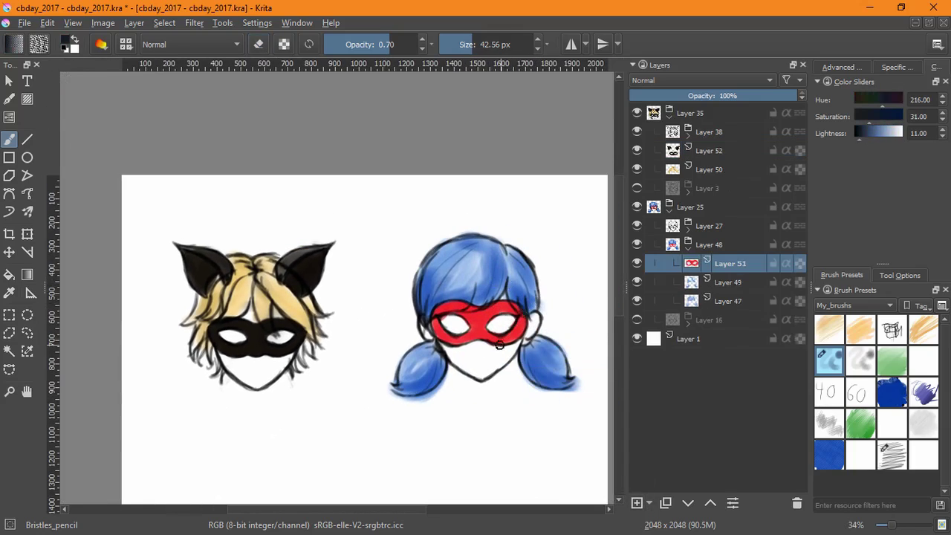
key("e")
left_click_drag(481, 364, 480, 324)
left_click_drag(480, 324, 451, 430)
left_click(637, 504)
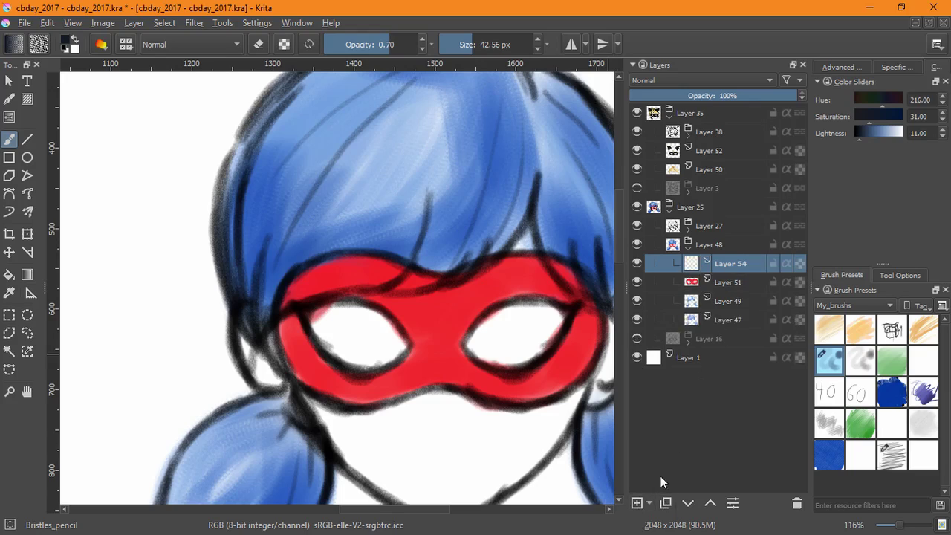
Step: Select the red mask's opaque pixels, add a transparency mask from them to the new layer above, and clear the selection
left_click(724, 282)
left_click(175, 23)
left_click(196, 216)
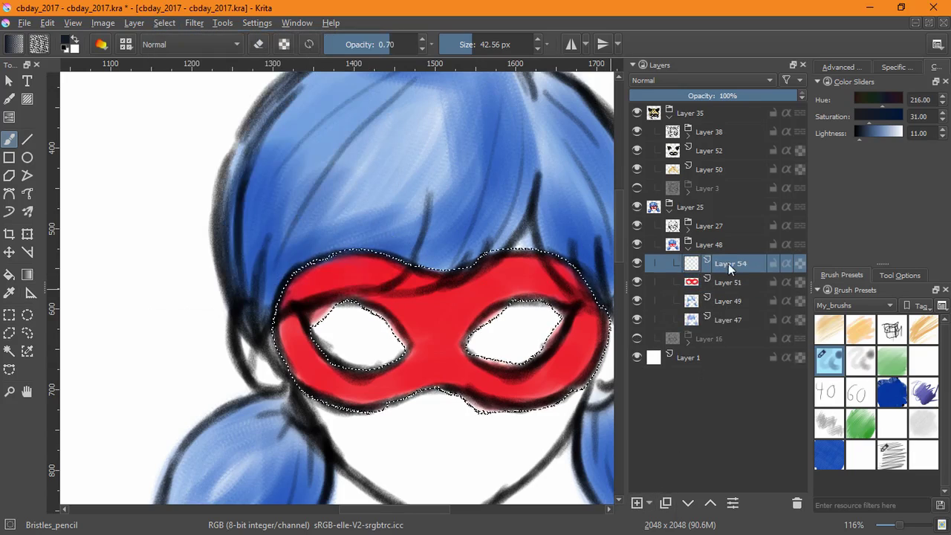
left_click(648, 503)
left_click(669, 488)
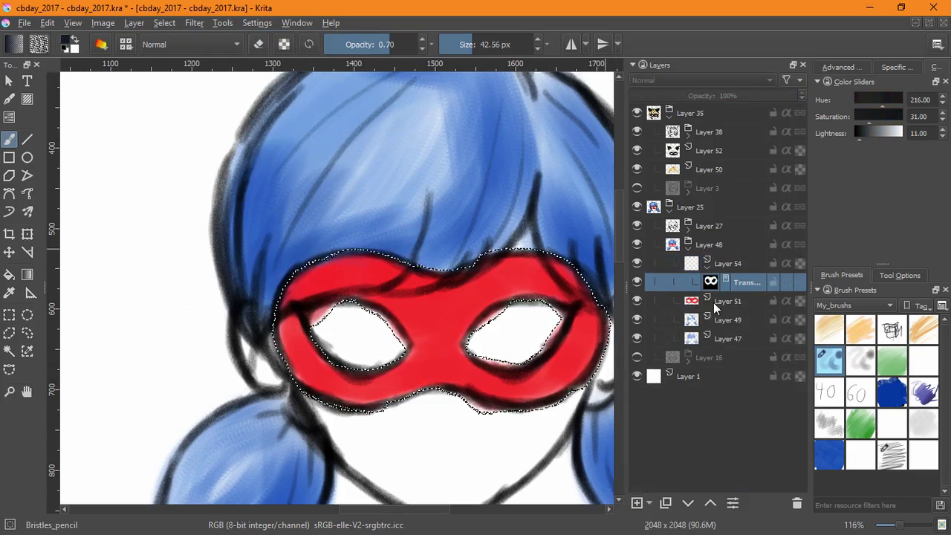
left_click(164, 23)
left_click(209, 63)
left_click(731, 264)
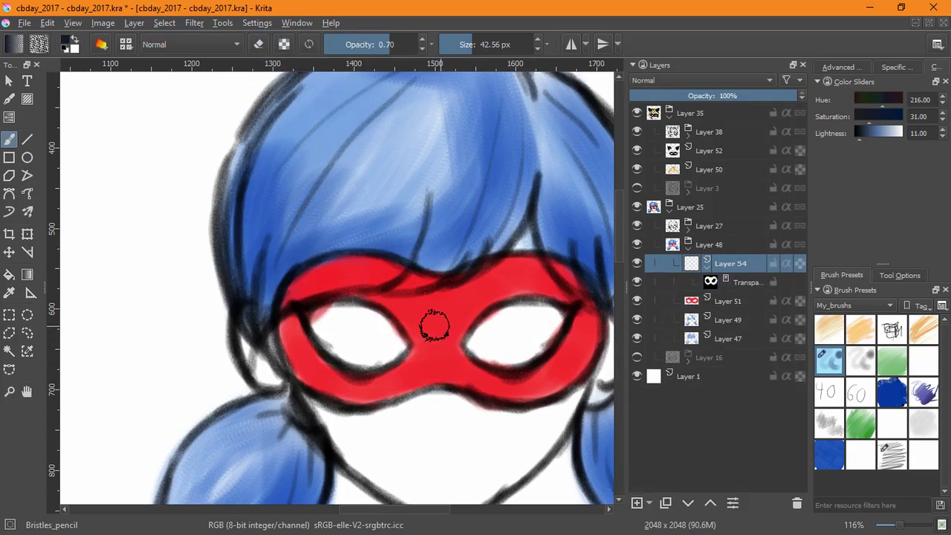
Step: Paint dark round spots on the red mask between the eyes, along the upper edge and at both lower corners
mouse_move(436, 325)
left_mouse_down()
mouse_move(446, 334)
mouse_move(436, 339)
mouse_move(436, 315)
left_mouse_up()
key("ctrl+z")
key("ctrl+z")
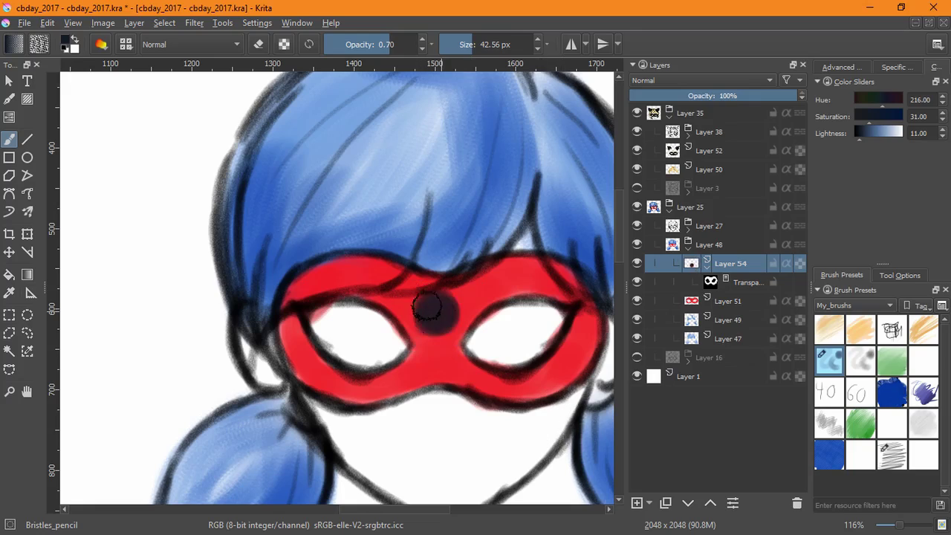
left_click_drag(513, 269, 492, 277)
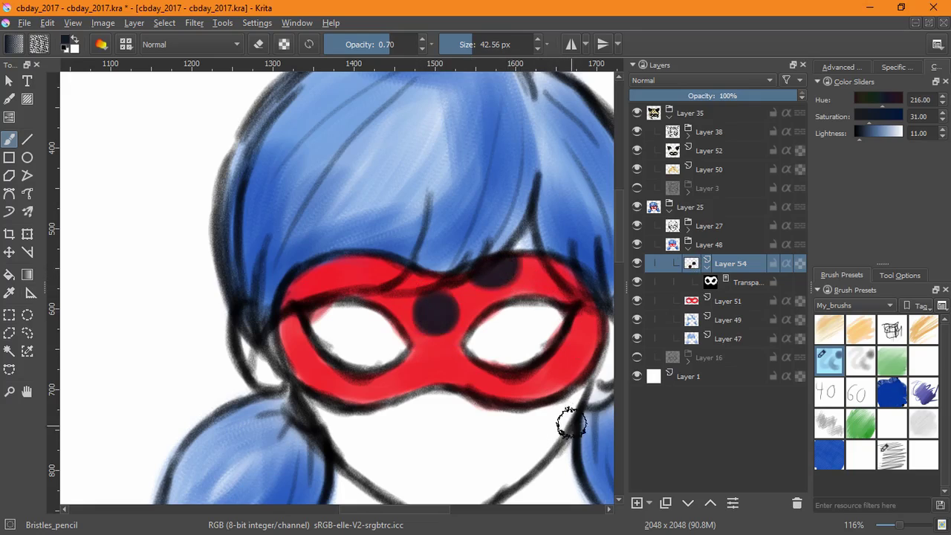
left_click_drag(538, 392, 533, 408)
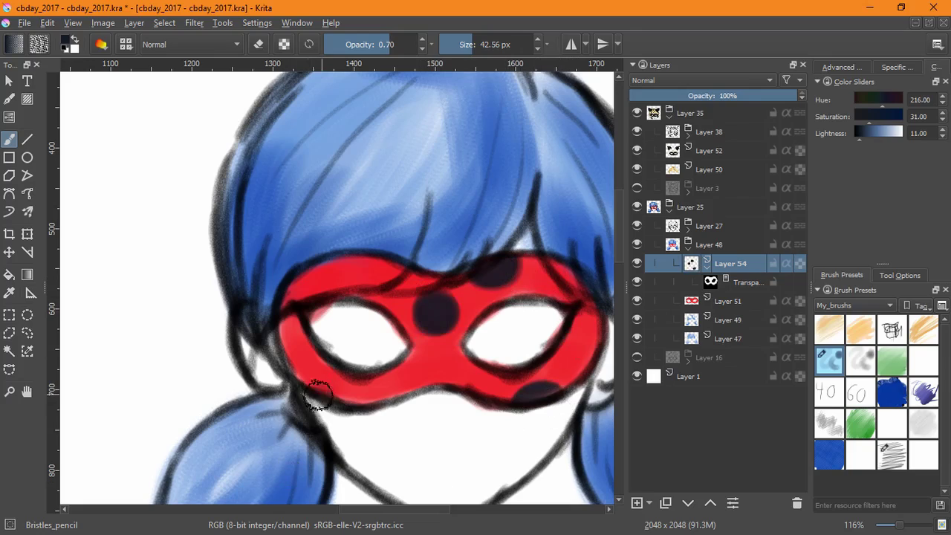
left_click_drag(312, 386, 334, 408)
left_click_drag(312, 263, 315, 265)
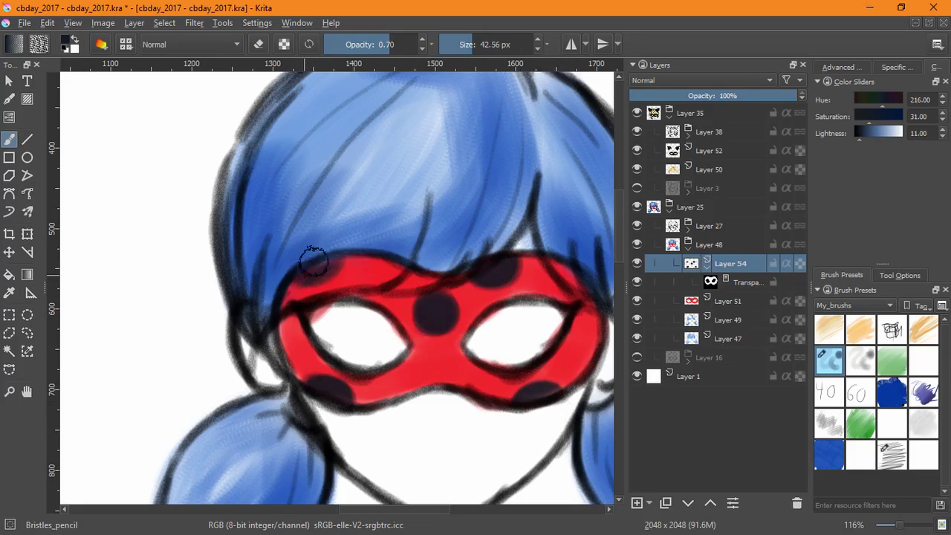
Step: Replace the spot at the red mask's upper-left corner with one closer to the centre, and trim the upper-right spot
left_click_drag(454, 441, 386, 416)
key("ctrl+z")
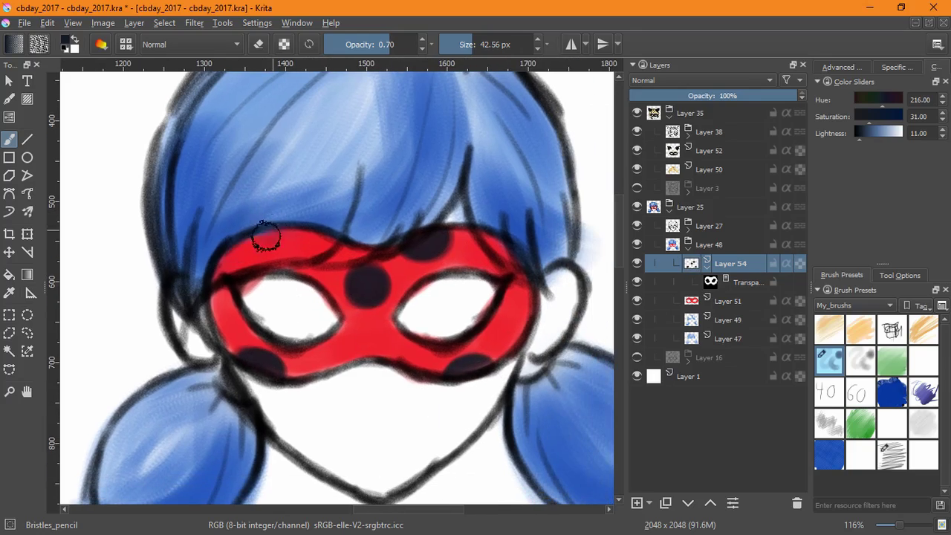
mouse_move(267, 237)
left_mouse_down()
mouse_move(305, 225)
mouse_move(312, 236)
left_mouse_up()
key("ctrl+z")
key("e")
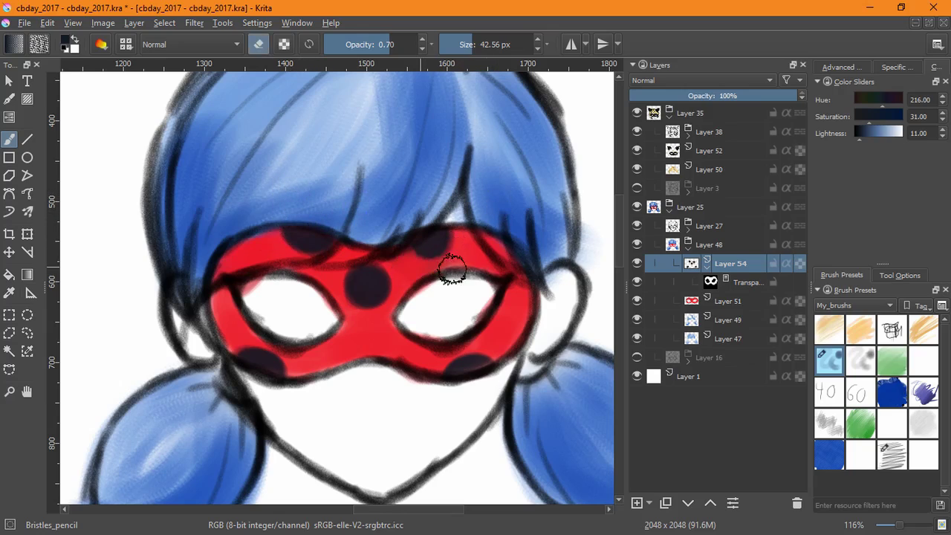
key("e")
scroll(541, 353, "down", 5)
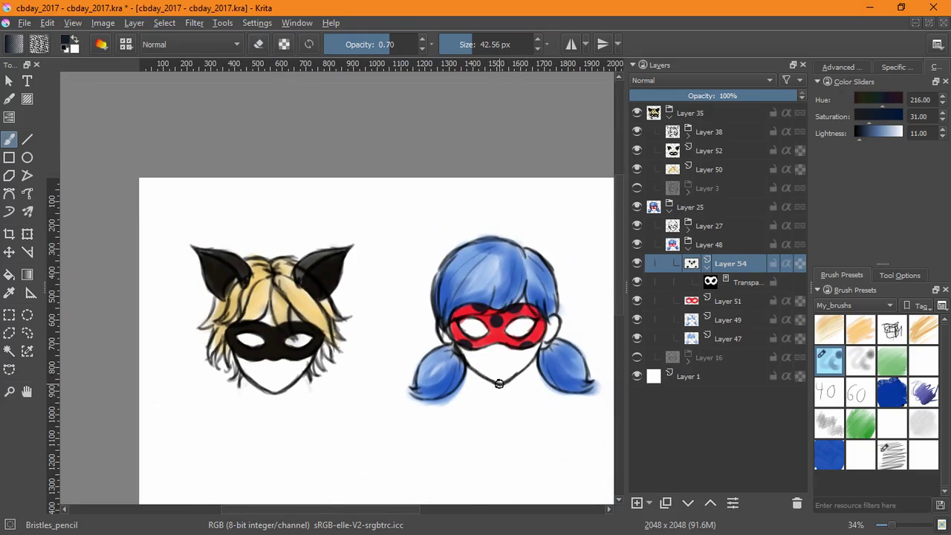
Step: Group the two blue hair layers and add a transparency mask to the new group
left_click(713, 338)
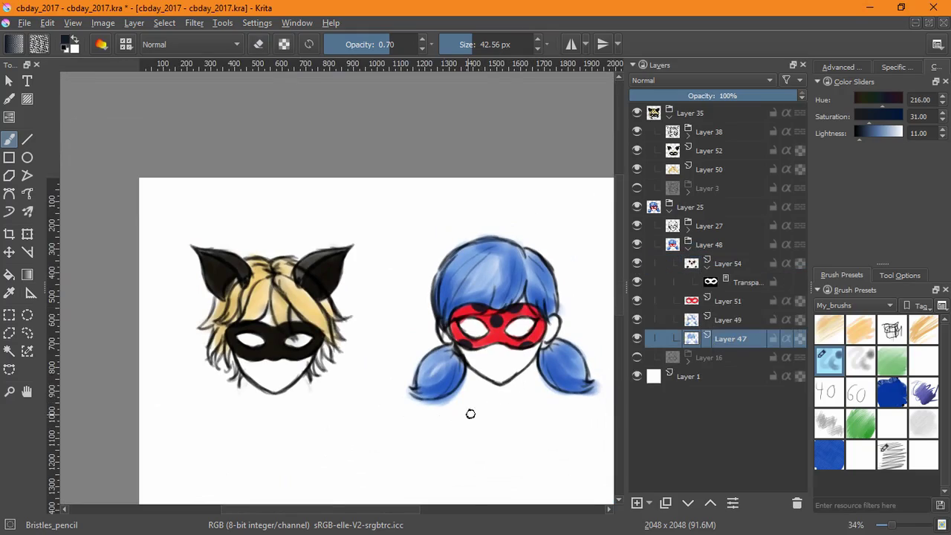
left_click(736, 319, "shift")
key("ctrl+g")
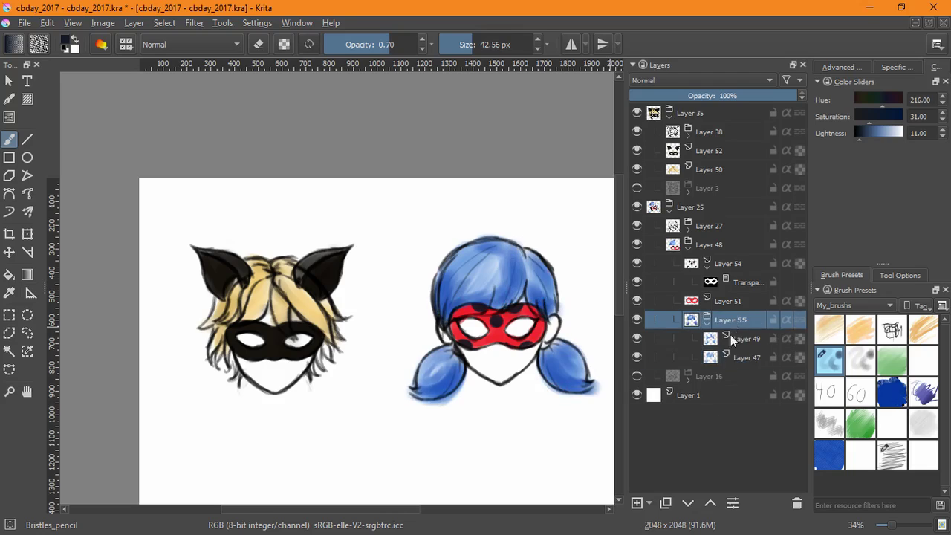
left_click(649, 503)
left_click(683, 478)
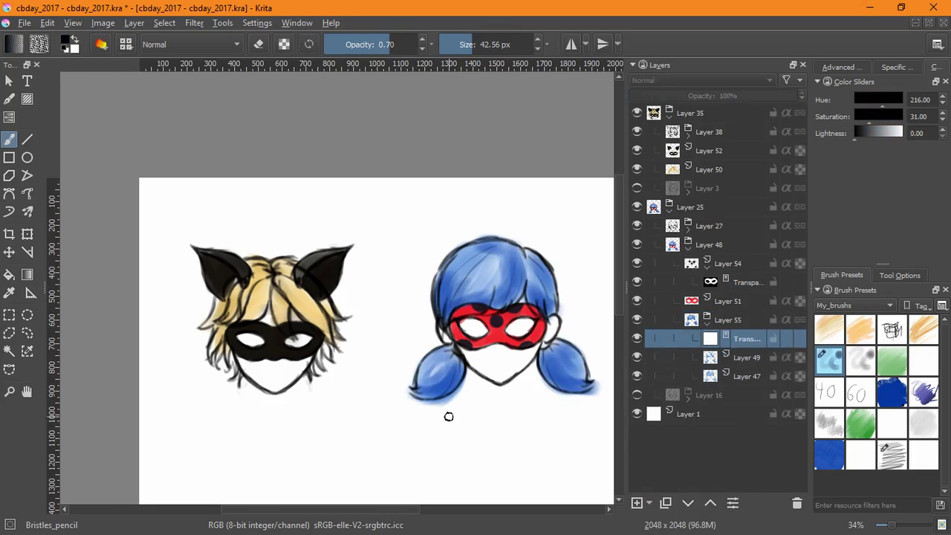
Step: Paint black on the hair group's transparency mask to hide the blue spill outside the hair and pigtail outlines
scroll(448, 416, "up", 5)
left_click_drag(513, 325, 369, 378)
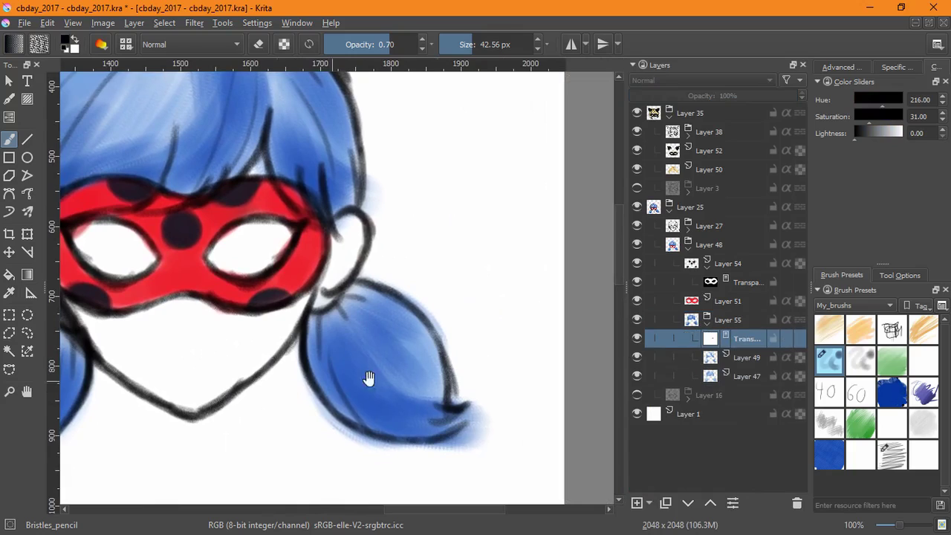
mouse_move(431, 461)
left_mouse_down()
mouse_move(498, 422)
mouse_move(438, 457)
mouse_move(315, 420)
left_mouse_up()
left_click_drag(297, 163, 420, 374)
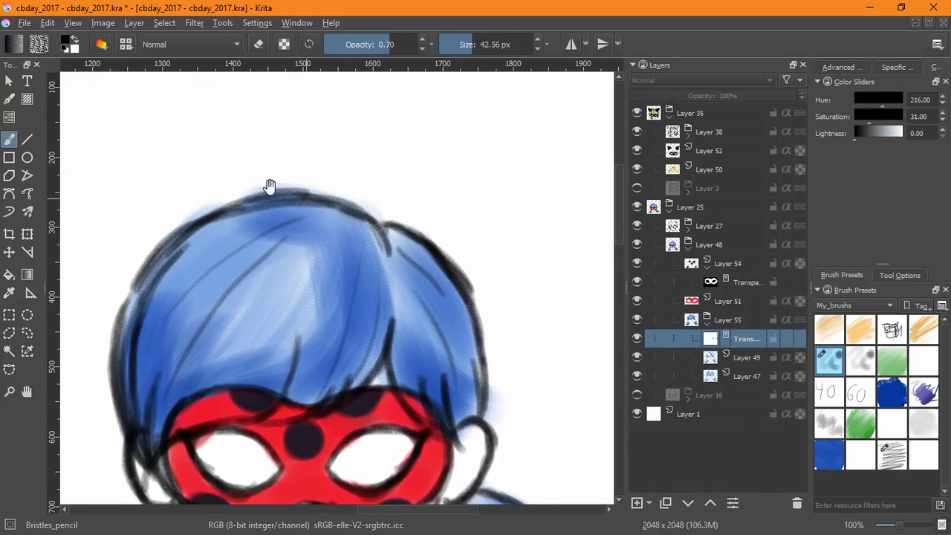
left_click_drag(334, 190, 188, 217)
left_click_drag(388, 278, 275, 339)
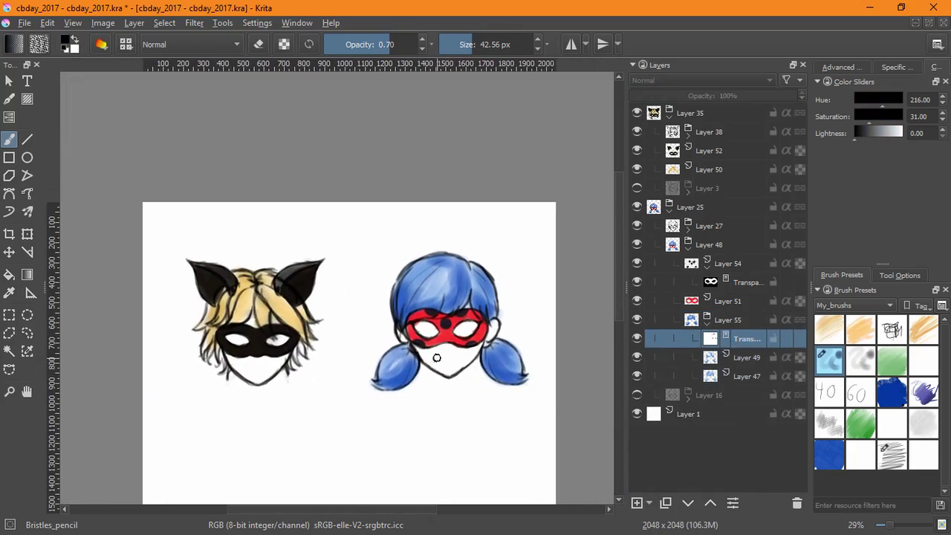
Step: Collapse the layer groups of both heads and add a new layer directly above the white background layer
left_click(687, 249)
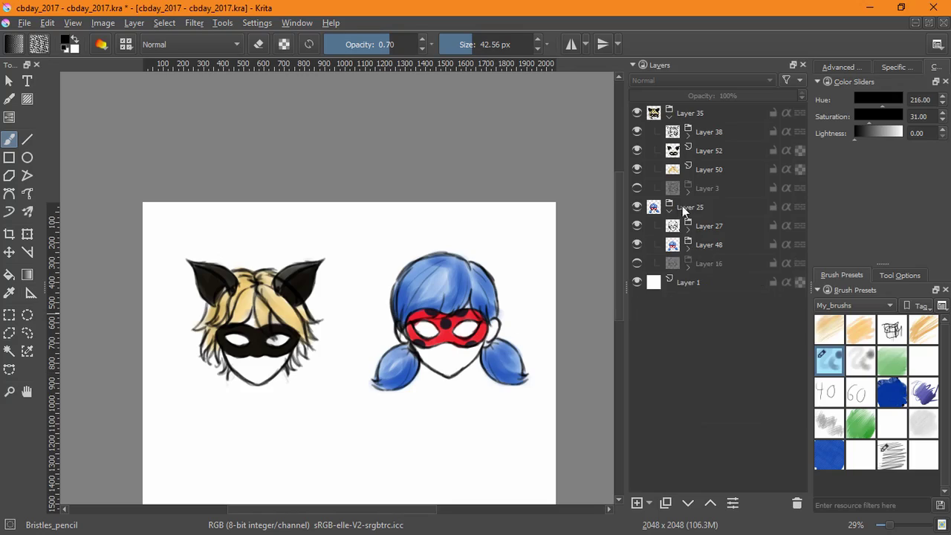
left_click(670, 211)
left_click(670, 116)
left_click(698, 151)
left_click(637, 504)
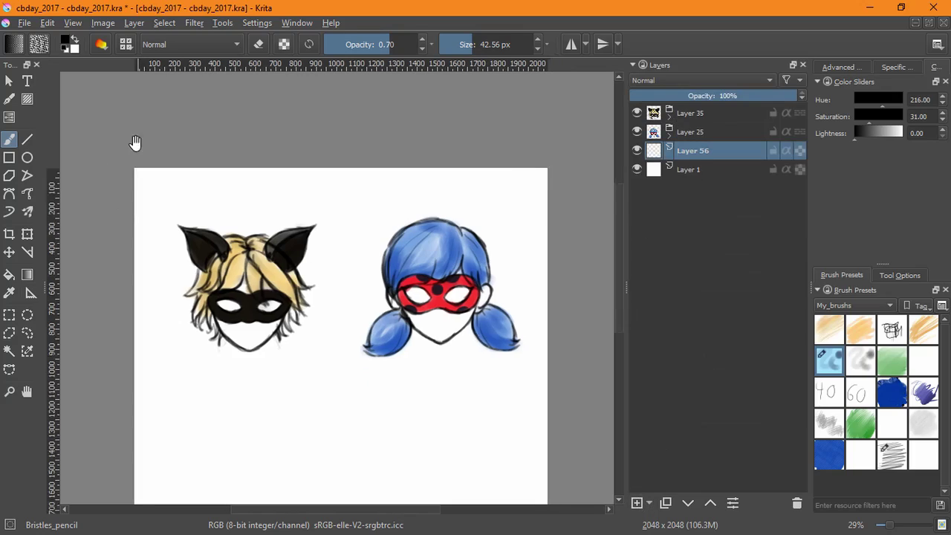
Step: Turn on wrap-around mode so the canvas repeats as a seamless tile
scroll(339, 297, "down", 2)
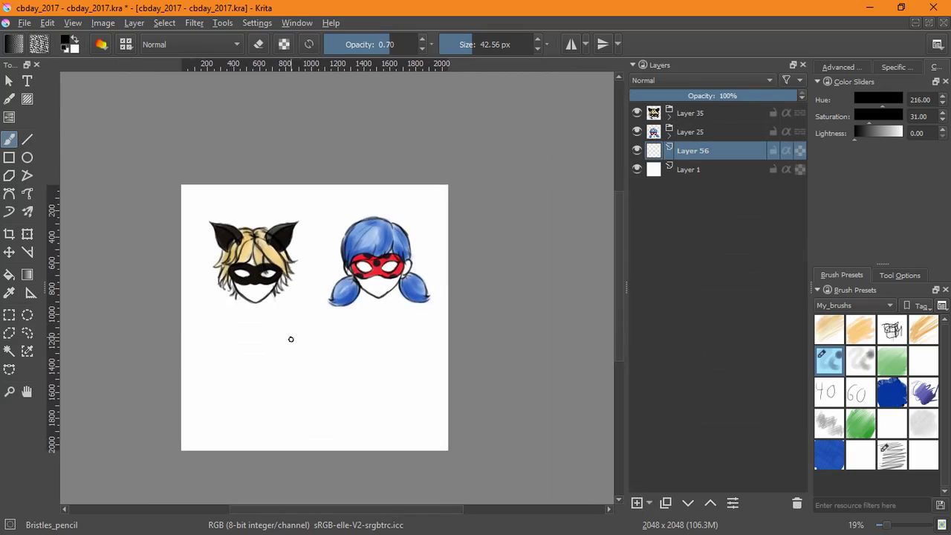
left_click(74, 22)
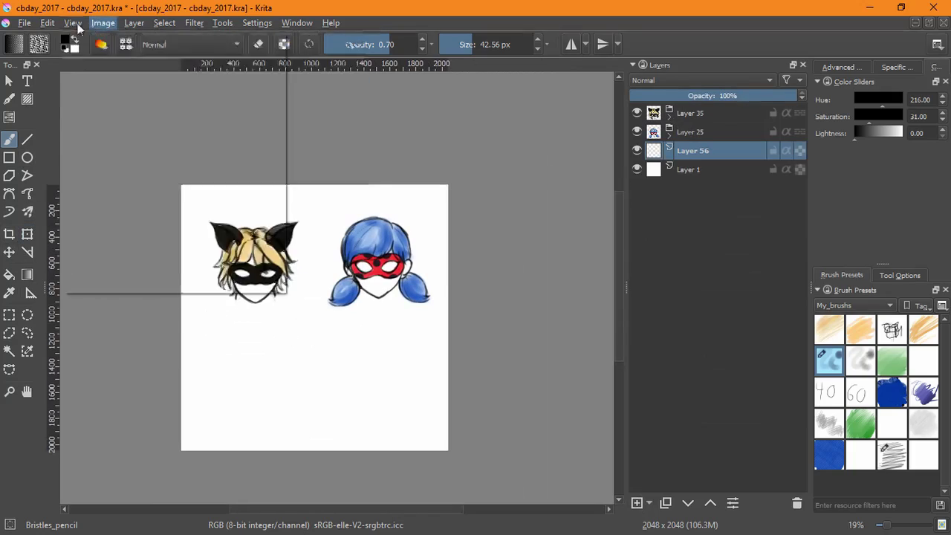
left_click(112, 69)
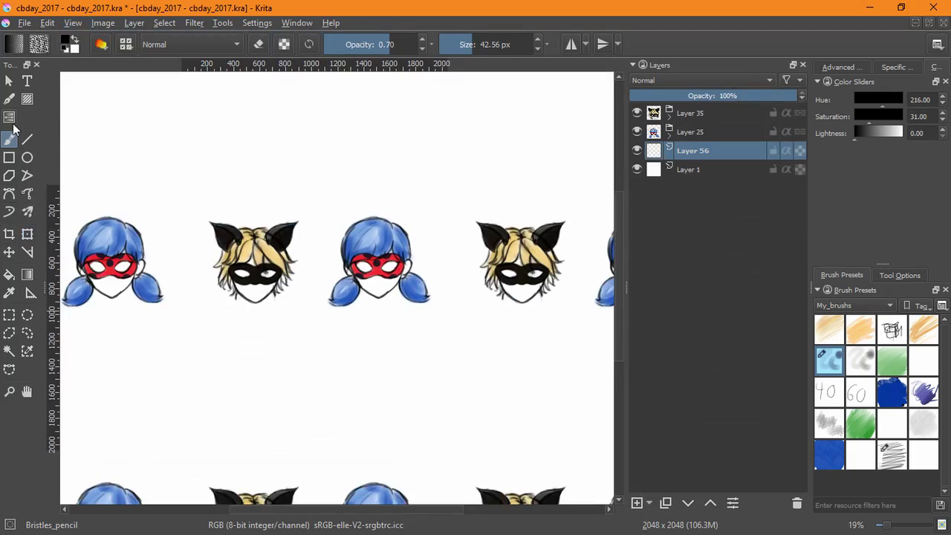
Step: Cover the background with diagonal red strokes behind the heads using a 232.01 px brush and the mask's red, and save the file
left_click_drag(406, 331, 451, 321, "shift")
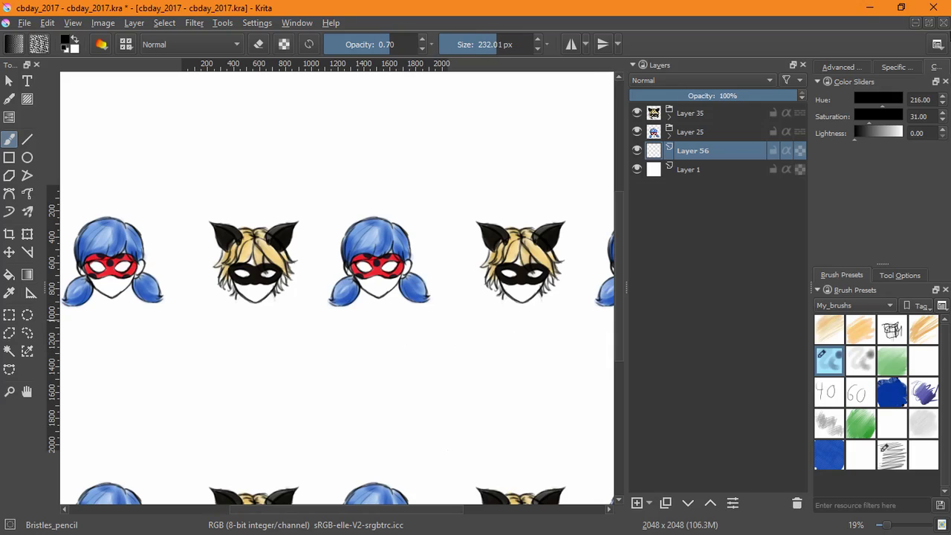
left_click(838, 67)
left_click(945, 128)
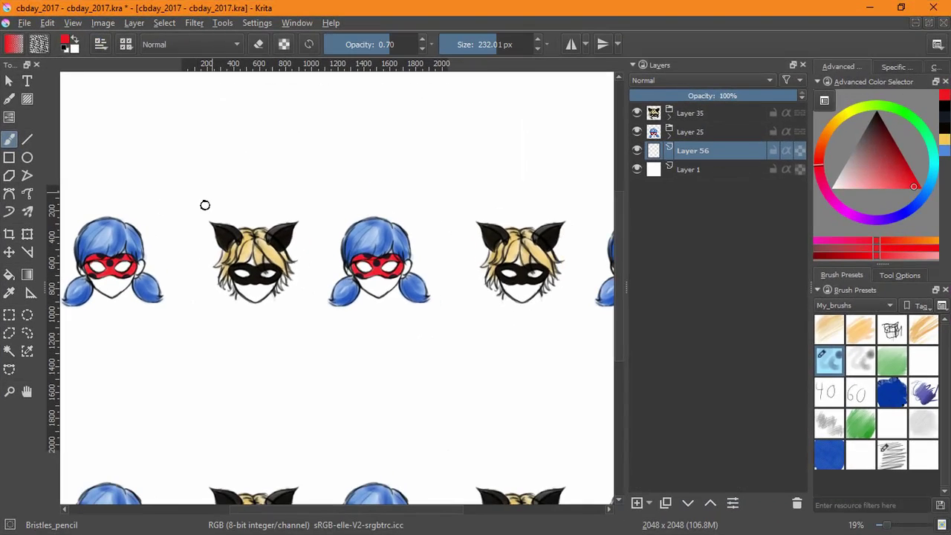
mouse_move(203, 203)
left_mouse_down()
mouse_move(220, 199)
mouse_move(317, 99)
mouse_move(327, 129)
mouse_move(317, 178)
mouse_move(203, 326)
mouse_move(233, 324)
mouse_move(297, 276)
mouse_move(422, 132)
mouse_move(387, 218)
mouse_move(272, 376)
mouse_move(450, 219)
mouse_move(448, 282)
mouse_move(353, 416)
mouse_move(352, 448)
mouse_move(513, 314)
mouse_move(542, 335)
mouse_move(513, 405)
mouse_move(531, 364)
mouse_move(397, 428)
mouse_move(183, 333)
mouse_move(234, 335)
mouse_move(422, 156)
mouse_move(236, 410)
mouse_move(389, 281)
mouse_move(241, 298)
mouse_move(471, 295)
mouse_move(552, 213)
mouse_move(446, 344)
left_mouse_up()
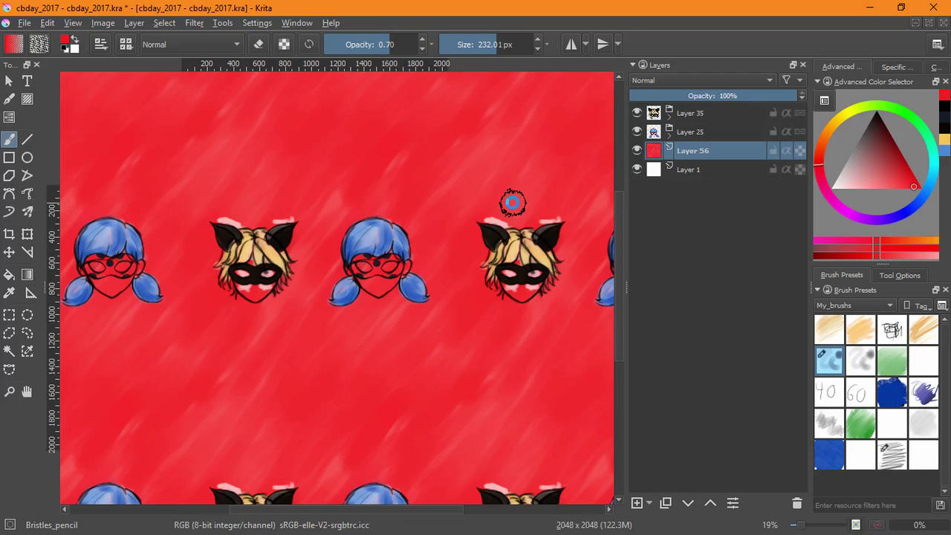
key("ctrl+s")
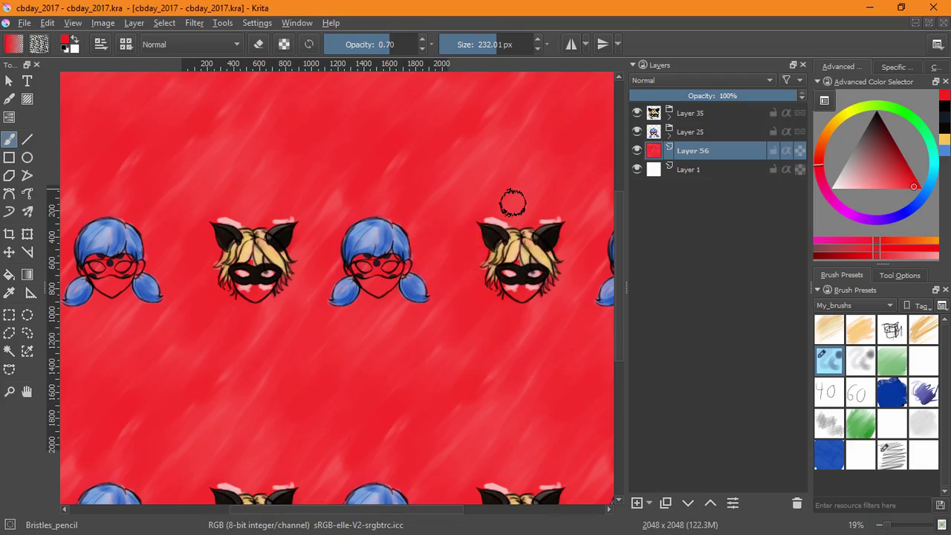
Step: Add a transparency mask to Layer 52, the black mask-and-ears layer in the cat-eared head's group
key("2")
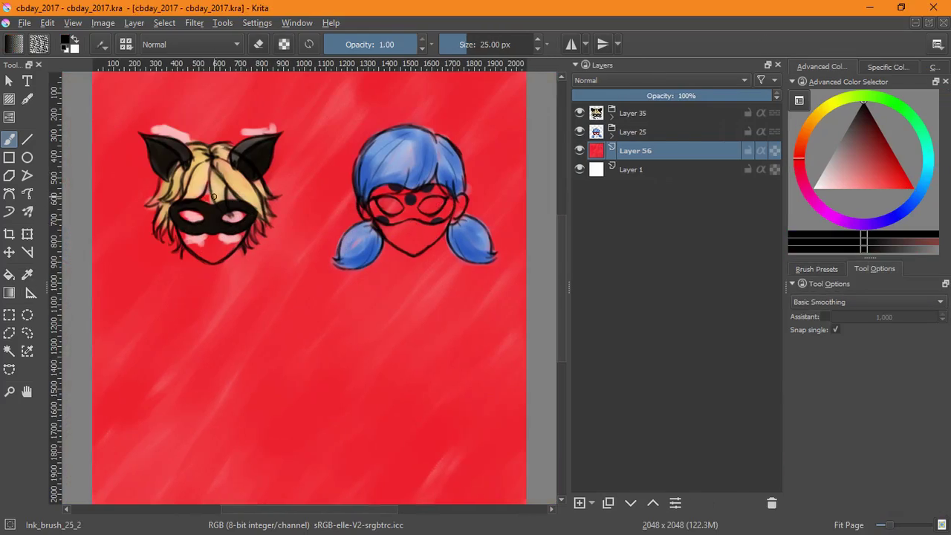
left_click(611, 116)
left_click(580, 150)
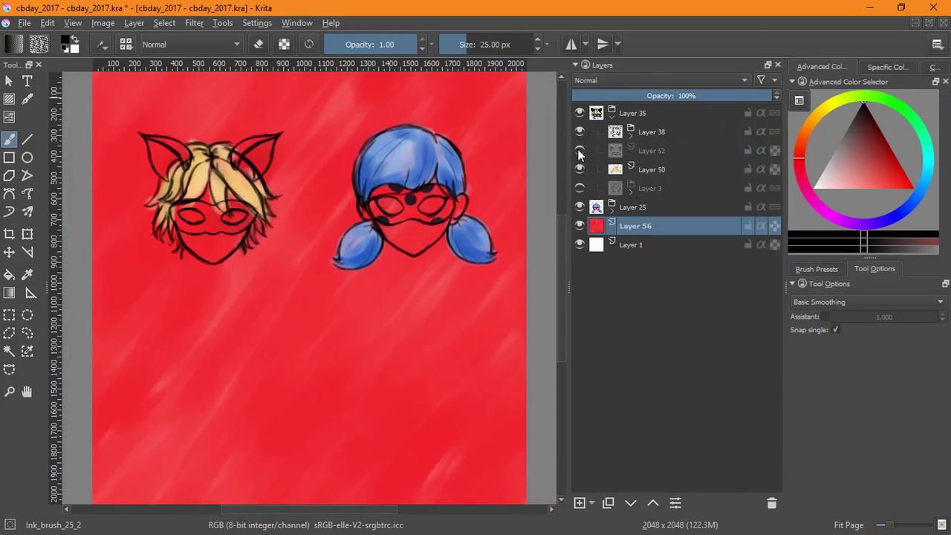
left_click(579, 150)
left_click(654, 150)
left_click(592, 504)
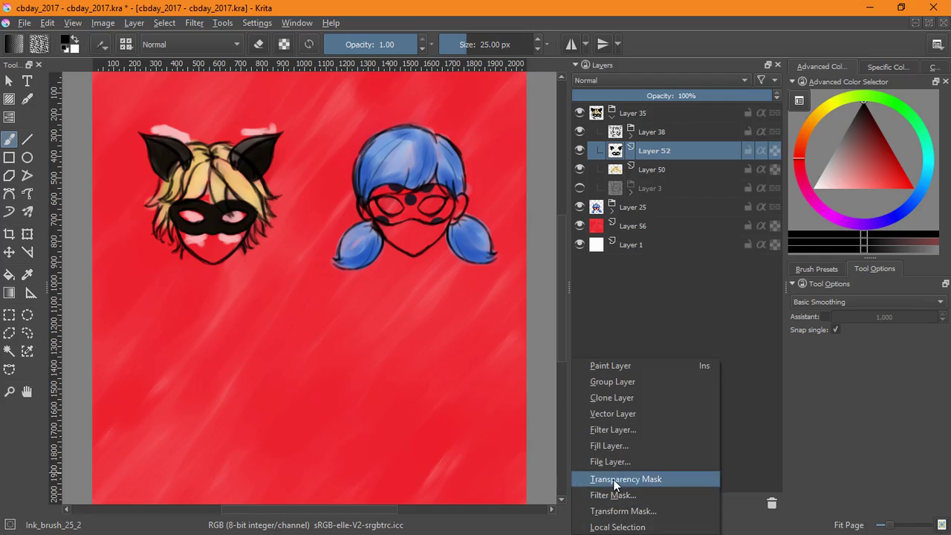
left_click(695, 479)
Step: Choose the Bristles_pencil brush and paint black on the transparency mask to hide the pale spill under the cat mask's left half
left_click(804, 270)
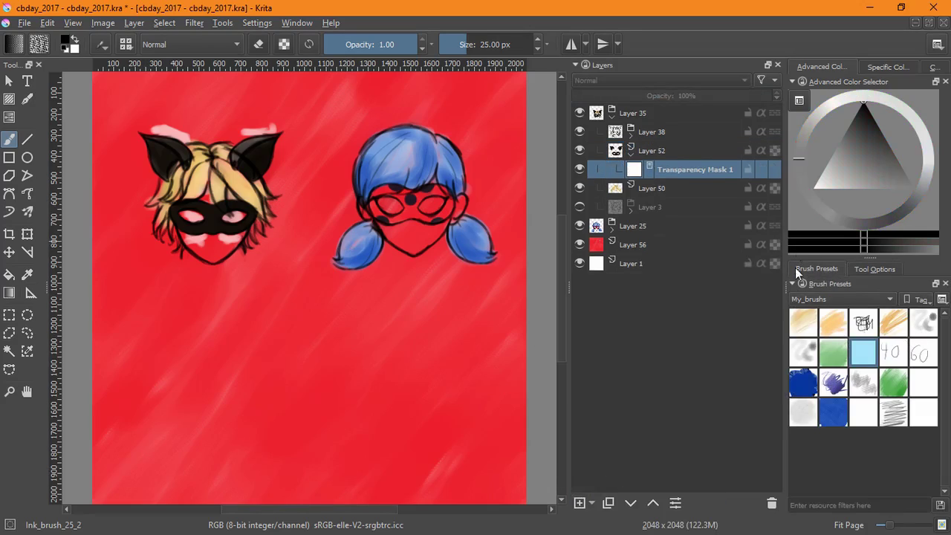
left_click_drag(785, 297, 858, 299)
left_click(832, 355)
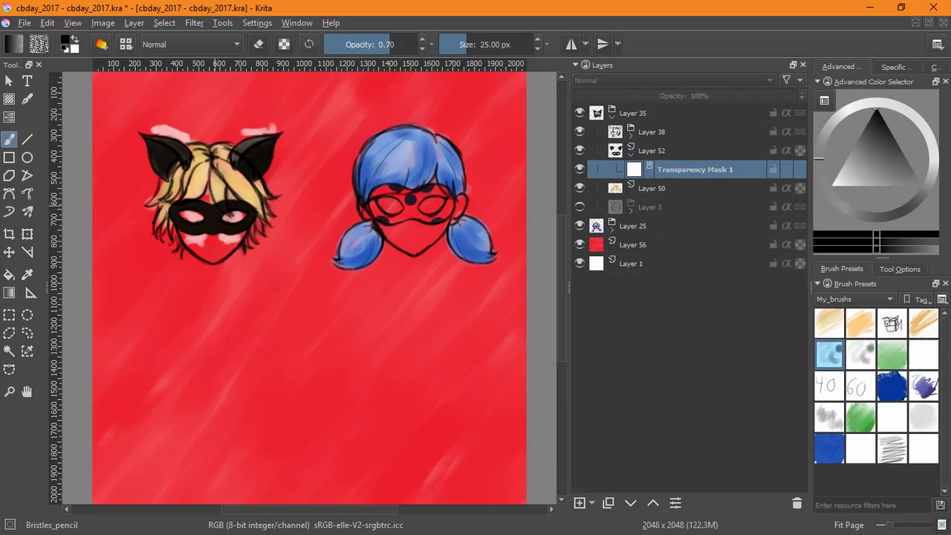
scroll(206, 240, "up", 4)
left_click_drag(228, 225, 266, 259)
left_click(862, 356)
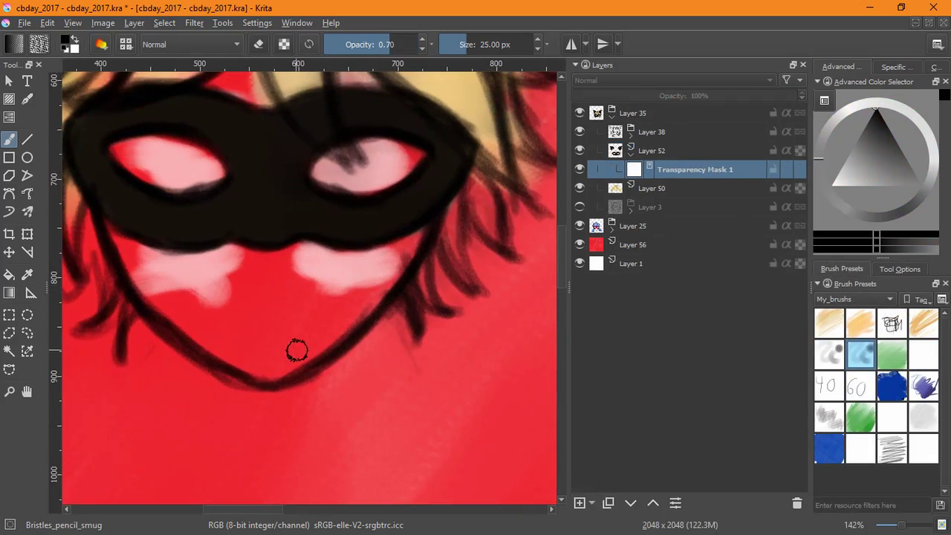
key("Page_Up")
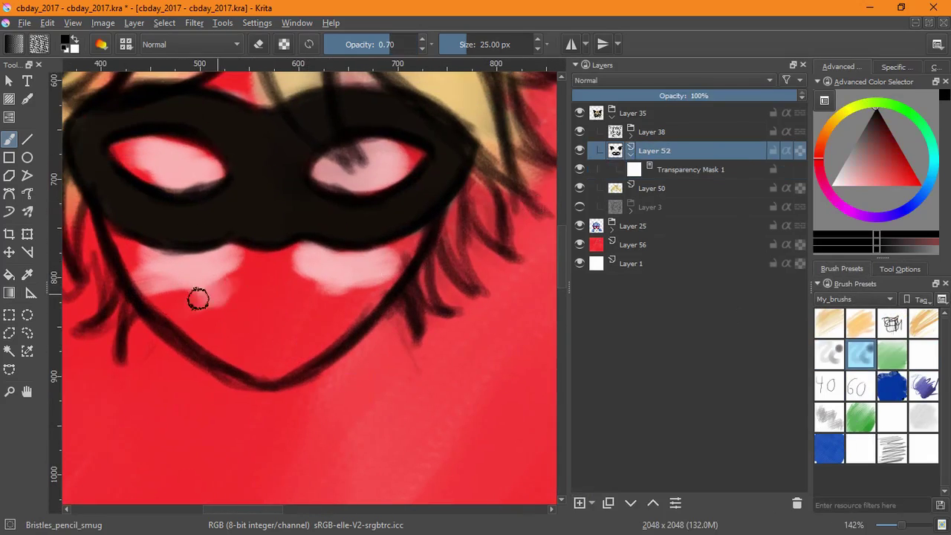
left_click(823, 361)
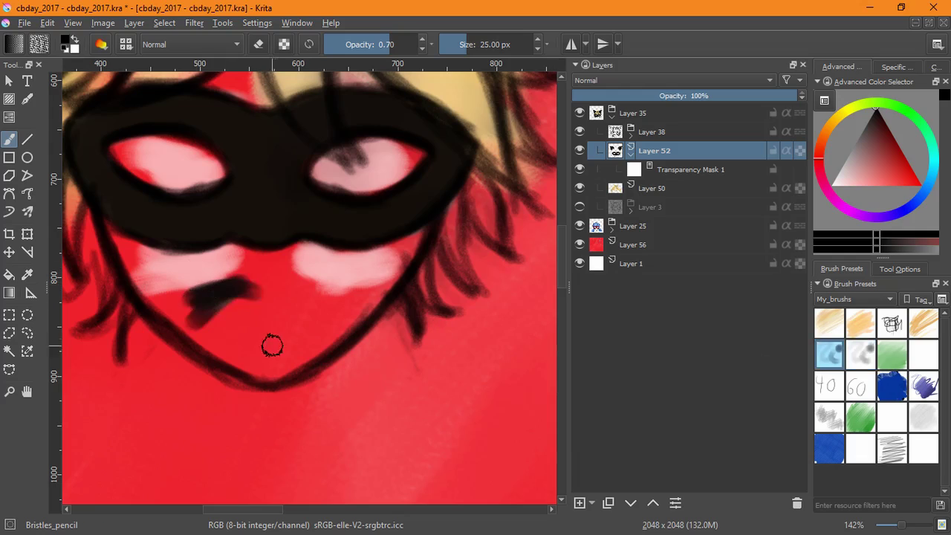
key("Page_Down")
mouse_move(242, 283)
left_mouse_down()
mouse_move(235, 299)
mouse_move(182, 312)
left_mouse_up()
scroll(185, 315, "up", 2)
left_click_drag(221, 307, 361, 414)
mouse_move(286, 350)
left_mouse_down()
mouse_move(217, 297)
mouse_move(316, 335)
mouse_move(329, 314)
left_mouse_up()
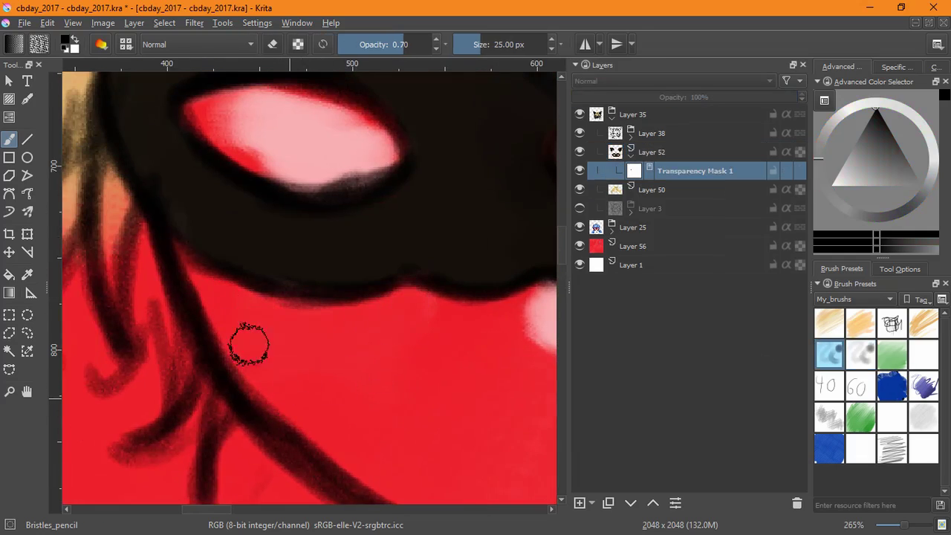
Step: Paint black on the transparency mask to hide the remaining pale spill on the cheeks and inside the left eye hole
left_click_drag(468, 353, 215, 369)
mouse_move(287, 339)
left_mouse_down()
mouse_move(321, 341)
mouse_move(314, 329)
mouse_move(448, 329)
mouse_move(274, 417)
mouse_move(372, 343)
mouse_move(400, 438)
left_mouse_up()
scroll(320, 347, "down", 3)
mouse_move(204, 316)
left_mouse_down()
mouse_move(257, 334)
mouse_move(234, 327)
left_mouse_up()
Step: Touch up the cat mask's left edge and hide the pale spill in the right eye hole and the gap between the bangs
key("e")
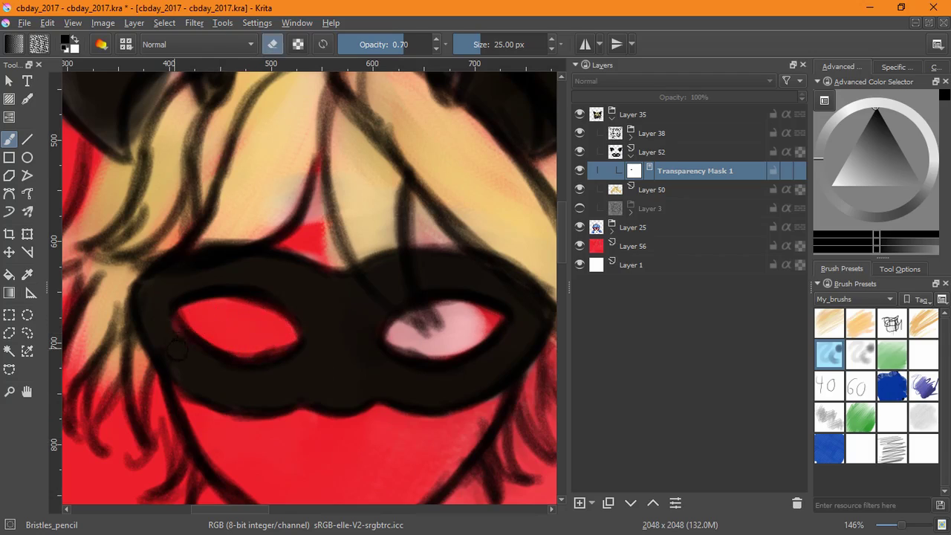
mouse_move(165, 321)
left_mouse_down()
mouse_move(178, 346)
mouse_move(180, 338)
left_mouse_up()
key("e")
key("x")
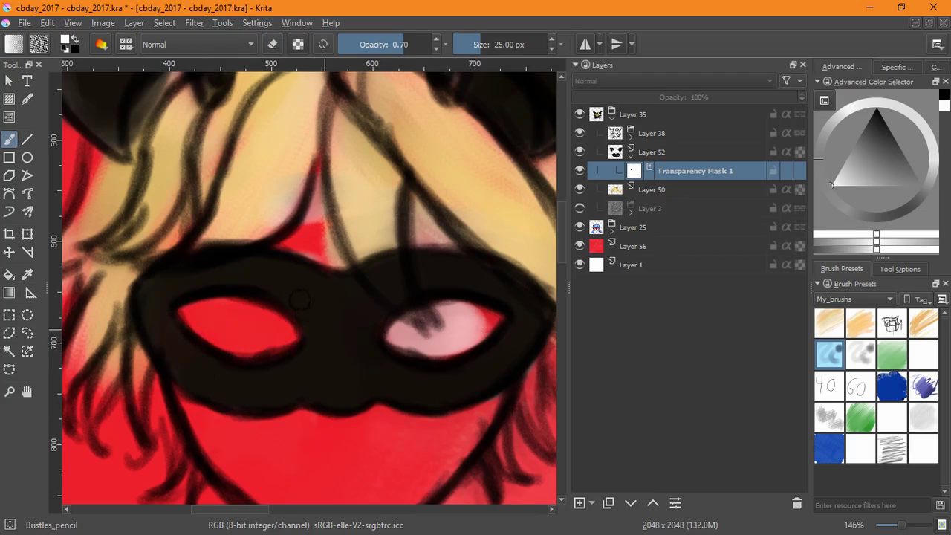
key("x")
mouse_move(446, 326)
left_mouse_down()
mouse_move(459, 323)
mouse_move(441, 346)
mouse_move(452, 339)
mouse_move(410, 341)
mouse_move(418, 329)
mouse_move(480, 321)
left_mouse_up()
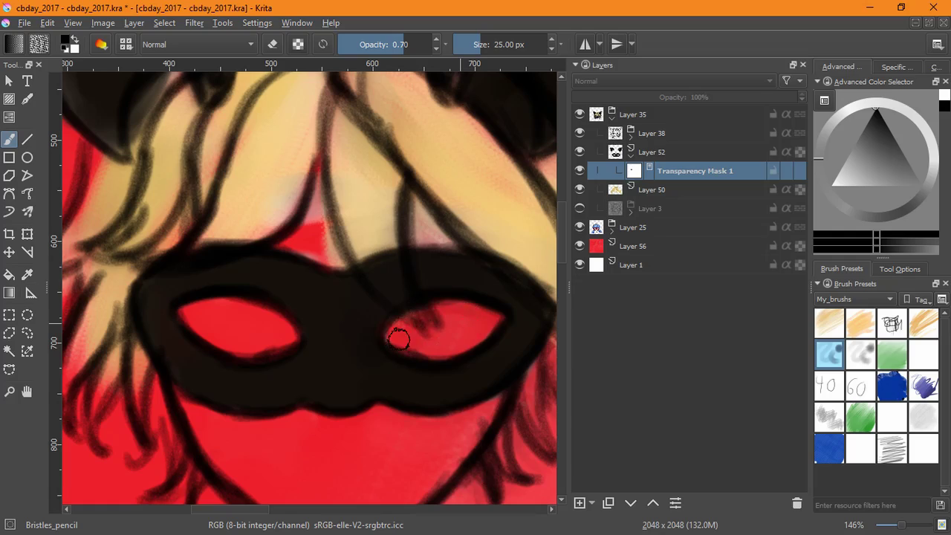
key("x")
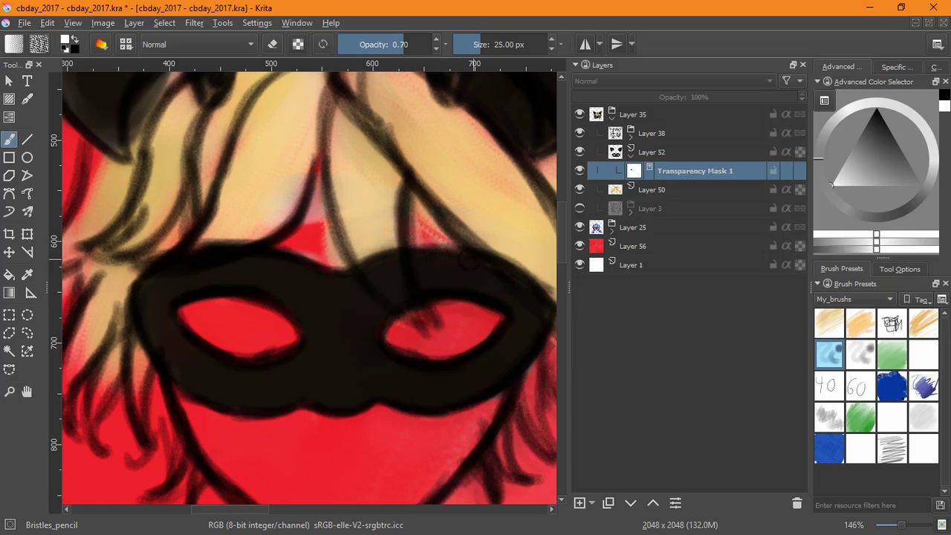
key("x")
Step: Paint black on the transparency mask to hide the pale patches above both cat ears
left_click_drag(316, 223, 320, 182)
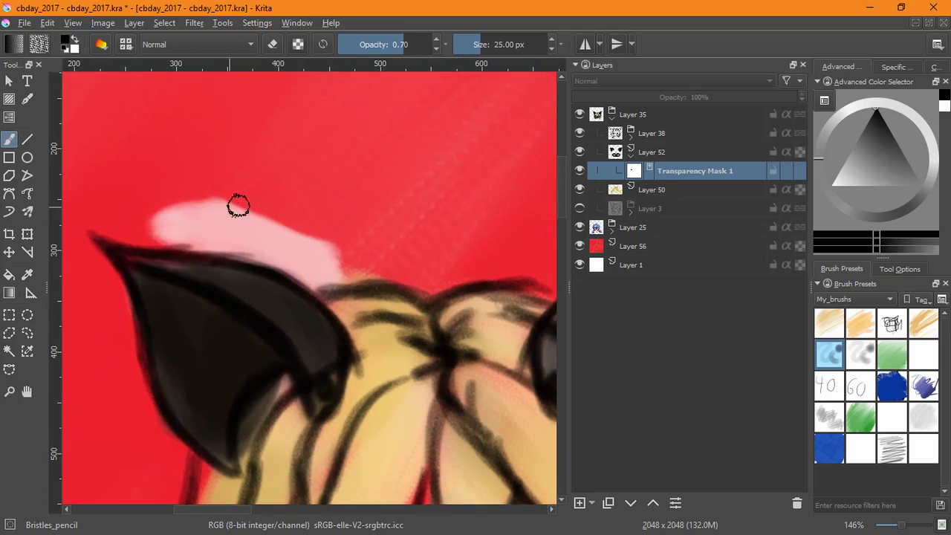
mouse_move(238, 205)
left_mouse_down()
mouse_move(323, 227)
mouse_move(237, 233)
mouse_move(283, 266)
mouse_move(135, 228)
left_mouse_up()
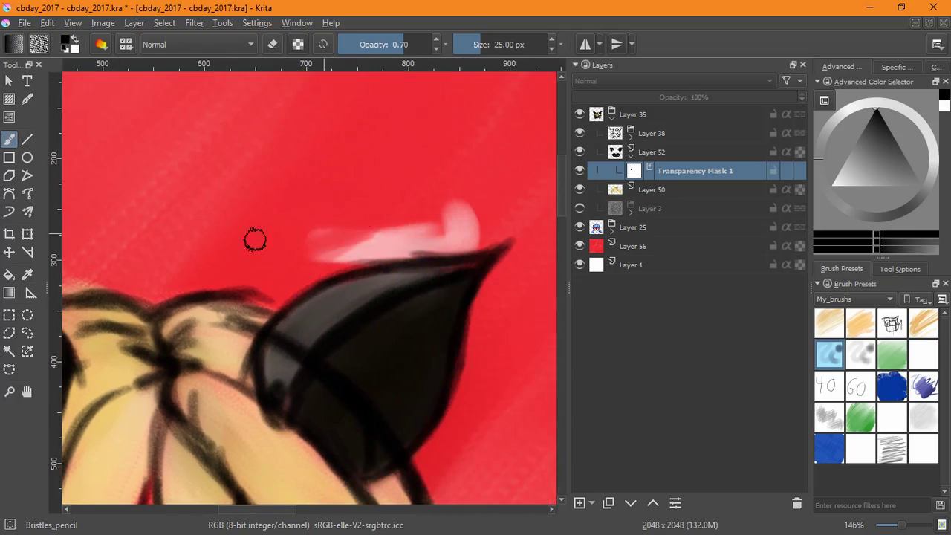
mouse_move(255, 238)
left_mouse_down()
mouse_move(340, 252)
mouse_move(471, 245)
mouse_move(483, 215)
left_mouse_up()
left_click_drag(342, 251, 317, 312)
Step: Add a new paint layer directly beneath the blond hair layer, Layer 50, in the cat-eared head's group
left_click(631, 156)
left_click(648, 194)
left_click(590, 502)
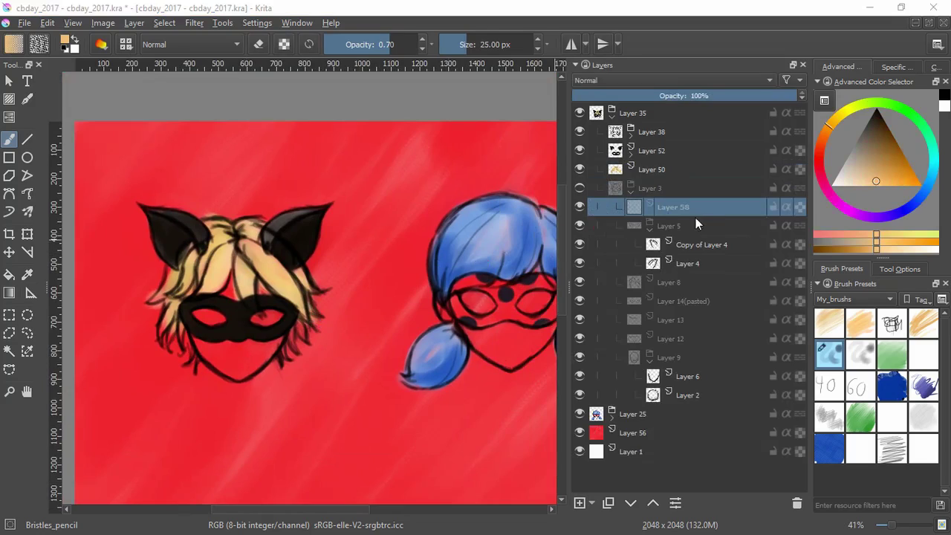
left_click(632, 191)
left_click(650, 171)
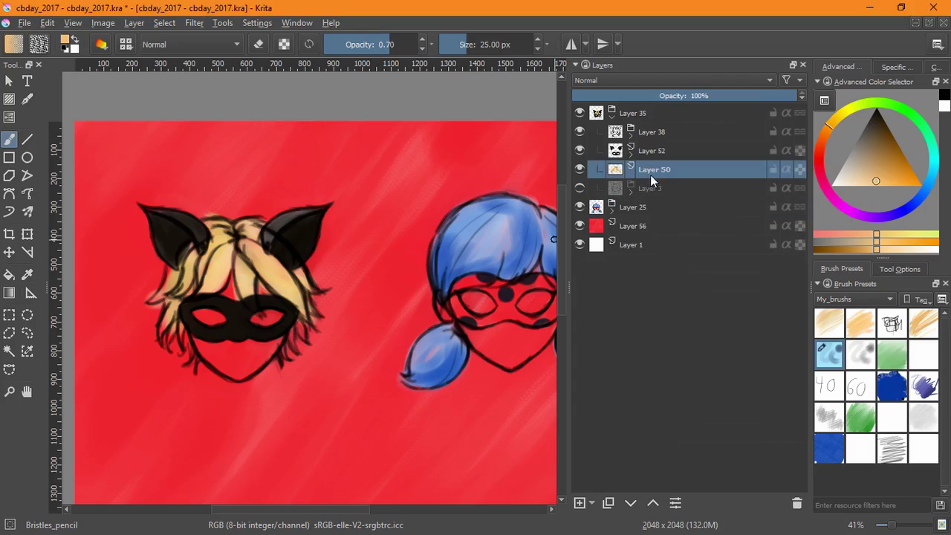
left_click(585, 504)
scroll(177, 300, "up", 5)
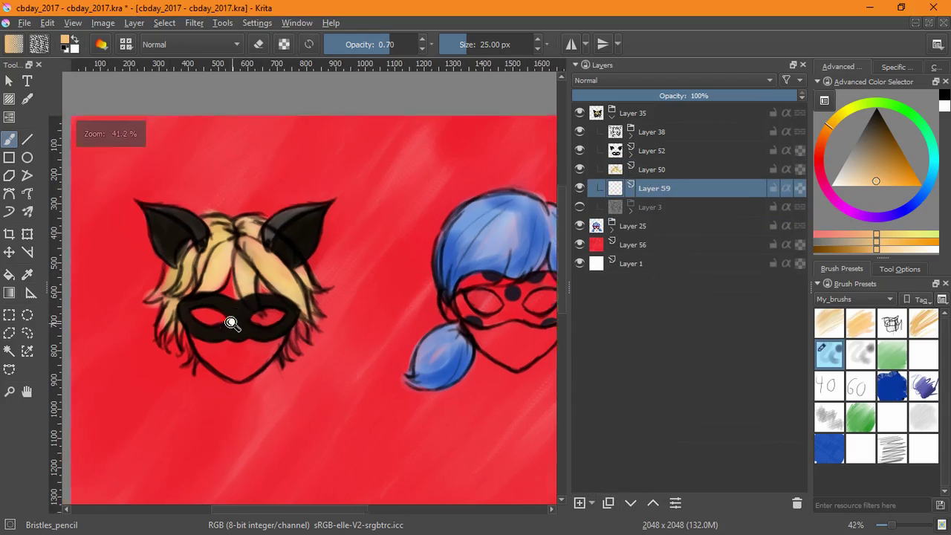
mouse_move(260, 349)
left_mouse_down()
mouse_move(240, 333)
mouse_move(290, 359)
left_mouse_up()
key("ctrl+z")
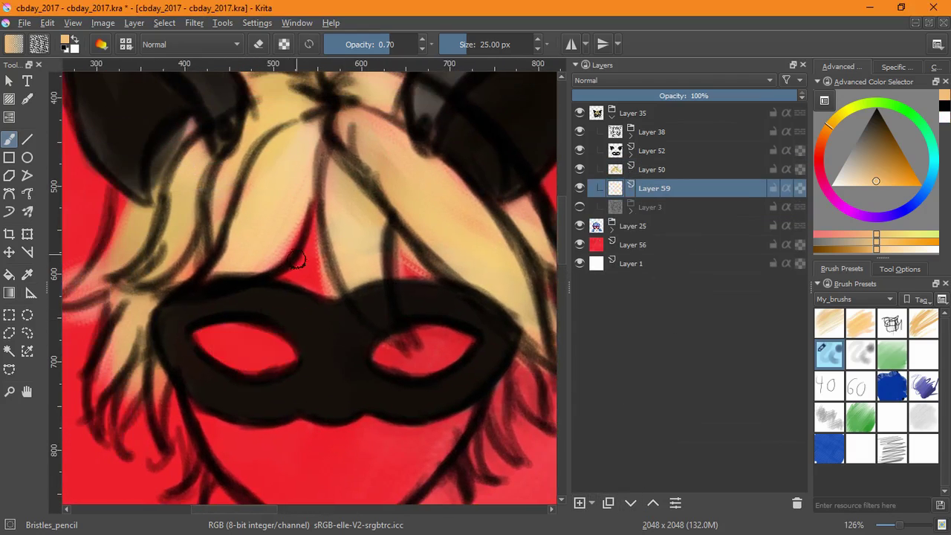
mouse_move(301, 260)
left_mouse_down()
mouse_move(314, 282)
mouse_move(428, 267)
left_mouse_up()
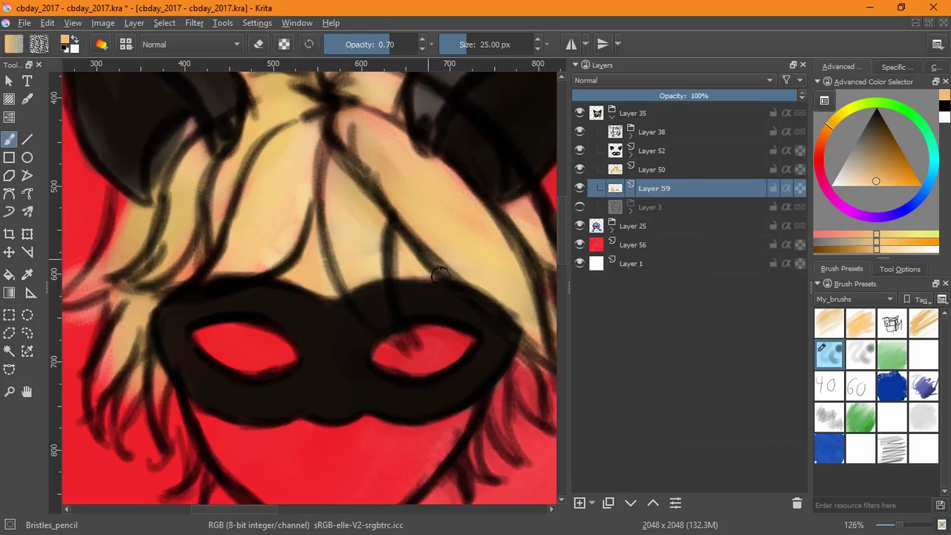
key("ctrl+z")
key("ctrl+z")
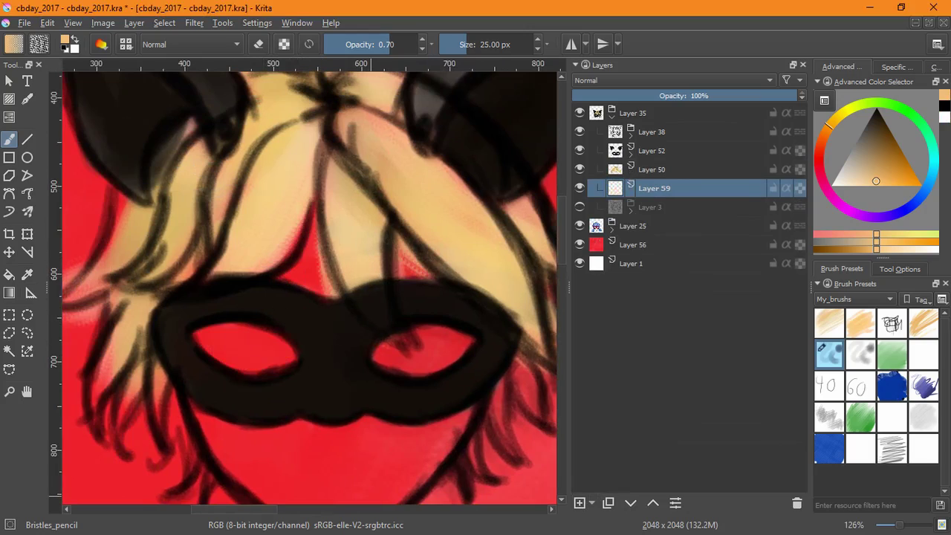
Step: Paint an orange skin base behind the blond bangs and hair, and fill the face below the mask with it
mouse_move(301, 201)
left_mouse_down()
mouse_move(319, 282)
mouse_move(361, 254)
mouse_move(423, 267)
left_mouse_up()
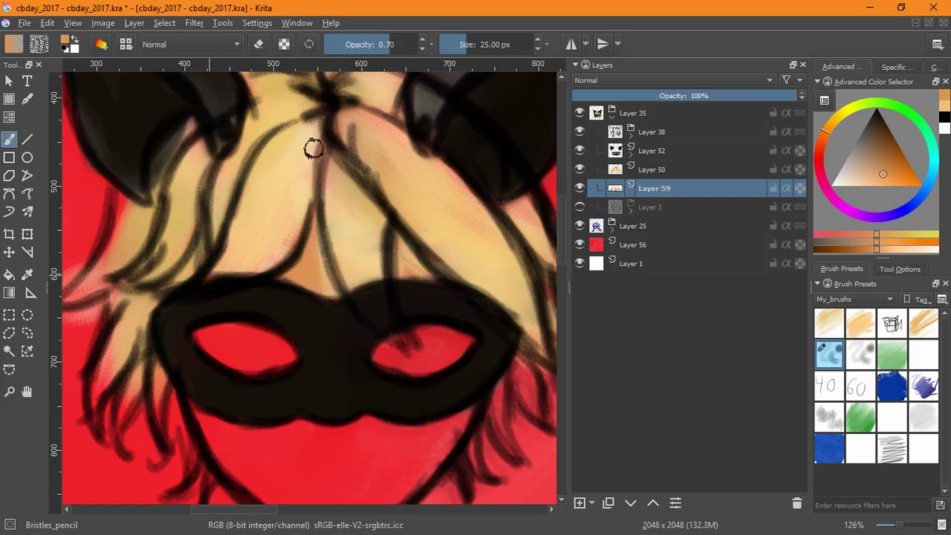
mouse_move(313, 149)
left_mouse_down()
mouse_move(394, 141)
mouse_move(419, 166)
mouse_move(465, 260)
mouse_move(534, 235)
left_mouse_up()
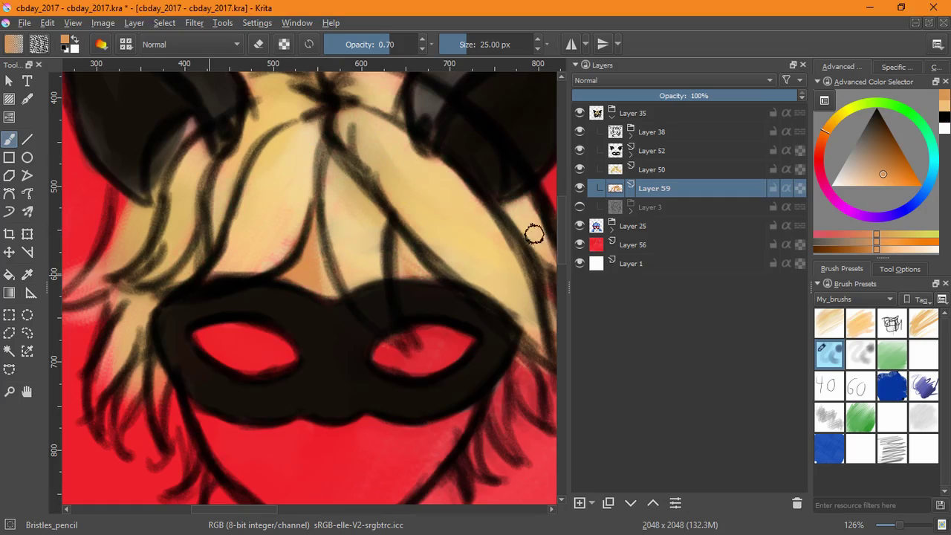
left_click_drag(420, 240, 449, 366)
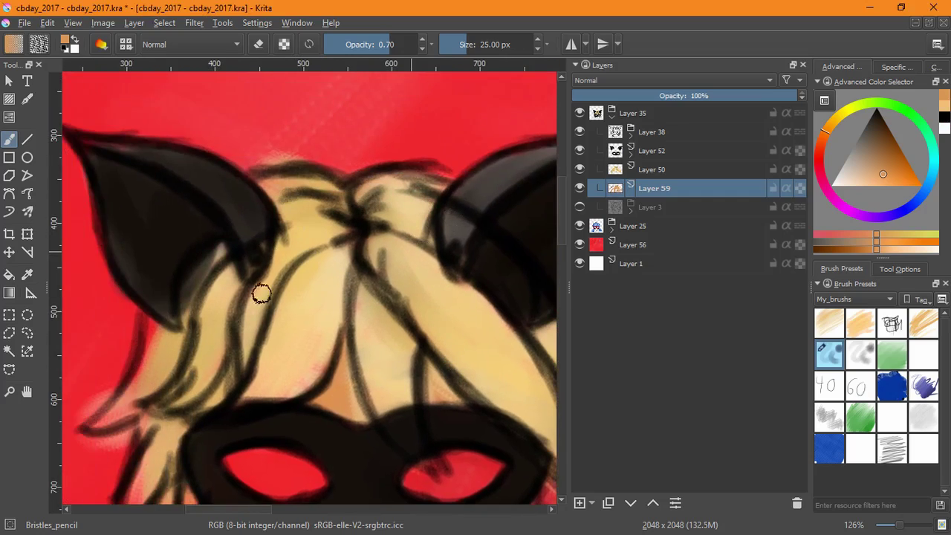
scroll(334, 276, "down", 5)
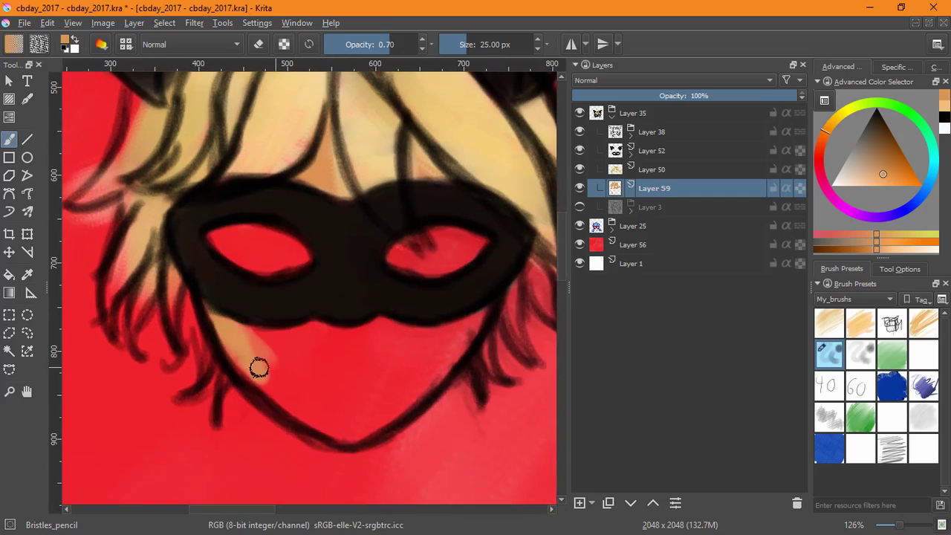
mouse_move(258, 367)
left_mouse_down()
mouse_move(310, 416)
mouse_move(374, 406)
mouse_move(367, 418)
mouse_move(393, 414)
mouse_move(419, 348)
mouse_move(365, 323)
mouse_move(388, 354)
mouse_move(341, 367)
mouse_move(325, 395)
mouse_move(357, 373)
left_mouse_up()
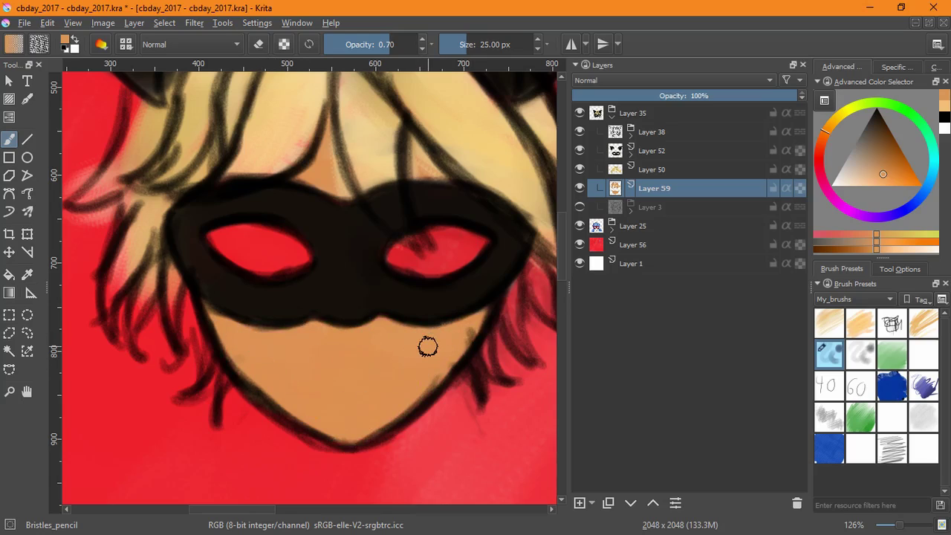
Step: Blend a lighter orange over the lower face with a 74.01 px brush and shade its edge with the darker orange
left_click(363, 136)
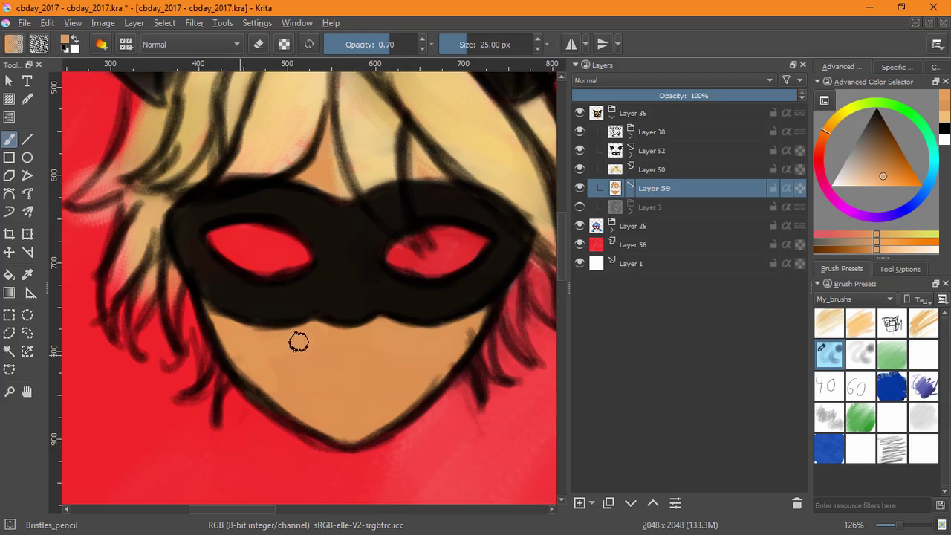
mouse_move(369, 408)
left_mouse_down()
mouse_move(372, 441)
mouse_move(431, 441)
mouse_move(308, 414)
mouse_move(354, 379)
left_mouse_up()
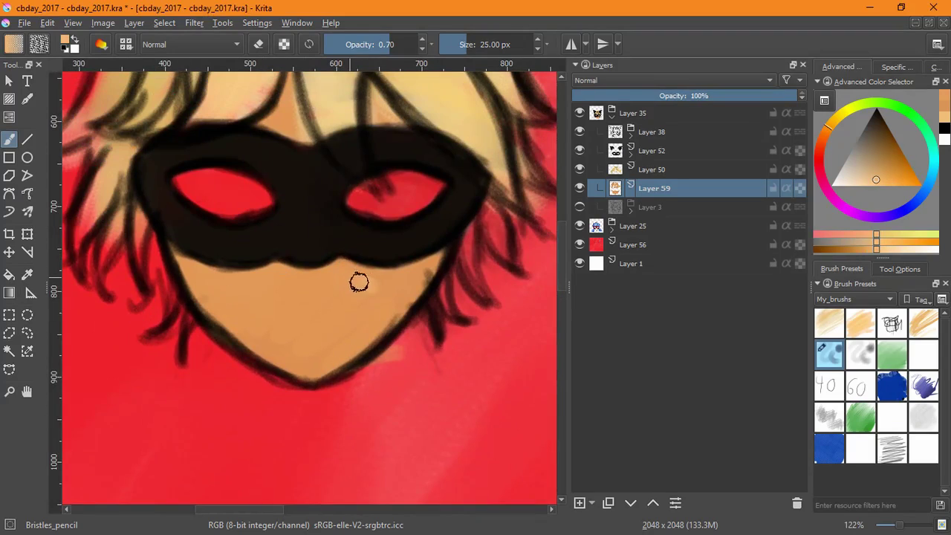
mouse_move(359, 280)
left_mouse_down()
mouse_move(396, 314)
mouse_move(340, 298)
mouse_move(363, 298)
mouse_move(305, 345)
mouse_move(278, 297)
mouse_move(327, 350)
mouse_move(301, 358)
left_mouse_up()
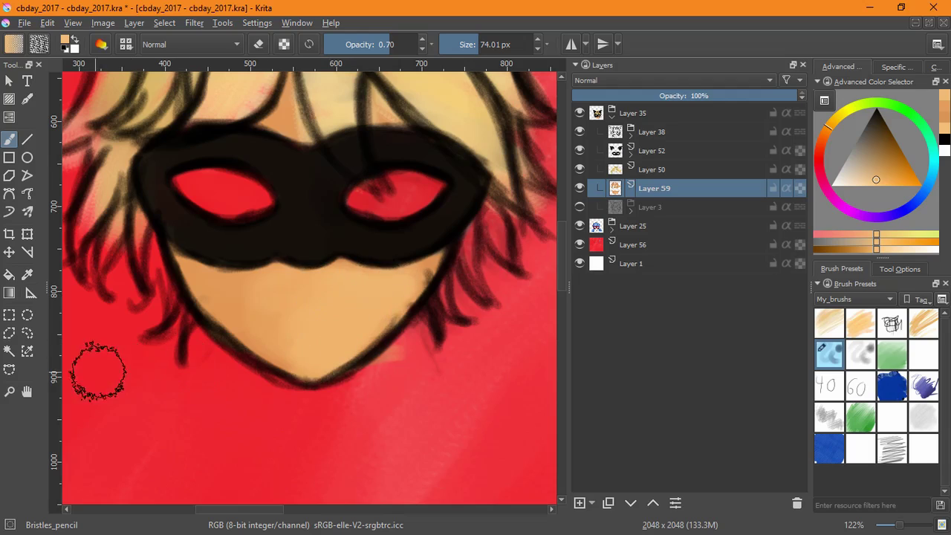
left_click_drag(396, 312, 401, 388, "ctrl")
left_click_drag(420, 346, 460, 283, "ctrl")
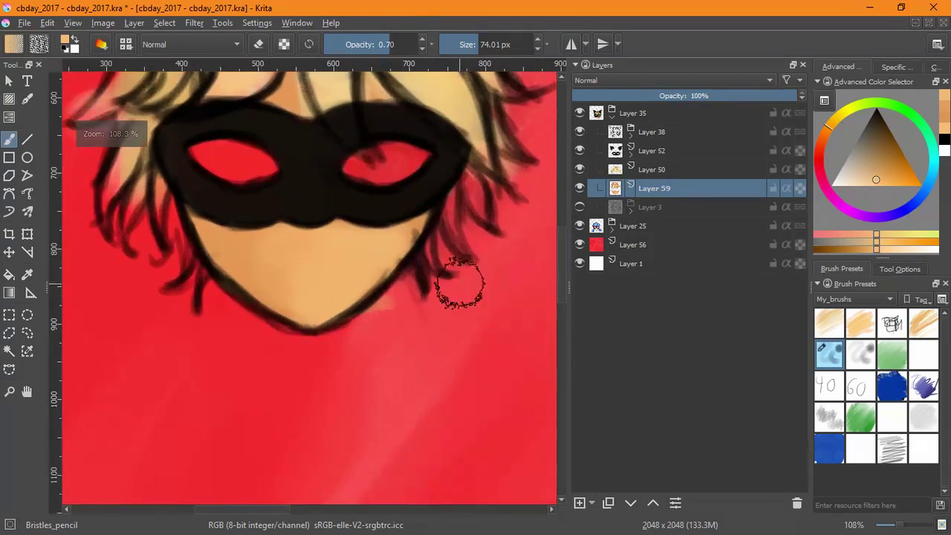
left_click(945, 108)
mouse_move(238, 242)
left_mouse_down()
mouse_move(282, 245)
mouse_move(265, 285)
left_mouse_up()
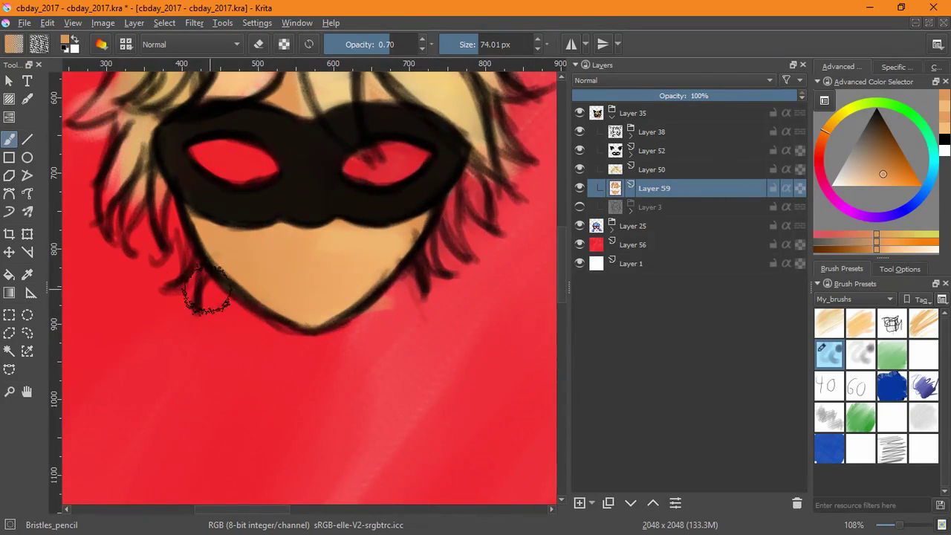
Step: Add a new layer above the skin layer and paint both of the cat mask's eye holes white
scroll(408, 255, "down", 4)
left_click(580, 503)
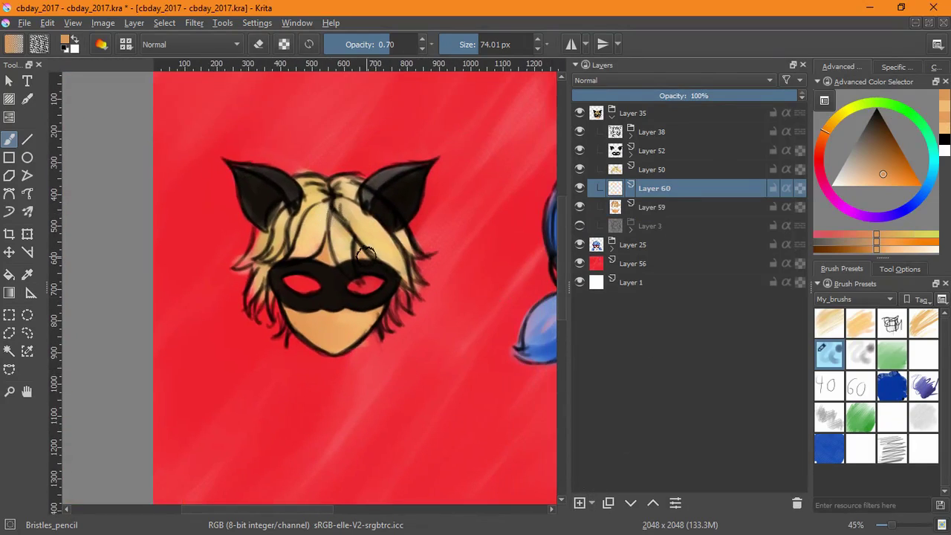
key("x")
key("1")
left_click_drag(271, 258, 300, 265)
mouse_move(416, 272)
left_mouse_down()
mouse_move(458, 268)
mouse_move(486, 245)
left_mouse_up()
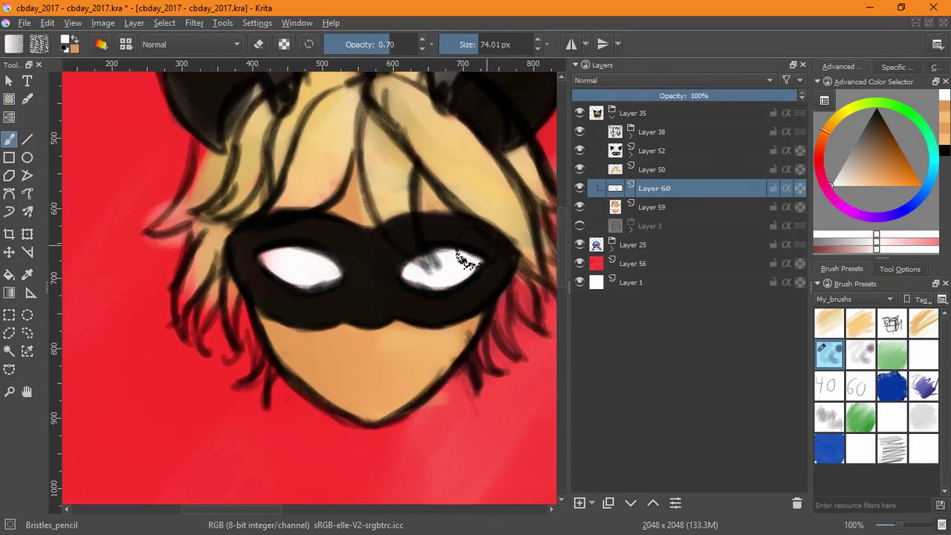
Step: Collapse the cat-eared head's group, expand the pigtailed head's group and select its color group, Layer 48
left_click_drag(402, 327, 423, 394)
left_click_drag(383, 360, 401, 272)
left_click_drag(470, 331, 303, 376)
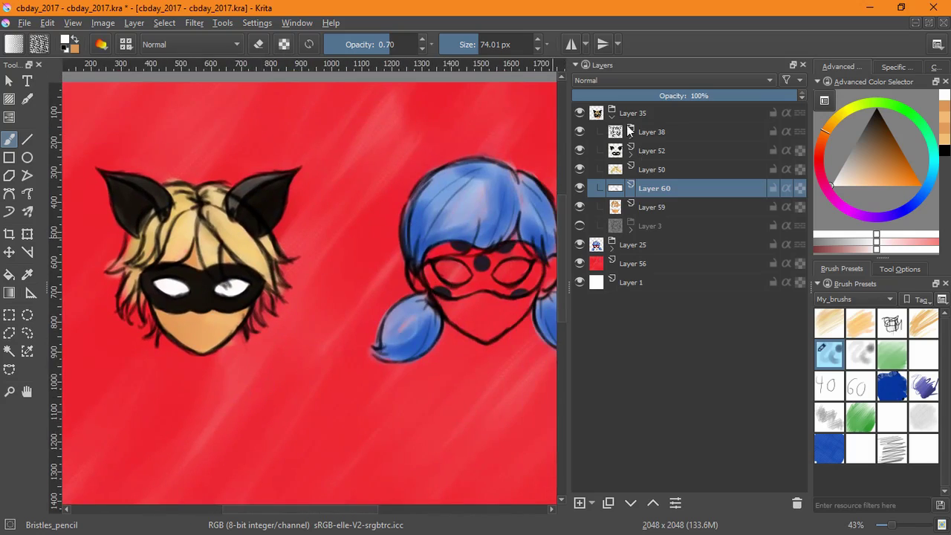
left_click(611, 117)
left_click(613, 135)
left_click(646, 188)
left_click(656, 173)
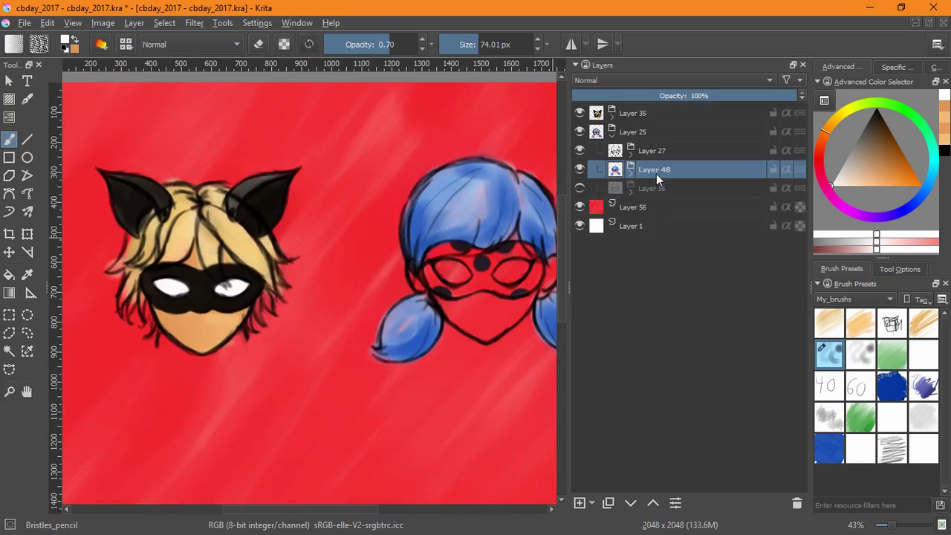
Step: Add a new layer below Layer 48 in the pigtailed head's group and paint both of her mask's eye holes white
left_click(646, 132)
left_click(580, 503)
left_click(633, 503)
left_click(632, 503)
left_click(632, 503)
left_click(653, 503)
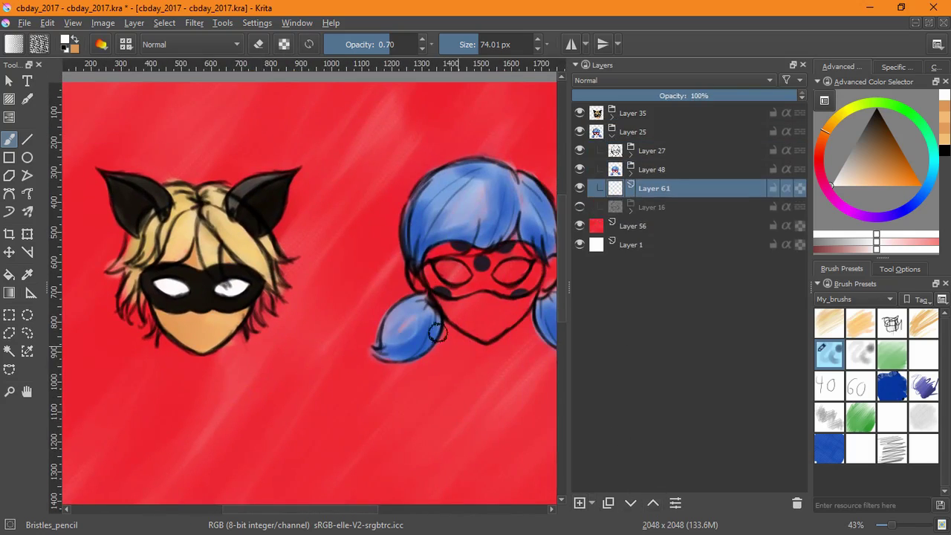
mouse_move(444, 269)
left_mouse_down()
mouse_move(455, 278)
mouse_move(523, 267)
left_mouse_up()
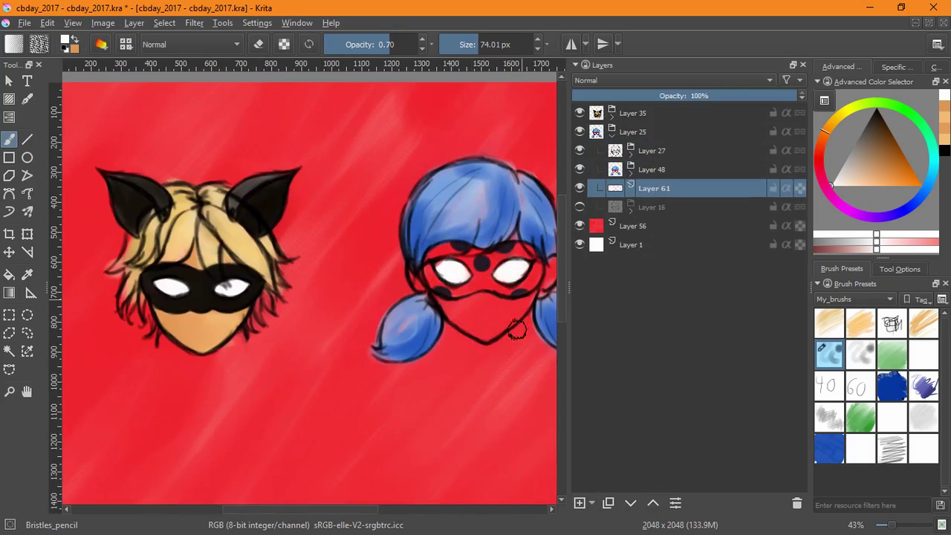
Step: Fill the pigtailed character's face below the mask with light peach skin and extend it behind the blue hair
key("x")
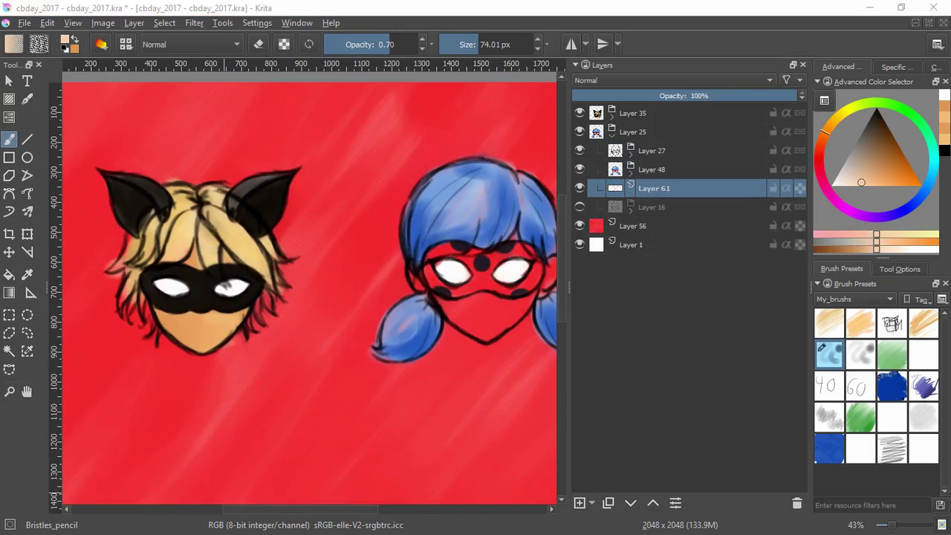
mouse_move(477, 307)
left_mouse_down()
mouse_move(516, 322)
mouse_move(483, 329)
left_mouse_up()
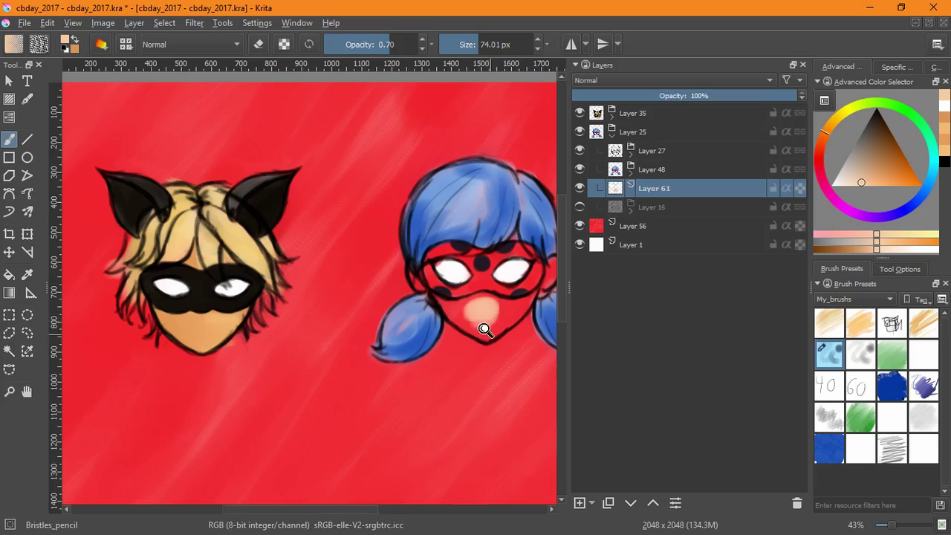
scroll(483, 329, "up", 2)
mouse_move(424, 334)
left_mouse_down()
mouse_move(351, 358)
mouse_move(453, 346)
mouse_move(439, 388)
mouse_move(418, 395)
mouse_move(413, 347)
left_mouse_up()
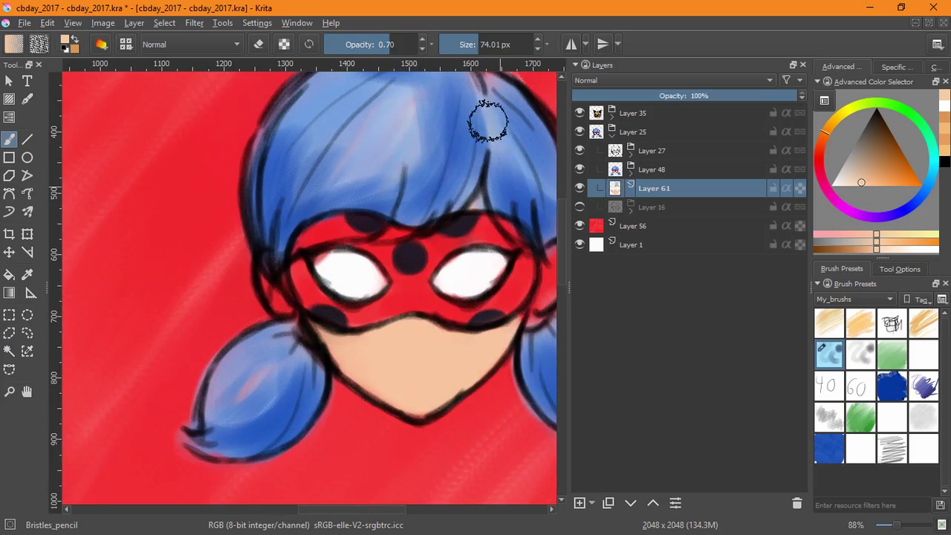
left_click_drag(272, 134, 265, 206)
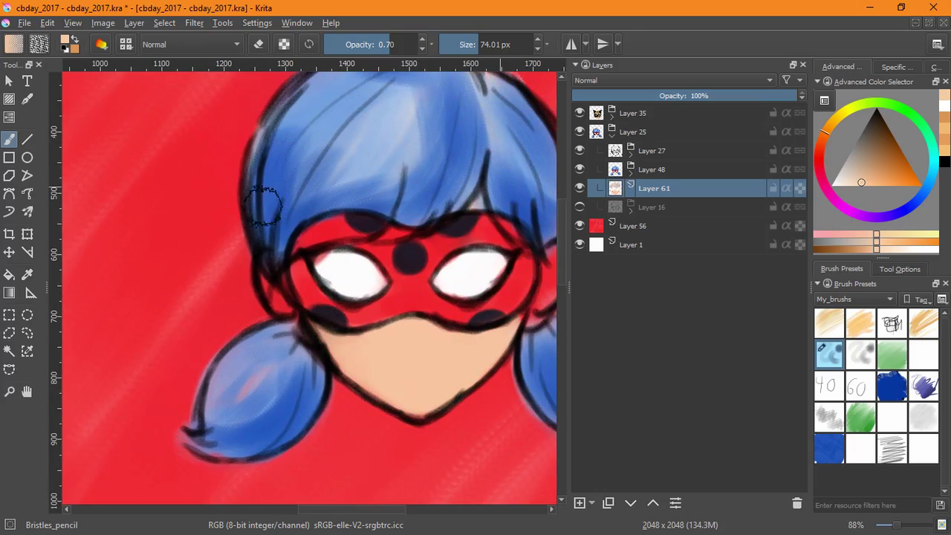
Step: Paint the pigtailed character's ears peach with a 12.27 px brush, then enlarge the brush to 84.80 px
mouse_move(332, 274)
left_mouse_down("shift")
mouse_move(279, 289)
mouse_move(296, 319)
left_mouse_up("shift")
left_click_drag(396, 361, 214, 399)
mouse_move(349, 355)
left_mouse_down()
mouse_move(375, 297)
mouse_move(364, 326)
left_mouse_up()
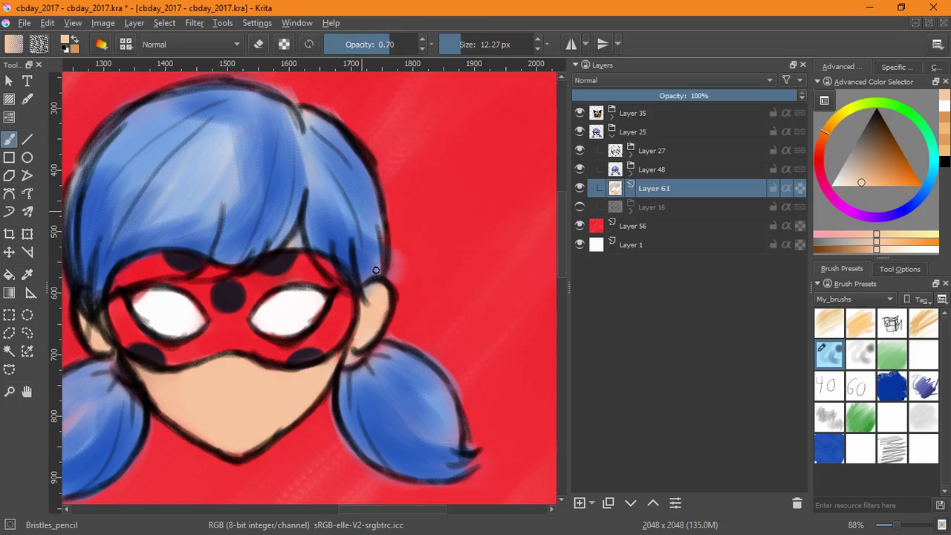
left_click_drag(301, 174, 359, 249, "shift")
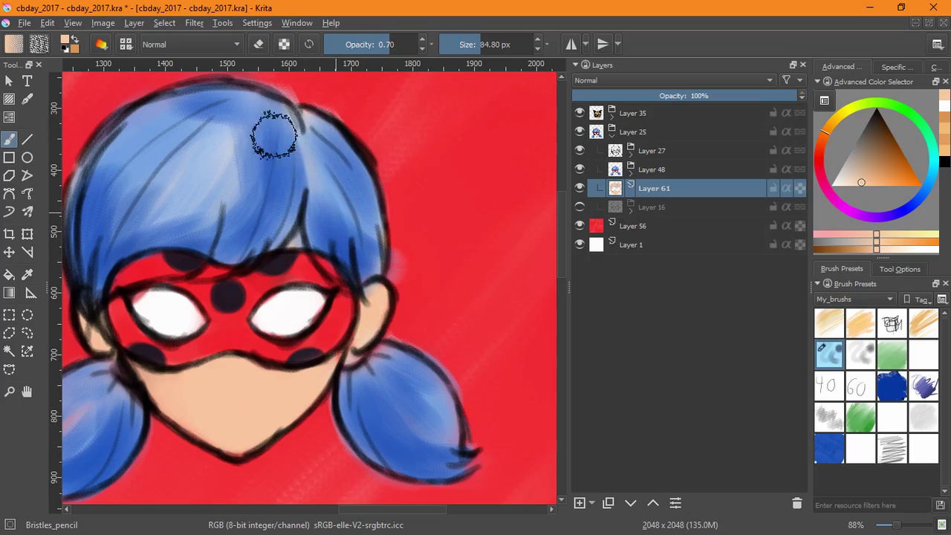
left_click_drag(335, 380, 425, 303)
scroll(425, 304, "down", 5)
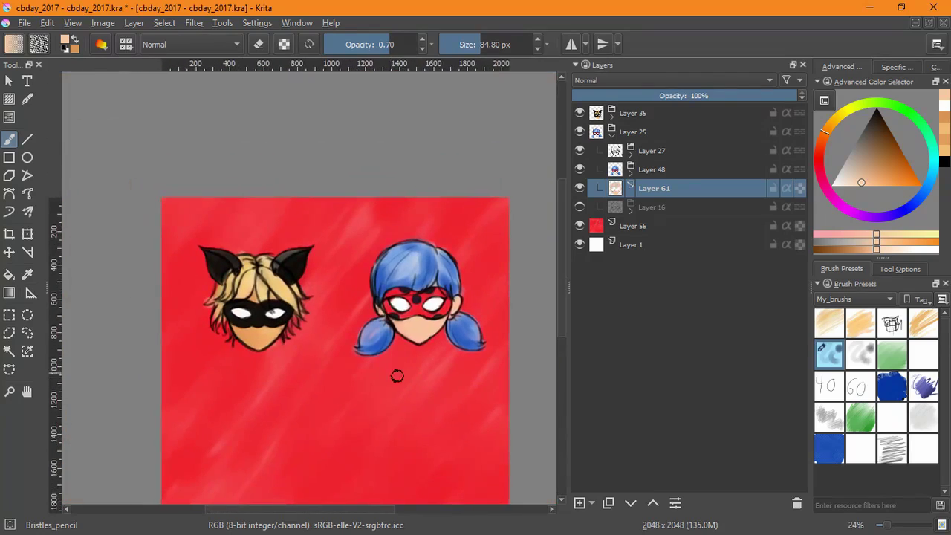
Step: Collapse the pigtailed head's group and add a new layer in its own group above the red background
left_click(612, 135)
left_click(644, 151)
left_click(579, 503)
key("ctrl+g")
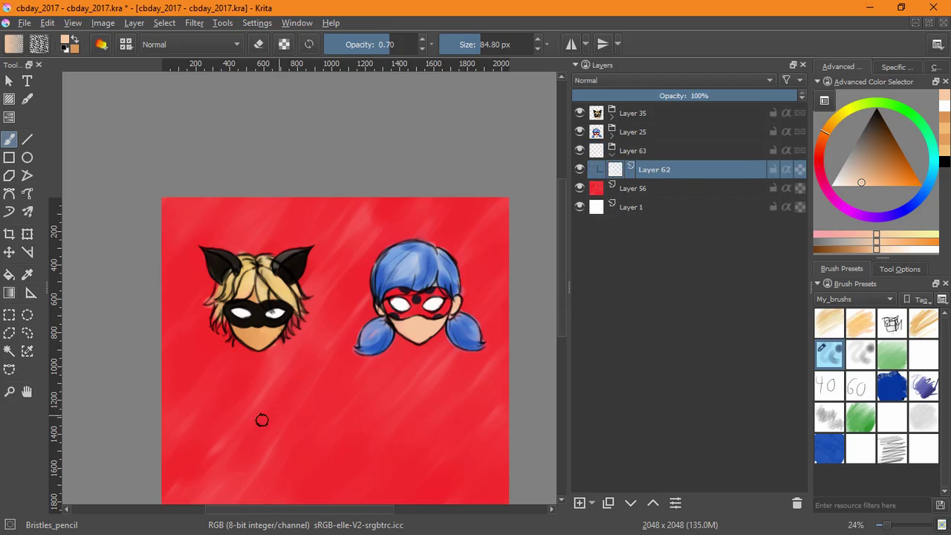
Step: Hide the red background and erase the stray reddish mark beside the cat-eared character's chin on its skin layer with Ink_brush_25_2
left_click(580, 188)
scroll(386, 402, "up", 6)
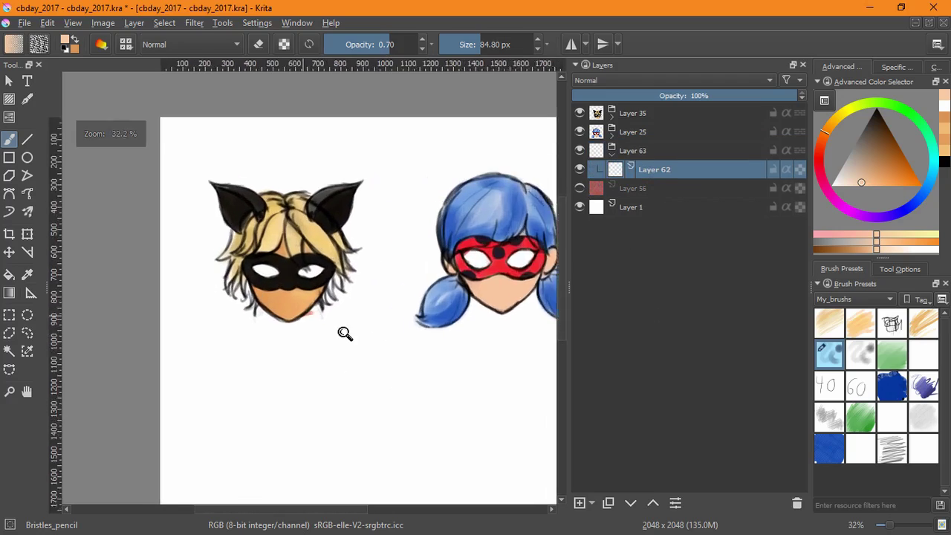
left_click(612, 117)
left_click(644, 208)
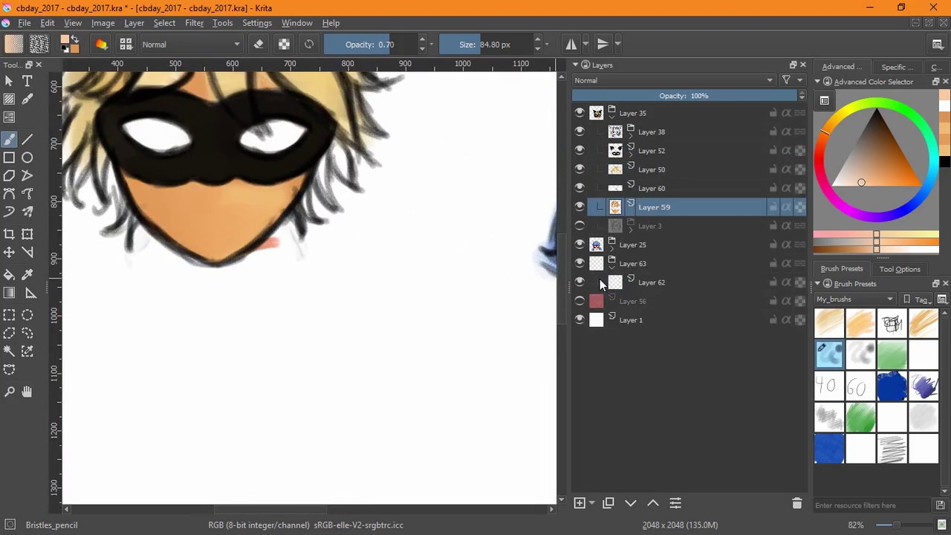
left_click(924, 362)
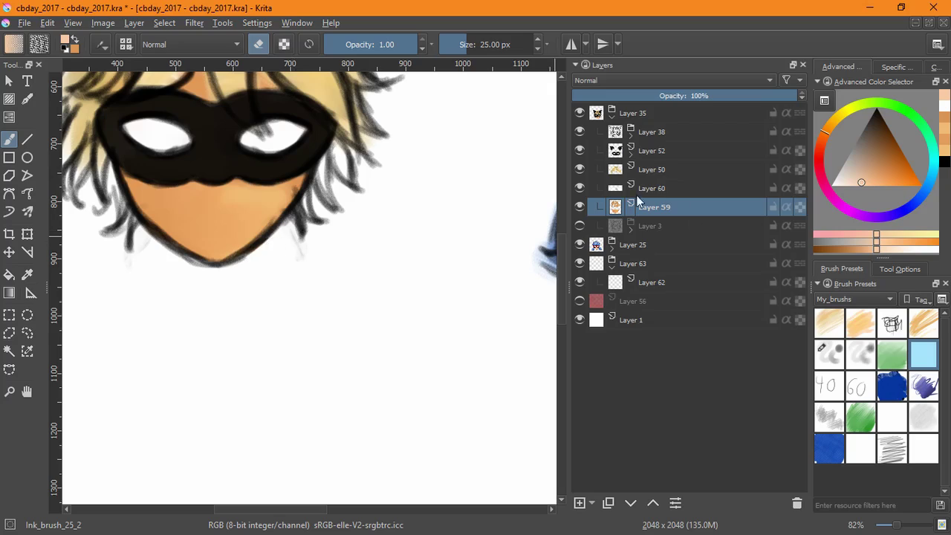
Step: Collapse the cat-eared head's group and, on Layer 62, paint a crimson head-shaped blob below it with the 84.80 px Bristles_pencil brush
left_click(612, 117)
left_click(636, 171)
left_click_drag(314, 301, 325, 371)
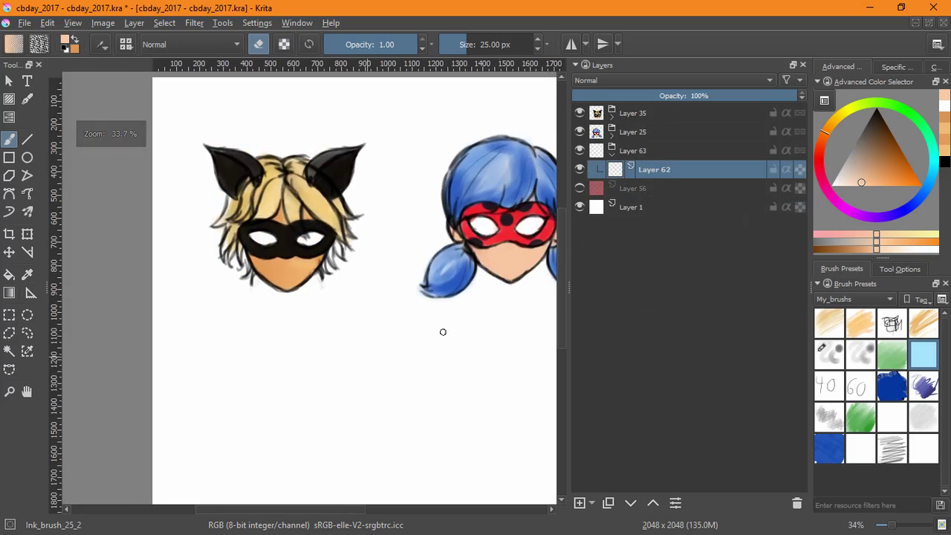
left_click(829, 355)
left_click_drag(351, 404, 316, 372)
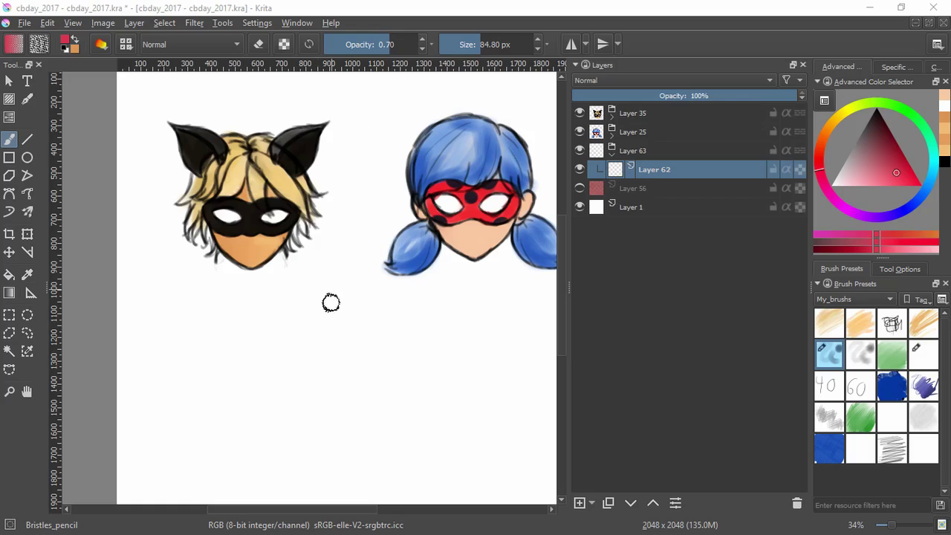
key("ctrl")
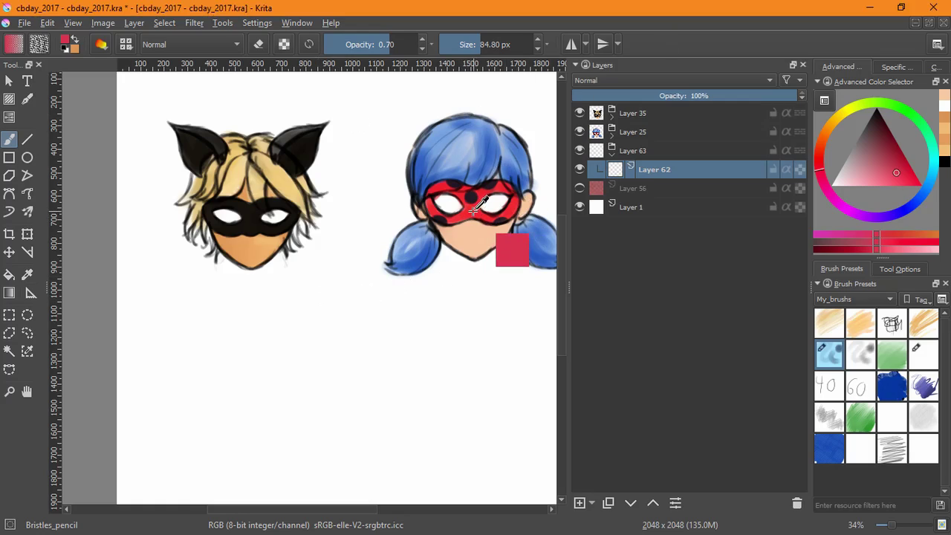
key("ctrl")
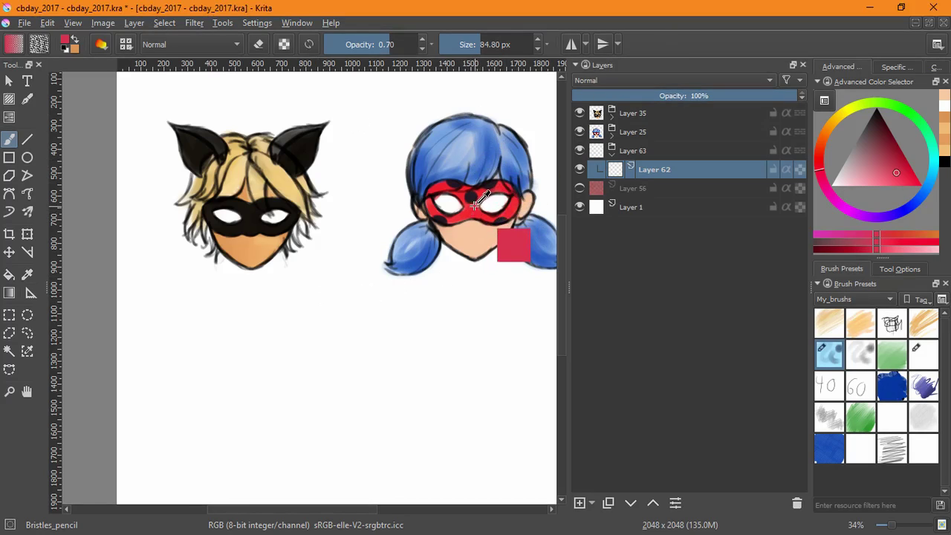
mouse_move(238, 406)
left_mouse_down()
mouse_move(250, 423)
mouse_move(261, 354)
mouse_move(201, 387)
mouse_move(261, 439)
mouse_move(215, 397)
mouse_move(267, 399)
mouse_move(251, 389)
mouse_move(293, 416)
mouse_move(289, 398)
mouse_move(292, 413)
left_mouse_up()
mouse_move(186, 397)
left_mouse_down()
mouse_move(227, 414)
mouse_move(205, 448)
mouse_move(290, 413)
mouse_move(200, 414)
mouse_move(221, 458)
left_mouse_up()
mouse_move(290, 388)
left_mouse_down()
mouse_move(200, 443)
mouse_move(195, 456)
mouse_move(265, 471)
mouse_move(287, 456)
mouse_move(245, 482)
mouse_move(287, 465)
mouse_move(289, 452)
left_mouse_up()
Step: Trim and smooth the outline of the crimson shape by alternating the Bristles_pencil brush with its eraser mode
key("e")
mouse_move(297, 354)
left_mouse_down()
mouse_move(194, 345)
mouse_move(156, 405)
mouse_move(167, 419)
mouse_move(190, 417)
left_mouse_up()
key("e")
key("e")
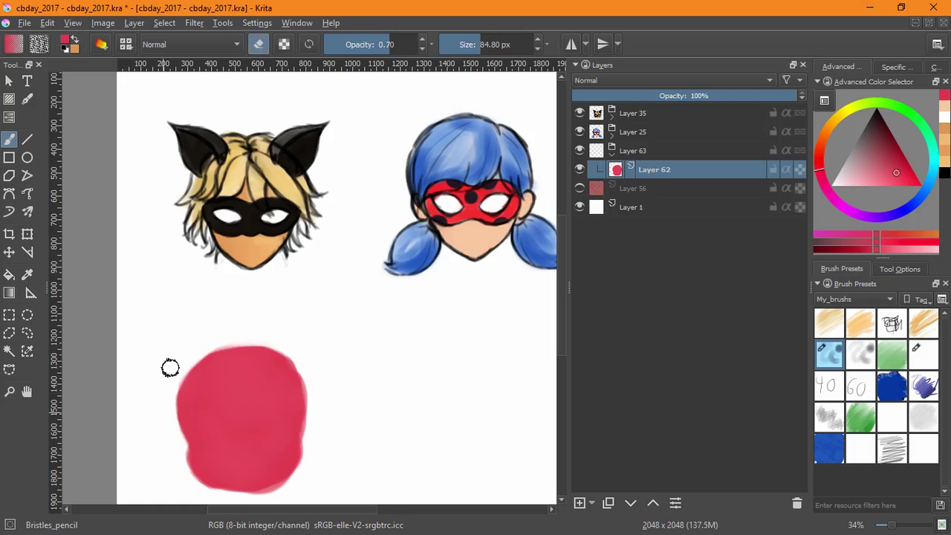
left_click_drag(307, 370, 298, 364)
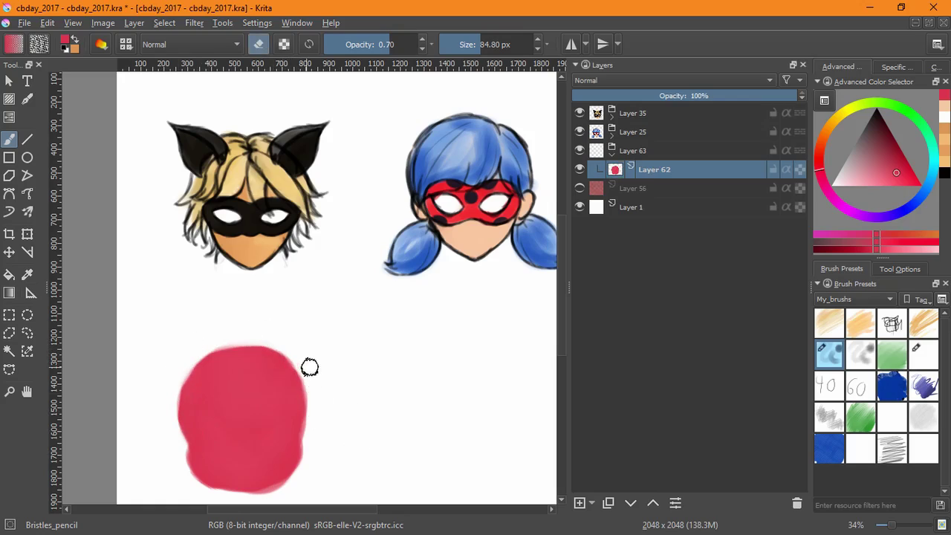
left_click_drag(208, 488, 210, 493)
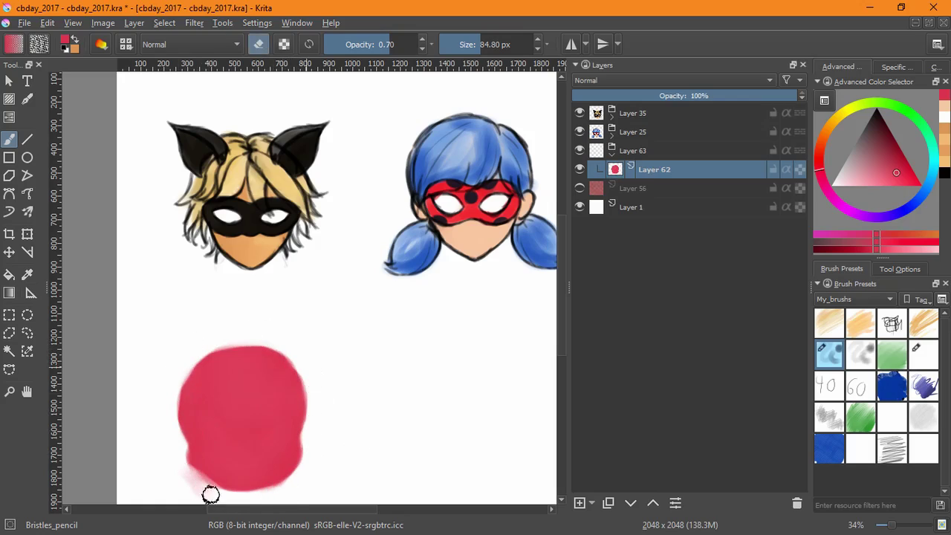
key("e")
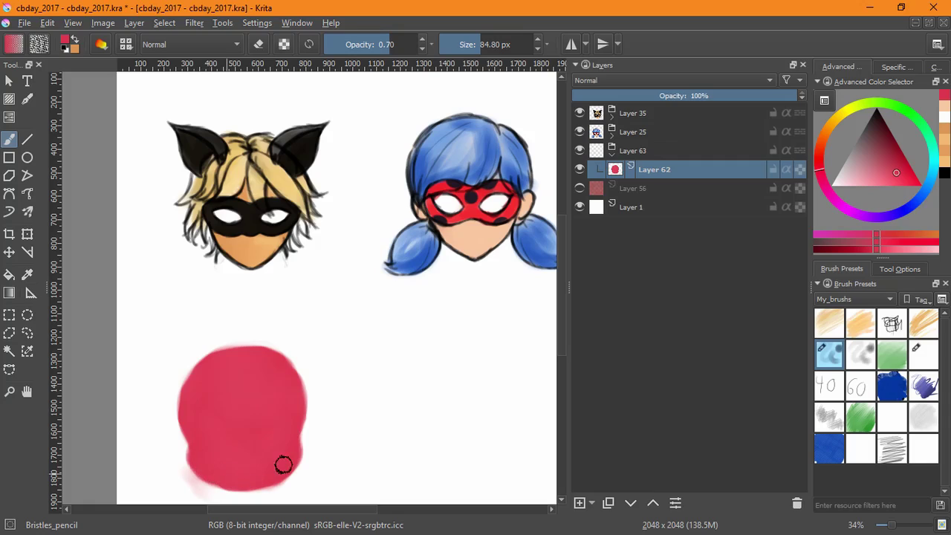
Step: Show the red background and try to erase the pale stroke beside the crimson shape, comparing with the background hidden
left_click(580, 188)
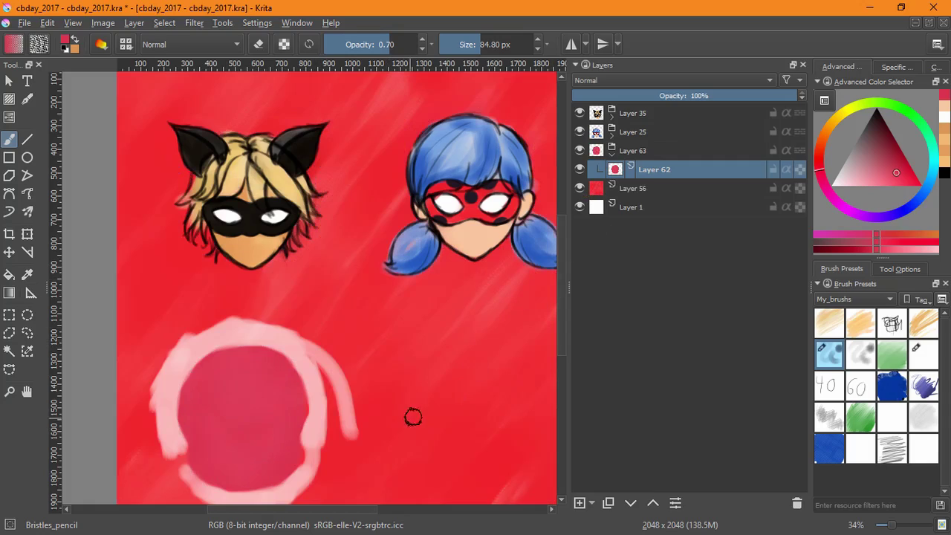
key("e")
mouse_move(351, 405)
left_mouse_down()
mouse_move(347, 450)
mouse_move(349, 394)
left_mouse_up()
left_click(580, 188)
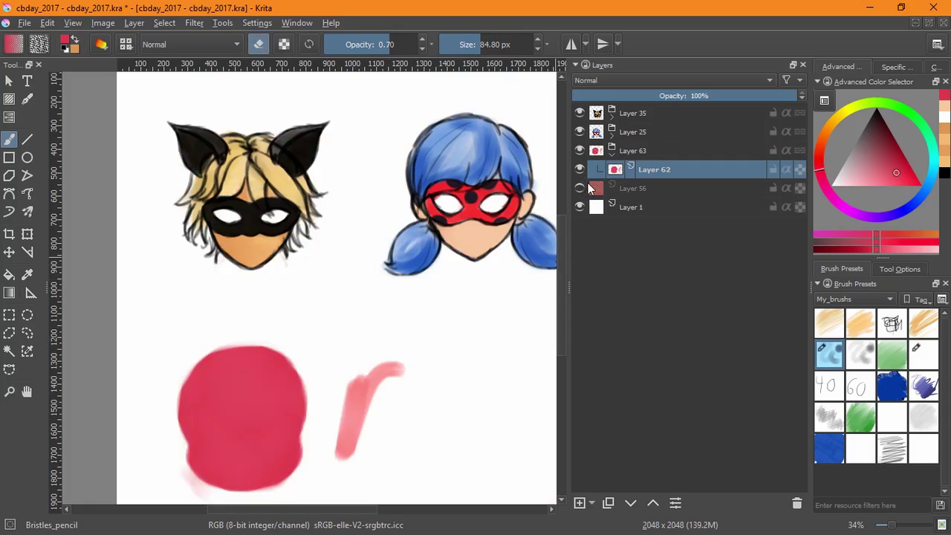
left_click(581, 188)
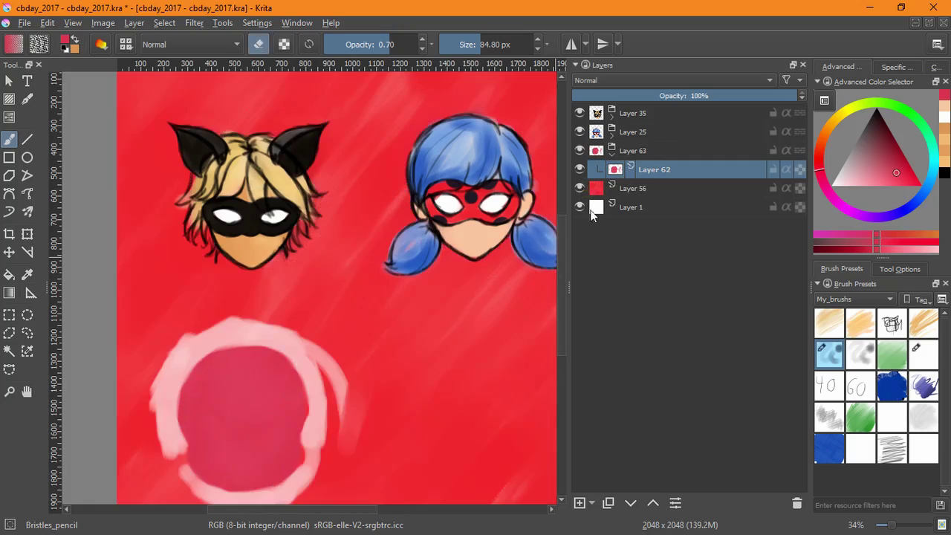
Step: Erase the leftover stroke beside the crimson shape with Sketch_brush_02 at 0.10 opacity and 121.78 px, checking it without the background
left_click(886, 455)
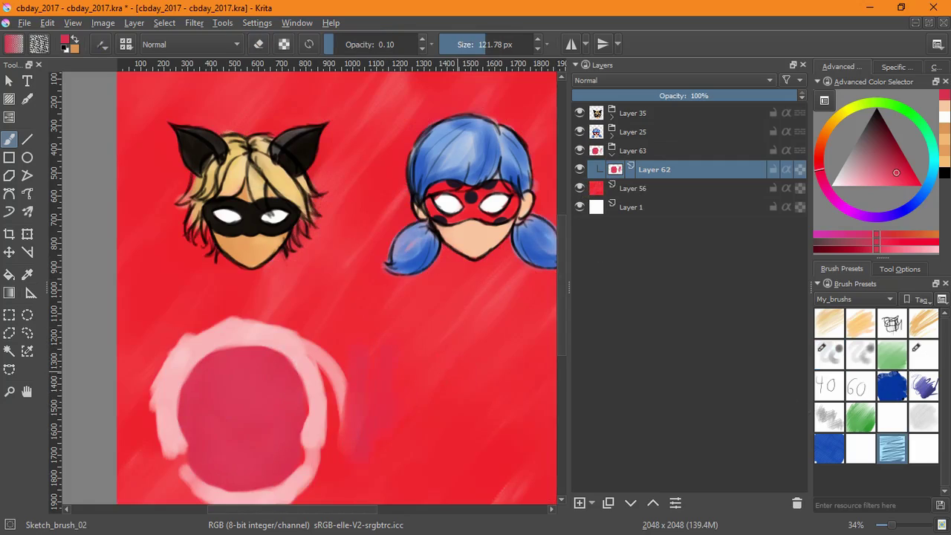
key("e")
mouse_move(360, 346)
left_mouse_down()
mouse_move(340, 365)
mouse_move(364, 336)
left_mouse_up()
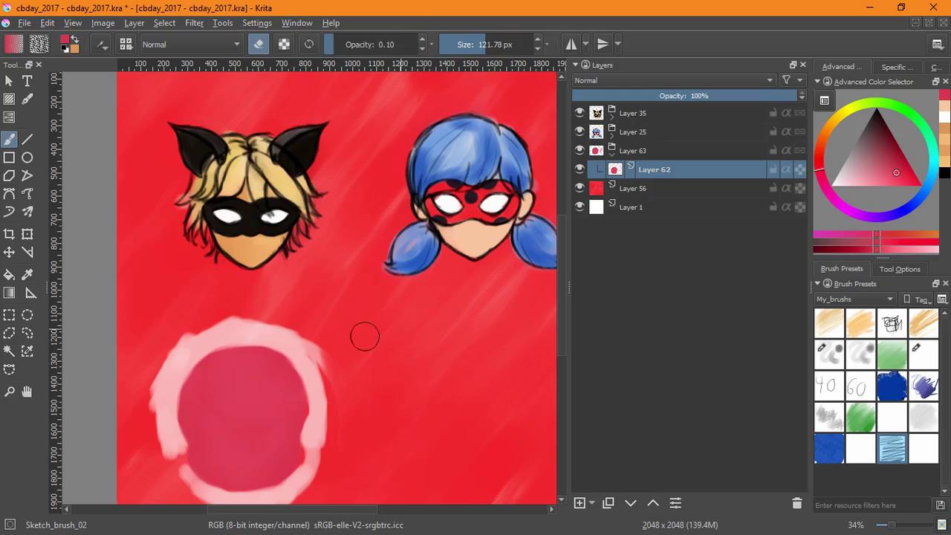
left_click(579, 188)
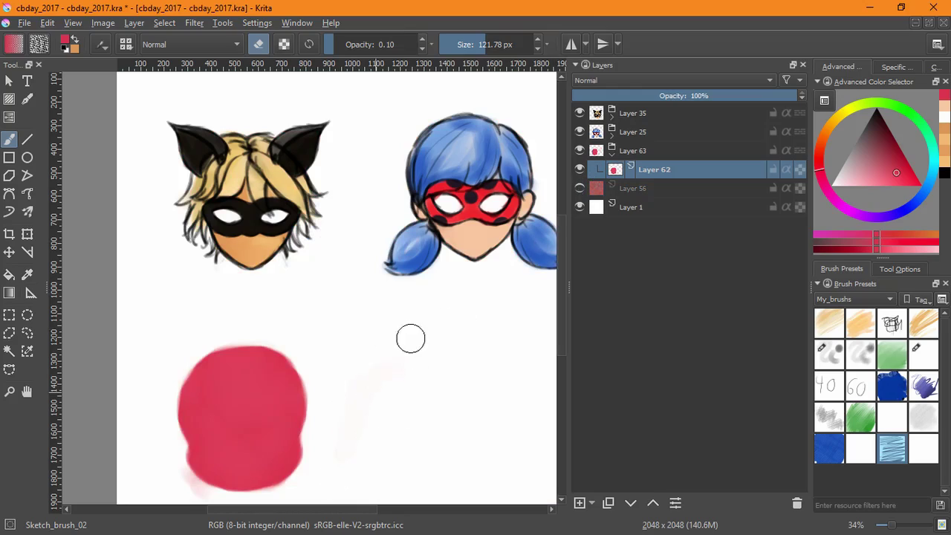
left_click(581, 189)
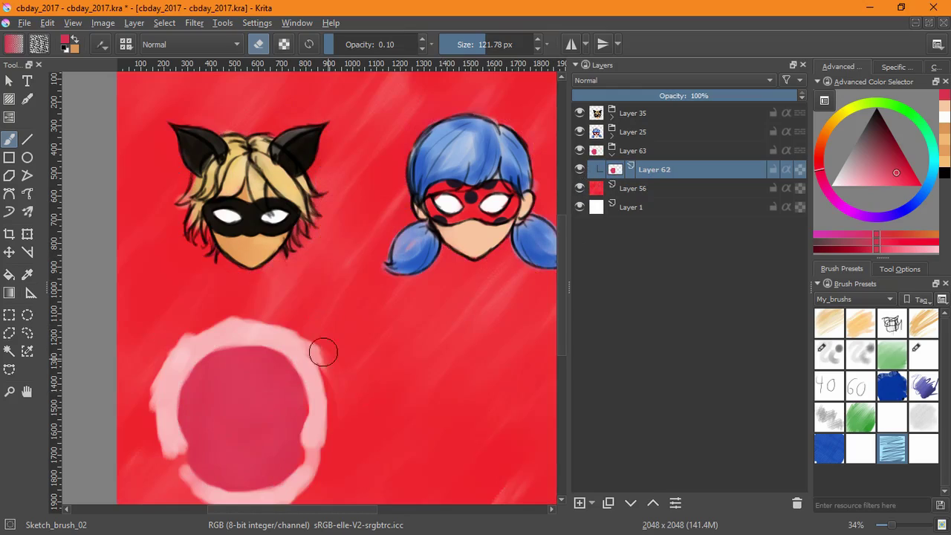
Step: Erase the pale ring around the crimson shape with the same soft 121.78 px eraser
mouse_move(323, 352)
left_mouse_down()
mouse_move(289, 334)
mouse_move(193, 320)
mouse_move(197, 334)
mouse_move(183, 329)
mouse_move(170, 443)
mouse_move(155, 391)
left_mouse_up()
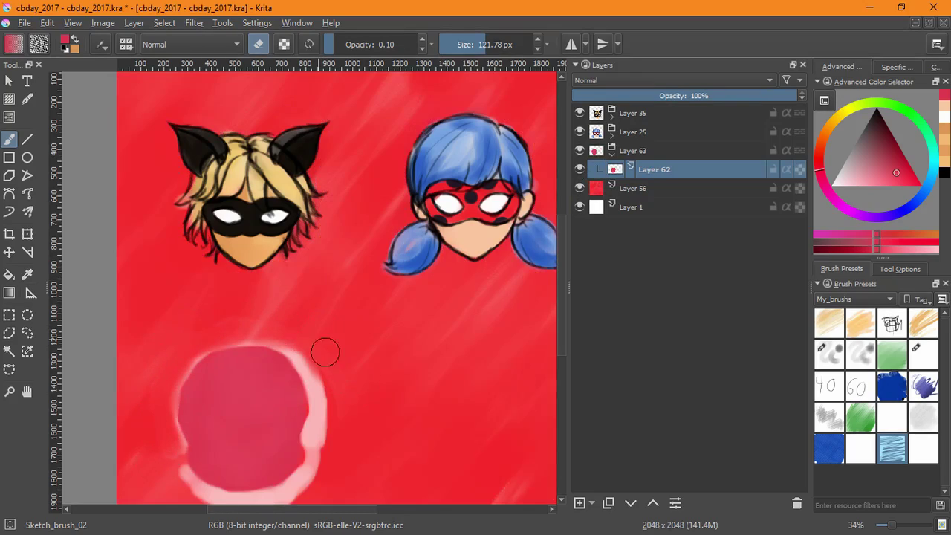
mouse_move(325, 352)
left_mouse_down()
mouse_move(318, 344)
mouse_move(310, 505)
left_mouse_up()
scroll(269, 423, "down", 3)
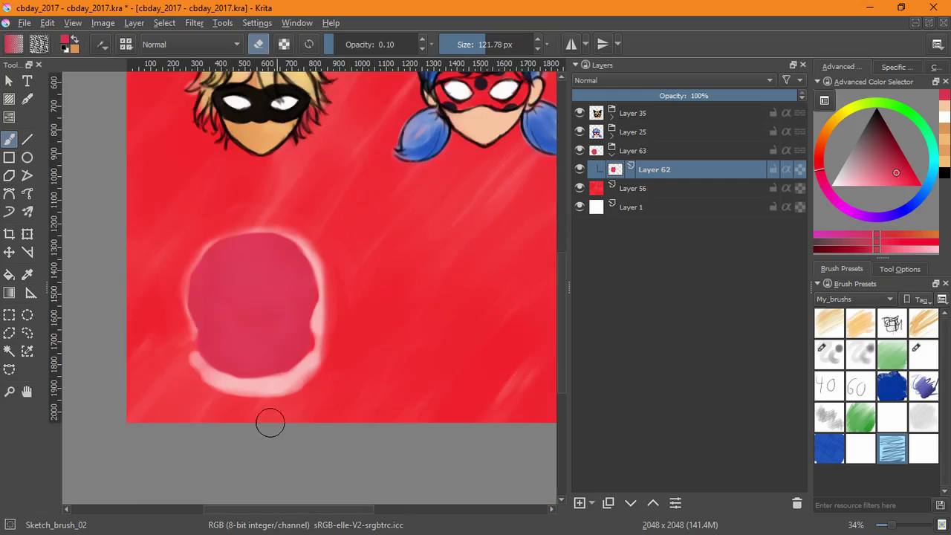
mouse_move(270, 423)
left_mouse_down()
mouse_move(178, 355)
mouse_move(210, 397)
mouse_move(247, 404)
mouse_move(333, 345)
mouse_move(313, 382)
mouse_move(402, 289)
left_mouse_up()
left_click_drag(257, 336, 497, 406)
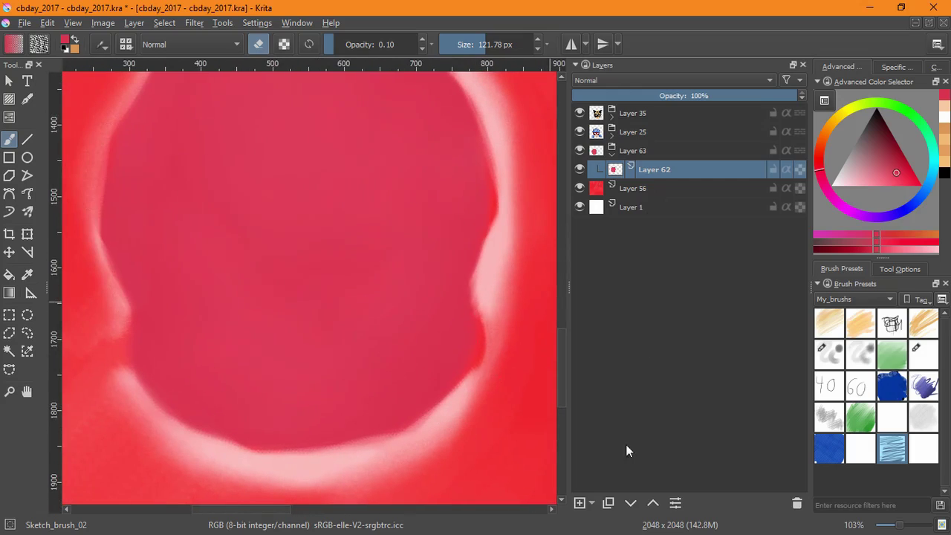
Step: Add a transparency mask to Layer 62 and hide the pale ring at the crimson shape's lower right with black Bristles_pencil, opacity 0.70, 84.80 px
left_click(592, 503)
left_click(602, 476)
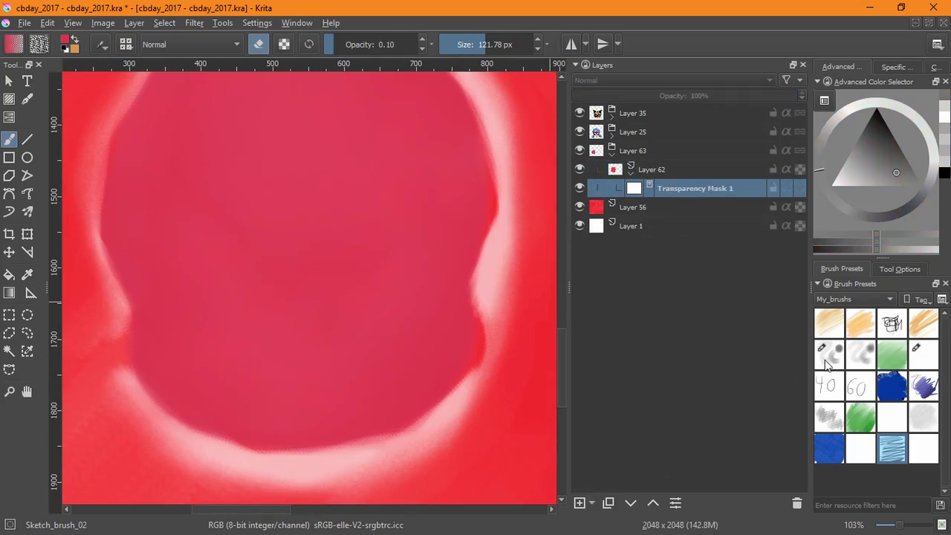
left_click(825, 361)
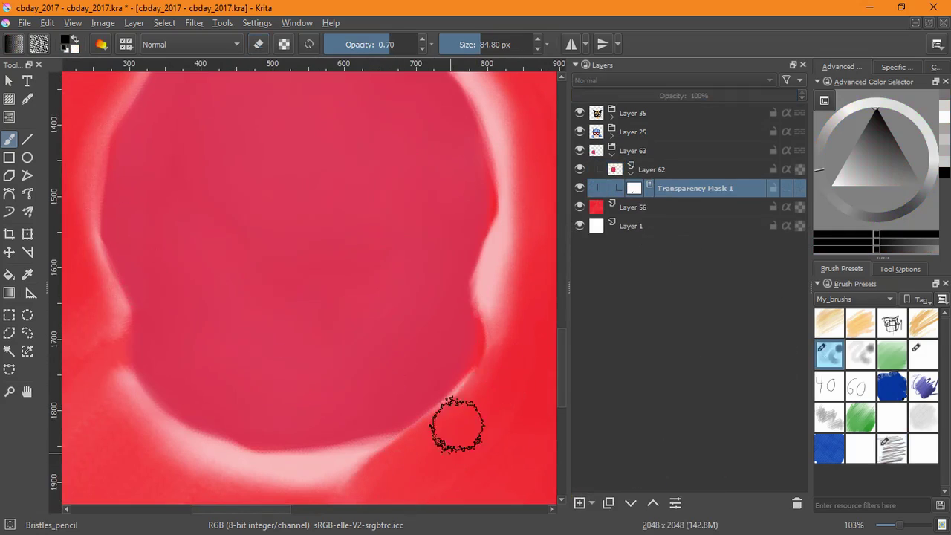
mouse_move(458, 425)
left_mouse_down()
mouse_move(503, 331)
mouse_move(495, 292)
left_mouse_up()
left_click_drag(512, 316, 457, 471)
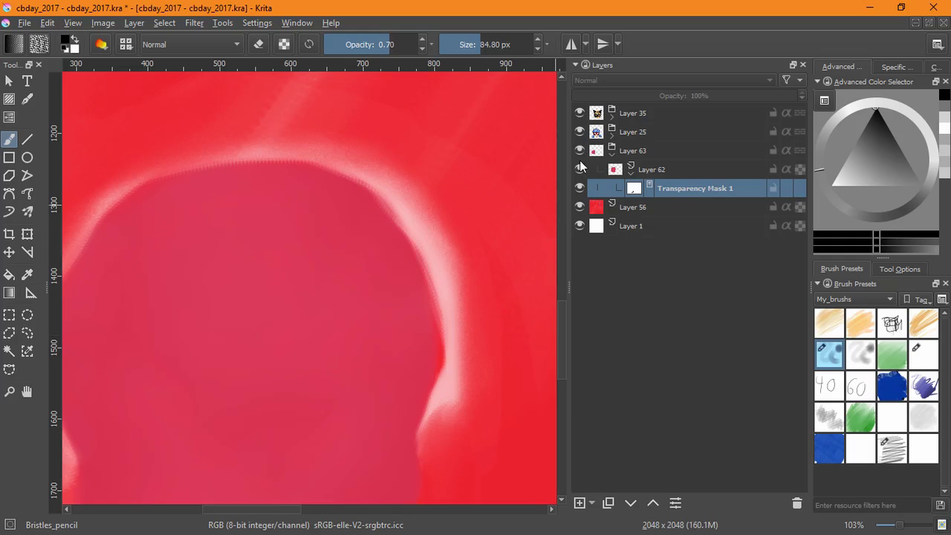
Step: Mask out the pale ring along the crimson shape's right and upper right edge, checking it with the red background toggled off and on
left_click(580, 208)
left_click(581, 207)
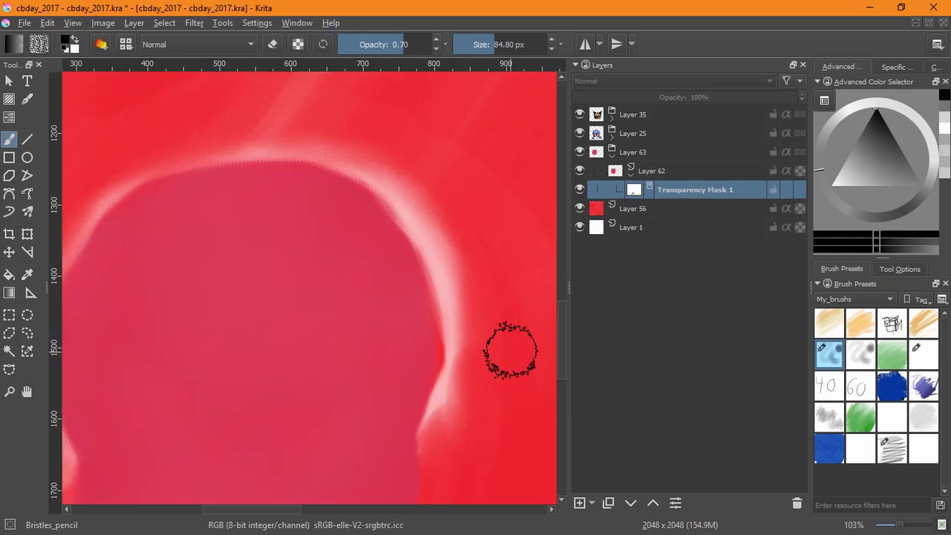
left_click_drag(511, 351, 492, 223)
mouse_move(451, 272)
left_mouse_down()
mouse_move(427, 289)
mouse_move(429, 318)
mouse_move(446, 170)
mouse_move(452, 186)
mouse_move(440, 191)
left_mouse_up()
scroll(484, 264, "up", 3)
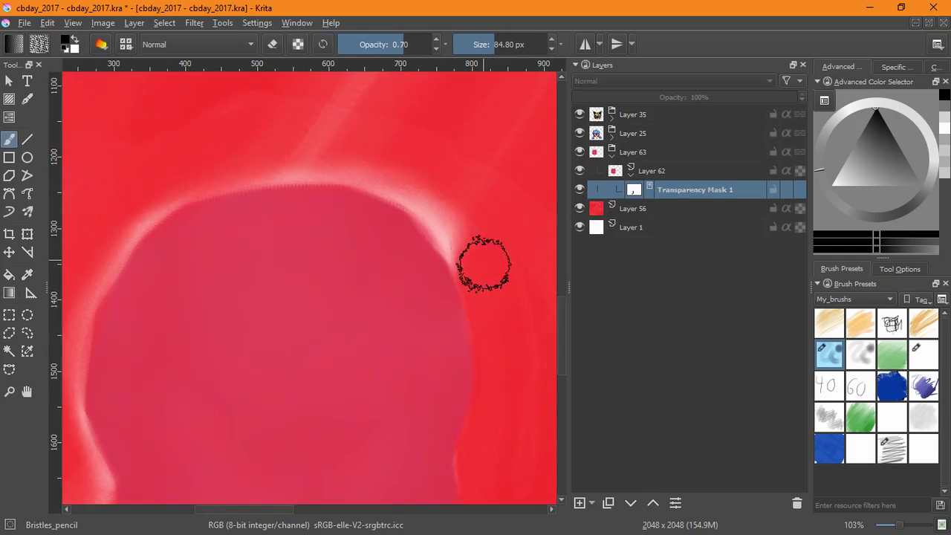
mouse_move(484, 263)
left_mouse_down()
mouse_move(435, 202)
mouse_move(484, 270)
left_mouse_up()
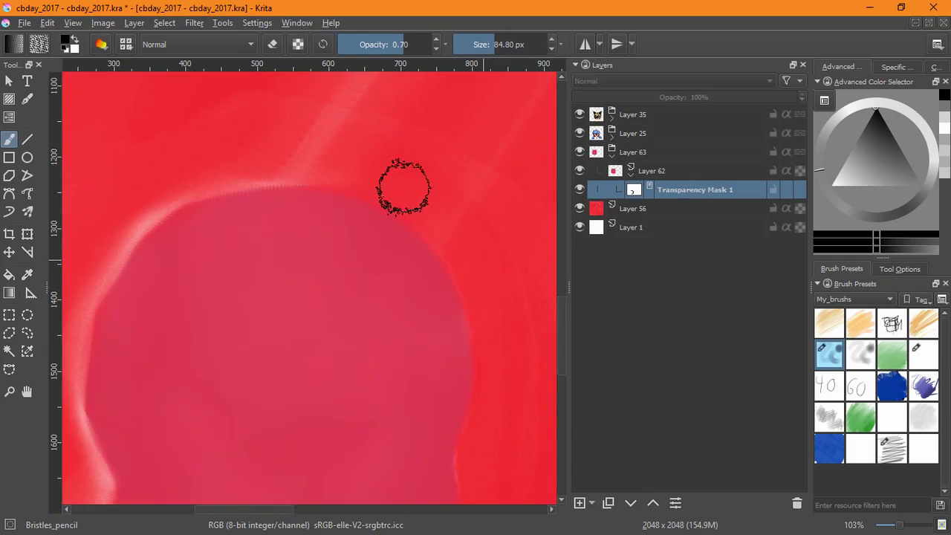
Step: Mask out the remaining pale ring along the crimson shape's top, left side and bottom edge with black
left_click_drag(341, 162, 113, 233)
mouse_move(161, 209)
left_mouse_down()
mouse_move(178, 186)
mouse_move(323, 112)
left_mouse_up()
mouse_move(252, 255)
left_mouse_down()
mouse_move(268, 163)
mouse_move(233, 246)
mouse_move(240, 361)
left_mouse_up()
mouse_move(283, 485)
left_mouse_down()
mouse_move(242, 327)
mouse_move(255, 364)
mouse_move(333, 406)
mouse_move(223, 344)
mouse_move(461, 406)
mouse_move(389, 399)
mouse_move(527, 357)
left_mouse_up()
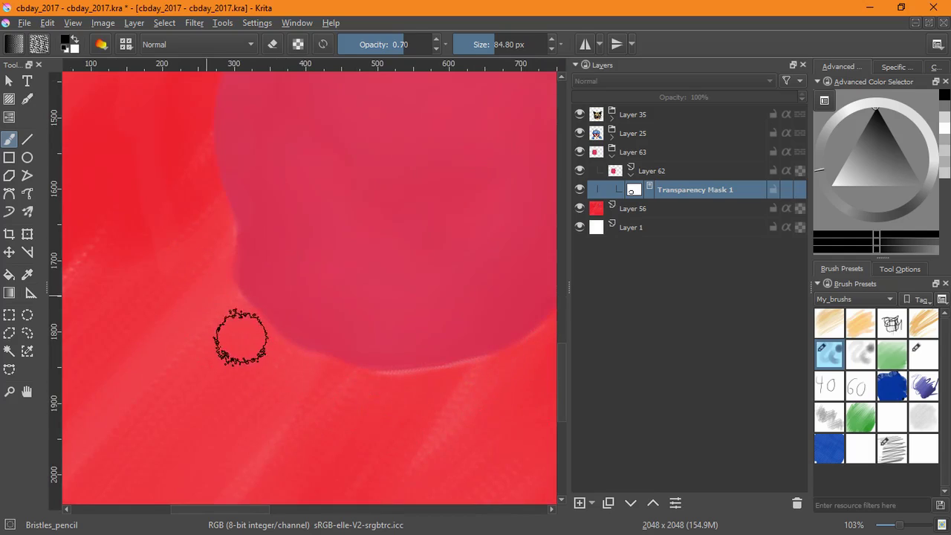
mouse_move(241, 337)
left_mouse_down()
mouse_move(371, 388)
mouse_move(473, 378)
left_mouse_up()
Step: Touch up the crimson shape's bottom edge on the mask and paint the hidden part back in with white
key("e")
left_click_drag(490, 306, 431, 333)
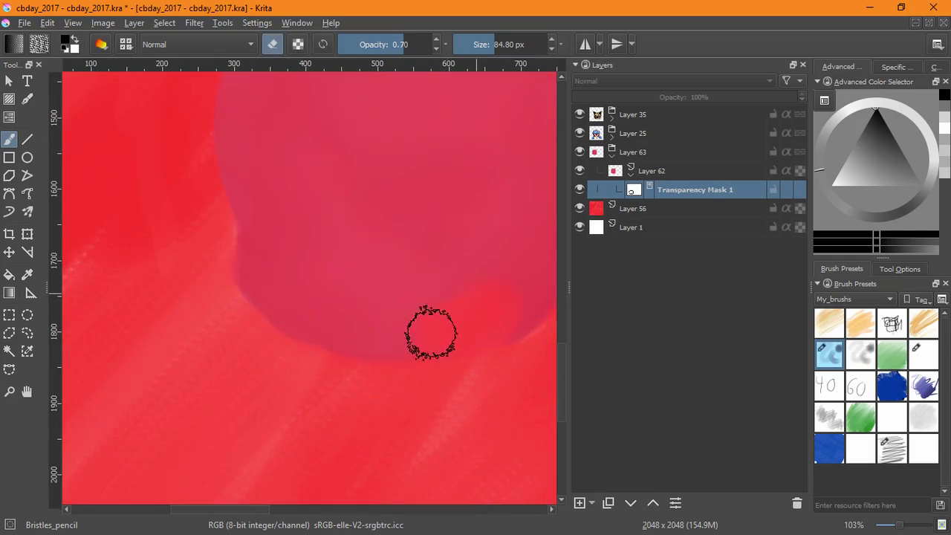
key("e")
key("x")
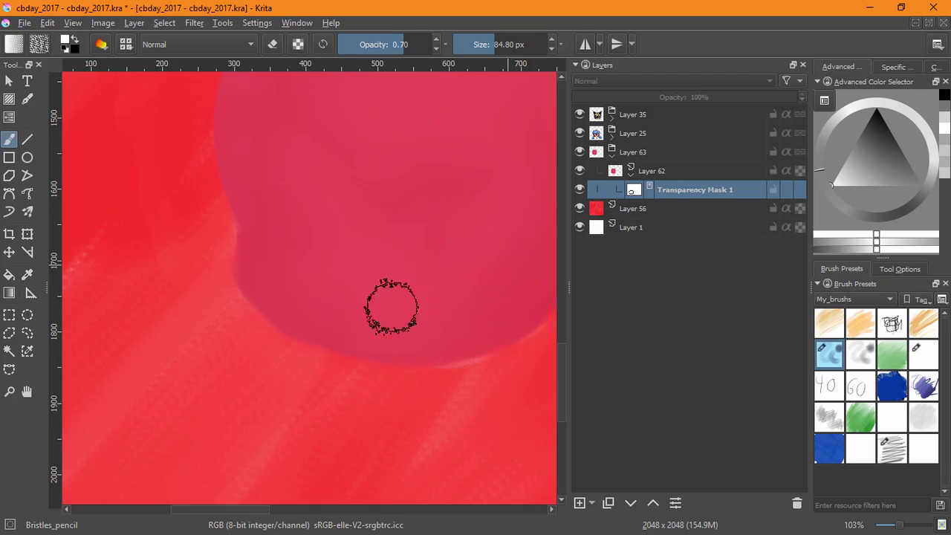
key("minus")
key("minus")
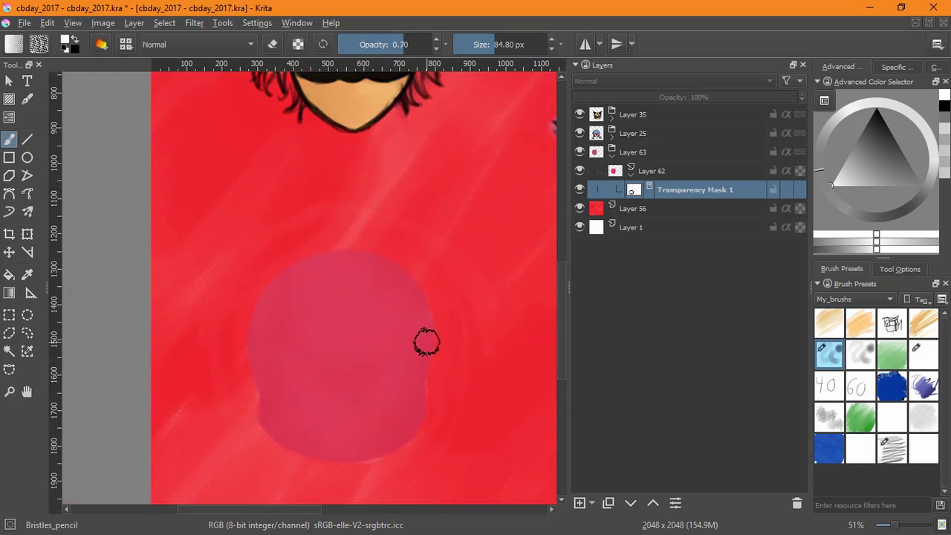
Step: Add a paint layer above Layer 62 and set up Sketch_brush_02 in black at 0.10 opacity and 15 px, with eraser mode off
left_click(661, 173)
left_click(579, 502)
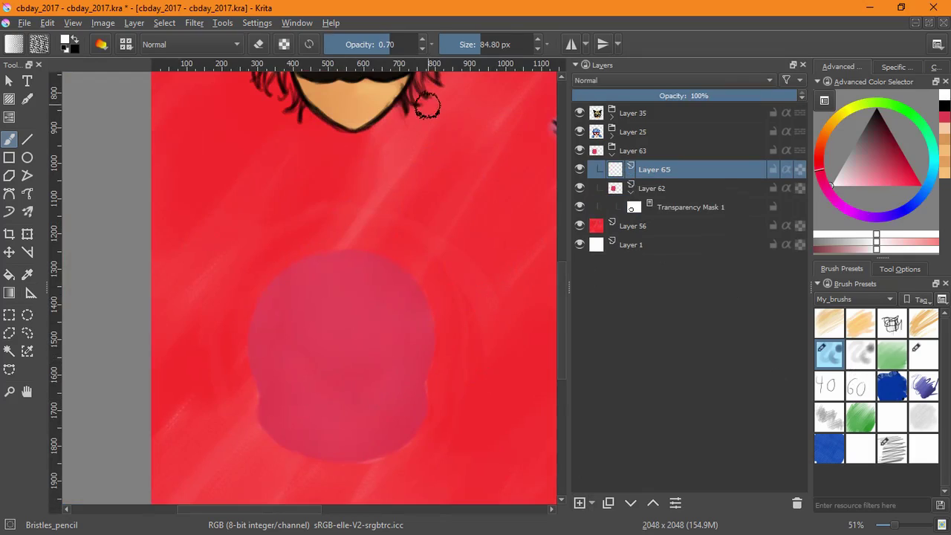
left_click(891, 448)
left_click(258, 46)
key("x")
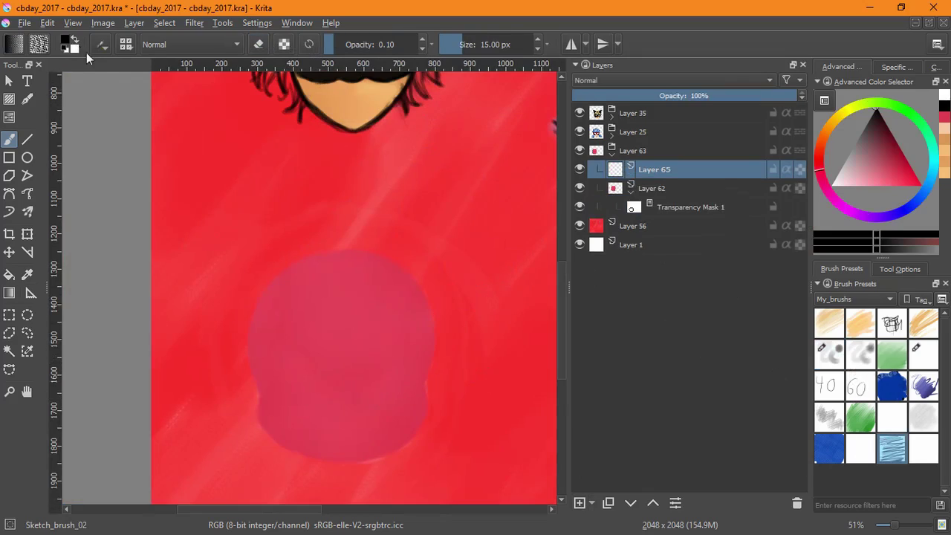
Step: Outline the top and both sides of the crimson head in black, redoing the first stroke on the left
left_click_drag(295, 388, 305, 346)
left_click_drag(228, 395, 214, 322)
key("ctrl+z")
mouse_move(219, 366)
left_mouse_down()
mouse_move(223, 233)
mouse_move(299, 165)
mouse_move(420, 151)
left_mouse_up()
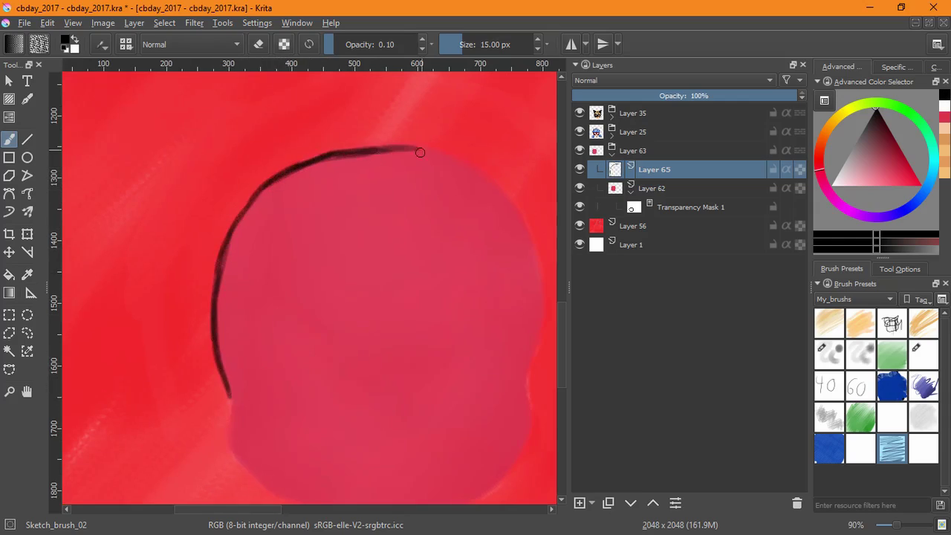
mouse_move(351, 151)
left_mouse_down()
mouse_move(462, 166)
mouse_move(373, 171)
left_mouse_up()
mouse_move(349, 141)
left_mouse_down()
mouse_move(409, 172)
mouse_move(435, 216)
mouse_move(460, 301)
mouse_move(443, 436)
mouse_move(422, 471)
mouse_move(458, 379)
left_mouse_up()
left_click_drag(201, 294, 213, 367)
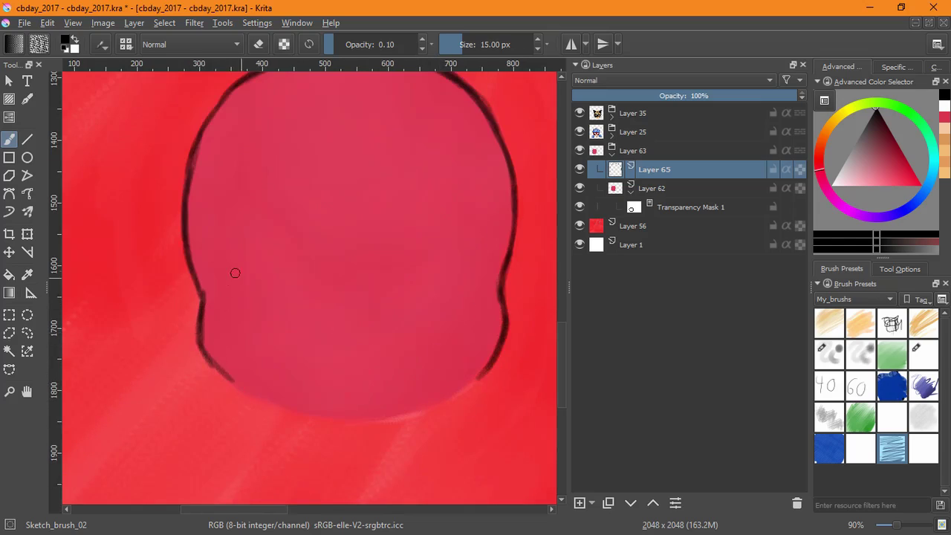
Step: Close the black outline along the head's bottom edge with the canvas rotated, and reset the canvas rotation
left_click_drag(389, 266, 285, 323)
mouse_move(245, 197)
left_mouse_down()
mouse_move(195, 245)
mouse_move(188, 277)
mouse_move(191, 335)
mouse_move(221, 397)
mouse_move(99, 292)
left_mouse_up()
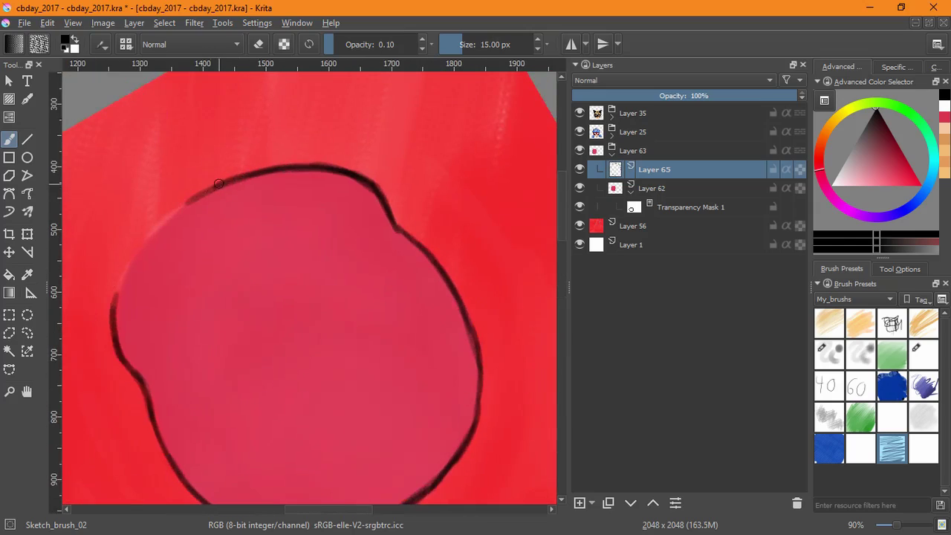
mouse_move(220, 184)
left_mouse_down()
mouse_move(160, 225)
mouse_move(118, 296)
mouse_move(113, 351)
left_mouse_up()
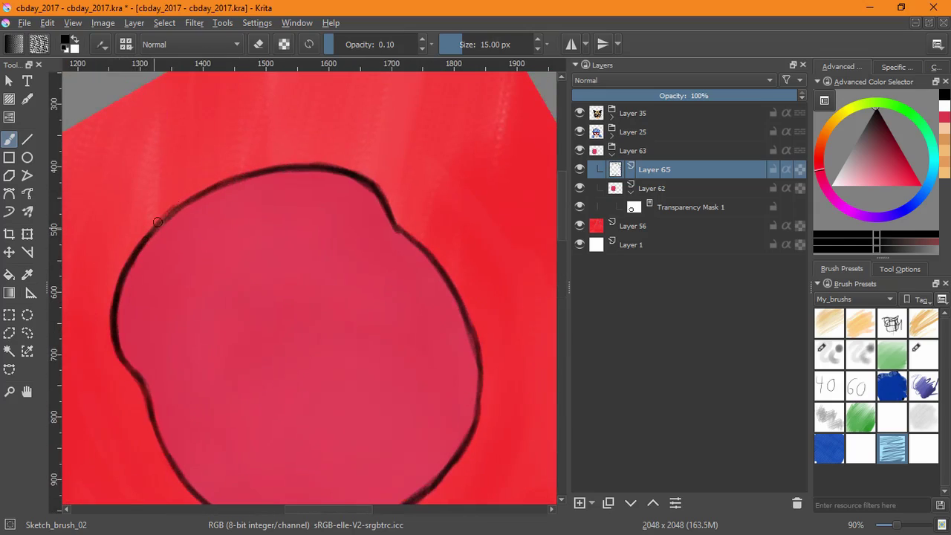
key("4")
key("5")
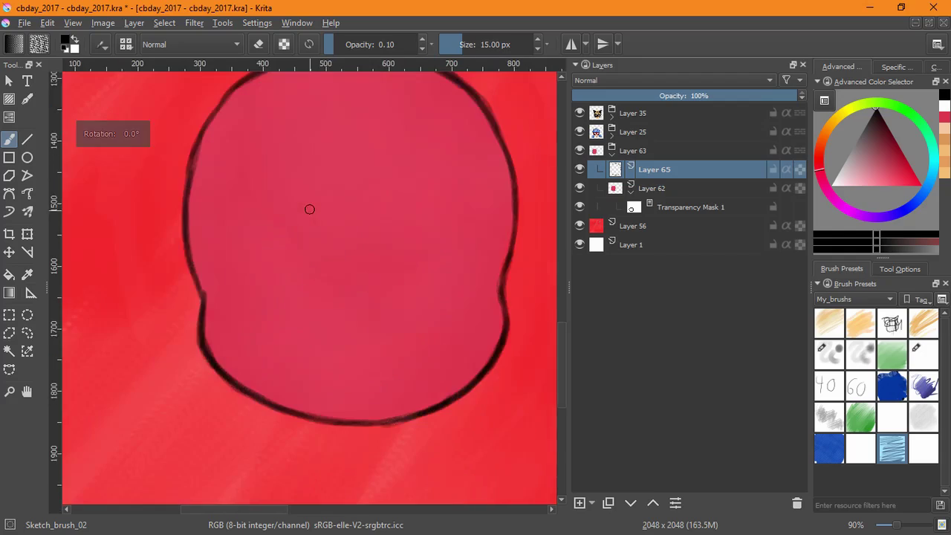
Step: Try to draw a black antenna curving outward from the head's upper right edge
left_click_drag(377, 101, 357, 227)
left_click_drag(449, 218, 399, 238)
left_click_drag(388, 197, 506, 153)
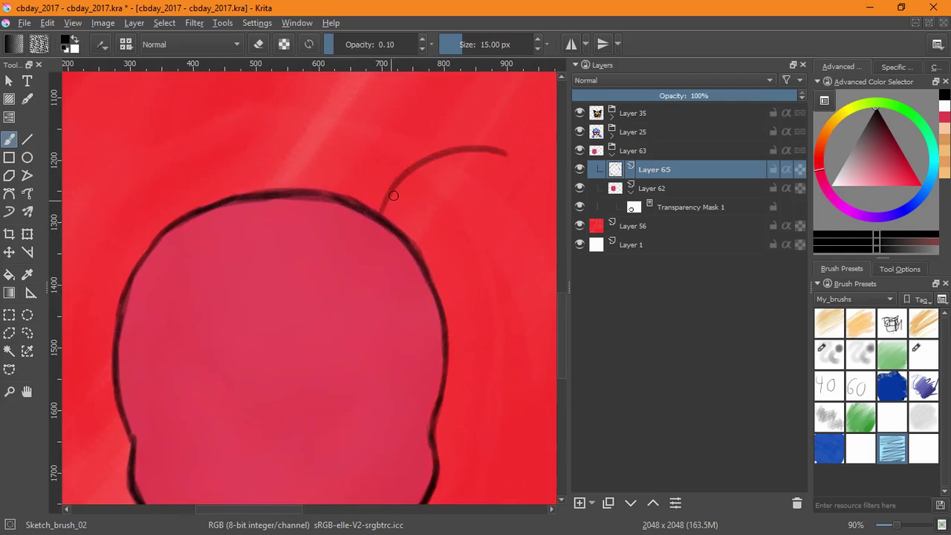
mouse_move(388, 197)
left_mouse_down()
mouse_move(376, 214)
mouse_move(425, 169)
left_mouse_up()
mouse_move(388, 196)
left_mouse_down()
mouse_move(476, 149)
mouse_move(523, 154)
left_mouse_up()
left_click_drag(480, 150, 547, 169)
Step: Try to draw a matching black antenna curving outward from the head's upper left edge
mouse_move(173, 225)
left_mouse_down()
mouse_move(325, 243)
mouse_move(201, 159)
left_mouse_up()
left_click_drag(323, 236, 157, 176)
key("ctrl+z")
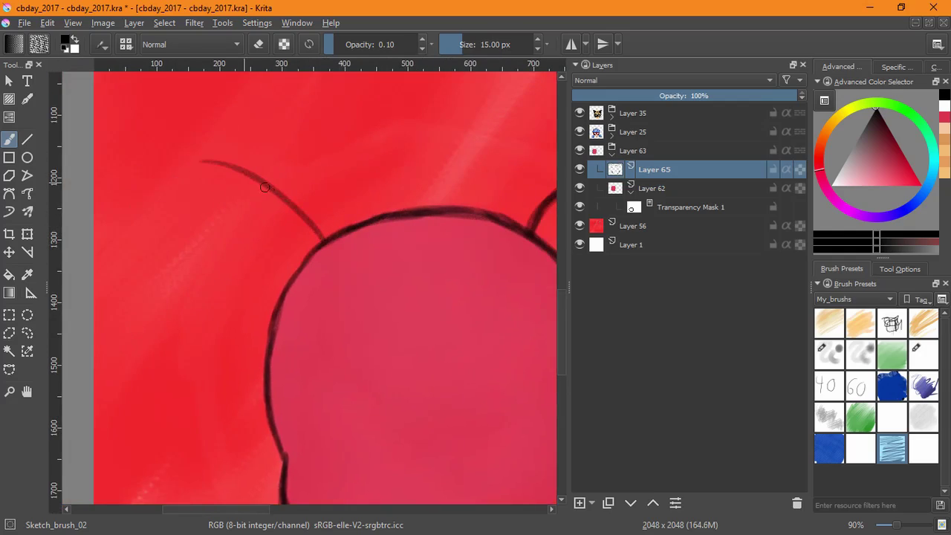
mouse_move(265, 187)
left_mouse_down()
mouse_move(191, 167)
mouse_move(272, 180)
left_mouse_up()
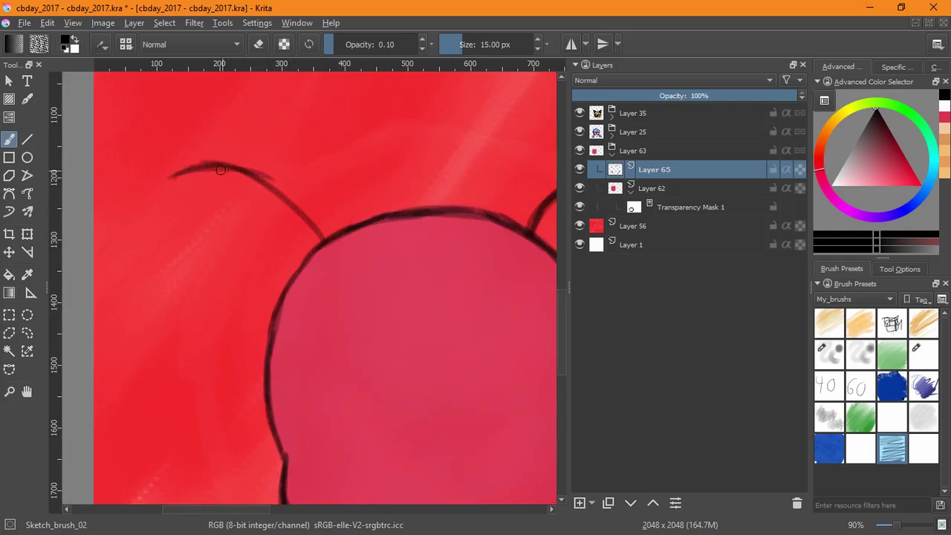
mouse_move(214, 168)
left_mouse_down()
mouse_move(296, 214)
mouse_move(311, 246)
left_mouse_up()
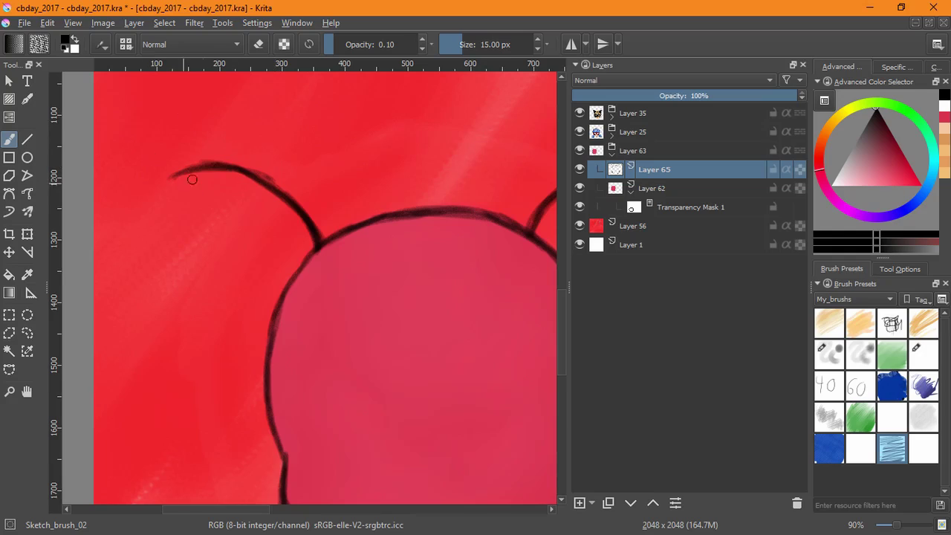
left_click_drag(186, 177, 132, 247)
mouse_move(192, 165)
left_mouse_down()
mouse_move(171, 186)
mouse_move(134, 382)
left_mouse_up()
Step: Undo the strokes of both antennae, leaving only the head outline
mouse_move(239, 250)
left_mouse_down()
mouse_move(347, 352)
mouse_move(298, 368)
left_mouse_up()
key("ctrl+z")
key("ctrl+z")
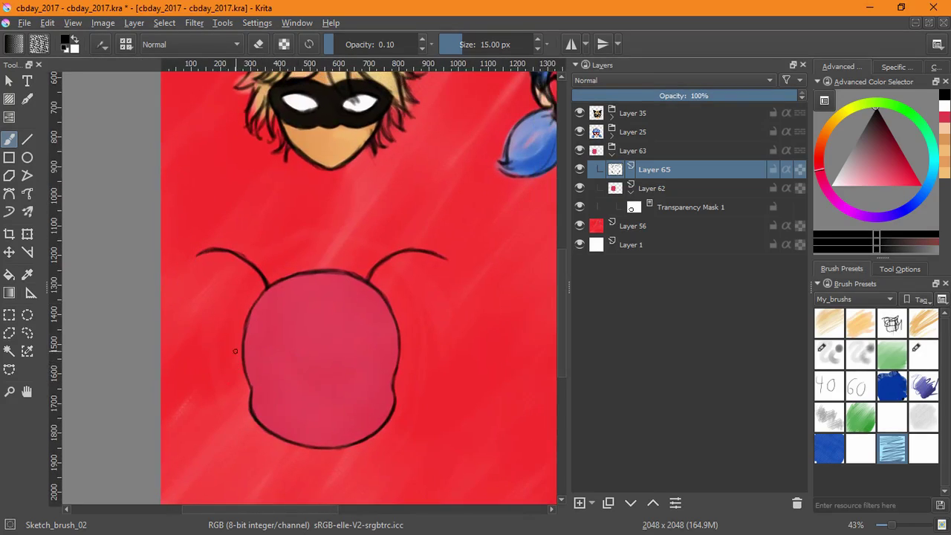
key("ctrl+z")
key("ctrl+z")
key("ctrl+z")
key("ctrl+z")
key("ctrl+z")
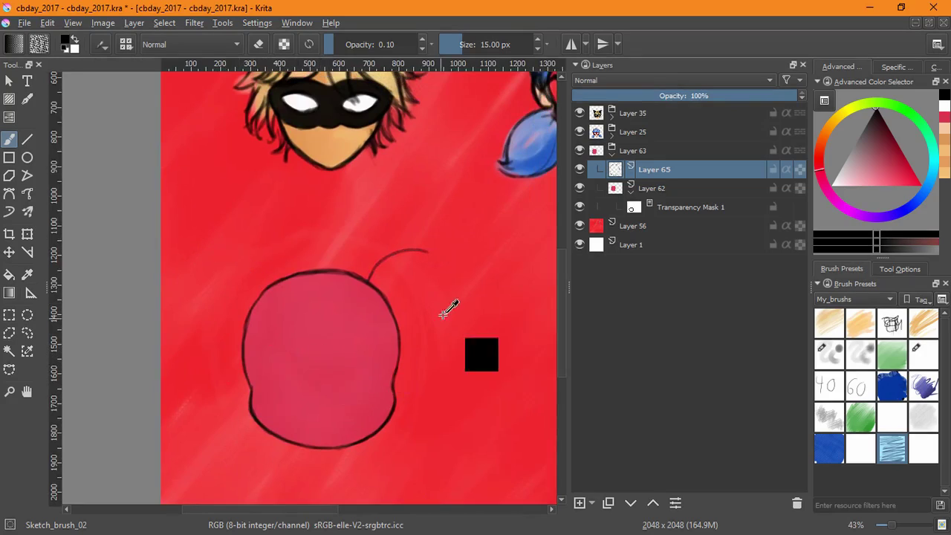
Step: Draw a long, thin antenna arching out and drooping down on each side of the head
key("plus")
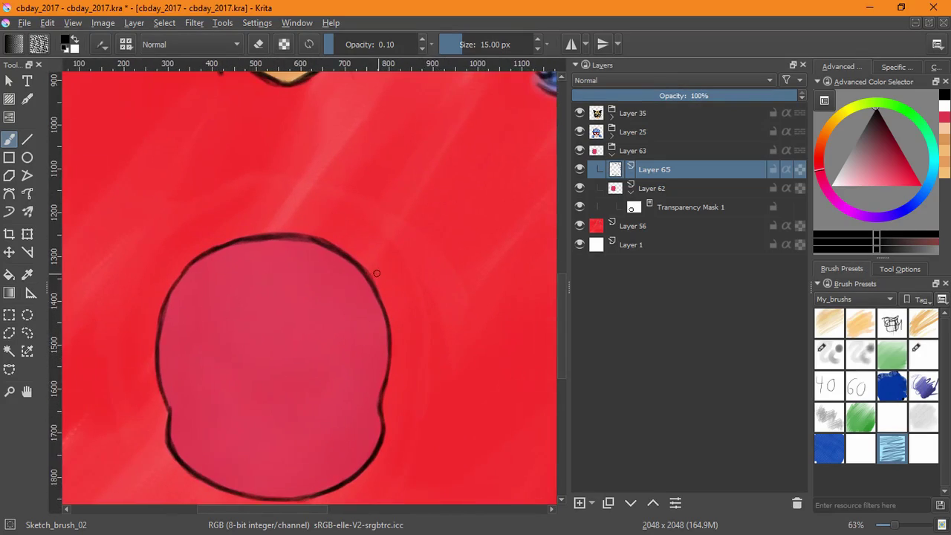
left_click_drag(372, 269, 457, 393)
left_click_drag(356, 253, 433, 269)
left_click_drag(250, 286, 138, 398)
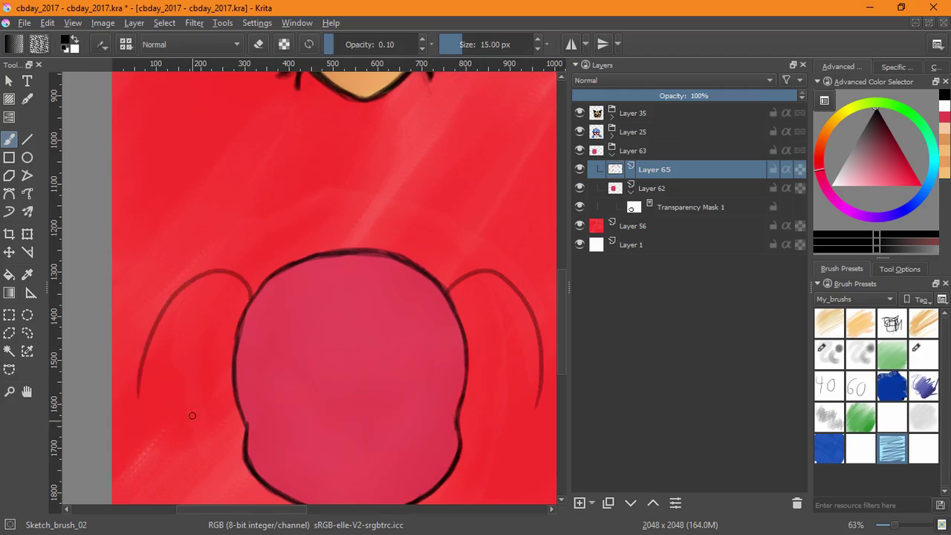
left_click_drag(333, 342, 330, 329)
Step: Add a new layer and draw a closed, arched black eye with two lashes on the right half of the face, refining the lashes
left_click(579, 503)
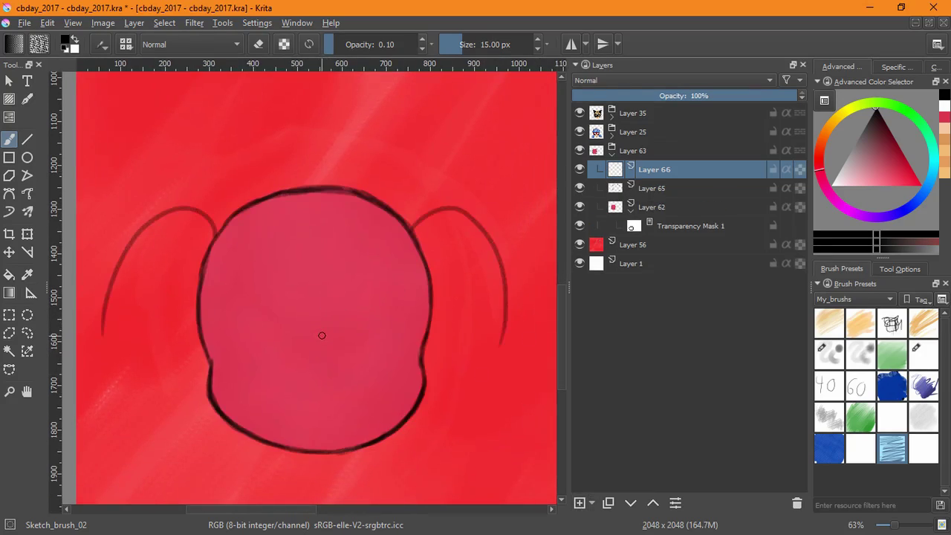
mouse_move(322, 336)
left_mouse_down()
mouse_move(371, 307)
mouse_move(397, 334)
mouse_move(376, 314)
left_mouse_up()
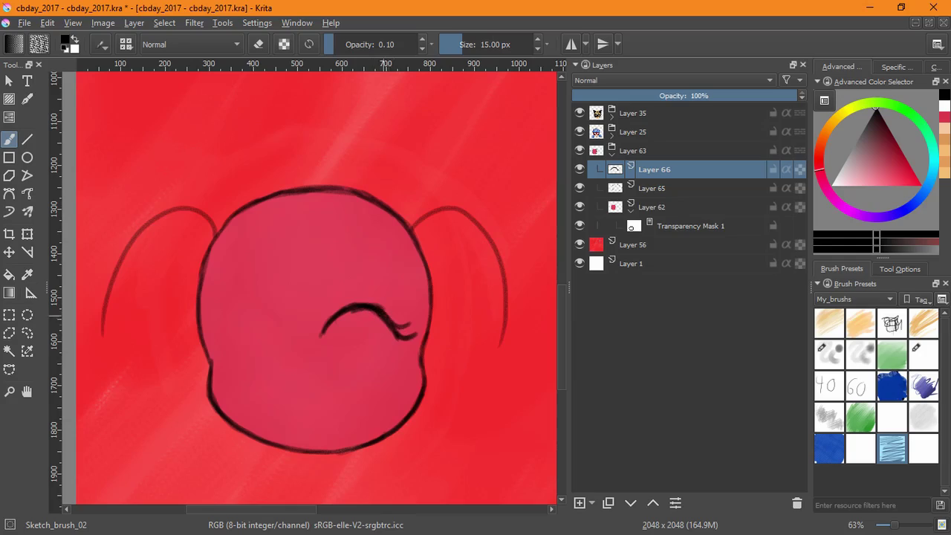
key("e")
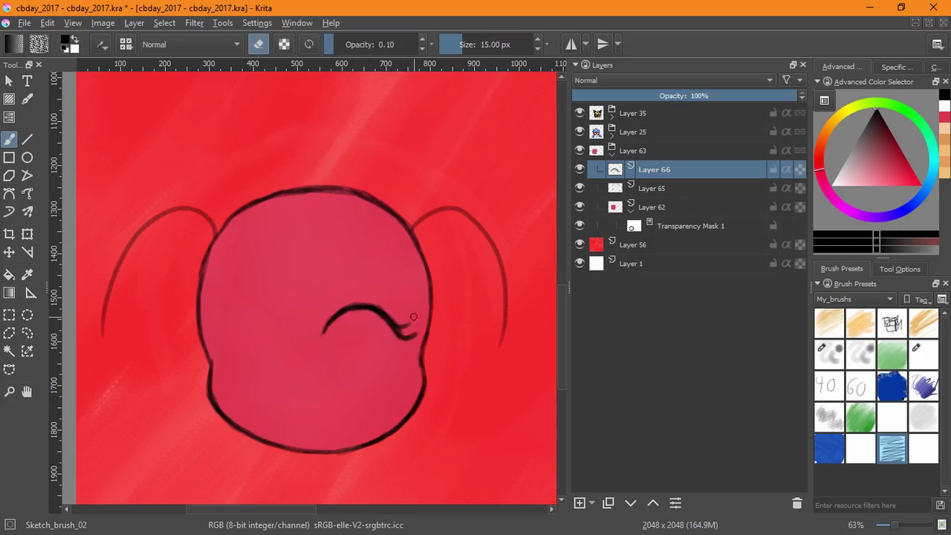
key("e")
left_click_drag(398, 327, 411, 320)
key("e")
key("e")
left_click_drag(401, 327, 410, 334)
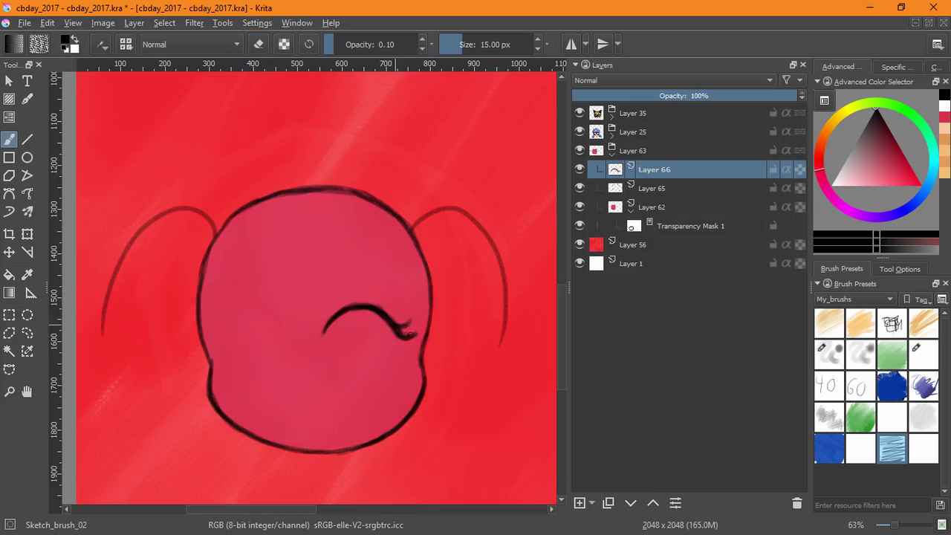
Step: Duplicate the eye layer, mirror the copy horizontally and move it to the left half of the face at x 415 px, y 1560 px
left_click(608, 503)
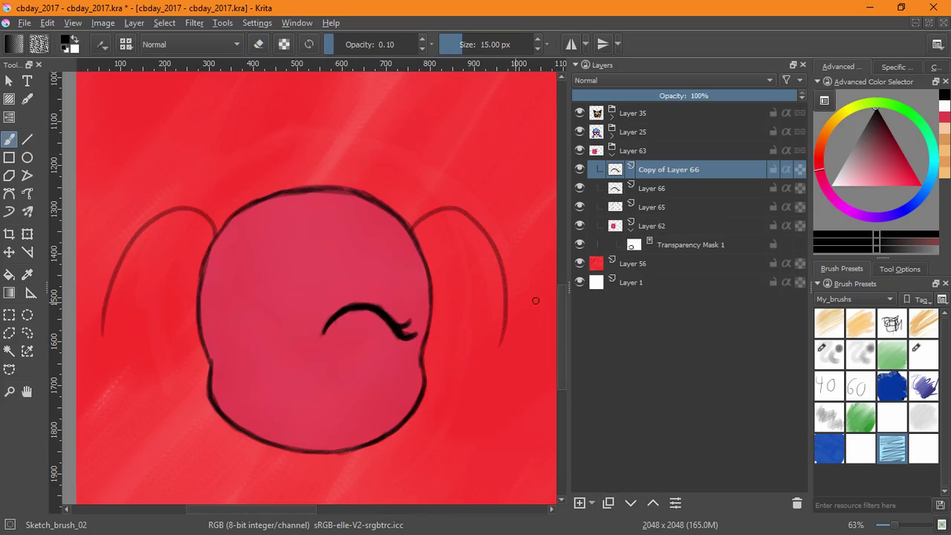
left_click(28, 234)
left_click(898, 269)
left_click(833, 496)
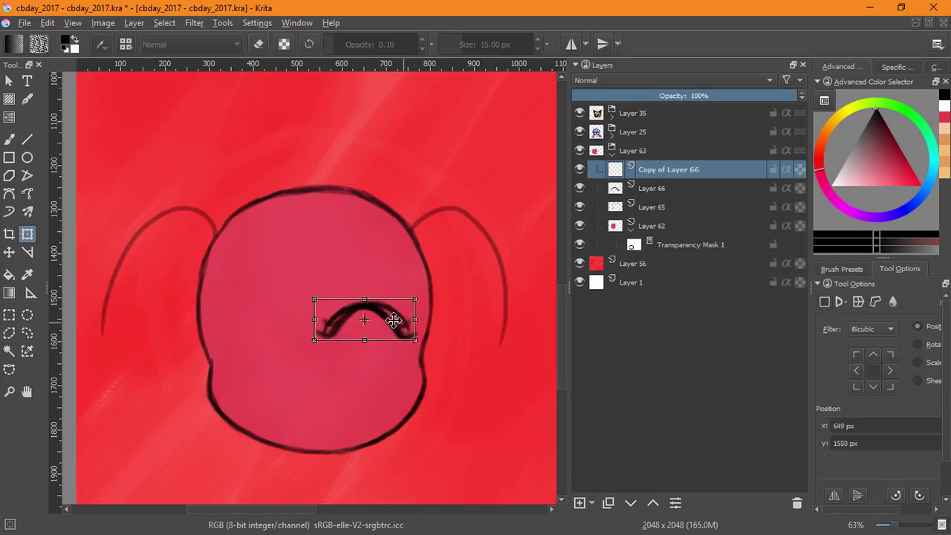
left_click_drag(393, 321, 293, 325)
key("Return")
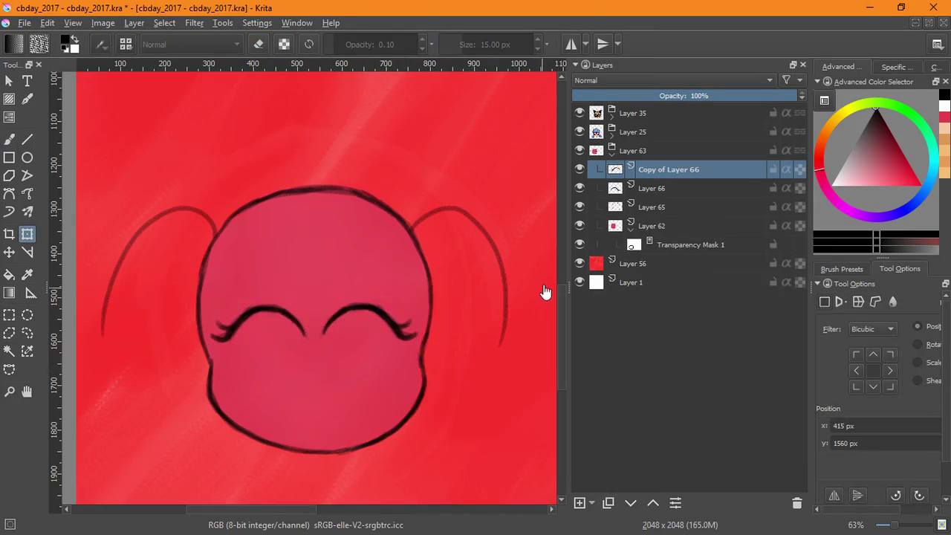
Step: Group the two eye layers, move the group slightly down to x 539 px, y 1573 px and rotate it a little
left_click(657, 187, "ctrl")
key("ctrl+g")
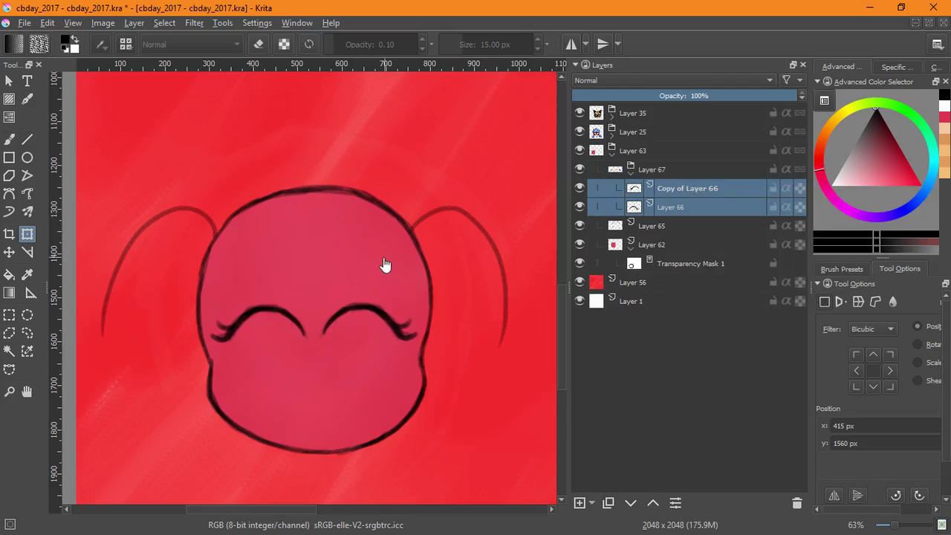
left_click(657, 173)
left_click(346, 319)
left_click_drag(346, 318, 347, 327)
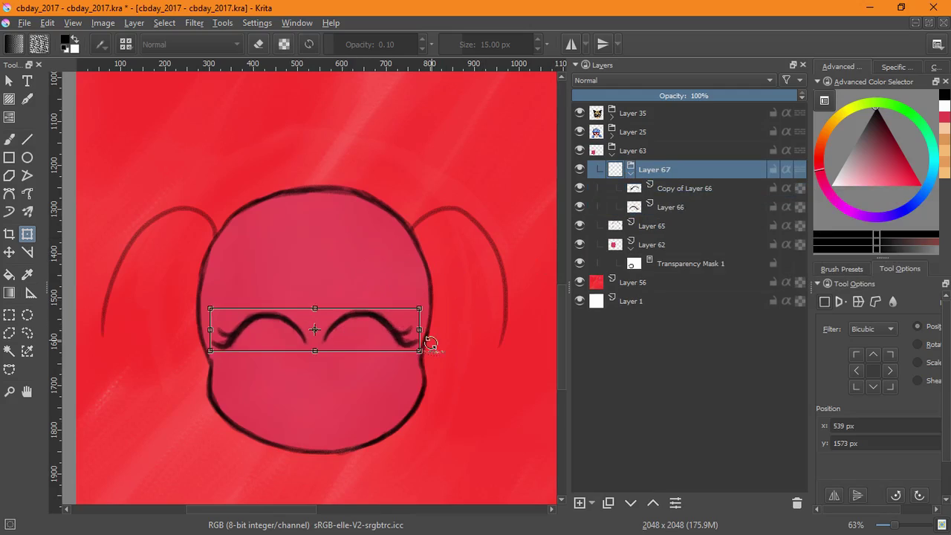
left_click_drag(429, 343, 429, 346)
key("Return")
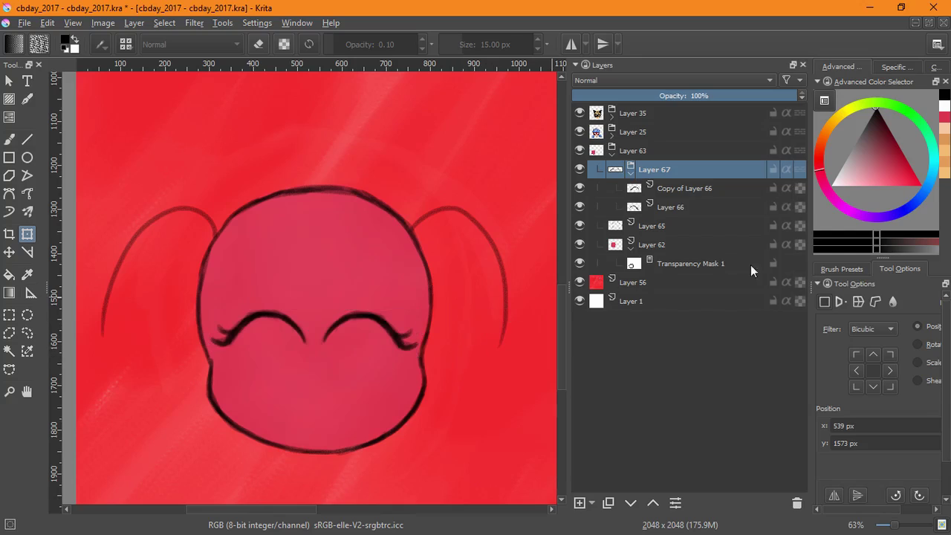
Step: Add a layer above Layer 65 and paint a round, dark purple-black spot on the forehead with the Bristles_pencil brush
left_click(654, 217)
left_click(580, 503)
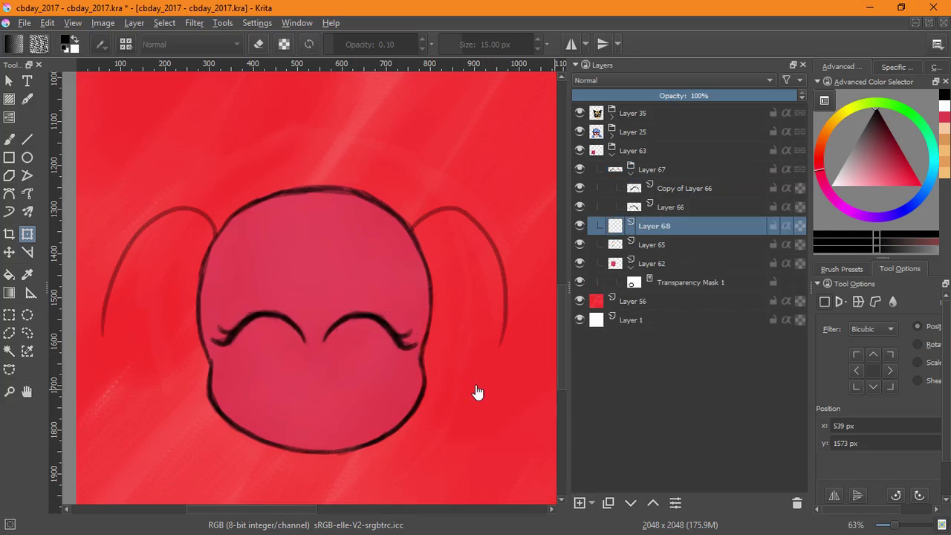
left_click(10, 138)
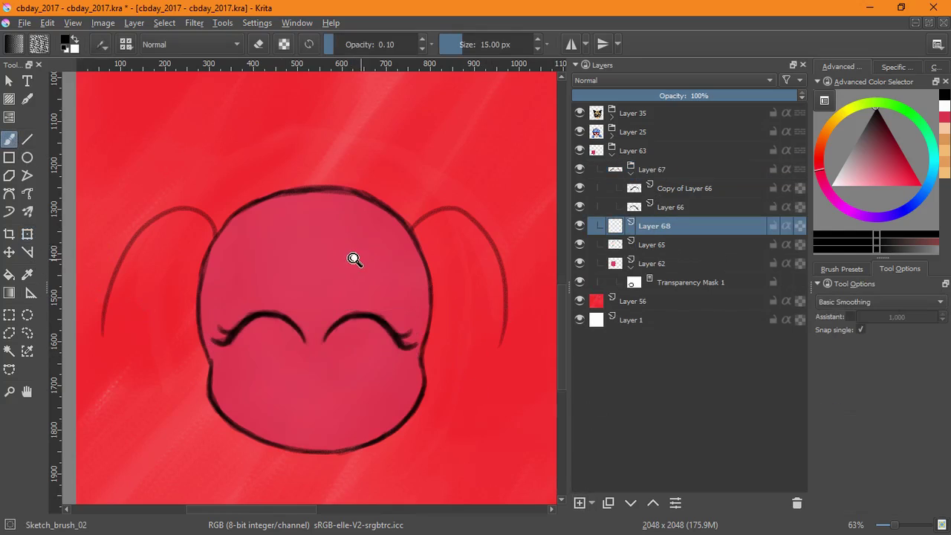
left_click_drag(354, 259, 402, 295)
scroll(402, 297, "up", 5)
scroll(307, 293, "down", 5)
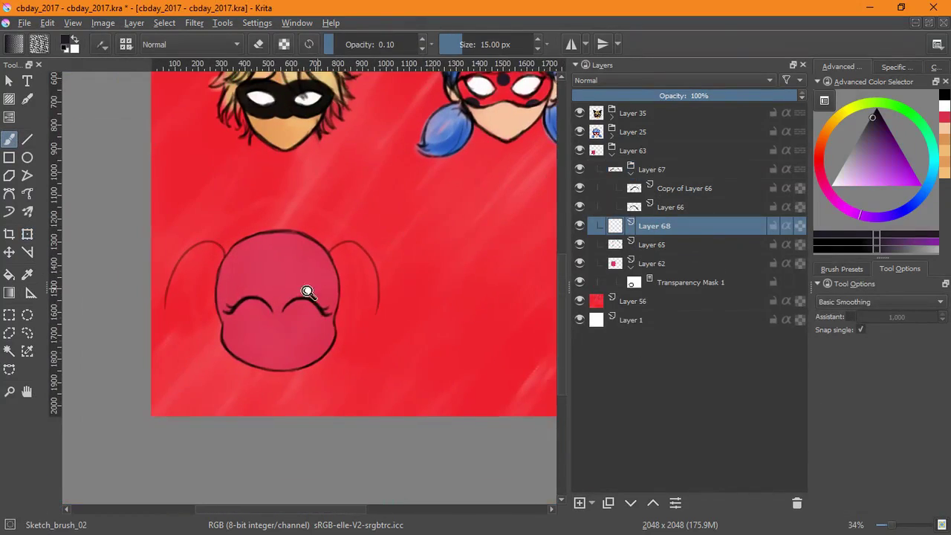
scroll(358, 325, "up", 2)
left_click(843, 269)
left_click(828, 355)
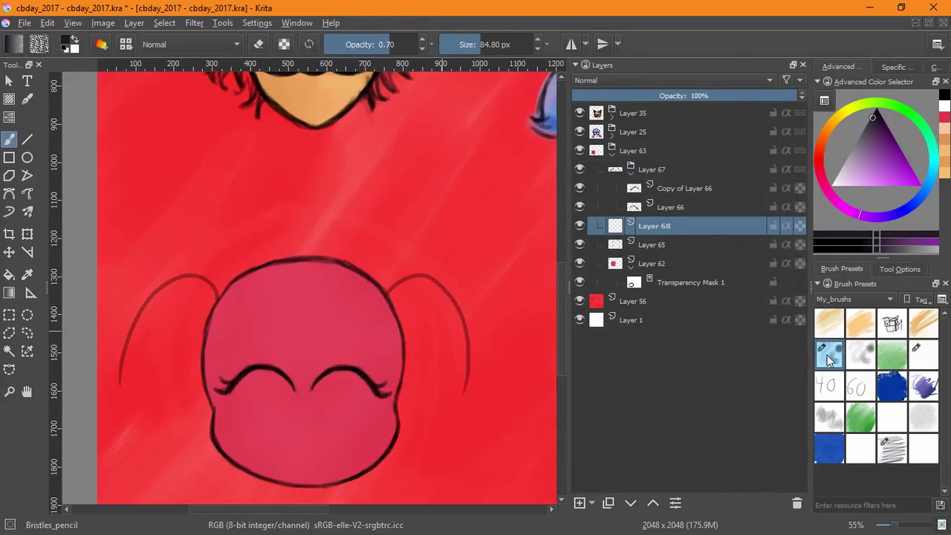
mouse_move(305, 327)
left_mouse_down()
mouse_move(321, 324)
mouse_move(324, 306)
left_mouse_up()
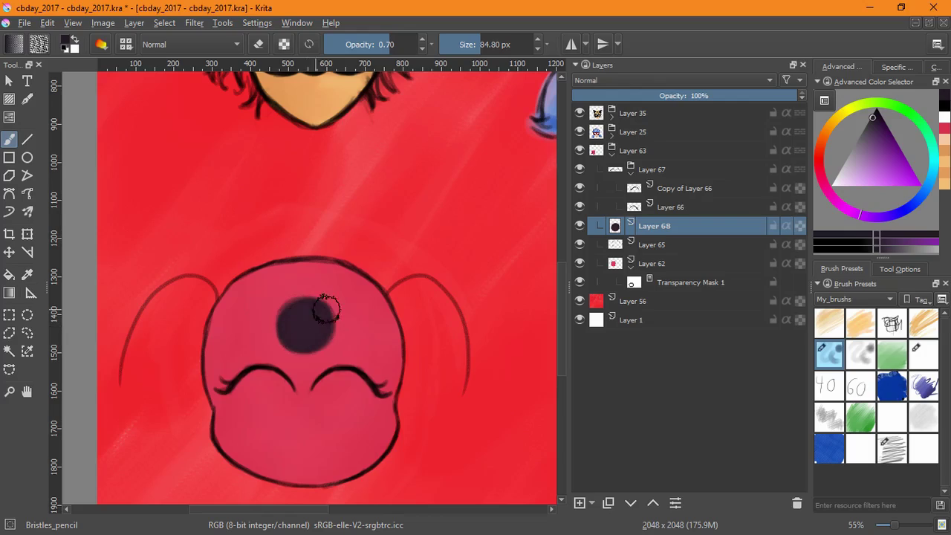
Step: Paint a dark spot over each lower corner of the face and move the spot layer below Layer 65
left_click_drag(217, 455, 216, 461)
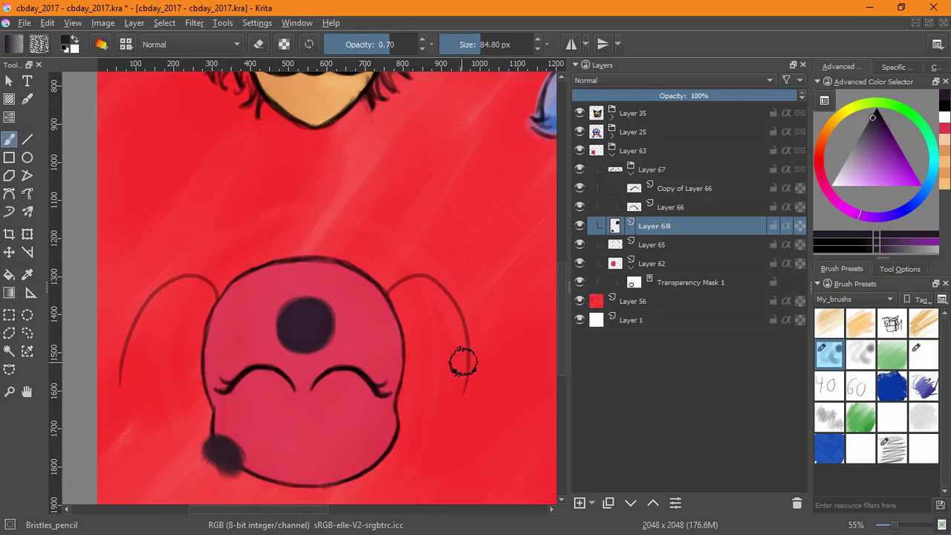
left_click(630, 502)
left_click_drag(376, 464, 386, 457)
mouse_move(234, 463)
left_mouse_down()
mouse_move(230, 456)
mouse_move(213, 462)
left_mouse_up()
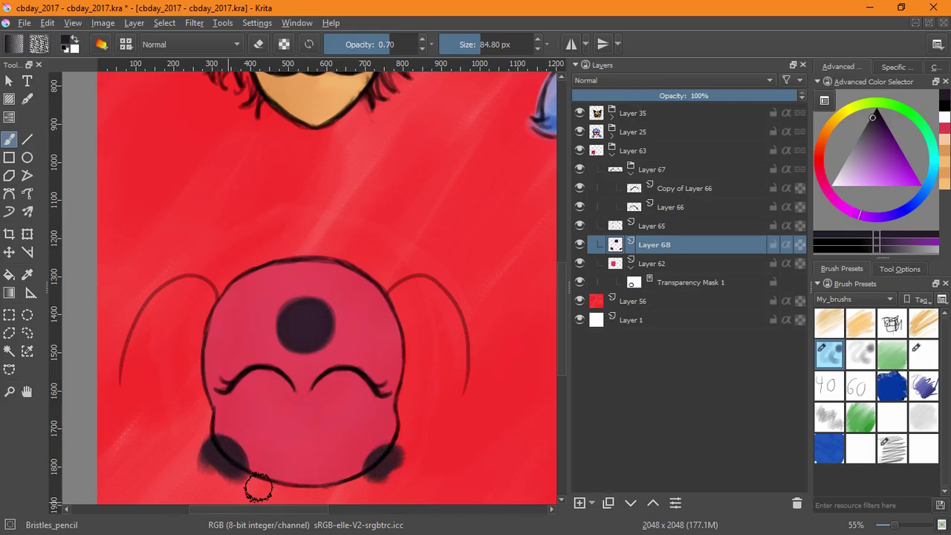
Step: Add a transparency mask to Layer 68 and paint black on it to hide the parts of the cheek spots outside the head outline
left_click_drag(452, 439, 466, 359)
mouse_move(320, 241)
left_mouse_down()
mouse_move(324, 230)
mouse_move(312, 236)
mouse_move(309, 215)
left_mouse_up()
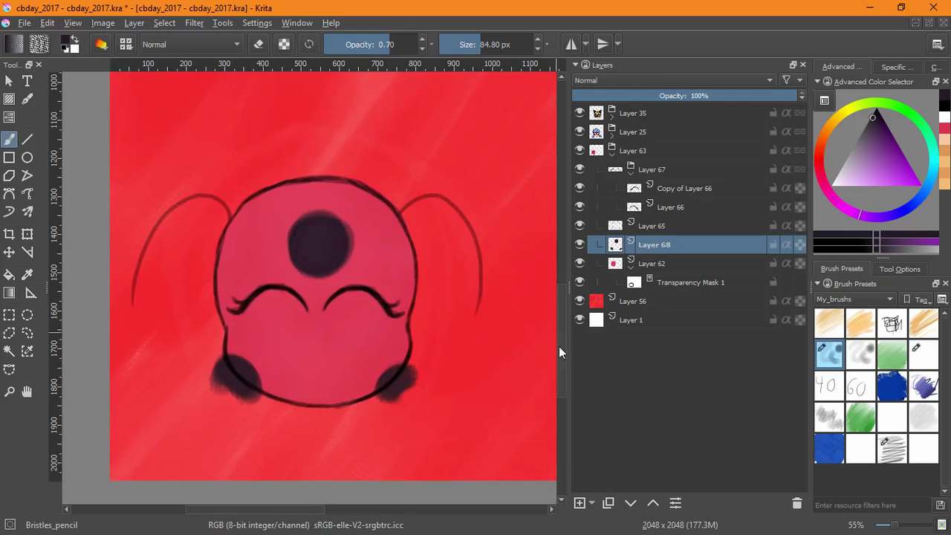
left_click(592, 505)
left_click(593, 451)
left_click(63, 49)
mouse_move(422, 368)
left_mouse_down()
mouse_move(378, 415)
mouse_move(416, 374)
left_mouse_up()
mouse_move(211, 360)
left_mouse_down()
mouse_move(246, 405)
mouse_move(206, 352)
left_mouse_up()
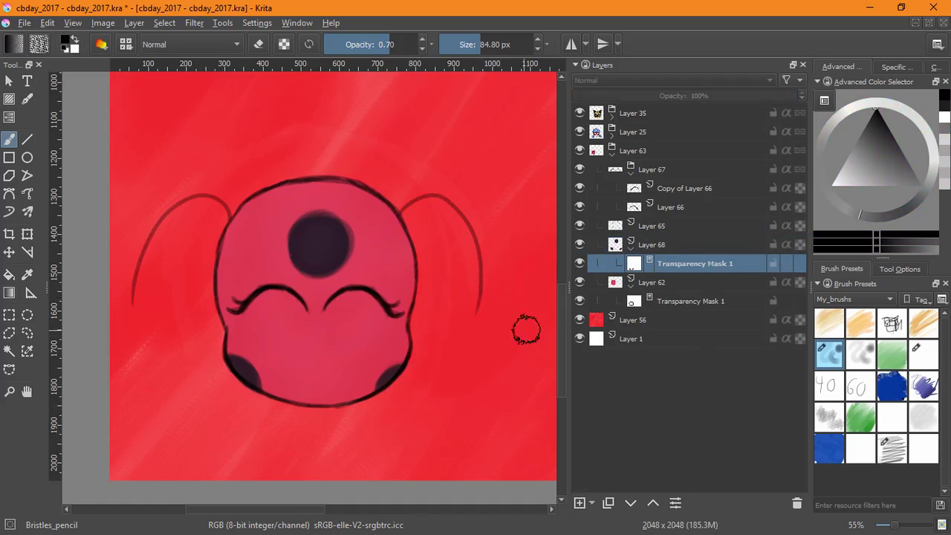
Step: Erase both drooping antennae beside the ladybug head on Layer 65 with the Ink_brush_25_2 brush in eraser mode
left_click(652, 226)
left_click(580, 226)
left_click(580, 225)
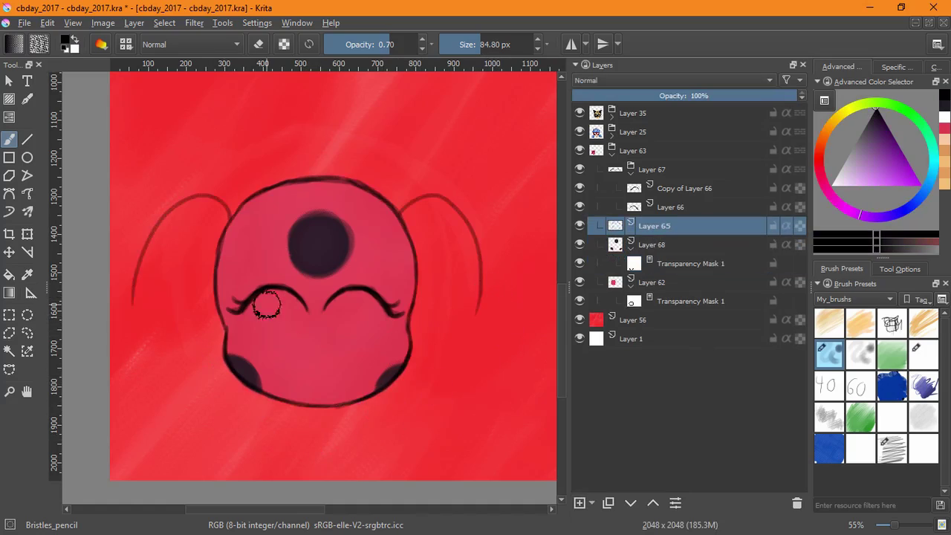
left_click(922, 364)
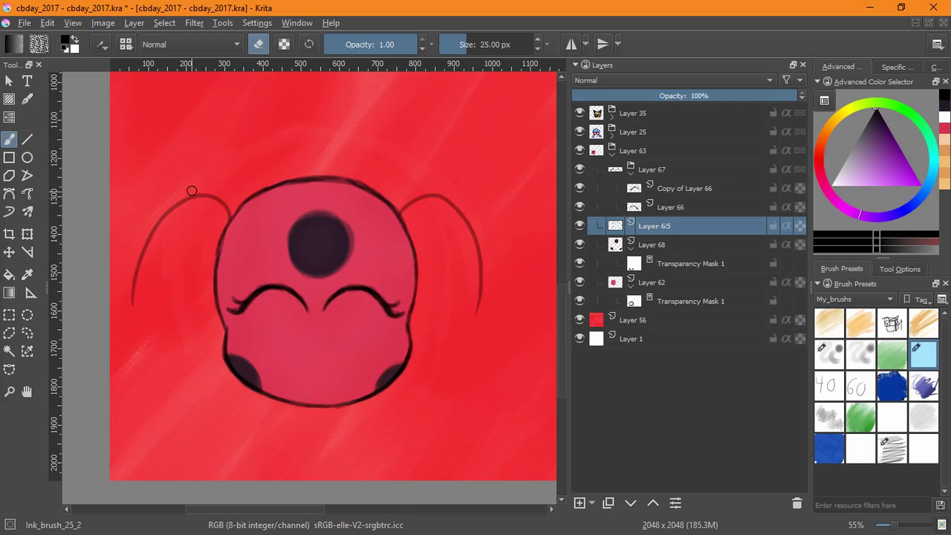
left_click_drag(192, 191, 171, 197)
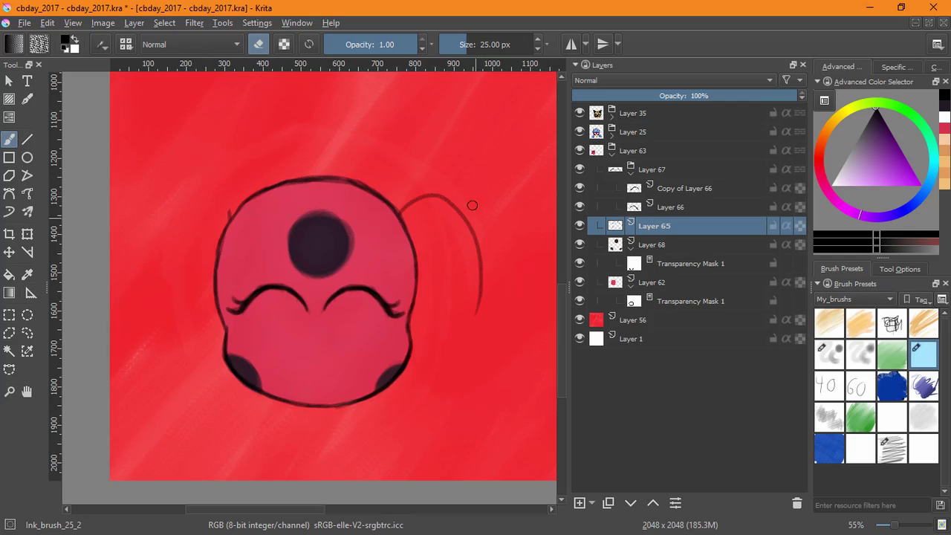
left_click_drag(472, 205, 461, 247)
Step: Clean the leftover antenna stubs off both sides of the head outline with Sketch_brush_02 in eraser mode
left_click(893, 450)
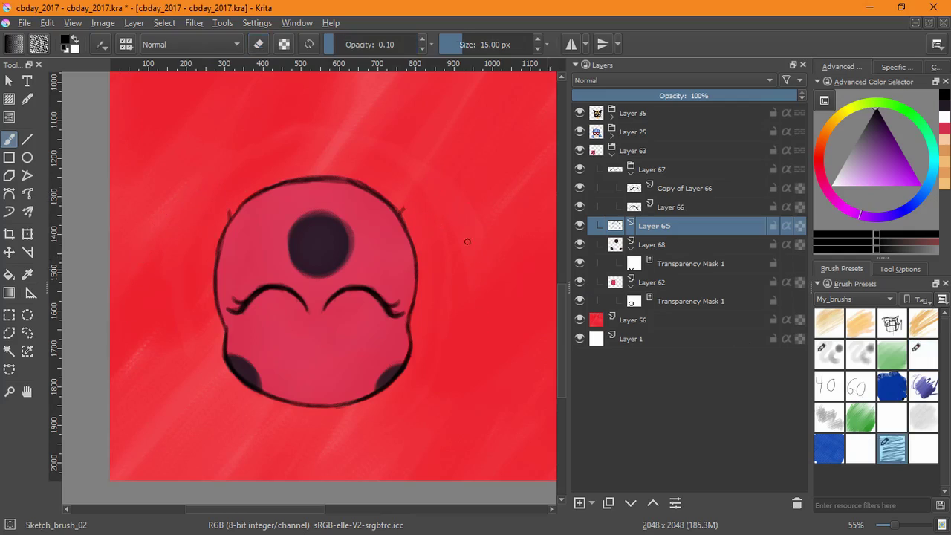
scroll(445, 245, "up", 5)
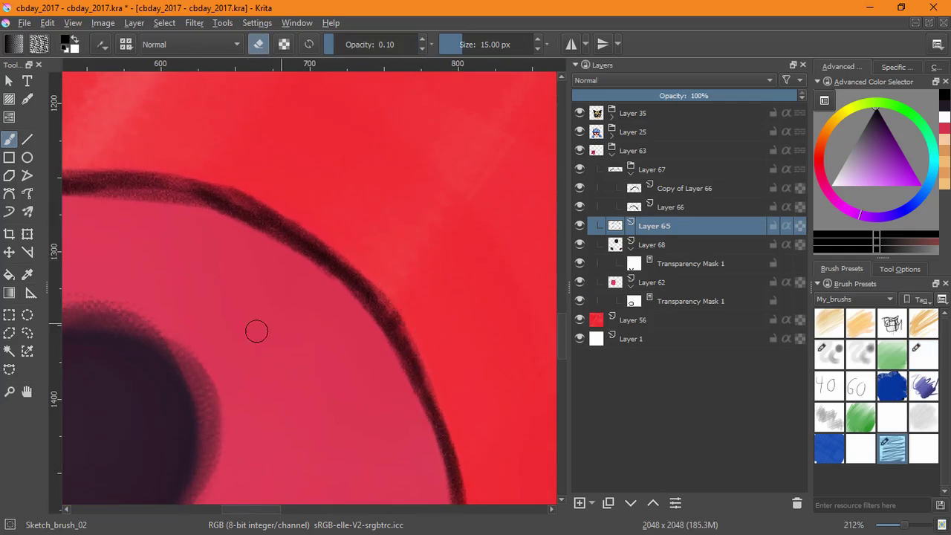
left_click_drag(256, 332, 550, 292)
left_click_drag(289, 272, 289, 297)
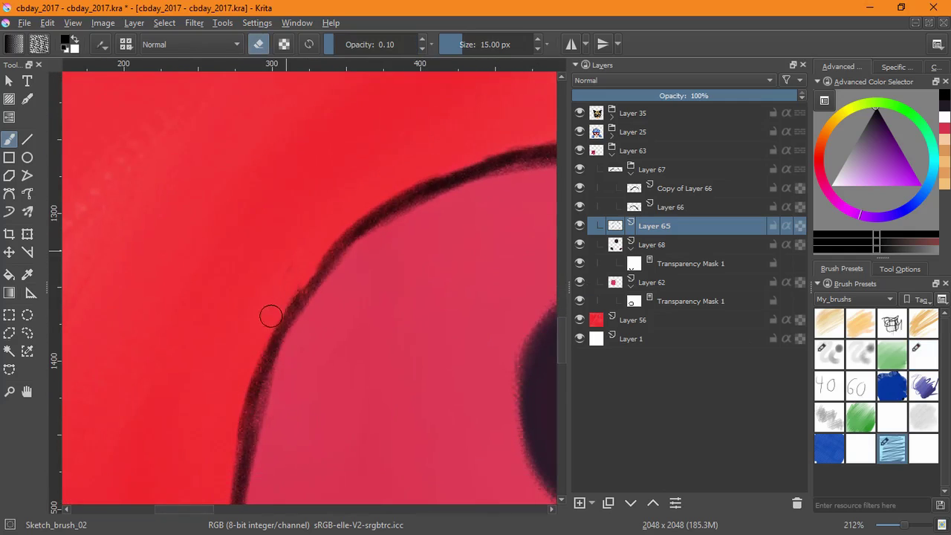
left_click(580, 503)
scroll(414, 283, "down", 5)
scroll(420, 327, "up", 2)
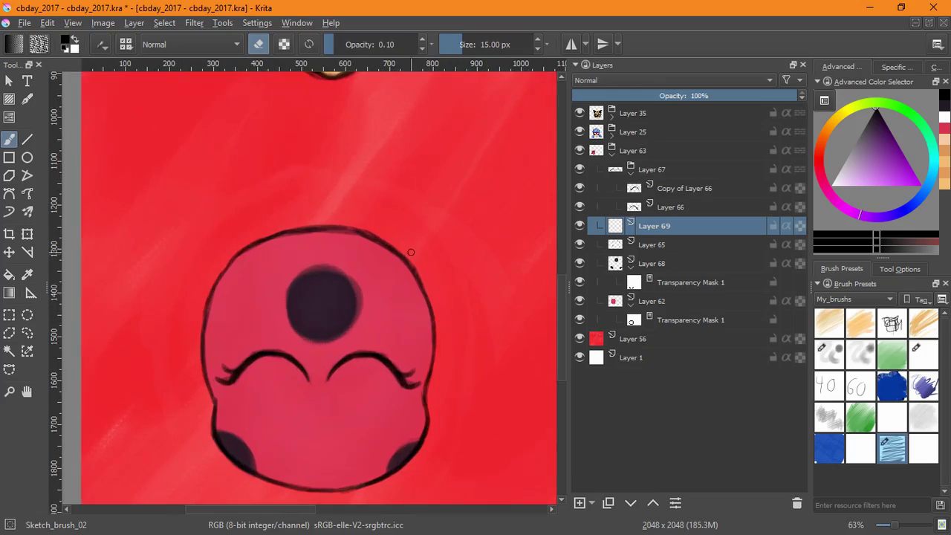
left_click_drag(410, 260, 474, 315)
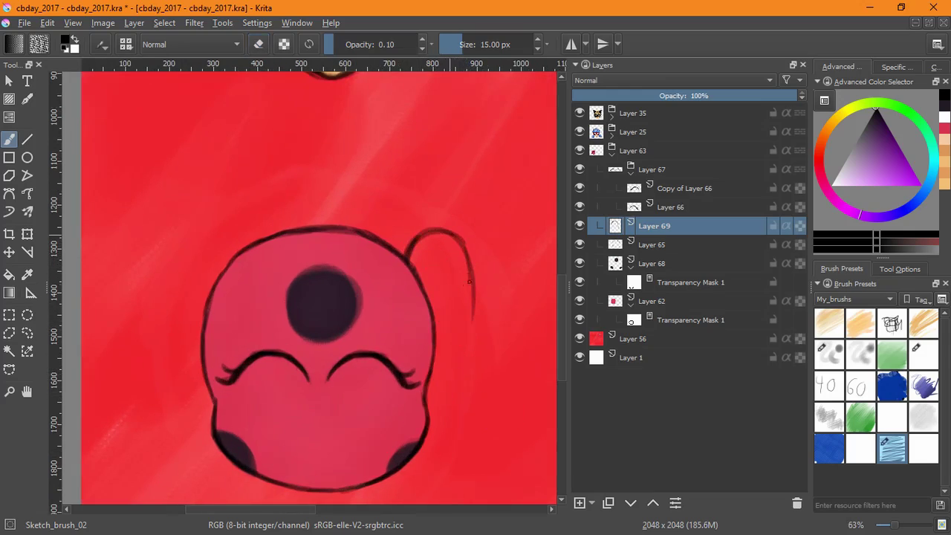
key("ctrl+z")
key("ctrl+z")
Step: Draw two curved antennae rising from the top of the ladybug head and curling outward, redoing the left one until its curve fits
mouse_move(346, 227)
left_mouse_down()
mouse_move(421, 170)
mouse_move(467, 186)
left_mouse_up()
left_click_drag(289, 228, 185, 164)
key("ctrl+z")
mouse_move(287, 227)
left_mouse_down()
mouse_move(180, 169)
mouse_move(186, 153)
left_mouse_up()
key("ctrl+z")
mouse_move(270, 190)
left_mouse_down()
mouse_move(197, 162)
mouse_move(165, 181)
left_mouse_up()
key("ctrl+z")
left_click_drag(238, 168, 170, 177)
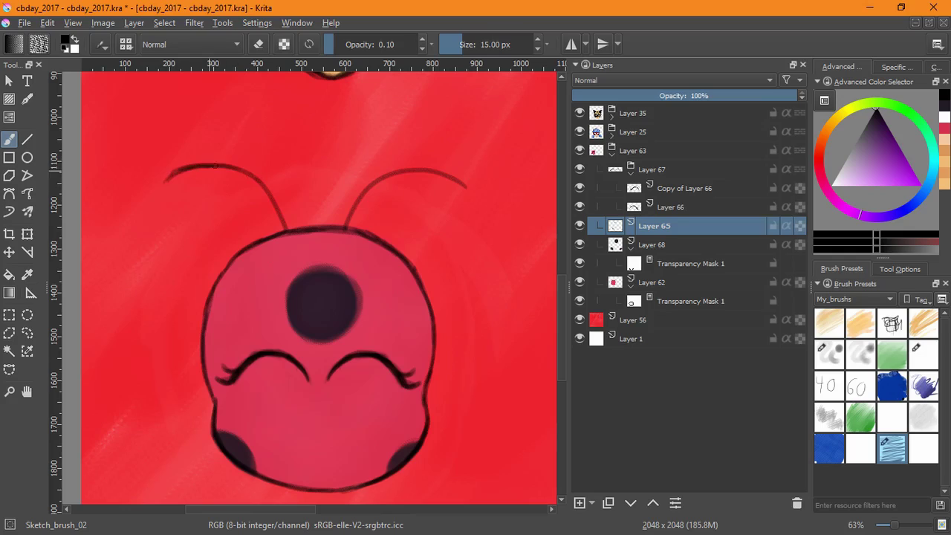
left_click_drag(272, 193, 220, 166)
key("ctrl+z")
Step: Collapse the Layer 63 group and create a new paint layer inside its own group above Layer 56
scroll(463, 378, "down", 3)
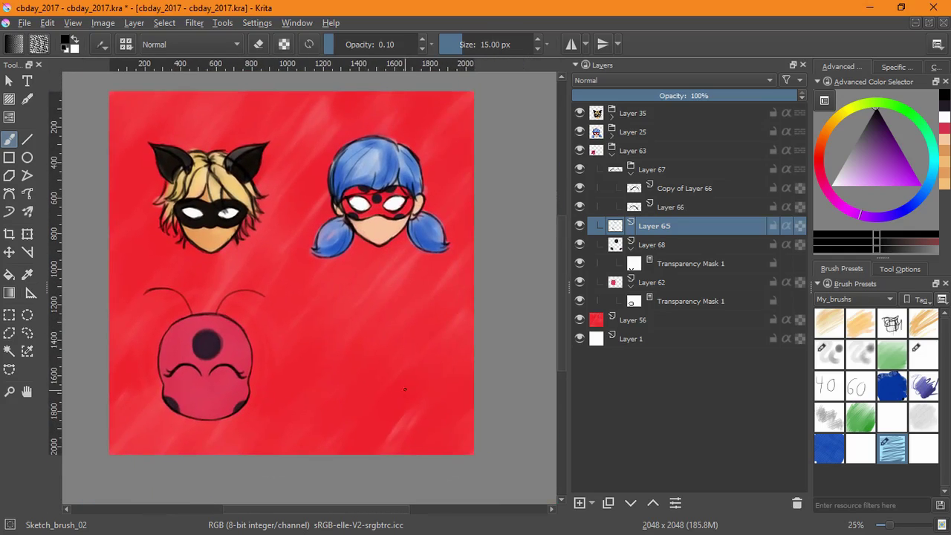
left_click(613, 155)
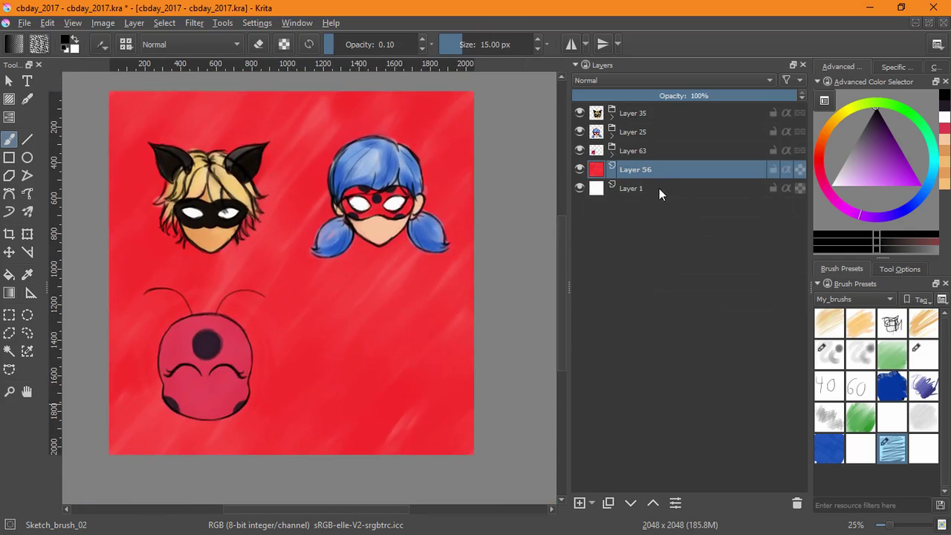
left_click(580, 503)
key("ctrl+g")
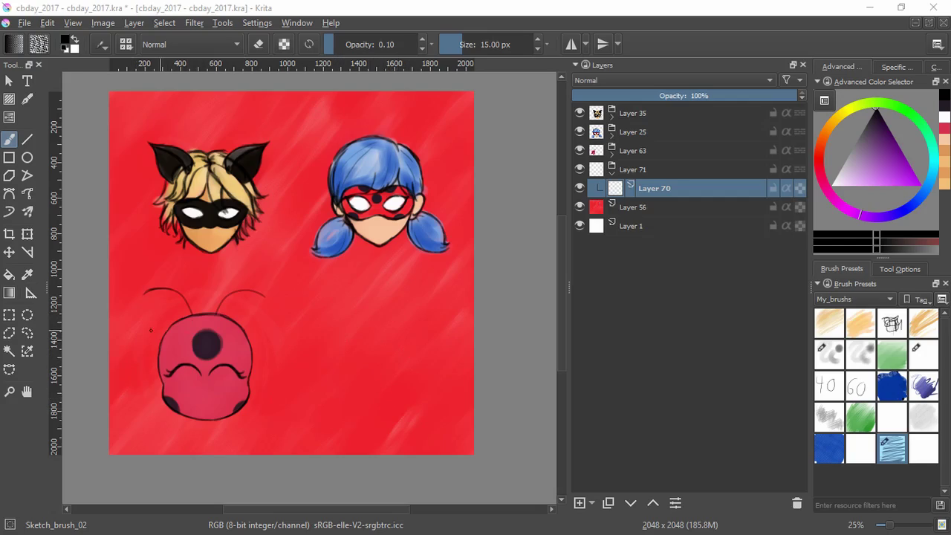
Step: Sample the near-black colour from the inside of the blond character's cat ear
left_click(26, 276)
left_click_drag(189, 176, 190, 102)
left_click_drag(240, 151, 406, 345)
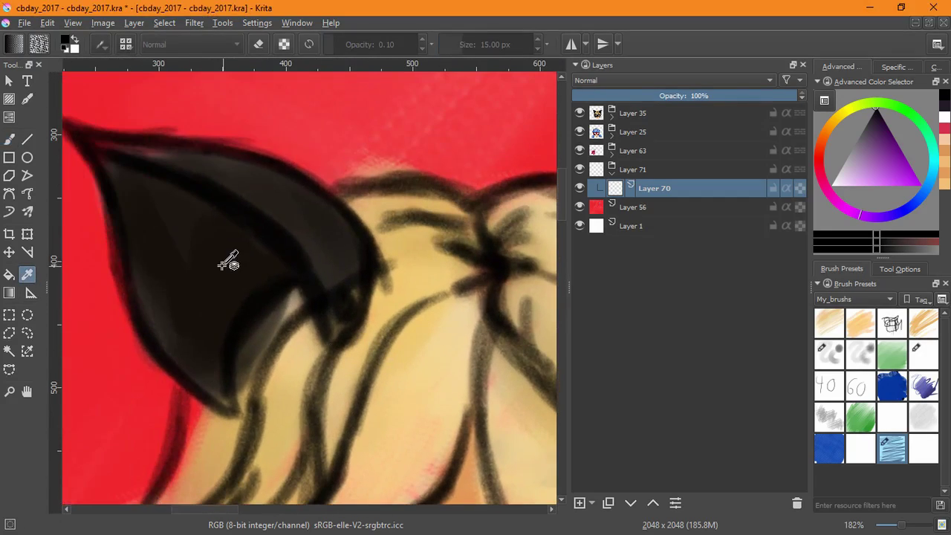
left_click(228, 264)
left_click_drag(354, 251, 353, 350)
left_click_drag(467, 383, 305, 356)
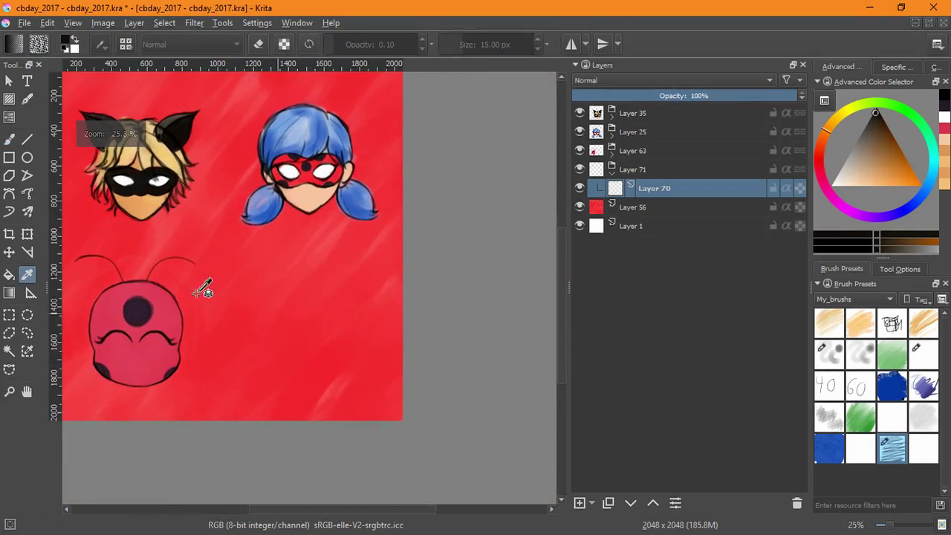
Step: Hide Layer 56 and Layer 1 and clear the dark trial blob painted on Layer 70 with Bristles_pencil
key("b")
mouse_move(289, 317)
left_mouse_down()
mouse_move(298, 312)
mouse_move(319, 335)
mouse_move(303, 333)
left_mouse_up()
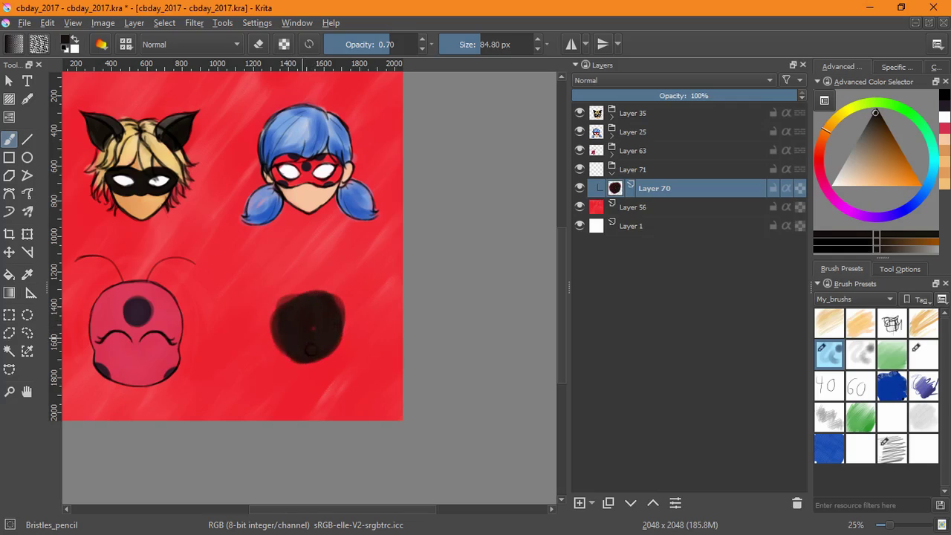
left_click(580, 207)
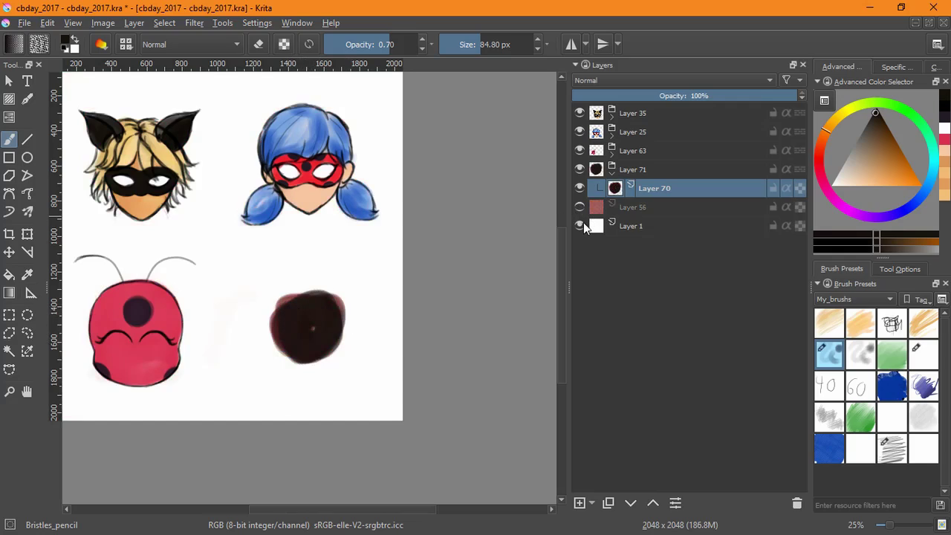
left_click(581, 225)
key("Delete")
Step: Paint a filled near-black head with rounded cheeks, about 510 by 600 px, in the canvas's empty lower-right quarter
mouse_move(319, 319)
left_mouse_down()
mouse_move(301, 346)
mouse_move(306, 326)
mouse_move(335, 342)
mouse_move(280, 329)
mouse_move(311, 288)
mouse_move(271, 335)
mouse_move(343, 357)
mouse_move(319, 377)
left_mouse_up()
left_click_drag(266, 328, 316, 334)
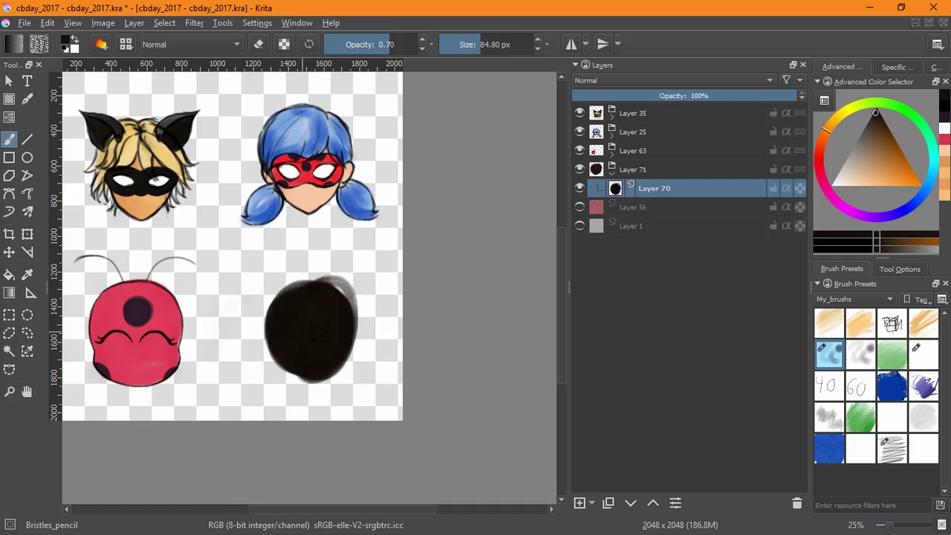
left_click_drag(307, 372, 307, 336)
mouse_move(232, 346)
left_mouse_down()
mouse_move(229, 369)
mouse_move(301, 390)
mouse_move(363, 371)
mouse_move(379, 346)
mouse_move(282, 382)
mouse_move(324, 407)
left_mouse_up()
left_click_drag(260, 182, 229, 223)
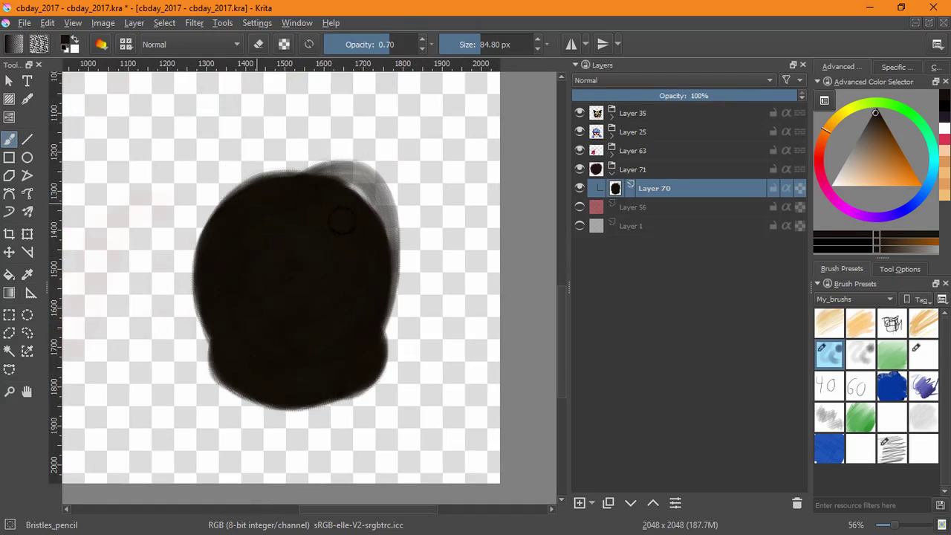
Step: Erase the grey smudge outside the black head's upper-right edge, finishing with Sketch_brush_02 in eraser mode
key("e")
mouse_move(410, 183)
left_mouse_down()
mouse_move(339, 149)
mouse_move(439, 180)
mouse_move(397, 121)
mouse_move(463, 143)
mouse_move(391, 124)
mouse_move(427, 141)
left_mouse_up()
left_click(893, 451)
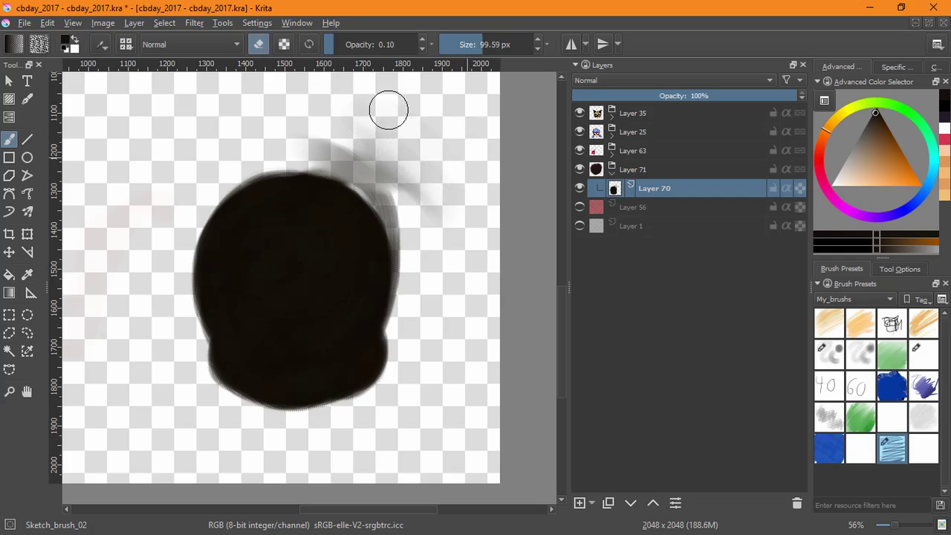
mouse_move(388, 110)
left_mouse_down()
mouse_move(399, 197)
mouse_move(380, 162)
mouse_move(410, 214)
mouse_move(290, 143)
mouse_move(320, 156)
left_mouse_up()
Step: Add a transparency mask to Layer 70 and smooth the black head's outline on it with Bristles_pencil in black and white
left_click(830, 354)
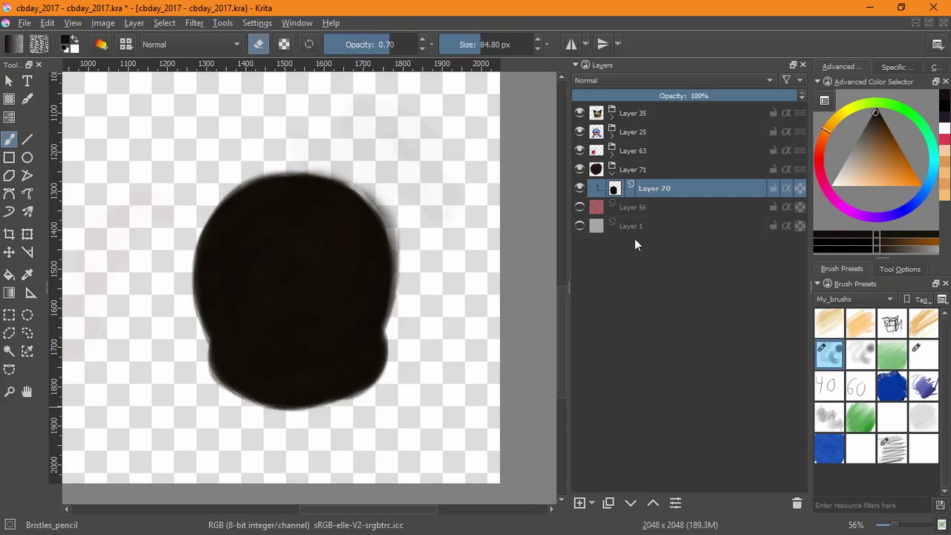
left_click(592, 503)
left_click(592, 399)
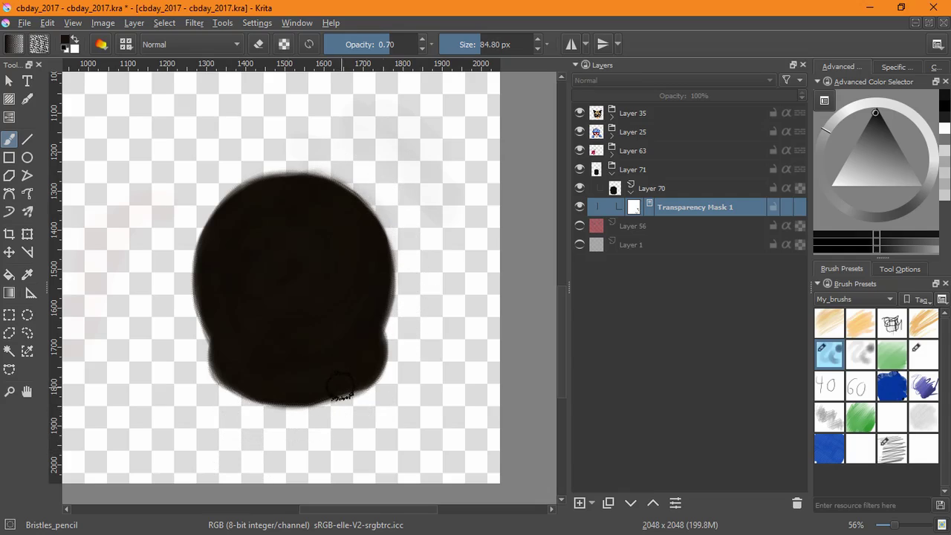
key("e")
key("e")
key("x")
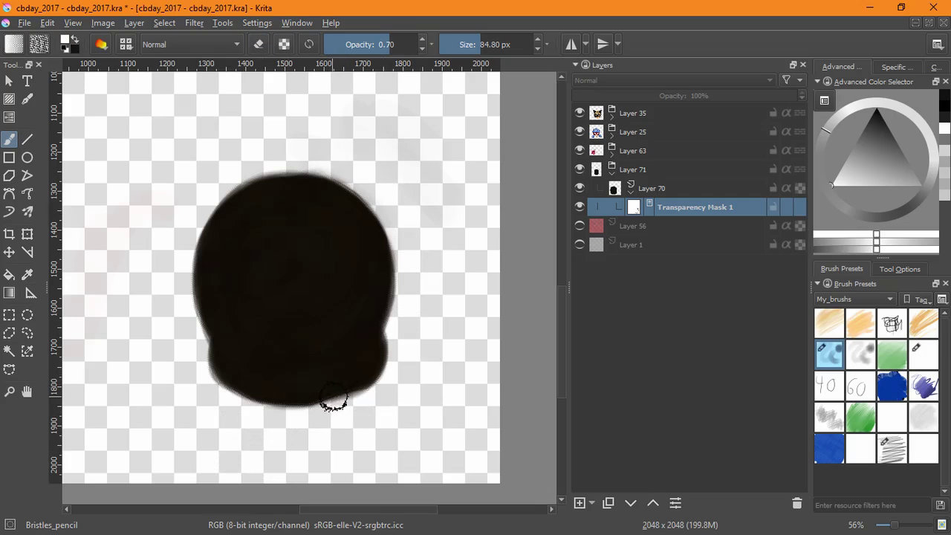
left_click_drag(330, 380, 351, 372)
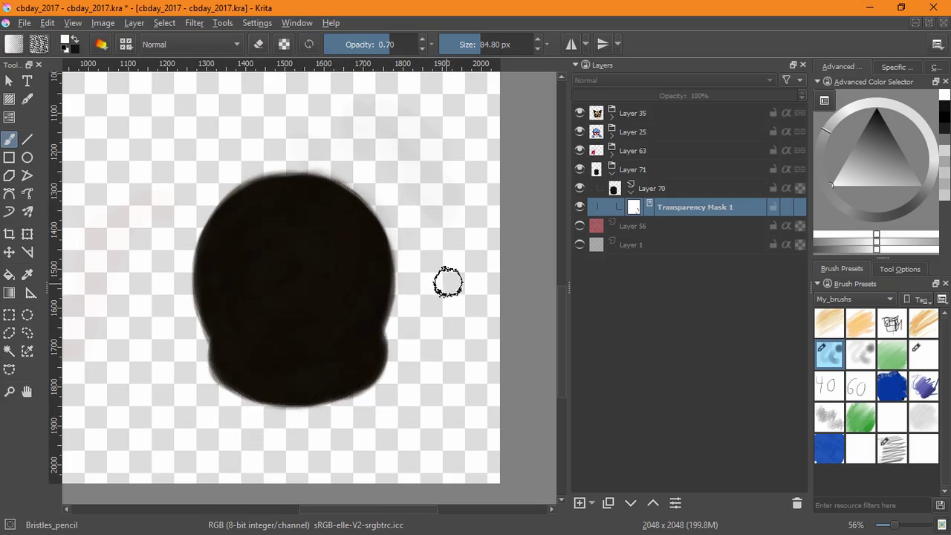
Step: Add a paint layer above Layer 70 and paint a pointed near-black cat ear on the head's upper-right side
left_click(655, 194)
left_click(580, 502)
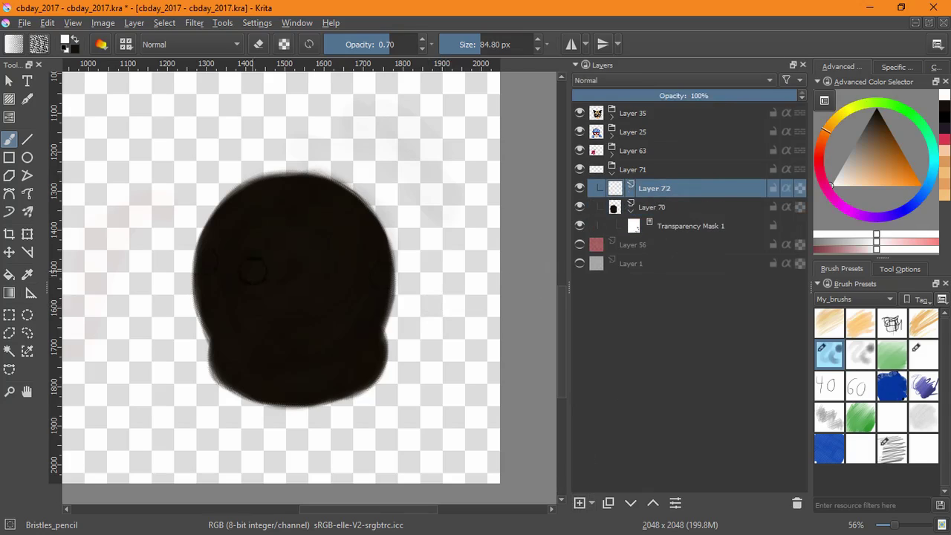
left_click(68, 41)
mouse_move(372, 197)
left_mouse_down()
mouse_move(376, 168)
mouse_move(391, 201)
mouse_move(367, 199)
mouse_move(403, 168)
mouse_move(393, 144)
mouse_move(344, 175)
mouse_move(408, 149)
mouse_move(411, 184)
left_mouse_up()
key("[")
key("[")
key("[")
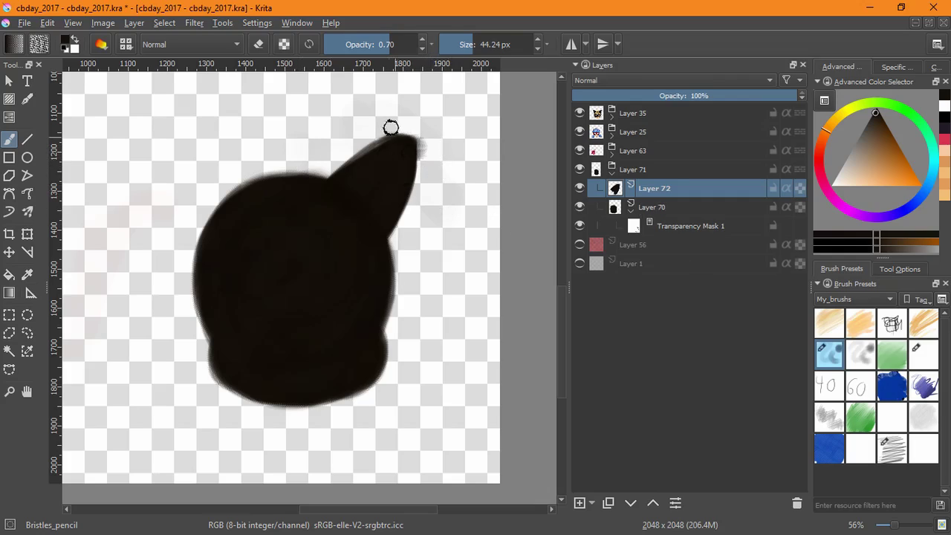
Step: Undo the last ear strokes and repaint the ear taller and wider with a 44.24 px Bristles_pencil
key("ctrl+z")
key("ctrl+z")
key("ctrl+z")
key("ctrl+z")
key("ctrl+z")
key("ctrl+z")
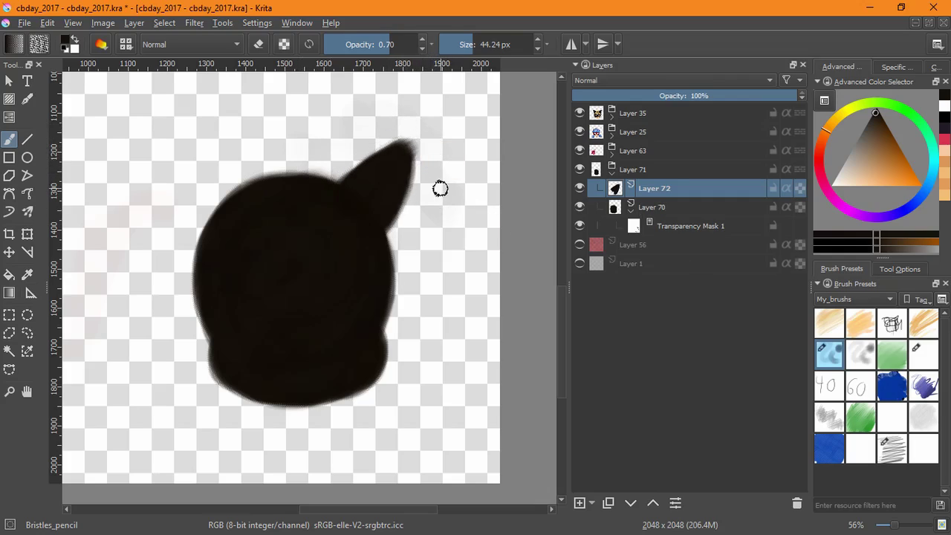
mouse_move(343, 185)
left_mouse_down()
mouse_move(395, 153)
mouse_move(430, 148)
mouse_move(396, 227)
mouse_move(405, 202)
mouse_move(361, 195)
mouse_move(339, 207)
mouse_move(387, 233)
left_mouse_up()
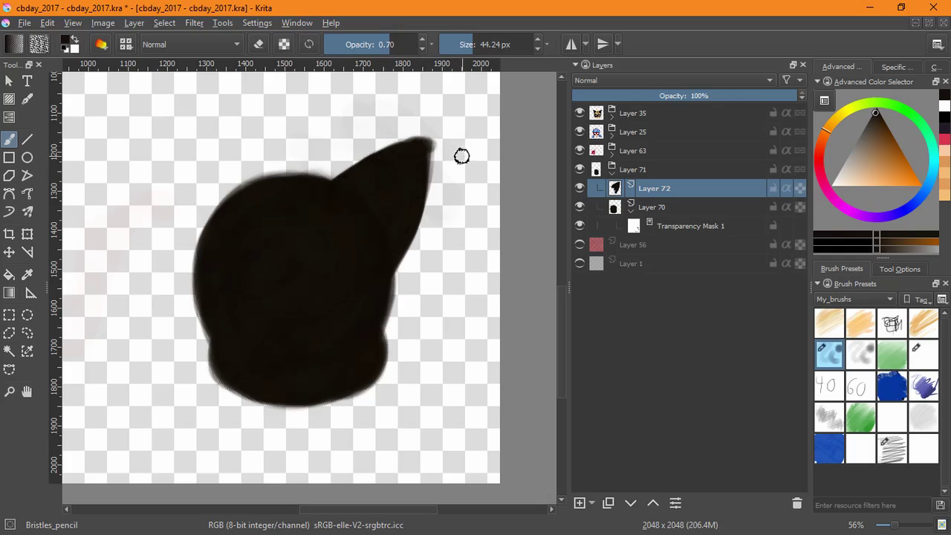
Step: Trim the ear's tip and outer edges with Sketch_brush_02 in eraser mode at 99.59 px
left_click(886, 449)
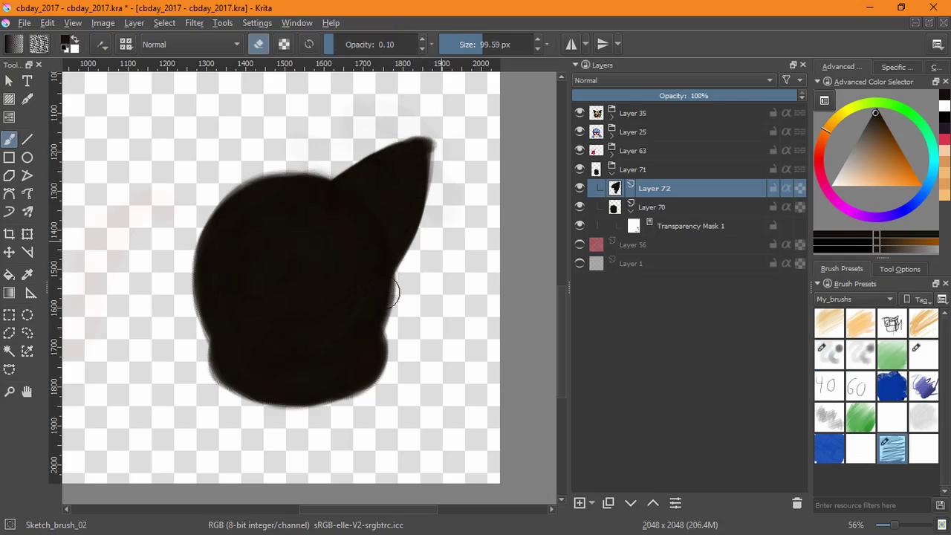
mouse_move(387, 292)
left_mouse_down()
mouse_move(409, 272)
mouse_move(444, 206)
mouse_move(442, 123)
left_mouse_up()
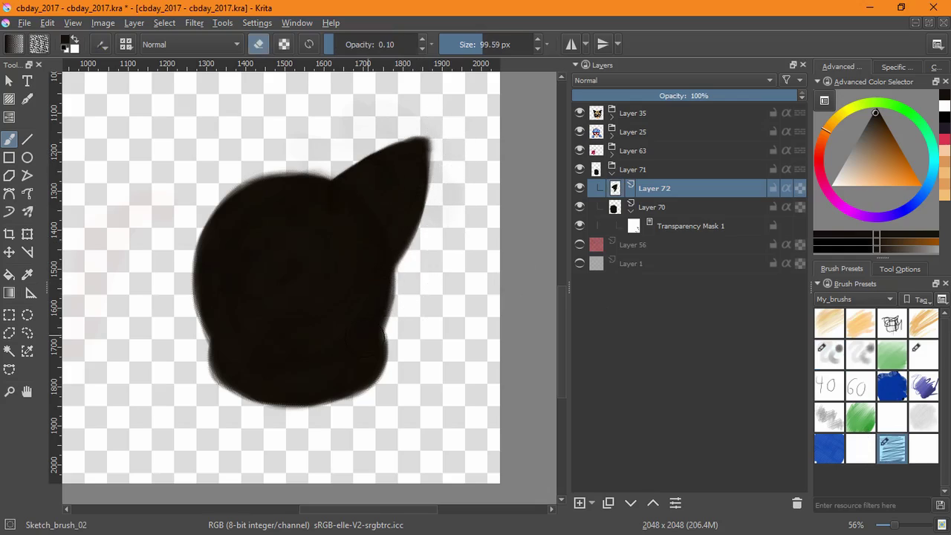
mouse_move(365, 133)
left_mouse_down()
mouse_move(363, 142)
mouse_move(418, 115)
mouse_move(442, 127)
mouse_move(449, 186)
left_mouse_up()
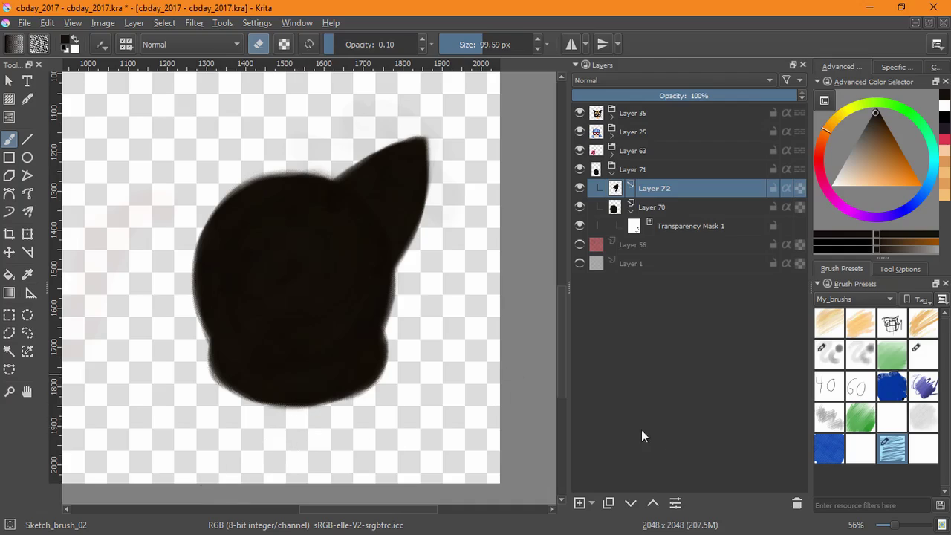
Step: Duplicate the ear layer, mirror the copy horizontally and move it to the head's left side at about x 1287, y 1360 px
left_click(608, 502)
left_click(26, 234)
left_click(896, 270)
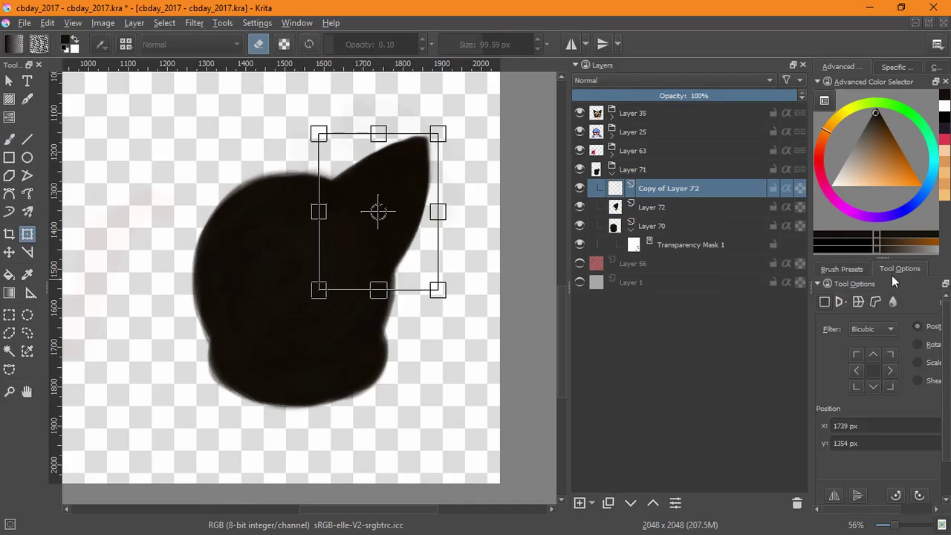
left_click(835, 496)
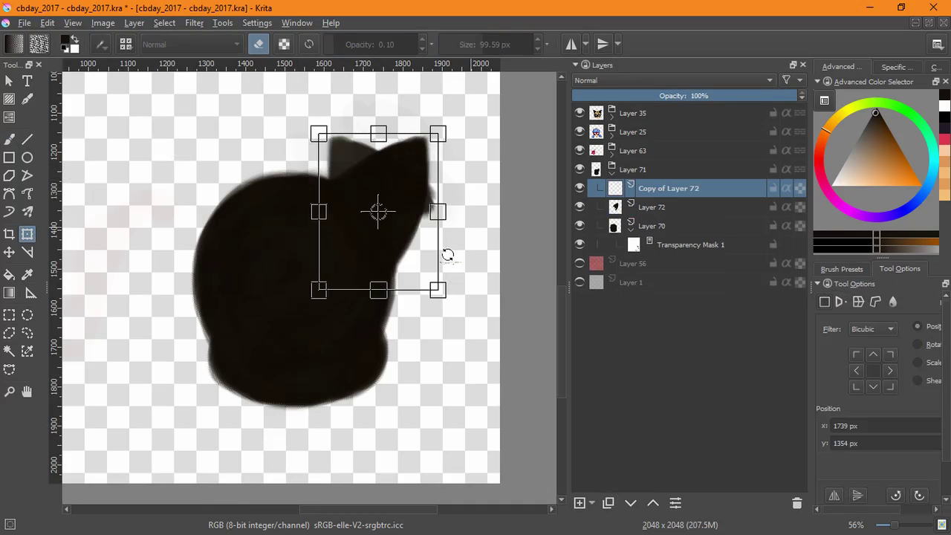
left_click_drag(386, 205, 212, 203)
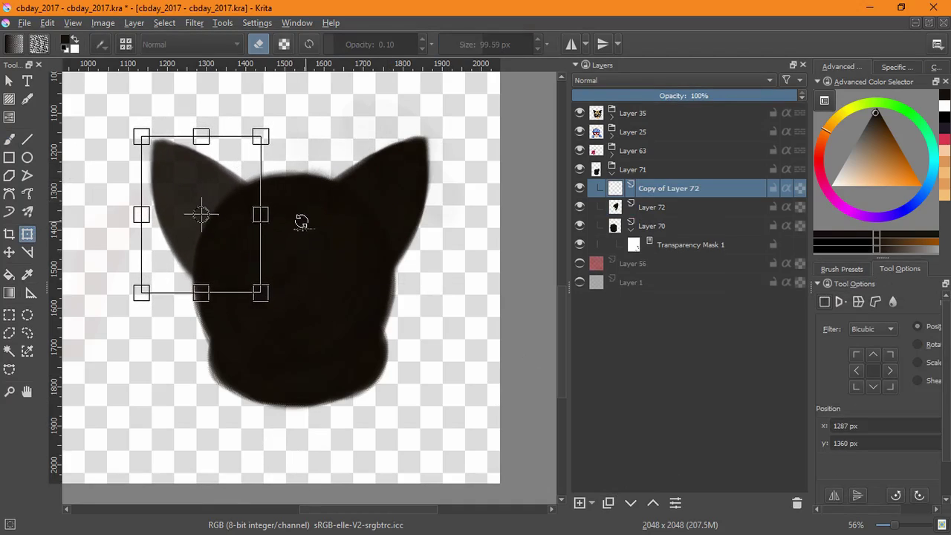
key("Return")
Step: Group the two ear layers and transform the group so both ears are slightly shorter and sit lower, centred at about x 1517, y 1404 px
left_click(656, 206, "shift")
key("ctrl+g")
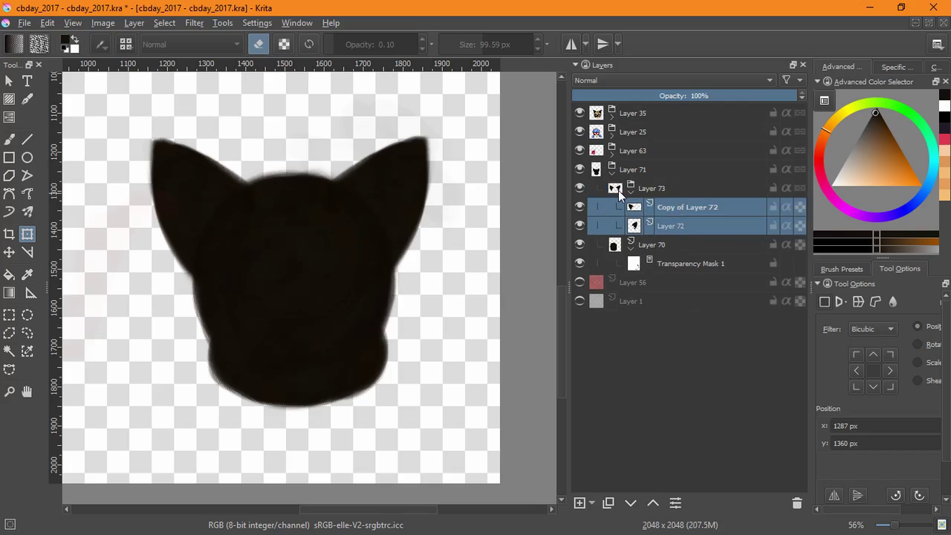
left_click(618, 190)
left_click(329, 159)
left_click_drag(290, 135, 290, 151)
left_click_drag(273, 268, 273, 277)
left_click_drag(201, 302, 201, 301)
key("Return")
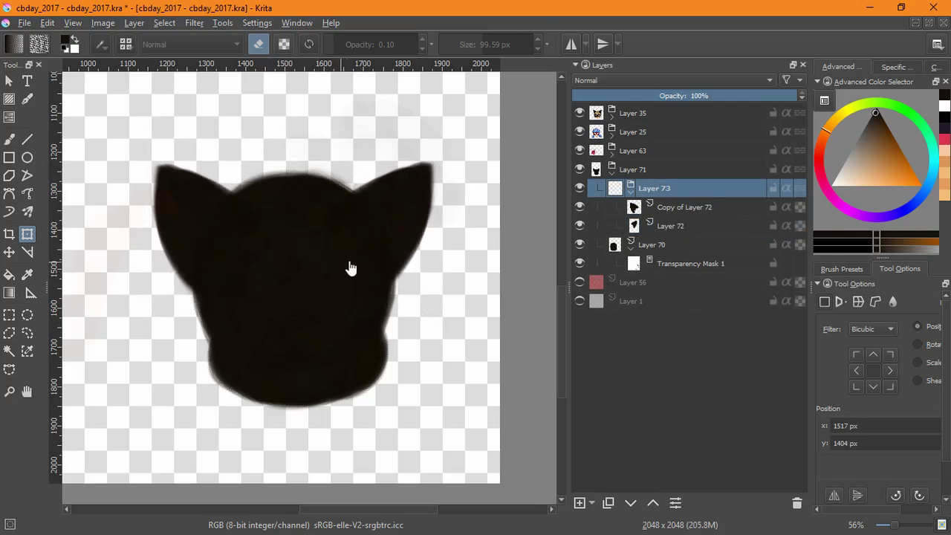
Step: Transform the head base layer so it sits slightly farther left beneath the ears
left_click(646, 243)
left_click(319, 323)
left_click_drag(369, 418, 361, 418)
key("Return")
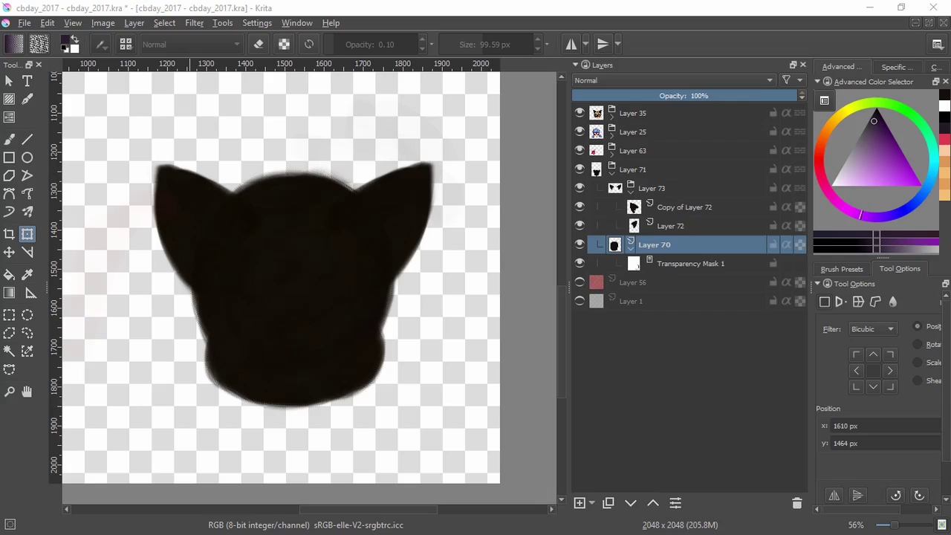
Step: Add a layer above the ear group and paint dark purple patches on both ears, forehead and left cheek with a 110.90 px Bristles_pencil
left_click(9, 139)
left_click(838, 269)
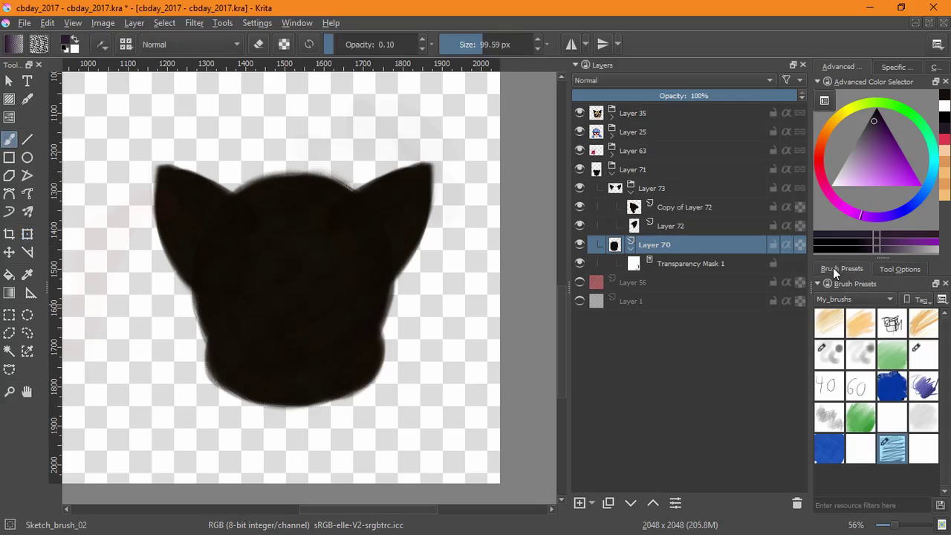
left_click(830, 354)
left_click(670, 205)
left_click(631, 190)
left_click(649, 170)
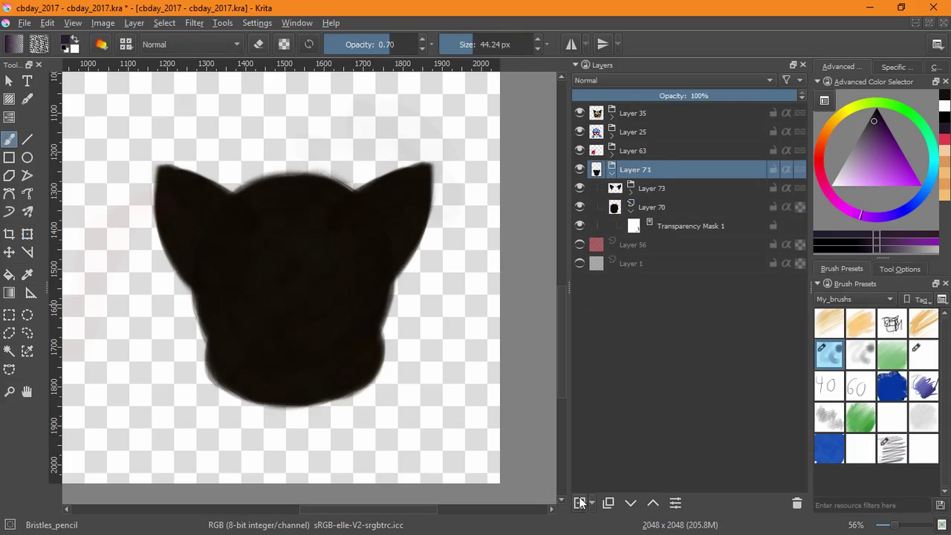
left_click(579, 503)
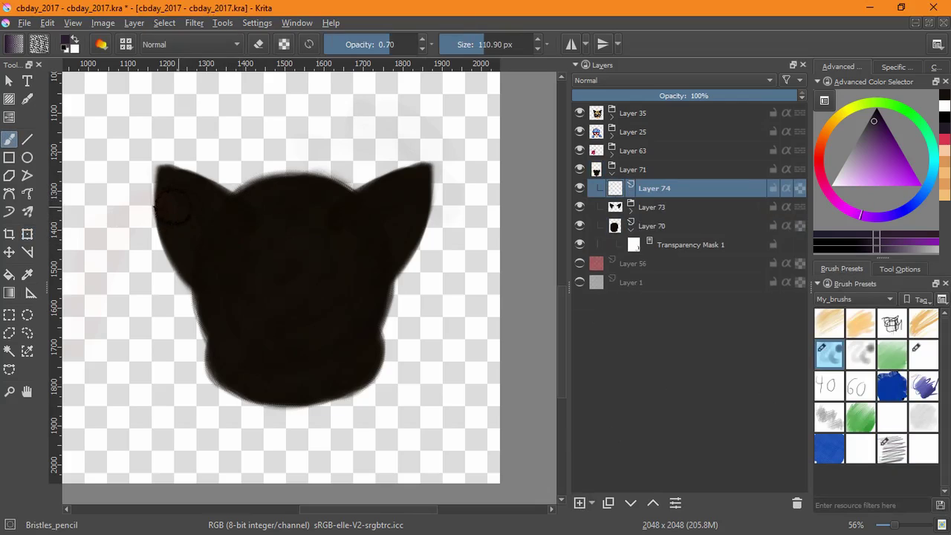
left_click_drag(172, 208, 182, 210)
mouse_move(307, 199)
left_mouse_down()
mouse_move(260, 212)
mouse_move(308, 202)
left_mouse_up()
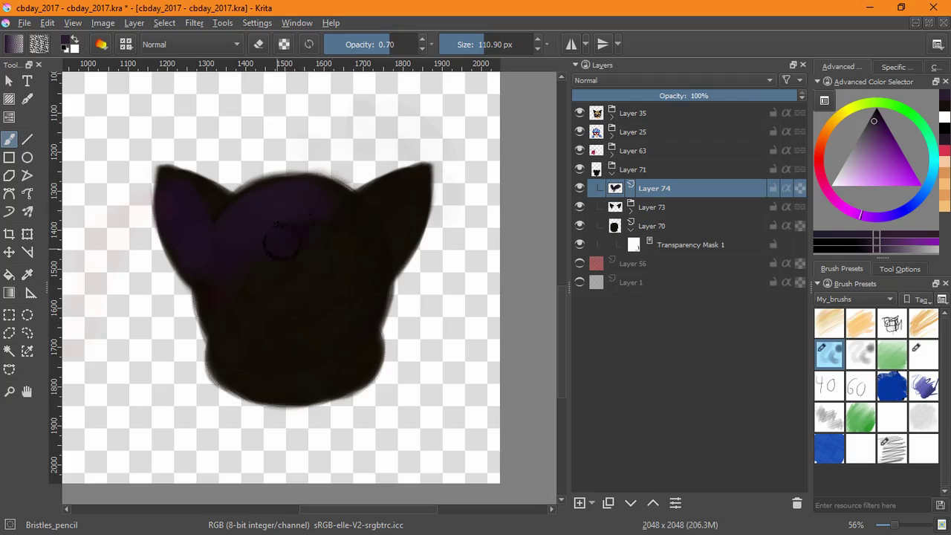
mouse_move(238, 344)
left_mouse_down()
mouse_move(237, 369)
mouse_move(246, 350)
left_mouse_up()
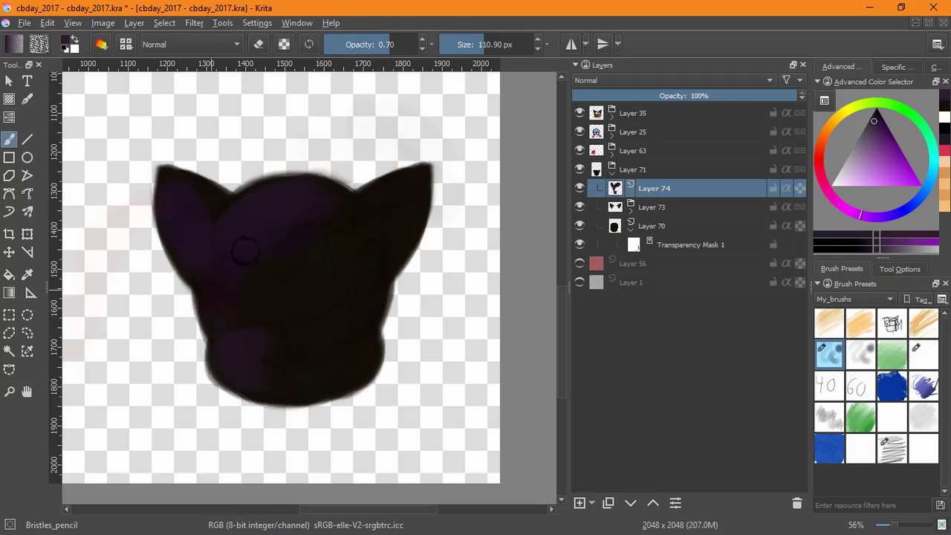
left_click_drag(419, 155, 378, 204)
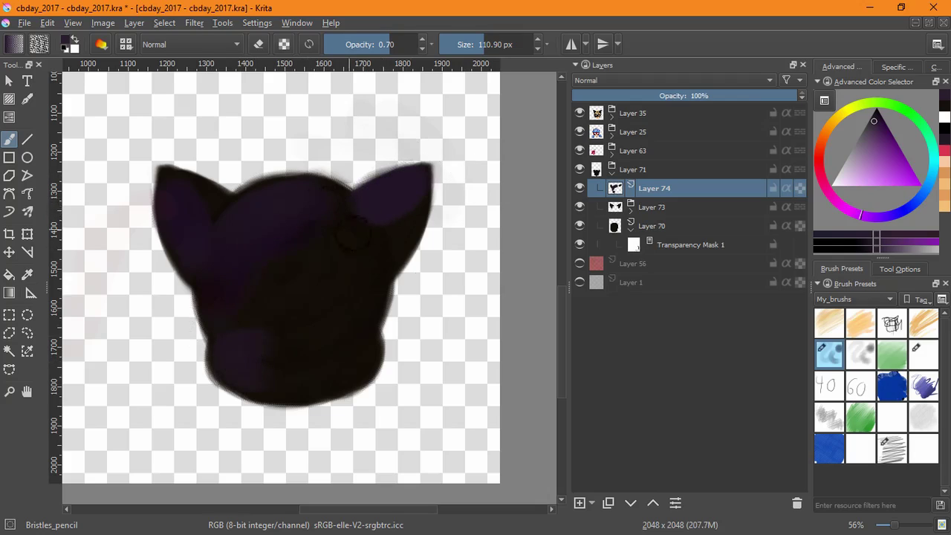
Step: Paint lighter purple highlights (hue 284, saturation 25, lightness 26) on the left ear, forehead and left cheek with a 63.01 px Bristles_pencil
left_click_drag(250, 347, 225, 346, "shift")
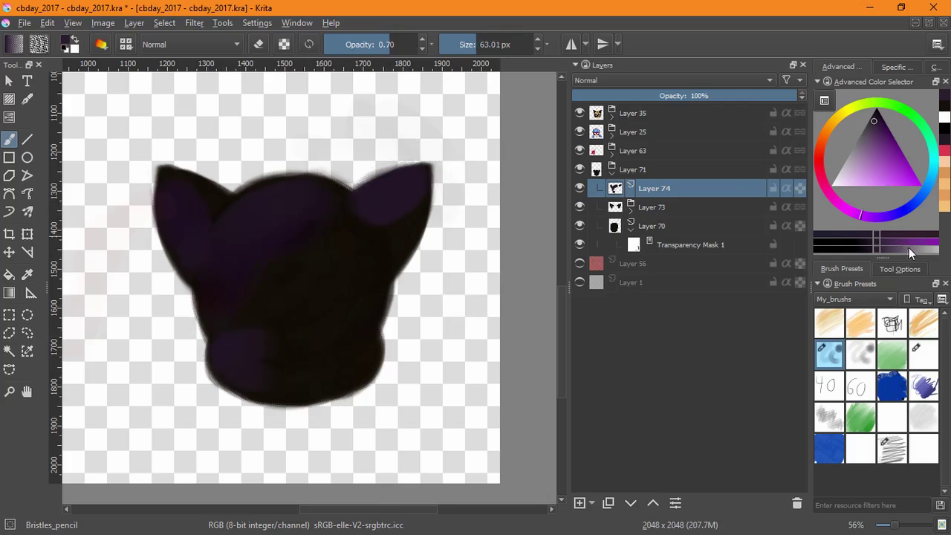
left_click(897, 68)
left_click(936, 68)
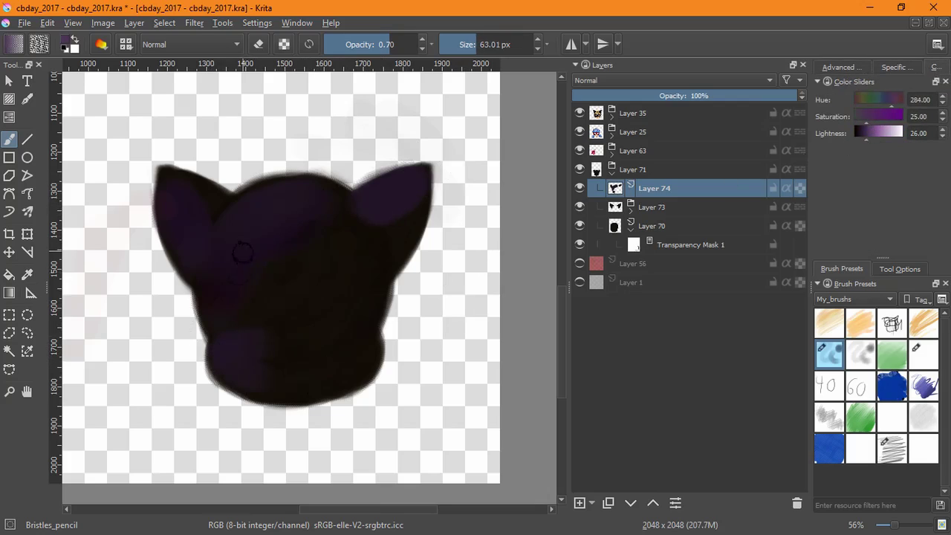
left_click_drag(172, 212, 175, 248)
left_click_drag(245, 187, 297, 192)
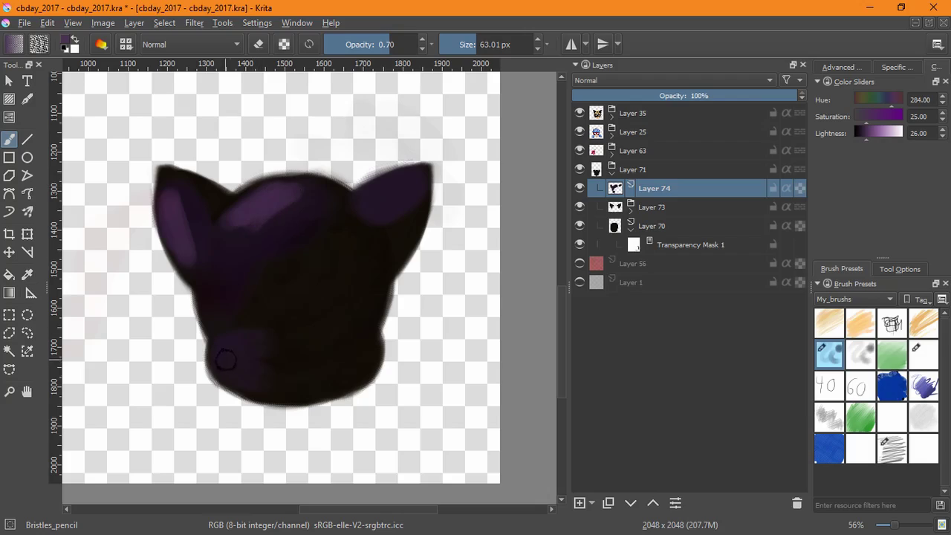
mouse_move(223, 368)
left_mouse_down()
mouse_move(244, 343)
mouse_move(279, 357)
left_mouse_up()
Step: Blend the purple highlights into the cheek, forehead and left ear with Bristles_pencil_smug at 75.42 px and 152.15 px
key("slash")
mouse_move(239, 366)
left_mouse_down()
mouse_move(219, 352)
mouse_move(227, 326)
left_mouse_up()
left_click_drag(259, 357, 275, 359)
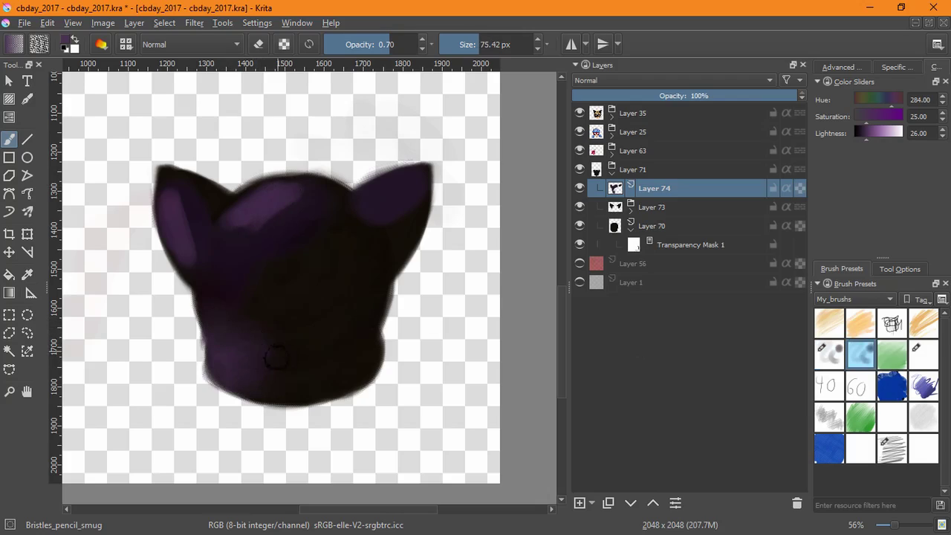
mouse_move(255, 199)
left_mouse_down()
mouse_move(272, 219)
mouse_move(261, 232)
mouse_move(292, 231)
left_mouse_up()
mouse_move(275, 197)
left_mouse_down()
mouse_move(230, 238)
mouse_move(253, 288)
left_mouse_up()
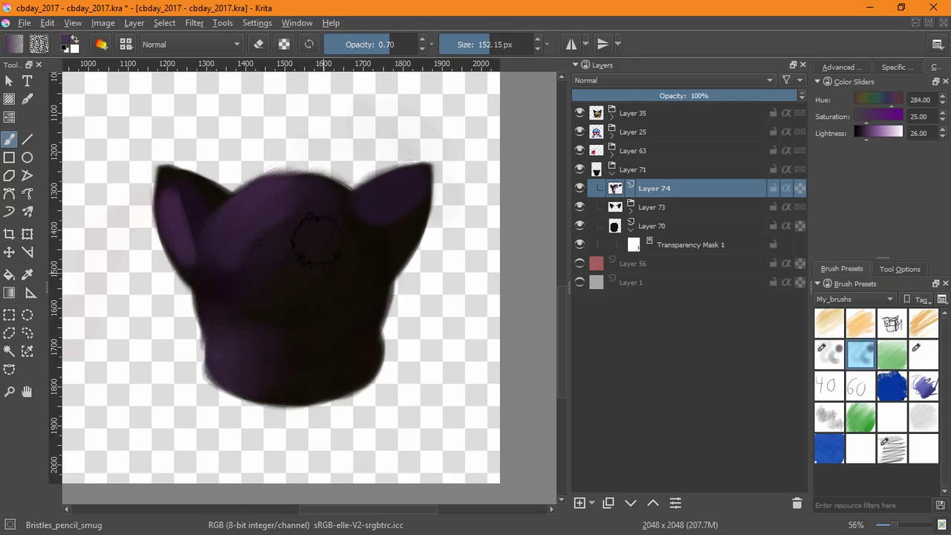
mouse_move(297, 238)
left_mouse_down()
mouse_move(268, 205)
mouse_move(213, 276)
mouse_move(159, 181)
mouse_move(208, 171)
mouse_move(159, 223)
mouse_move(213, 212)
left_mouse_up()
Step: Erase purple spilling past the head's outline and over the face's centre with Sketch_brush_02 in eraser mode at 99.59 px
left_click(892, 446)
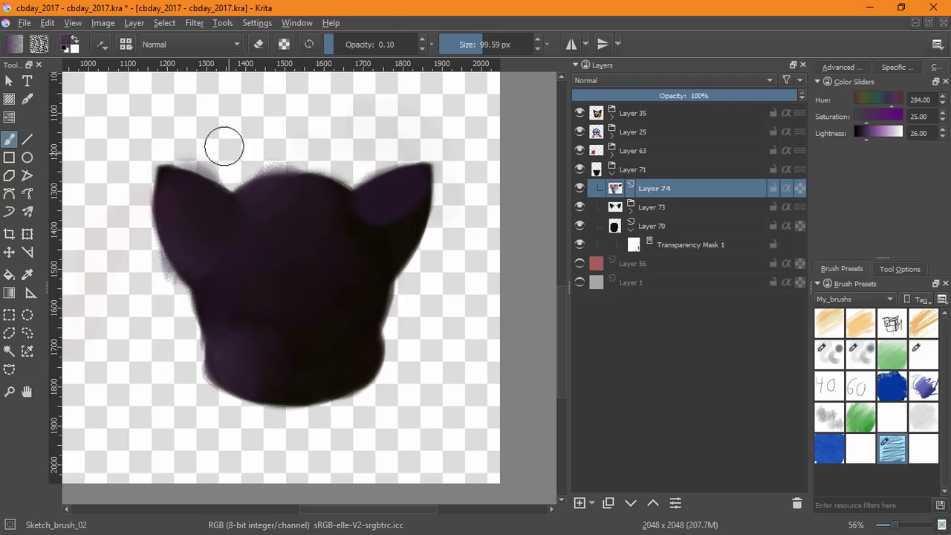
mouse_move(223, 145)
left_mouse_down()
mouse_move(259, 121)
mouse_move(136, 235)
mouse_move(240, 179)
mouse_move(422, 162)
mouse_move(399, 157)
left_mouse_up()
key("e")
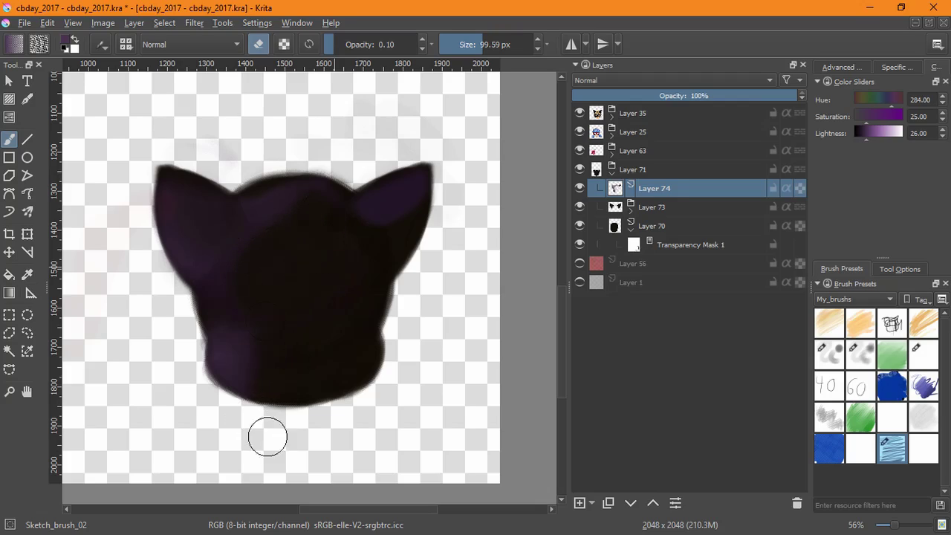
Step: Smooth the remaining purple on the cheek, forehead and ears and clear the left ear's outer fringe with Bristles_pencil_smug at 152.15 px
left_click(862, 356)
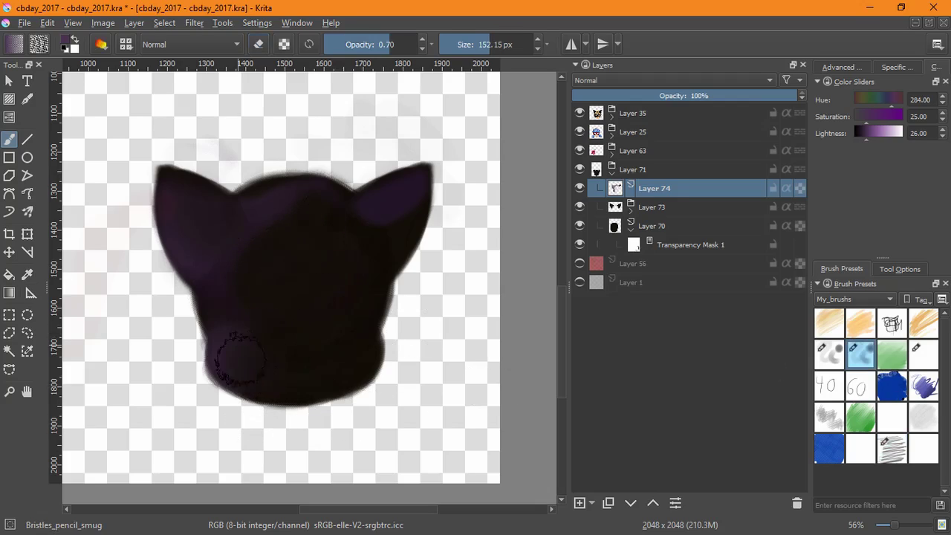
mouse_move(249, 195)
left_mouse_down()
mouse_move(230, 240)
mouse_move(315, 198)
mouse_move(255, 268)
mouse_move(199, 262)
left_mouse_up()
mouse_move(188, 154)
left_mouse_down()
mouse_move(201, 208)
mouse_move(149, 212)
left_mouse_up()
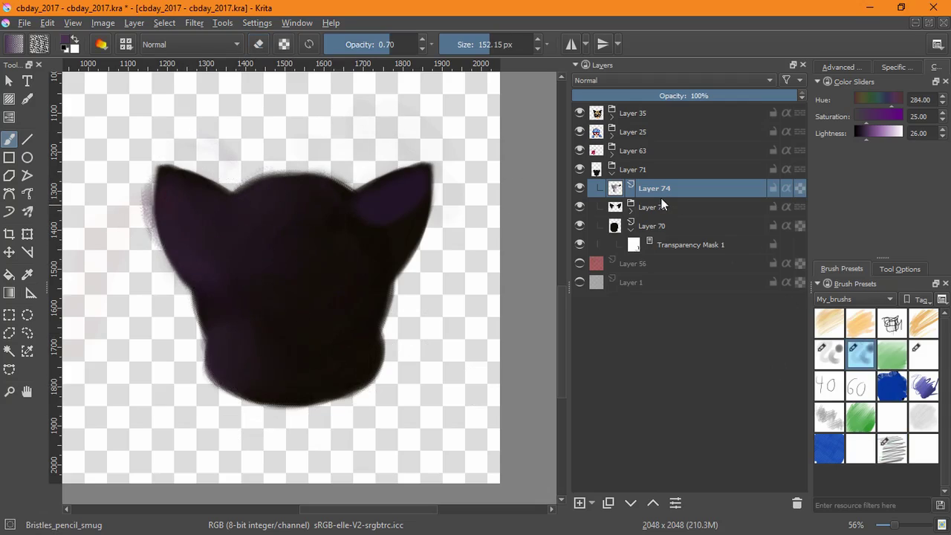
mouse_move(345, 218)
left_mouse_down()
mouse_move(382, 170)
mouse_move(421, 233)
mouse_move(333, 240)
left_mouse_up()
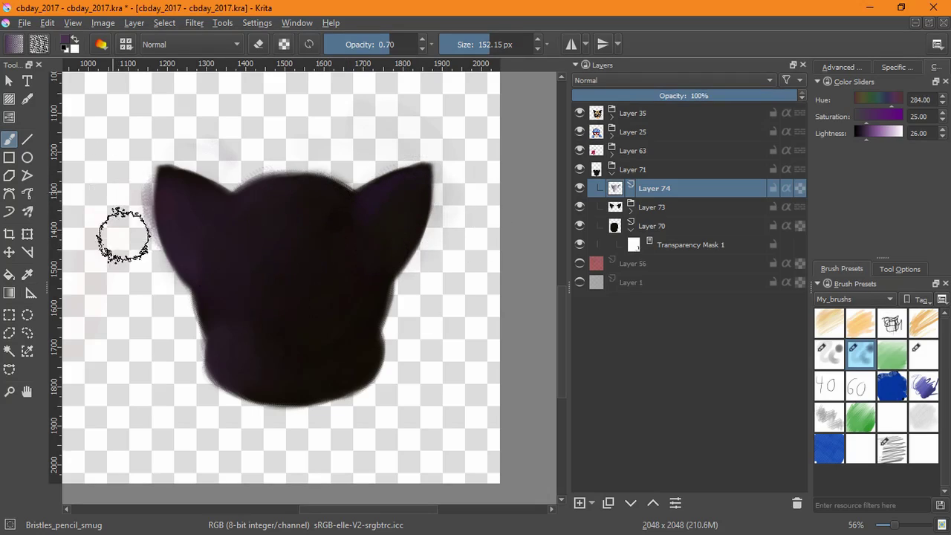
left_click_drag(123, 236, 166, 297)
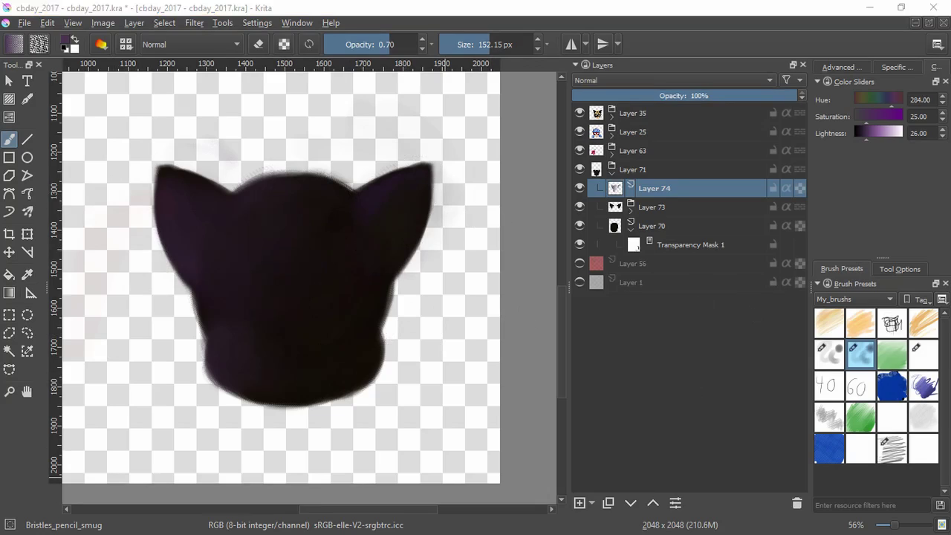
Step: On a new layer, draw an arched green closed-eye line (hue 89, saturation 54, lightness 50) on the left with Sketch_brush_02 at 15 px
left_click(886, 461)
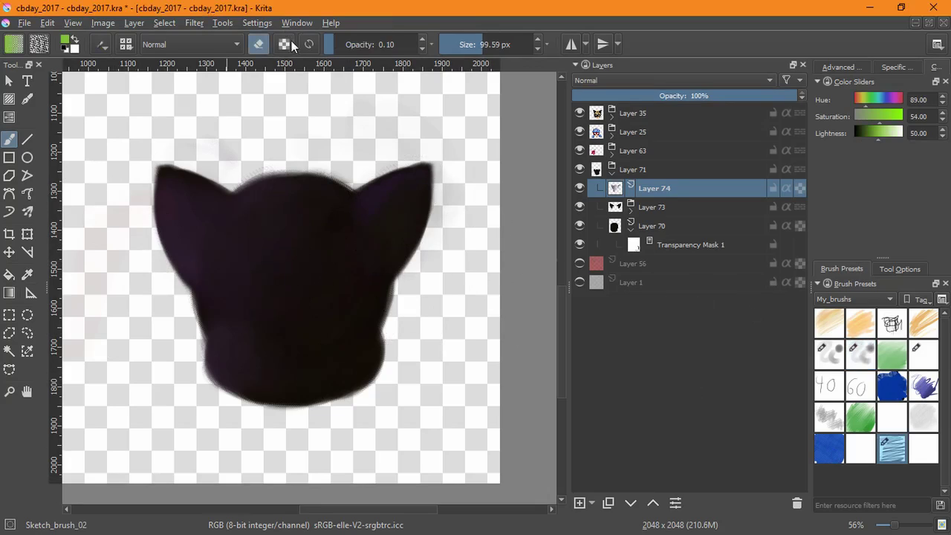
key("e")
scroll(249, 334, "up", 2)
left_click_drag(216, 301, 284, 295)
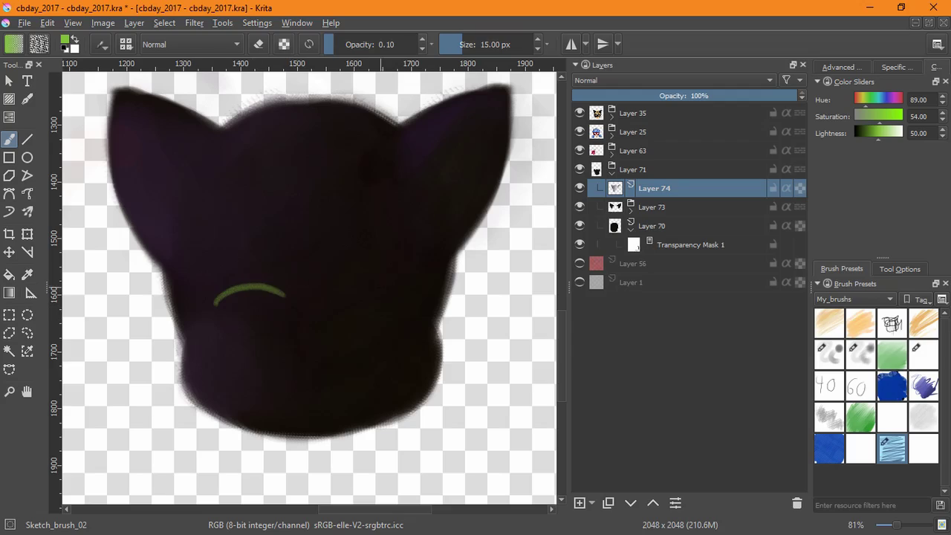
key("ctrl+z")
left_click(580, 502)
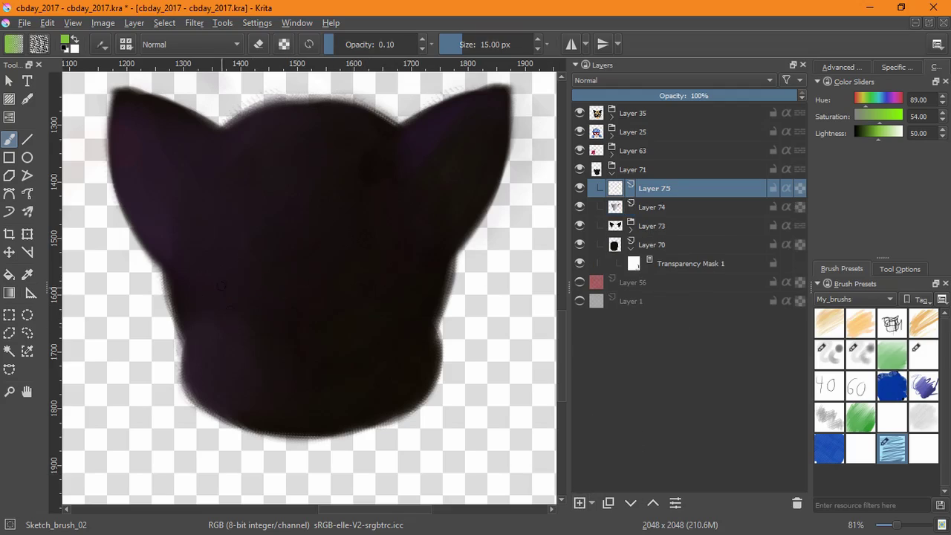
left_click_drag(213, 301, 304, 293)
key("ctrl+z")
left_click_drag(205, 305, 275, 292)
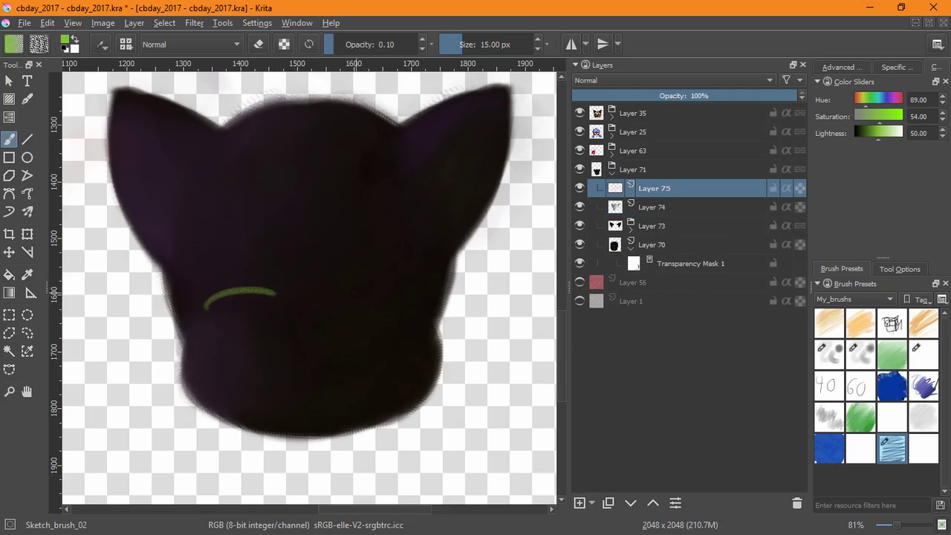
Step: Duplicate the green eye line, mirror the copy horizontally and move it to the head's right side, slightly outward from x 1616, y 1606 px
left_click_drag(349, 299, 432, 294)
key("ctrl+z")
left_click(609, 503)
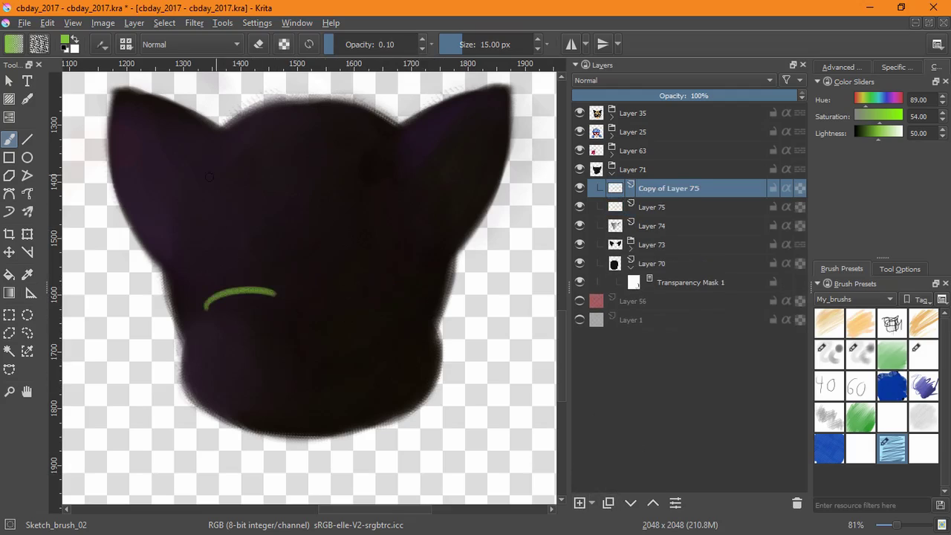
left_click(28, 234)
left_click(900, 269)
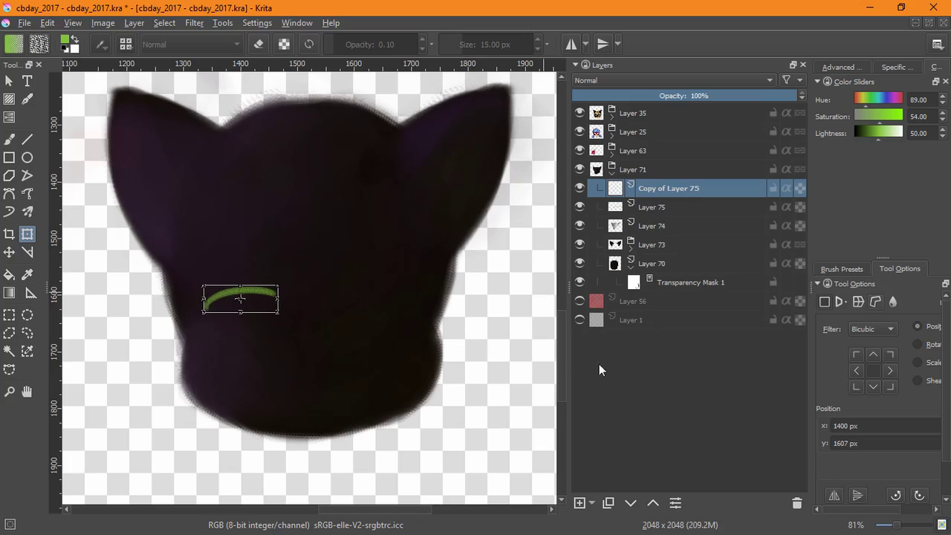
left_click_drag(257, 298, 380, 298)
key("Return")
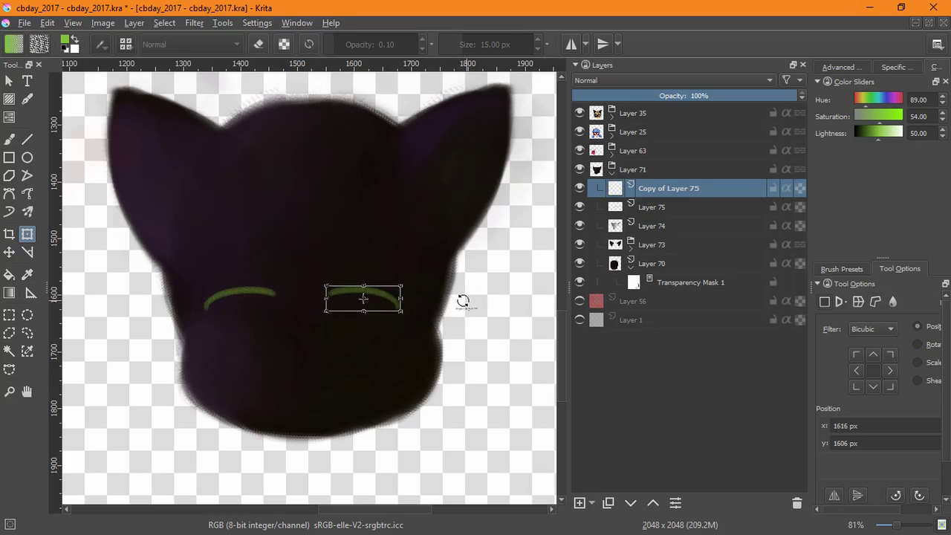
left_click_drag(477, 300, 446, 417)
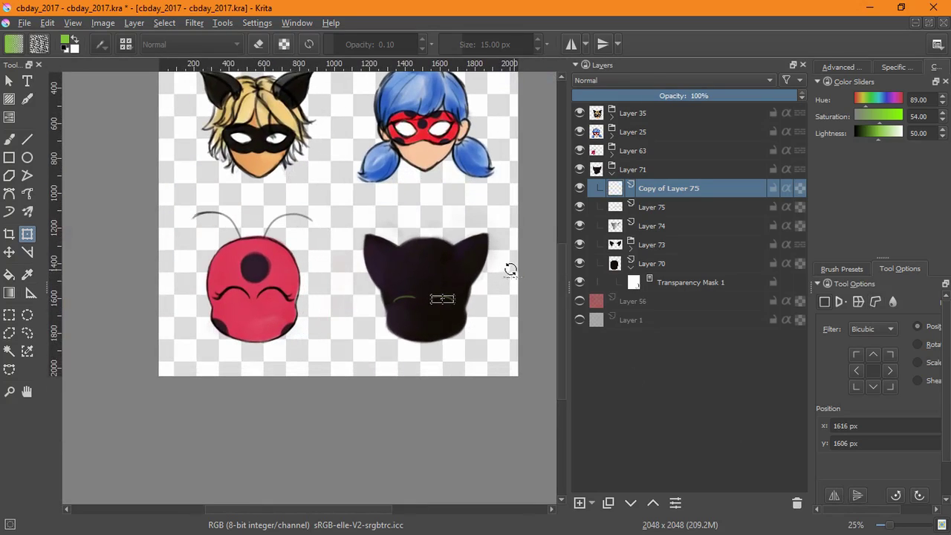
scroll(514, 262, "up", 3)
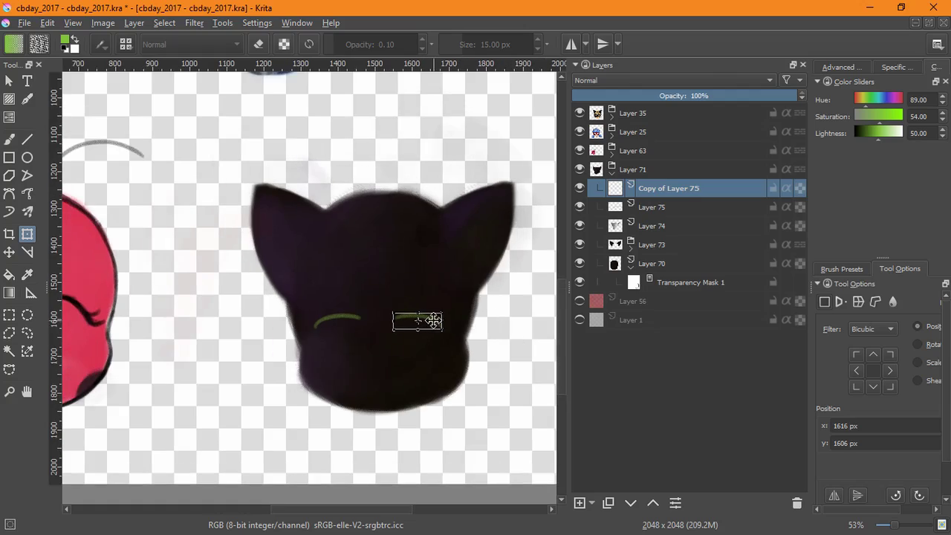
left_click_drag(418, 319, 459, 319)
Step: Scale up the left eye line and centre it at about x 1408, y 1607 px
left_click(624, 215)
left_click_drag(356, 325, 352, 321)
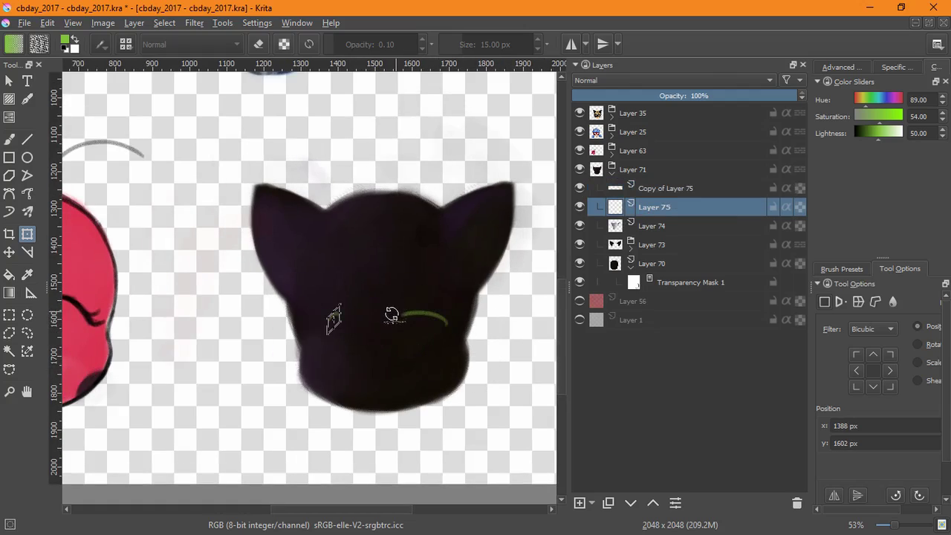
scroll(393, 312, "up", 3)
left_click_drag(346, 304, 361, 307)
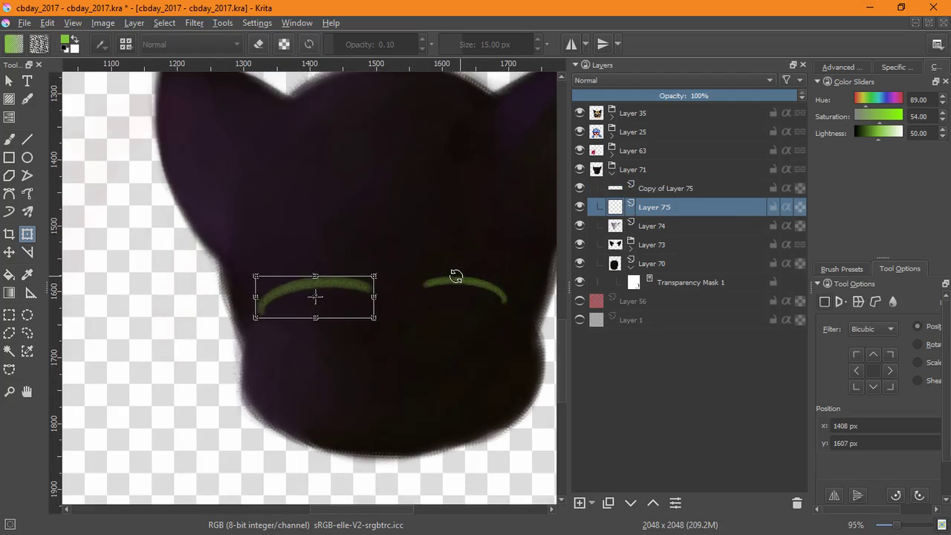
Step: Replace the right eye line with a mirrored copy of the enlarged left one, centred at about x 1614, y 1608 px
left_click(670, 193)
left_click(797, 503)
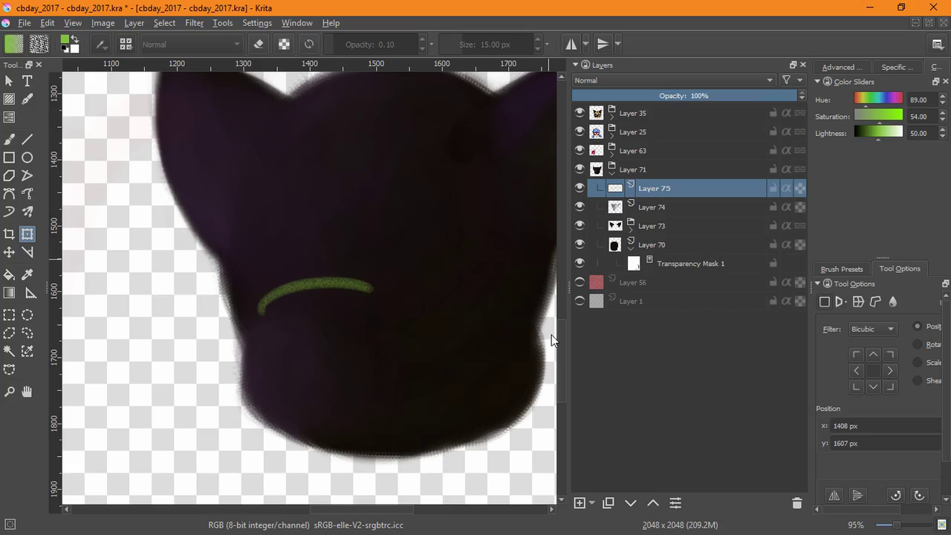
key("ctrl+z")
scroll(542, 327, "down", 4)
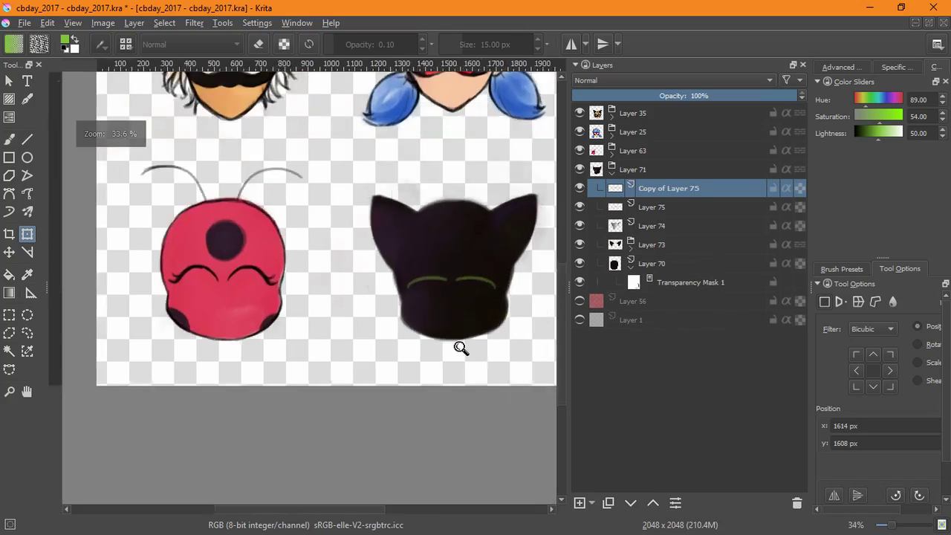
scroll(523, 288, "up", 1)
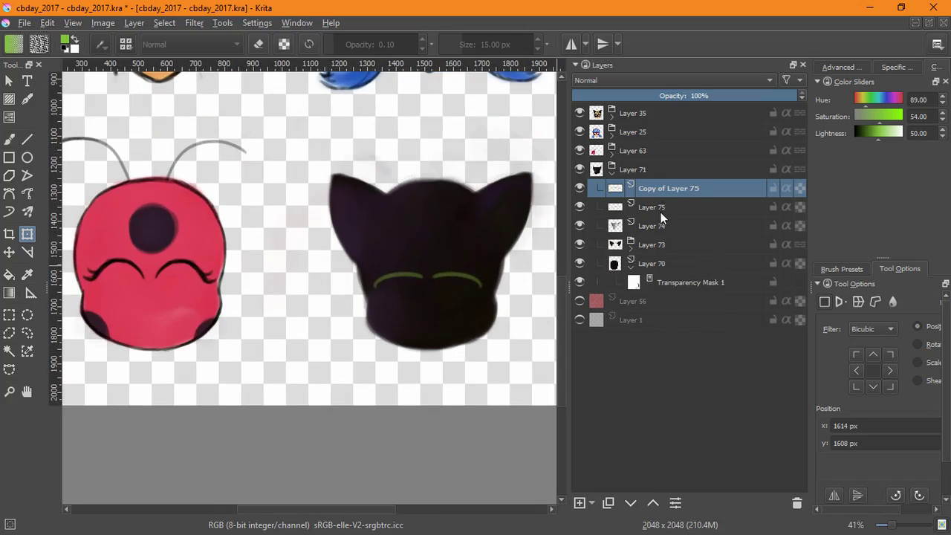
Step: Group the shading, ear and head base layers and transform the group slightly shorter, centred at about x 1535, y 1477 px
left_click(656, 214)
left_click(659, 227)
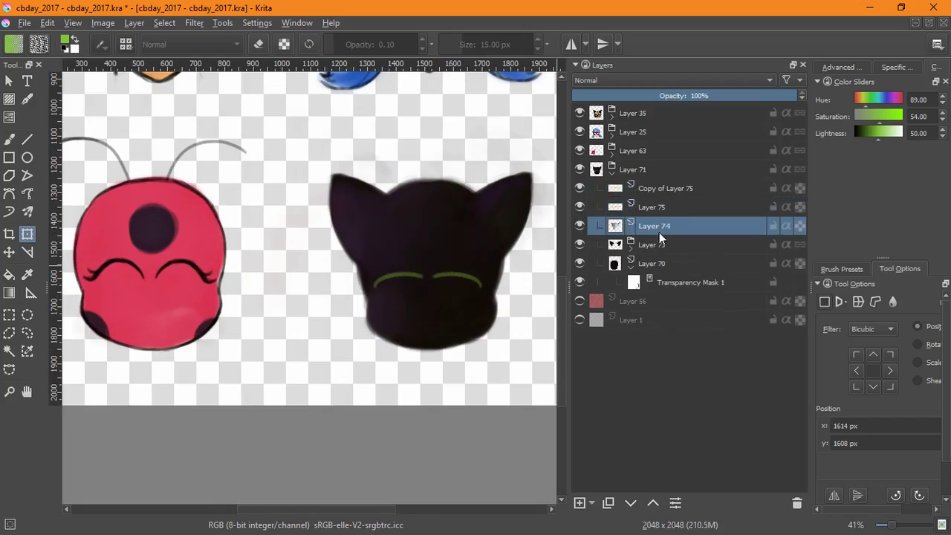
left_click(666, 261, "shift")
key("ctrl+g")
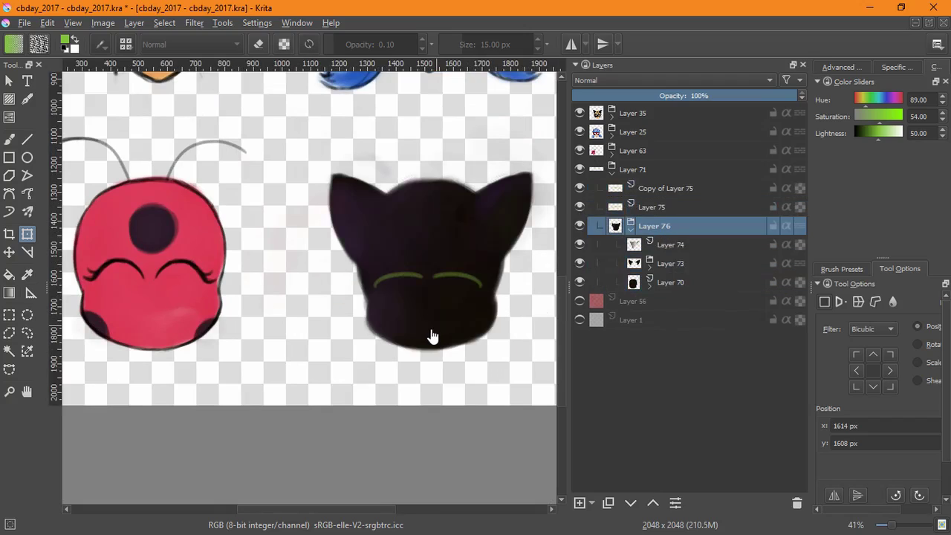
left_click(432, 335)
key("Return")
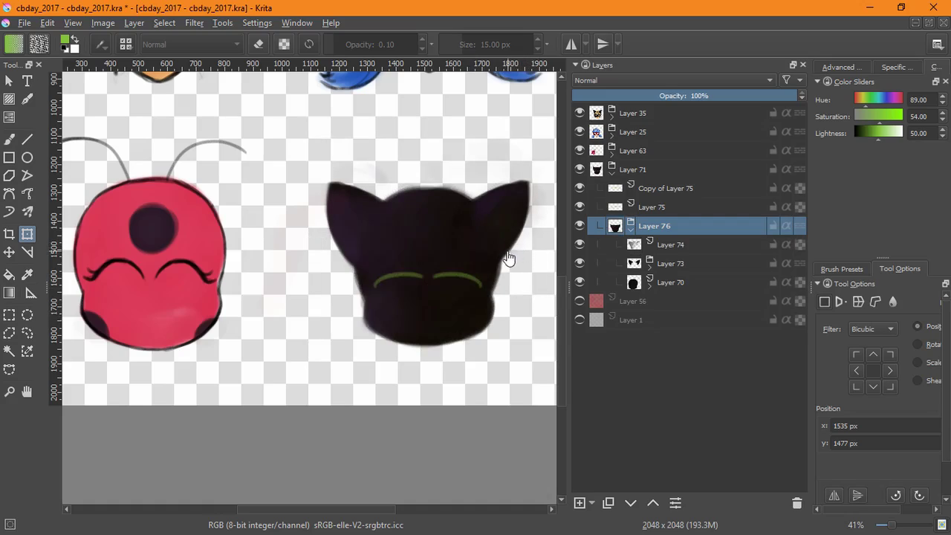
Step: Add a new paint layer directly above Layer 75 in the cat head group and return to the freehand brush
left_click(652, 209)
left_click(580, 503)
left_click(9, 139)
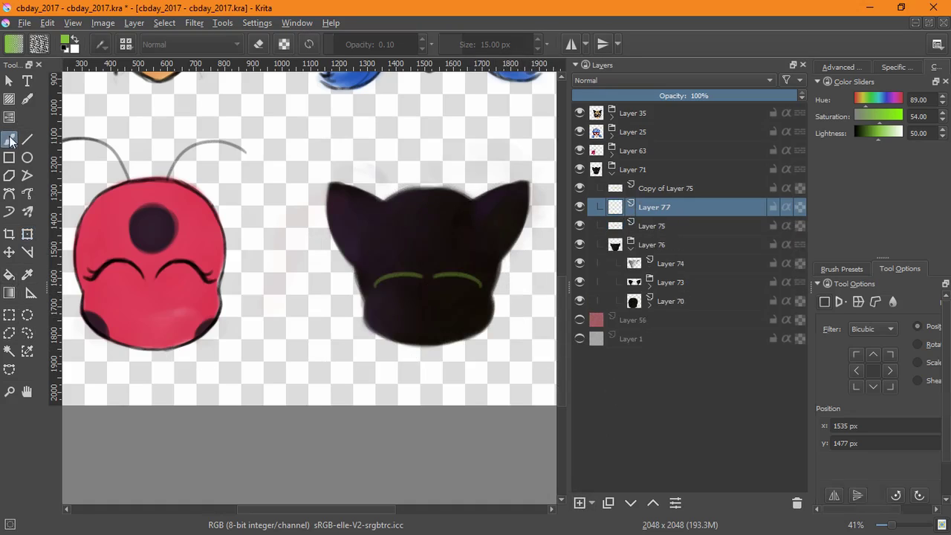
key("x")
left_click_drag(411, 333, 486, 256)
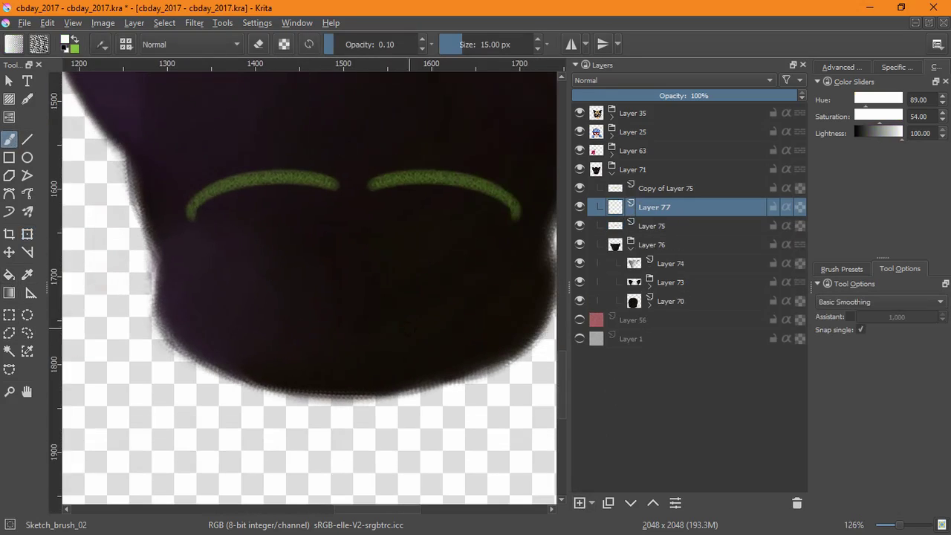
left_click_drag(389, 347, 405, 295)
key("ctrl+z")
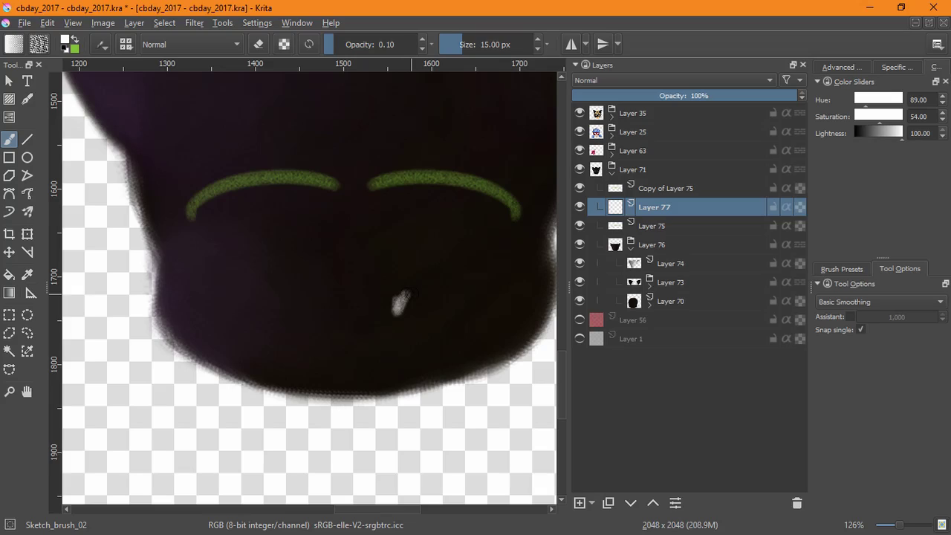
scroll(350, 324, "down", 1)
key("ctrl+z")
Step: Hide both green eye line layers, Copy of Layer 75 and Layer 75
left_click(690, 188)
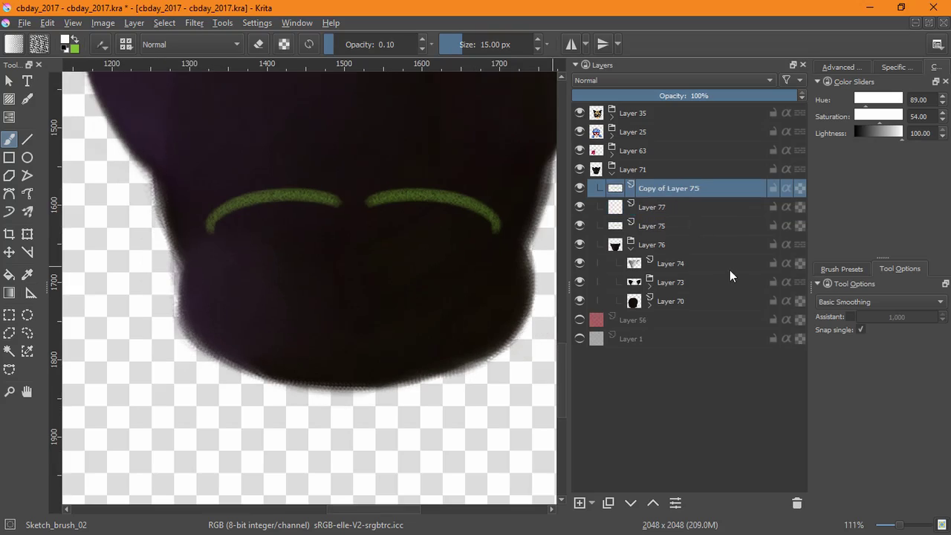
left_click(580, 187)
key("Page_Down")
left_click(579, 226)
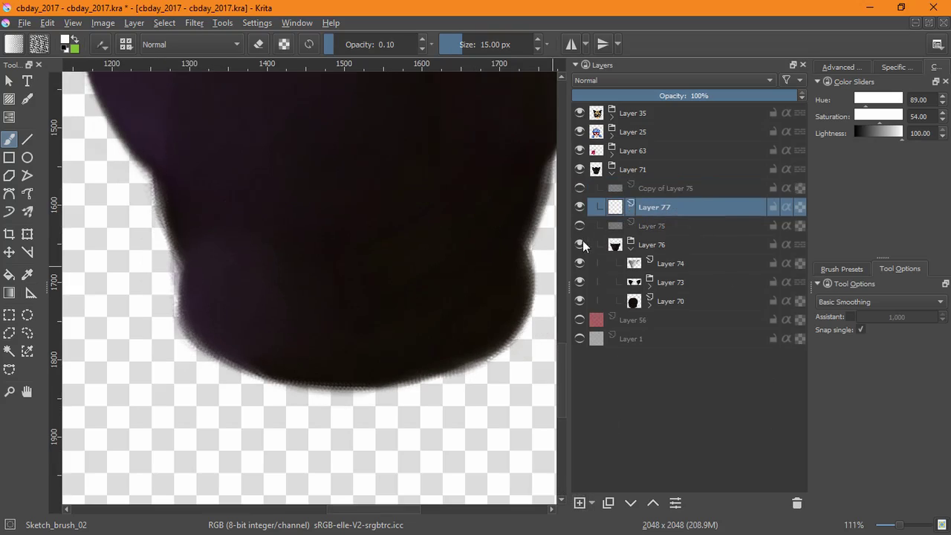
Step: Group the two green eye line layers and hide the whole group
left_click(657, 190)
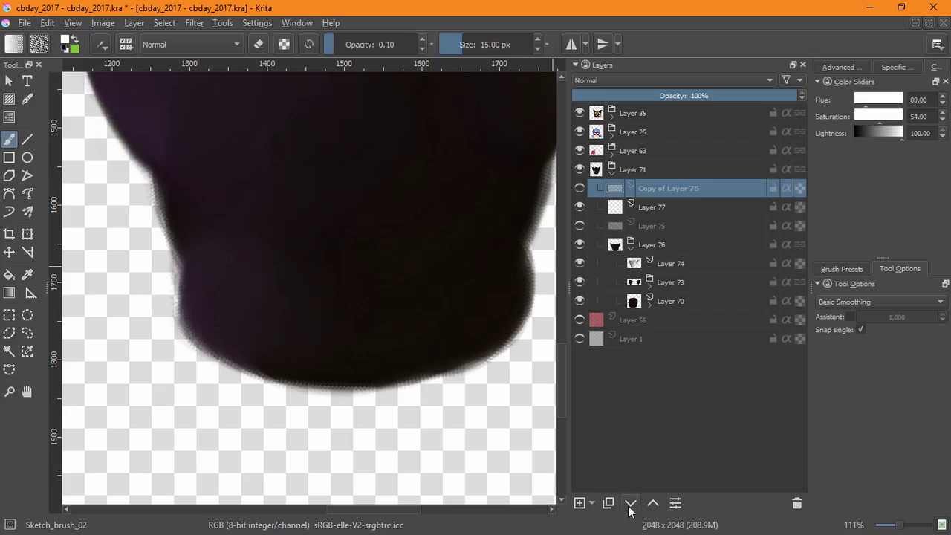
left_click(664, 226, "ctrl")
key("ctrl+g")
left_click(631, 211)
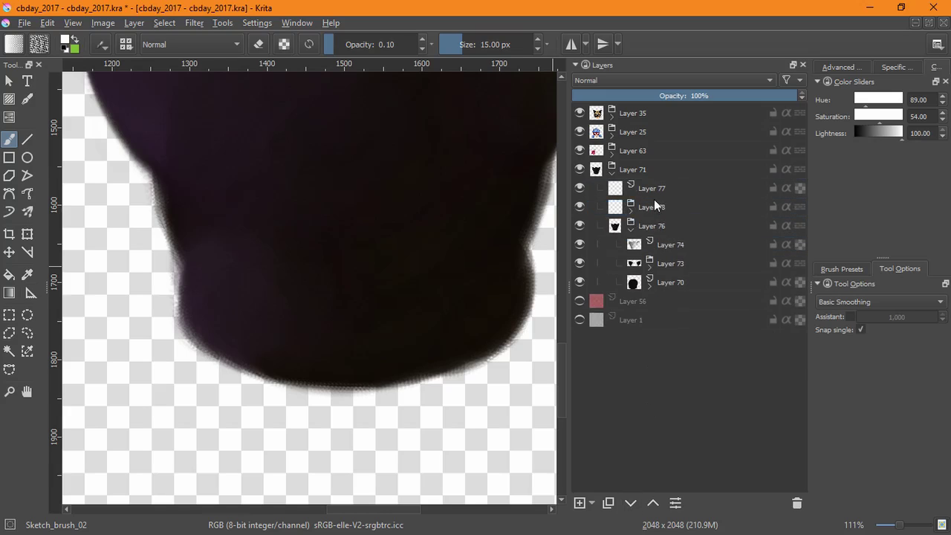
left_click(630, 212)
left_click(580, 207)
left_click(631, 211)
Step: Add a new paint layer above Layer 77 in the cat head group
left_click(656, 188)
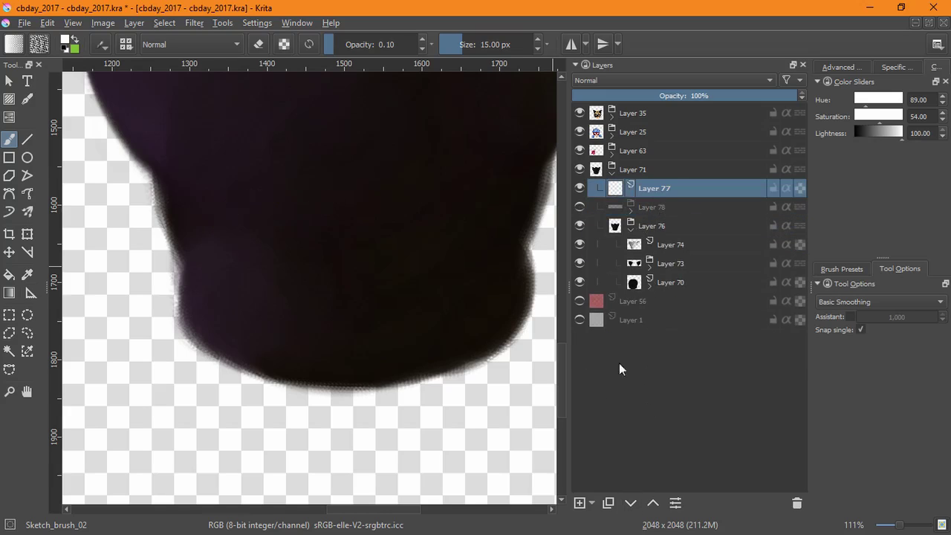
key("Insert")
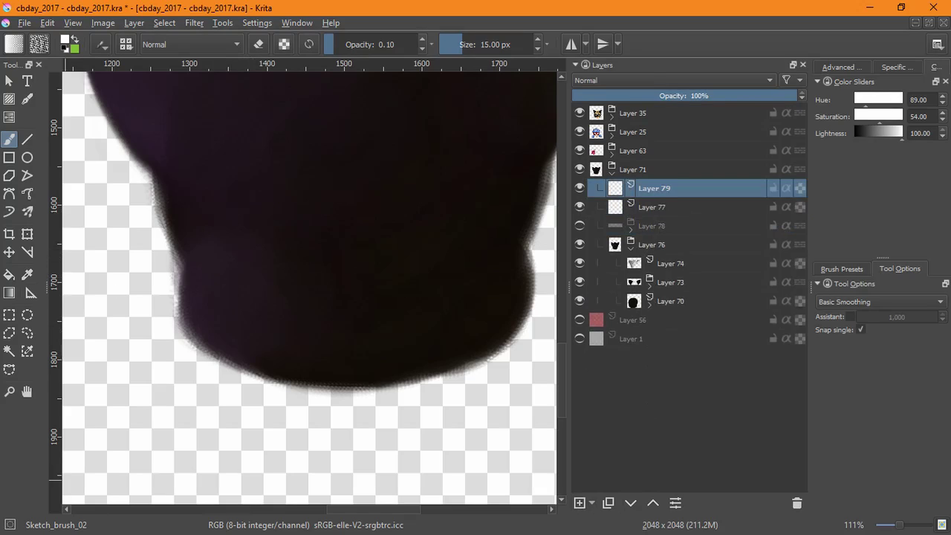
left_click_drag(311, 237, 434, 257)
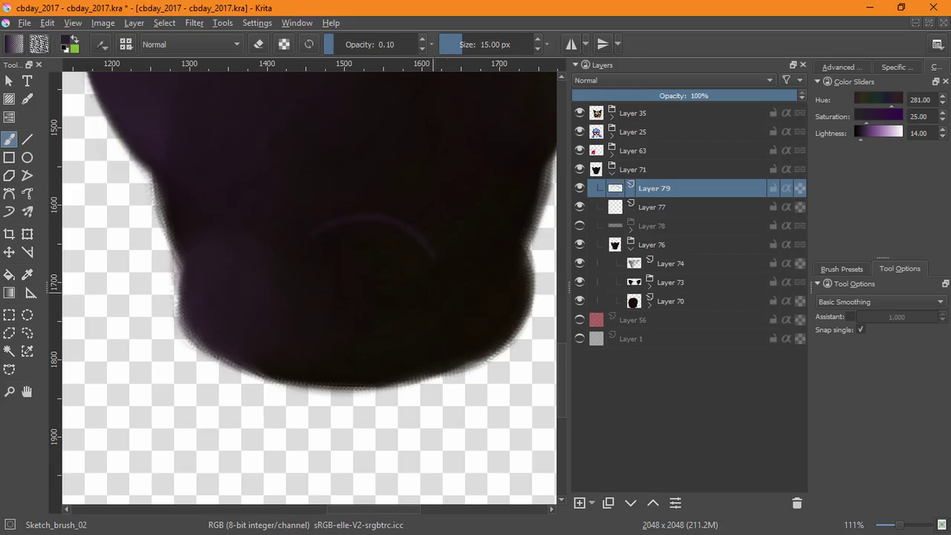
key("ctrl+z")
left_click(864, 139)
mouse_move(435, 222)
left_mouse_down()
mouse_move(372, 249)
mouse_move(467, 296)
left_mouse_up()
left_click_drag(363, 196, 439, 245)
key("ctrl+z")
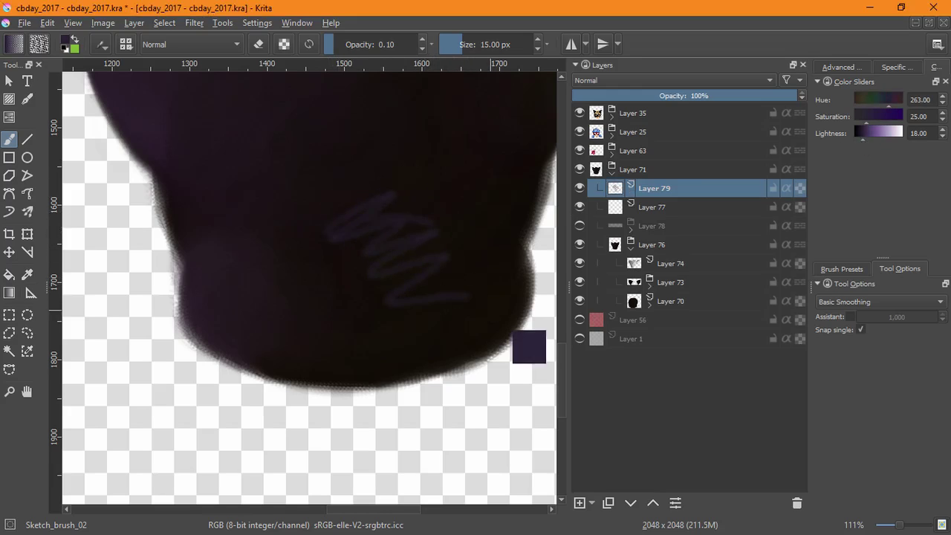
key("ctrl+z")
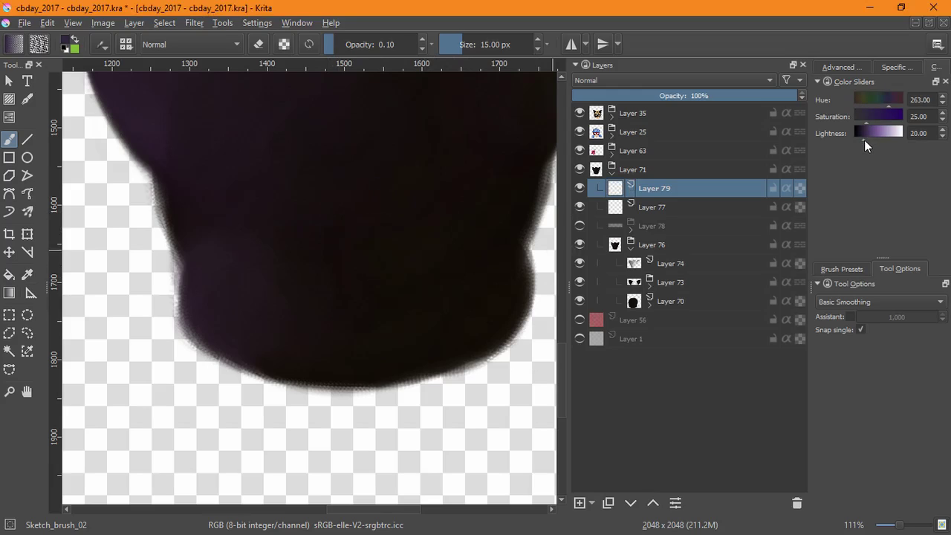
Step: Paint two arched closed-eye lines on the cat's face in dark purple, hue 262, saturation 25, lightness 26
left_click(866, 137)
left_click_drag(363, 236, 489, 232)
mouse_move(307, 226)
left_mouse_down()
mouse_move(257, 198)
mouse_move(223, 210)
mouse_move(304, 221)
mouse_move(221, 210)
left_mouse_up()
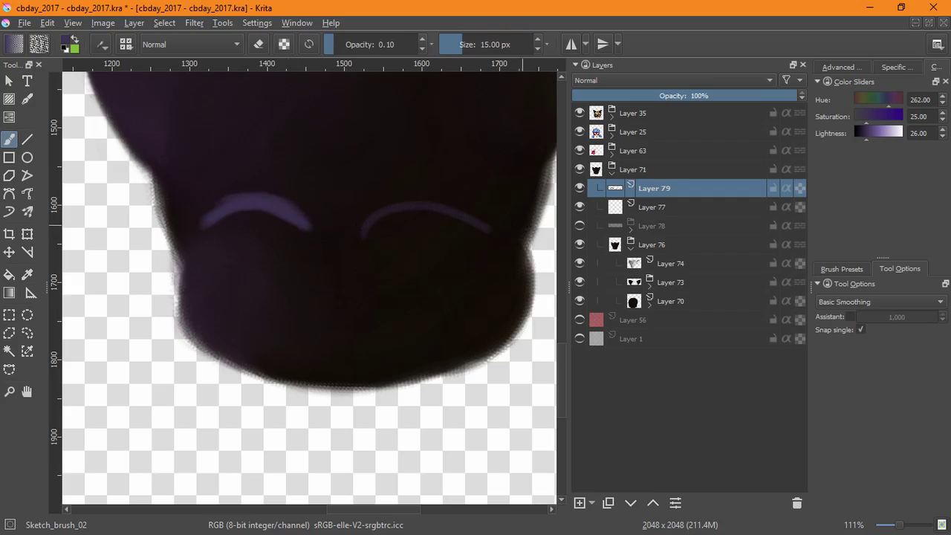
Step: Erase the thin right eye arc with the Ink_brush_25_2 eraser, then return to the Sketch_brush_02 preset
left_click(844, 268)
left_click(924, 352)
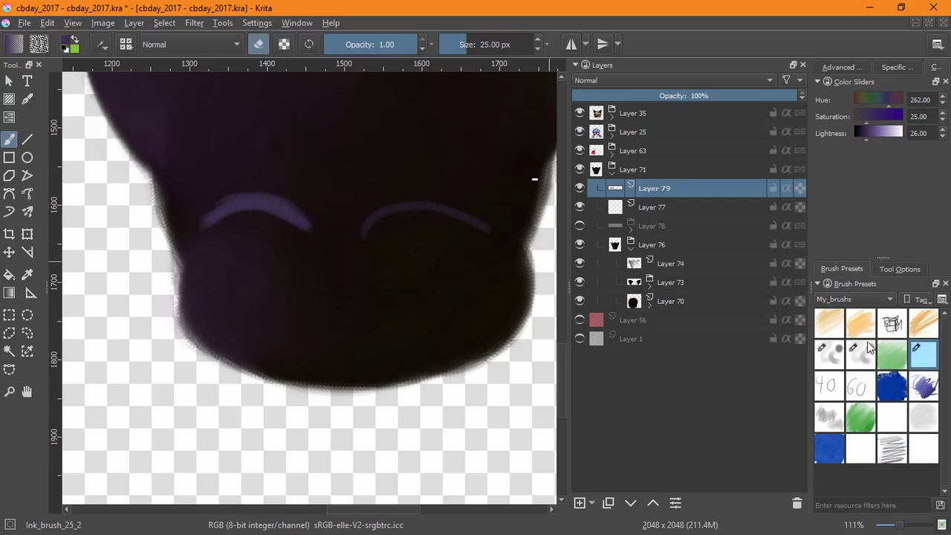
mouse_move(362, 234)
left_mouse_down()
mouse_move(406, 213)
mouse_move(483, 223)
left_mouse_up()
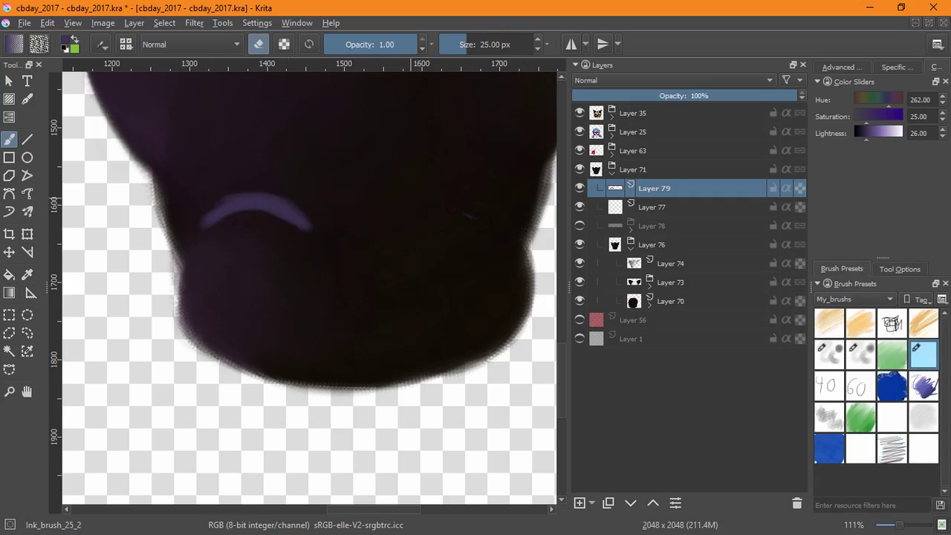
left_click(890, 455)
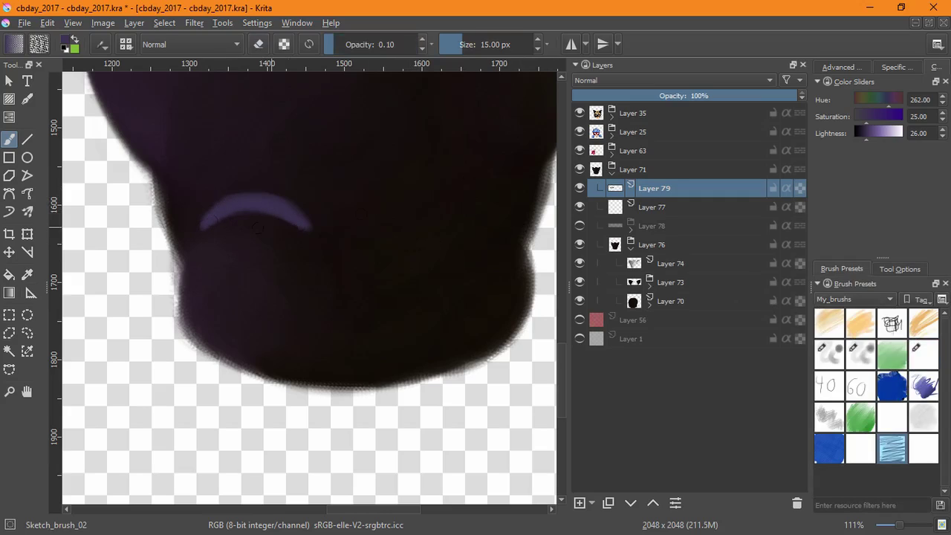
Step: Duplicate the left purple eye arc and move the copy to the face's right side, centred at about x 1621, y 1609 px
left_click(611, 503)
key("ctrl+t")
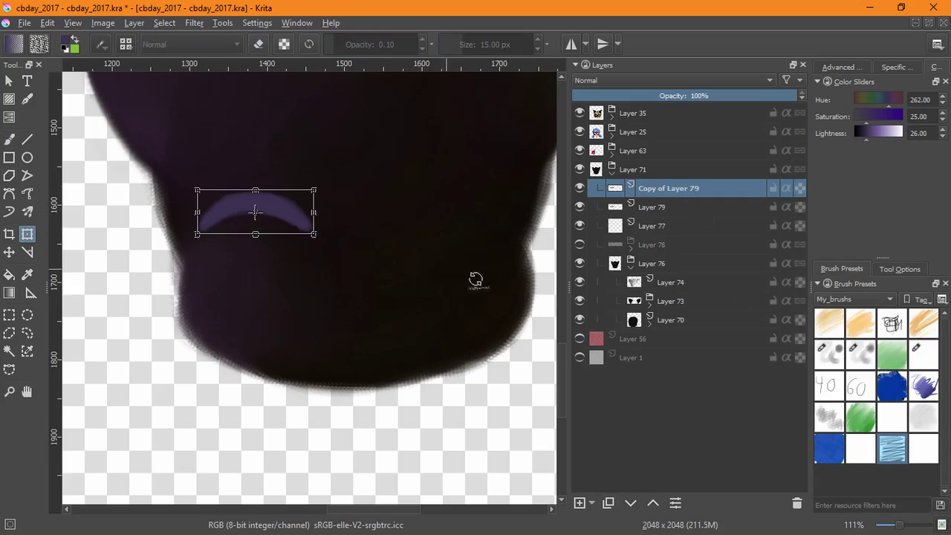
left_click(896, 269)
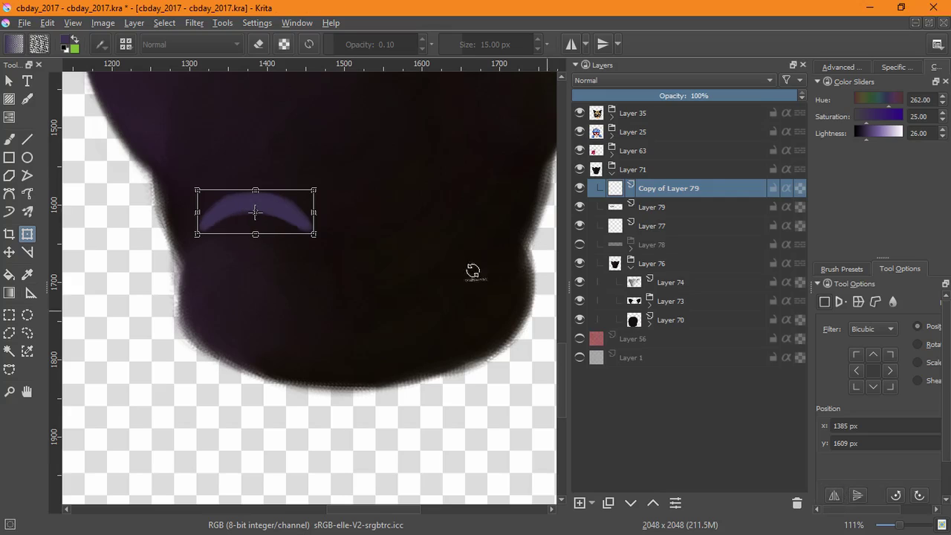
left_click_drag(286, 220, 470, 219)
key("Return")
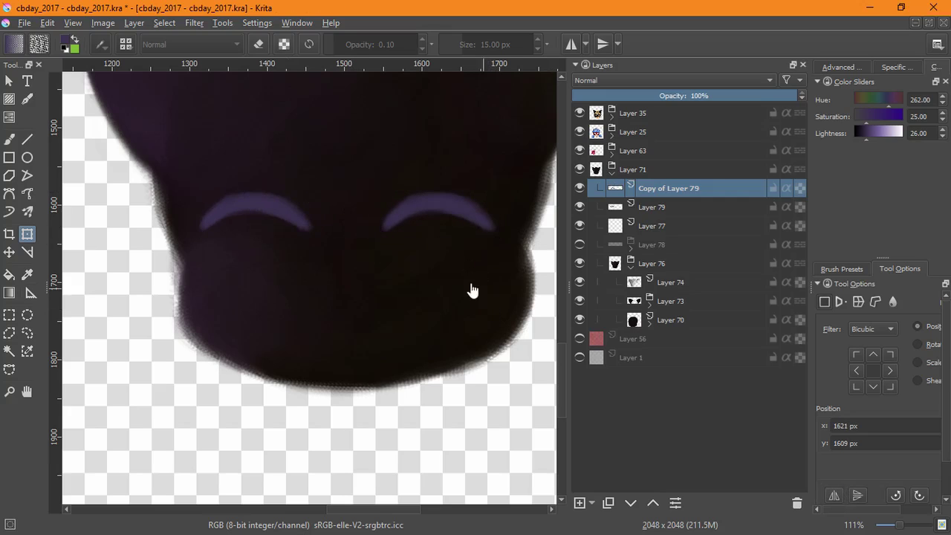
Step: Add a new paint layer above the purple eye arcs and group the two arc layers beneath it
scroll(471, 289, "down", 5)
scroll(486, 256, "up", 3)
left_click(580, 503)
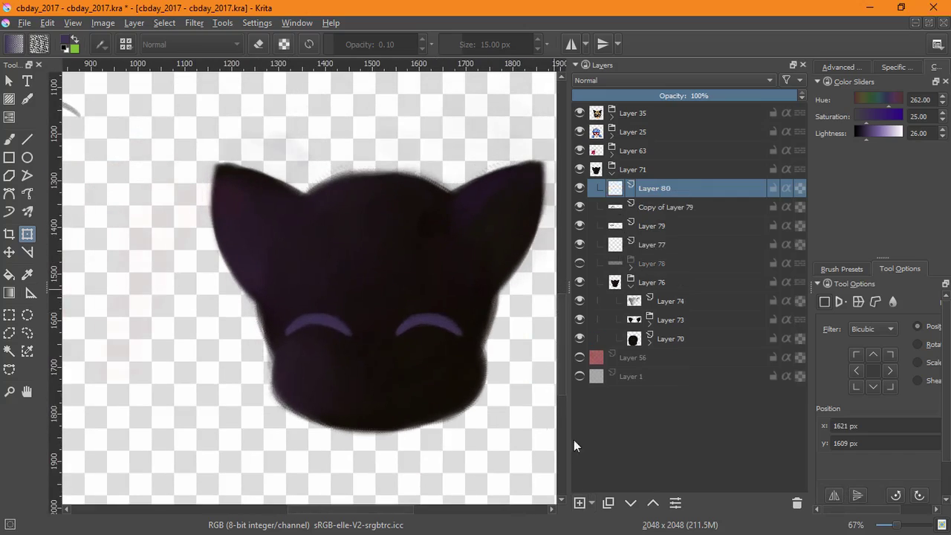
left_click(665, 209)
left_click(670, 222, "ctrl")
key("ctrl+g")
left_click(650, 187)
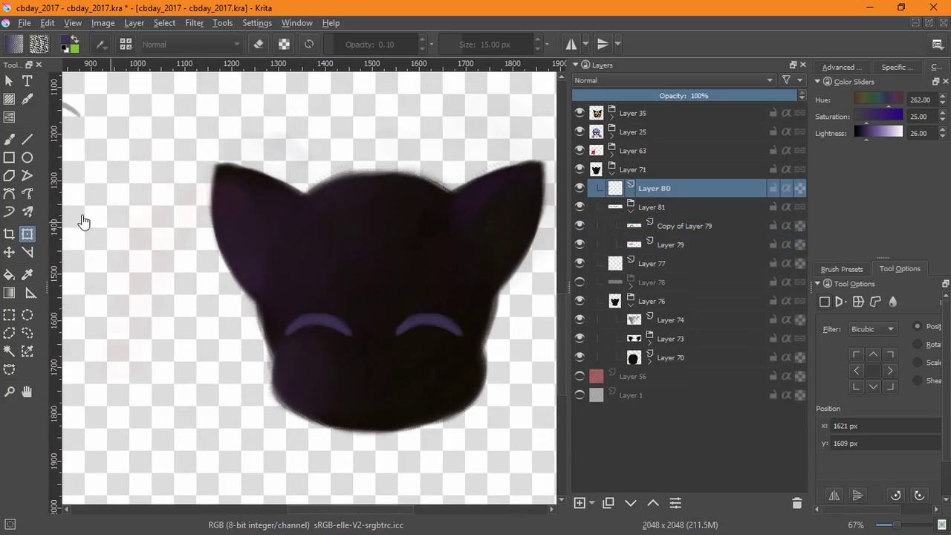
Step: Paint a thin purple antenna curving left from the cat's head and one whisker on each cheek
key("b")
left_click_drag(382, 203, 241, 138)
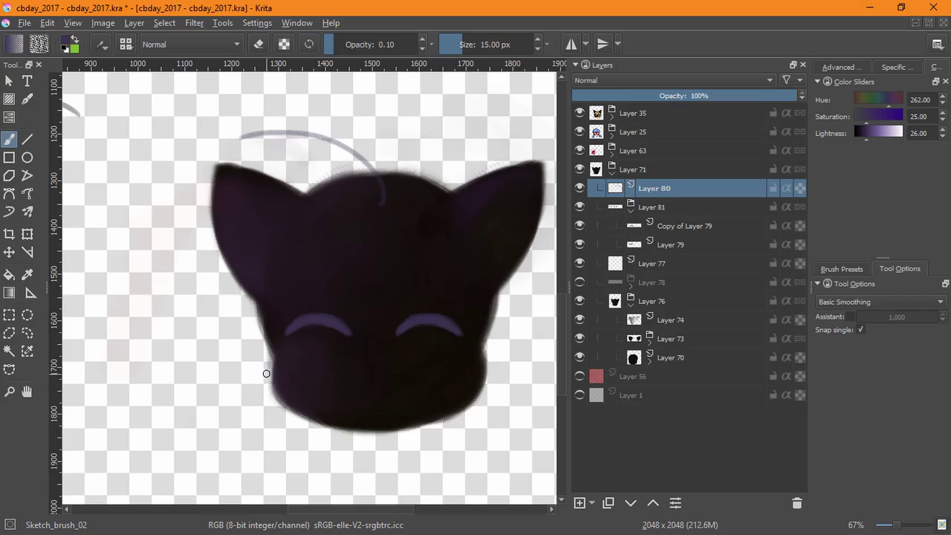
left_click_drag(290, 379, 206, 350)
key("ctrl+z")
left_click_drag(286, 378, 211, 367)
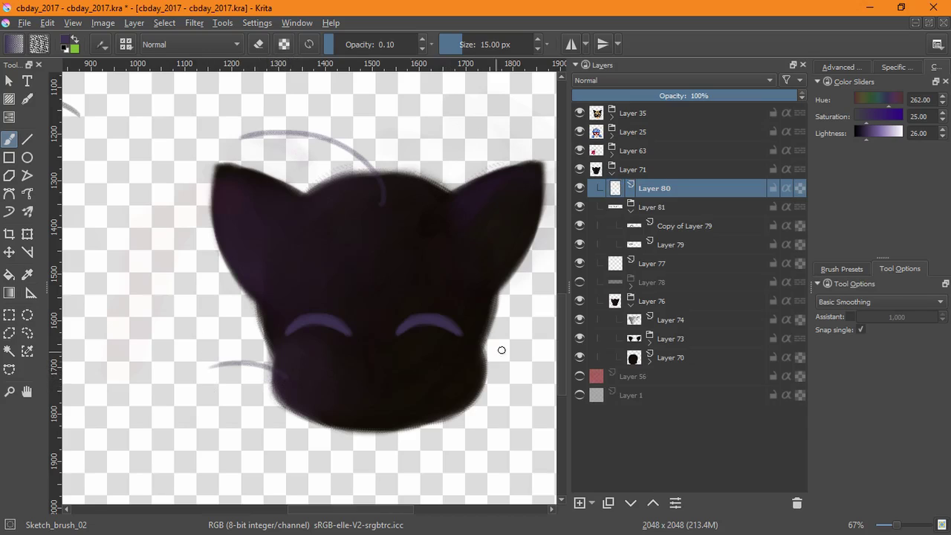
left_click_drag(470, 373, 550, 356)
Step: Show the red background Layer 56 behind all four heads
scroll(421, 404, "down", 3)
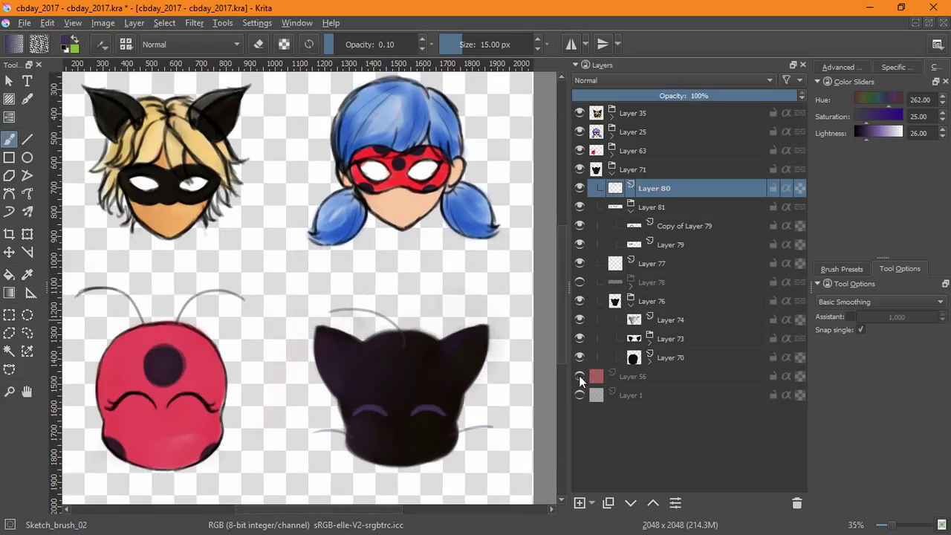
left_click(580, 376)
scroll(471, 354, "down", 3)
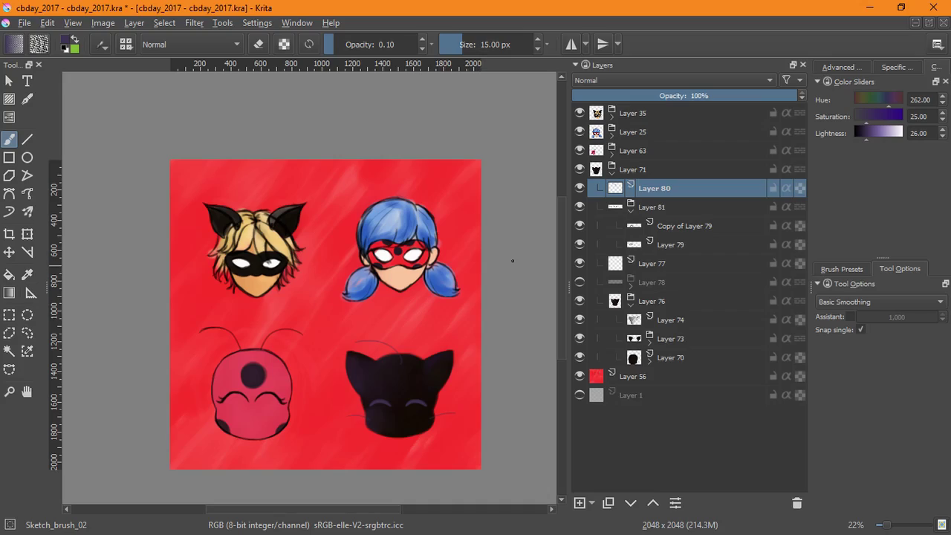
Step: Collapse the cat head group, expand the ladybug head group and make its base Layer 62 active
left_click(611, 173)
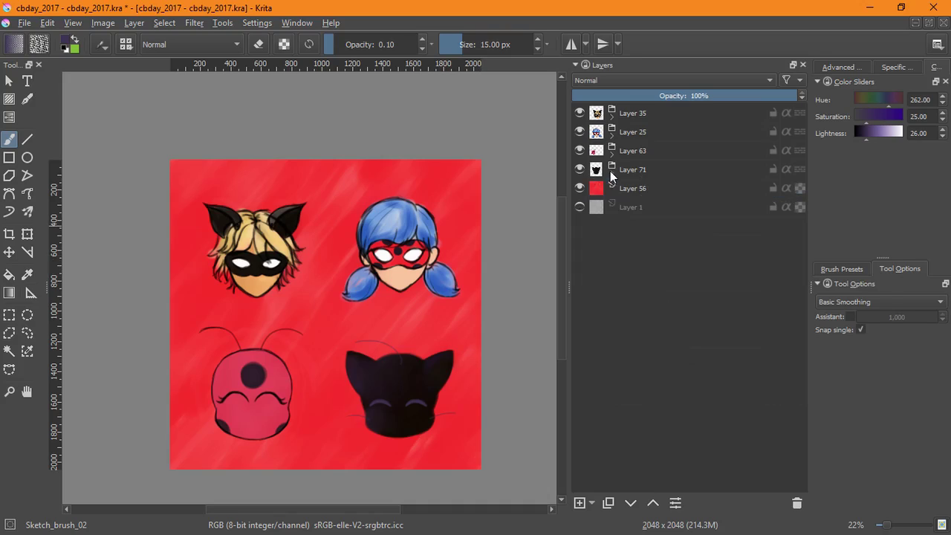
left_click(612, 155)
left_click(630, 228)
left_click(631, 229)
left_click(660, 227)
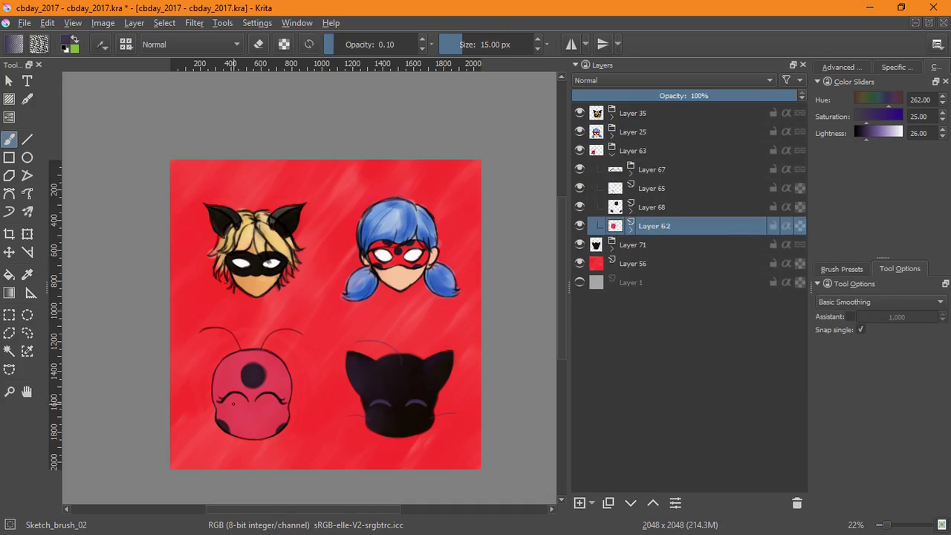
Step: Select a rectangle of about 796 × 828 px around the ladybug head and invert the selection
left_click(9, 315)
mouse_move(190, 317)
left_mouse_down()
mouse_move(295, 380)
mouse_move(314, 451)
mouse_move(312, 443)
left_mouse_up()
left_click(164, 23)
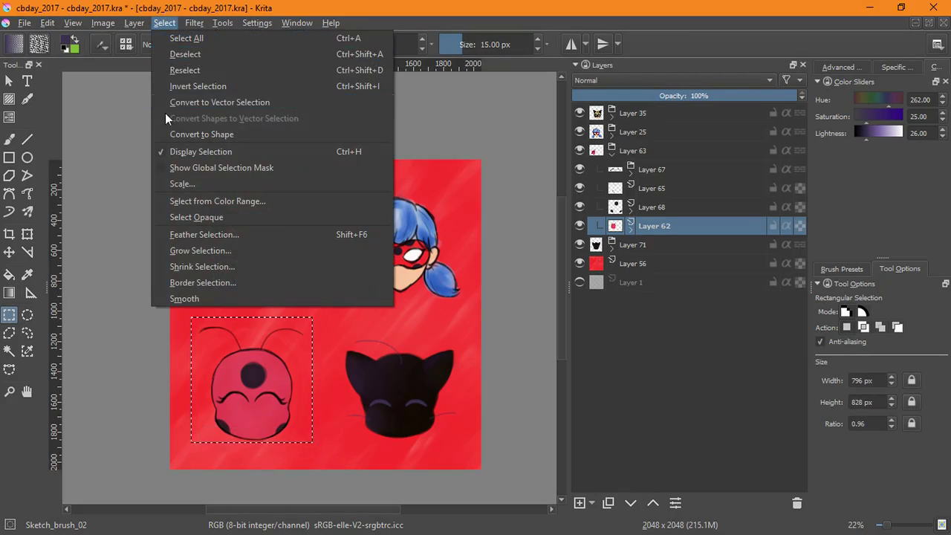
left_click(182, 87)
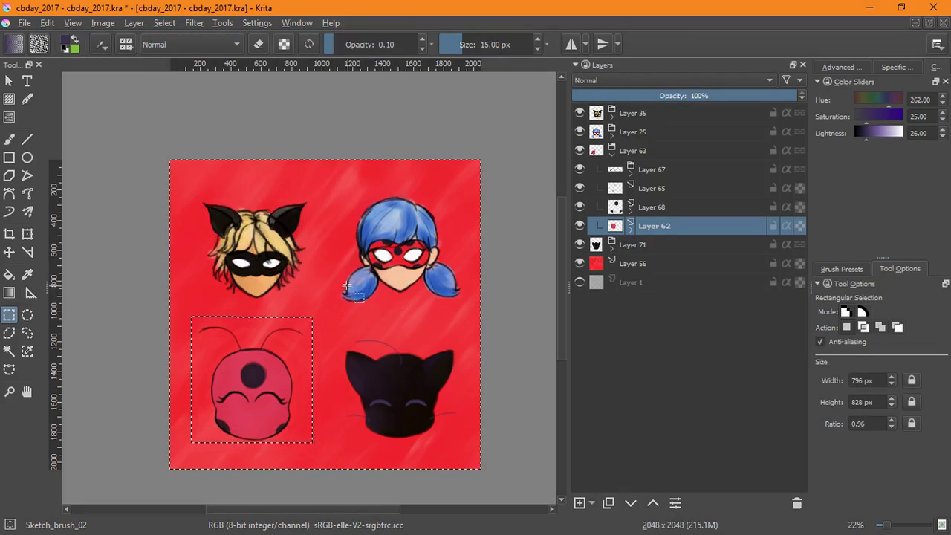
Step: Try to clear Layer 62 outside the ladybug head's rectangle and remove the selection
left_click(47, 22)
left_click(58, 183)
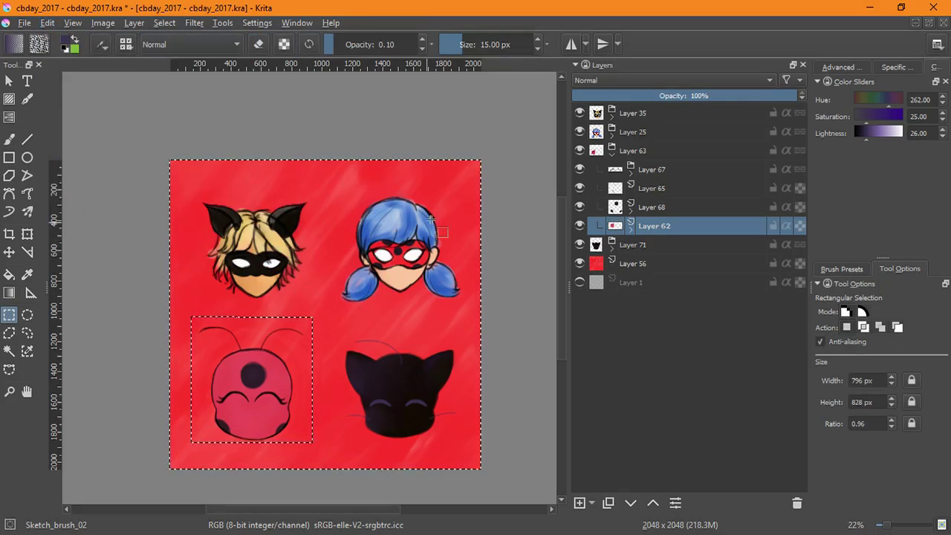
left_click(46, 22)
mouse_move(165, 22)
left_click(193, 51)
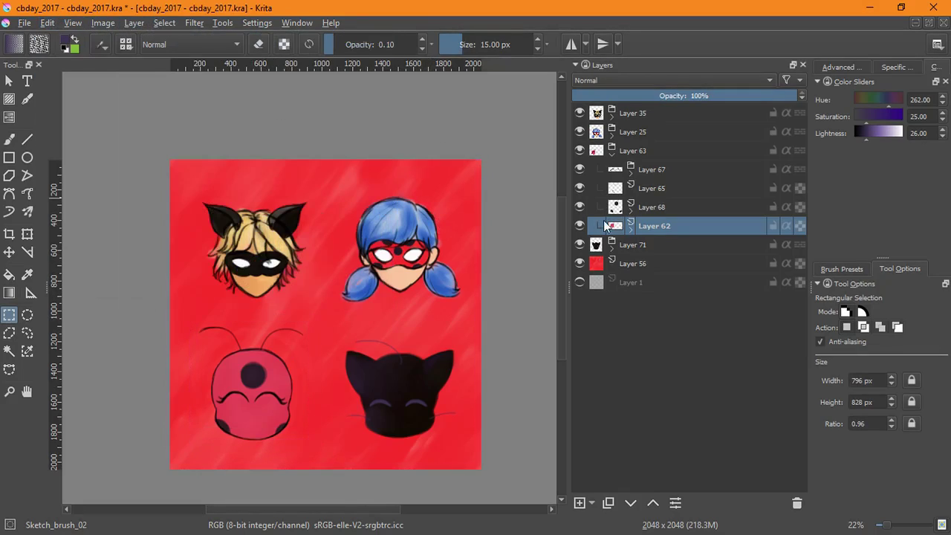
Step: Undo the clearing on Layer 62 together with its selection changes
mouse_move(617, 231)
key("ctrl+z")
key("ctrl+z")
key("ctrl+z")
key("ctrl+z")
Step: Erase stray paint around the ladybug head on Layer 62 with the Ink_brush_25_2 eraser at 145.69 px, resetting the colours to black and white
left_click(824, 269)
left_click(920, 354)
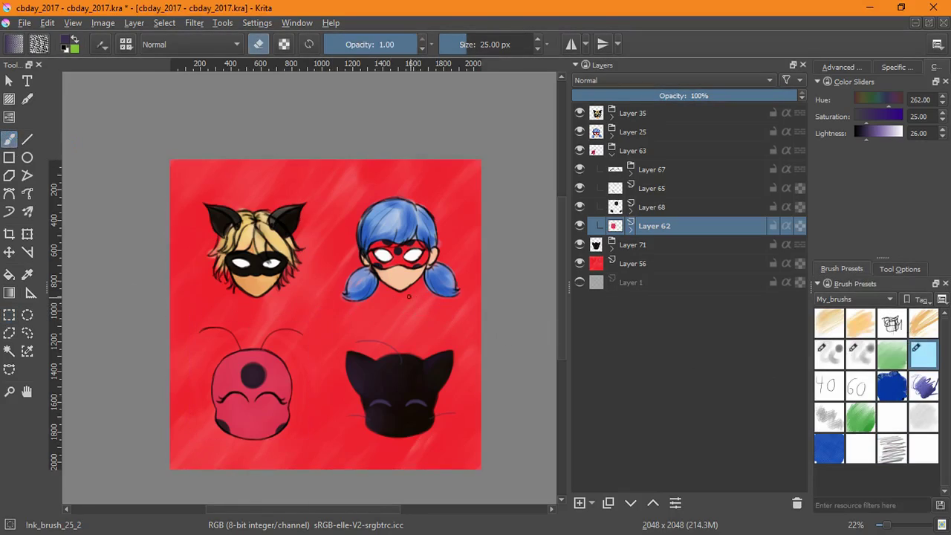
left_click_drag(409, 296, 462, 362, "shift")
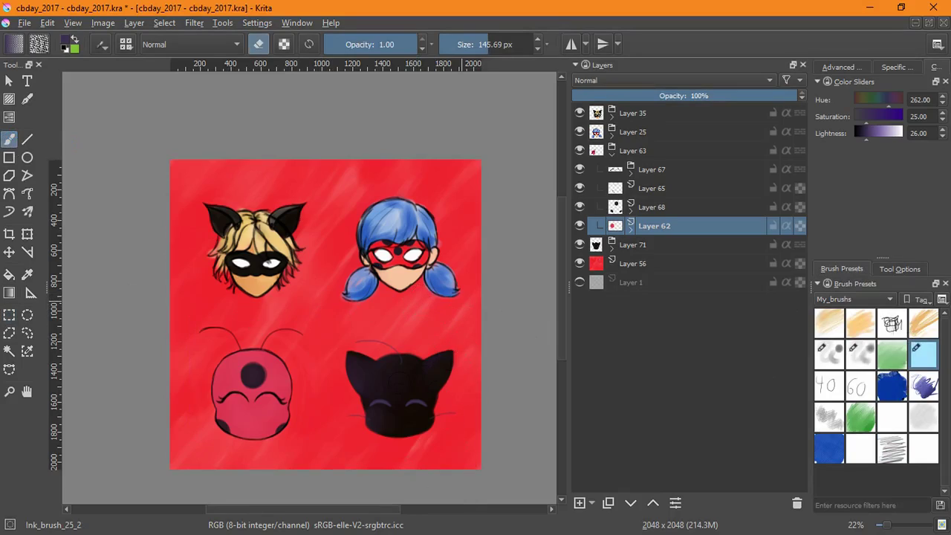
mouse_move(334, 393)
left_mouse_down()
mouse_move(312, 471)
mouse_move(348, 397)
left_mouse_up()
mouse_move(617, 226)
key("d")
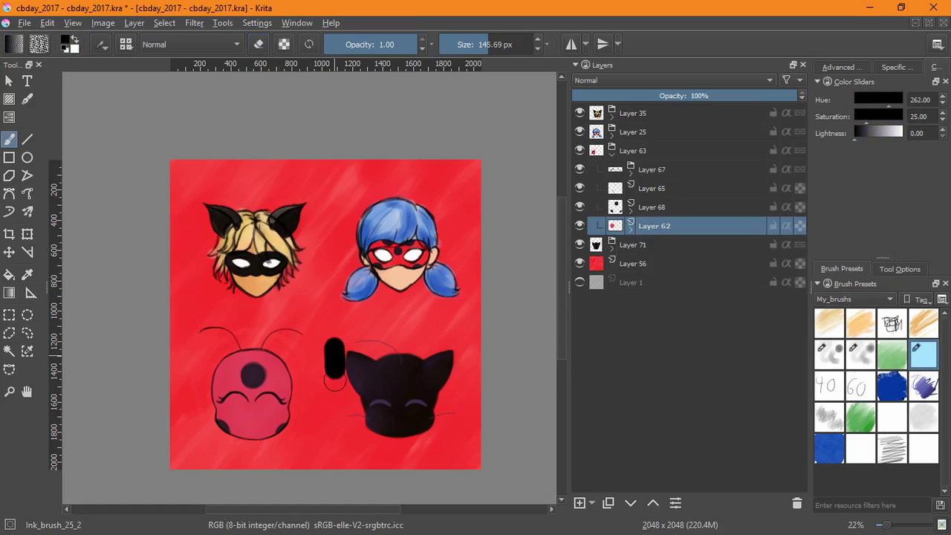
key("e")
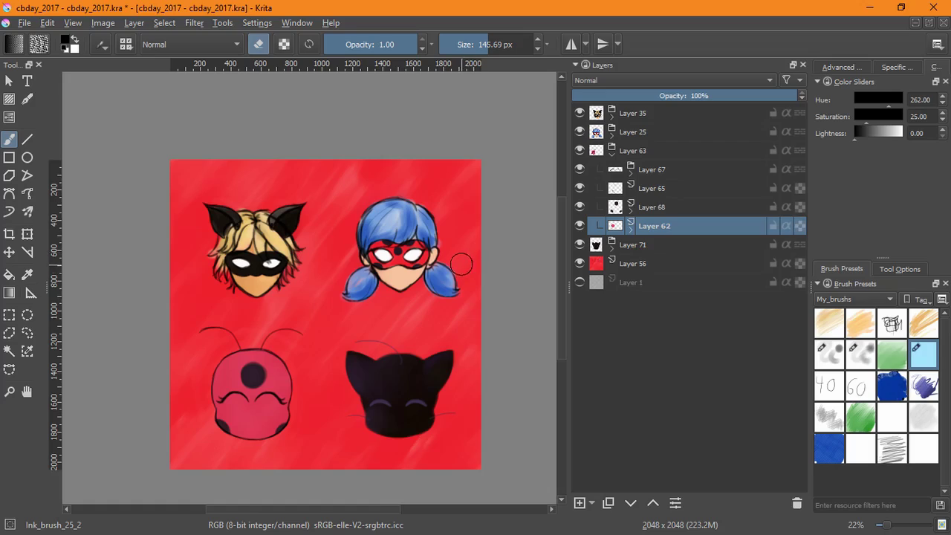
Step: Save cbday_2017.kra and group Layers 35, 25, 63 and 71 into one layer group
key("2")
key("ctrl+s")
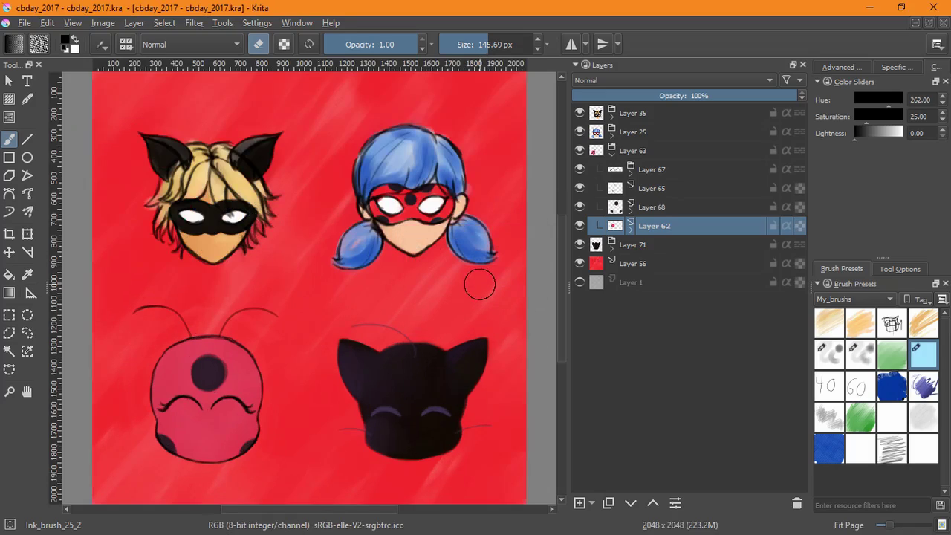
left_click(611, 155)
left_click(639, 117)
left_click(639, 136, "ctrl")
left_click(642, 151, "ctrl")
left_click(645, 168, "ctrl")
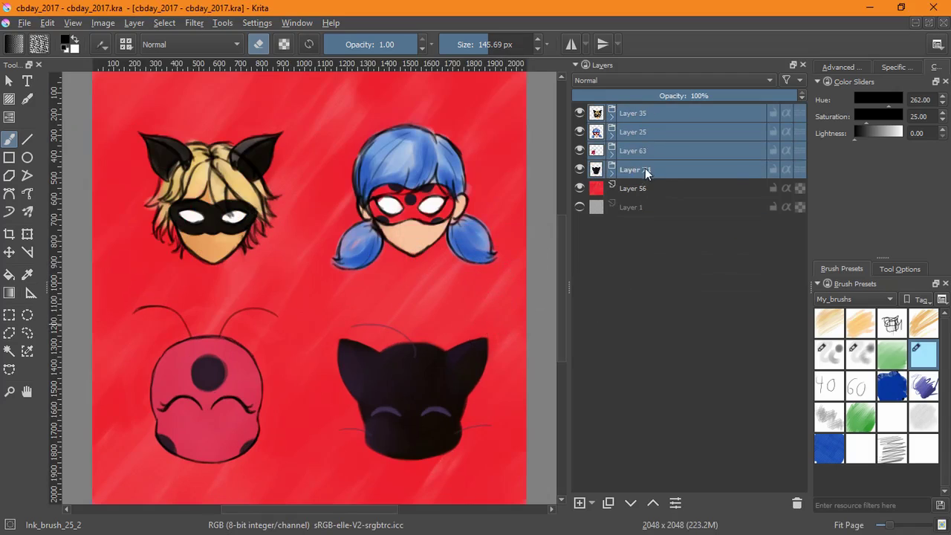
key("ctrl+g")
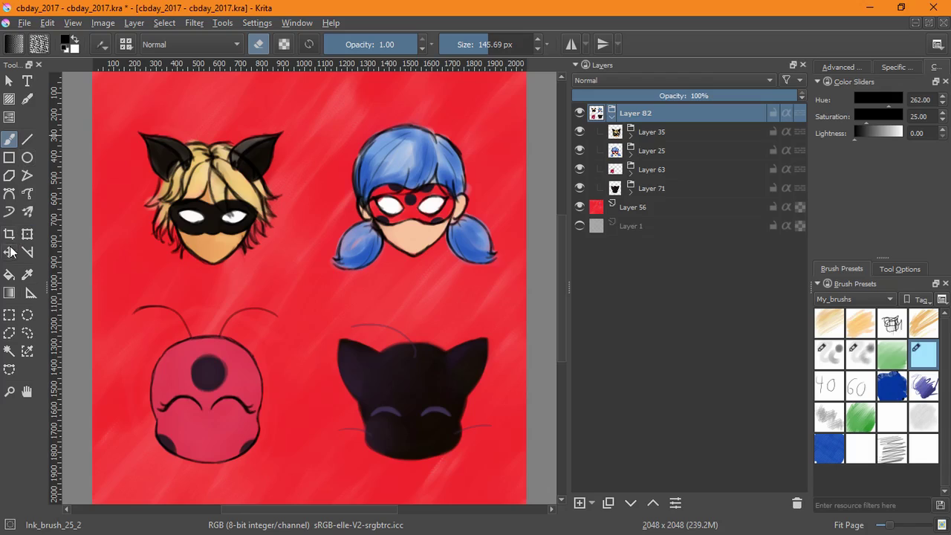
Step: Move the grouped heads slightly up and to the left, and turn on wrap-around mode to check the repeating pattern
left_click(10, 252)
left_click_drag(239, 202, 233, 189)
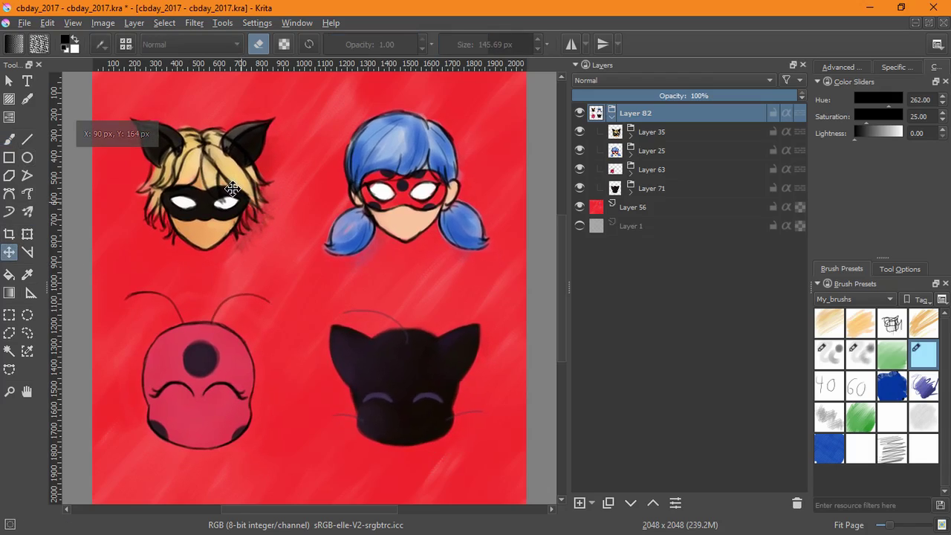
scroll(409, 256, "down", 2)
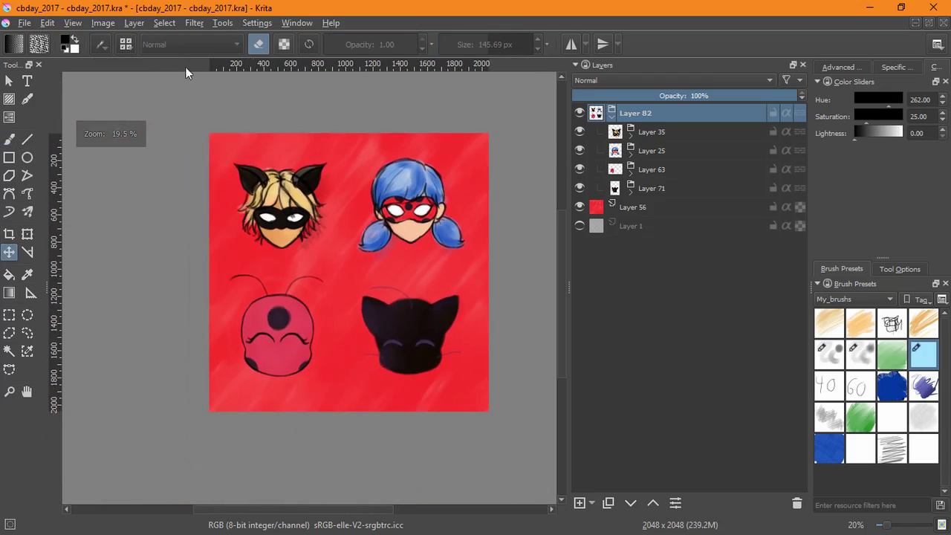
key("w")
scroll(428, 254, "down", 3)
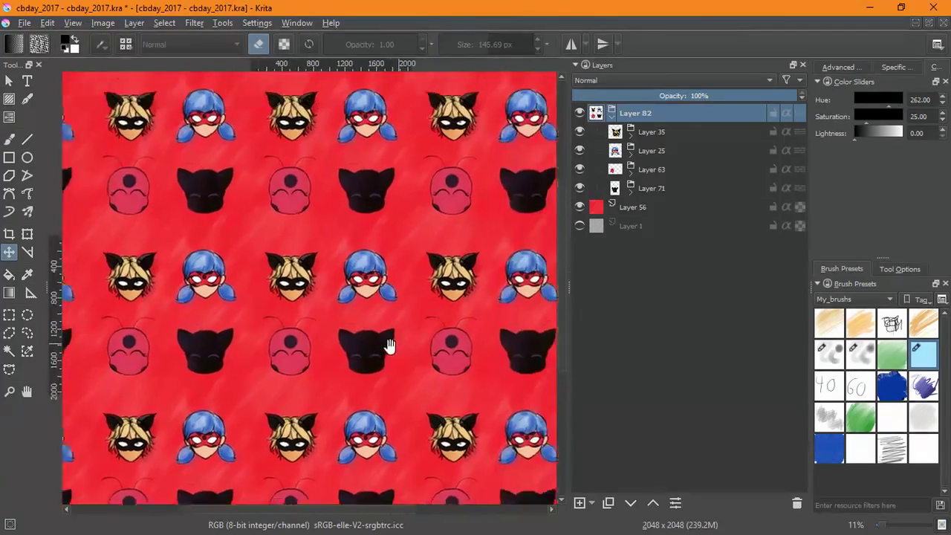
left_click_drag(390, 346, 362, 373)
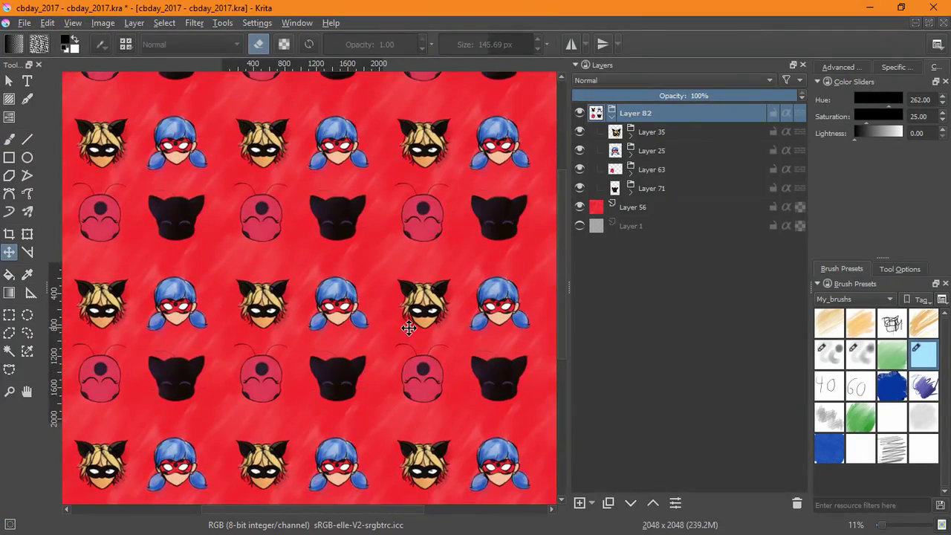
scroll(386, 349, "down", 2)
scroll(403, 340, "up", 5)
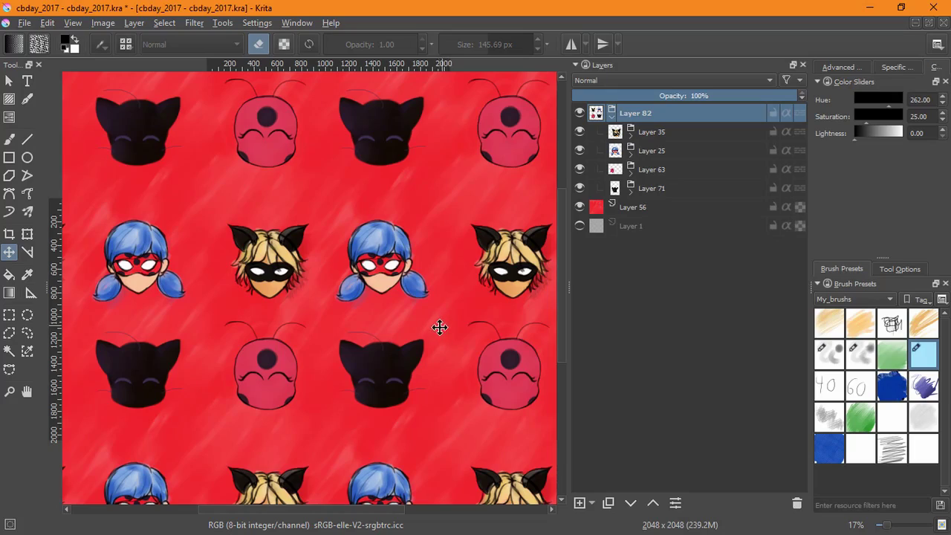
Step: Add a paint layer above Layer 56, sample the ladybug head's dark spot colour and choose the Bristles_pencil brush at 63.01 px
left_click(630, 207)
left_click(580, 502)
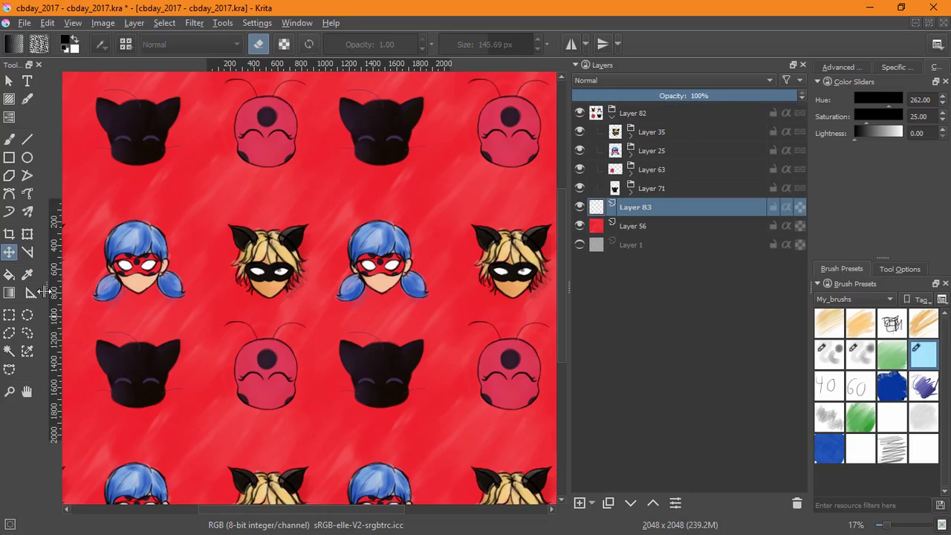
left_click(9, 139)
left_click(272, 357, "ctrl")
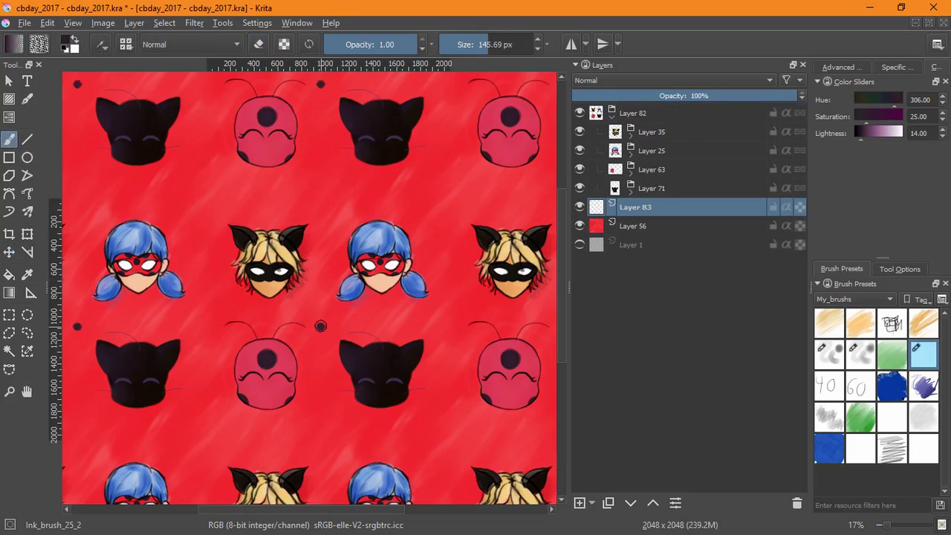
key("slash")
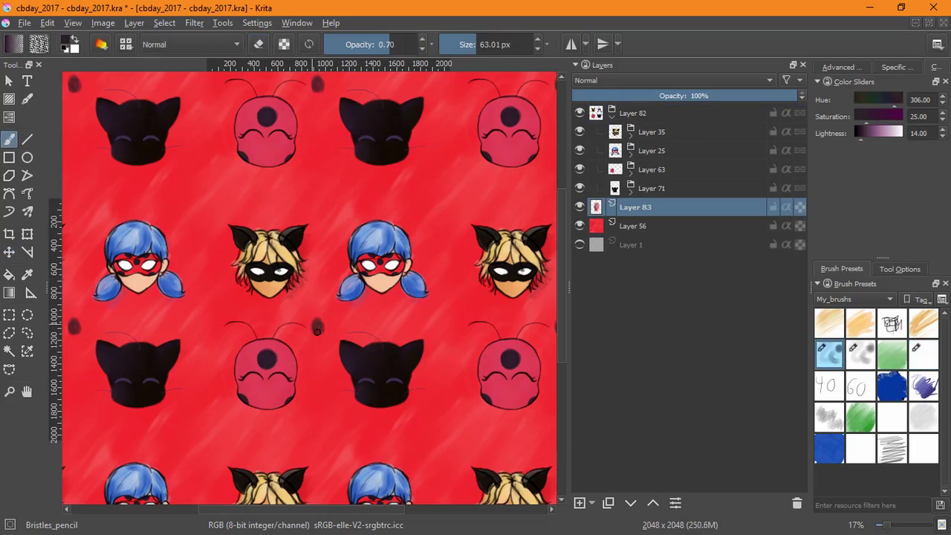
Step: Paint dark purple spots beside the ladybug head and cat's ear, around the blue-haired girl's pigtails, and by the blond boy's ear and chin
left_click_drag(295, 346, 338, 336)
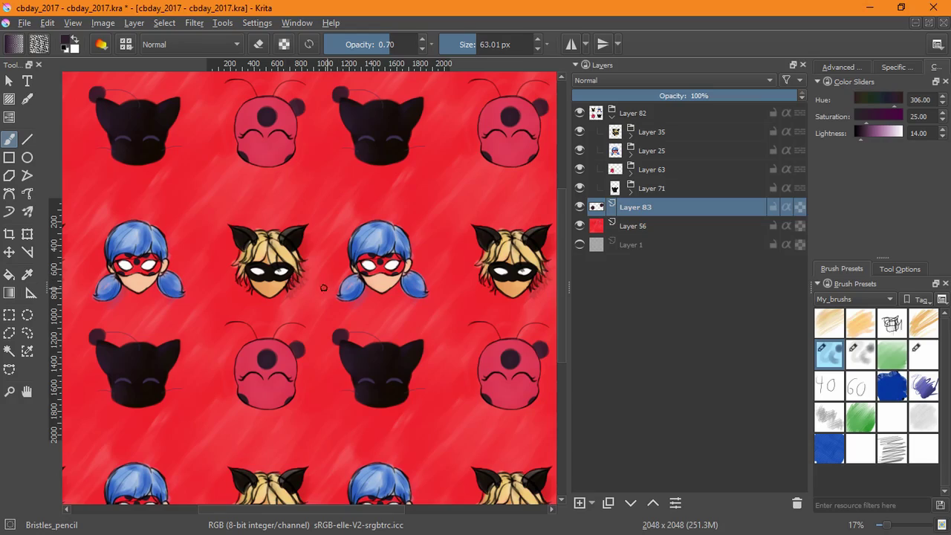
left_click_drag(323, 288, 327, 288)
left_click(394, 290)
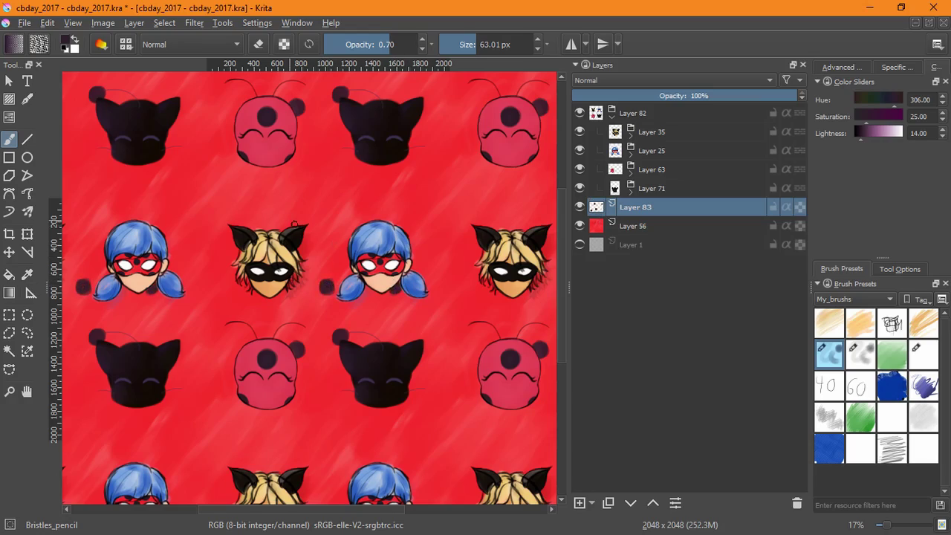
left_click(309, 229)
left_click(249, 299)
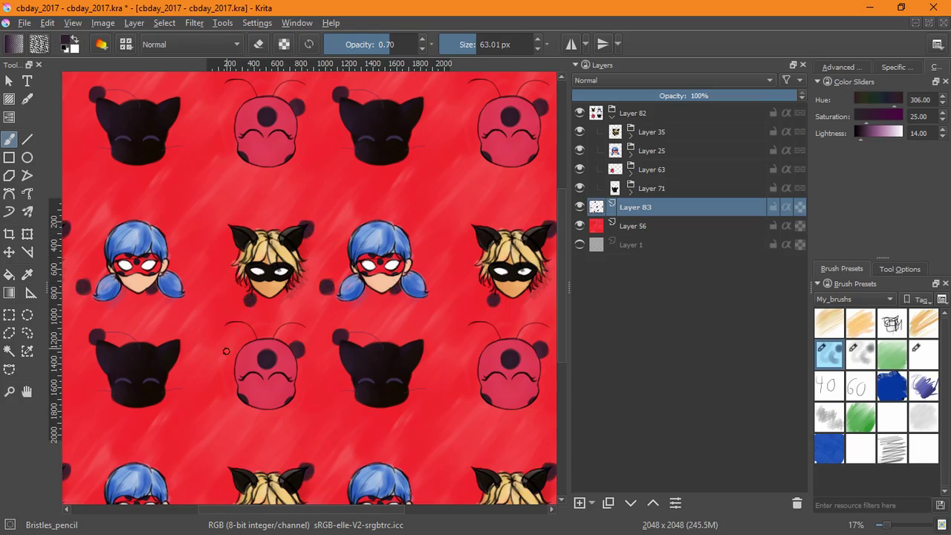
Step: Paint more dark purple spots in the gaps between and below the ladybug and cat heads
left_click(192, 370)
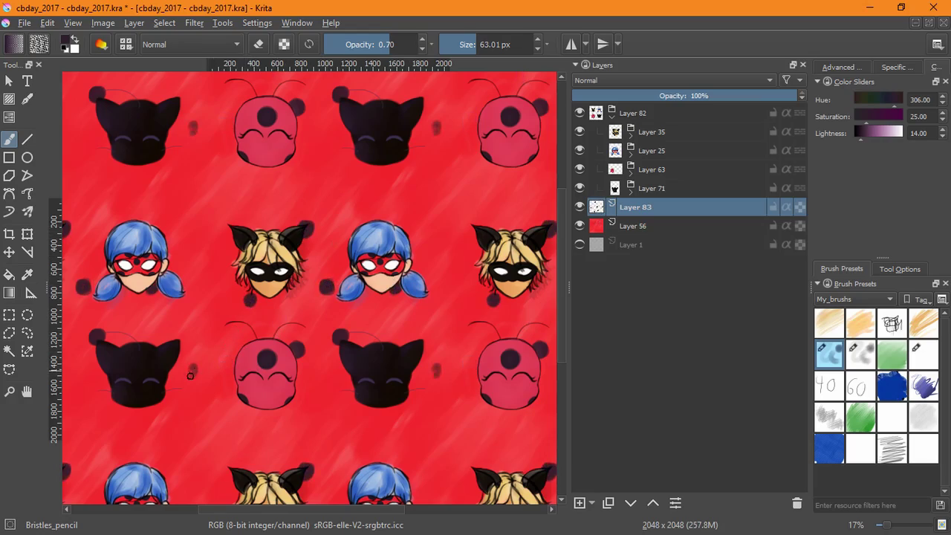
left_click(242, 428)
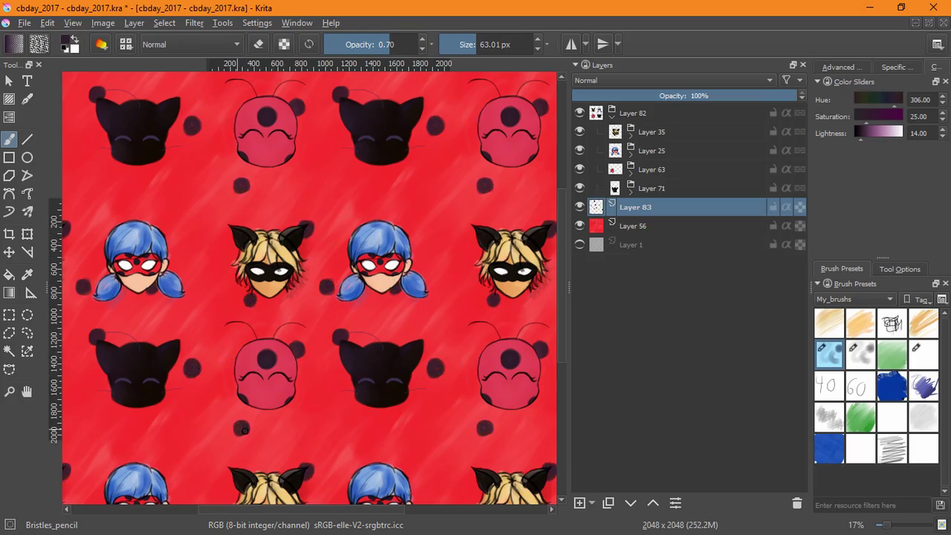
left_click(324, 404)
left_click(297, 446)
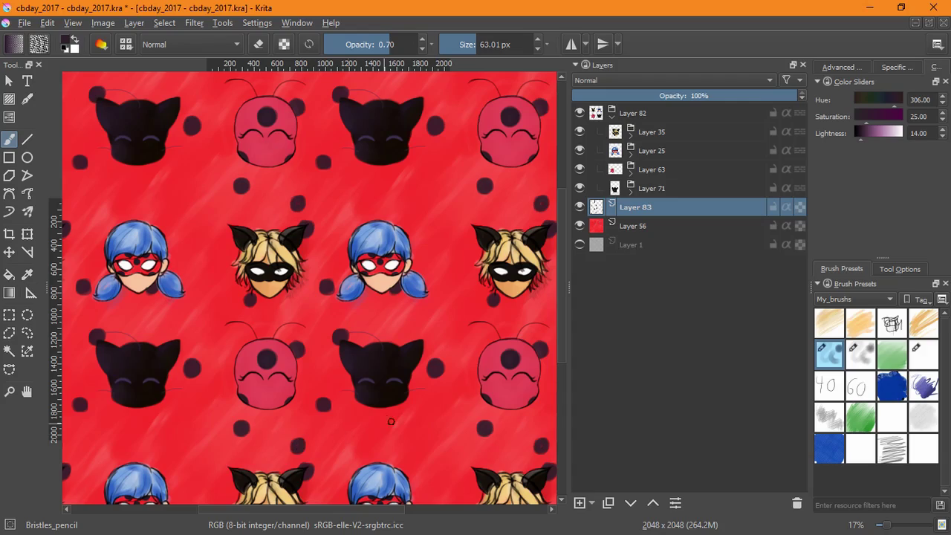
left_click(364, 440)
left_click(420, 418)
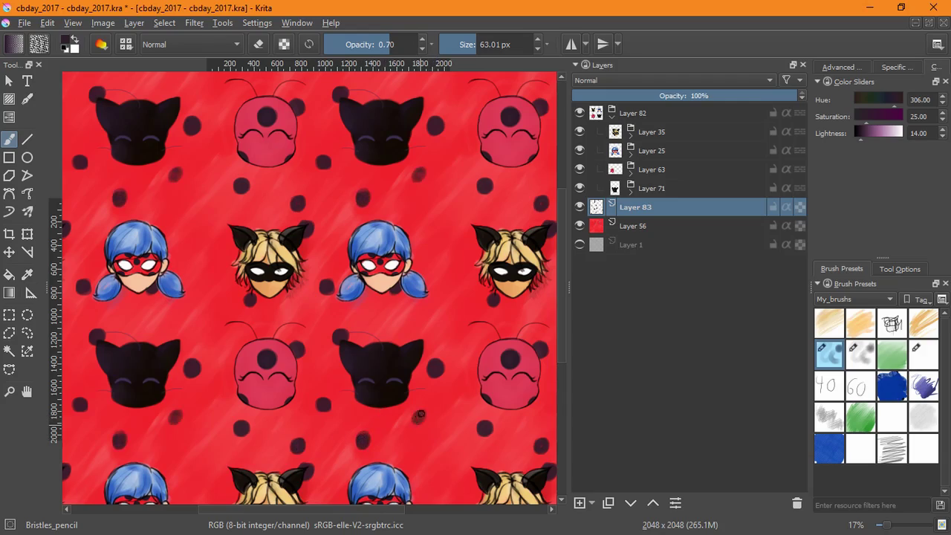
Step: Add dark purple spots above the blond boy's ear, above the cat's head and beside the girl's pigtail, filling out two spots below the cat
left_click(440, 464)
left_click_drag(442, 461, 439, 466)
left_click(441, 462)
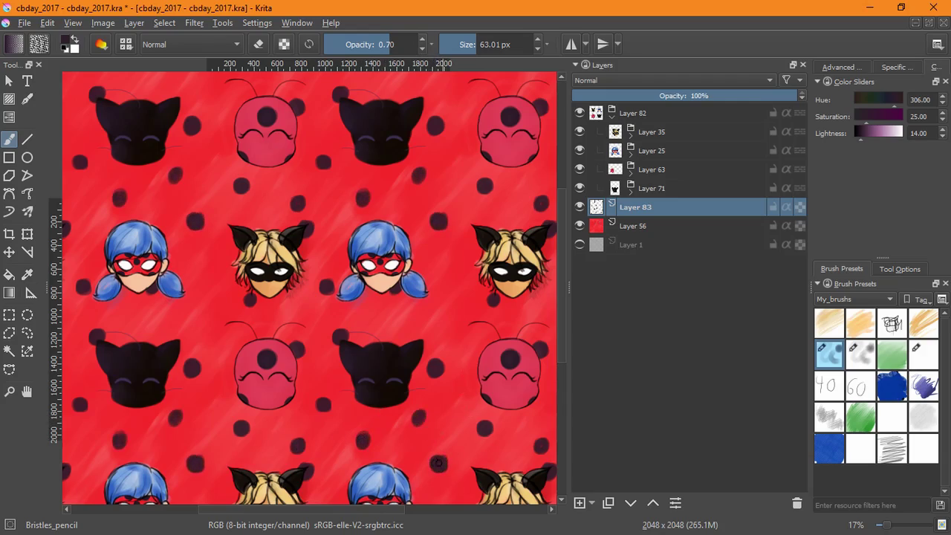
left_click(422, 421)
left_click(365, 440)
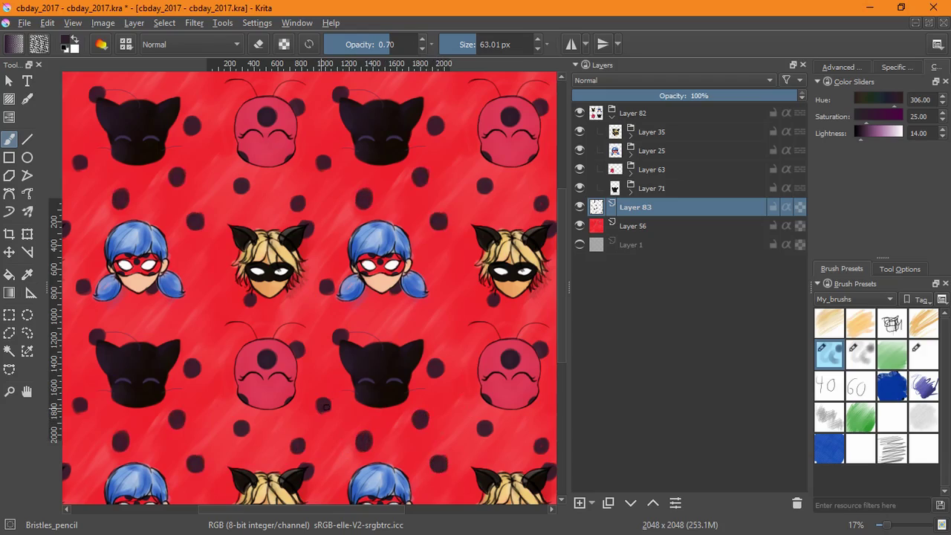
left_click(419, 317)
left_click(454, 281)
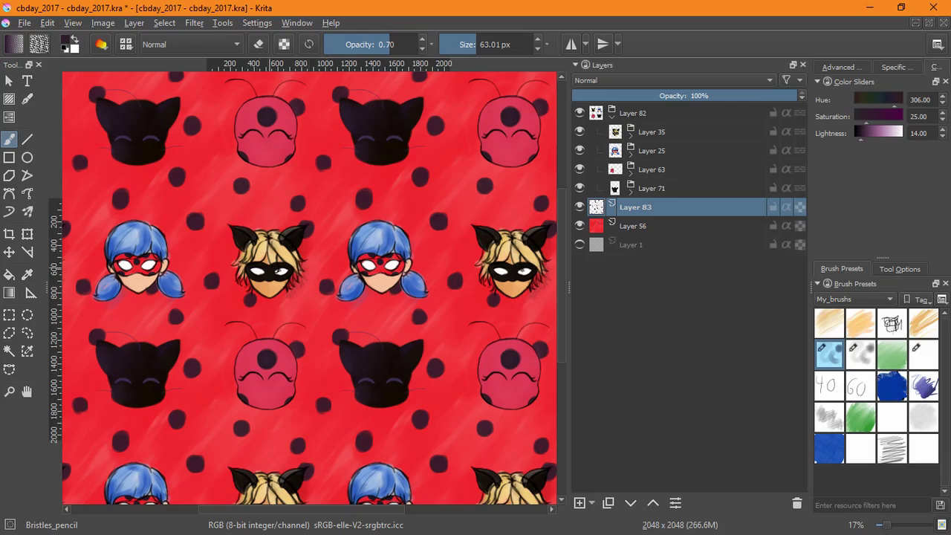
Step: Try near-black strokes sampled from the cat's head in the gap beside the blond boy's head, undoing each one
left_click(386, 362, "ctrl")
mouse_move(290, 314)
left_mouse_down()
mouse_move(295, 309)
mouse_move(280, 327)
left_mouse_up()
key("ctrl+z")
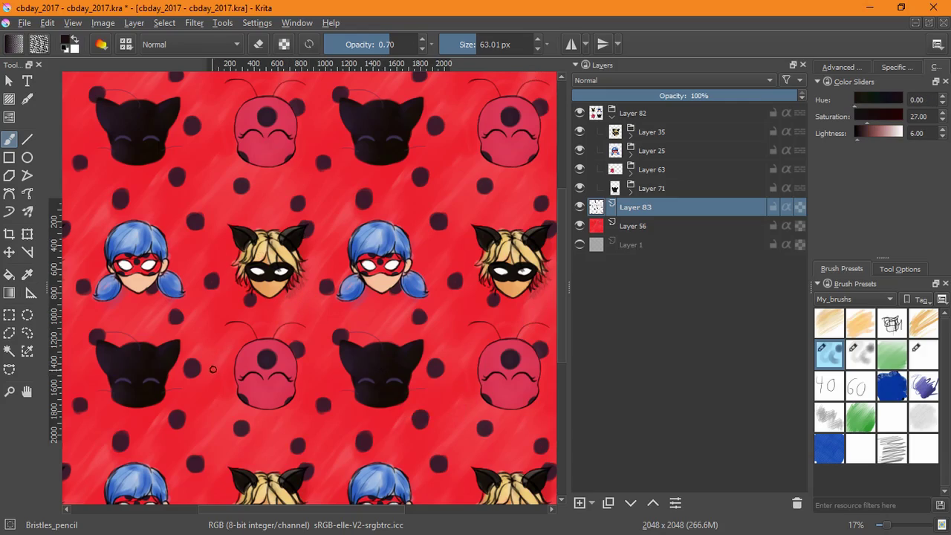
mouse_move(331, 200)
left_mouse_down()
mouse_move(292, 290)
mouse_move(304, 269)
left_mouse_up()
key("ctrl+z")
key("ctrl+z")
left_click_drag(328, 216, 281, 308)
key("ctrl+z")
mouse_move(329, 248)
left_mouse_down()
mouse_move(301, 310)
mouse_move(322, 253)
mouse_move(313, 270)
left_mouse_up()
key("ctrl+z")
key("ctrl+z")
key("ctrl+z")
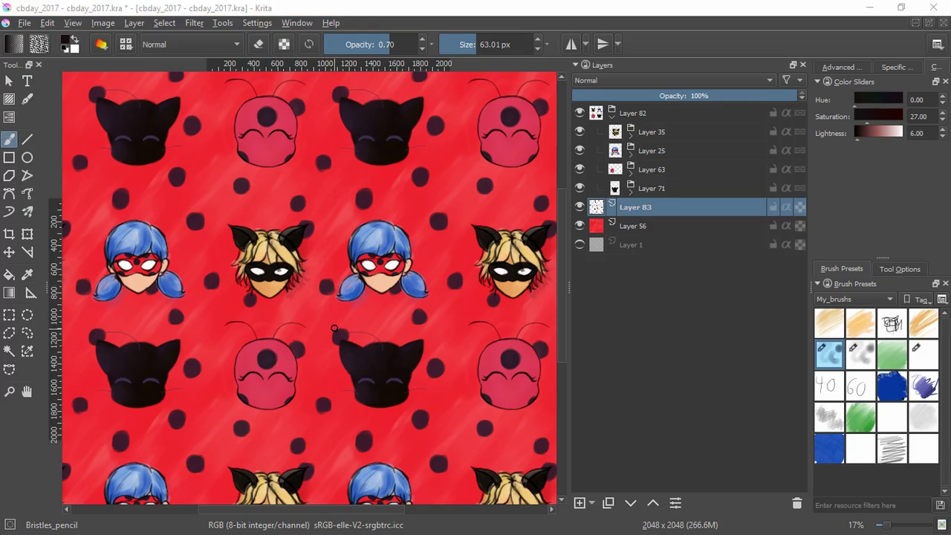
left_click_drag(324, 256, 311, 297)
key("ctrl+z")
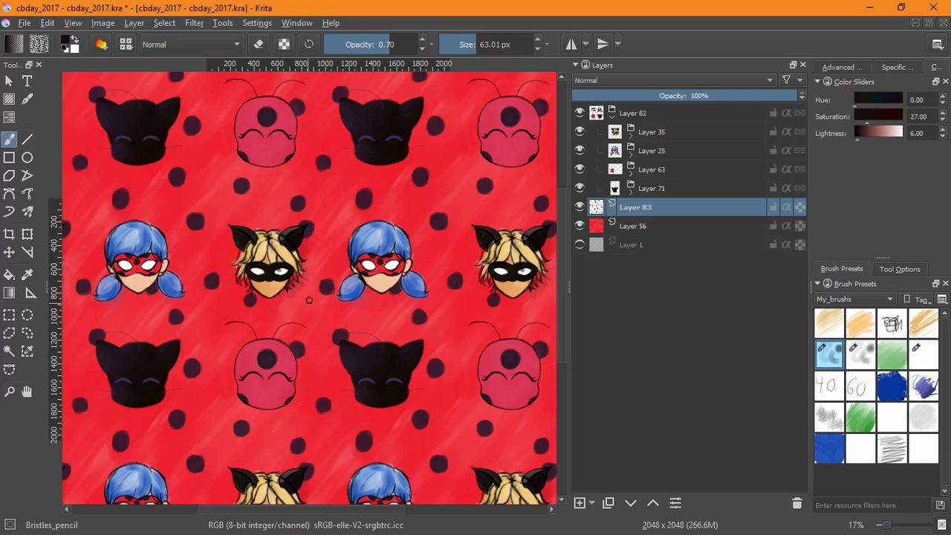
Step: Sample the blond boy's orange skin colour, try painting it over the spot beside him on Layer 83, and reduce the brush to 25.11 px
left_click(270, 286, "ctrl")
scroll(296, 306, "up", 3)
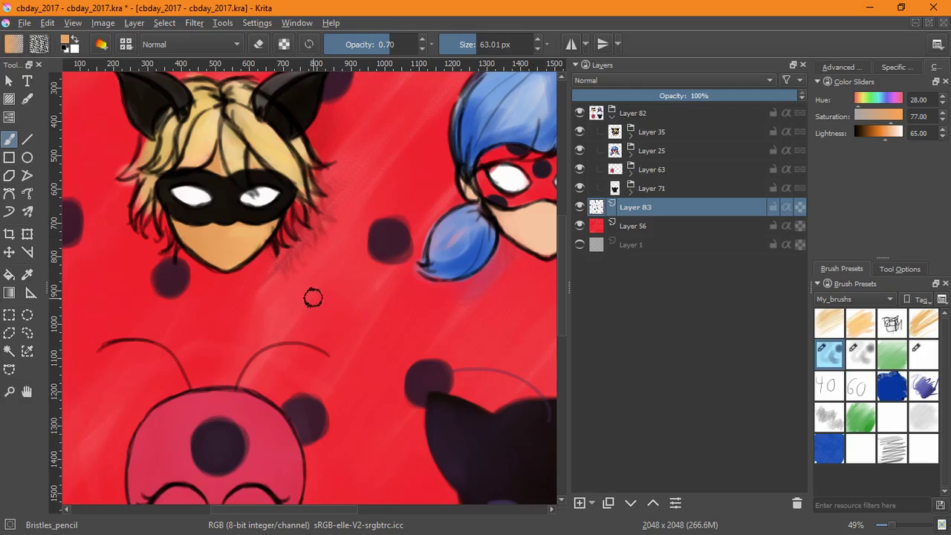
mouse_move(374, 239)
left_mouse_down()
mouse_move(388, 253)
mouse_move(381, 246)
mouse_move(396, 227)
mouse_move(401, 248)
mouse_move(398, 226)
mouse_move(385, 222)
mouse_move(375, 257)
mouse_move(407, 246)
left_mouse_up()
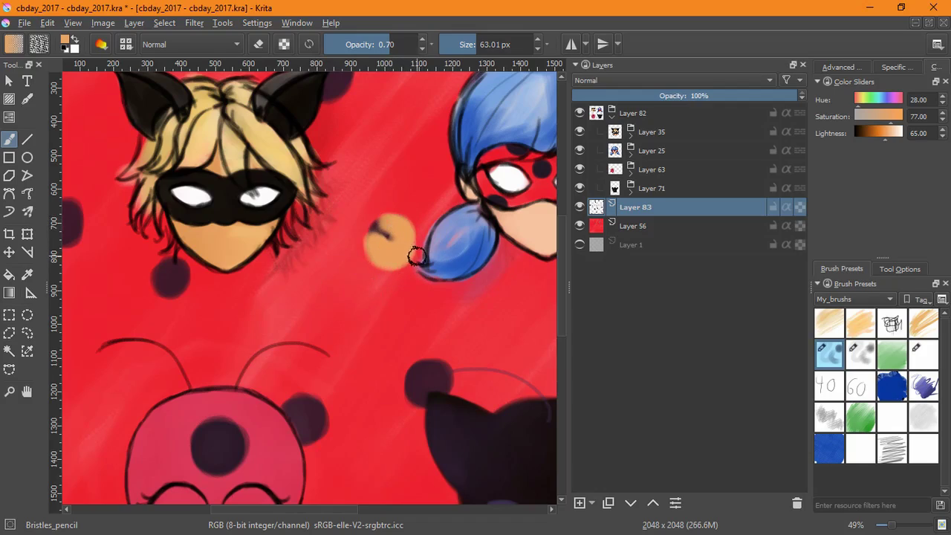
key("e")
key("bracketleft")
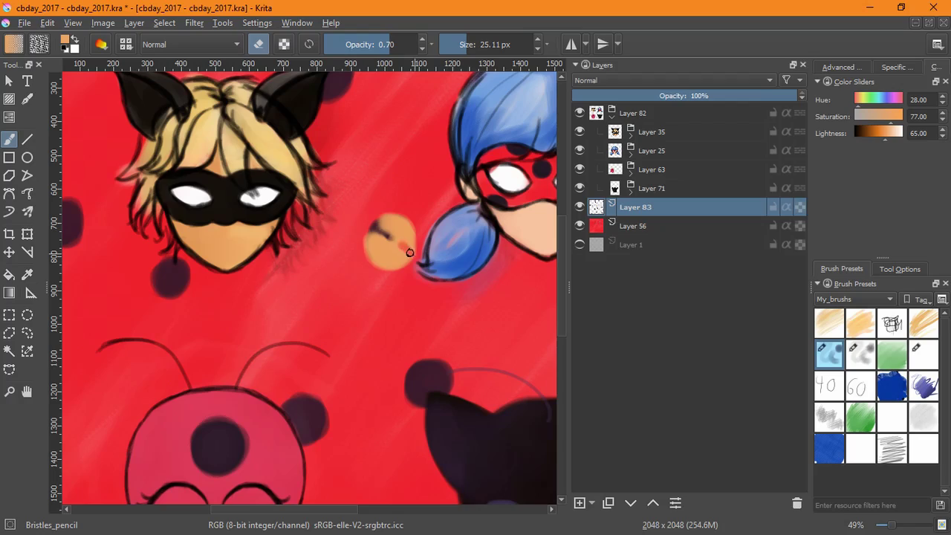
mouse_move(401, 223)
left_mouse_down()
mouse_move(372, 252)
mouse_move(394, 246)
left_mouse_up()
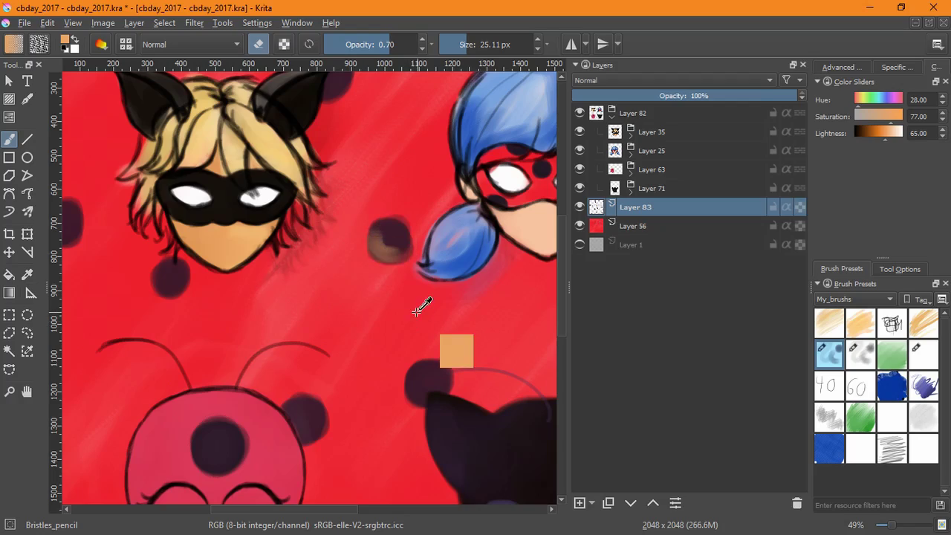
Step: Add a layer above Layer 83 and paint an orange bell with a dark slit over the spot between the boy and the girl
left_click(579, 503)
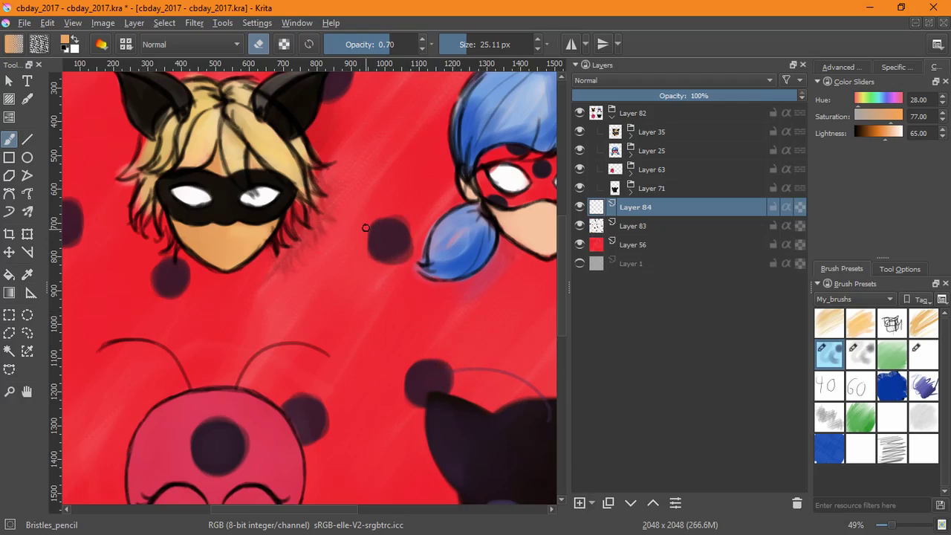
key("e")
left_click_drag(375, 237, 381, 244)
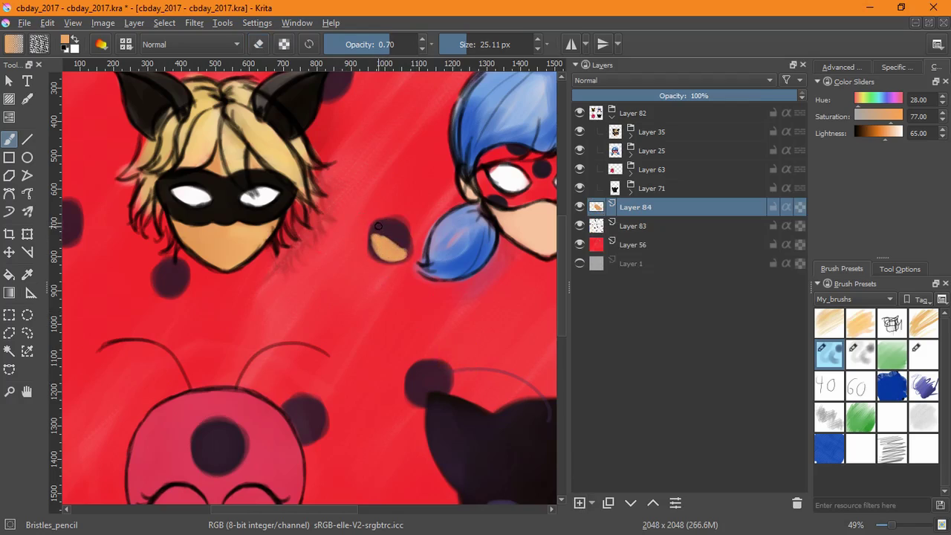
left_click(377, 226)
mouse_move(408, 241)
left_mouse_down()
mouse_move(376, 225)
mouse_move(409, 234)
mouse_move(389, 257)
left_mouse_up()
mouse_move(412, 247)
left_mouse_down()
mouse_move(369, 247)
mouse_move(407, 256)
mouse_move(367, 266)
left_mouse_up()
scroll(392, 342, "down", 3)
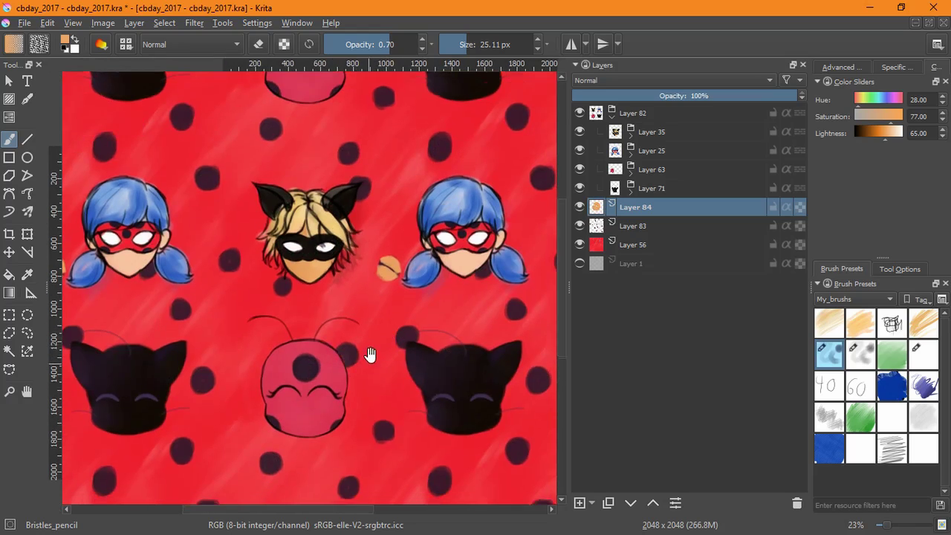
Step: Paint an orange bell with a dark slit over the spot below the blond boy's chin on Layer 84
left_click_drag(370, 355, 397, 319)
left_click_drag(334, 264, 290, 358)
left_click_drag(285, 282, 289, 208)
mouse_move(316, 249)
left_mouse_down()
mouse_move(298, 353)
mouse_move(259, 305)
mouse_move(268, 326)
mouse_move(223, 335)
mouse_move(248, 356)
mouse_move(230, 331)
mouse_move(237, 344)
mouse_move(223, 336)
left_mouse_up()
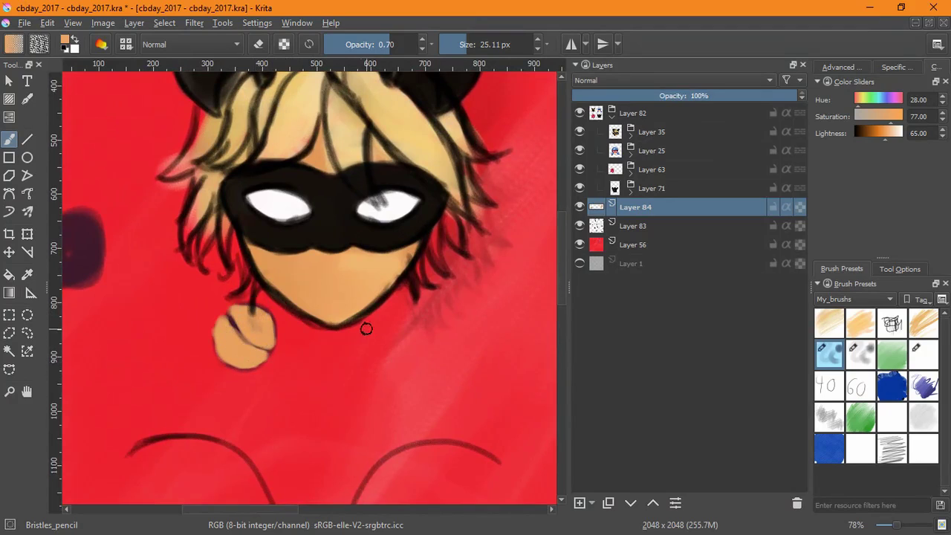
Step: Paint an orange bell with a dark slit over the spot below the black cat's cheek on Layer 84 and clean up its edge
left_click_drag(366, 329, 397, 427)
left_click_drag(475, 462, 324, 308)
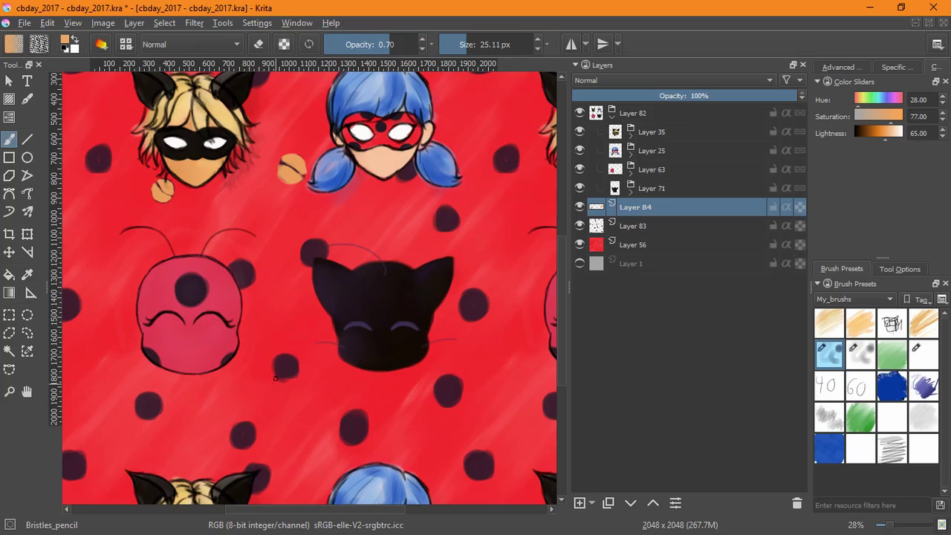
scroll(430, 383, "up", 5)
mouse_move(413, 335)
left_mouse_down()
mouse_move(398, 333)
mouse_move(367, 360)
mouse_move(369, 339)
mouse_move(396, 336)
mouse_move(397, 375)
mouse_move(394, 364)
mouse_move(409, 372)
mouse_move(397, 380)
mouse_move(405, 355)
mouse_move(396, 384)
left_mouse_up()
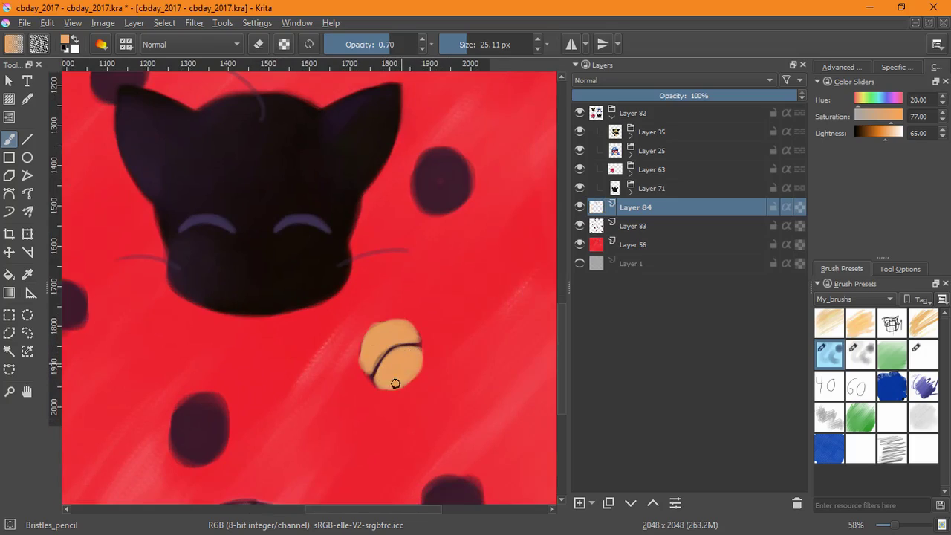
key("e")
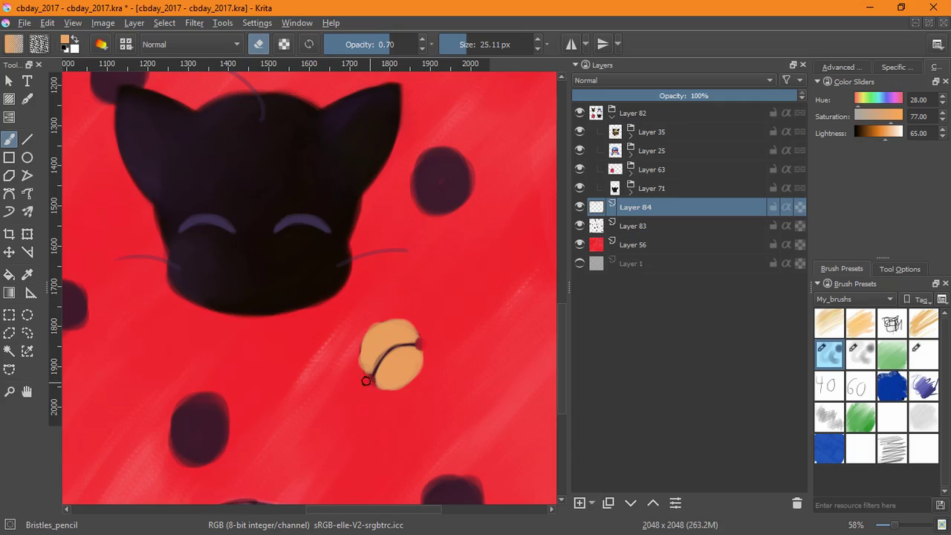
mouse_move(364, 380)
left_mouse_down()
mouse_move(385, 378)
mouse_move(373, 341)
left_mouse_up()
key("e")
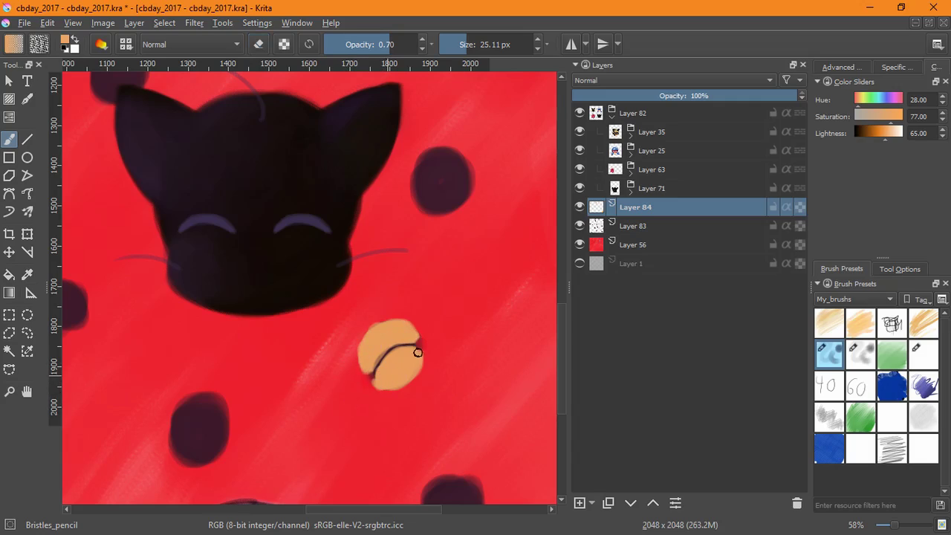
scroll(424, 344, "down", 3)
scroll(418, 386, "up", 3)
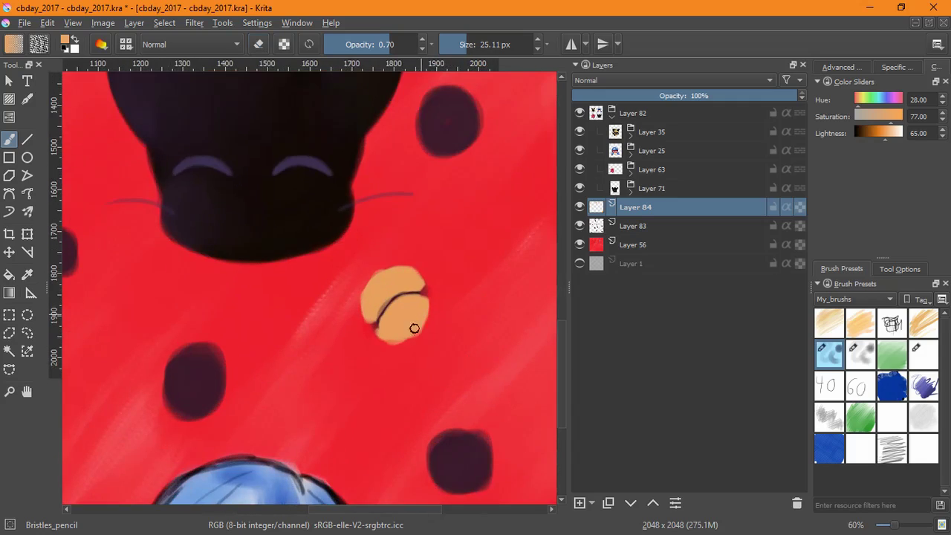
left_click_drag(424, 315, 425, 301)
left_click_drag(344, 327, 390, 435)
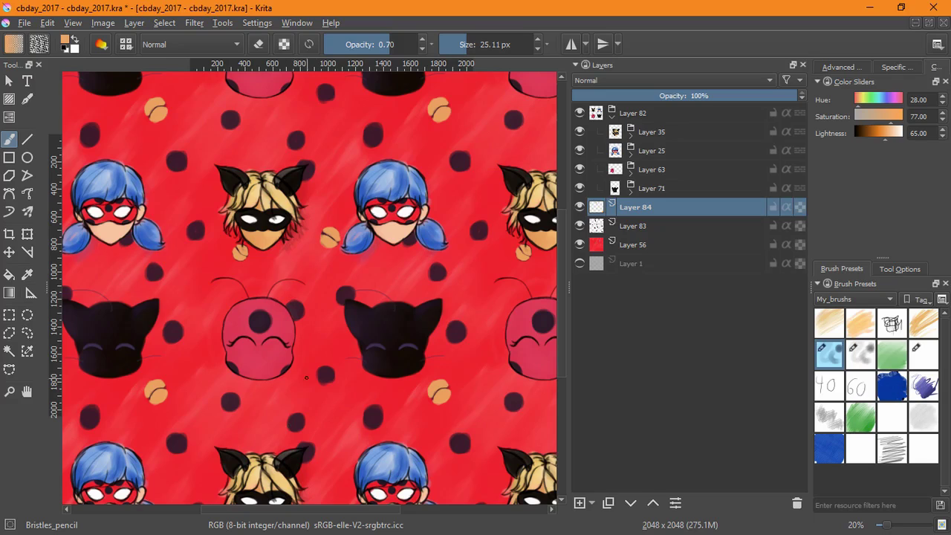
Step: Paint an orange bell with a diagonal slit in the red gap between the ladybug head and the blond boy's head
left_click_drag(329, 325, 320, 401)
left_click_drag(300, 236, 312, 153)
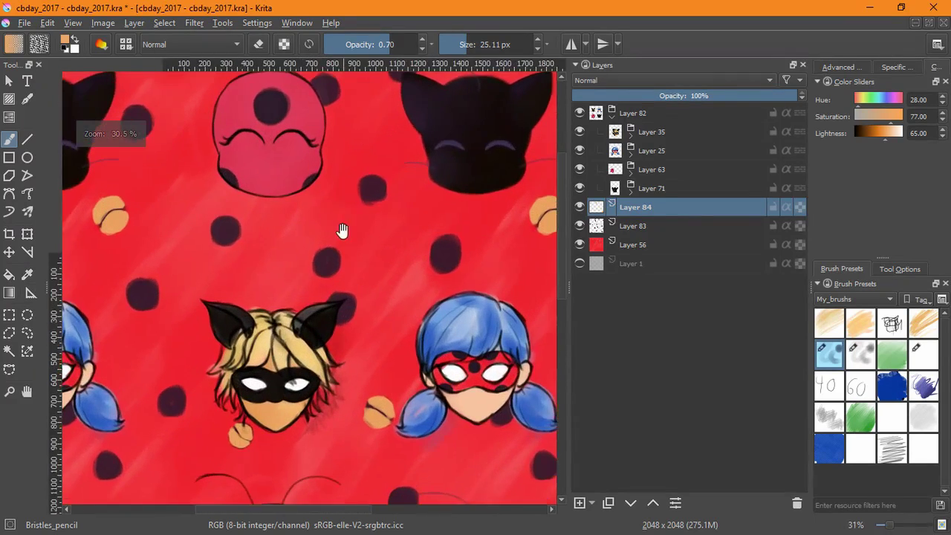
mouse_move(342, 231)
left_mouse_down()
mouse_move(321, 278)
mouse_move(276, 275)
mouse_move(278, 283)
mouse_move(285, 268)
left_mouse_up()
key("ctrl+z")
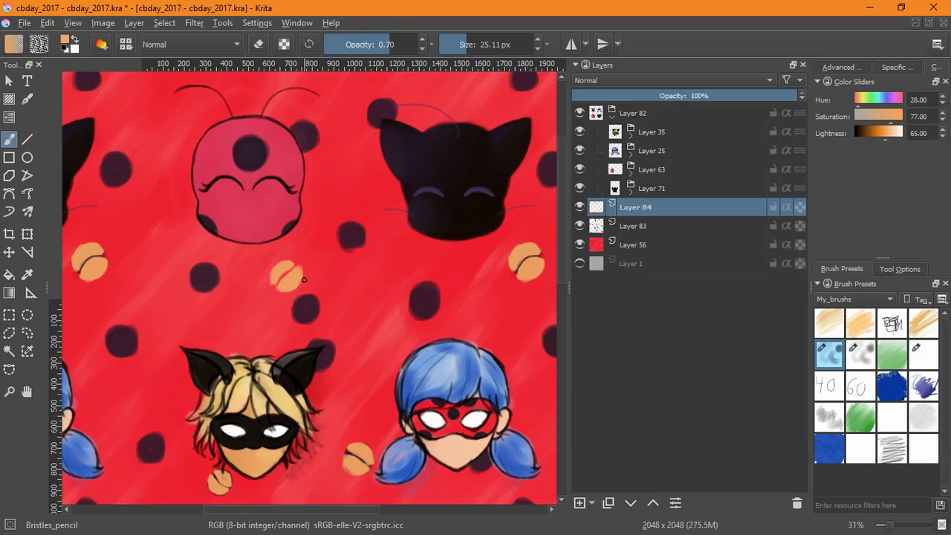
key("e")
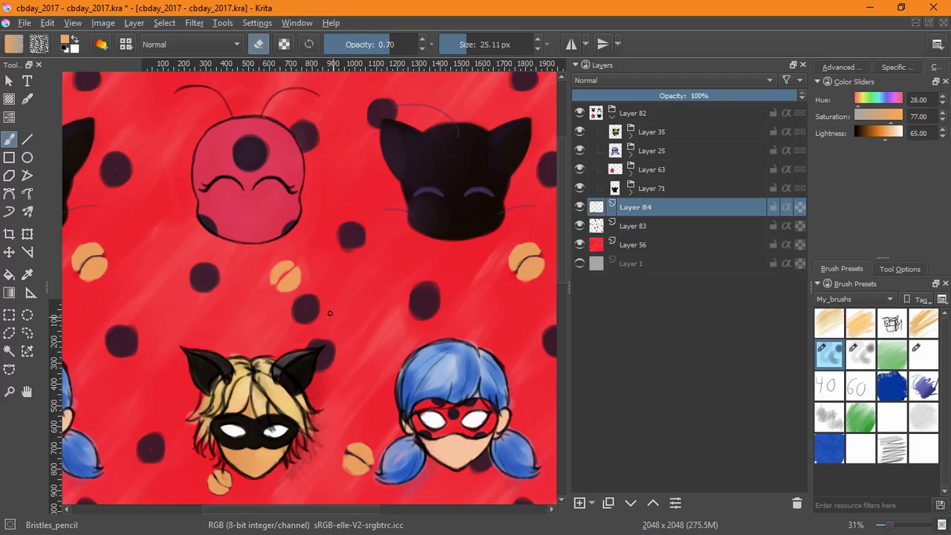
scroll(330, 313, "down", 4)
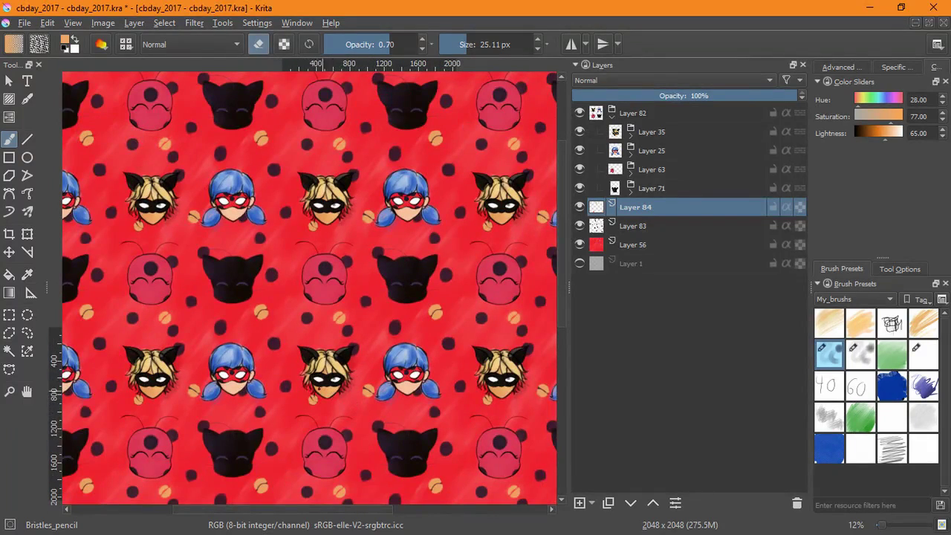
scroll(399, 258, "up", 4)
Step: Try moving the bell below the ladybug head with a rectangular selection, and undo the move
key("ctrl+r")
left_click_drag(255, 280, 332, 361)
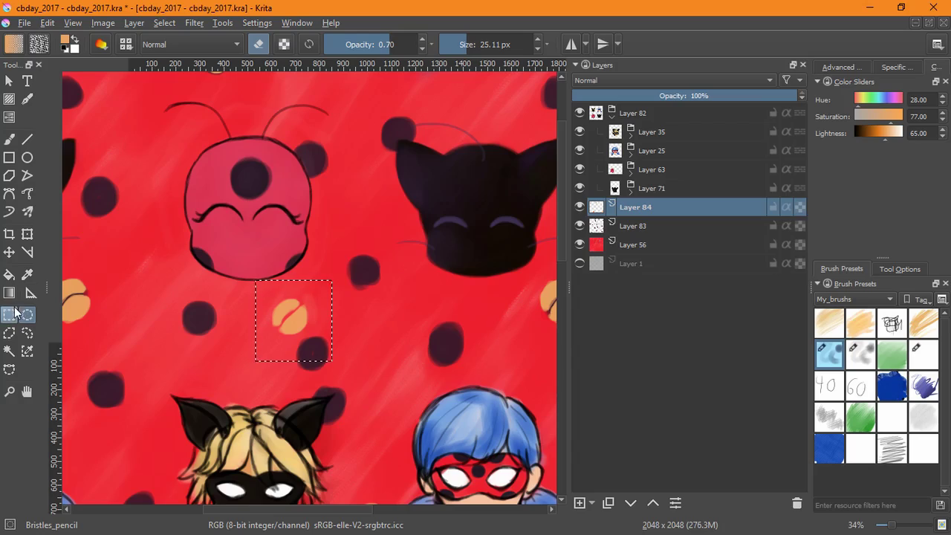
key("t")
left_click_drag(301, 321, 275, 346)
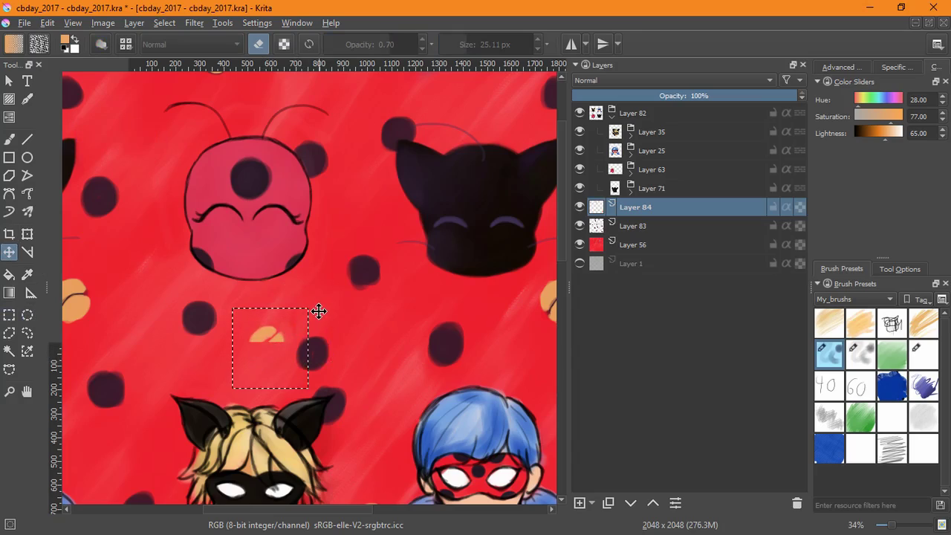
key("ctrl+z")
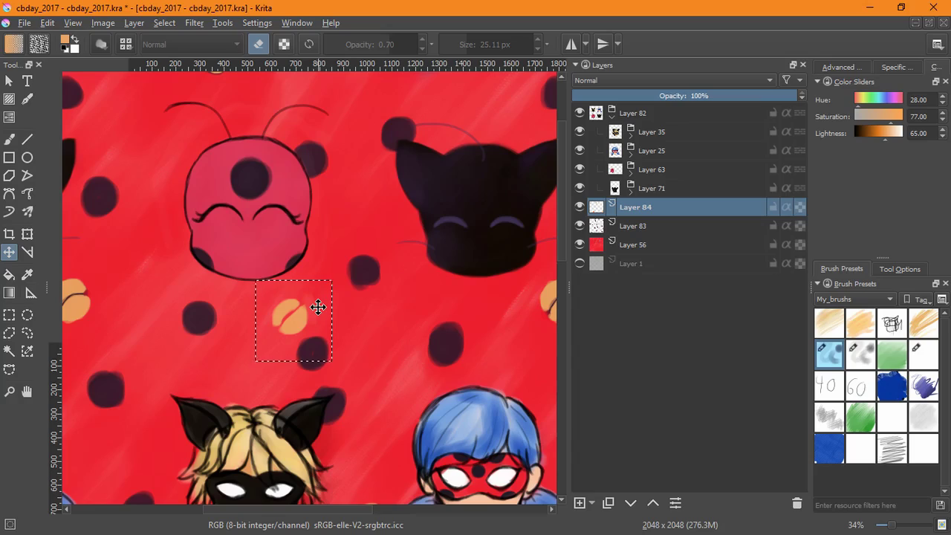
Step: Paste a copy of the selected bell onto a new layer, hide Layer 84, and clear the selection
key("ctrl+v")
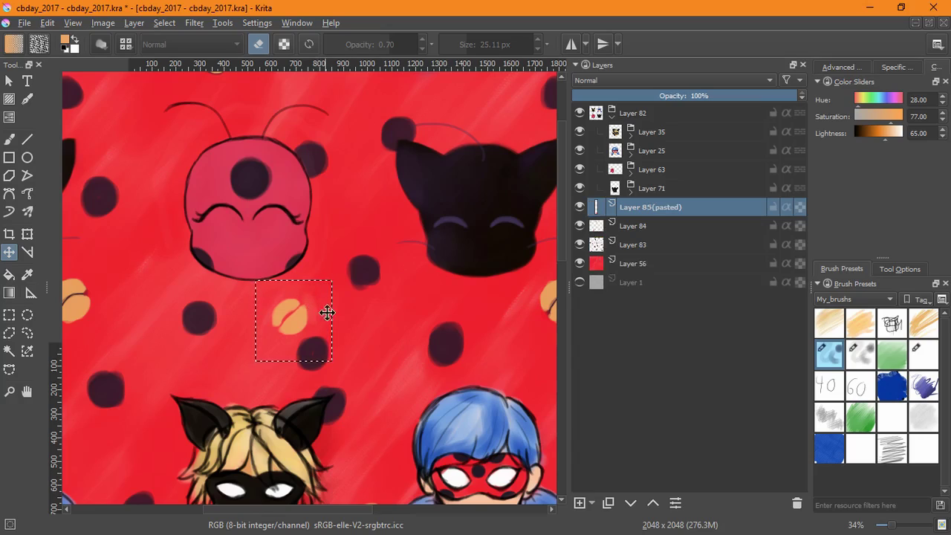
left_click(579, 226)
left_click(164, 23)
left_click(186, 57)
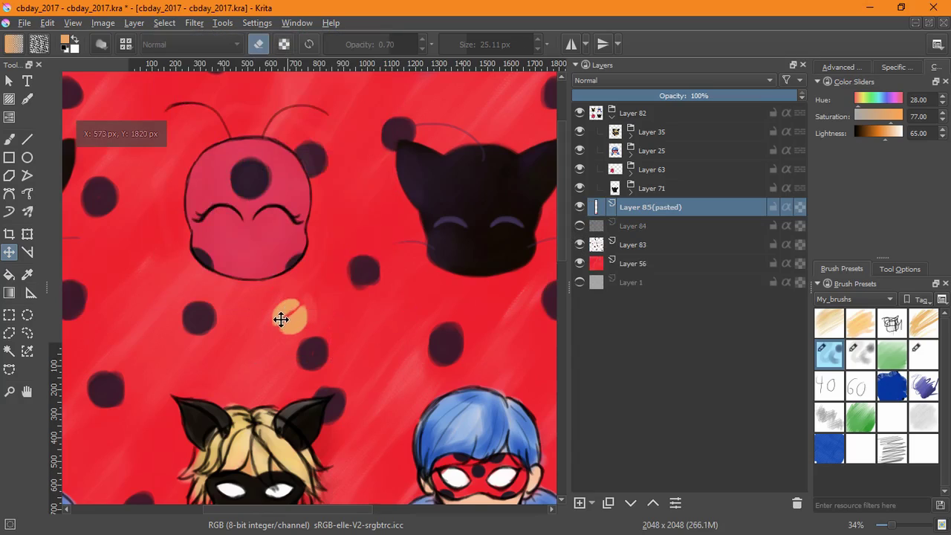
Step: Try nudging the pasted bell downwards and moving it closer to the blond boy's head
key("Down")
key("Down")
key("Down")
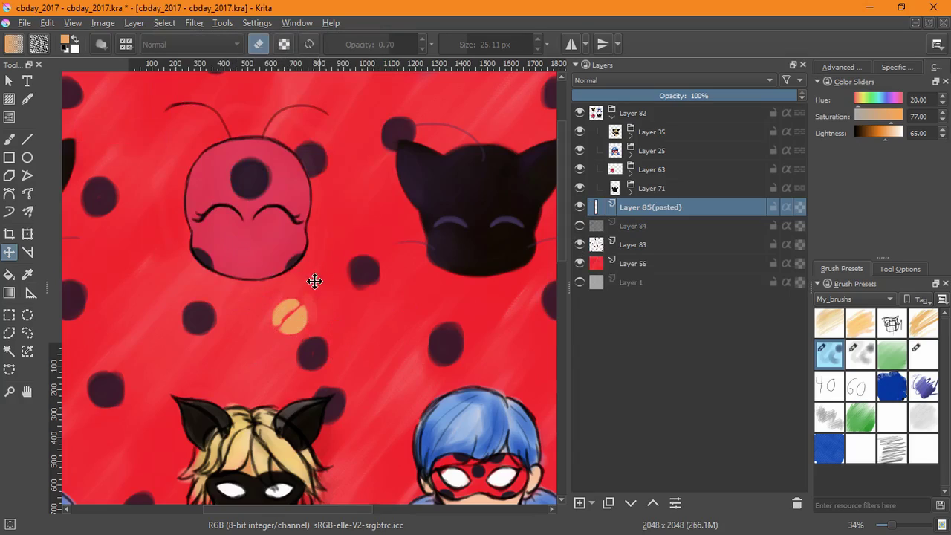
key("ctrl+z")
key("ctrl+shift+z")
key("Down")
key("Down")
key("Down")
key("Down")
key("Down")
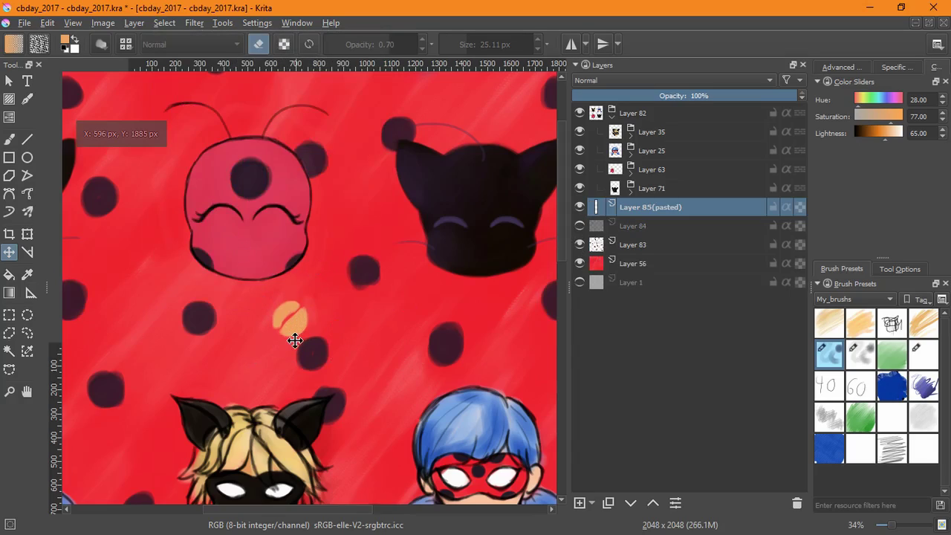
left_click_drag(295, 341, 281, 361)
left_click_drag(275, 362, 285, 365)
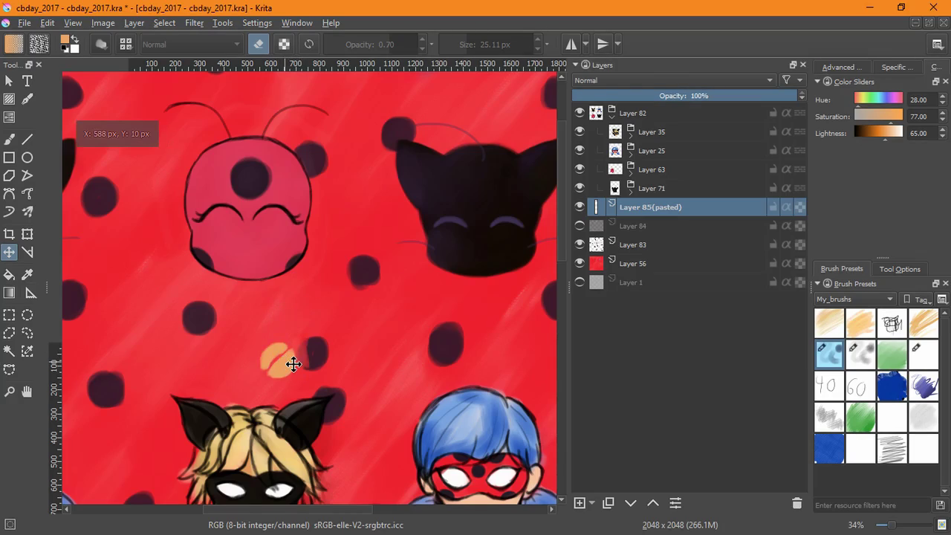
Step: Undo the bell's moves and the pasted layer, and show Layer 84 again
key("ctrl+z")
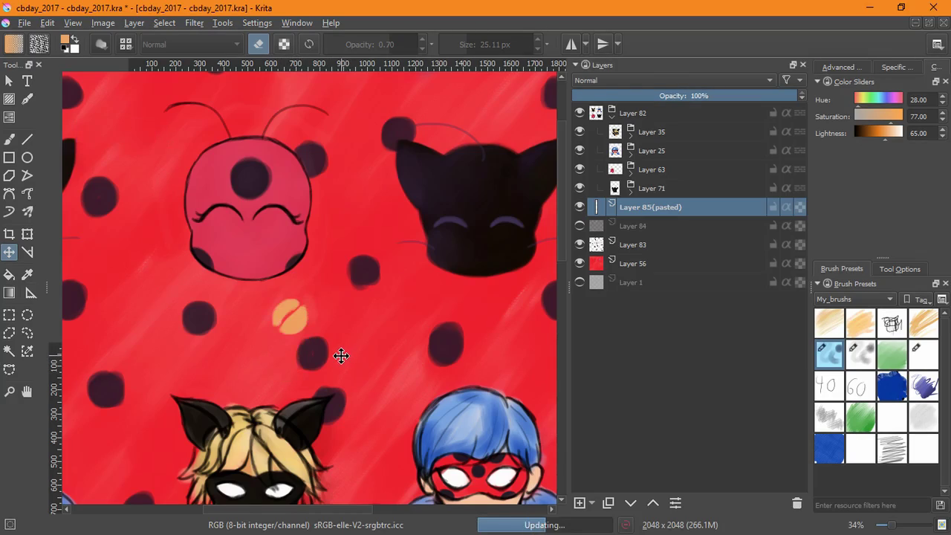
key("ctrl+z")
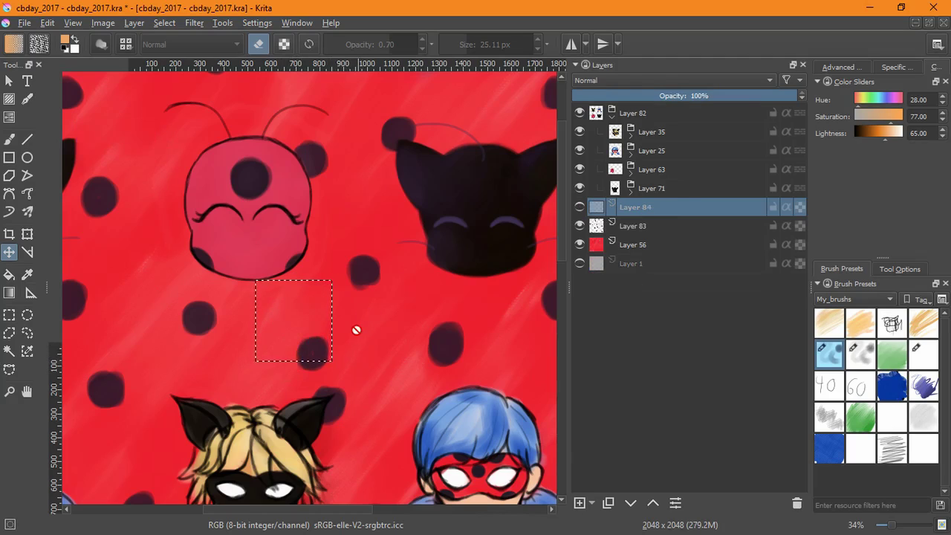
left_click(579, 206)
Step: Erase the bell between the boy and the girl on Layer 84 and the spot beneath it on Layer 83 with Ink_brush_25_2
scroll(376, 272, "down", 5)
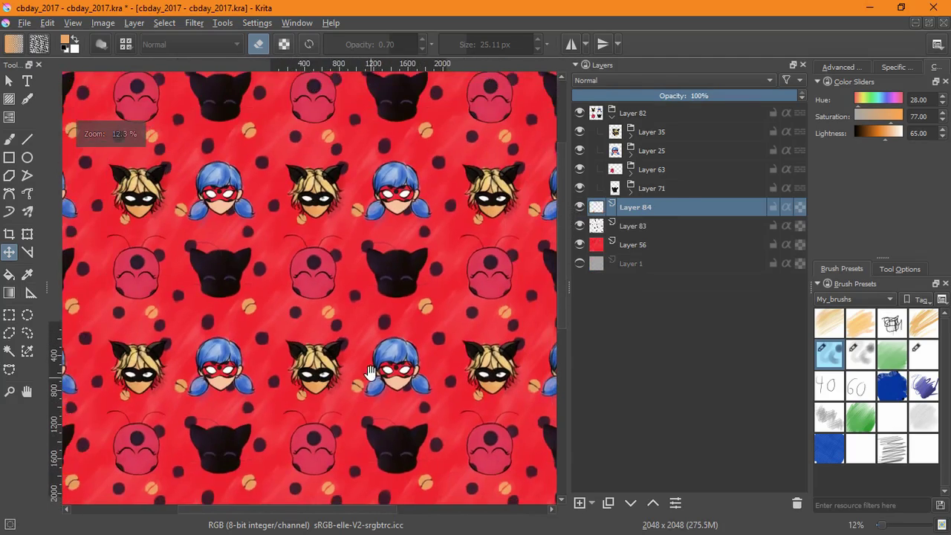
scroll(340, 318, "up", 5)
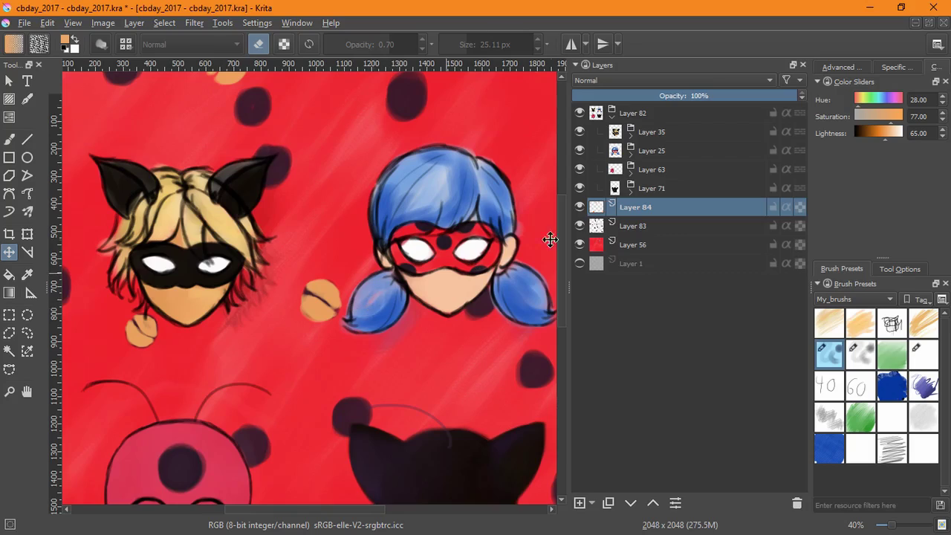
left_click(579, 208)
left_click(579, 208)
left_click(9, 139)
left_click(164, 22)
left_click(208, 4)
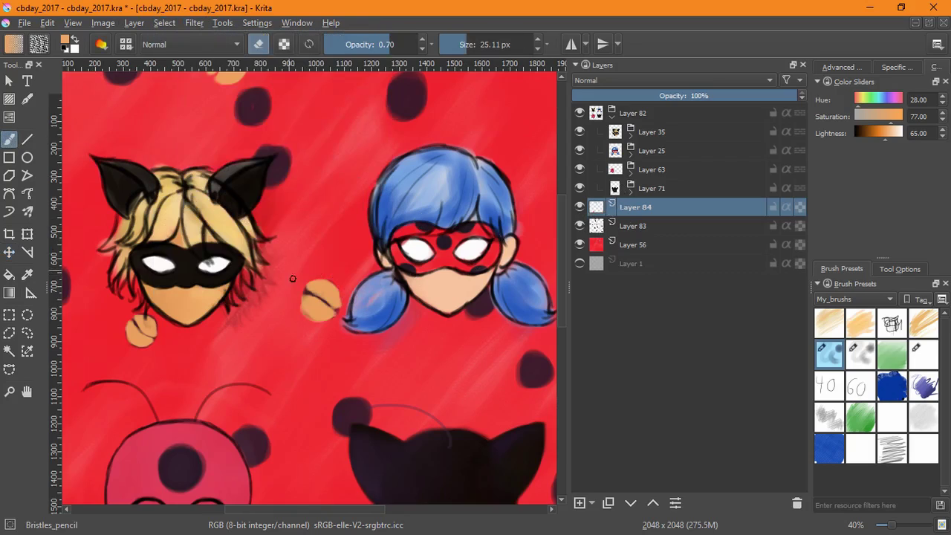
left_click(915, 357)
left_click_drag(318, 287, 317, 312)
key("Page_Down")
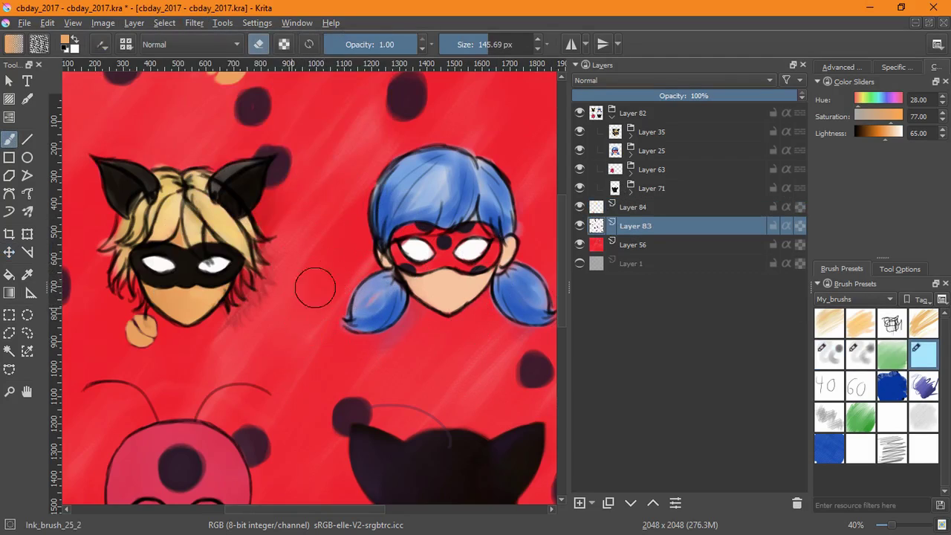
Step: Erase the bells below the ladybug and beside the cat on Layer 84, and the spot behind the boy's cat ear on Layer 83
scroll(340, 276, "down", 5)
left_click(632, 208)
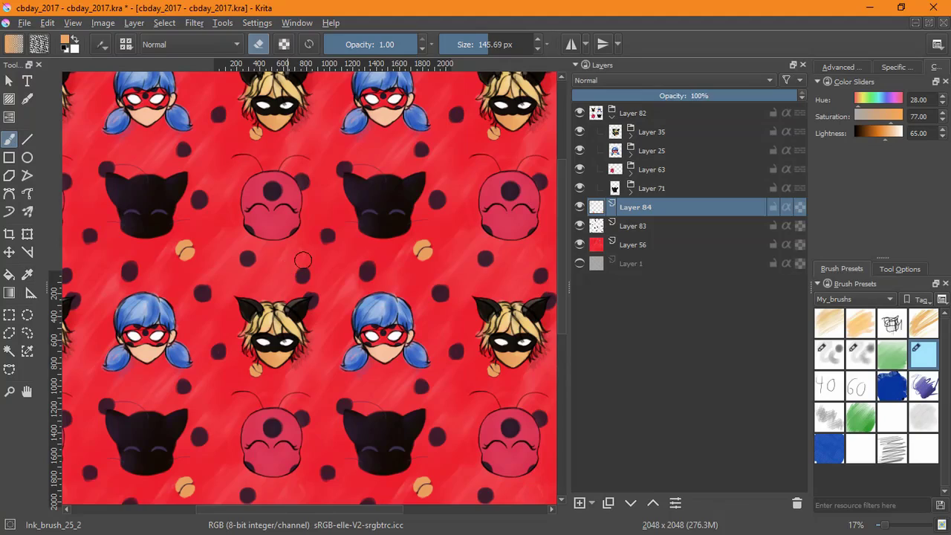
left_click_drag(394, 337, 343, 256)
left_click(628, 226)
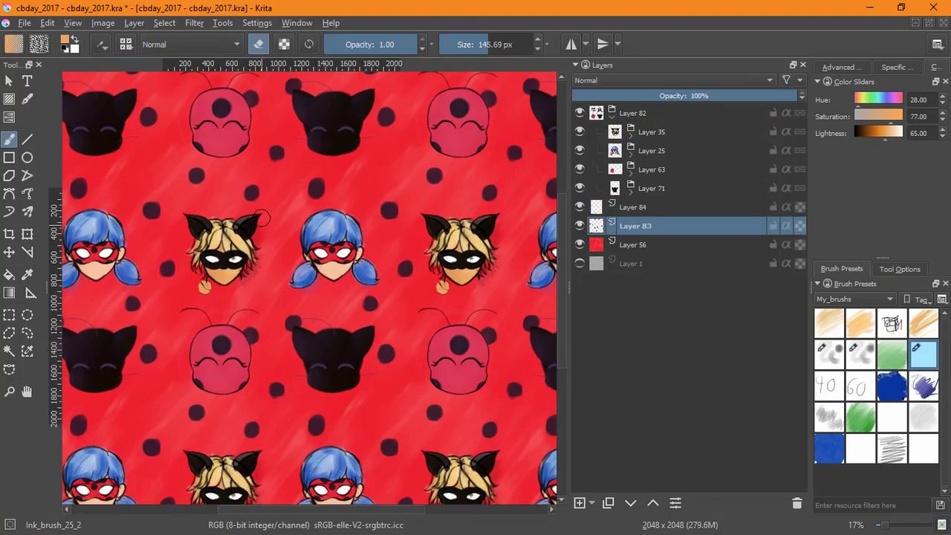
left_click_drag(406, 289, 340, 273)
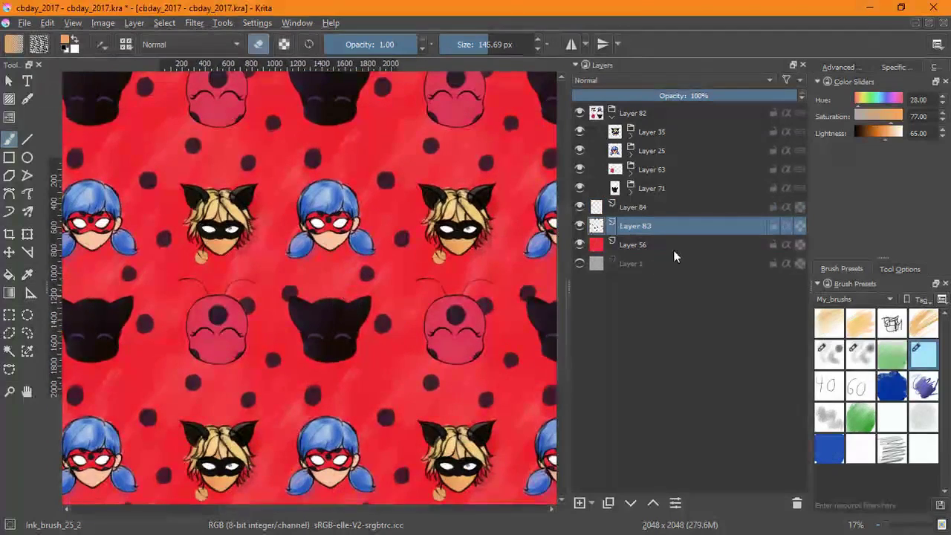
Step: Return to Layer 84 with the orange colour and Bristles_pencil, and paint a bell with a diagonal slit below the black cat's cheek
left_click(631, 208)
left_click(413, 334, "ctrl")
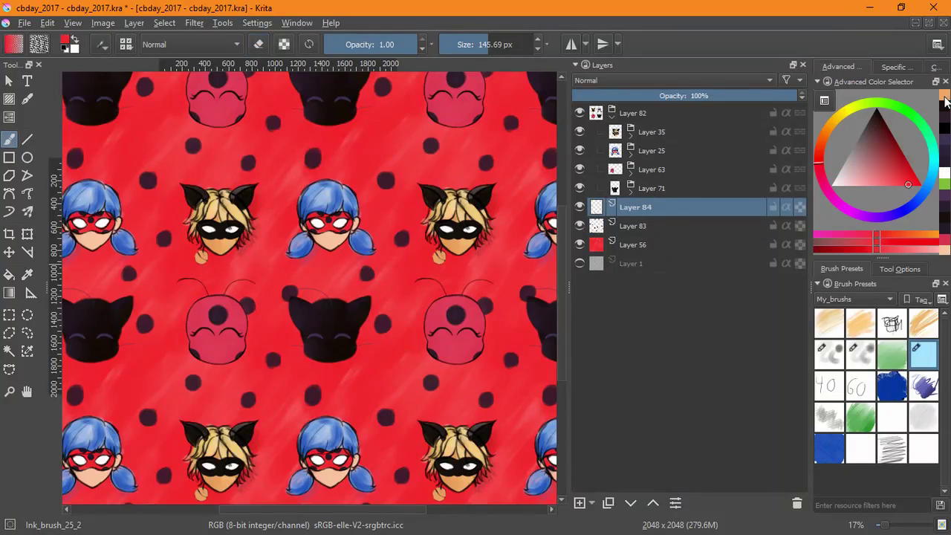
key("slash")
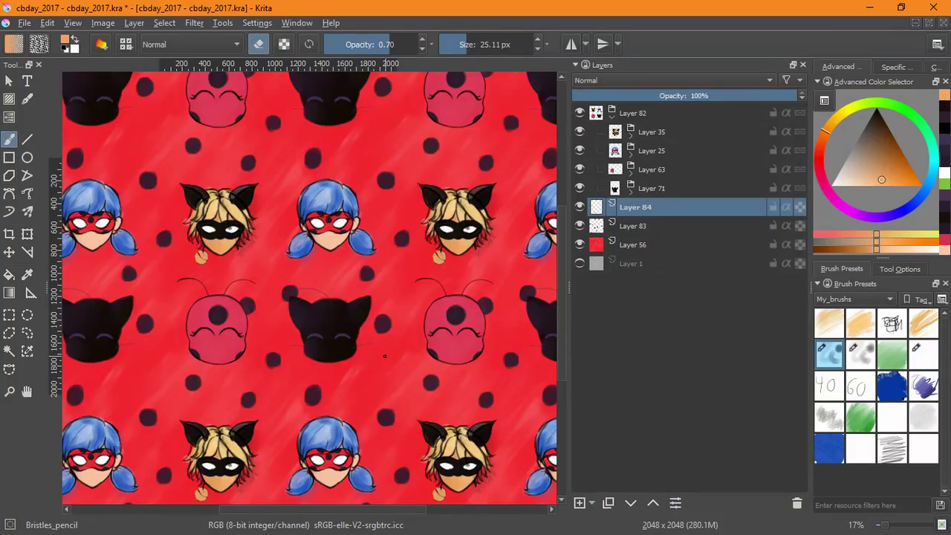
key("e")
mouse_move(366, 385)
left_mouse_down()
mouse_move(408, 332)
mouse_move(369, 354)
mouse_move(372, 339)
mouse_move(385, 353)
mouse_move(364, 358)
mouse_move(367, 349)
mouse_move(376, 372)
mouse_move(394, 351)
mouse_move(394, 372)
mouse_move(369, 379)
left_mouse_up()
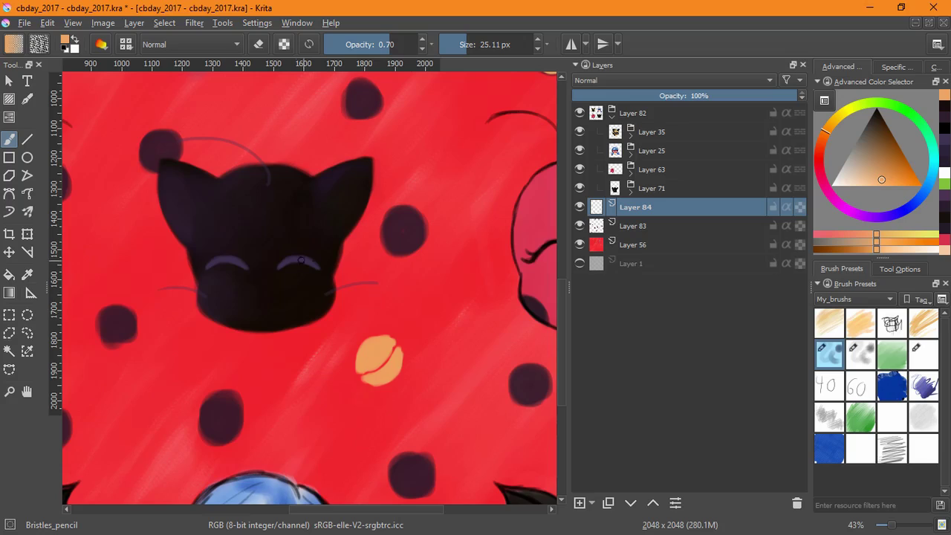
scroll(301, 259, "down", 3)
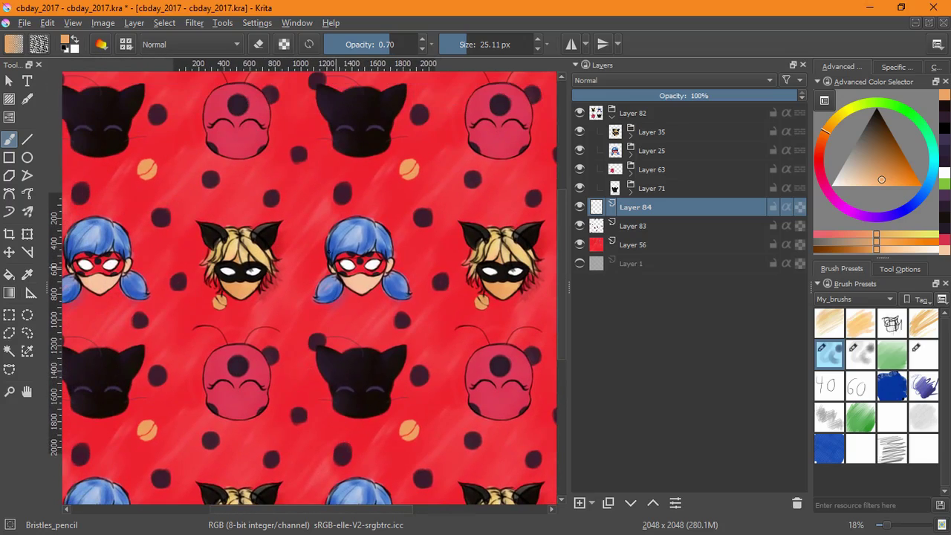
scroll(296, 262, "up", 3)
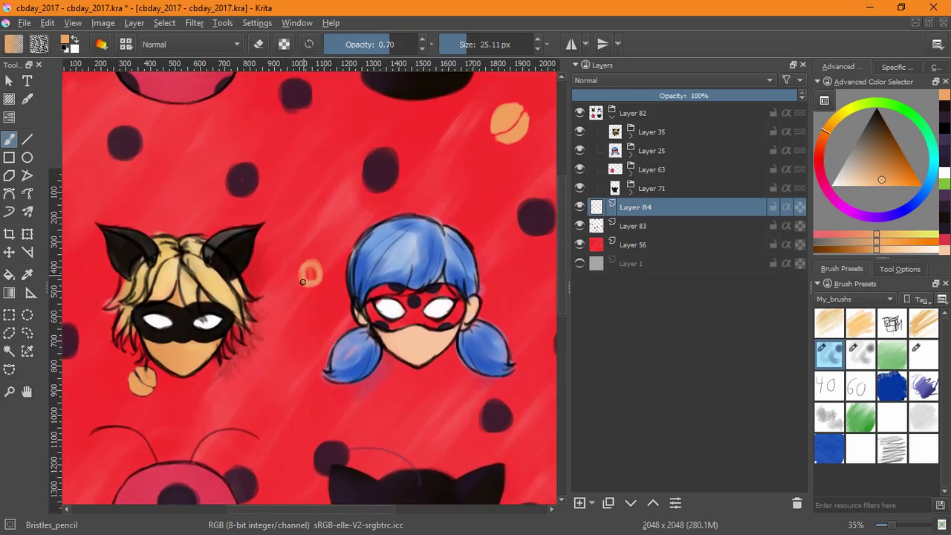
scroll(304, 274, "down", 3)
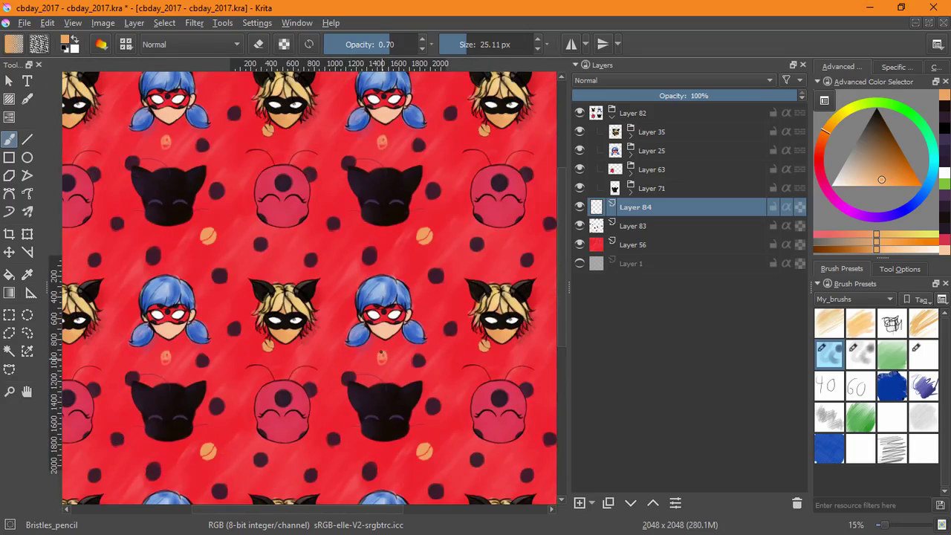
left_click(341, 350)
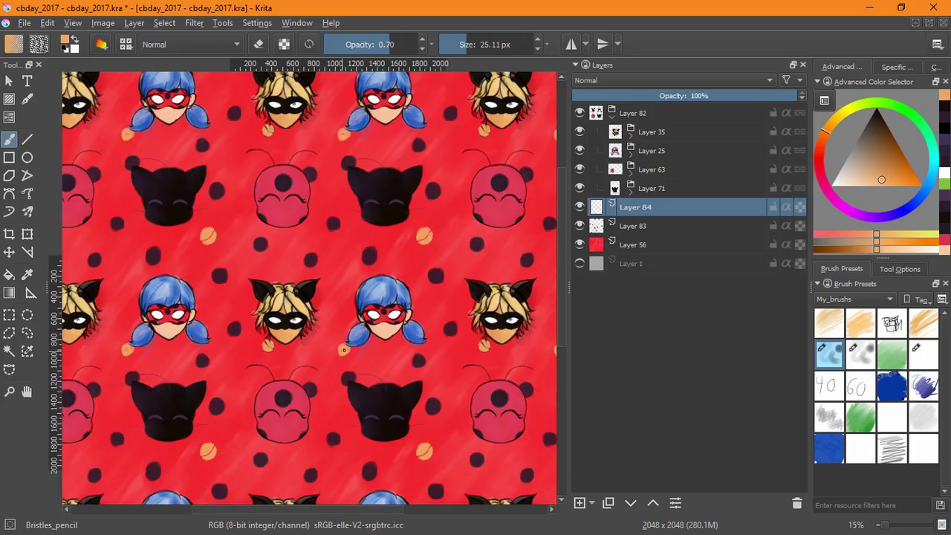
key("ctrl+z")
left_click_drag(355, 315, 350, 325)
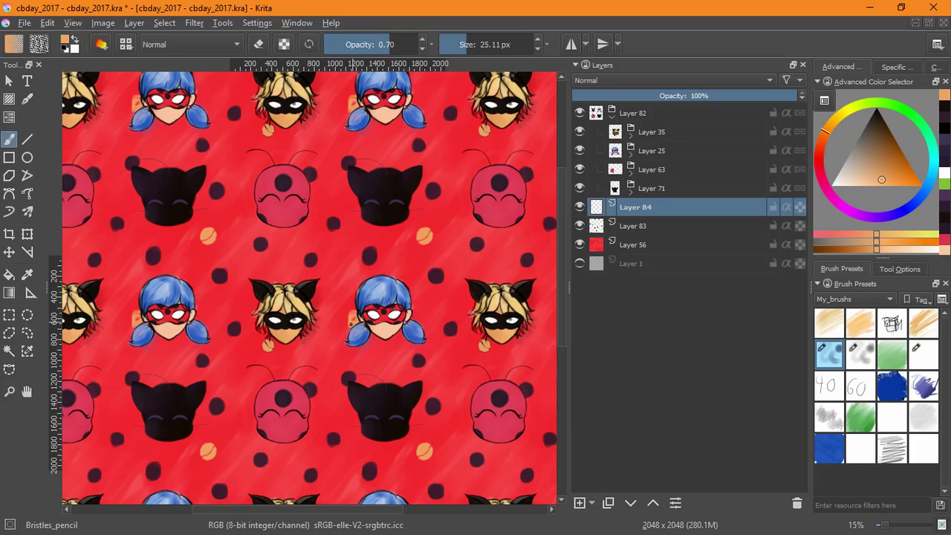
key("ctrl+z")
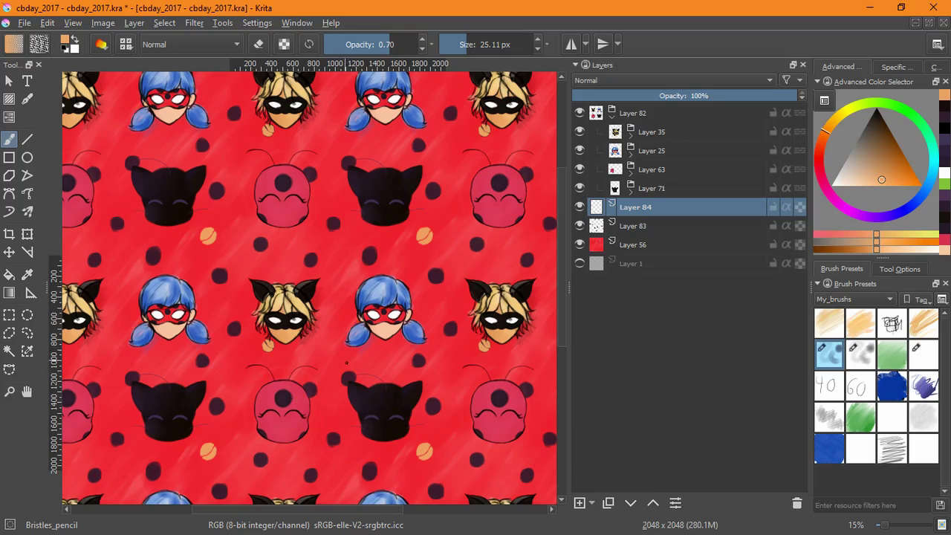
mouse_move(332, 362)
left_mouse_down()
mouse_move(342, 401)
mouse_move(324, 233)
mouse_move(380, 219)
left_mouse_up()
key("ctrl+z")
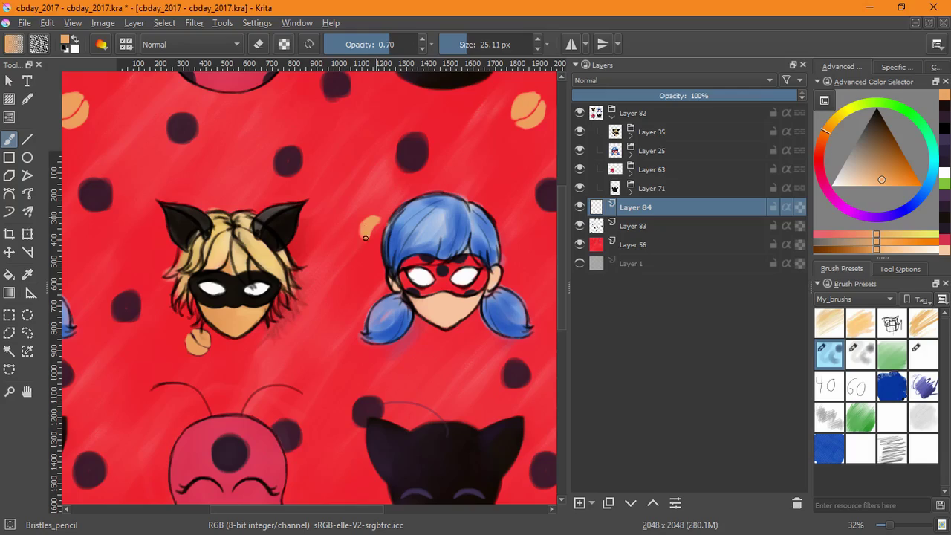
key("ctrl+z")
Step: Paint a slit bell beside the girl's blue hair on Layer 84, then rotate it and tuck it partly behind the hair
left_click_drag(385, 223, 376, 233)
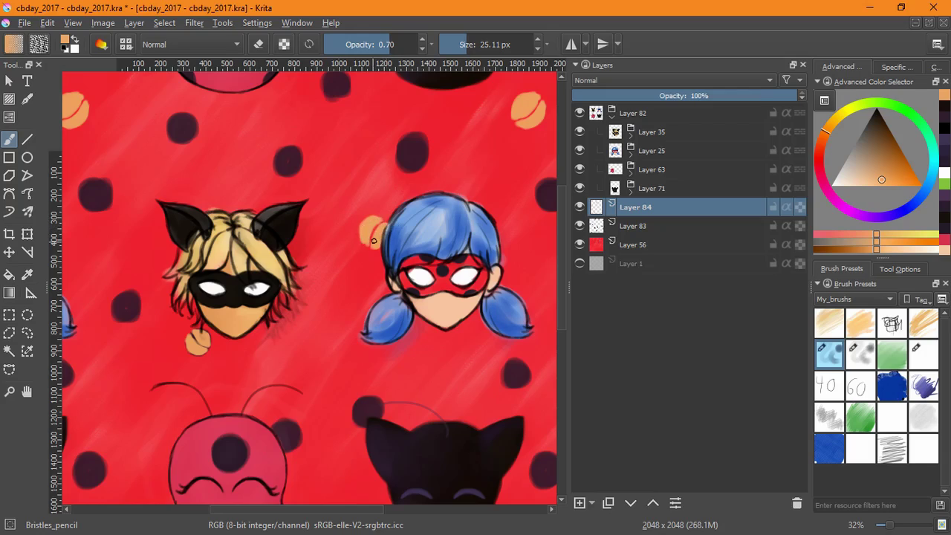
left_click(9, 314)
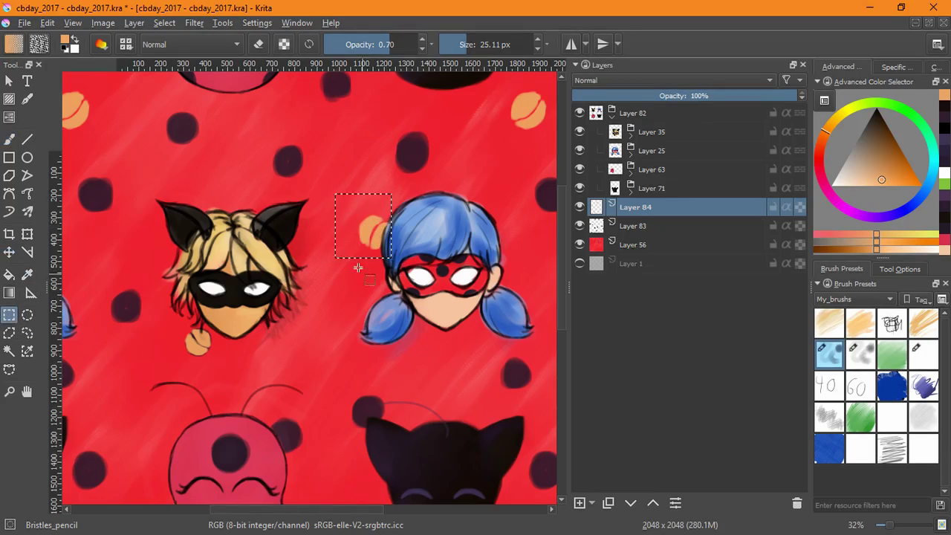
left_click_drag(421, 278, 353, 205)
left_click(27, 234)
left_click_drag(423, 199, 402, 269)
key("Return")
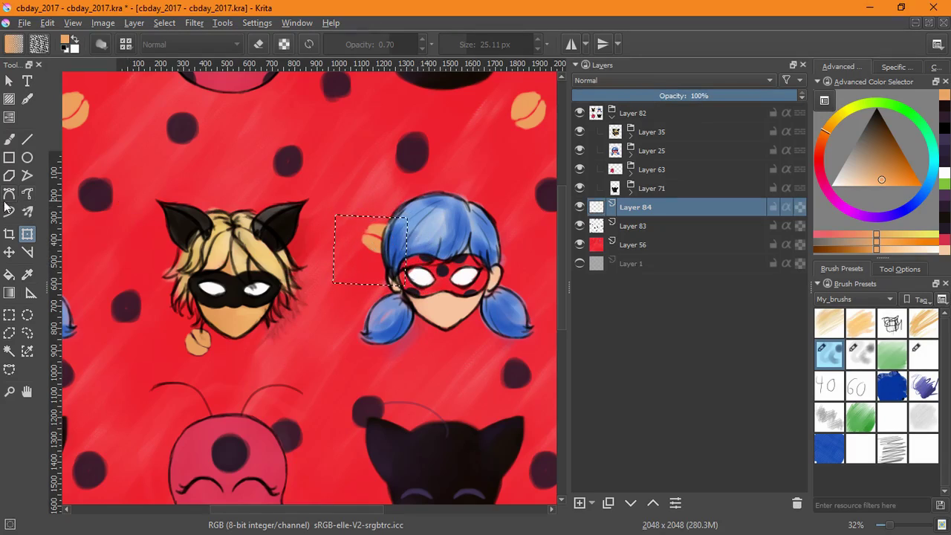
left_click(164, 22)
left_click(168, 53)
Step: Round out the edges of both halves of the bell beside the girl's hair with the orange Bristles_pencil
left_click(9, 139)
scroll(395, 216, "up", 3)
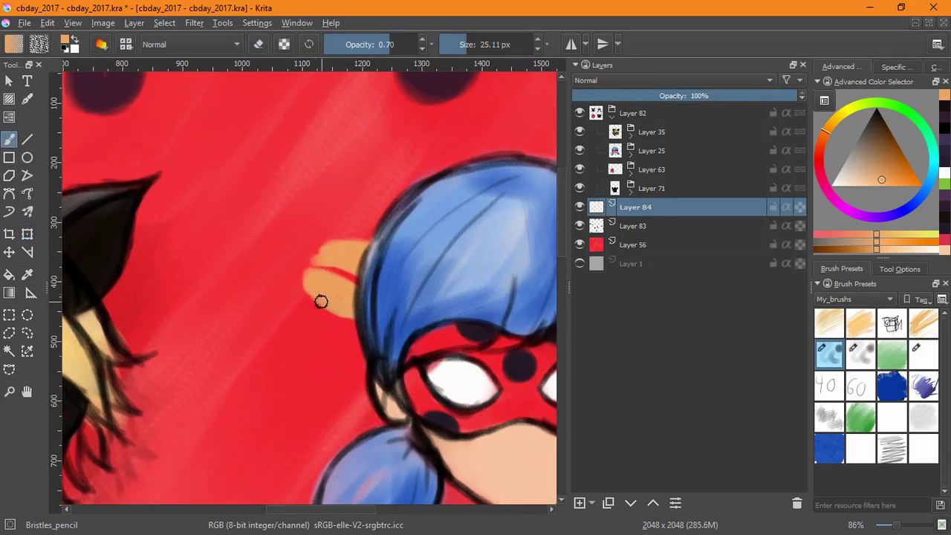
mouse_move(315, 291)
left_mouse_down()
mouse_move(325, 302)
mouse_move(314, 278)
mouse_move(340, 278)
mouse_move(318, 297)
mouse_move(348, 317)
left_mouse_up()
mouse_move(322, 245)
left_mouse_down()
mouse_move(363, 246)
mouse_move(347, 248)
left_mouse_up()
scroll(388, 320, "down", 4)
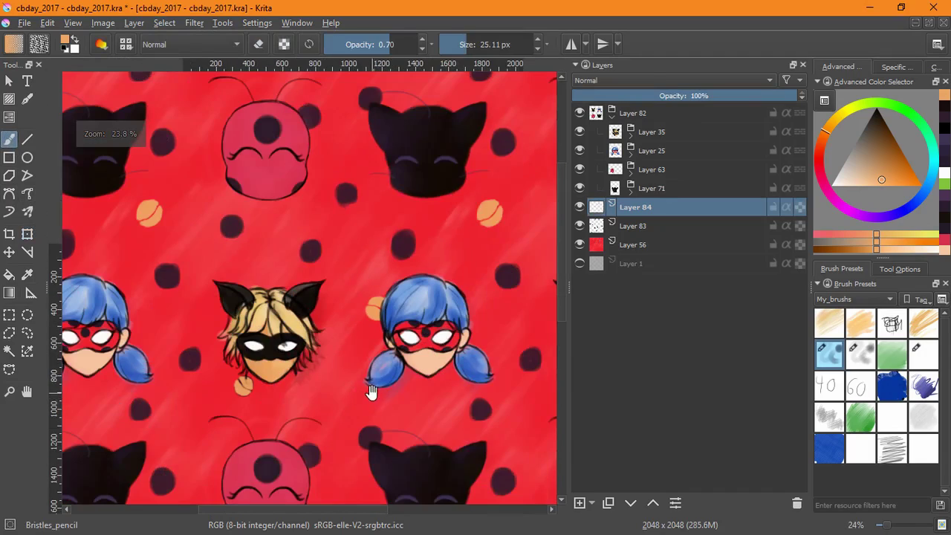
left_click_drag(370, 393, 342, 282)
scroll(341, 281, "down", 2)
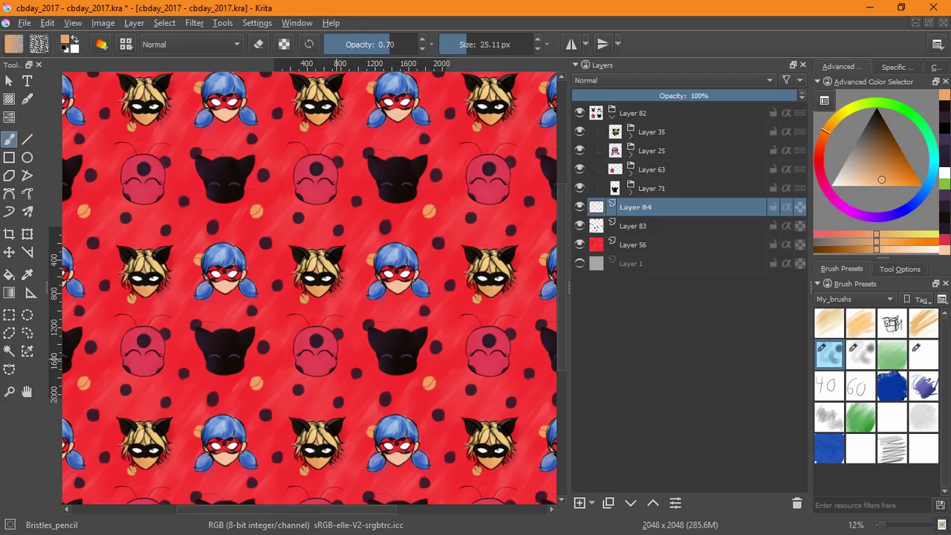
Step: Add a paint layer above Layer 83 and paint a strap in the spots' dark purple behind the bell below the boy's face
scroll(361, 332, "up", 5)
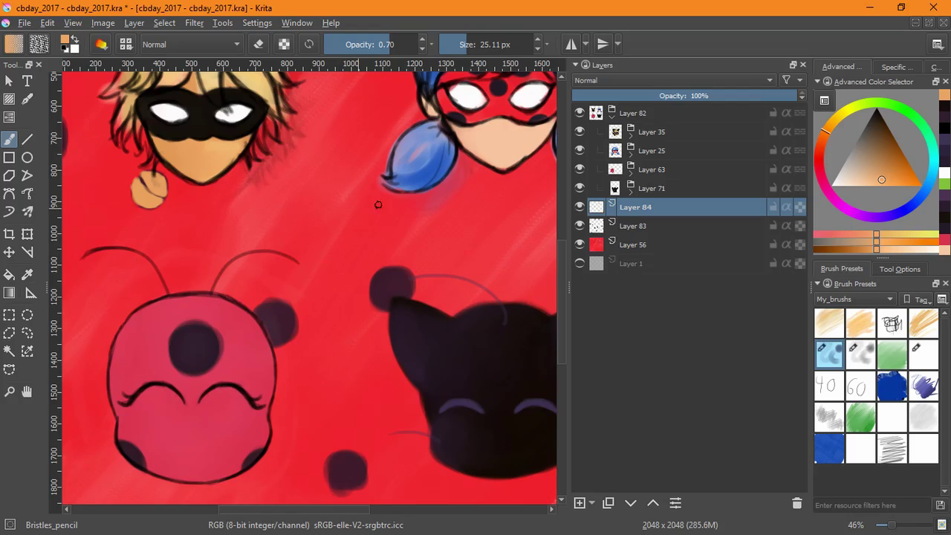
scroll(379, 205, "down", 4)
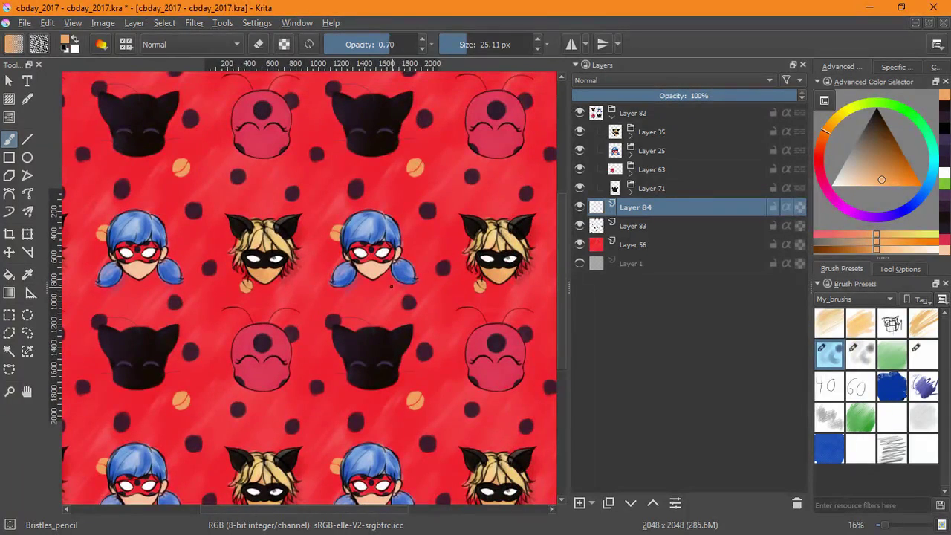
left_click_drag(327, 360, 373, 277)
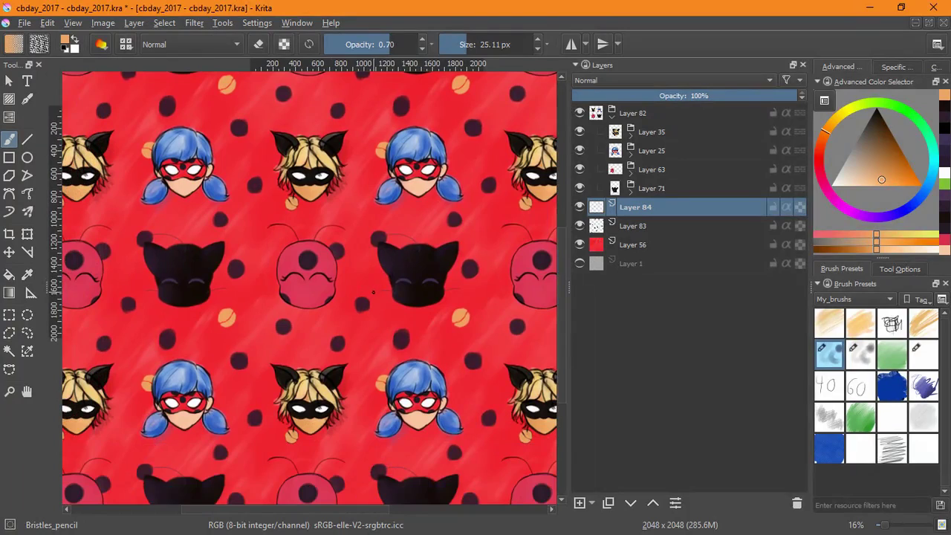
left_click(628, 226)
left_click(579, 503)
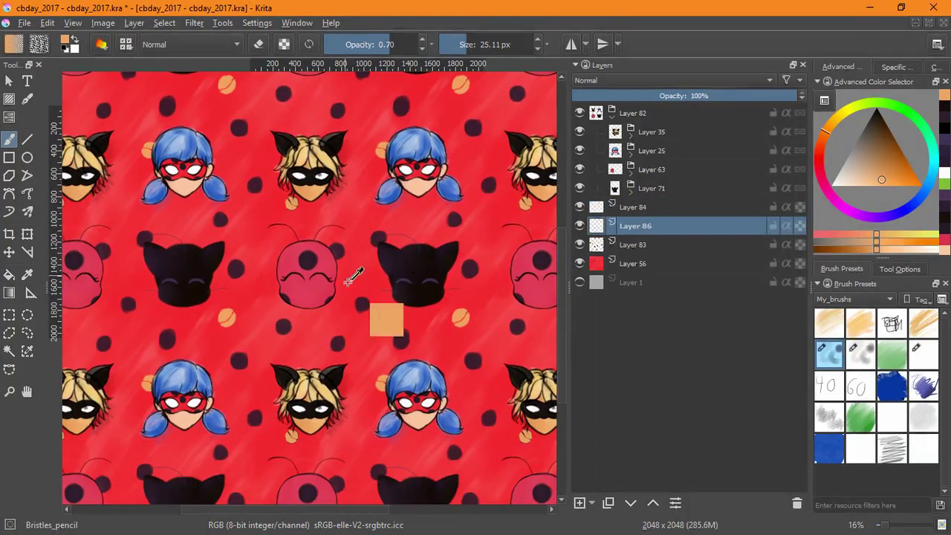
left_click(329, 264, "ctrl")
left_click_drag(327, 263, 327, 186)
left_click_drag(245, 82, 295, 292)
left_click_drag(235, 258, 225, 222)
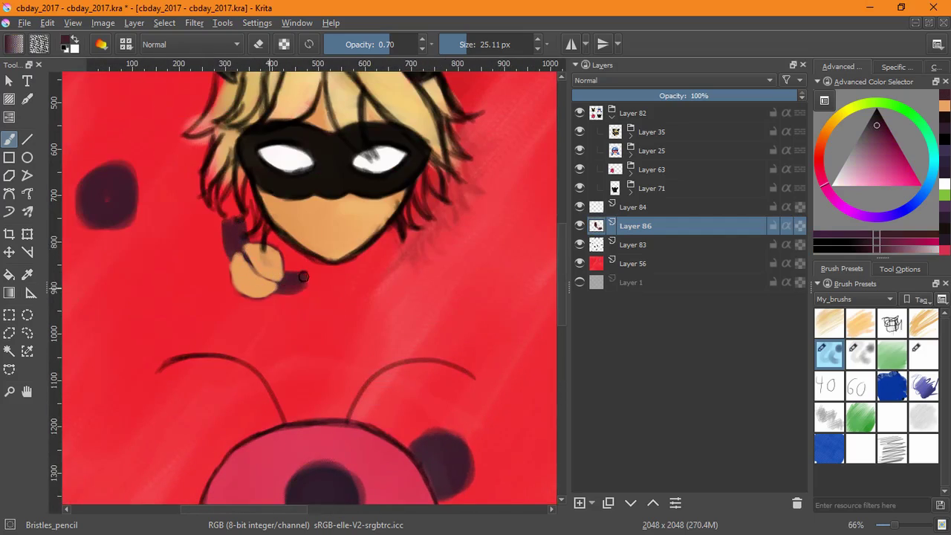
Step: Paint matching dark purple straps and slits behind the bells beside the girl's hair and below the black cat
mouse_move(410, 266)
left_mouse_down()
mouse_move(465, 312)
mouse_move(337, 389)
mouse_move(301, 263)
mouse_move(248, 246)
left_mouse_up()
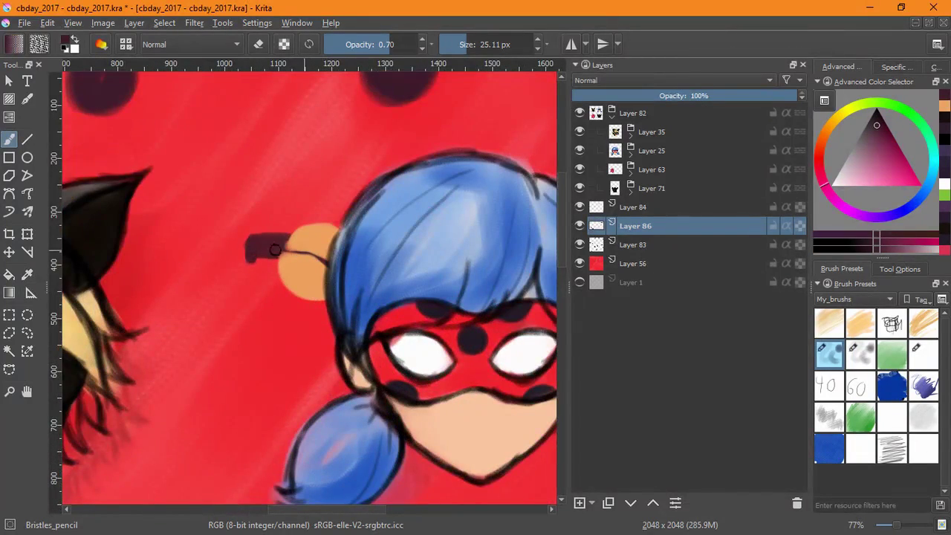
scroll(274, 244, "down", 4)
scroll(335, 272, "up", 2)
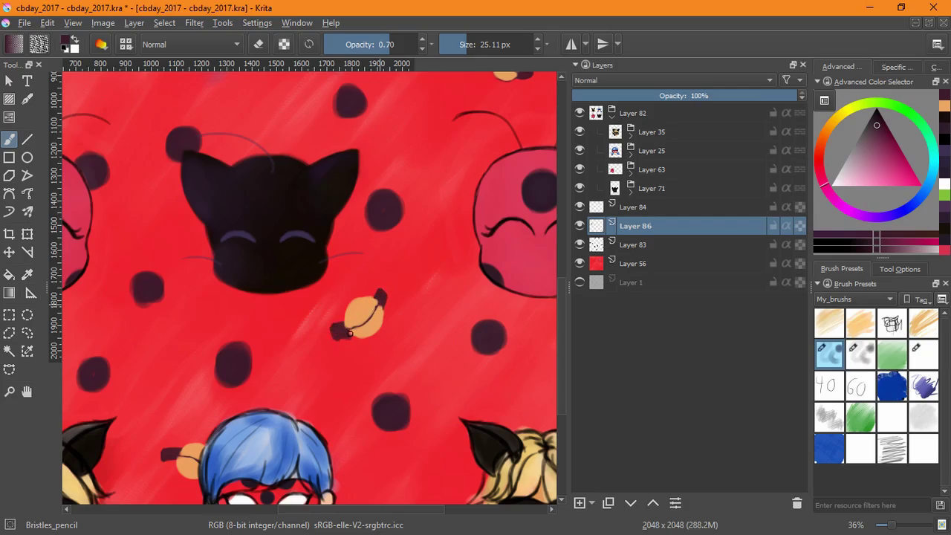
scroll(379, 296, "down", 3)
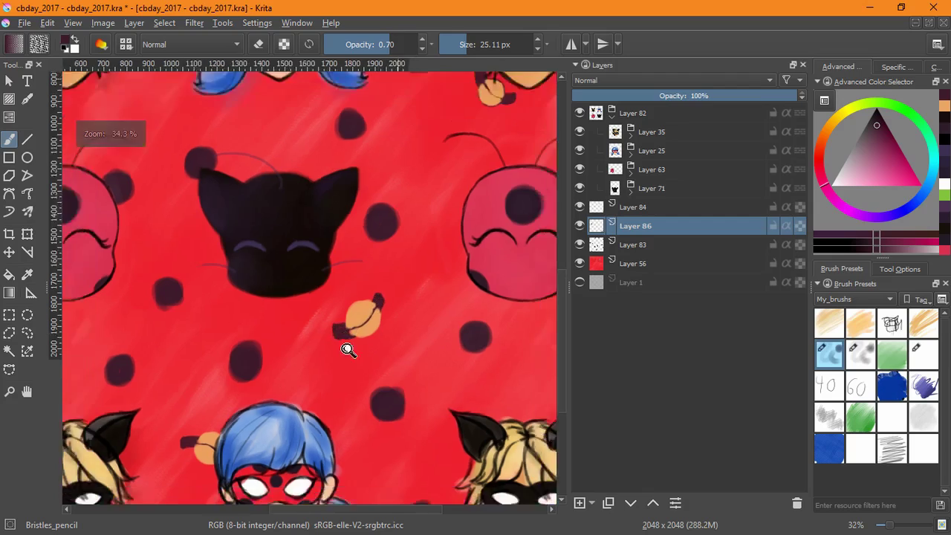
Step: Add a paint layer above Layer 84 and paint dark purple shading arcs on the black cat's bell with a 12.91 px brush
left_click(580, 502)
left_click(406, 305, "ctrl")
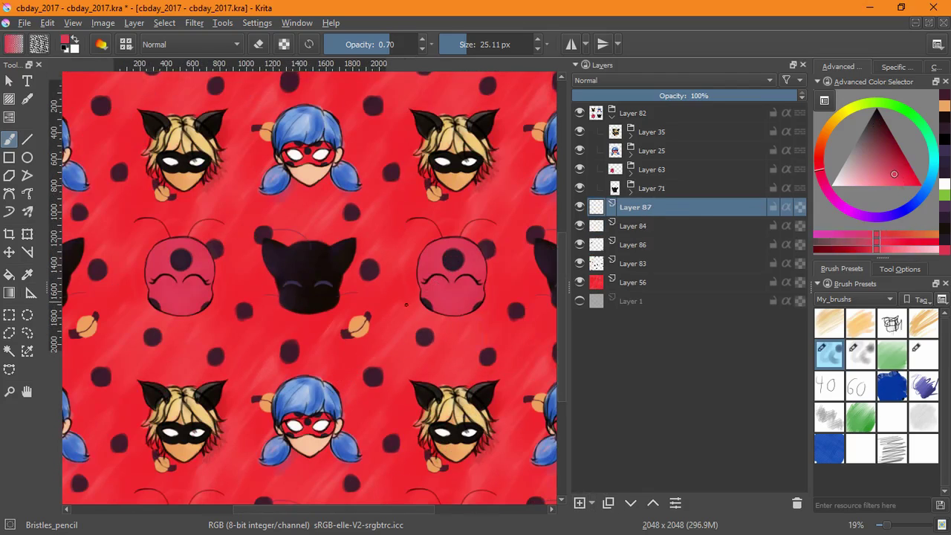
left_click(942, 97)
scroll(357, 324, "up", 6)
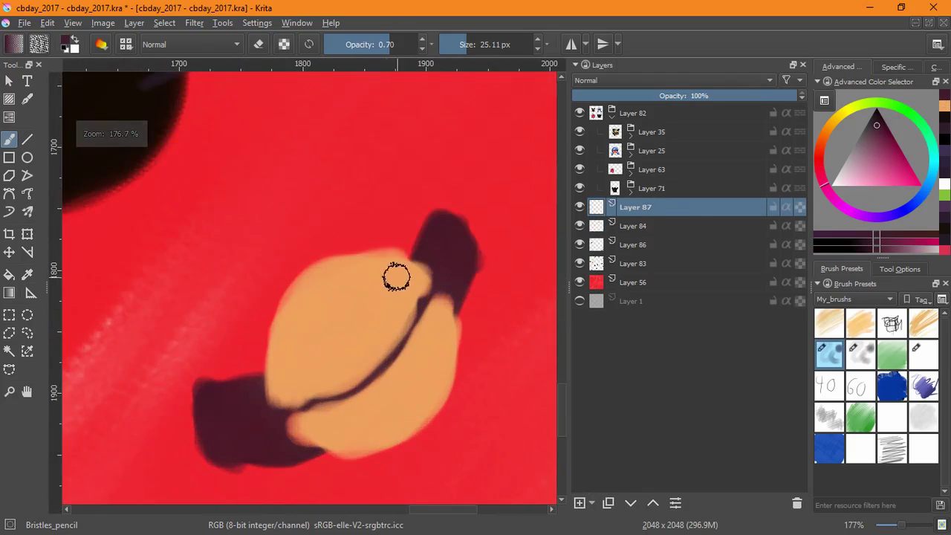
mouse_move(403, 282)
left_mouse_down()
mouse_move(347, 268)
mouse_move(409, 294)
mouse_move(376, 271)
mouse_move(421, 288)
left_mouse_up()
mouse_move(449, 344)
left_mouse_down()
mouse_move(426, 399)
mouse_move(401, 422)
left_mouse_up()
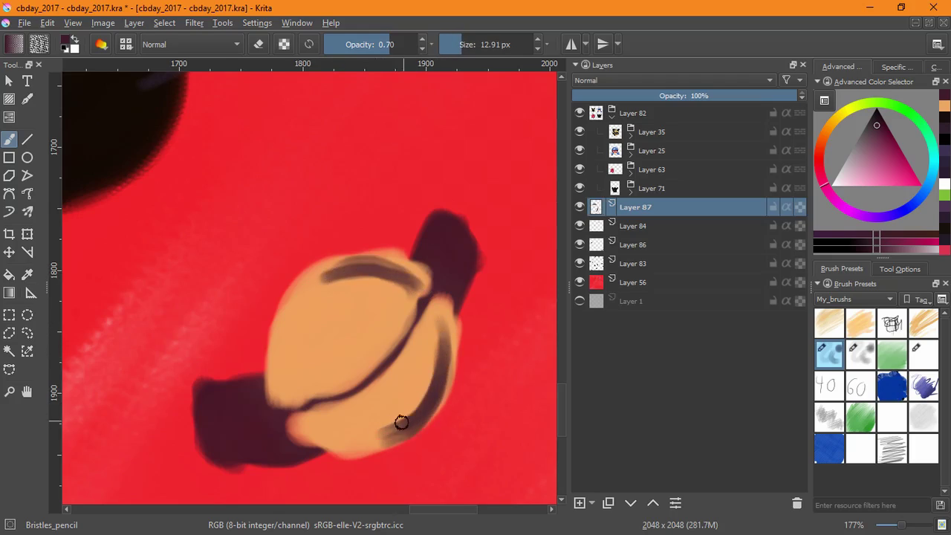
Step: Paint lighter orange highlights on both halves of the bell below the black cat
left_click(360, 335, "ctrl")
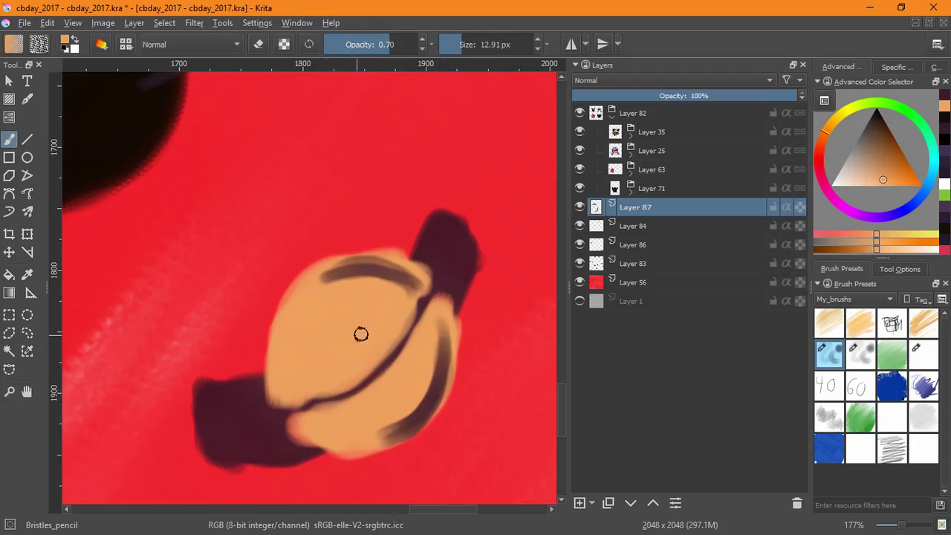
left_click(900, 235)
mouse_move(301, 344)
left_mouse_down()
mouse_move(303, 322)
mouse_move(313, 342)
mouse_move(320, 314)
mouse_move(310, 374)
left_mouse_up()
mouse_move(230, 424)
left_mouse_down()
mouse_move(443, 373)
mouse_move(301, 388)
mouse_move(369, 323)
mouse_move(376, 160)
left_mouse_up()
key("ctrl+z")
left_click(894, 249)
mouse_move(352, 366)
left_mouse_down()
mouse_move(363, 321)
mouse_move(337, 344)
mouse_move(327, 389)
mouse_move(342, 312)
mouse_move(329, 393)
mouse_move(346, 414)
mouse_move(416, 438)
left_mouse_up()
Step: Paint pale orange highlights and dark purple shading on the bell below the boy's face on Layer 87
scroll(480, 401, "down", 5)
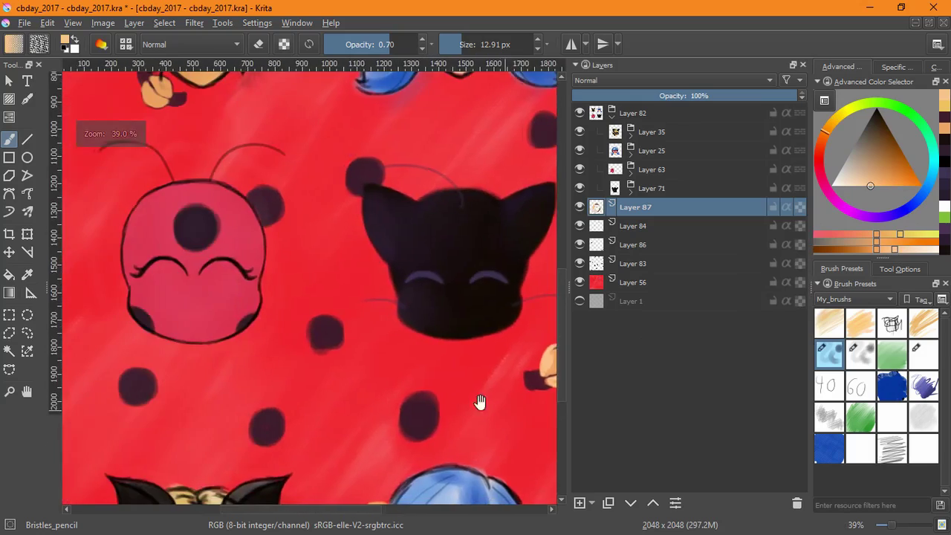
mouse_move(162, 137)
left_mouse_down()
mouse_move(391, 403)
mouse_move(441, 288)
left_mouse_up()
mouse_move(321, 178)
left_mouse_down()
mouse_move(361, 189)
mouse_move(332, 189)
mouse_move(320, 237)
left_mouse_up()
mouse_move(312, 201)
left_mouse_down()
mouse_move(287, 219)
mouse_move(355, 195)
left_mouse_up()
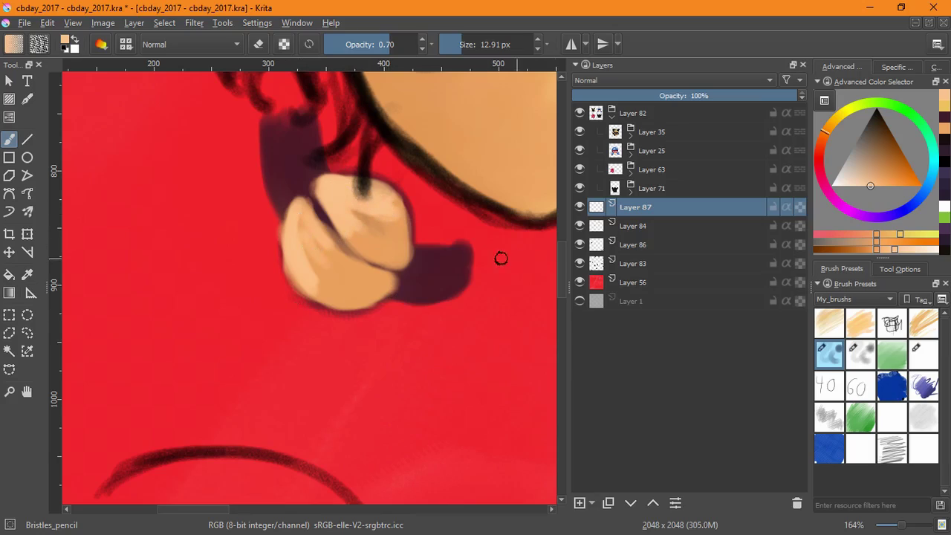
left_click(436, 252, "ctrl")
mouse_move(402, 240)
left_mouse_down()
mouse_move(371, 295)
mouse_move(382, 283)
mouse_move(334, 296)
mouse_move(460, 384)
mouse_move(346, 322)
left_mouse_up()
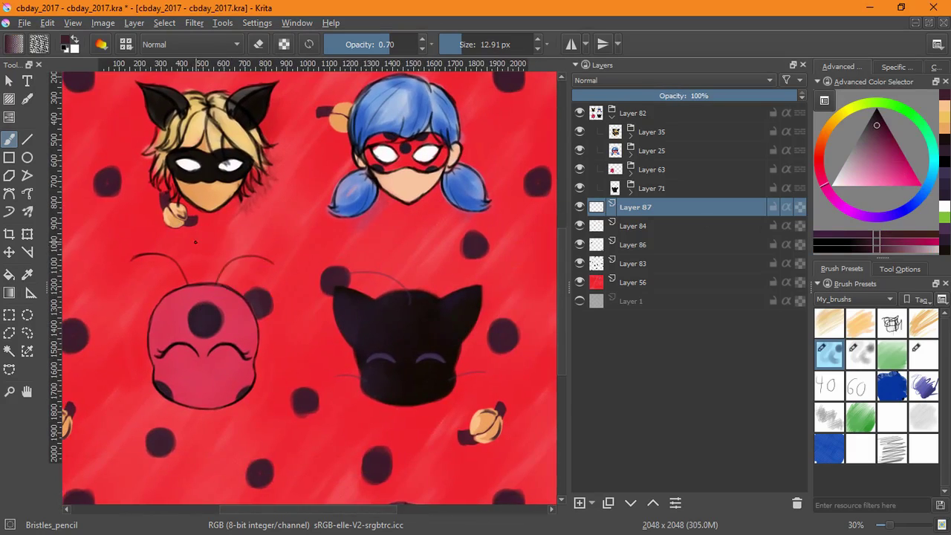
scroll(174, 223, "up", 6)
left_click_drag(213, 295, 264, 292)
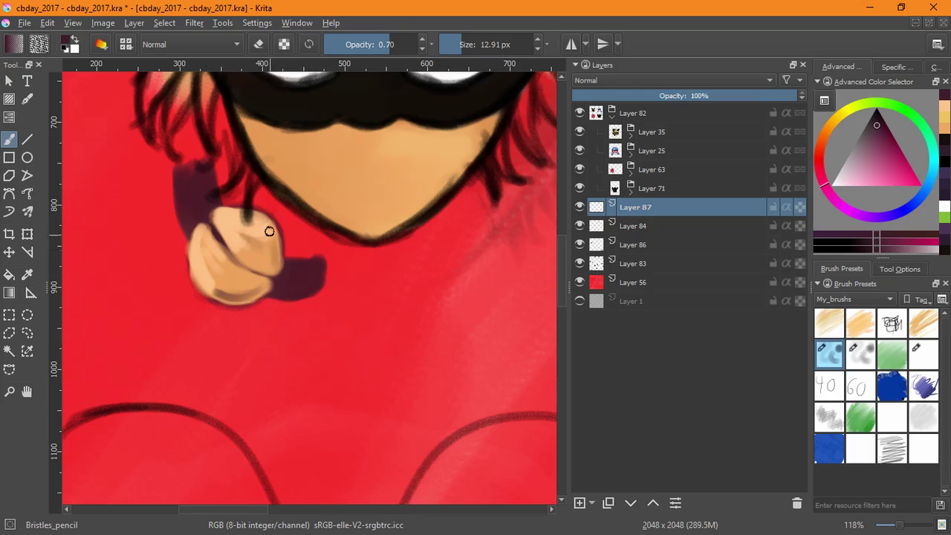
Step: Paint pale orange highlights and a dark purple lower shadow on the bell beside the girl's hair
scroll(430, 292, "down", 6)
left_click_drag(412, 365, 327, 263)
scroll(326, 263, "up", 5)
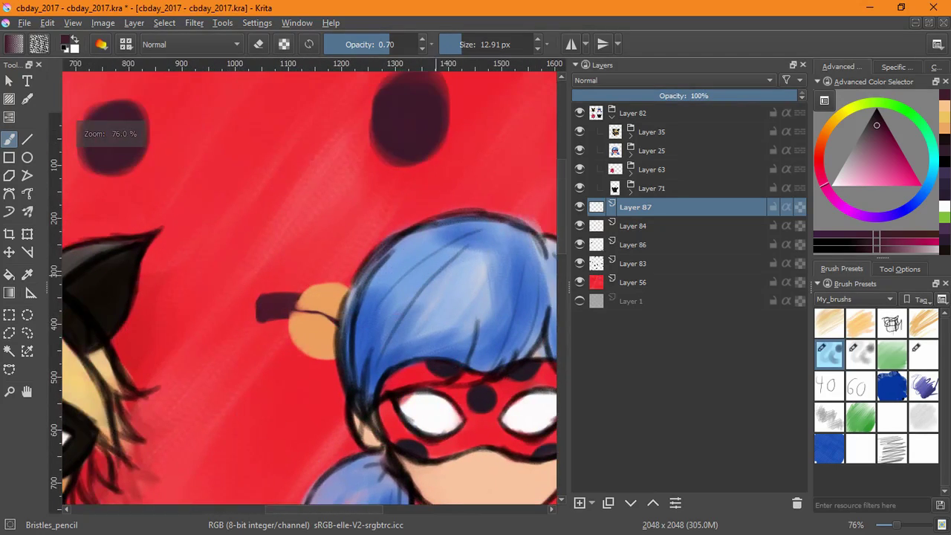
left_click(943, 108)
scroll(309, 279, "up", 2)
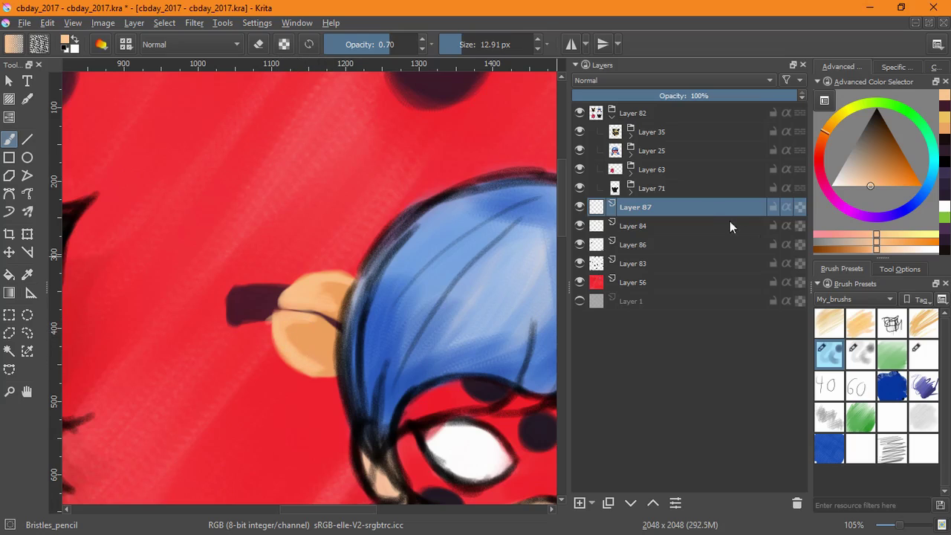
left_click(946, 109)
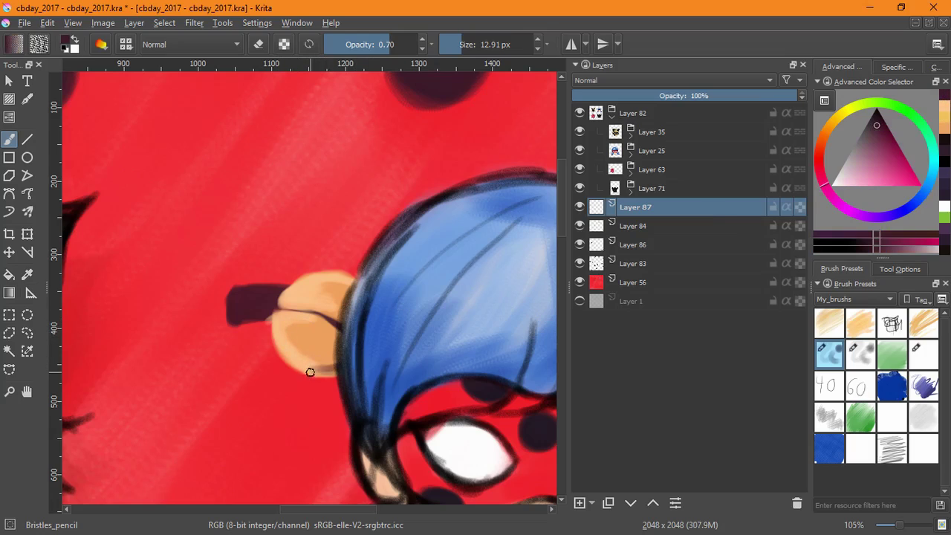
Step: On Layer 83, select the spot overlapping the black cat's left ear and move it up clear of the ear
scroll(353, 297, "down", 8)
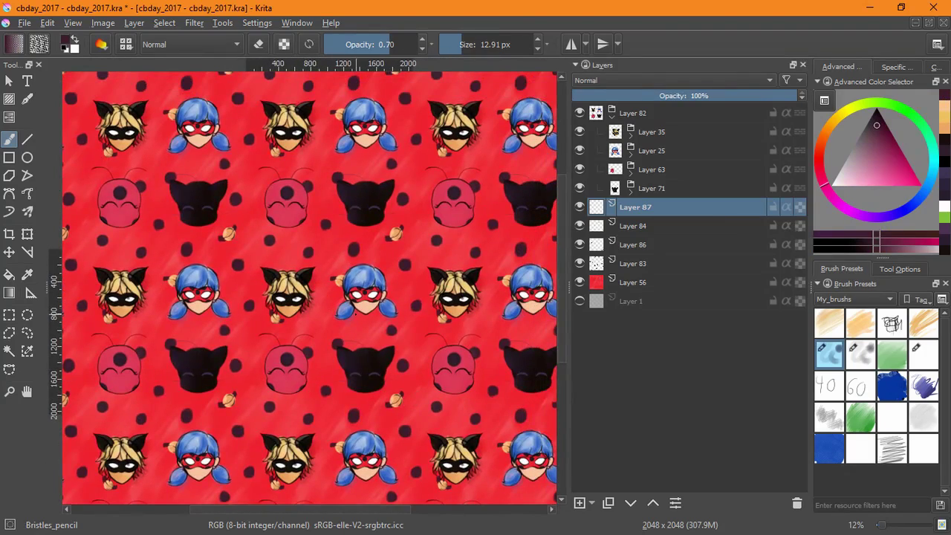
scroll(359, 325, "up", 2)
left_click(635, 263)
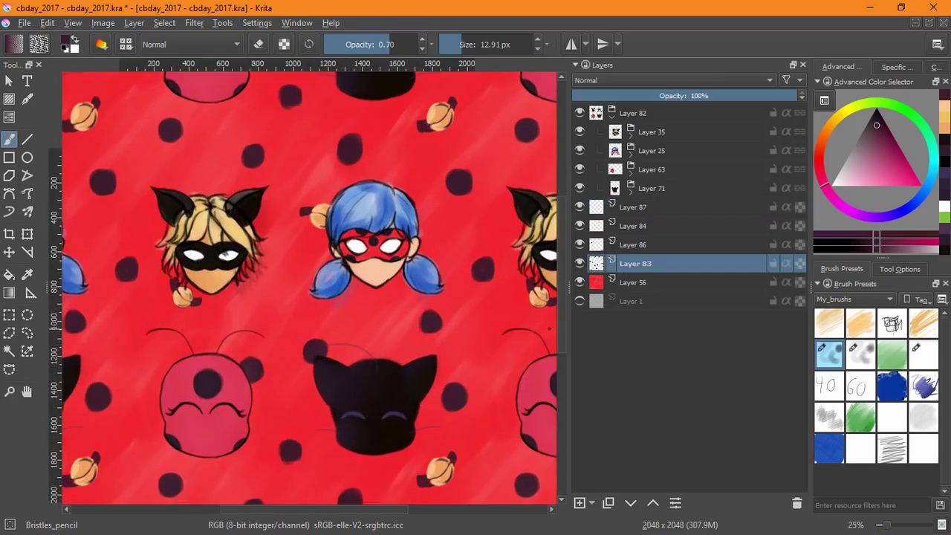
left_click_drag(286, 315, 344, 378)
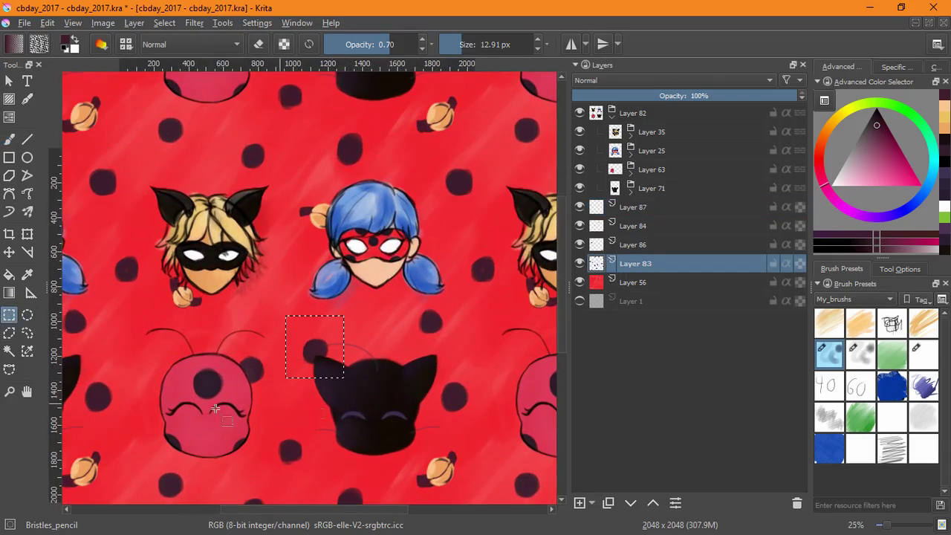
left_click(9, 252)
left_click_drag(330, 340, 331, 320)
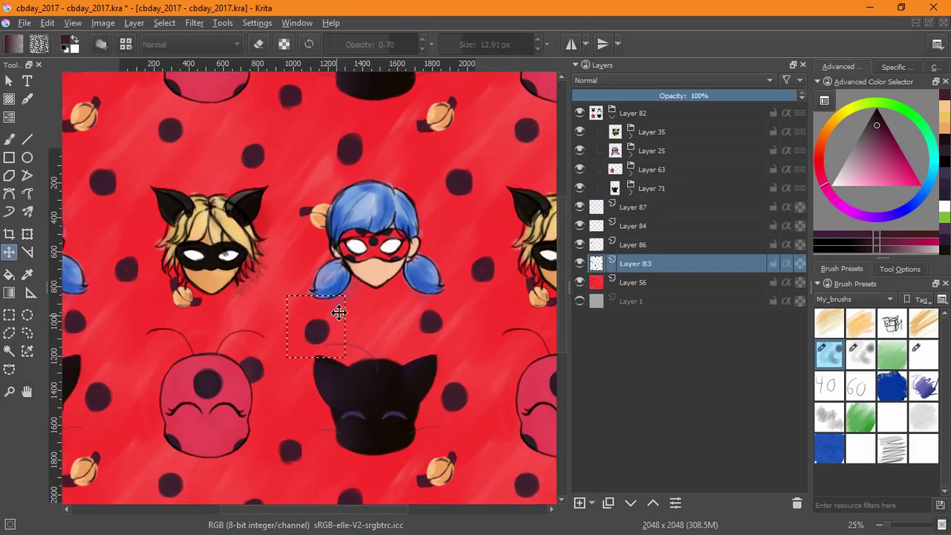
Step: Group Layers 83, 86, 84 and 87 into one layer group and clear the selection
left_click(580, 245)
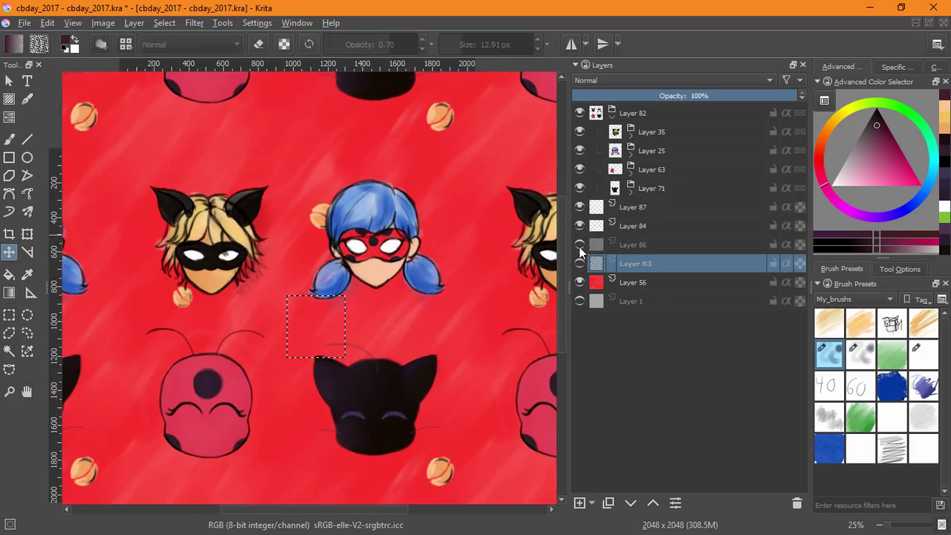
left_click(580, 245)
left_click(632, 207, "shift")
key("ctrl+e")
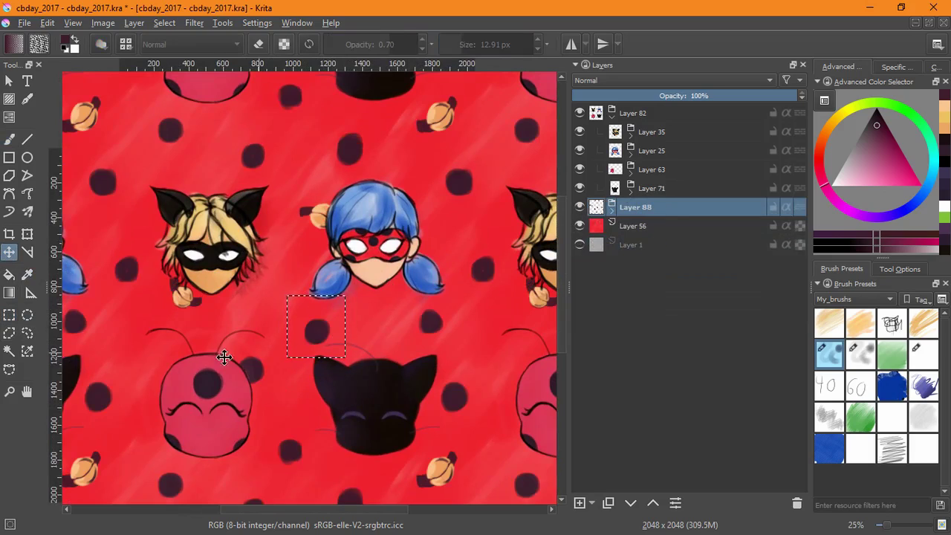
left_click(165, 23)
left_click(182, 51)
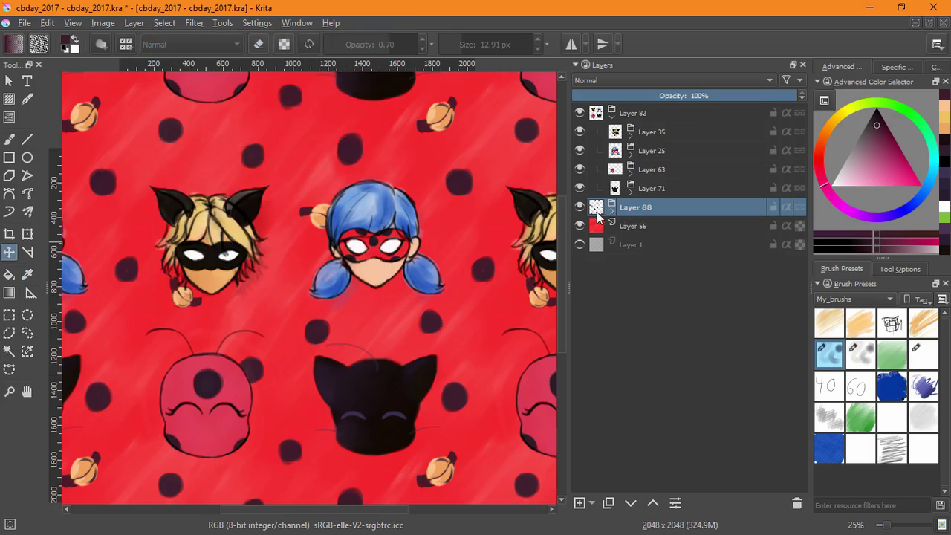
Step: Move the spot below the girl's right-hand pigtail slightly up and inward, and clear the selection
left_click(9, 314)
mouse_move(402, 292)
left_mouse_down()
mouse_move(459, 342)
mouse_move(413, 313)
left_mouse_up()
left_click(27, 234)
key("Return")
left_click(164, 23)
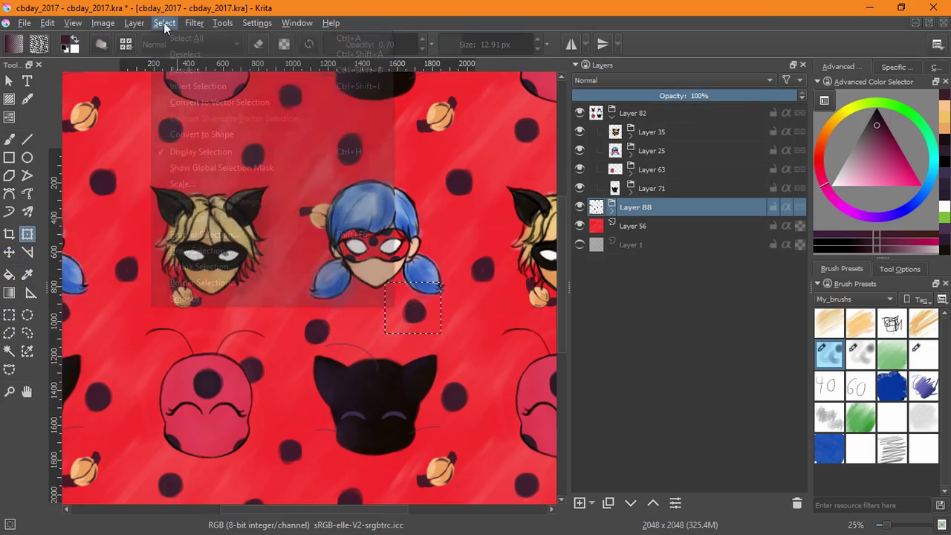
left_click(182, 51)
Step: Shift the spot behind the ladybug head's right edge slightly down and outward
left_click_drag(374, 338, 368, 396)
scroll(367, 397, "up", 3)
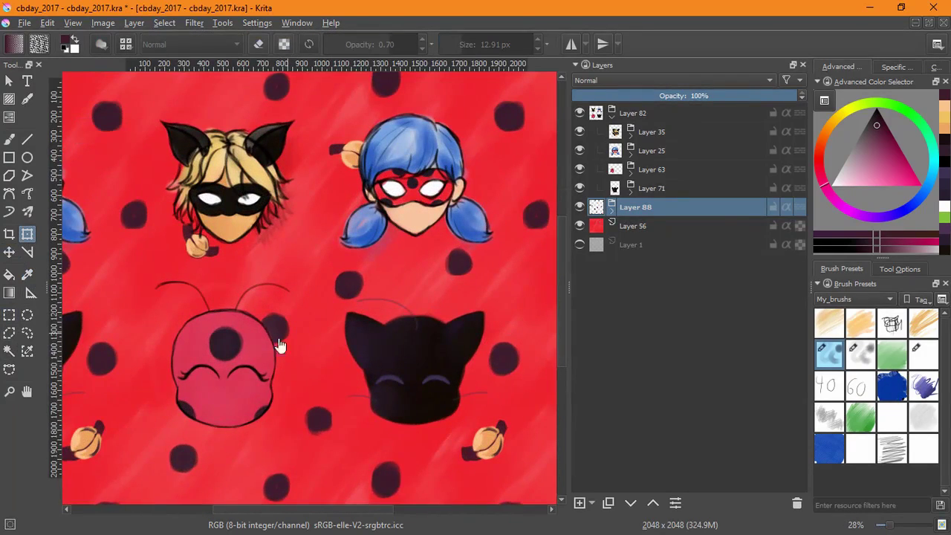
left_click_drag(307, 305, 301, 292)
key("ctrl+t")
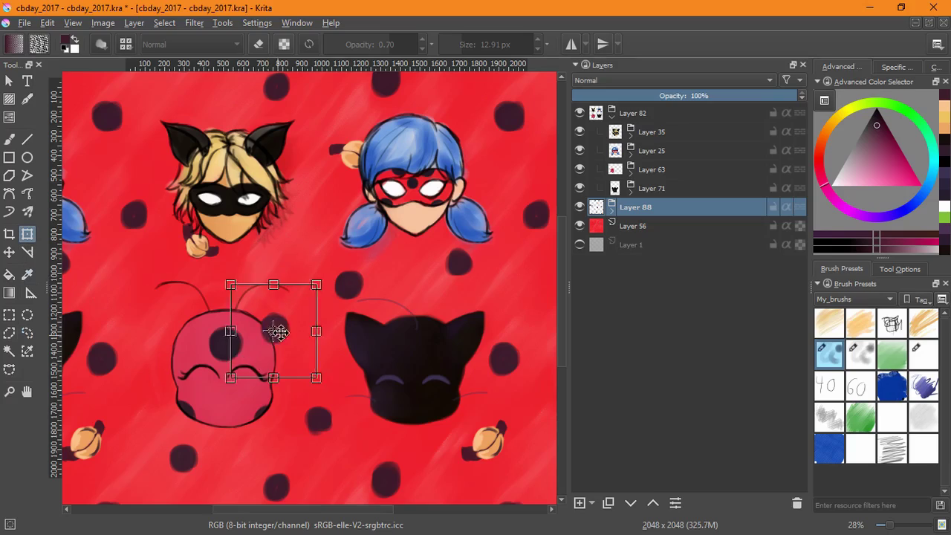
mouse_move(276, 322)
left_mouse_down()
mouse_move(276, 266)
mouse_move(257, 304)
mouse_move(287, 339)
mouse_move(281, 346)
left_mouse_up()
key("Return")
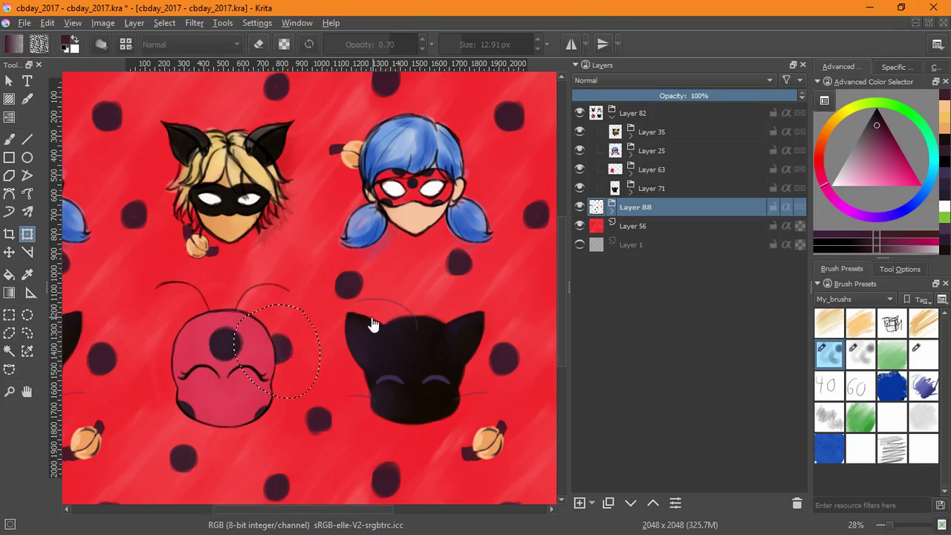
Step: Move the spot above the black cat's left ear up and to the left, beneath the girl's pigtail
left_click(28, 332)
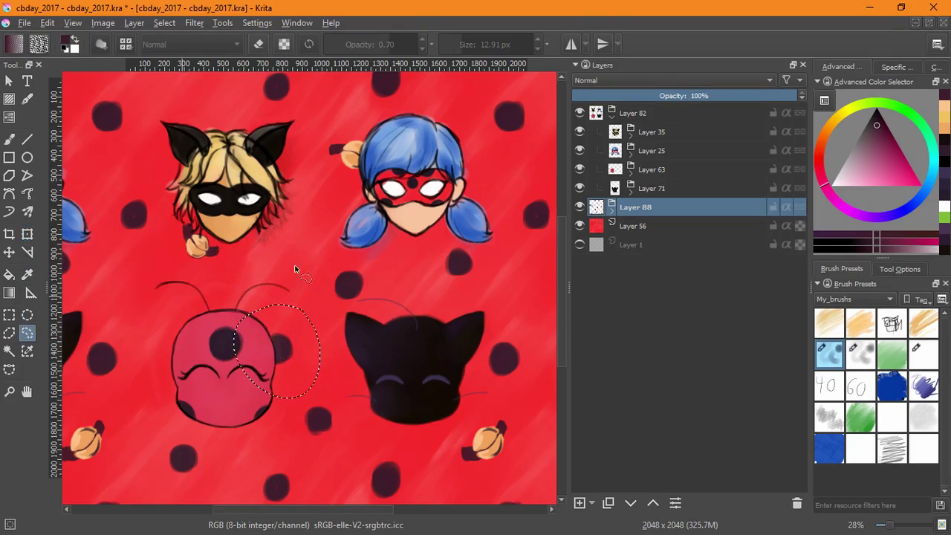
mouse_move(318, 254)
left_mouse_down()
mouse_move(312, 261)
mouse_move(332, 254)
mouse_move(361, 278)
left_mouse_up()
left_click(27, 234)
key("Return")
key("ctrl+z")
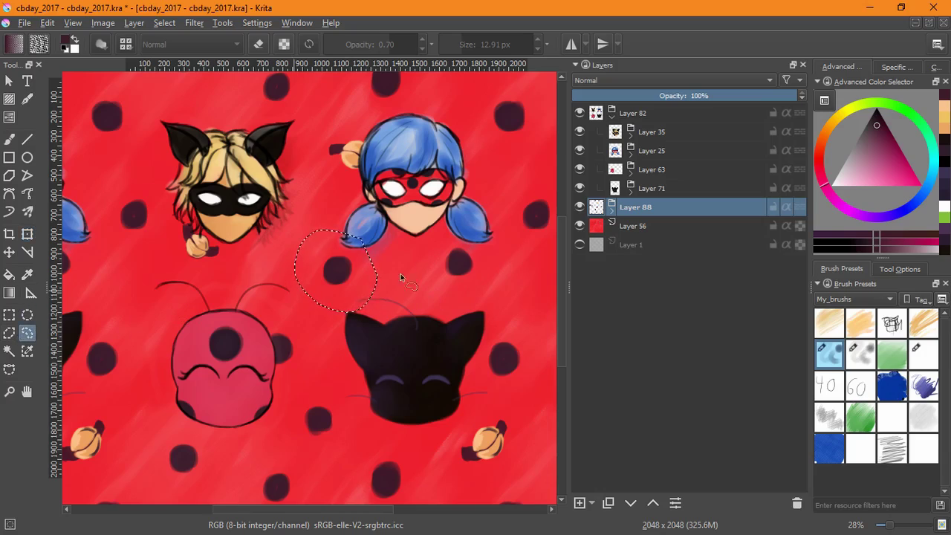
Step: Lower the spot beneath the girl's right-hand pigtail toward the black cat's ear, and clear the selection
mouse_move(461, 233)
left_mouse_down()
mouse_move(435, 265)
mouse_move(458, 232)
left_mouse_up()
mouse_move(459, 265)
left_mouse_down()
mouse_move(468, 293)
mouse_move(443, 248)
mouse_move(478, 298)
left_mouse_up()
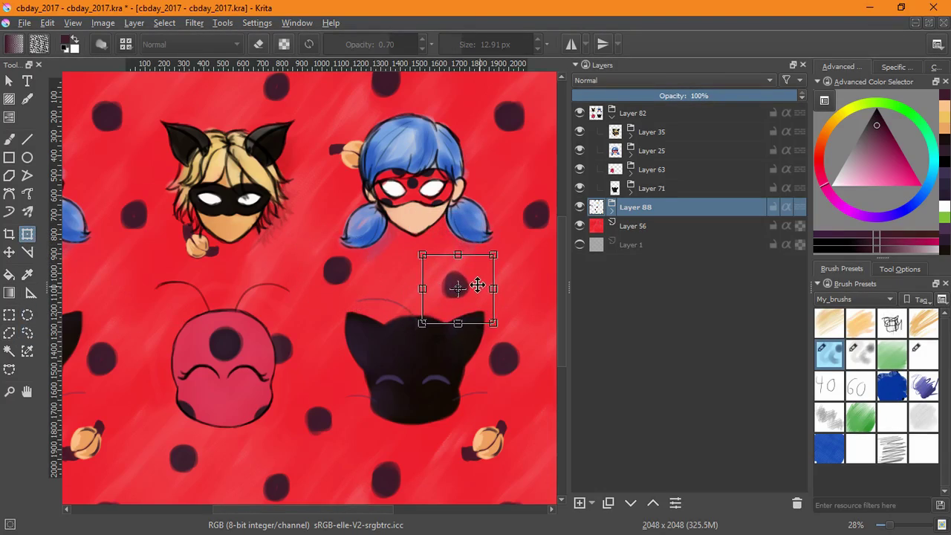
key("Return")
left_click(165, 23)
left_click(178, 56)
Step: Move the strapped bell below the boy's face slightly lower, clear of his chin, and clear the selection
left_click_drag(382, 293, 357, 387)
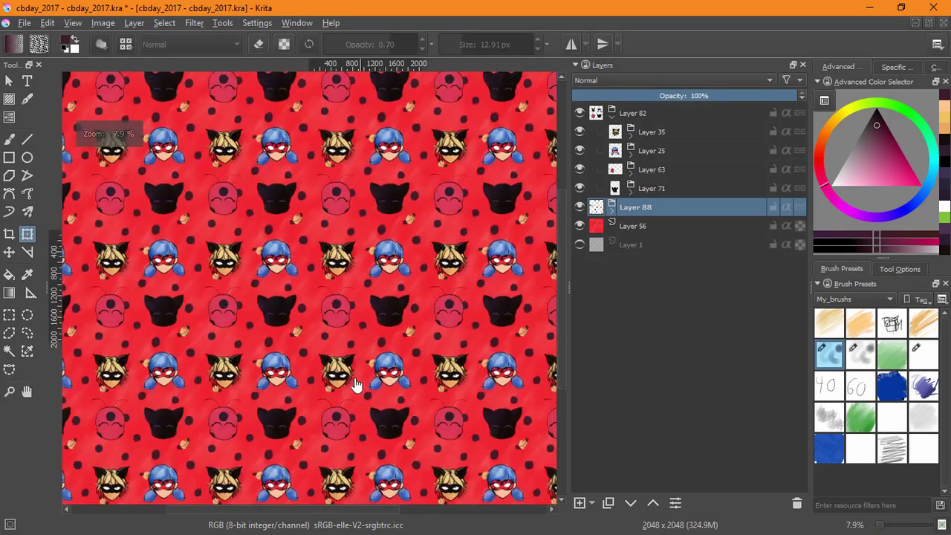
mouse_move(340, 329)
left_mouse_down()
mouse_move(403, 212)
mouse_move(404, 160)
left_mouse_up()
left_click_drag(361, 195, 362, 321)
left_click(27, 333)
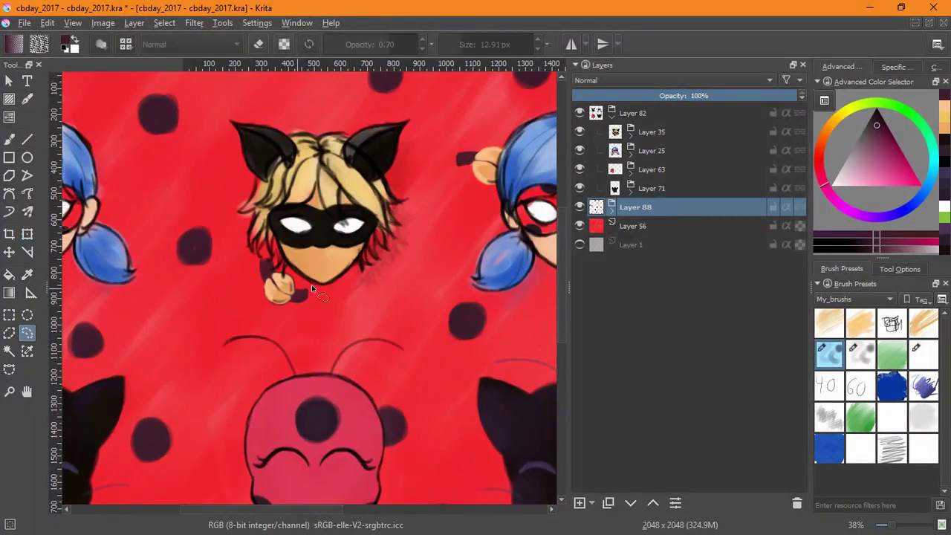
key("ctrl+t")
left_click_drag(294, 303, 290, 324)
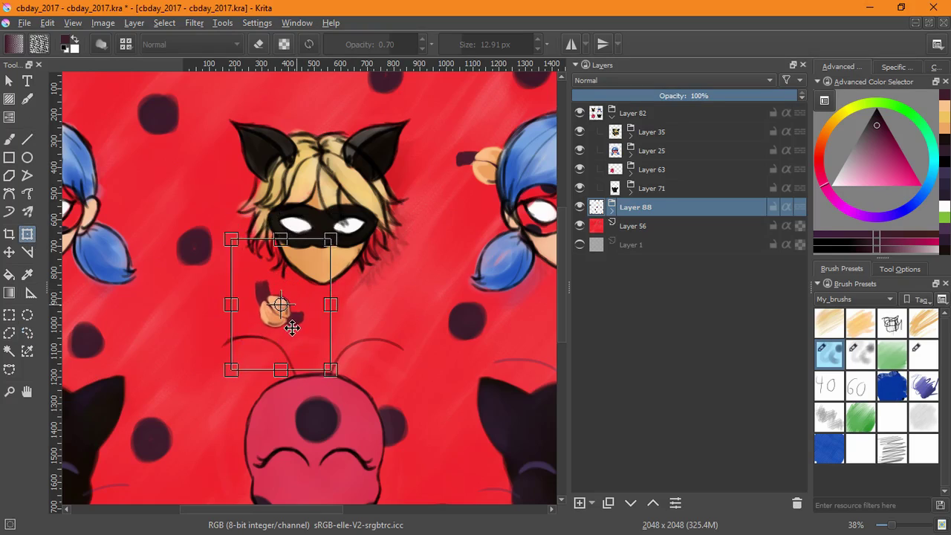
key("Return")
left_click(165, 23)
left_click(165, 55)
left_click_drag(383, 287, 390, 369)
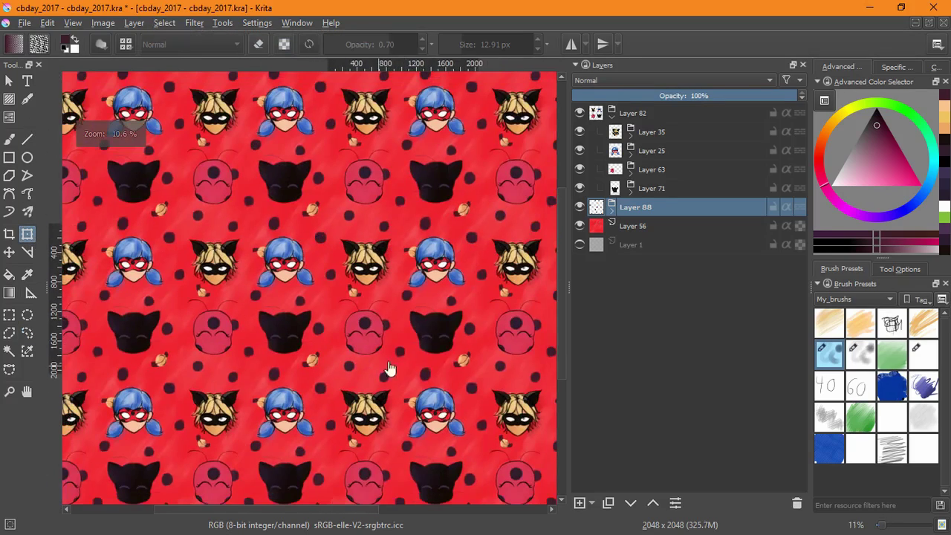
Step: Delete the spot between the ladybug and black cat heads from Layer 83
scroll(438, 339, "up", 5)
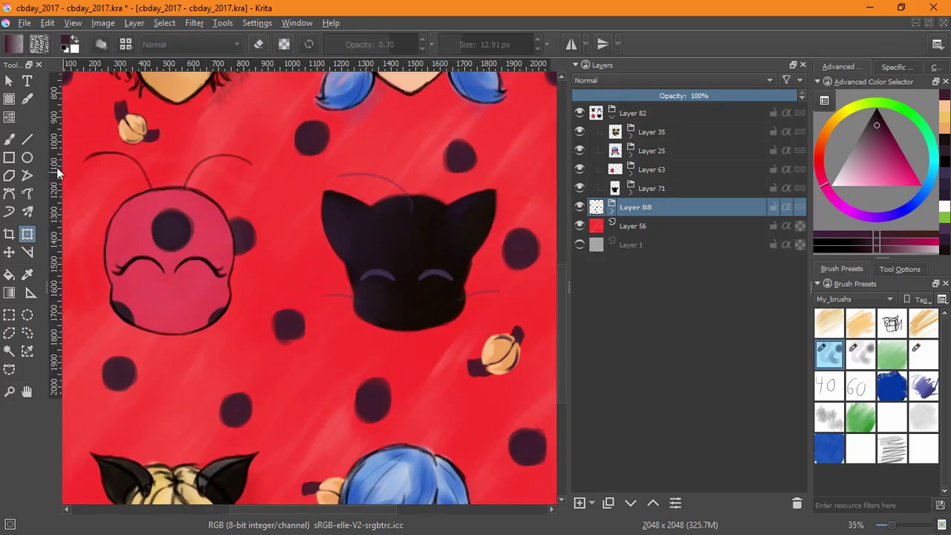
left_click(9, 315)
left_click_drag(250, 287, 327, 351)
left_click(46, 23)
left_click(139, 185)
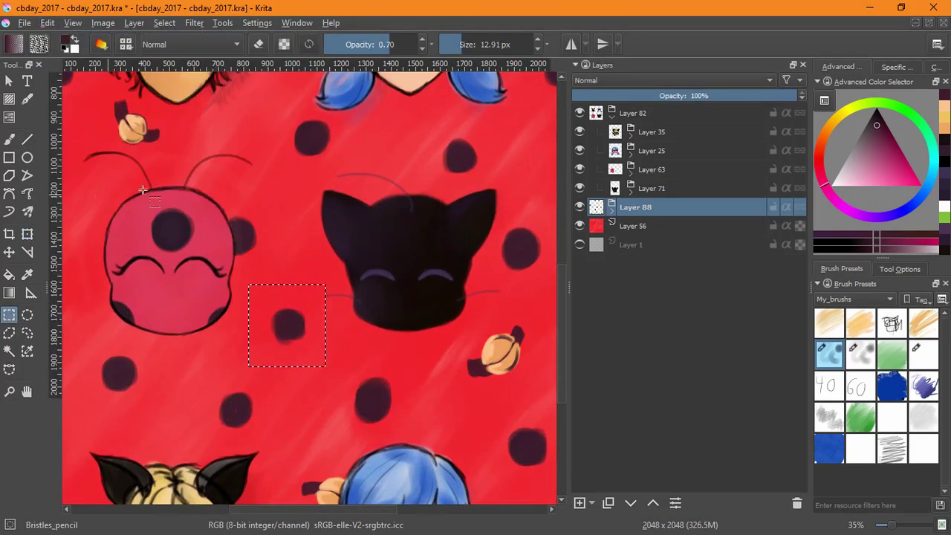
left_click(615, 225)
left_click(612, 210)
left_click(591, 281)
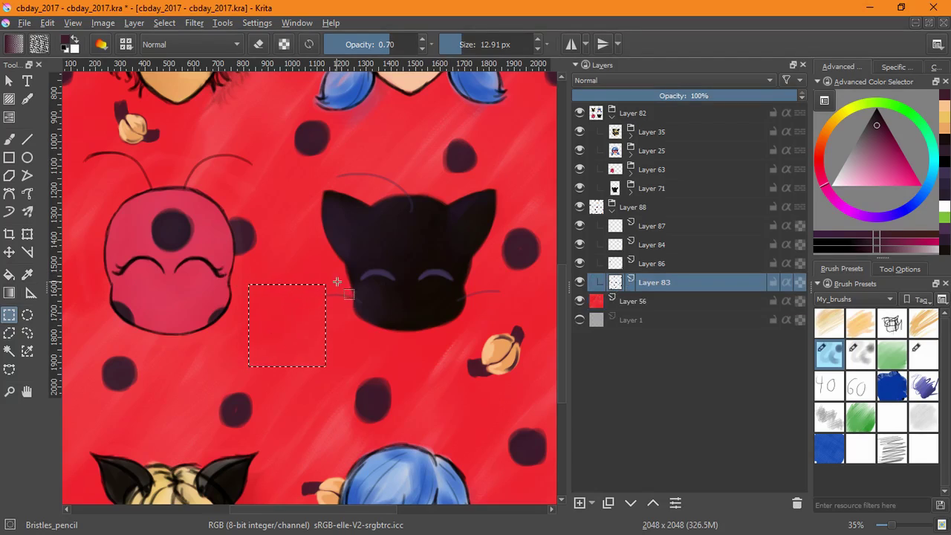
Step: Copy the bell below the boy's face from the Layer 88 group and paste it into the gap between the ladybug and black cat
left_click(647, 211)
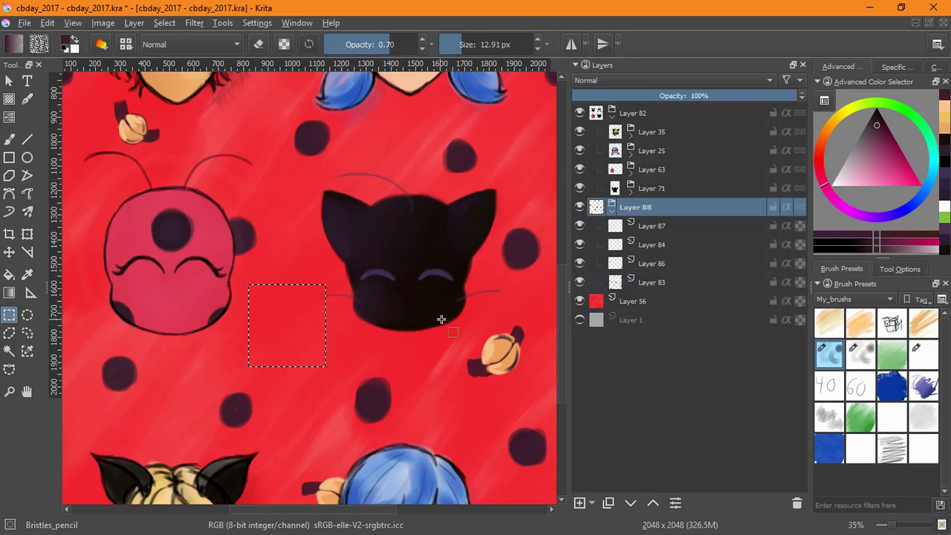
left_click_drag(99, 88, 188, 164)
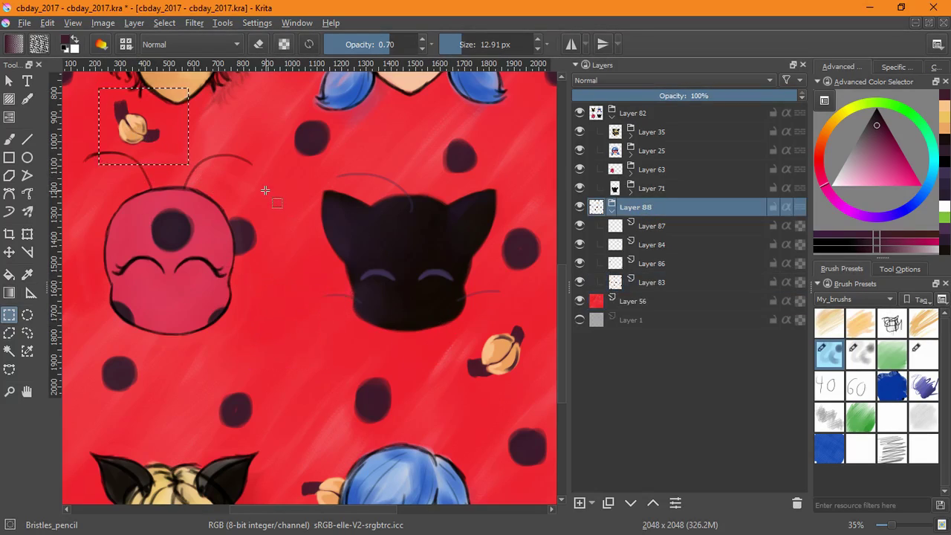
key("ctrl+v")
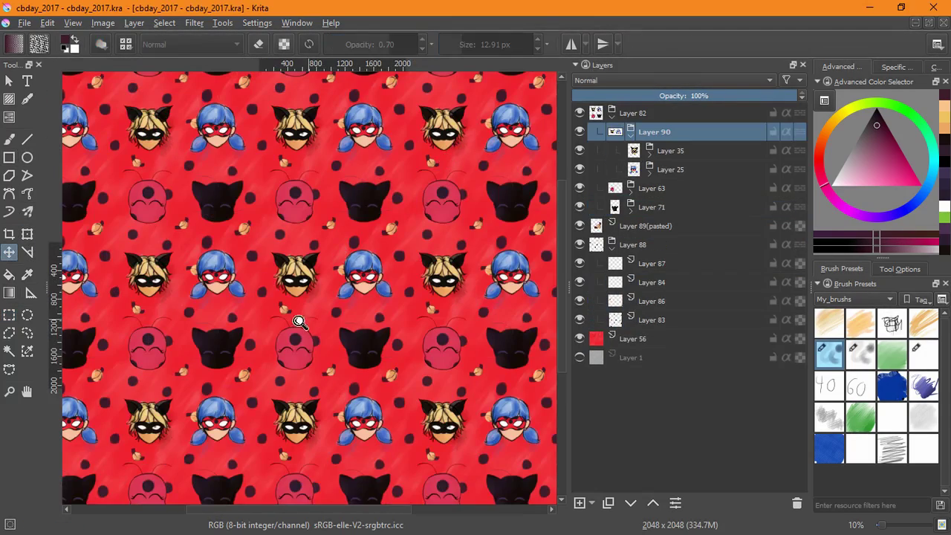
Step: On Layer 83, erase the spot between the girl's hair and the boy's ear with a 145.69 px ink brush in eraser mode
left_click_drag(299, 321, 476, 307)
left_click(617, 318)
left_click(9, 139)
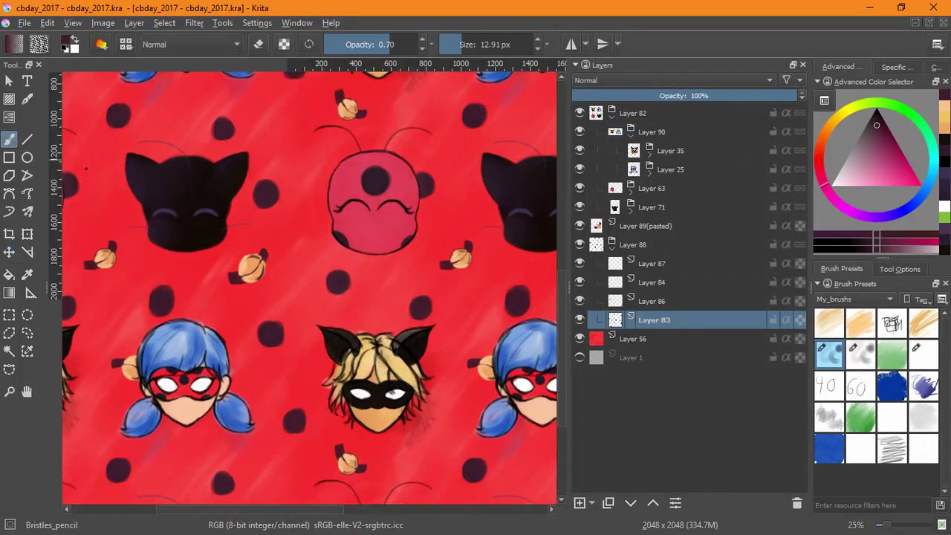
left_click(907, 362)
mouse_move(332, 292)
left_mouse_down()
mouse_move(346, 273)
mouse_move(346, 290)
left_mouse_up()
key("ctrl+z")
key("e")
left_click_drag(382, 336, 361, 418)
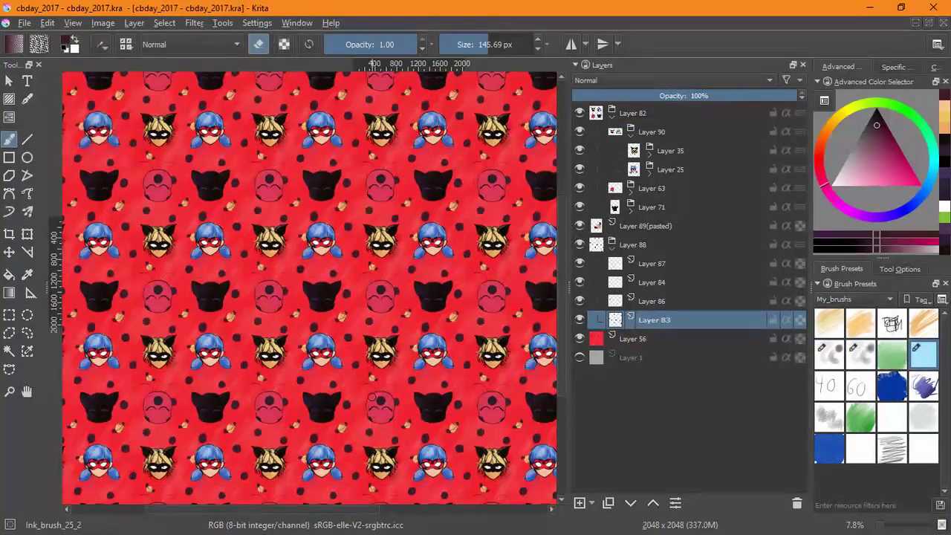
Step: Make the Layer 88 group active and outline the bell below the black cat with a freehand selection
scroll(362, 417, "up", 4)
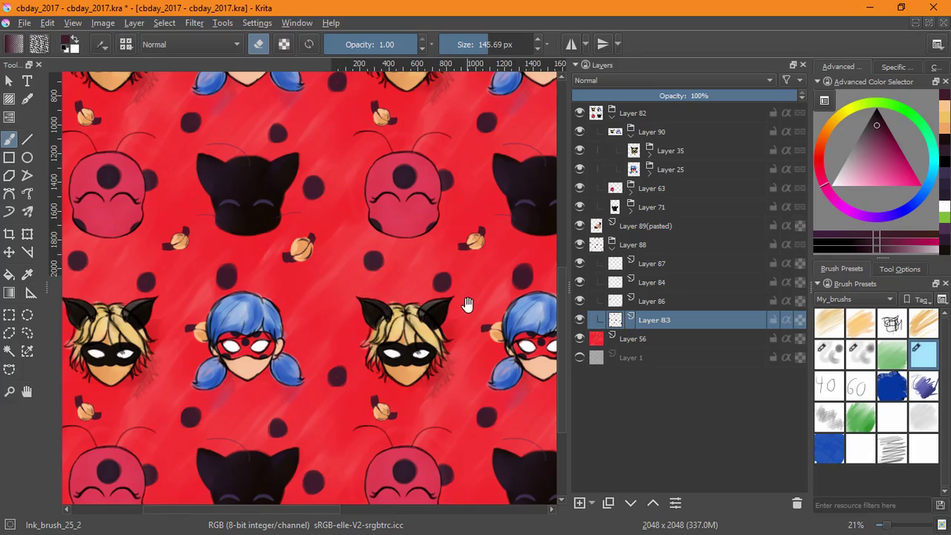
left_click_drag(466, 304, 415, 360)
left_click(642, 247)
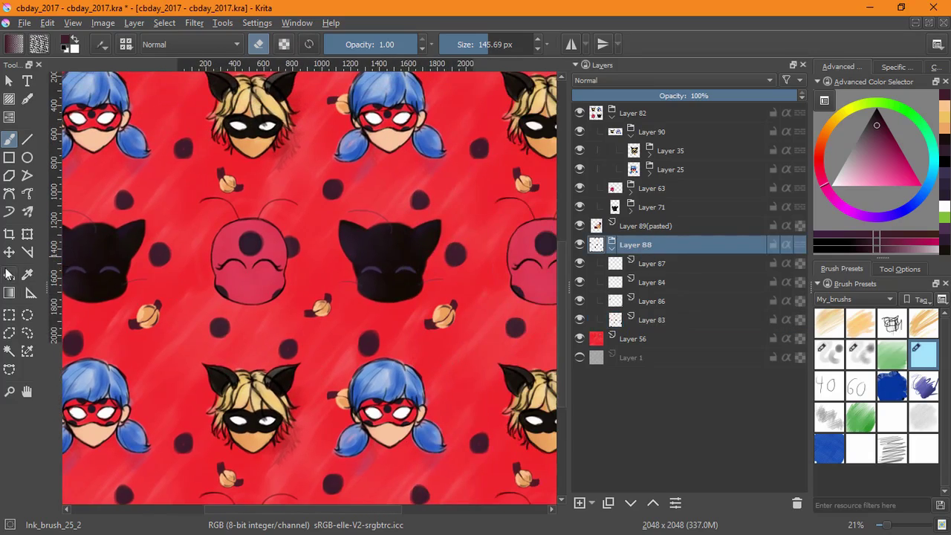
left_click(27, 334)
key("ctrl+shift+a")
key("ctrl+t")
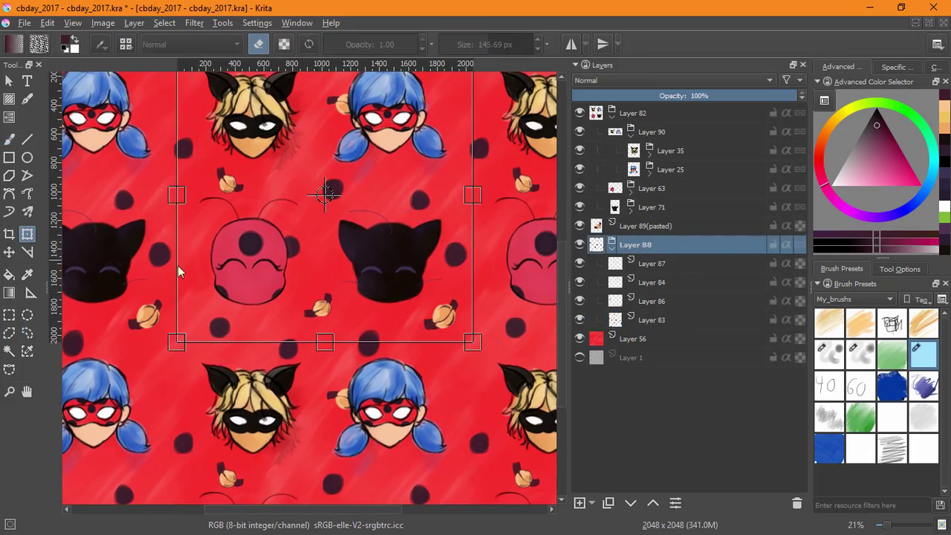
key("ctrl+z")
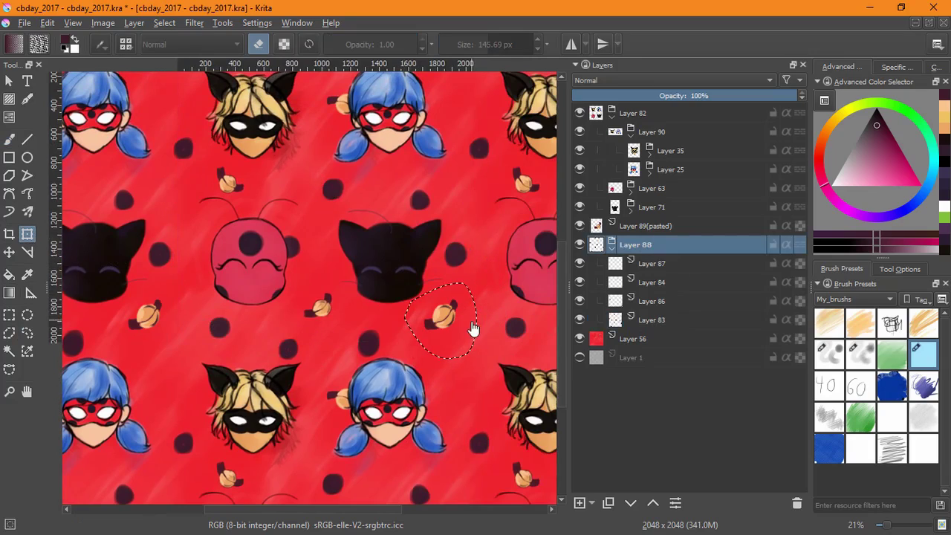
Step: Try to shift the selected bell below the black cat lower with the Transform tool, and undo it
left_click(444, 320)
mouse_move(443, 322)
left_mouse_down()
mouse_move(474, 370)
mouse_move(381, 391)
mouse_move(421, 339)
mouse_move(444, 339)
left_mouse_up()
key("ctrl+z")
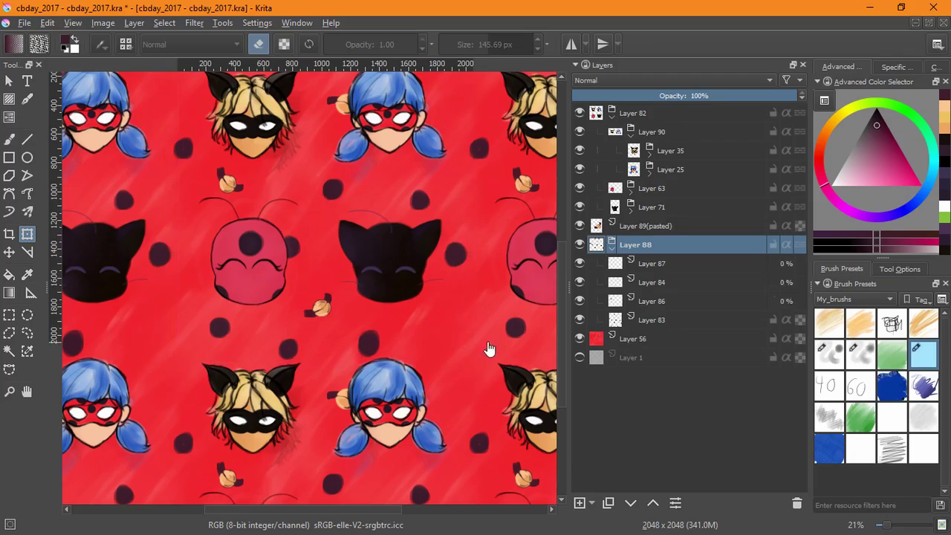
key("ctrl+z")
key("ctrl+z")
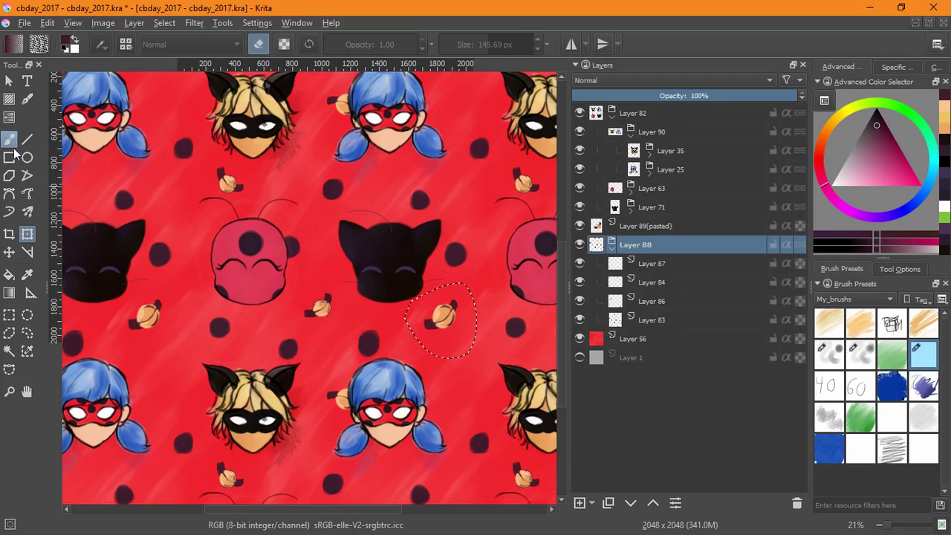
Step: Try to reposition the selected bell slightly lower with the Move tool on the Layer 88 group
left_click(10, 254)
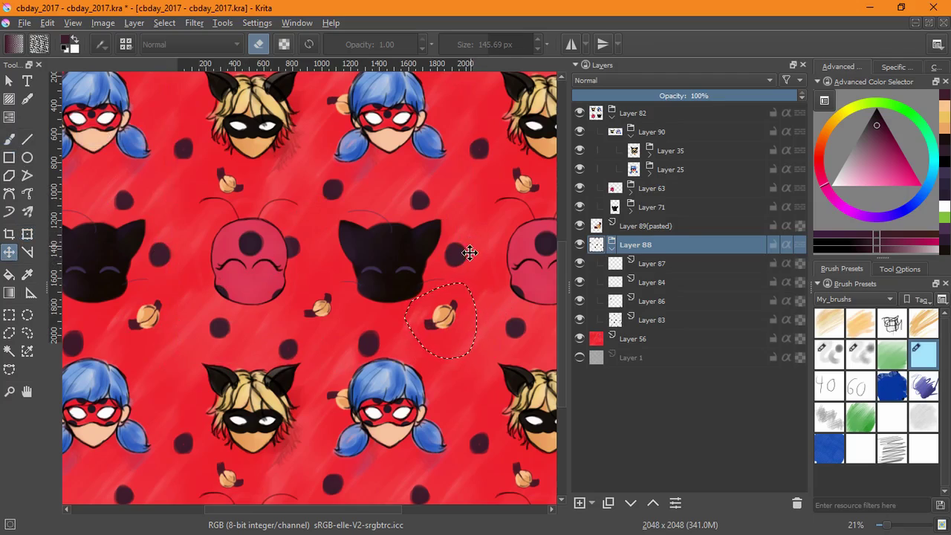
left_click_drag(451, 313, 458, 335)
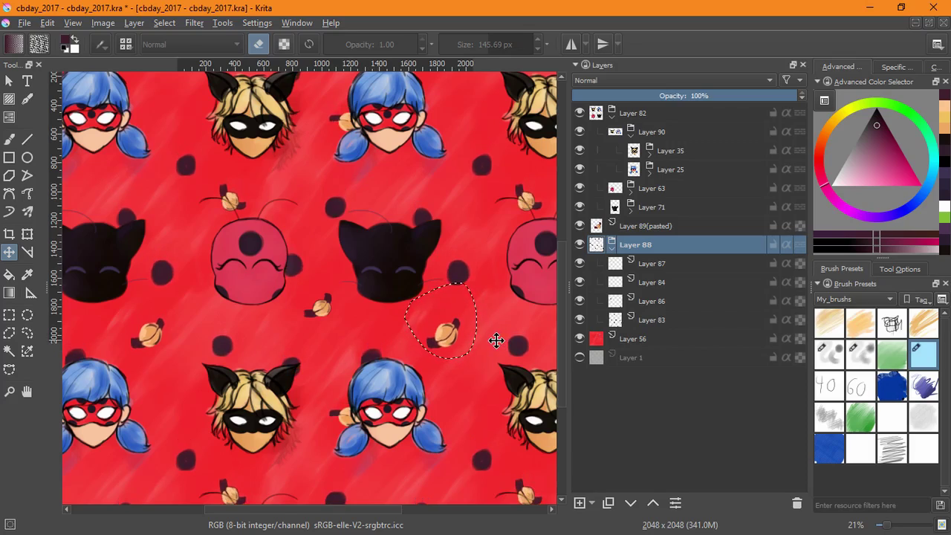
left_click_drag(495, 310, 516, 286)
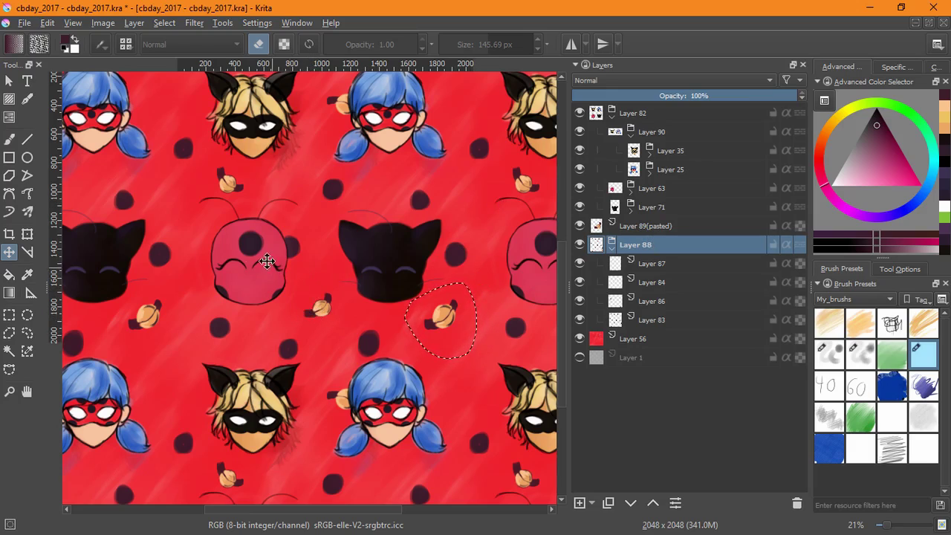
Step: Clear the selection, outline the bell below the black cat again, and try pasting a copy of it, undoing the paste
left_click(164, 23)
left_click(181, 55)
scroll(392, 320, "down", 3)
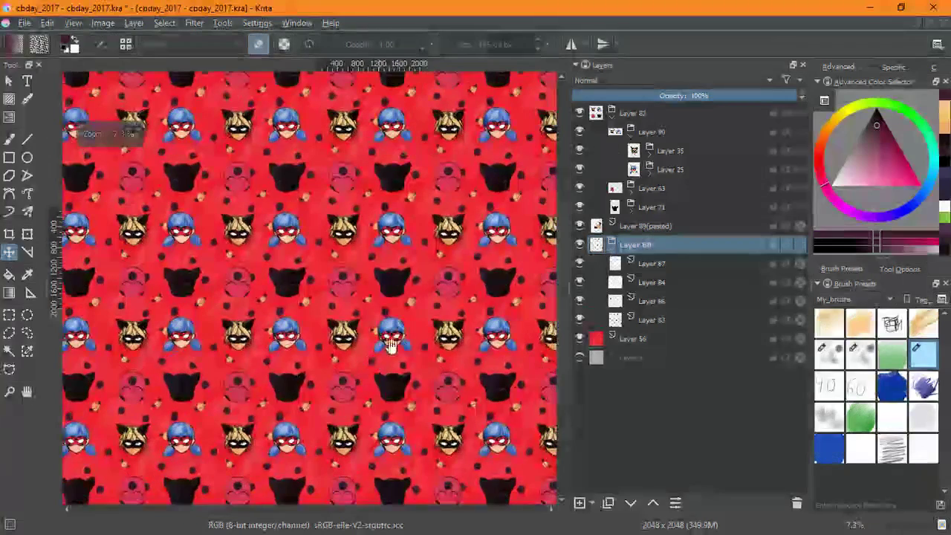
scroll(416, 327, "up", 5)
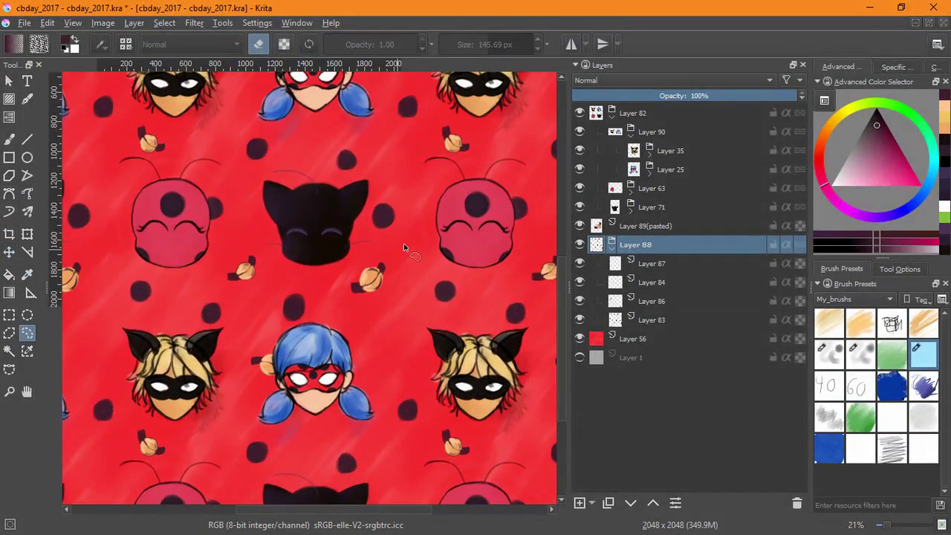
key("ctrl+v")
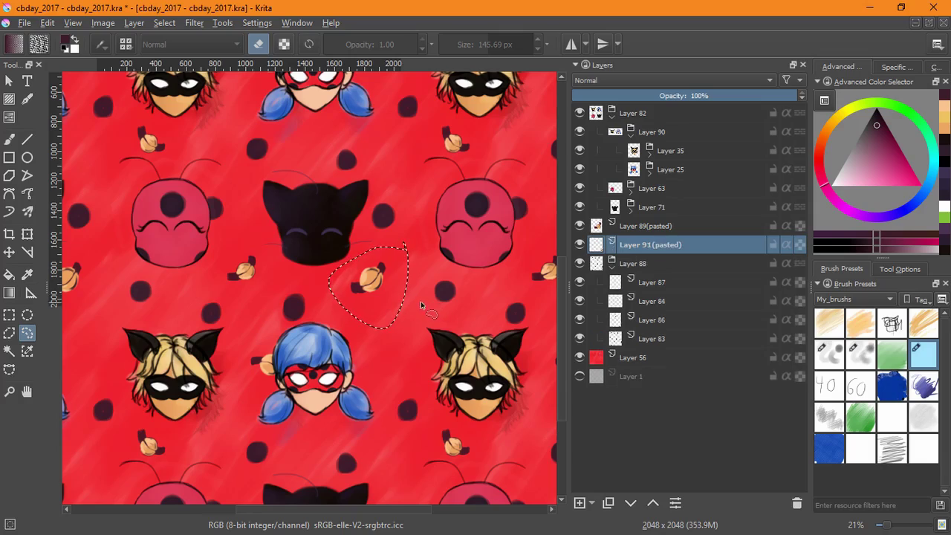
key("ctrl+z")
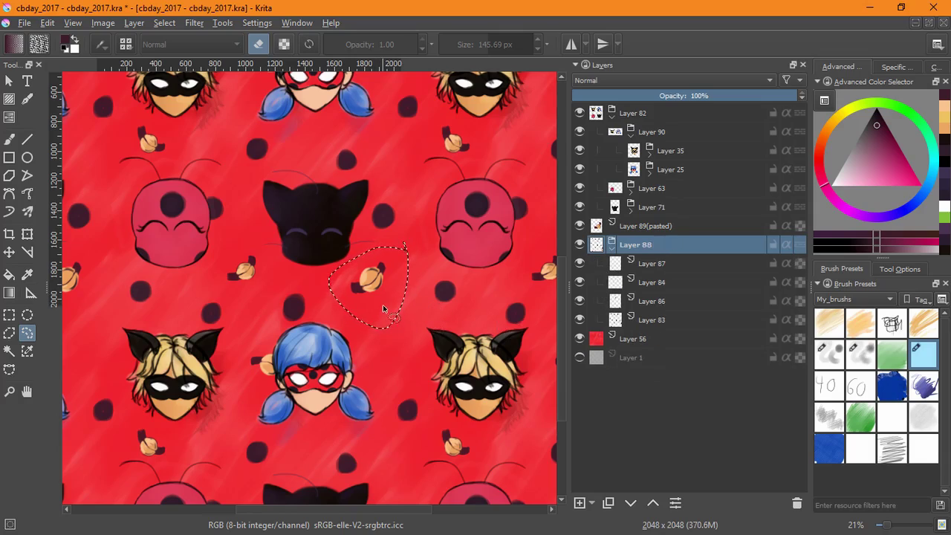
Step: Outline the bell below the black cat with wrap-around mode off and paste a copy of it onto a new layer
key("w")
key("ctrl+shift+a")
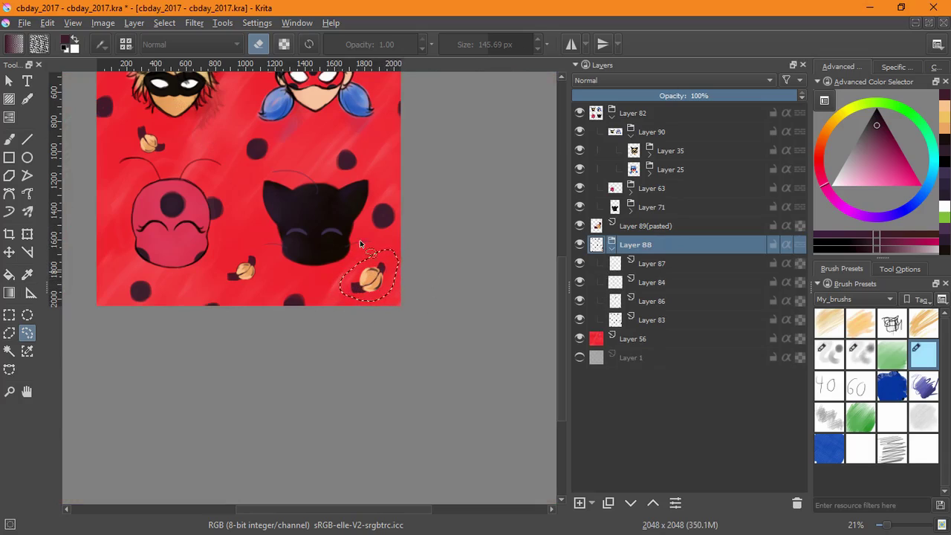
key("w")
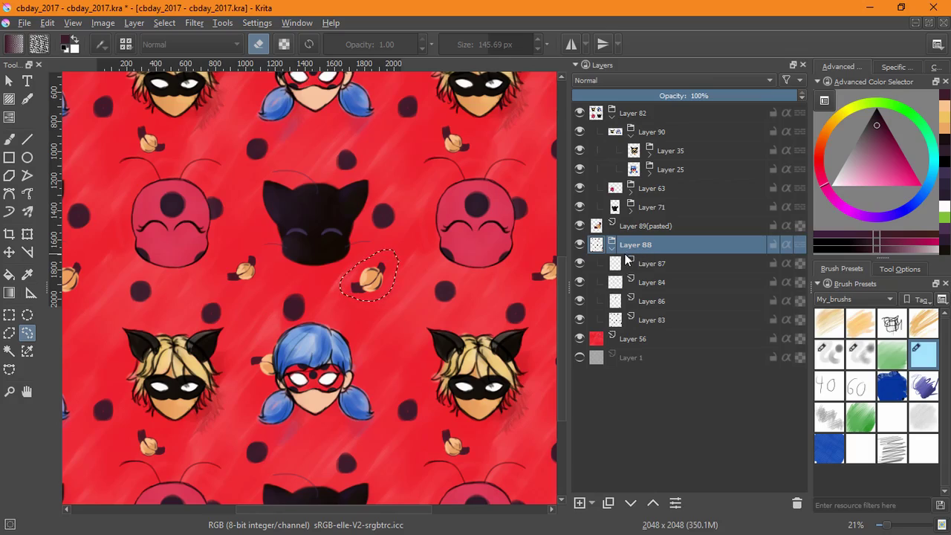
key("ctrl+v")
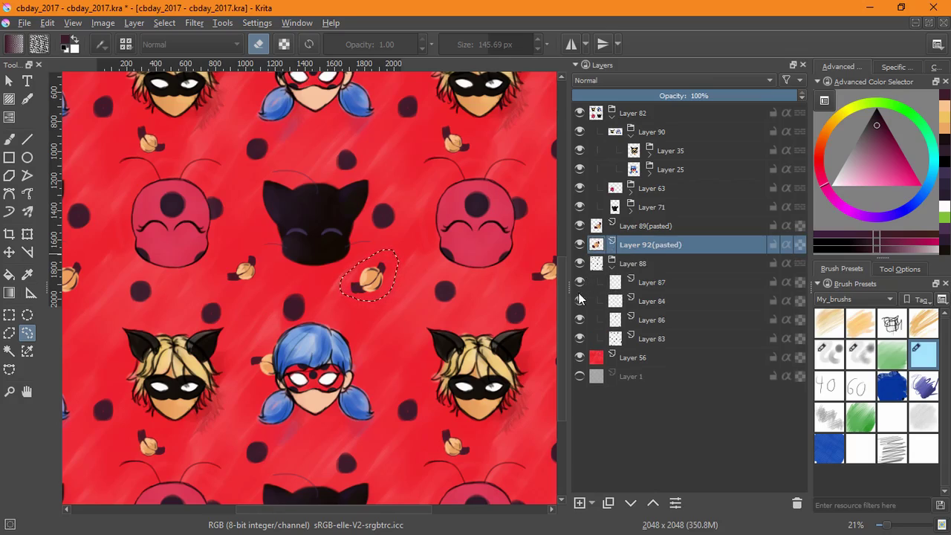
Step: Hide the pasted bell layer and delete the original bell inside the selection from the layers of the Layer 88 group
left_click(579, 244)
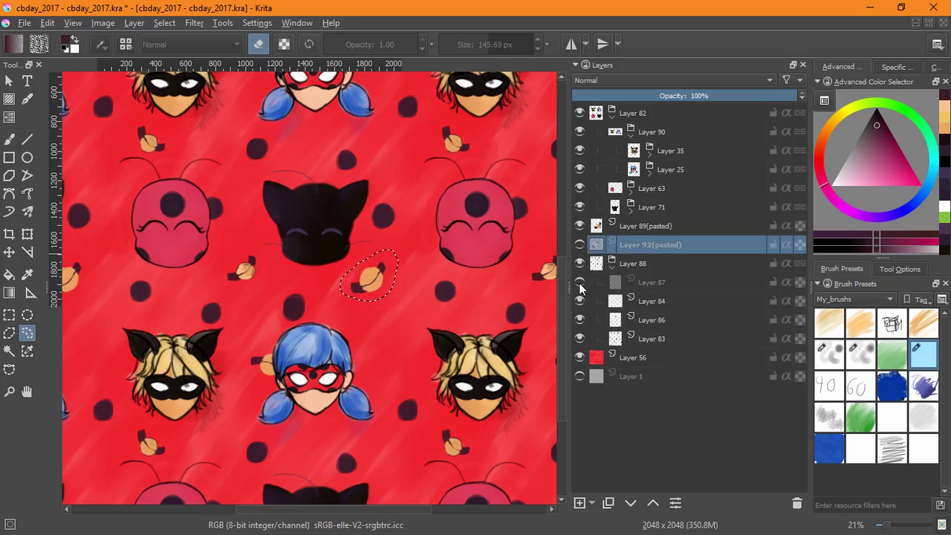
left_click(614, 283)
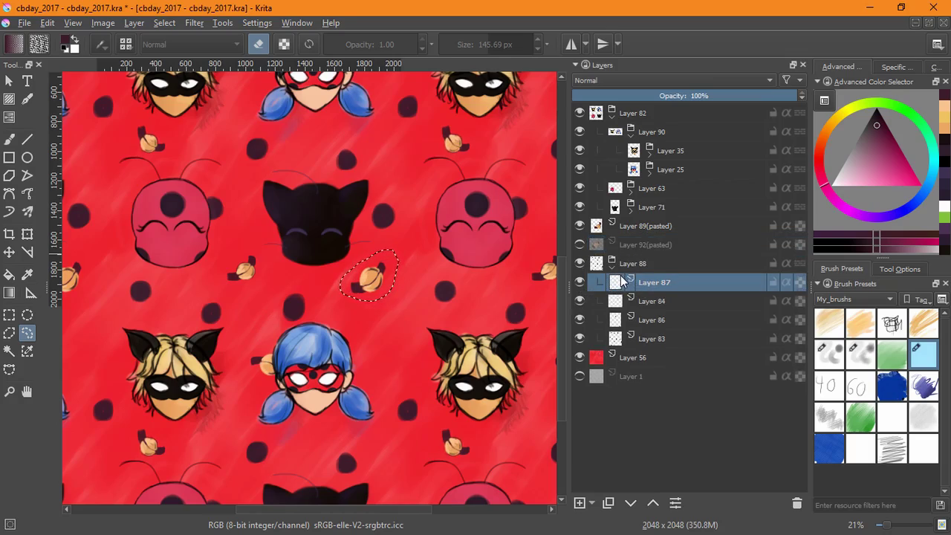
left_click(646, 322)
key("Delete")
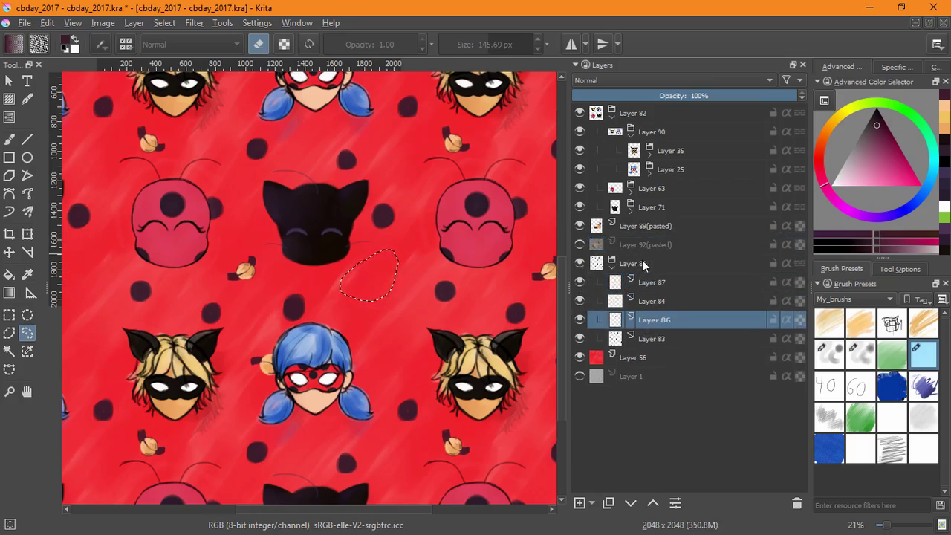
Step: Try to shift the pasted bell lower and slightly to the right with the Move tool, and undo the whole relocation
left_click(580, 245)
left_click(632, 244)
left_click(164, 22)
left_click(187, 60)
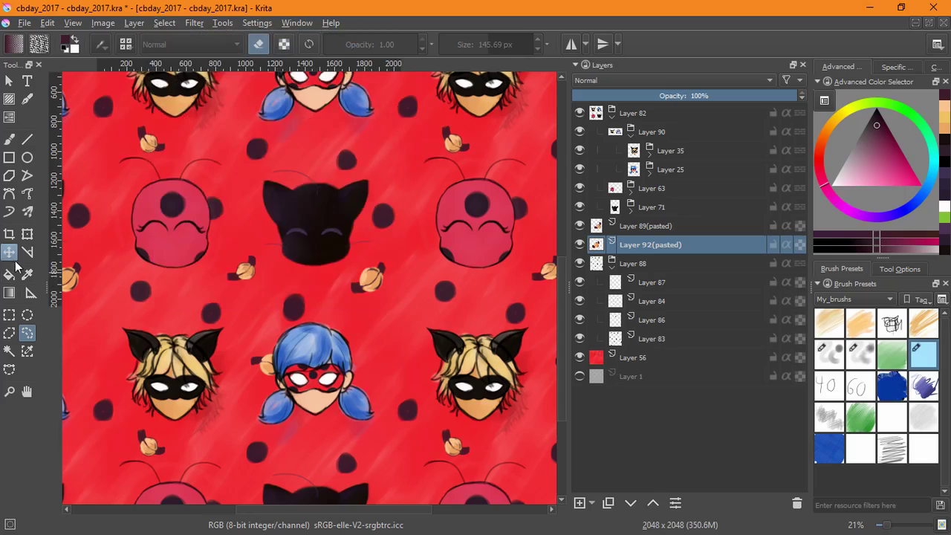
left_click(9, 252)
left_click_drag(371, 292, 379, 304)
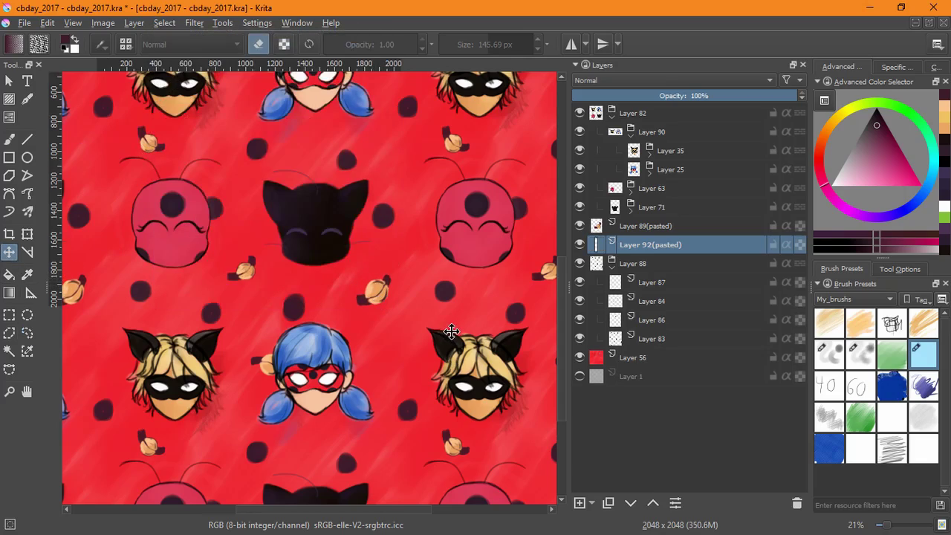
key("shift+Down")
key("shift+Right")
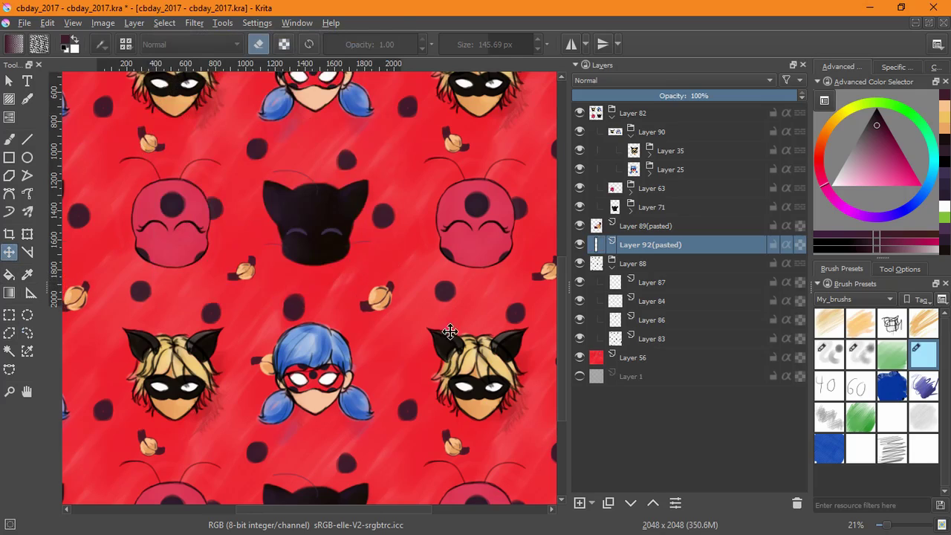
scroll(449, 331, "down", 3)
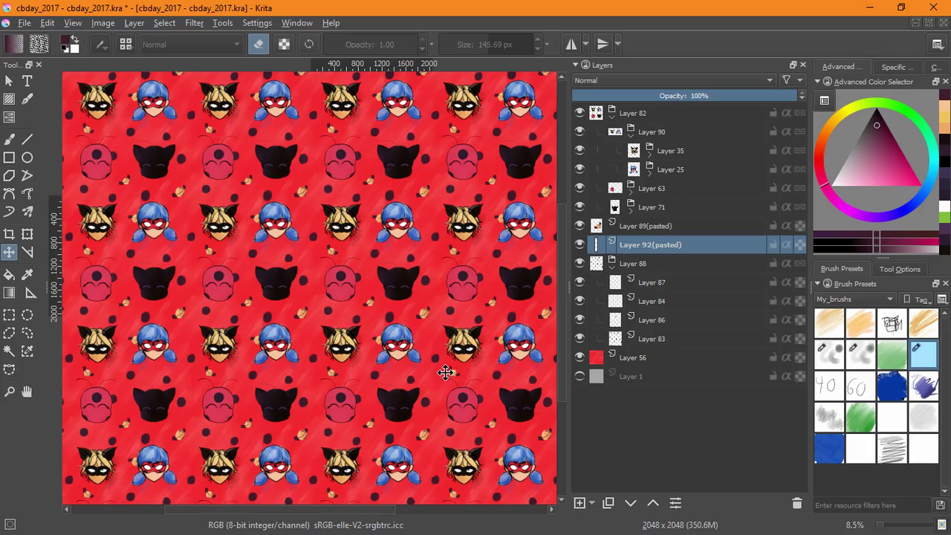
left_click_drag(444, 370, 443, 369)
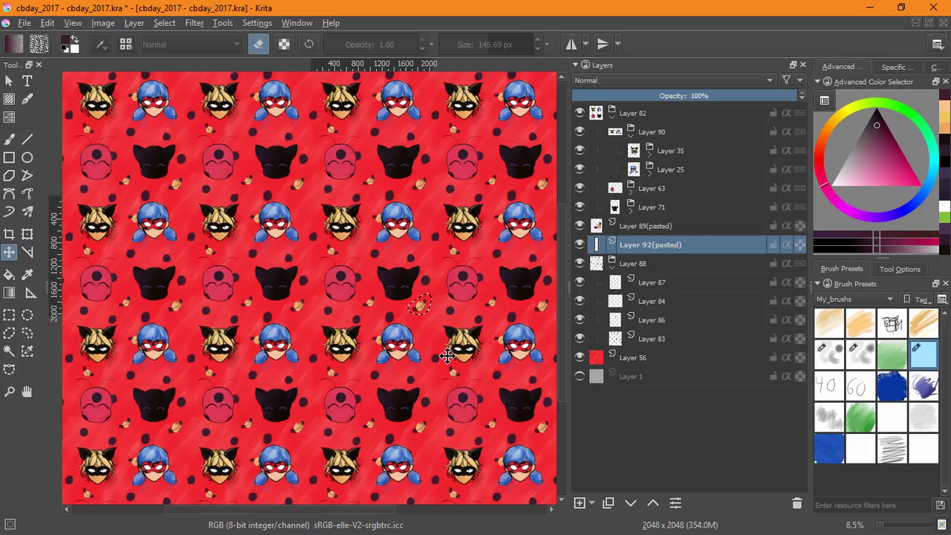
key("shift+Delete")
Step: Clear the selection around the bell and save the document
left_click(164, 23)
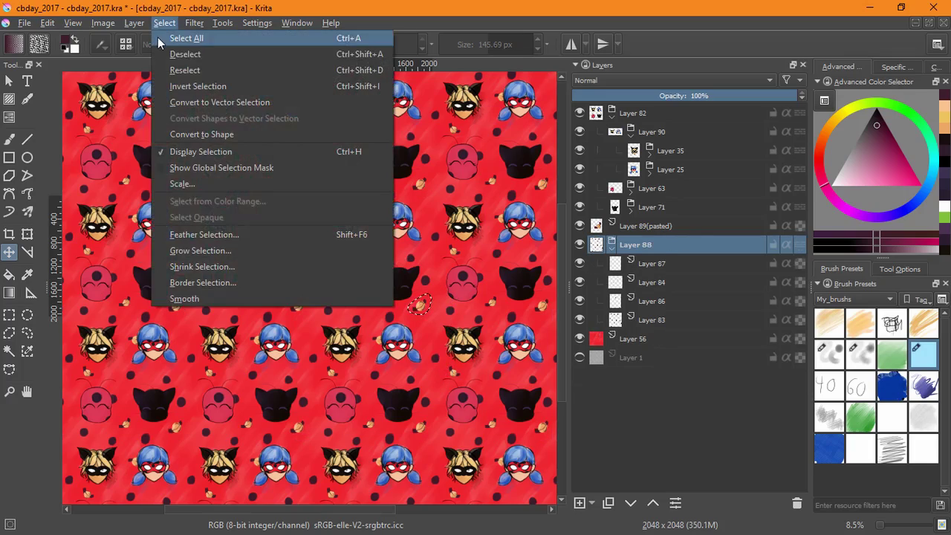
left_click(183, 54)
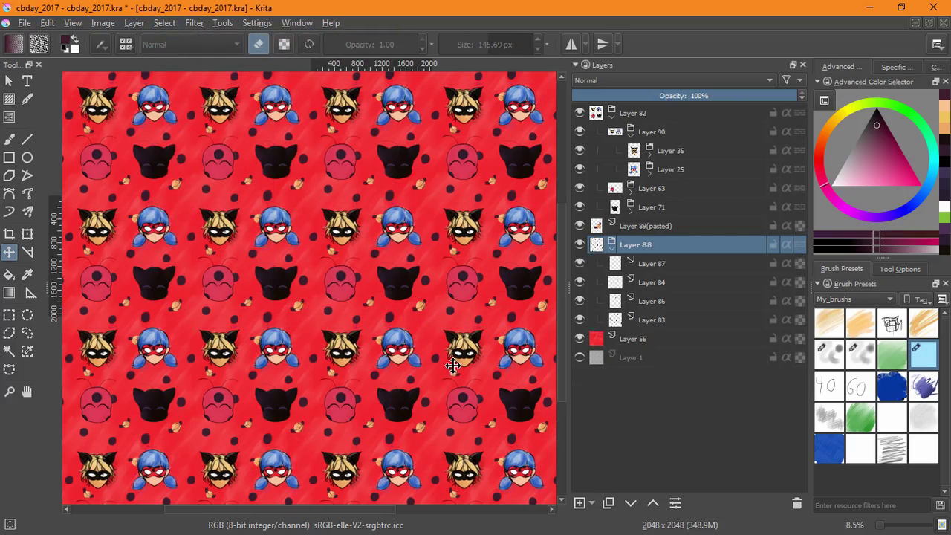
key("ctrl+s")
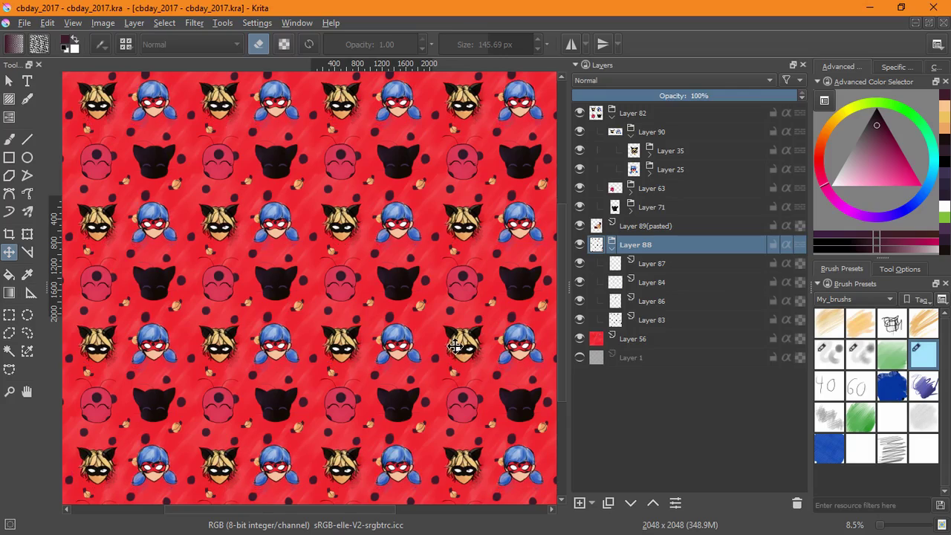
Step: On Layer 83, try painting a spot in the gap below the black cat's bell with the Bristles_pencil at 98.76 px, and undo it
scroll(454, 346, "up", 5)
left_click(615, 321)
key("b")
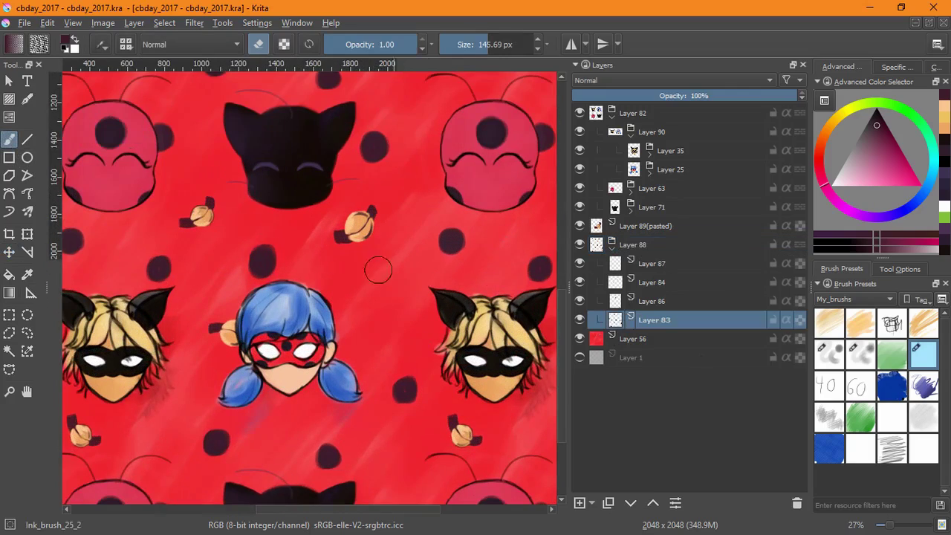
left_click(829, 353)
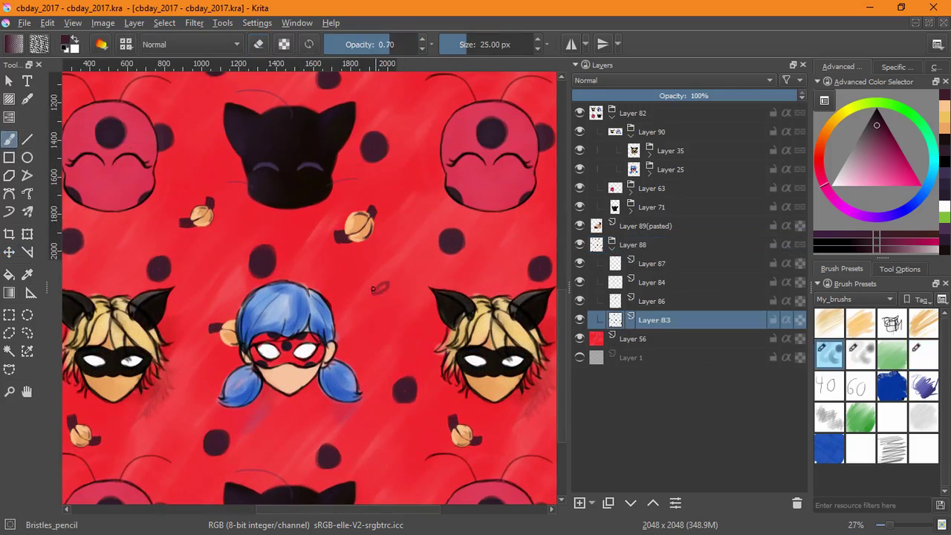
left_click_drag(373, 288, 401, 287)
key("ctrl+z")
left_click_drag(382, 288, 386, 288)
key("ctrl+z")
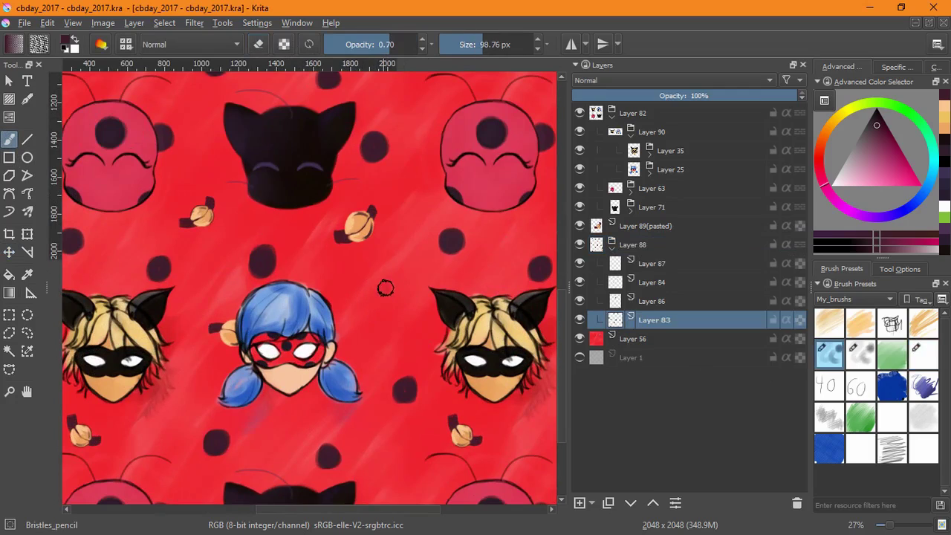
Step: Save the document, and erase the Layer 83 spot between the girl's pigtail and the boy's hair with the 145.69 px Ink_brush_25_2 eraser
scroll(451, 428, "down", 5)
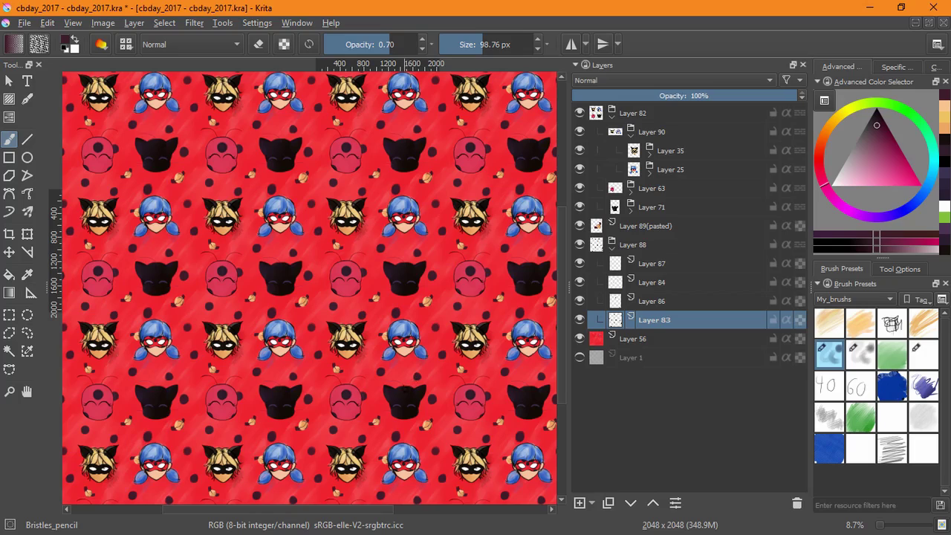
key("ctrl+s")
scroll(450, 356, "up", 5)
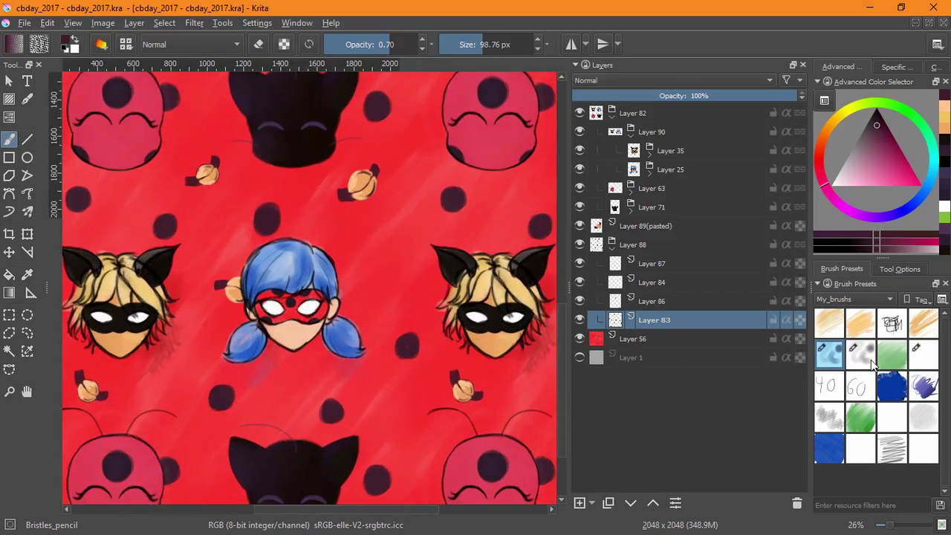
left_click(924, 354)
left_click_drag(409, 344, 404, 342)
left_click_drag(252, 357, 438, 363)
key("w")
left_click_drag(387, 262, 384, 493)
left_click_drag(390, 317, 322, 382)
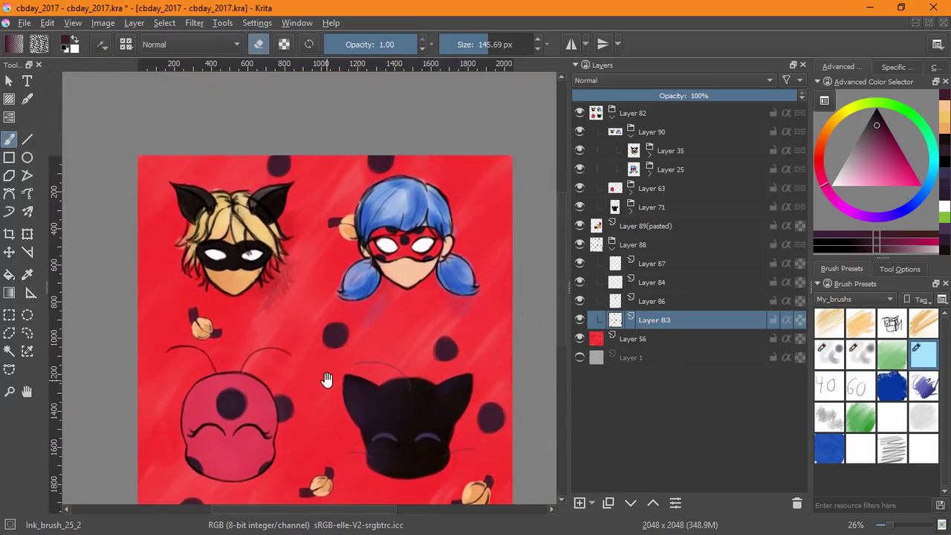
key("w")
key("ctrl+s")
key("w")
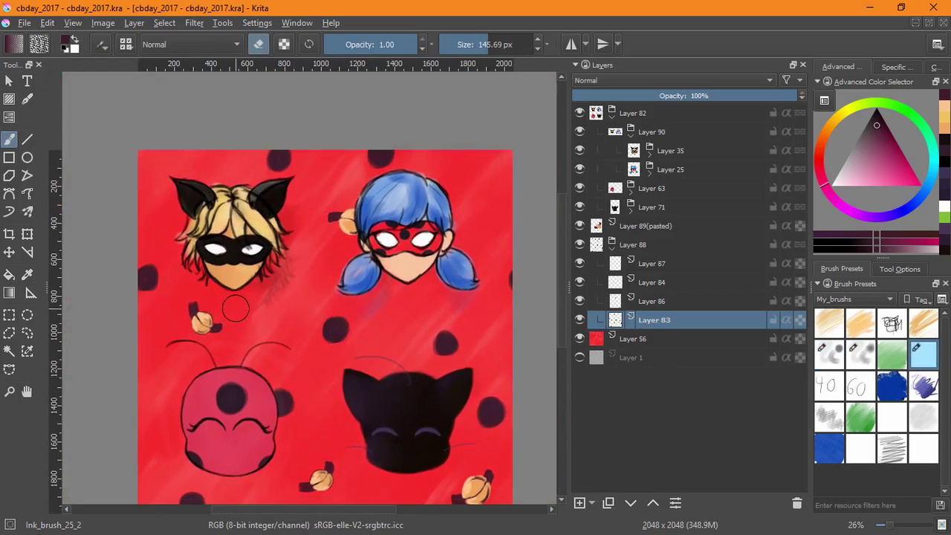
key("w")
left_click_drag(155, 275, 151, 280)
Step: Try a new spot at different heights between the girl and the boy with the 98.76 px Bristles_pencil, undoing each attempt
left_click(829, 355)
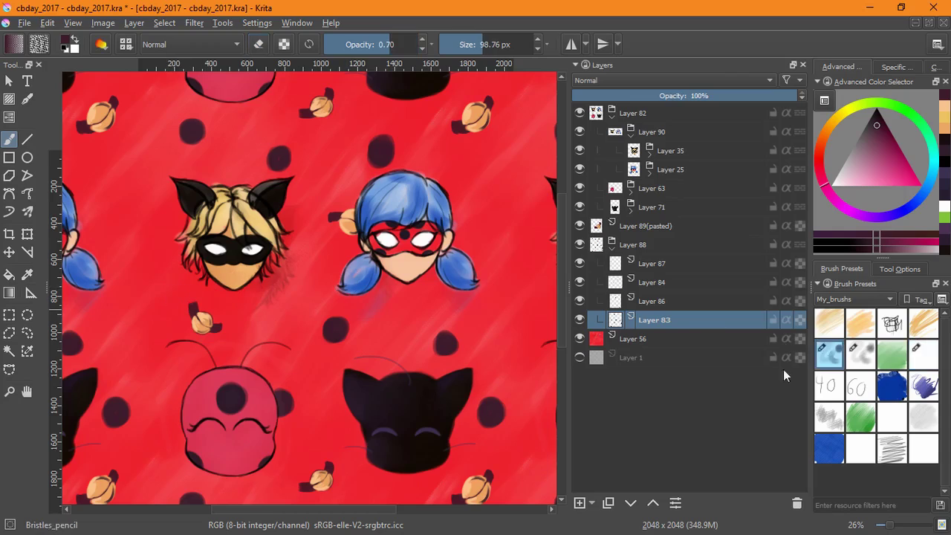
mouse_move(218, 289)
left_mouse_down()
mouse_move(299, 370)
mouse_move(216, 300)
left_mouse_up()
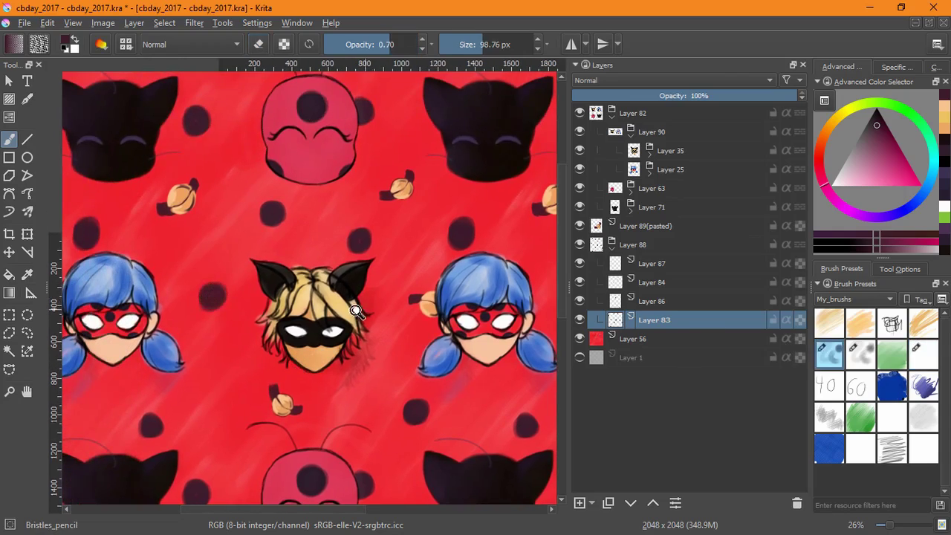
left_click_drag(356, 310, 303, 387)
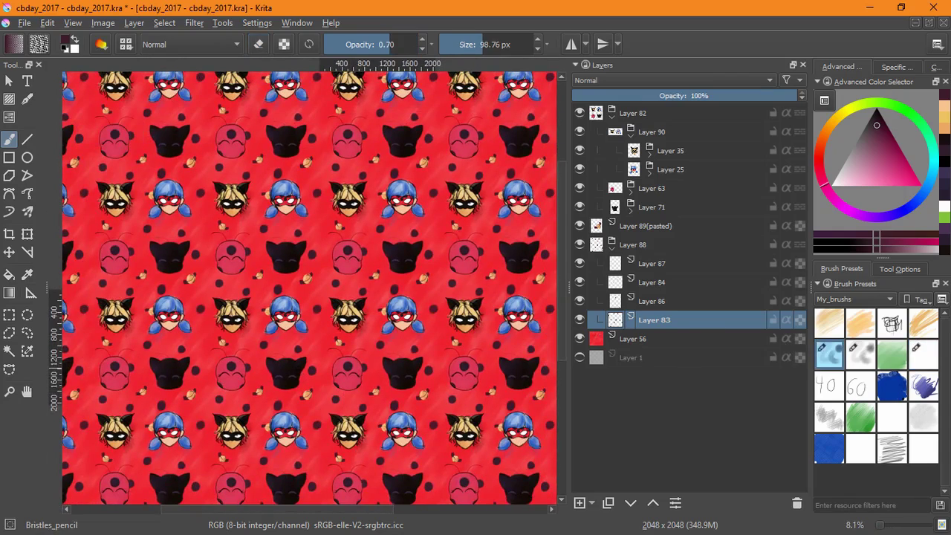
key("ctrl+z")
left_click_drag(322, 305, 355, 245)
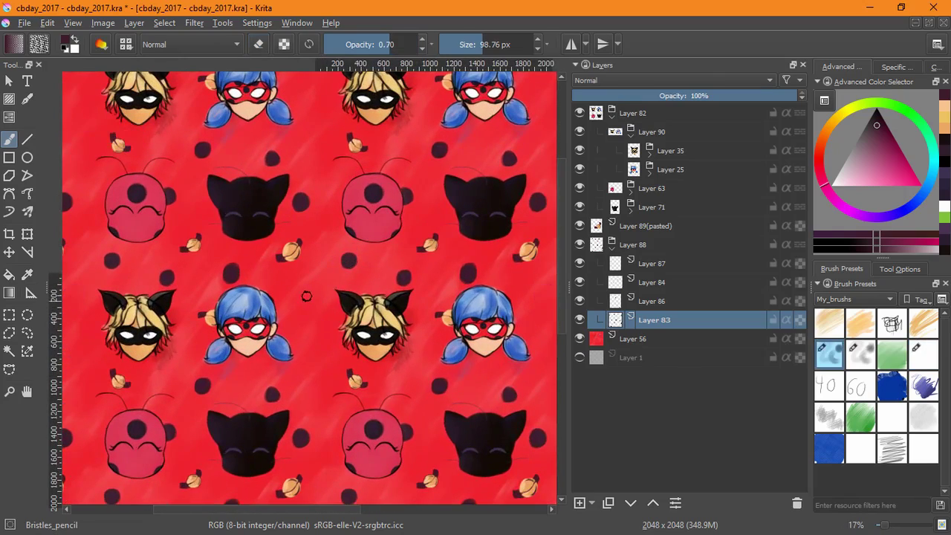
left_click(306, 296)
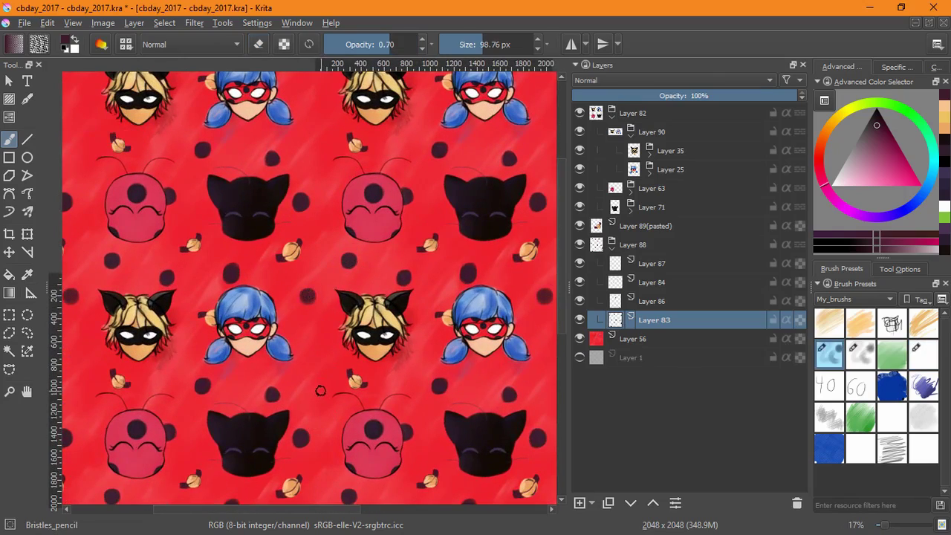
key("ctrl+z")
left_click(316, 356)
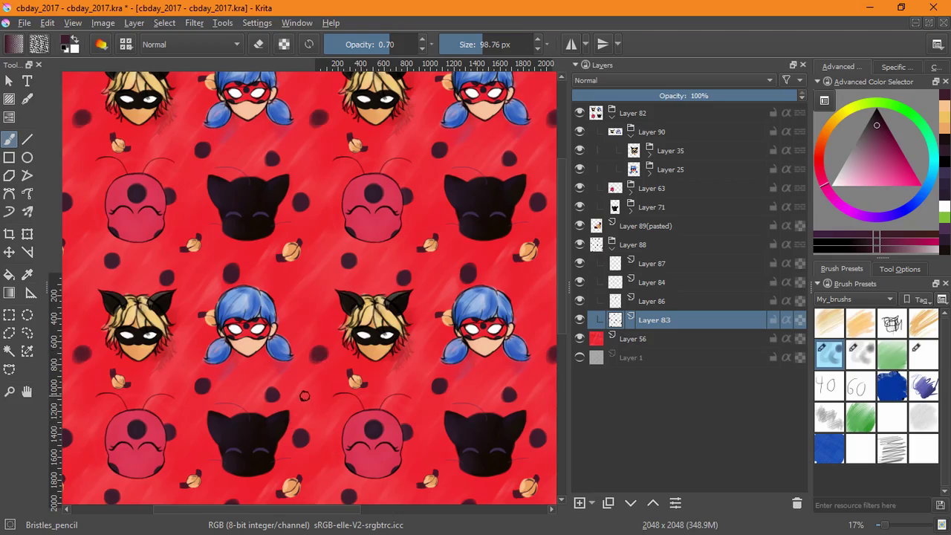
key("ctrl+z")
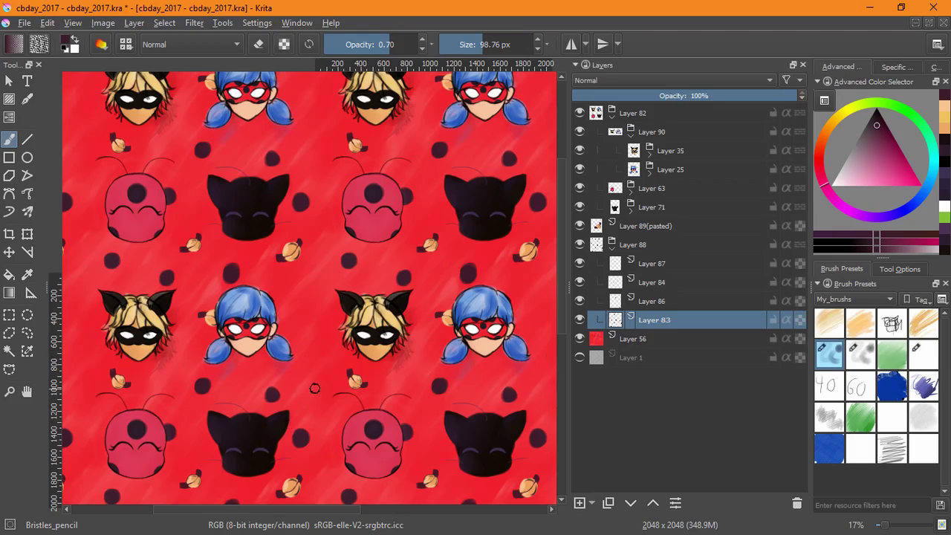
Step: Erase all remaining spots on Layer 83 with wrap-around mode off, then restore wrap-around mode and switch back to the Bristles_pencil
left_click(918, 357)
key("w")
left_click_drag(498, 313, 432, 258)
left_click(373, 330)
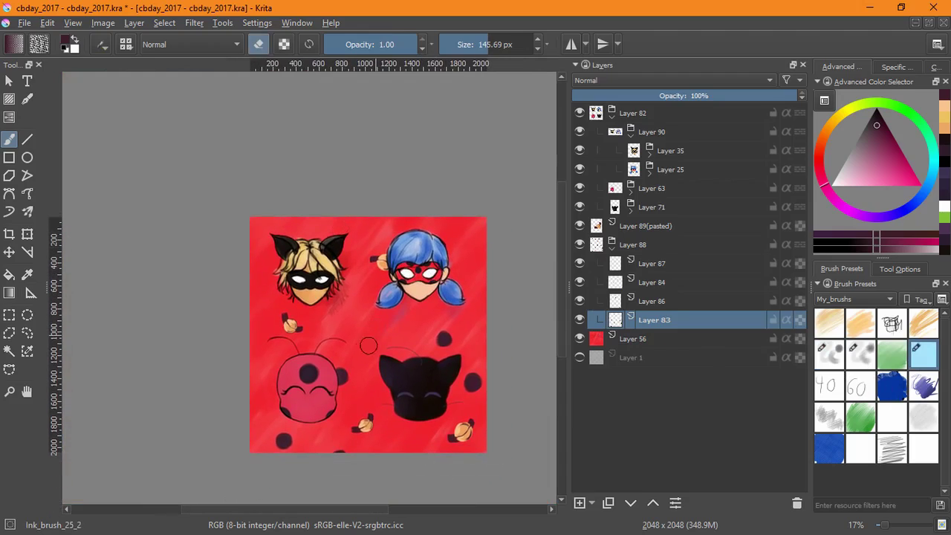
left_click(339, 374)
left_click(283, 440)
left_click(474, 383)
left_click(443, 339)
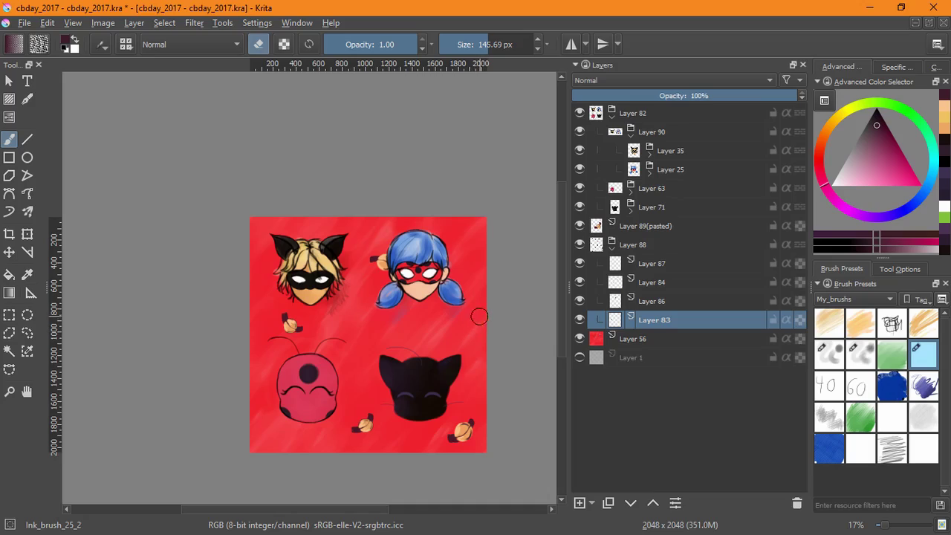
key("w")
key("slash")
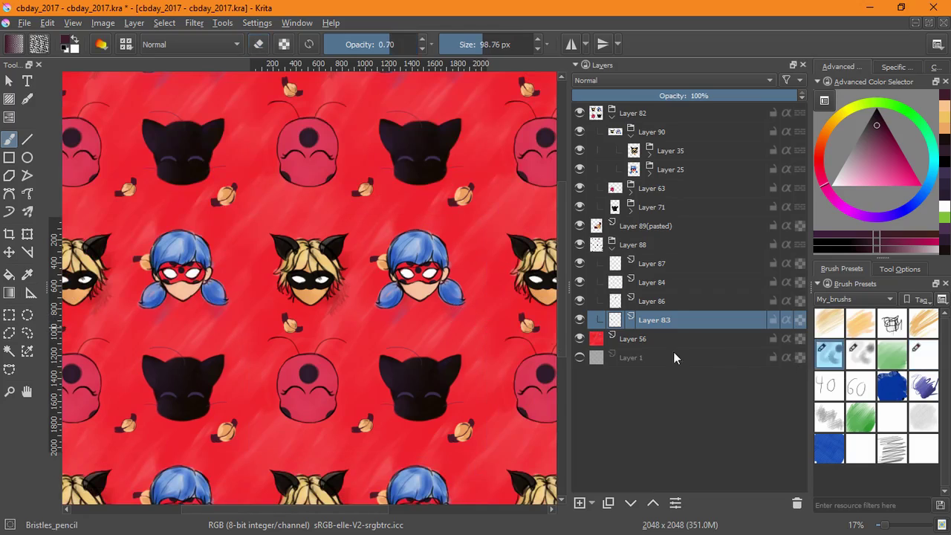
Step: Paint trial spots on Layer 83 beside the boy's chin, above his ear, beside the girl's pigtail, above her hair, and between cat and ladybug
left_click_drag(349, 312, 346, 312)
key("ctrl+z")
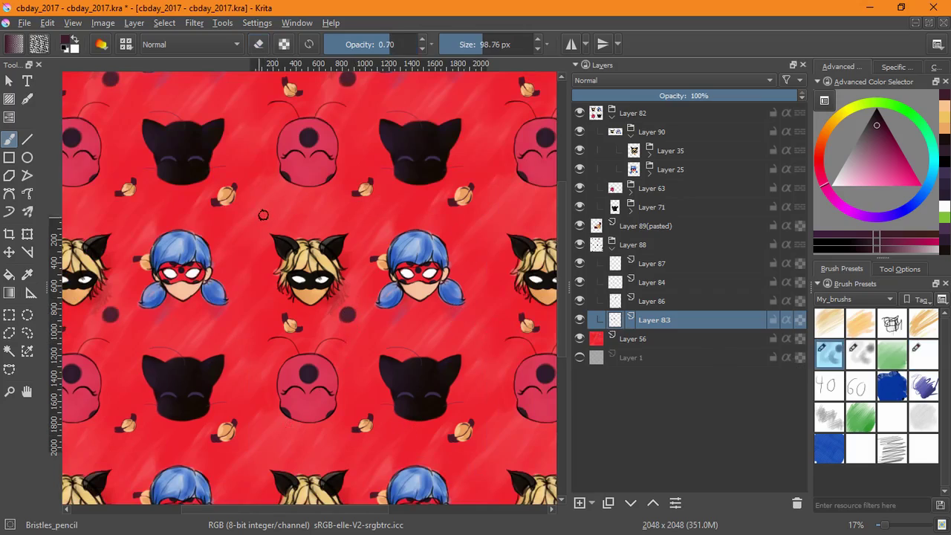
left_click(281, 218)
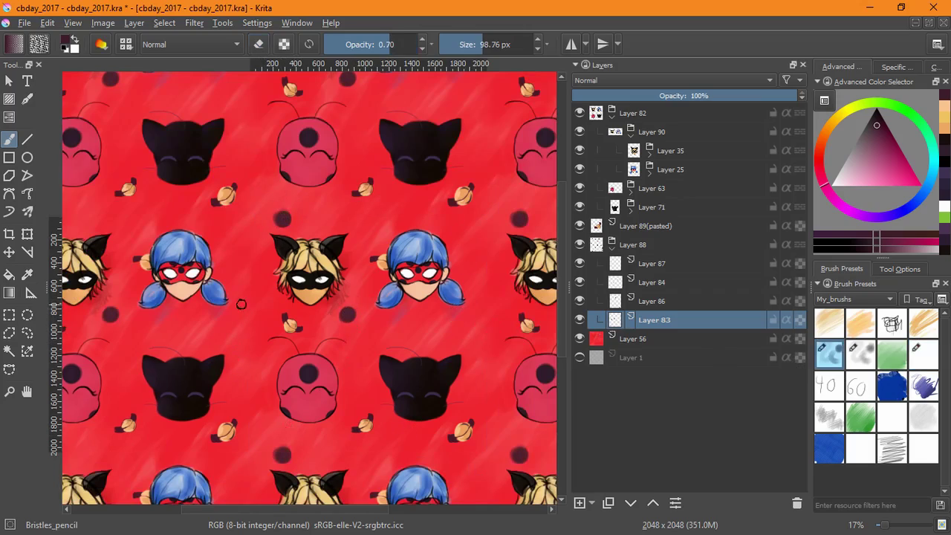
left_click(219, 284)
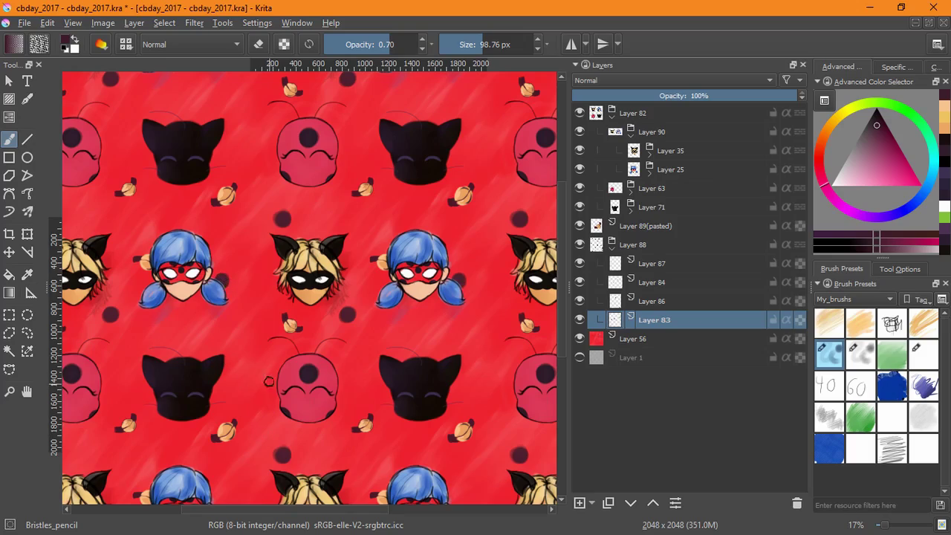
left_click_drag(257, 382, 256, 368)
key("ctrl+z")
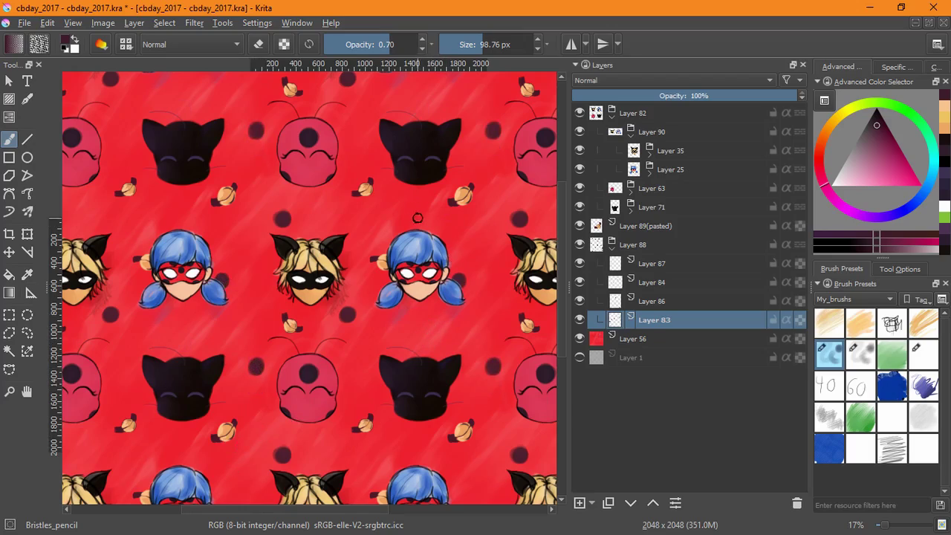
left_click(395, 231)
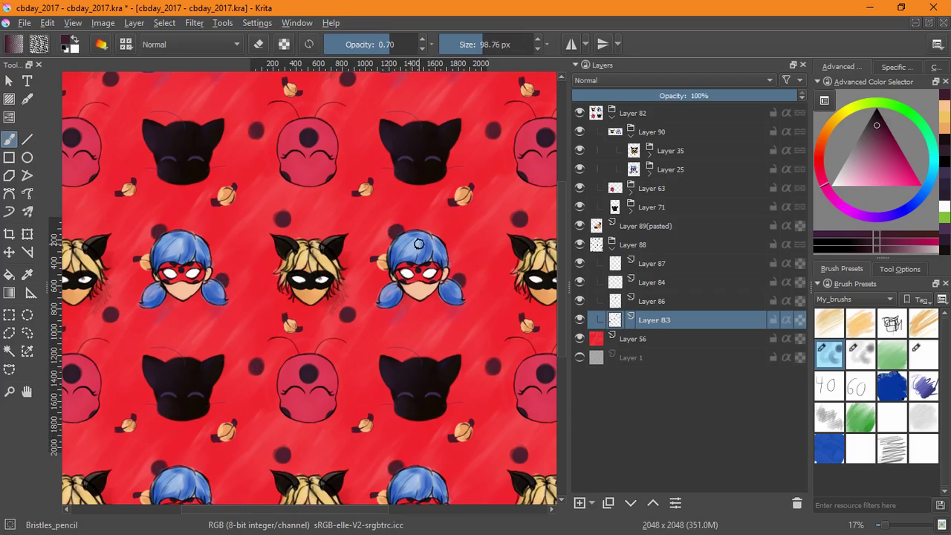
Step: Try spots at different positions above the black cat's head on Layer 83, undoing the misplaced ones and keeping one near its ear
left_click_drag(428, 344, 396, 327)
left_click(408, 327)
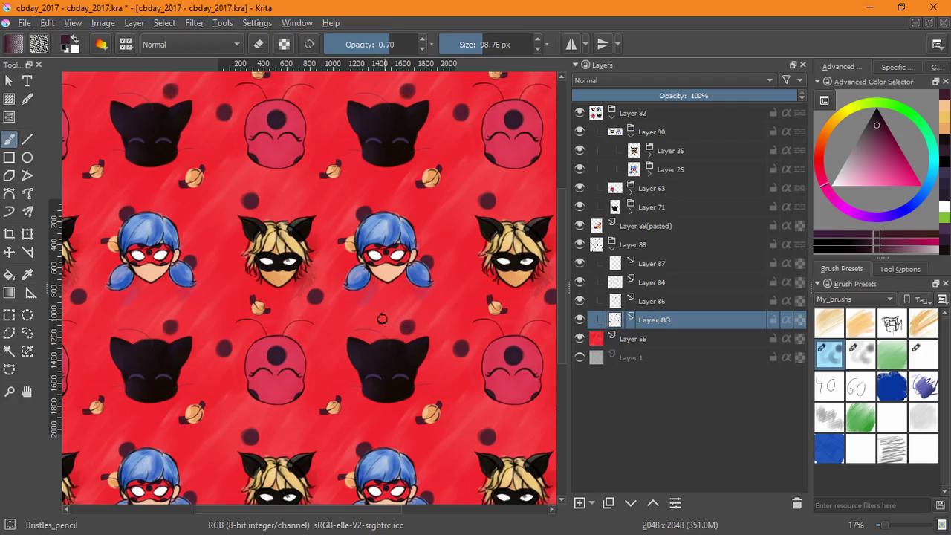
key("ctrl+z")
left_click(368, 327)
key("ctrl+z")
left_click(400, 327)
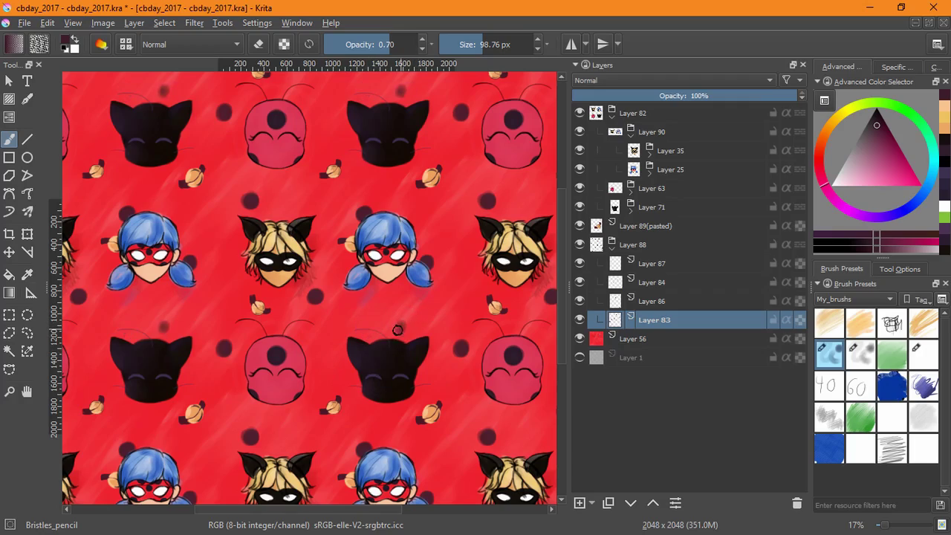
Step: Try an additional spot between the ladybug and the black cat at two positions on Layer 83, undoing both attempts
left_click(310, 362)
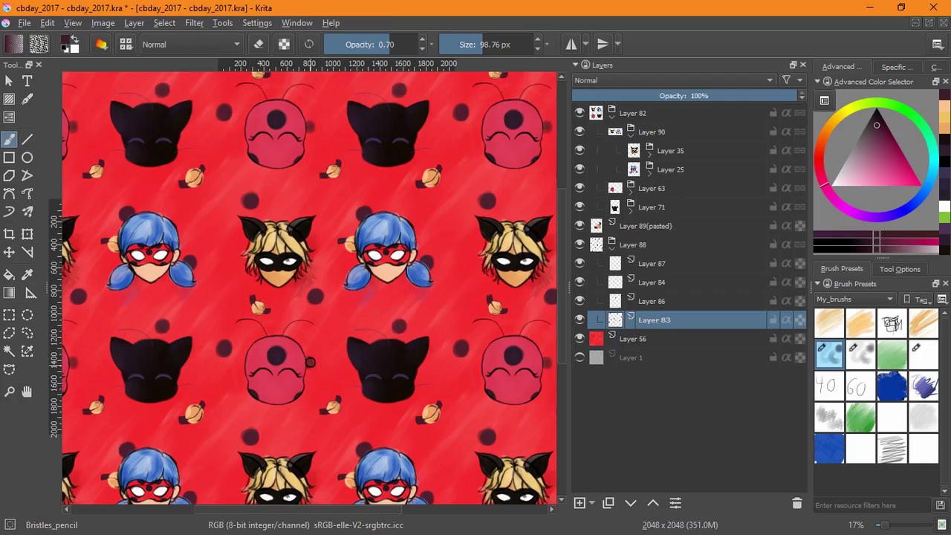
key("ctrl+z")
left_click(326, 366)
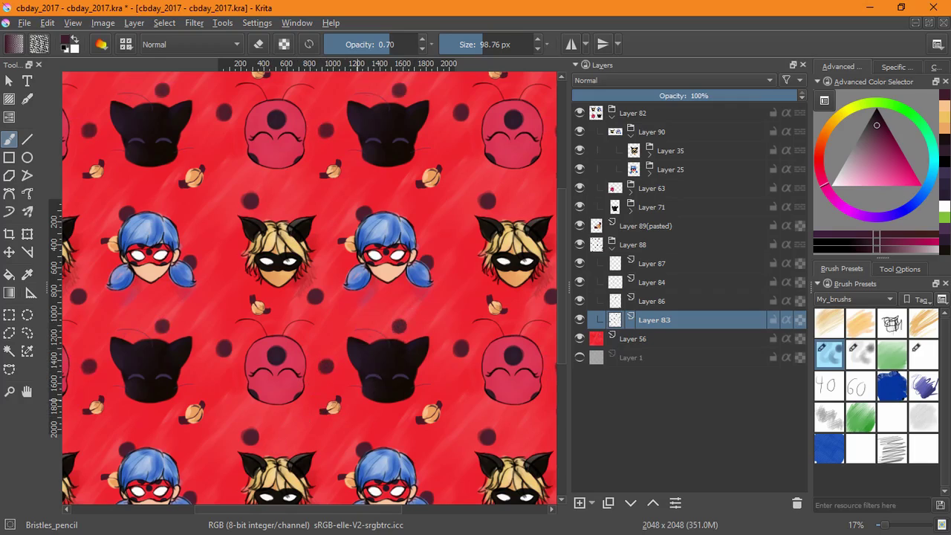
key("ctrl+z")
scroll(338, 417, "down", 2)
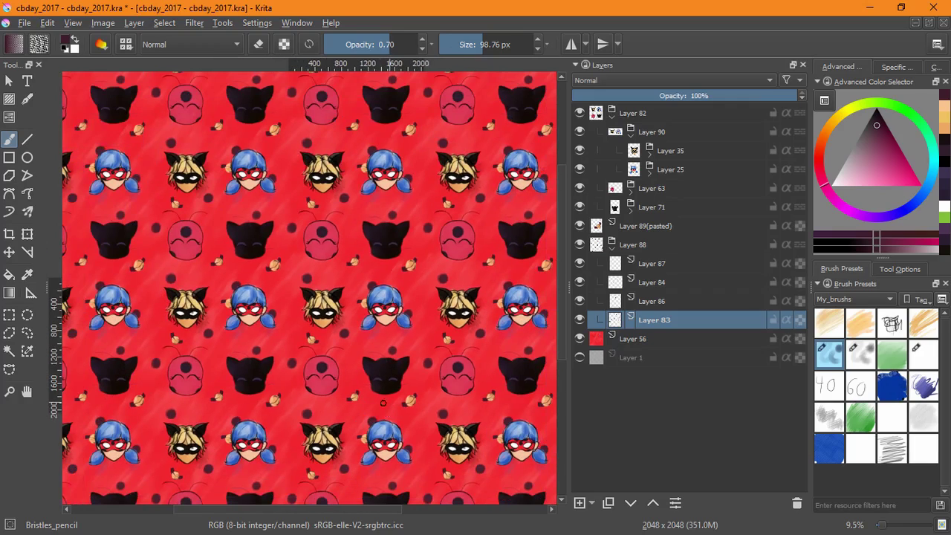
Step: Erase the spot between the black cat and the ladybug with the 145.69 px Ink_brush_25_2, and switch back to the Bristles_pencil
scroll(316, 382, "up", 2)
key("e")
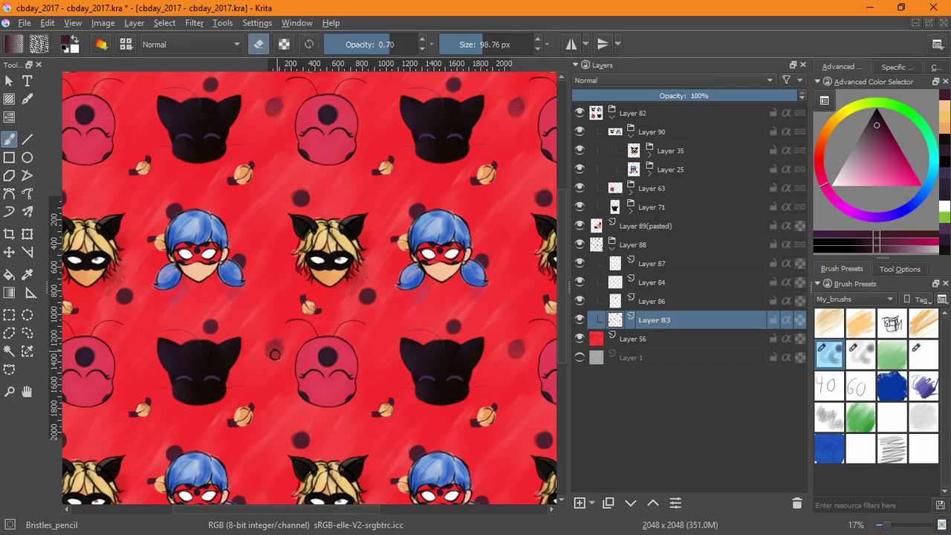
key("slash")
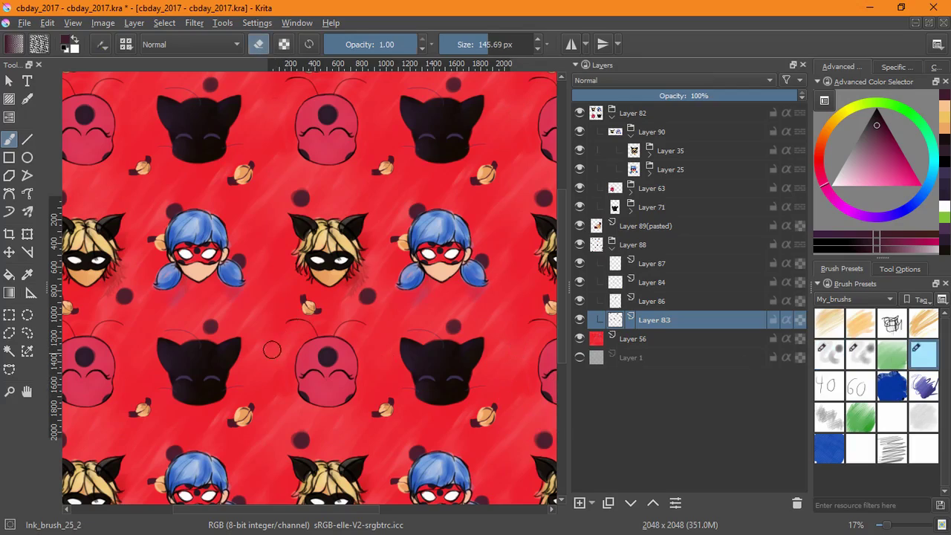
left_click(826, 354)
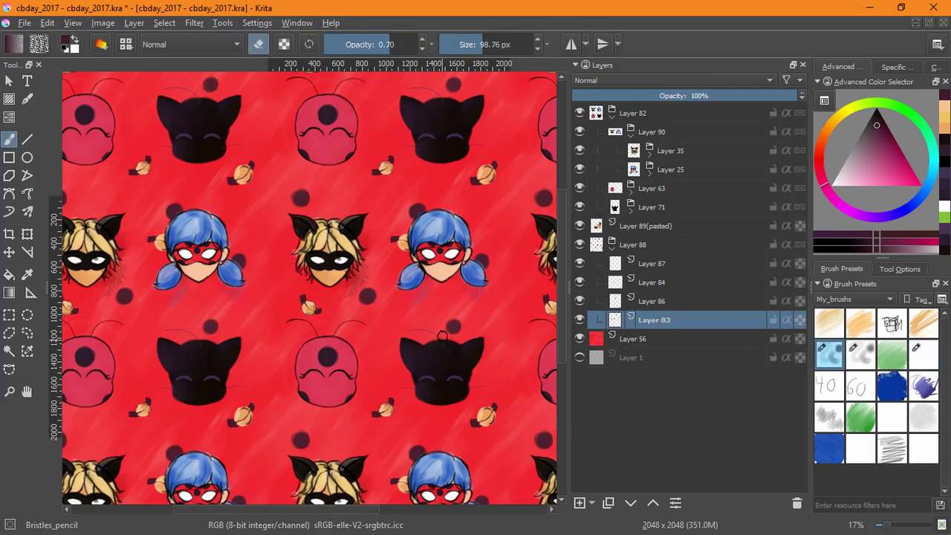
scroll(443, 336, "down", 3)
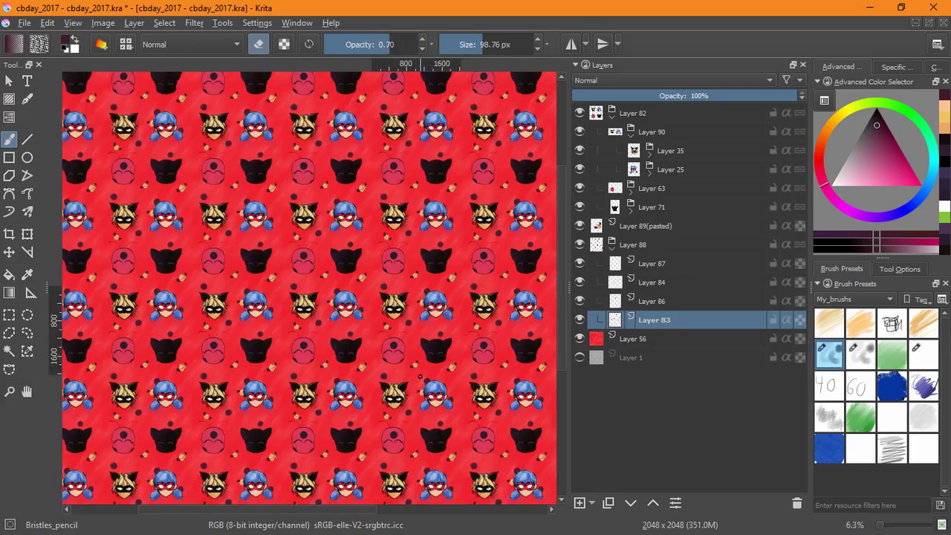
Step: Move the small strapped bell on Layer 89(pasted) up into the gap between the ladybug and the black cat with the Transform tool
scroll(425, 356, "up", 3)
left_click_drag(381, 342, 272, 394)
left_click(651, 226)
left_click(27, 234)
left_click_drag(310, 401, 306, 348)
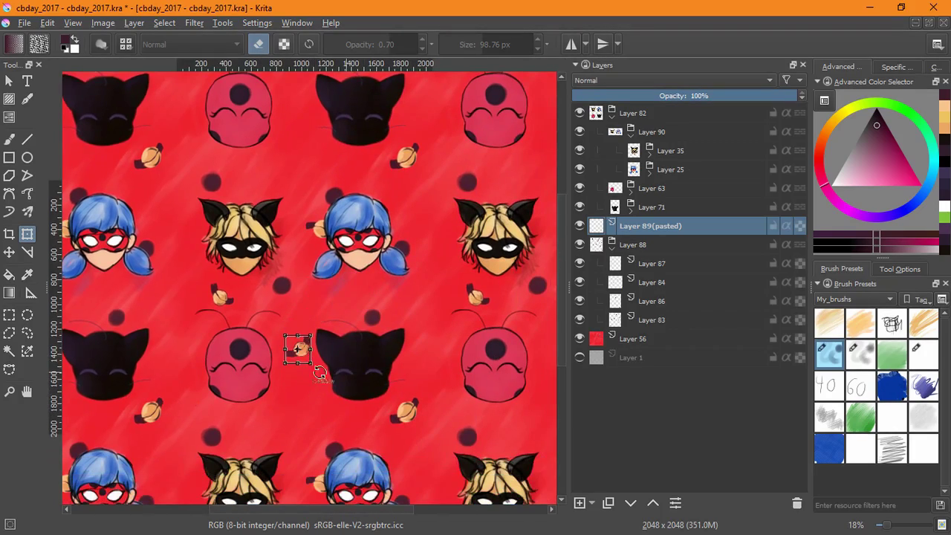
mouse_move(301, 354)
left_mouse_down()
mouse_move(418, 365)
mouse_move(292, 380)
mouse_move(297, 366)
left_mouse_up()
key("Return")
Step: Hide Layer 89(pasted) and Layers 87, 84, 86 and 83 to examine the bare pattern, and show them all again
left_click_drag(444, 301, 468, 316)
left_click(578, 226)
left_click(579, 263)
left_click(579, 281)
left_click(579, 282)
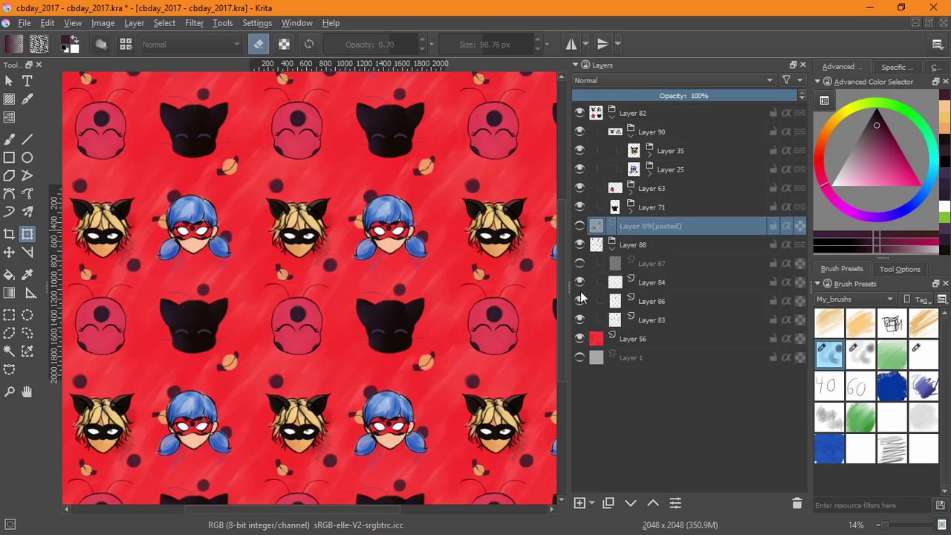
left_click(579, 283)
left_click(579, 301)
left_click(579, 319)
scroll(414, 304, "down", 4)
scroll(448, 318, "up", 4)
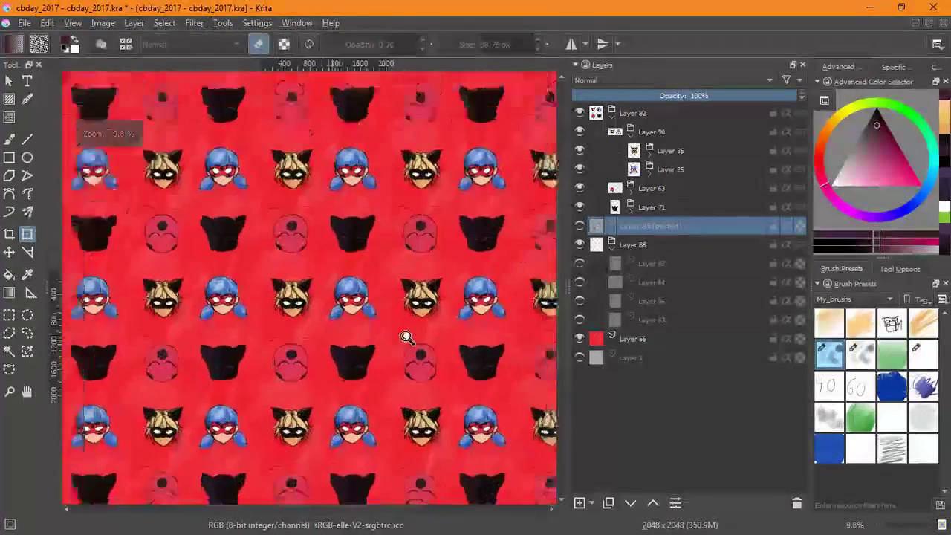
left_click(580, 225)
left_click_drag(579, 263, 580, 301)
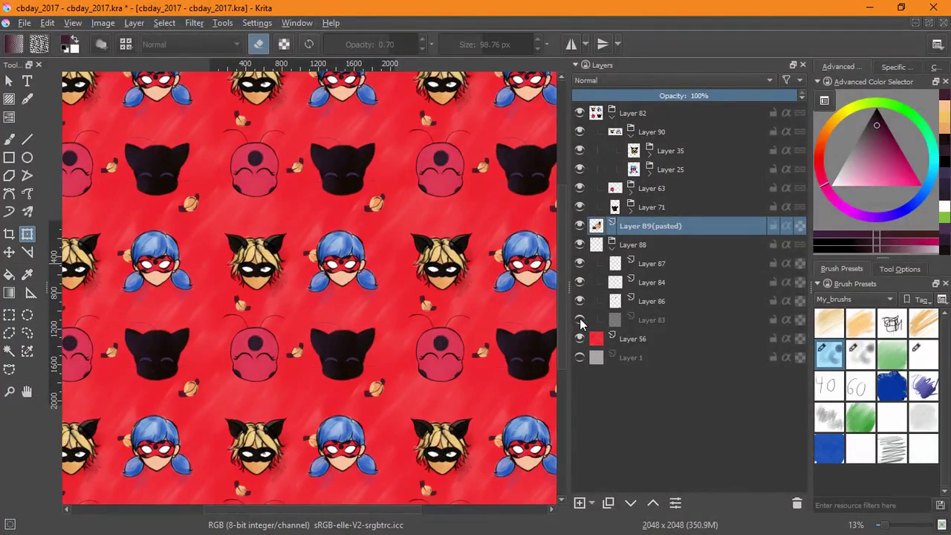
left_click(580, 320)
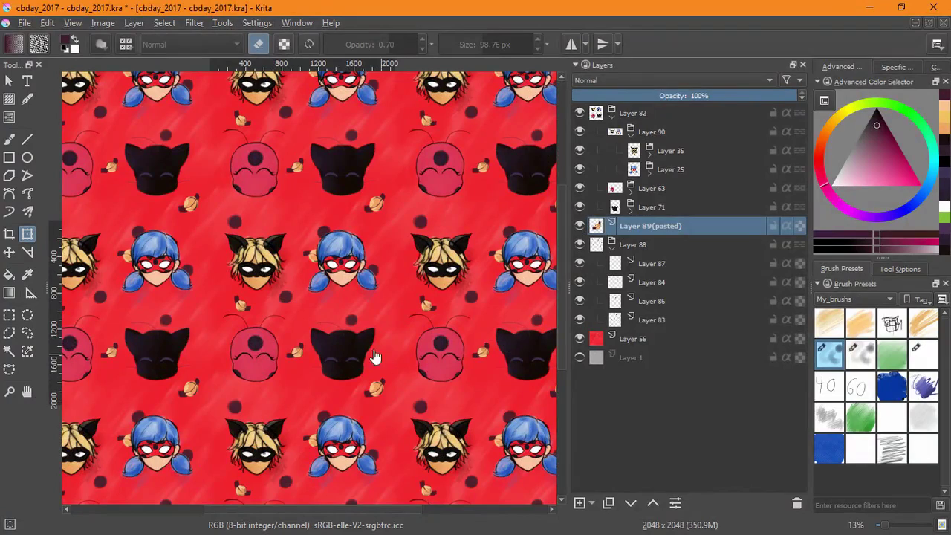
Step: Erase all spots on Layer 83 with the 145.69 px Ink_brush_25_2 eraser
left_click(633, 318)
left_click(924, 355)
key("b")
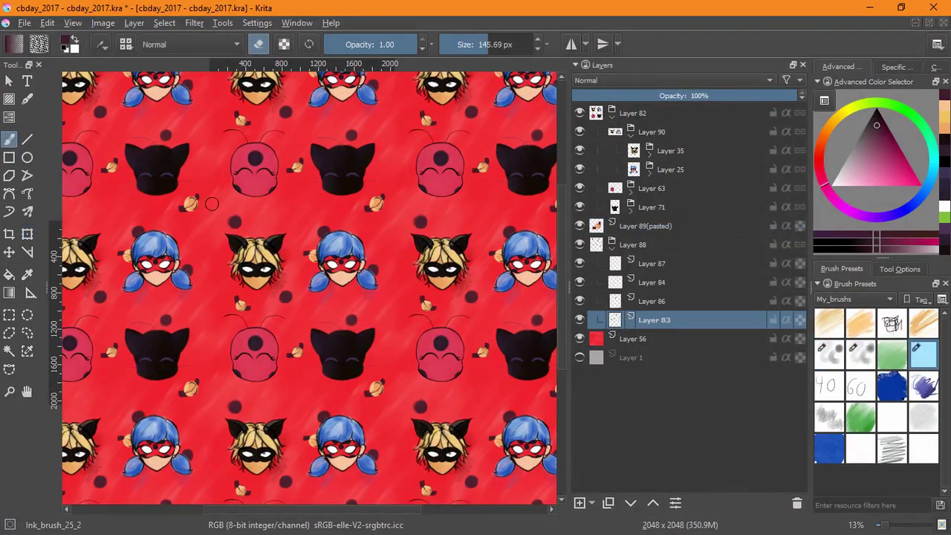
left_click(375, 269)
left_click(323, 229)
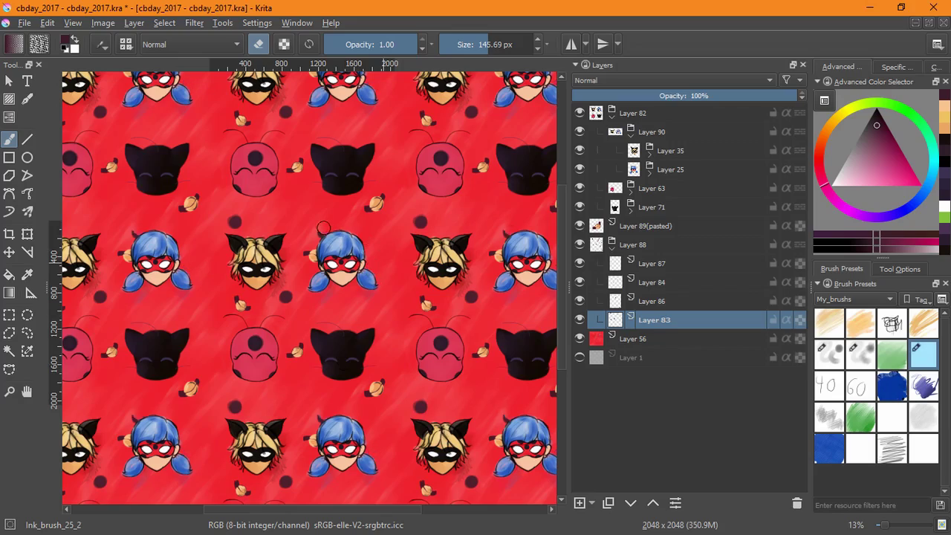
left_click(287, 295)
left_click(235, 221)
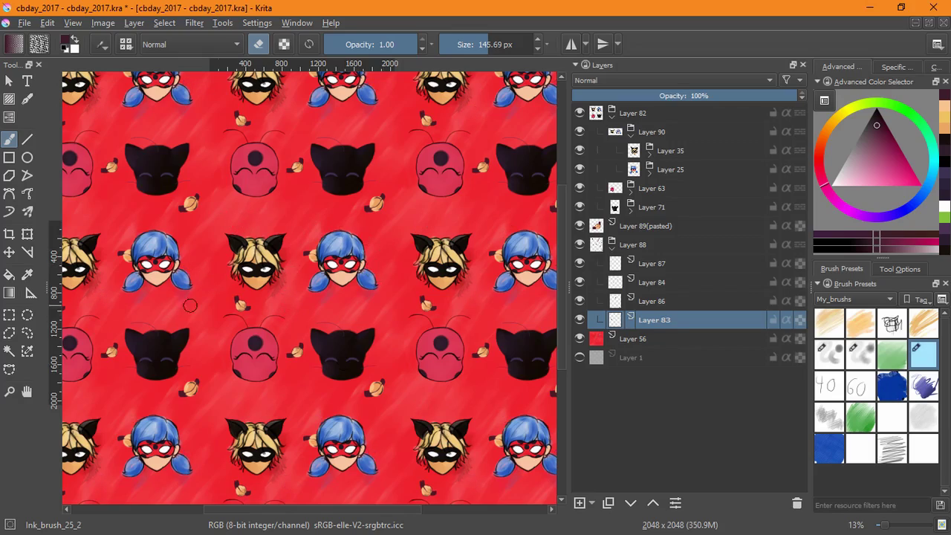
Step: Switch back to painting with the 98.76 px Bristles_pencil, try a spot above the gap between the boy and the girl, and undo it
left_click(832, 357)
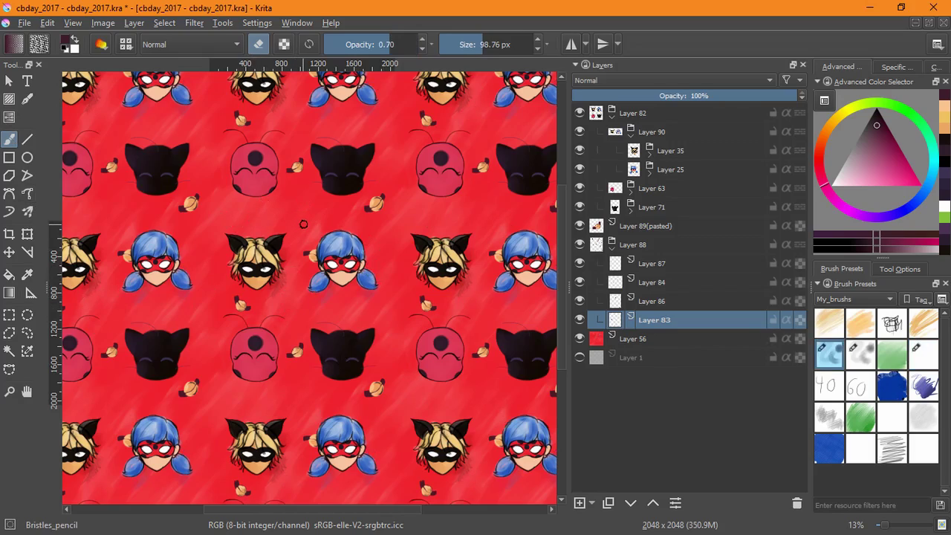
key("e")
left_click(298, 224)
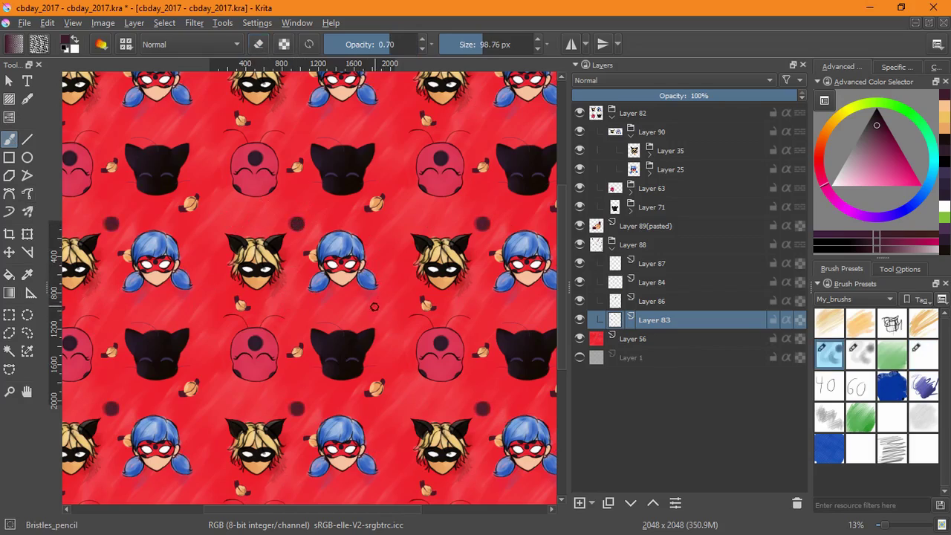
key("ctrl+z")
Step: Sample the dark color of the spot on the girl's mask, try it in a spot beside the boy's ear, and undo the spot
left_click_drag(345, 286, 435, 142)
left_click(317, 131, "ctrl")
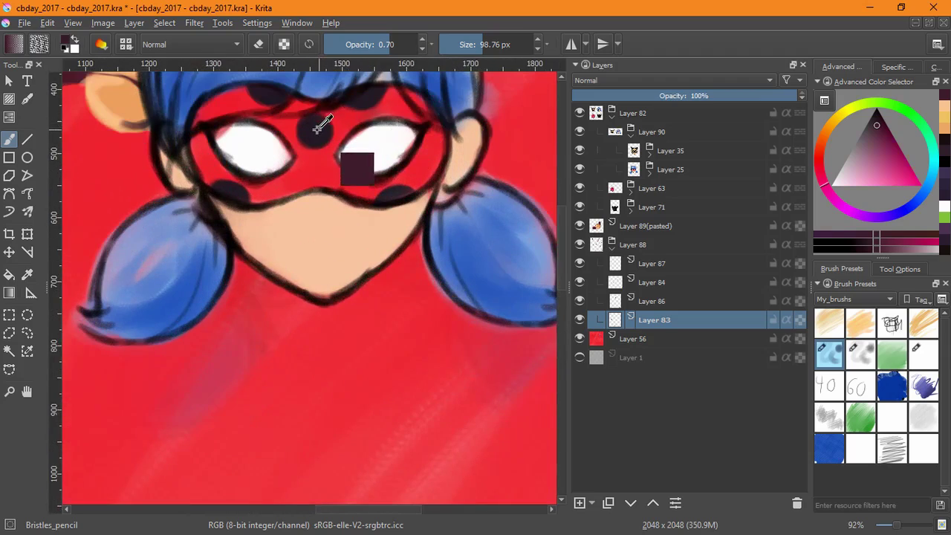
mouse_move(315, 205)
left_mouse_down()
mouse_move(314, 284)
mouse_move(293, 343)
mouse_move(336, 337)
left_mouse_up()
left_click_drag(289, 217, 295, 217)
key("ctrl+z")
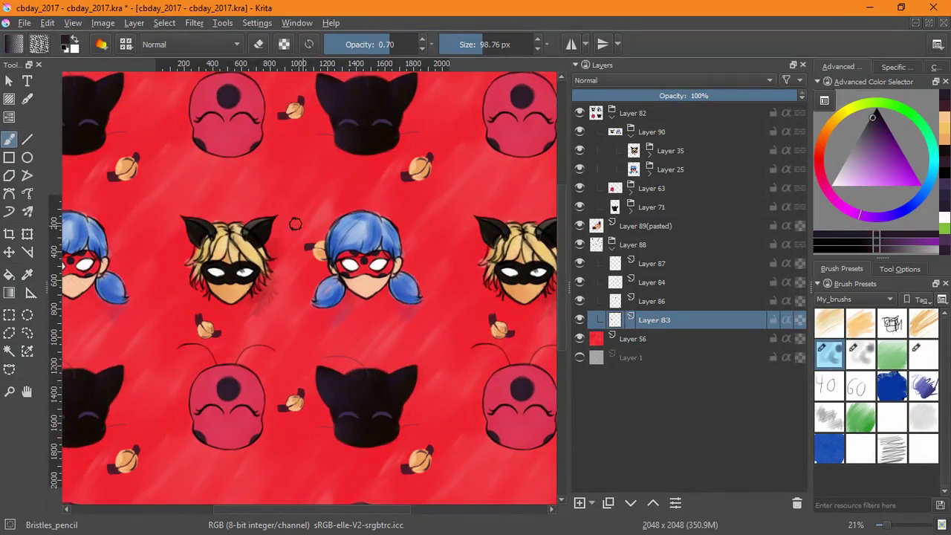
Step: Try spots in the new dark color in the gap below the boy and the girl, undoing each attempt
left_click(294, 332)
key("ctrl+z")
left_click(359, 326)
left_click_drag(304, 336, 338, 360)
key("ctrl+z")
Step: Try dark spots by the boy's ear, below the girl's pigtail and around the ladybug, and undo them all
left_click(311, 234)
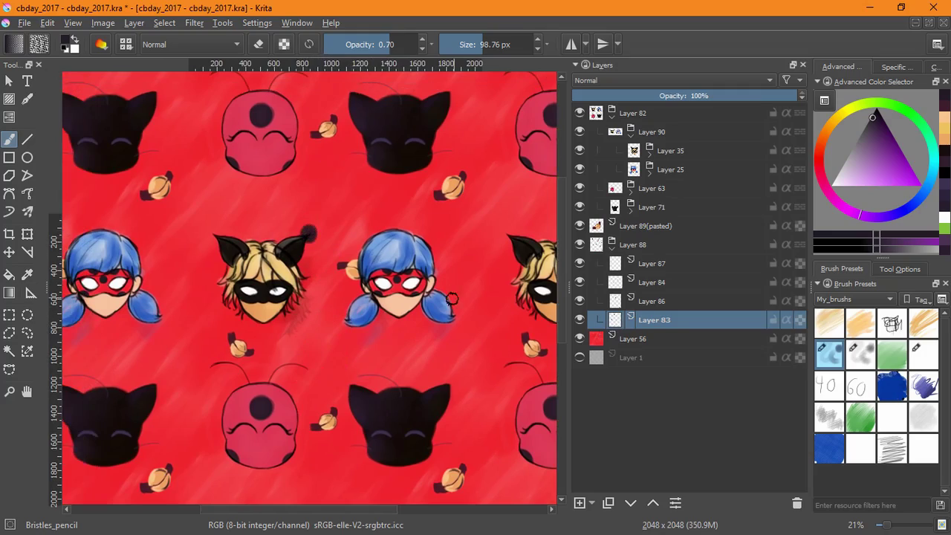
left_click(452, 320)
left_click(348, 387)
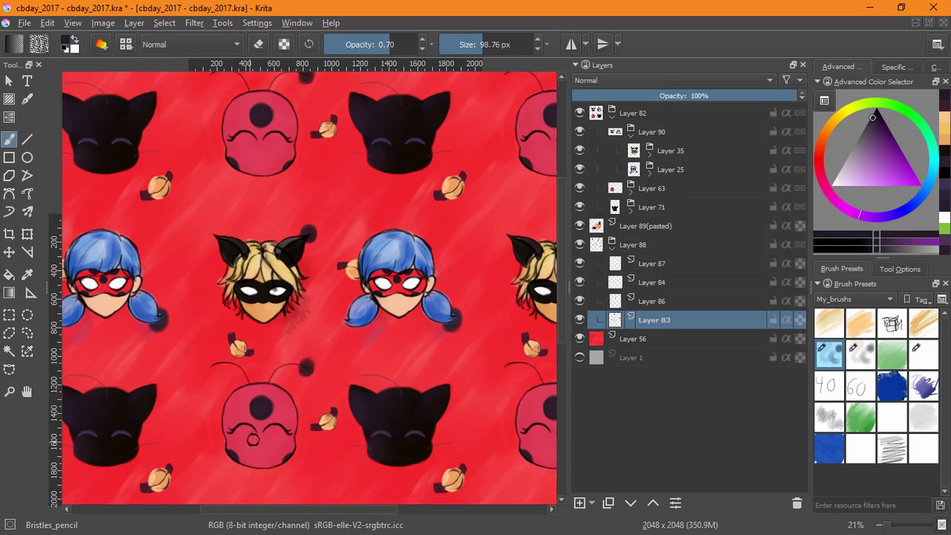
left_click(298, 400)
left_click(227, 476)
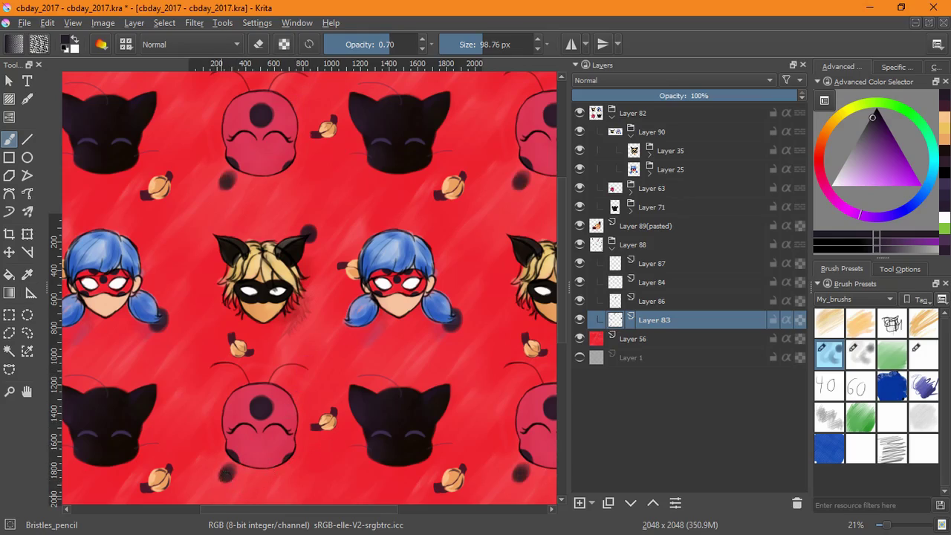
key("ctrl+z")
key("ctrl+z")
key("ctrl+z")
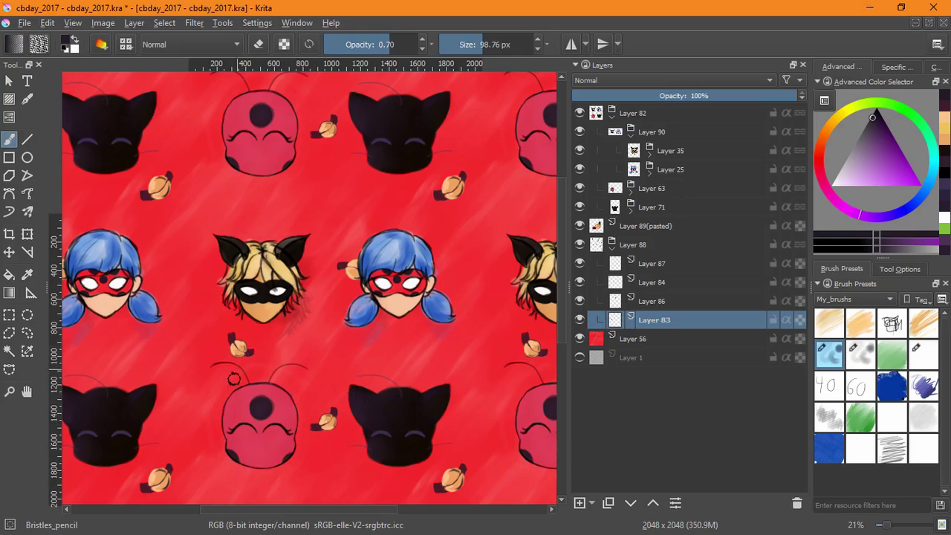
Step: Hide the Layer 88 spots group and the Layer 89(pasted) bells, and select the red background Layer 56
left_click(580, 245)
left_click(579, 225)
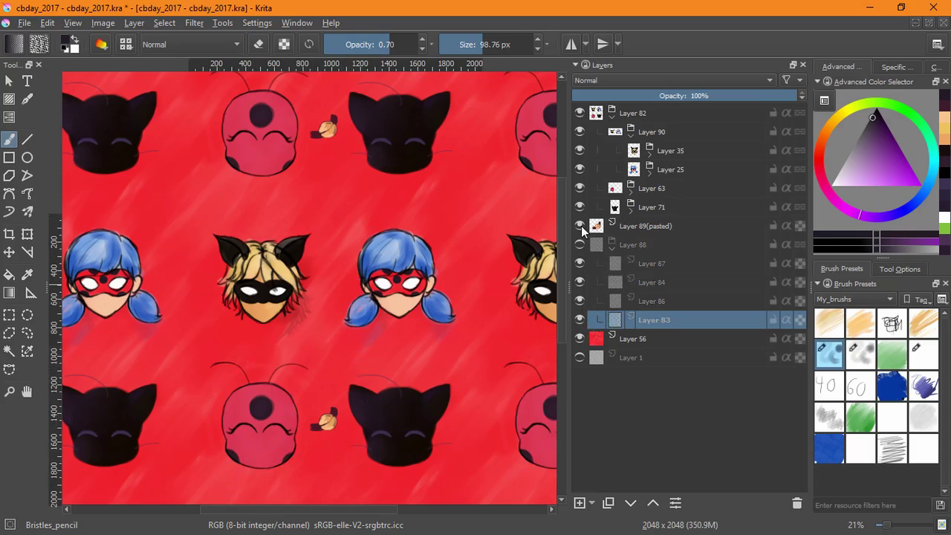
left_click(636, 338)
Step: Try a Motion Blur with an angle of 50° and a length of 10 on Layer 56, and cancel it
left_click(189, 23)
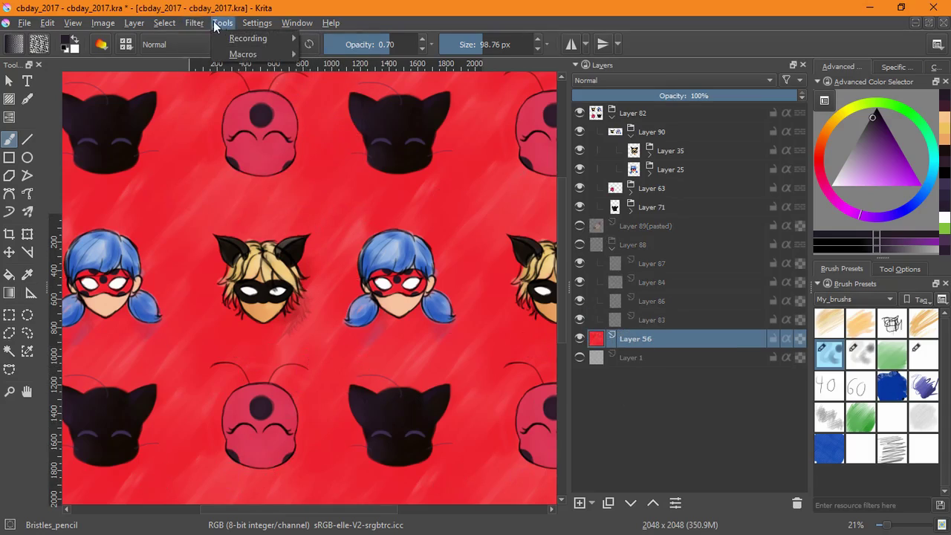
mouse_move(296, 89)
left_click(404, 135)
left_click_drag(373, 180, 660, 140)
left_click_drag(614, 219, 593, 249)
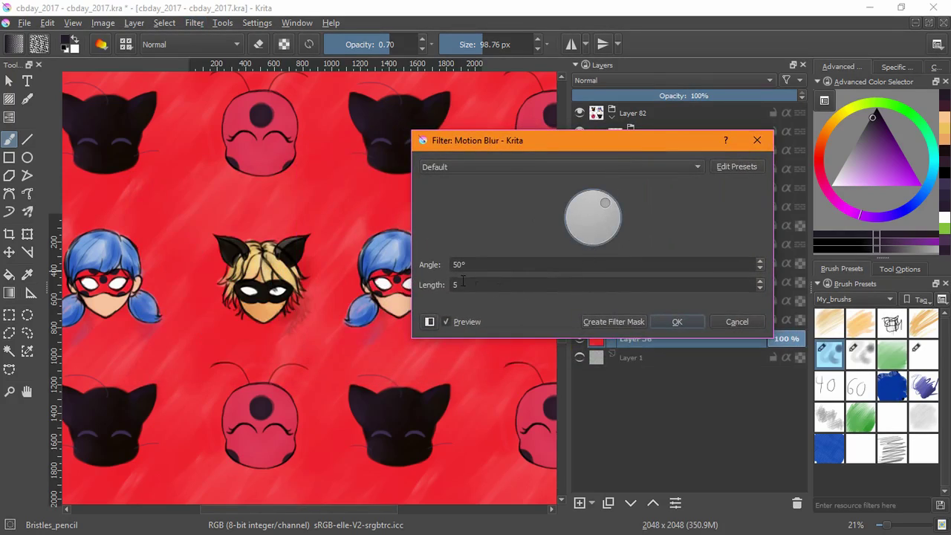
left_click(760, 281)
left_click(760, 281)
left_click(760, 281)
left_click(760, 281)
left_click(760, 281)
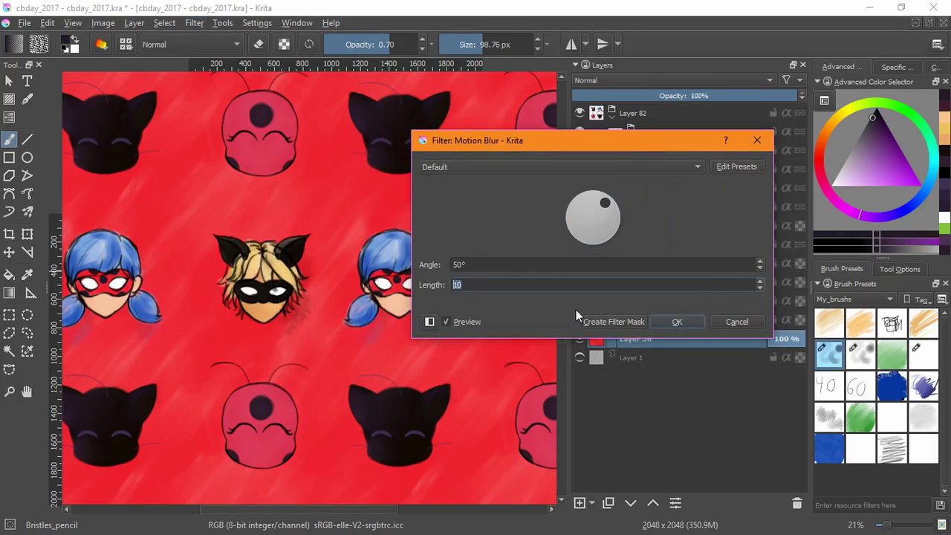
left_click(732, 322)
Step: Try the Noise filter with level 50 and opacity 99 on the red background Layer 56
left_click(200, 22)
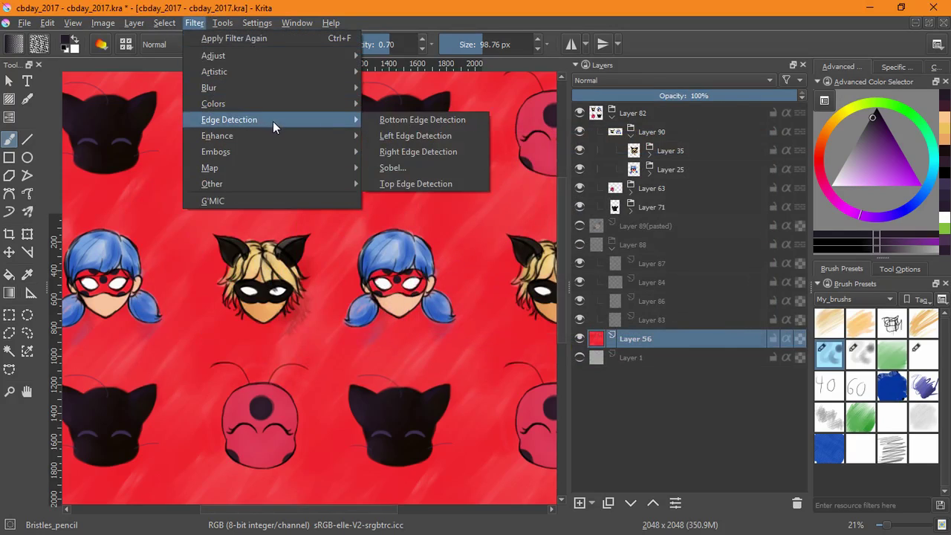
mouse_move(310, 188)
left_click(392, 214)
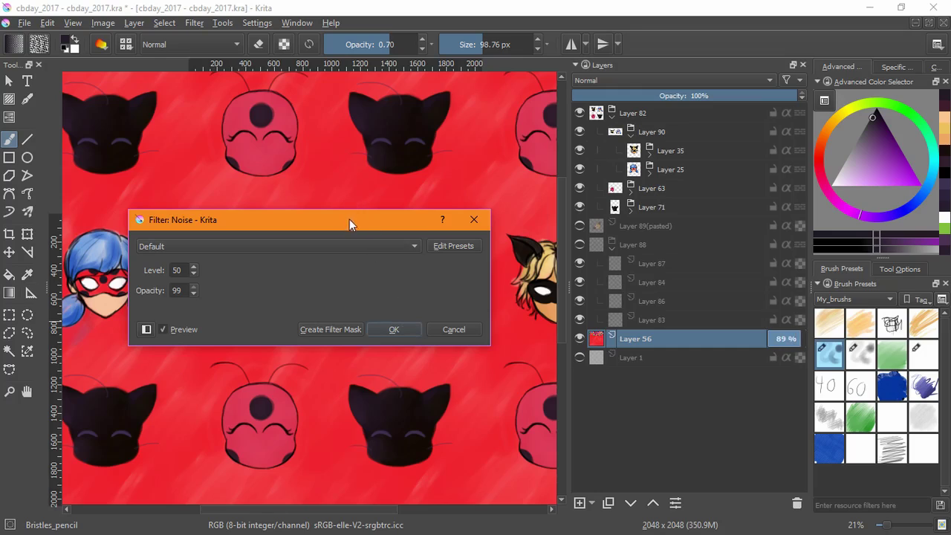
left_click_drag(349, 219, 595, 192)
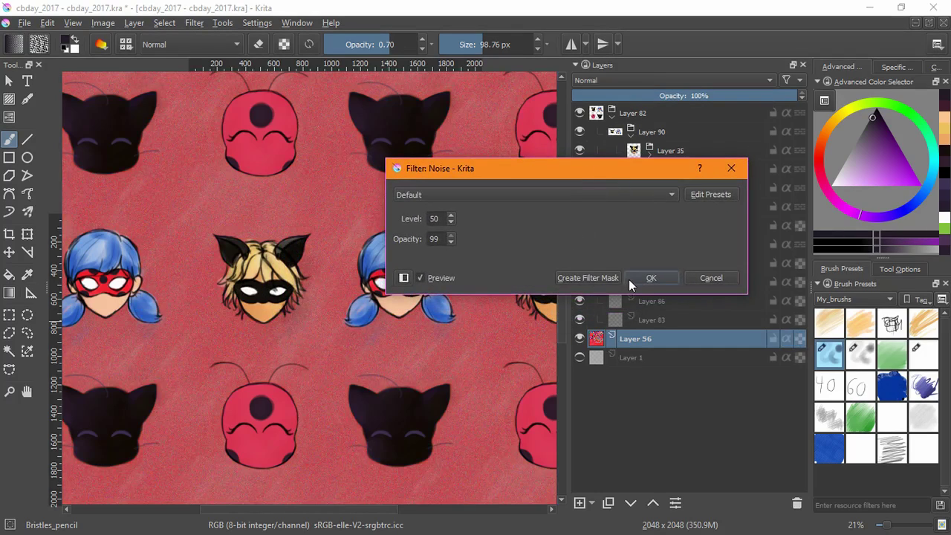
left_click(646, 278)
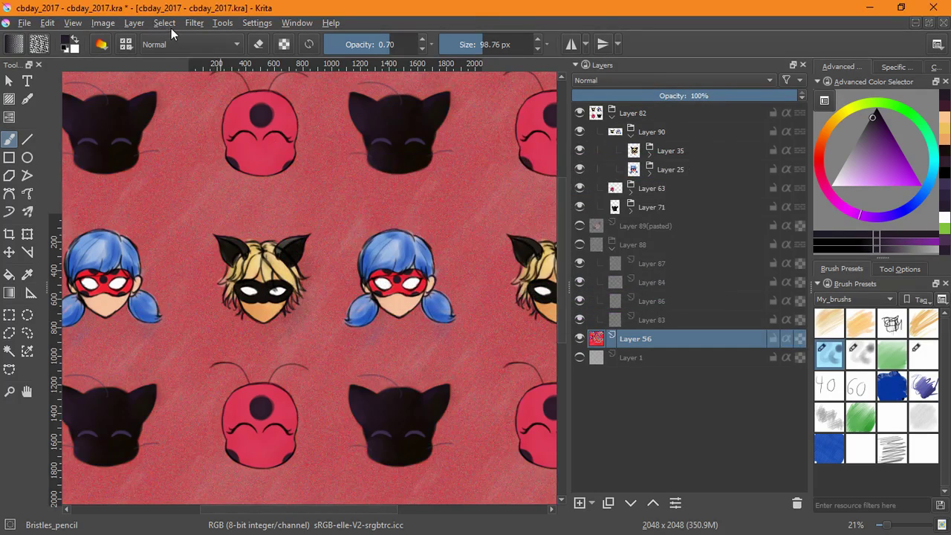
Step: Try a Motion Blur with an angle of 48° and a length of 10 on the noisy Layer 56
left_click(195, 22)
mouse_move(344, 89)
left_click(429, 135)
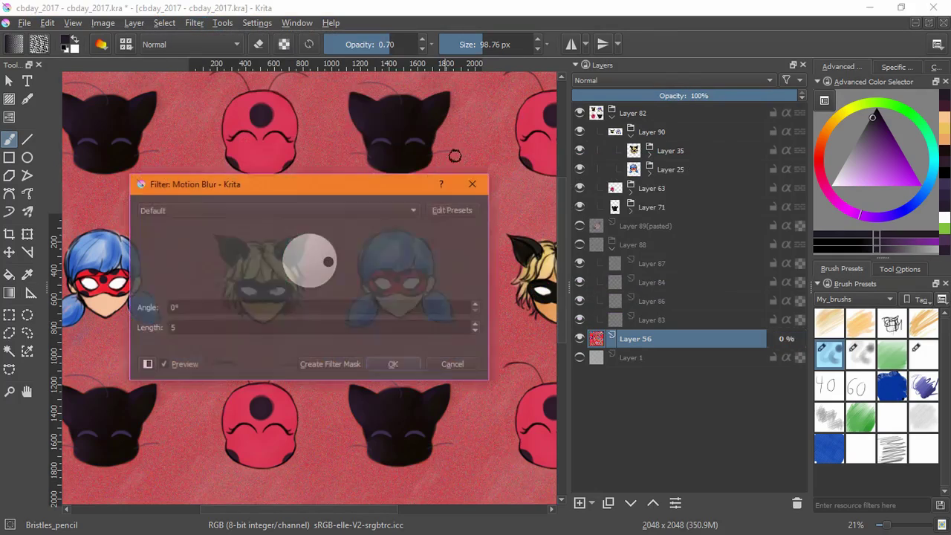
left_click_drag(373, 186, 600, 200)
left_click_drag(555, 283, 557, 264)
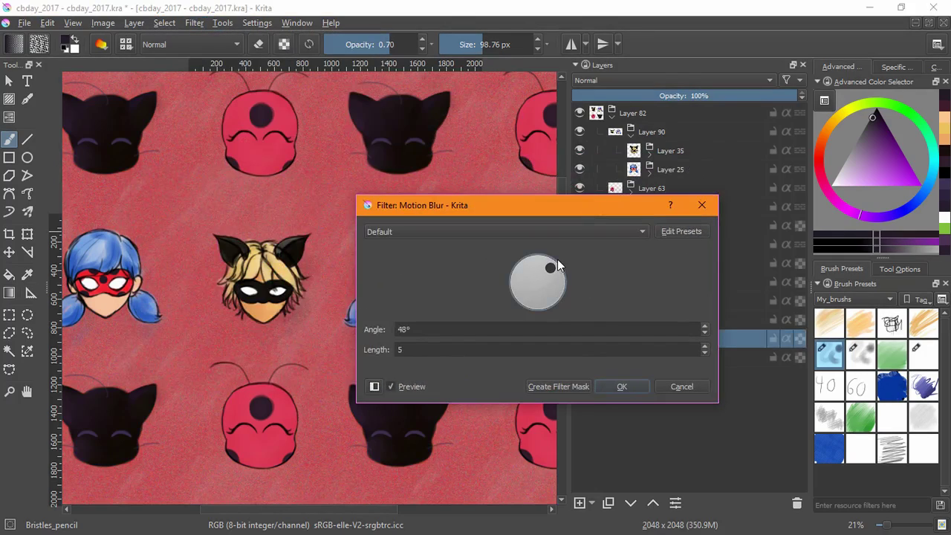
double_click(420, 349)
type("10")
key("Return")
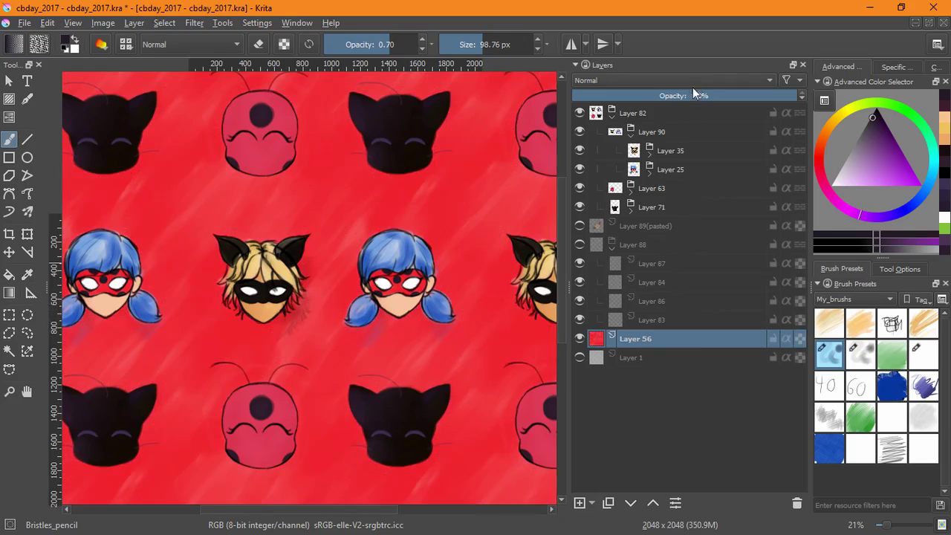
Step: Show the white Layer 1 and lower the opacity of Layer 56 to 86%
left_click(680, 100)
left_click_drag(680, 99, 800, 96)
left_click(580, 356)
left_click_drag(709, 96, 760, 97)
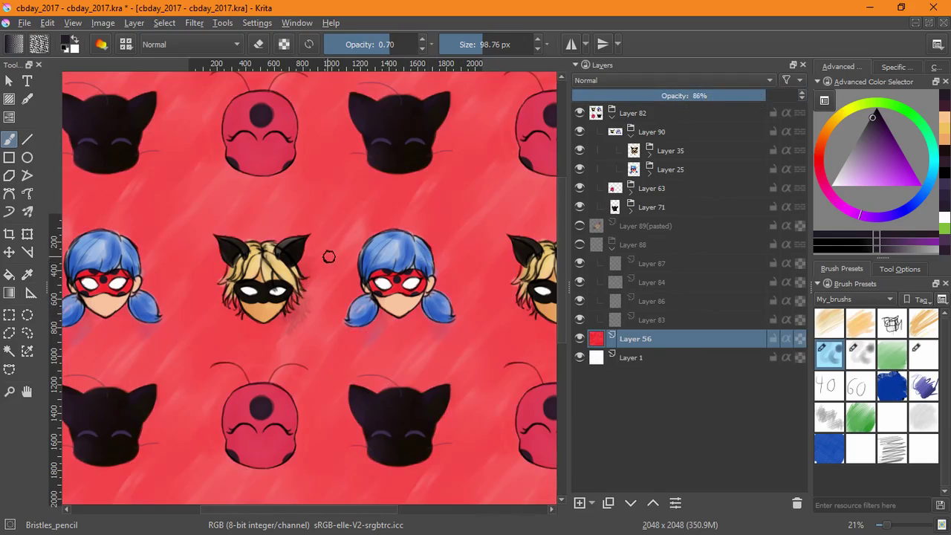
Step: Add a paint layer above Layer 56 and try long dark lines between the boy and the girl, undoing each one
left_click(580, 503)
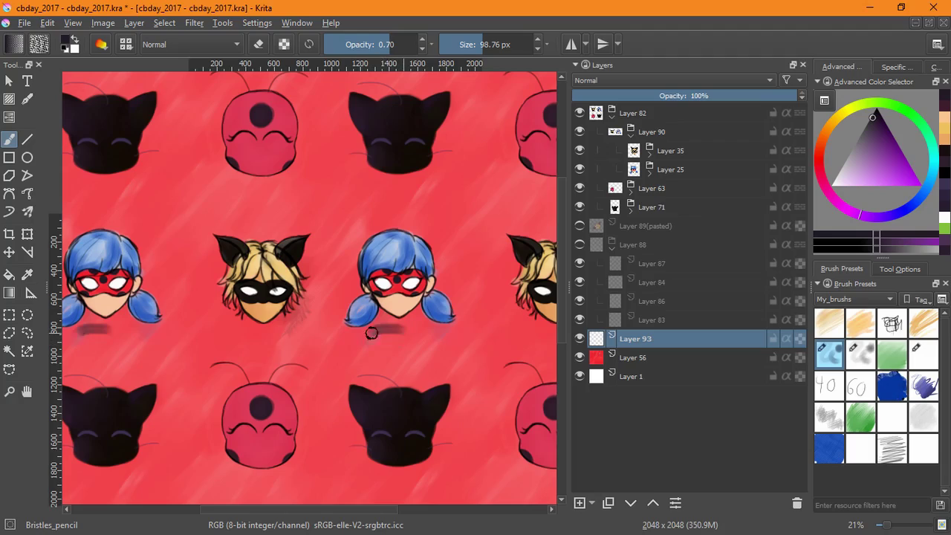
left_click_drag(342, 281, 257, 364)
key("ctrl+z")
mouse_move(336, 271)
left_mouse_down()
mouse_move(202, 357)
mouse_move(182, 416)
left_mouse_up()
key("ctrl+z")
left_click_drag(338, 238, 276, 374)
key("ctrl+z")
mouse_move(340, 254)
left_mouse_down()
mouse_move(332, 292)
mouse_move(305, 328)
mouse_move(319, 410)
left_mouse_up()
key("ctrl+z")
key("ctrl+z")
mouse_move(340, 241)
left_mouse_down()
mouse_move(301, 434)
mouse_move(312, 297)
mouse_move(294, 469)
left_mouse_up()
key("ctrl+z")
left_click_drag(340, 165, 321, 416)
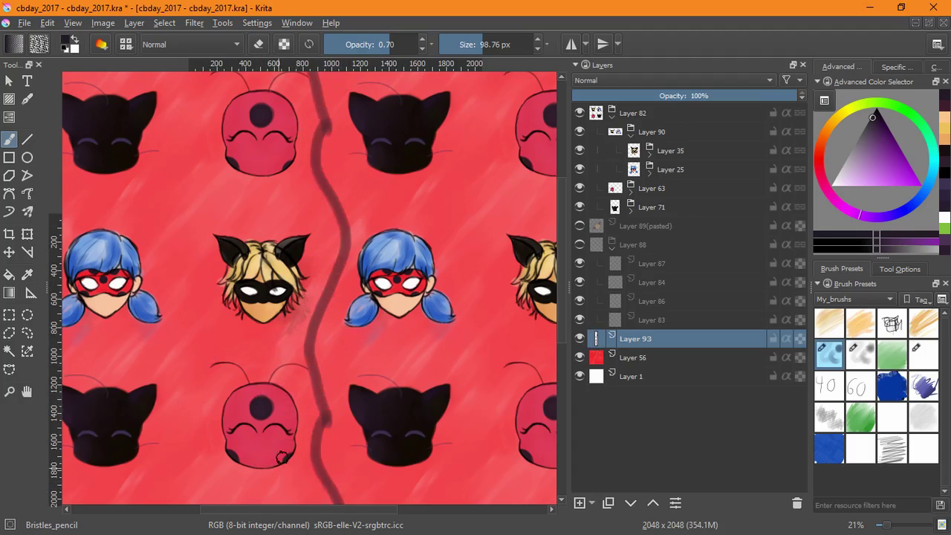
key("ctrl+z")
Step: Try short dark curved strokes in the gaps around the heads, undo them all, and delete the new layer
mouse_move(308, 364)
left_mouse_down()
mouse_move(328, 416)
mouse_move(306, 462)
left_mouse_up()
mouse_move(349, 223)
left_mouse_down()
mouse_move(327, 298)
mouse_move(331, 327)
left_mouse_up()
left_click_drag(341, 363, 461, 356)
mouse_move(295, 360)
left_mouse_down()
mouse_move(219, 343)
mouse_move(305, 330)
left_mouse_up()
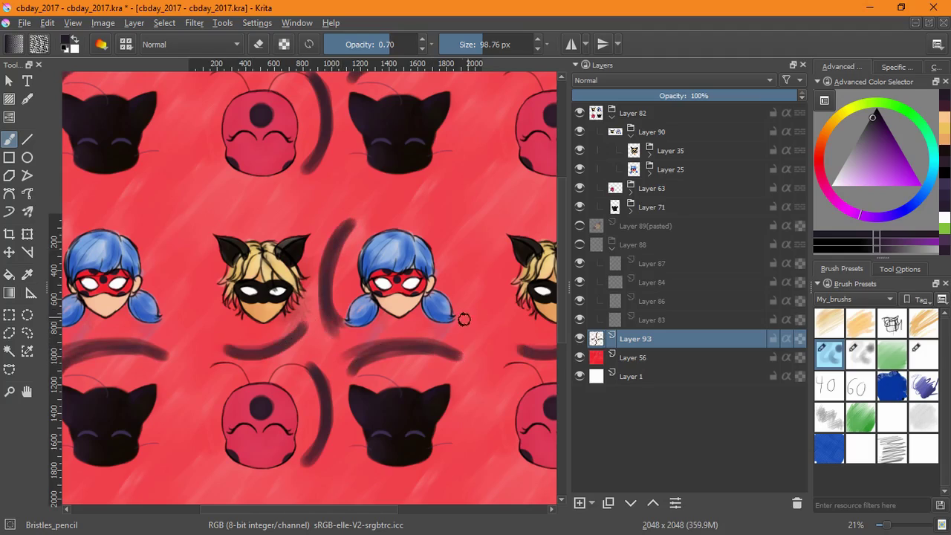
key("ctrl+z")
key("ctrl+z")
key("ctrl+z")
key("ctrl+z")
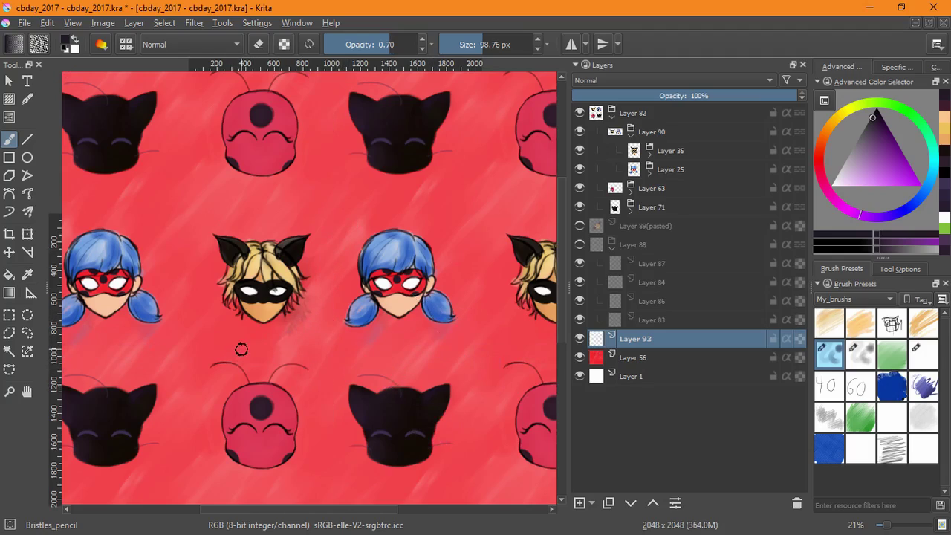
left_click_drag(325, 346, 345, 346)
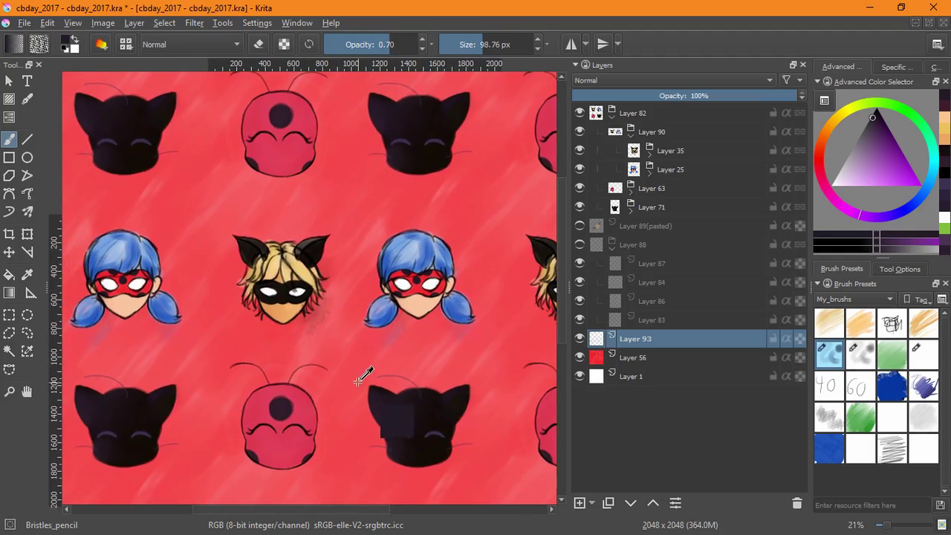
key("shift+Delete")
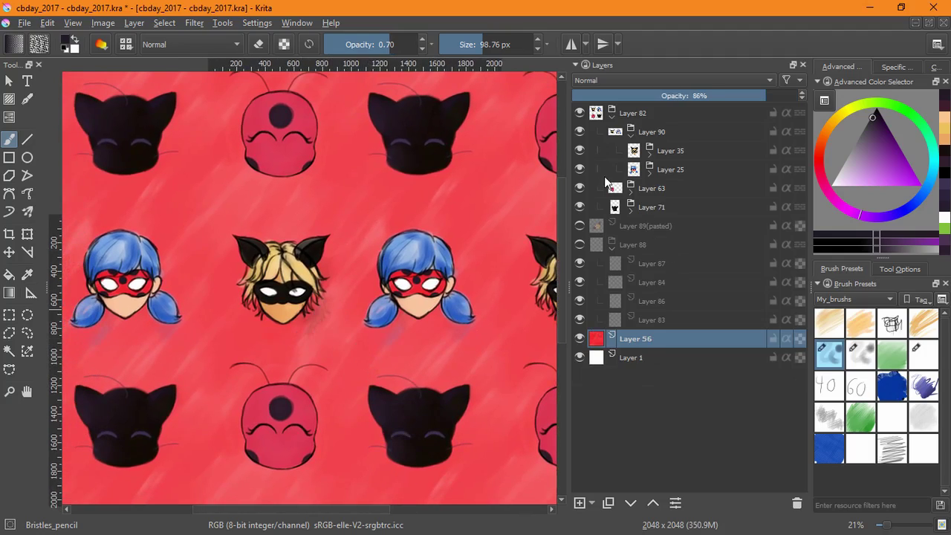
Step: Paint over the dark smudge beside the boy's face on Layer 56 with sampled background reds, and enlarge the brush to 265.54 px
left_click(579, 150)
left_click(580, 150)
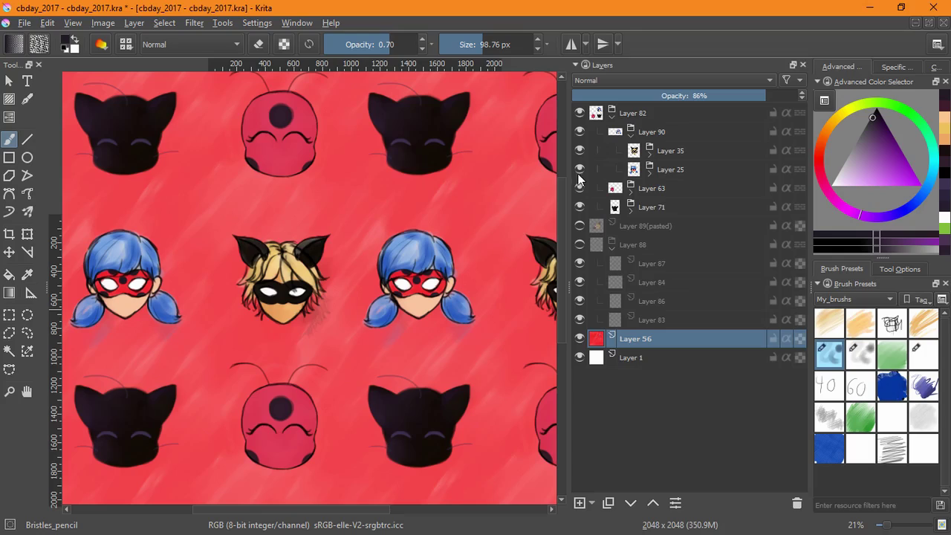
left_click(580, 338)
left_click(580, 338)
left_click(316, 364, "ctrl")
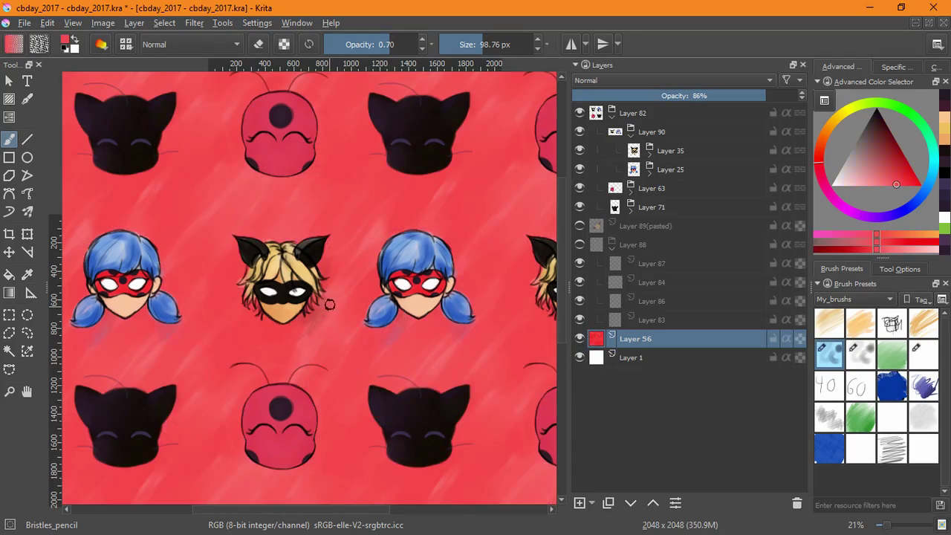
left_click_drag(329, 304, 307, 332)
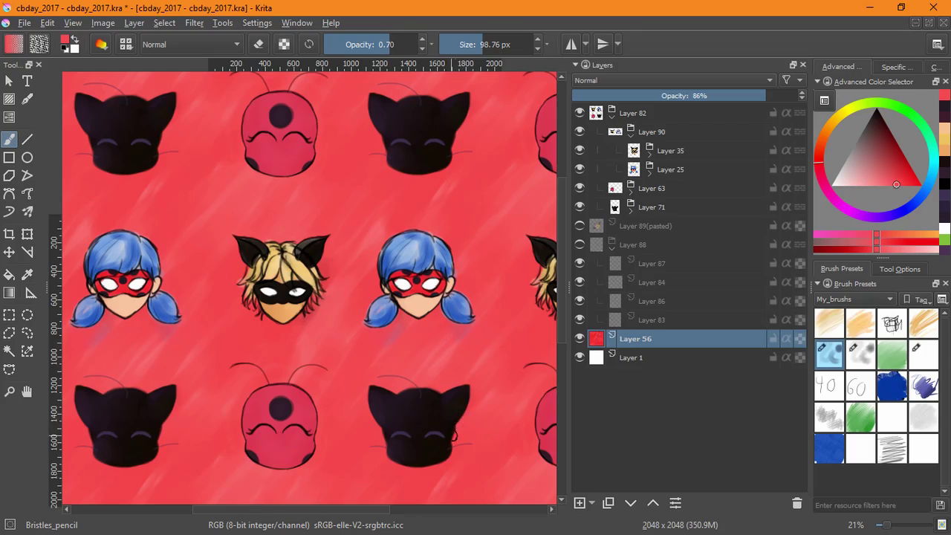
left_click(303, 374, "ctrl")
left_click_drag(314, 348, 369, 337)
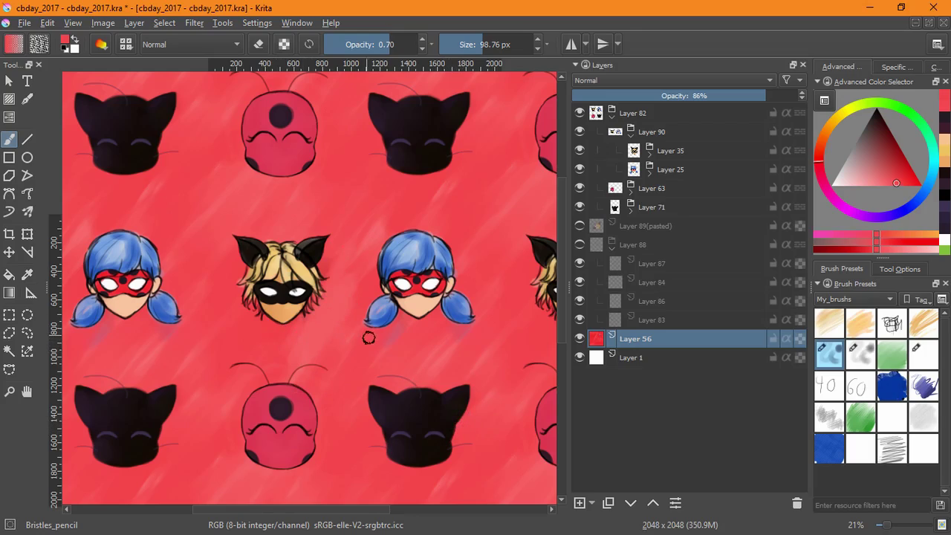
left_click_drag(329, 264, 339, 265)
key("bracketright")
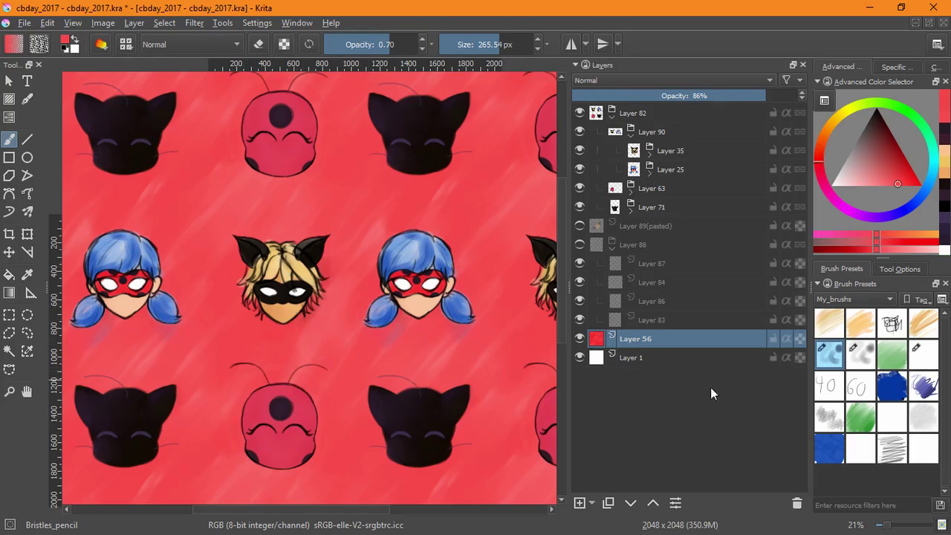
Step: Try background strokes beside and below the boy with the Ink_brush_25_2 brush, and undo them
left_click(922, 355)
left_click_drag(325, 300, 295, 352)
key("ctrl+z")
mouse_move(337, 313)
left_mouse_down()
mouse_move(300, 337)
mouse_move(331, 337)
left_mouse_up()
key("ctrl+z")
key("e")
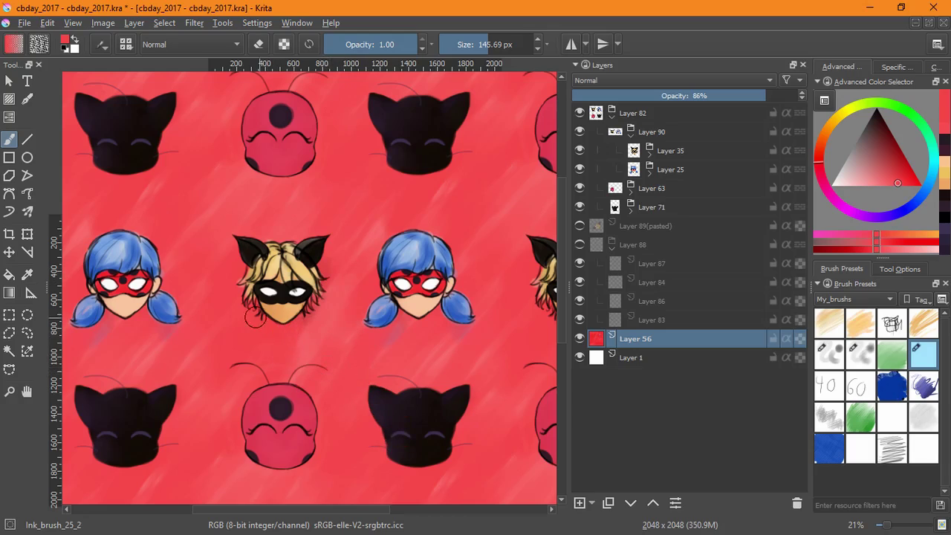
Step: Sample the background red below the boy with the Color Picker, try a horizontal brush stroke there, and undo it
left_click(895, 269)
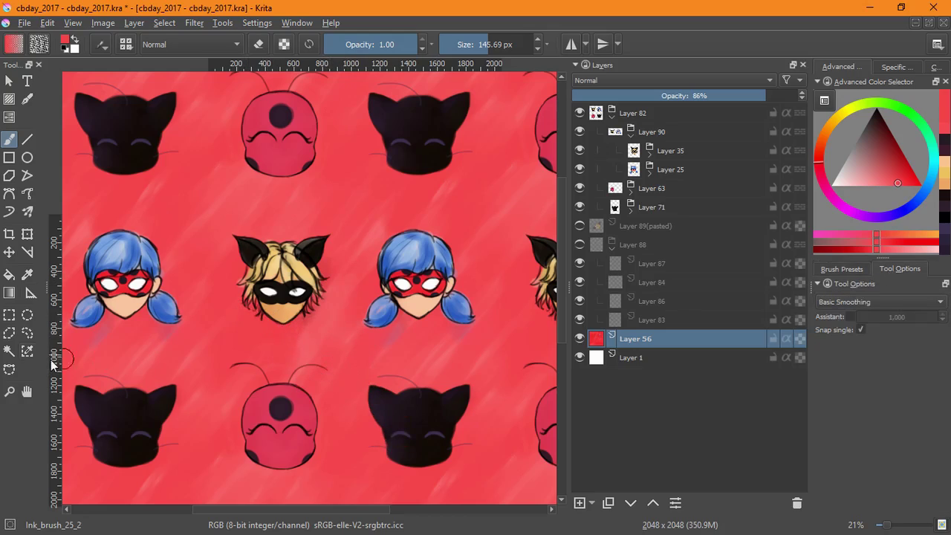
left_click(26, 275)
left_click(269, 332)
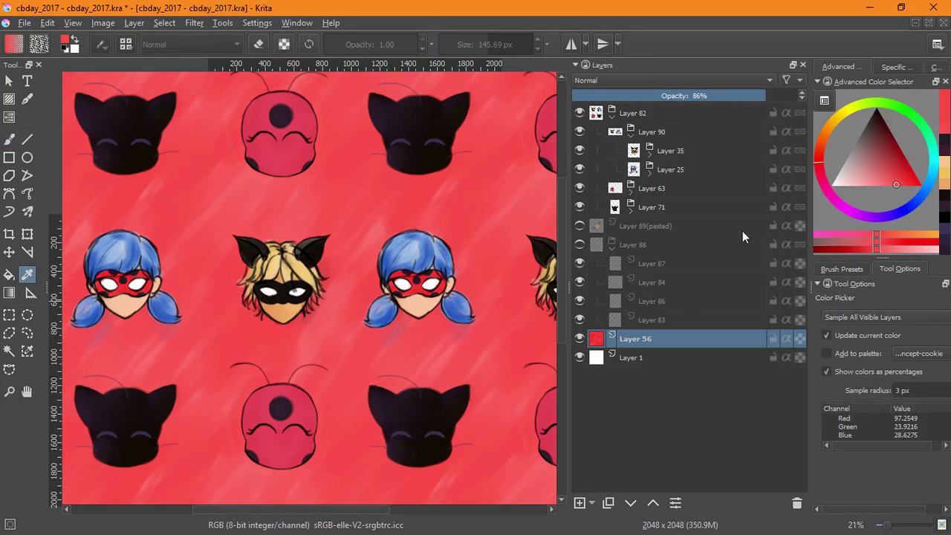
left_click(841, 268)
key("b")
left_click_drag(268, 333, 374, 332)
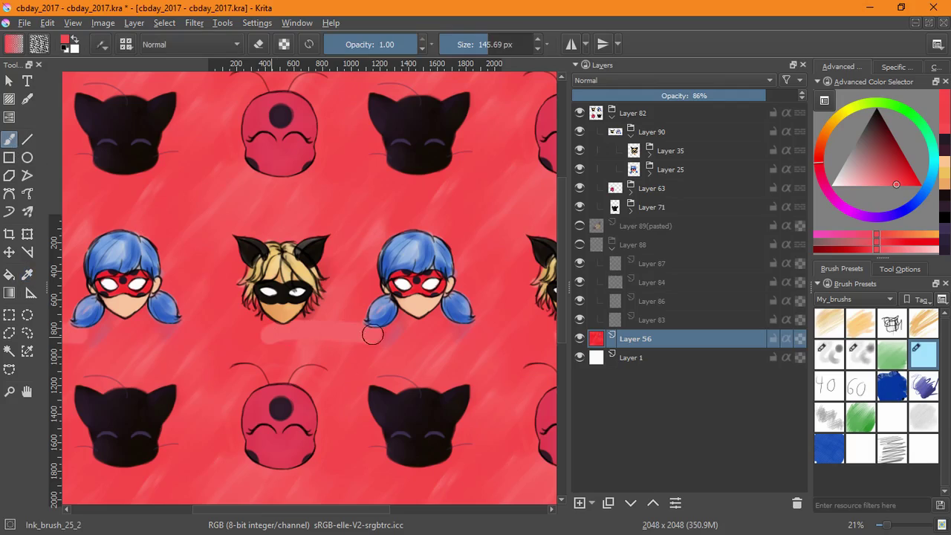
key("ctrl+z")
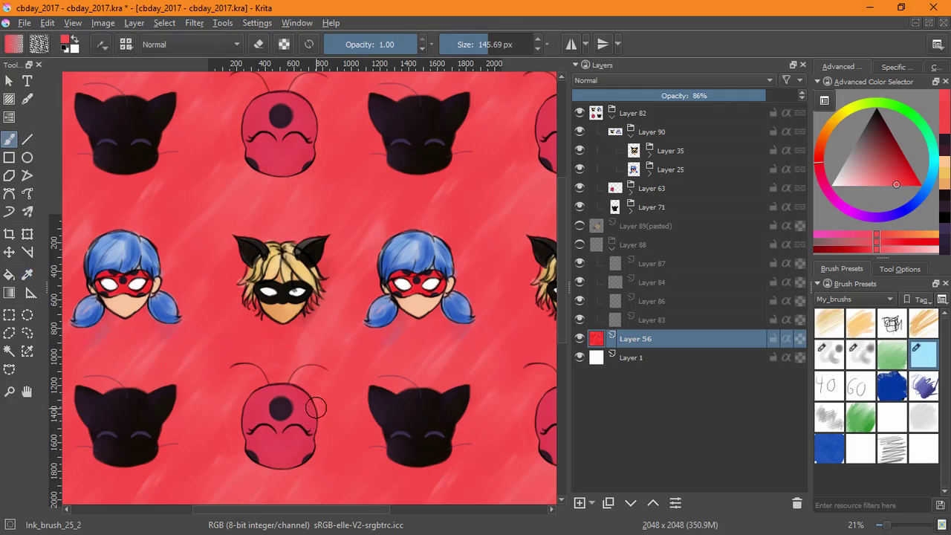
Step: Try a stroke in a resampled light red below the boy, set Layer 56's opacity to 100%, and undo the stroke
left_click(272, 338, "ctrl")
left_click(311, 339, "ctrl")
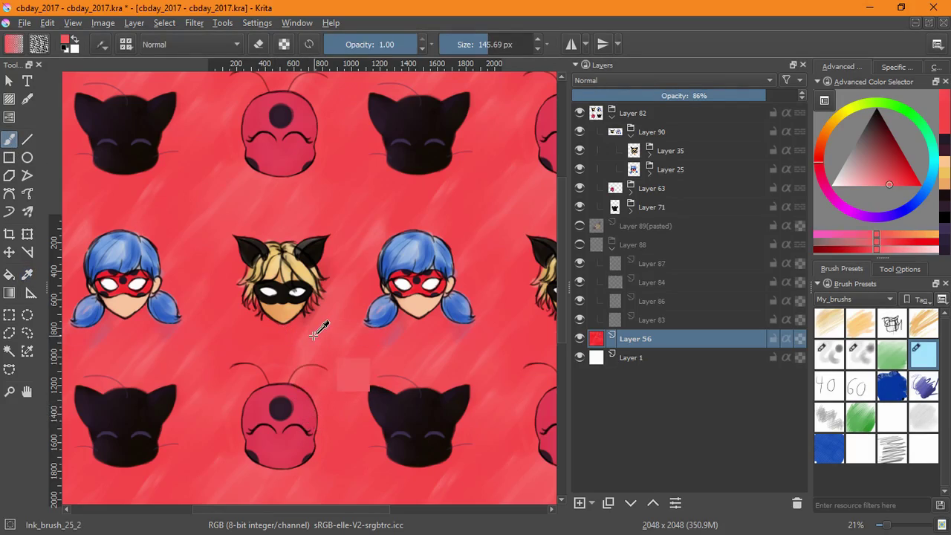
left_click_drag(275, 342, 380, 347)
key("ctrl+z")
left_click(312, 339, "ctrl")
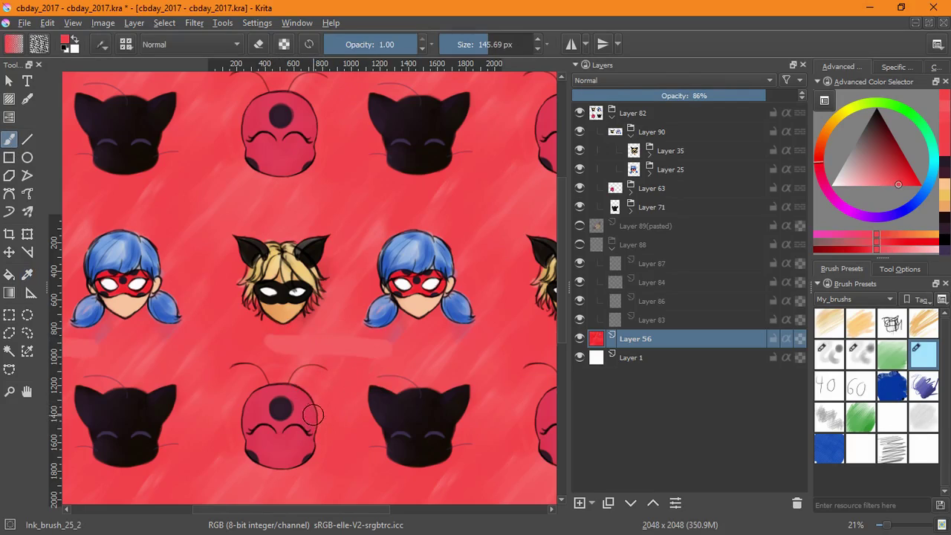
left_click(766, 94)
key("ctrl+z")
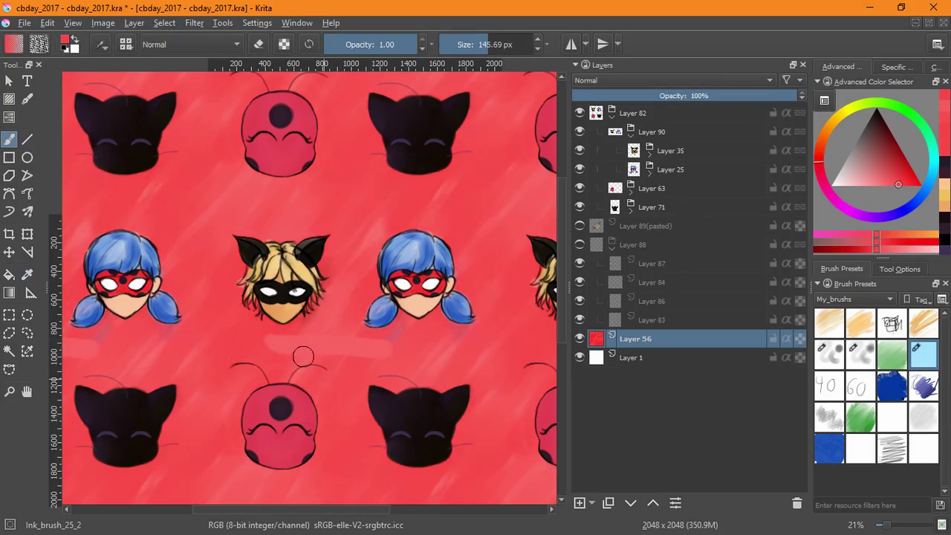
key("ctrl+z")
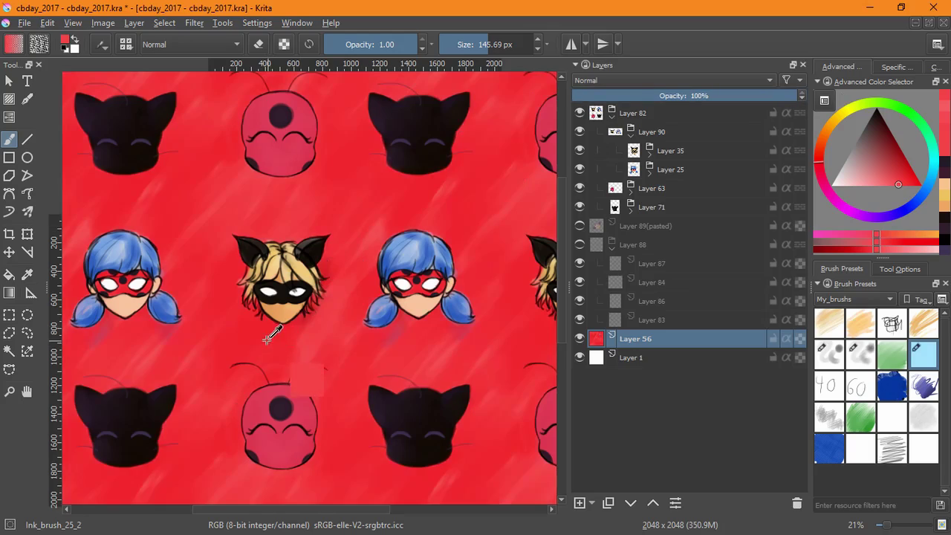
Step: Paint diagonal strokes in recent reds across the background of Layer 56 with the Bristles_pencil brush at 265.54 px and 25 px
key("/")
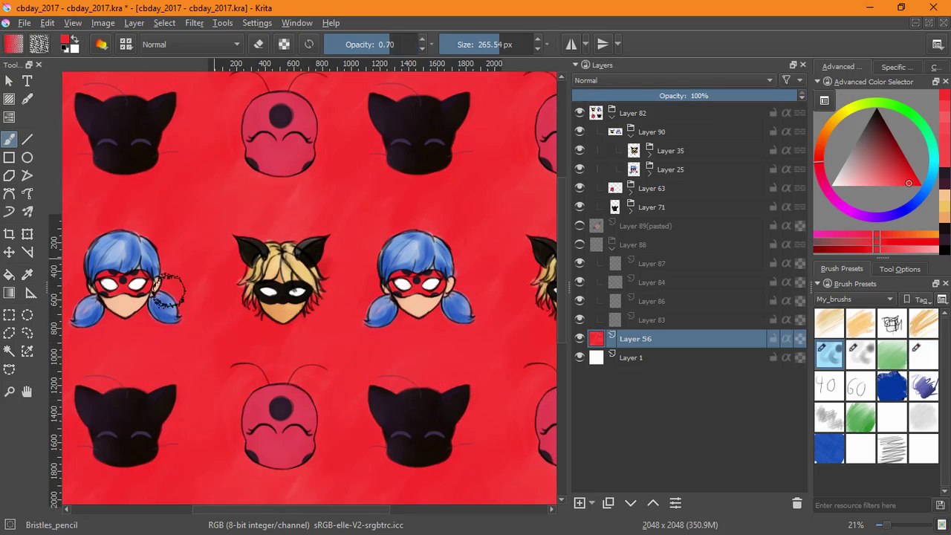
left_click(943, 112)
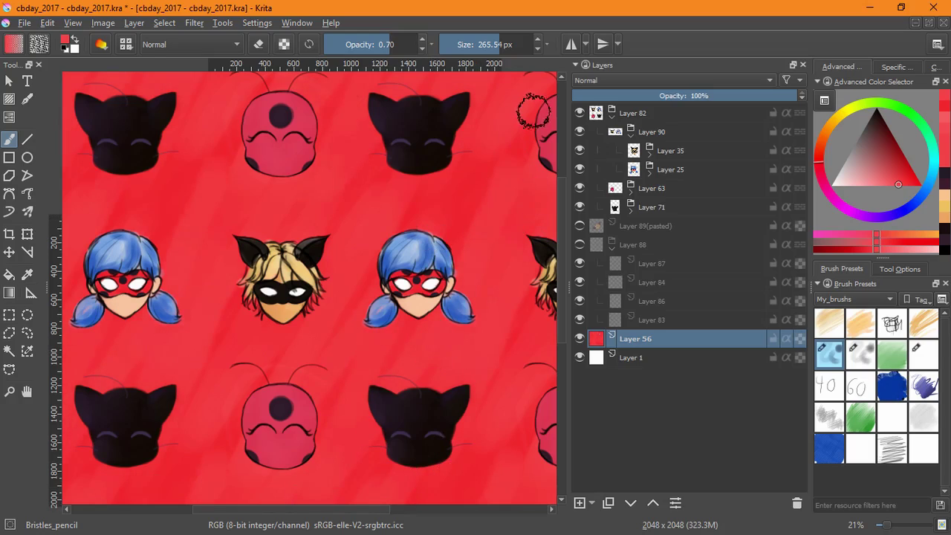
left_click_drag(533, 111, 387, 311)
left_click_drag(327, 161, 165, 439)
left_click_drag(229, 443, 240, 427)
left_click(314, 46)
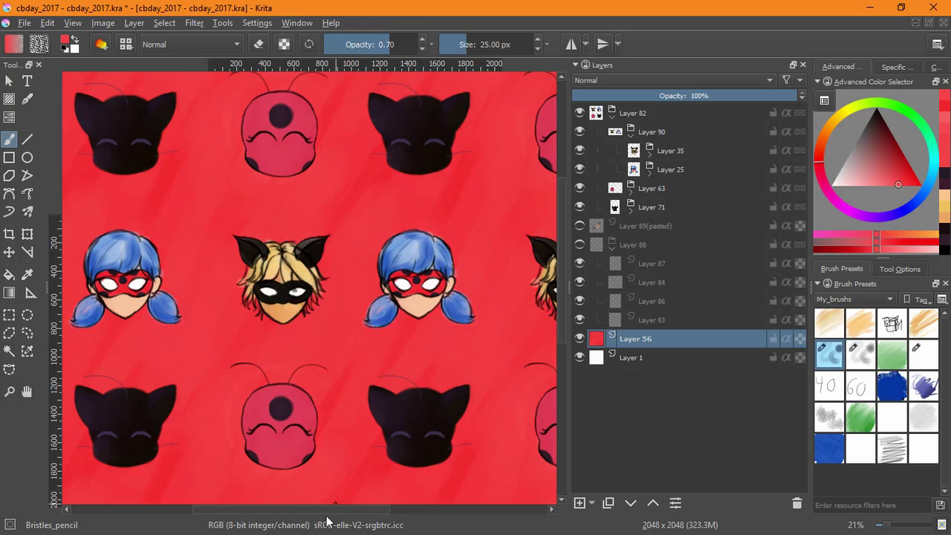
left_click(946, 122)
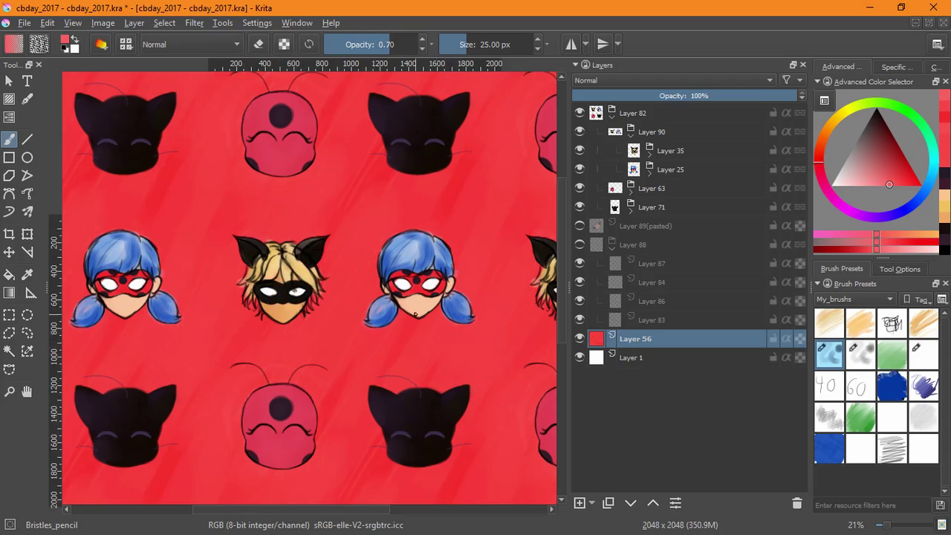
Step: Add a paint layer above Layer 56 and draw thin diagonal lines between the heads in the near-black sampled from the cat
left_click(427, 391, "ctrl")
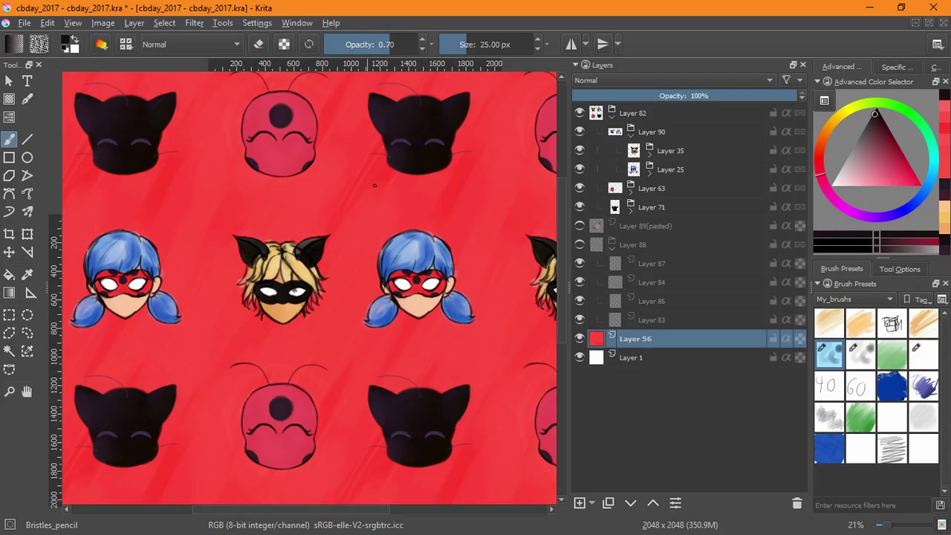
left_click(578, 503)
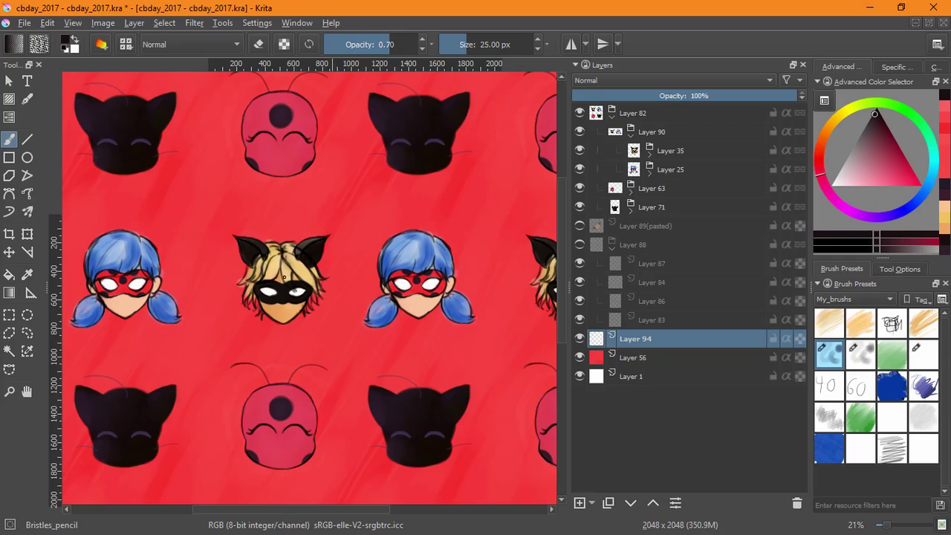
left_click_drag(123, 208, 68, 320)
left_click_drag(470, 286, 441, 367)
mouse_move(482, 195)
left_mouse_down()
mouse_move(436, 284)
mouse_move(473, 206)
left_mouse_up()
left_click_drag(374, 234, 288, 395)
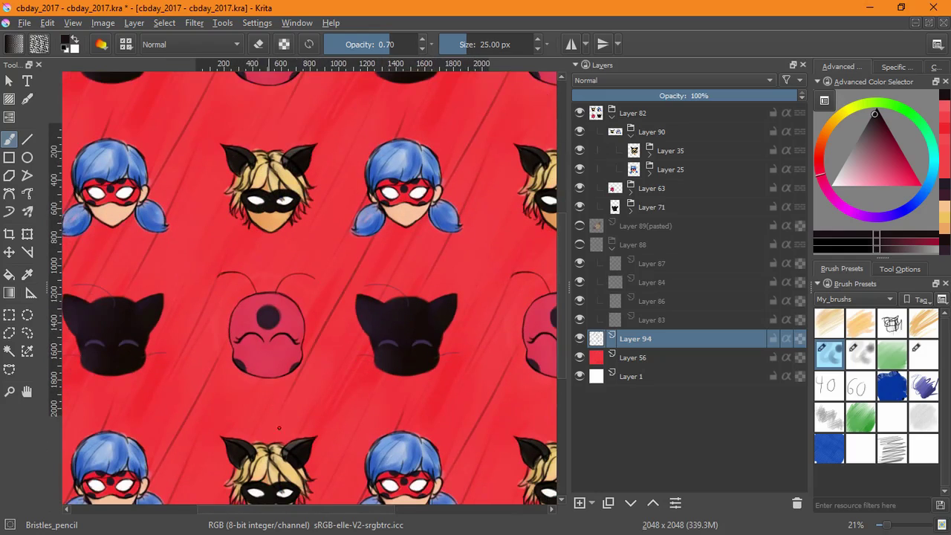
Step: Paint wide near-black diagonal strokes between the heads on Layer 94 with the Bristles_pencil brush at 129.19 px and 198.82 px
left_click_drag(423, 237, 413, 333)
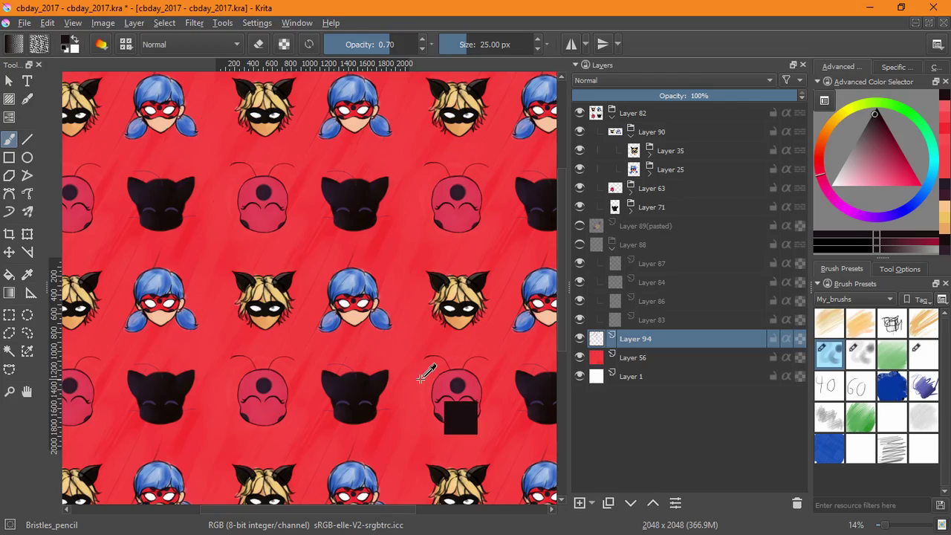
left_click_drag(390, 302, 432, 312)
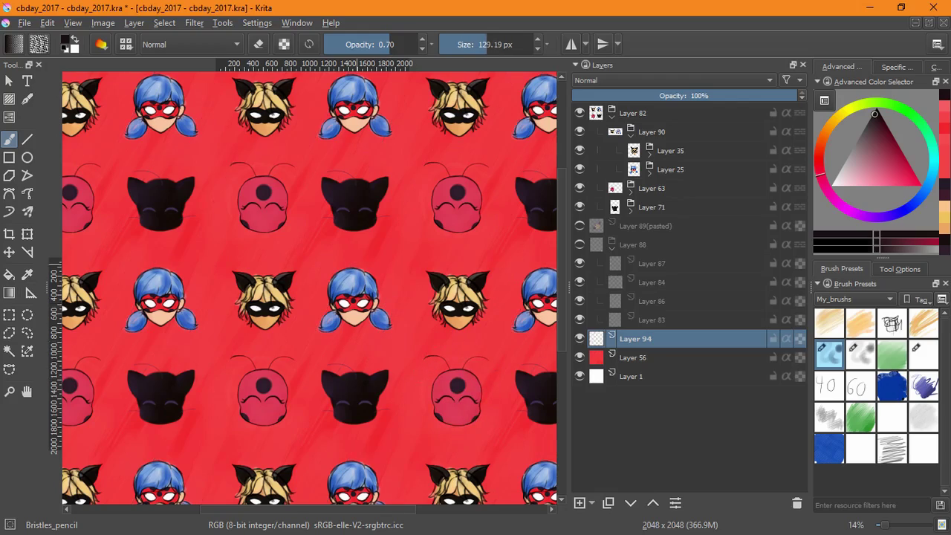
left_click_drag(382, 281, 424, 281)
left_click_drag(320, 256, 175, 449)
left_click_drag(321, 184, 162, 454)
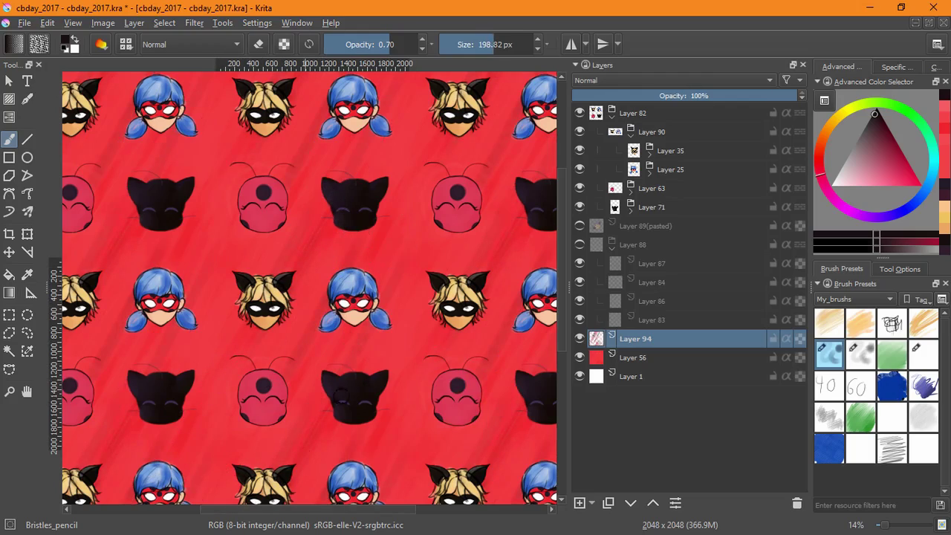
Step: Try more near-black diagonal strokes at 198.82 px around the cat and the girl on Layer 94, and undo them
left_click_drag(441, 235, 381, 338)
key("ctrl+z")
left_click_drag(452, 257, 382, 395)
left_click_drag(409, 360, 325, 481)
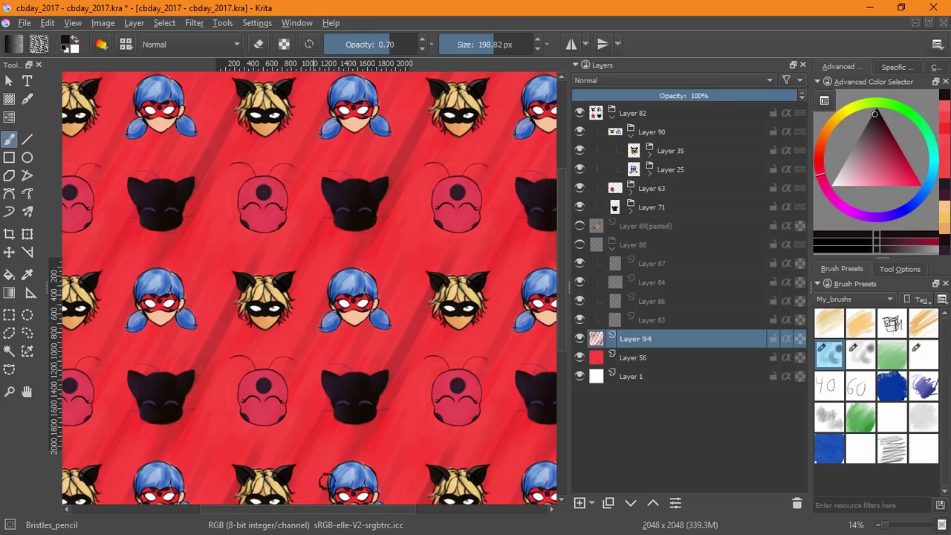
key("ctrl+z")
key("ctrl+z")
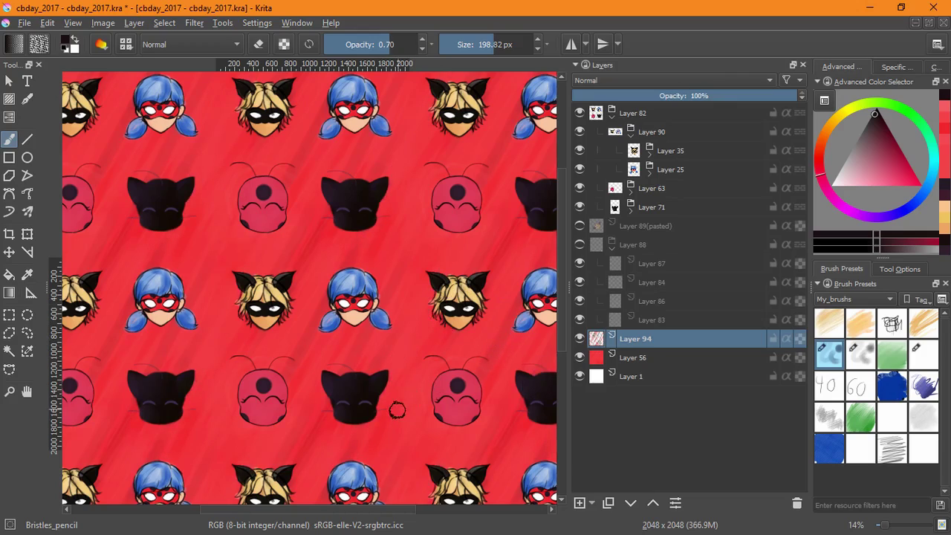
Step: Sample the blue of the girl's hair and paint diagonal strokes with it on a new paint layer above Layer 94
scroll(419, 316, "up", 3)
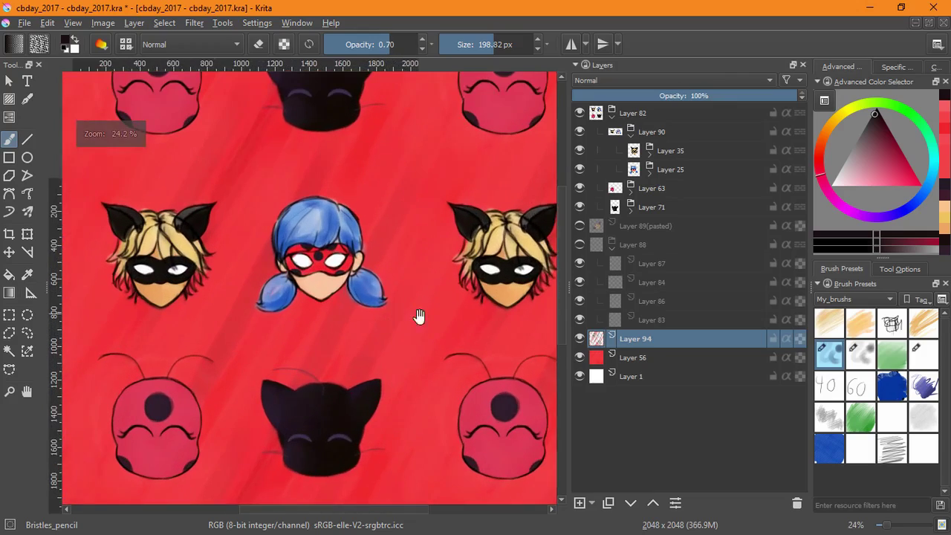
left_click_drag(419, 316, 516, 346)
left_click(392, 316, "ctrl")
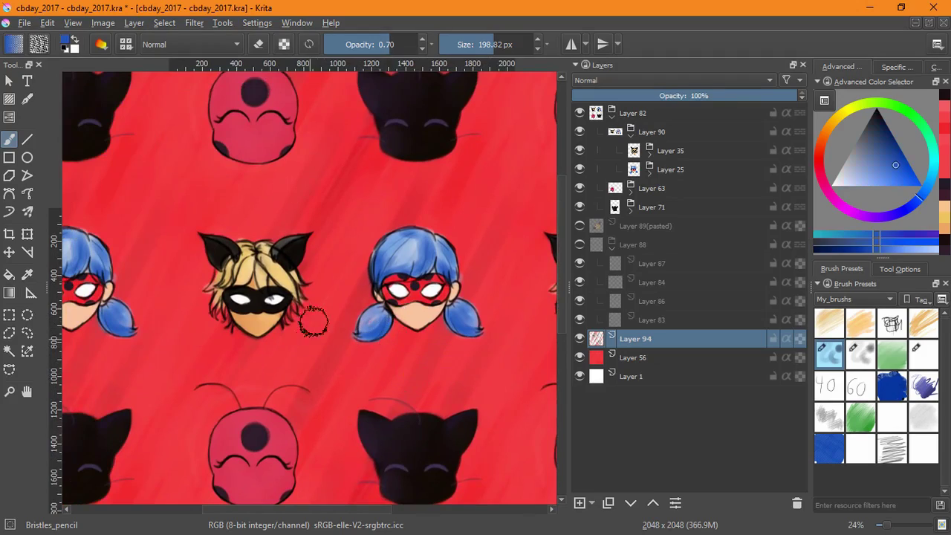
left_click(579, 503)
scroll(276, 287, "down", 3)
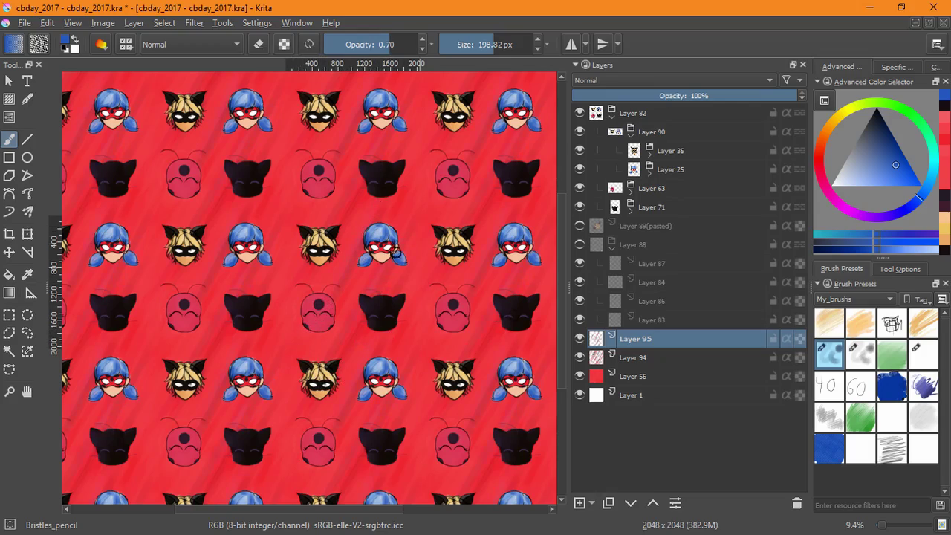
Step: Sample the boy's blond hair and paint diagonal strokes at 198.82 px on a new paint layer above Layer 95, undoing unwanted ones
left_click(330, 229, "ctrl")
left_click(579, 504)
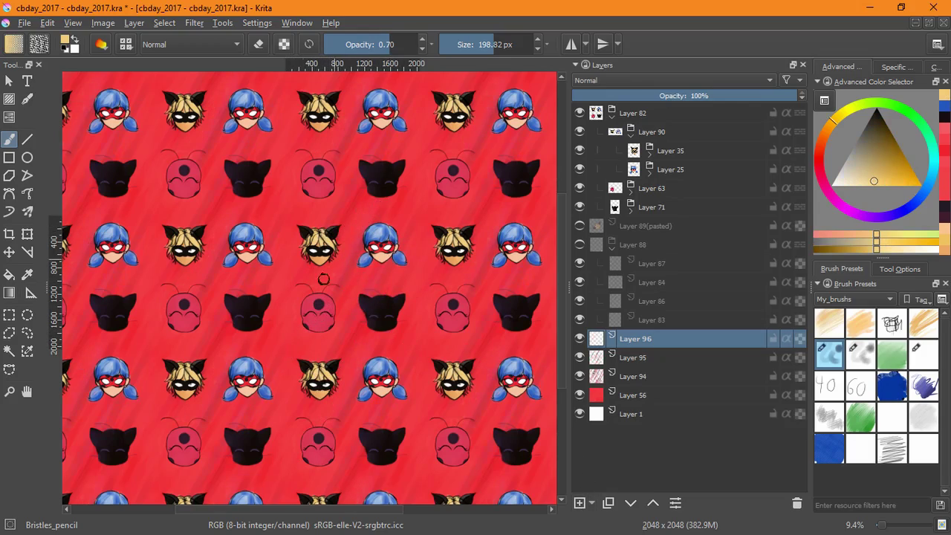
left_click_drag(359, 263, 291, 399)
left_click_drag(378, 250, 285, 424)
key("ctrl+z")
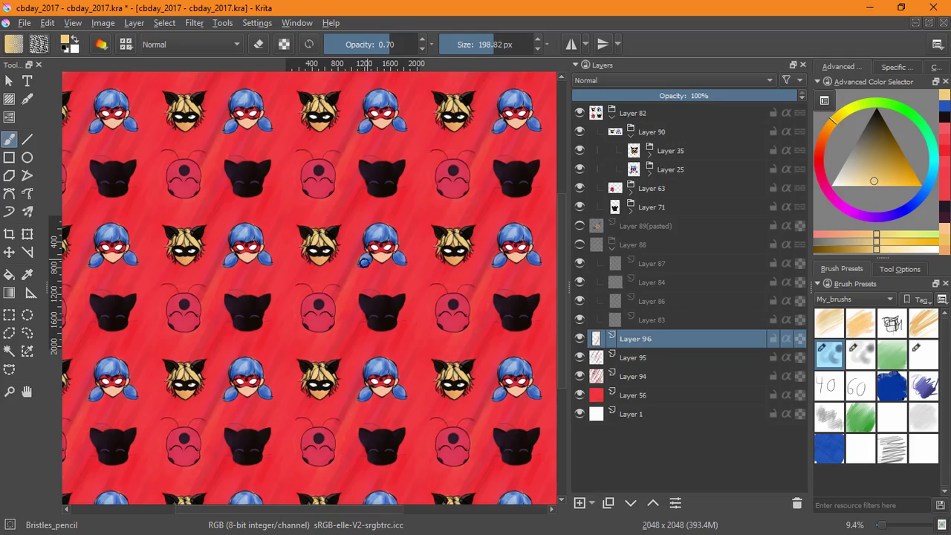
left_click_drag(361, 275, 291, 405)
left_click_drag(315, 234, 253, 344)
key("ctrl+z")
left_click_drag(309, 246, 247, 366)
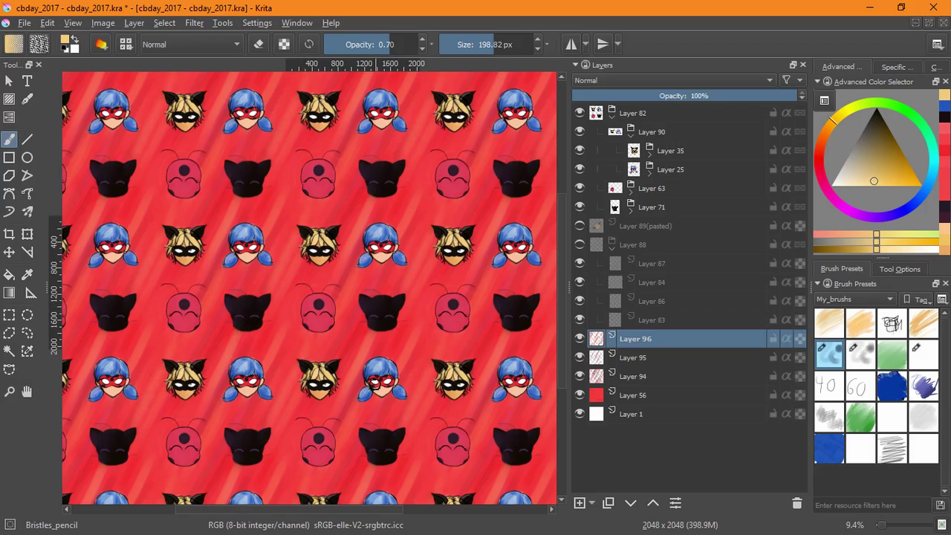
Step: Review the tiled pattern at several scales and group Layers 94, 95 and 96 together
scroll(401, 301, "down", 3, "ctrl")
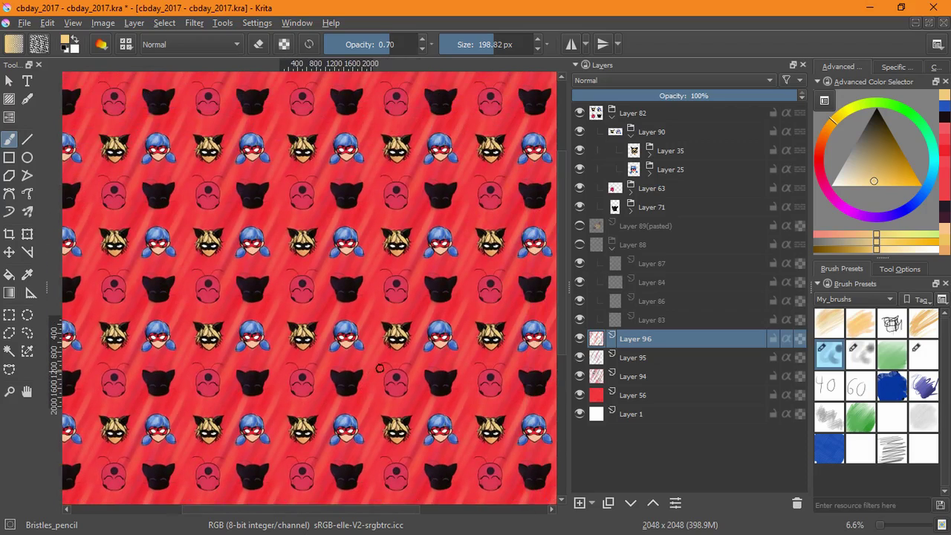
scroll(405, 308, "up", 5, "ctrl")
scroll(414, 318, "down", 1, "ctrl")
scroll(414, 318, "down", 1, "ctrl")
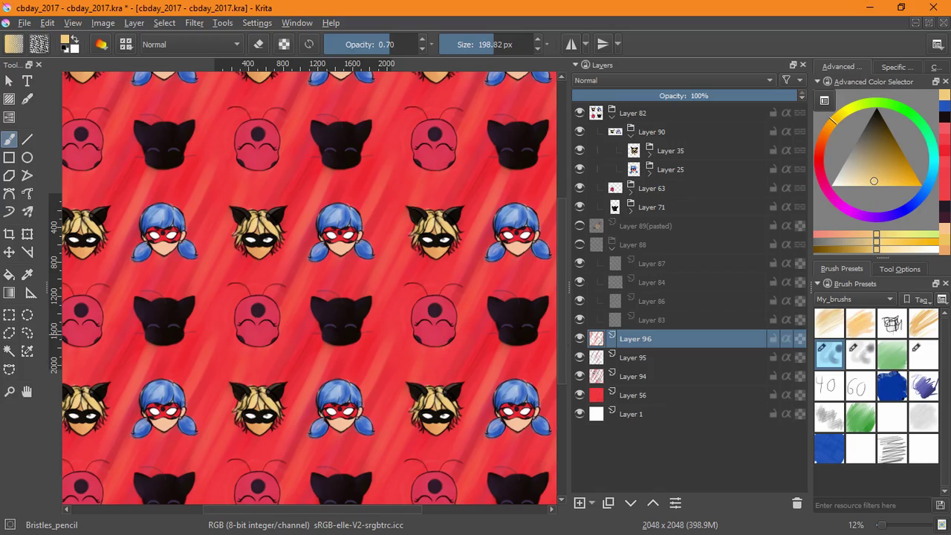
left_click(638, 376, "shift")
key("ctrl+g")
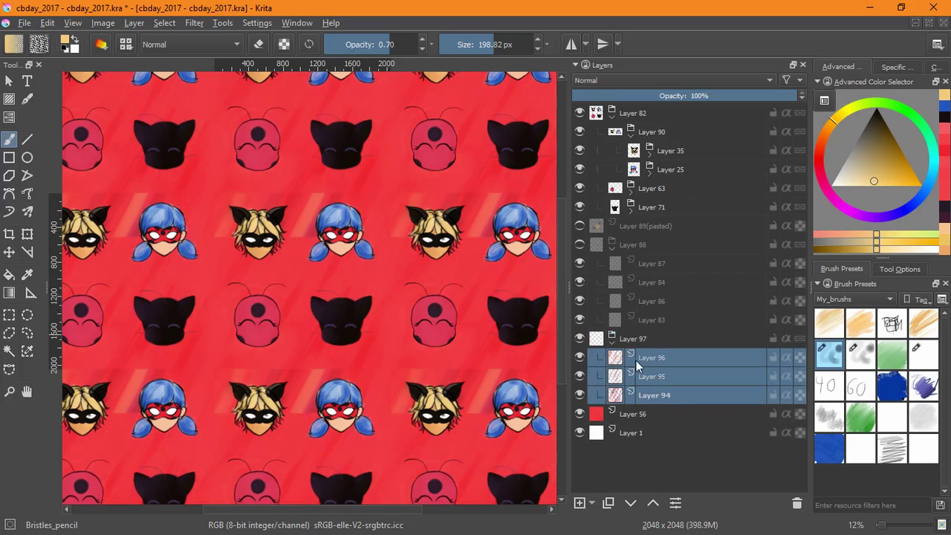
Step: Start a new filter mask on the group Layer 97 and choose the Motion Blur filter for it
left_click(592, 503)
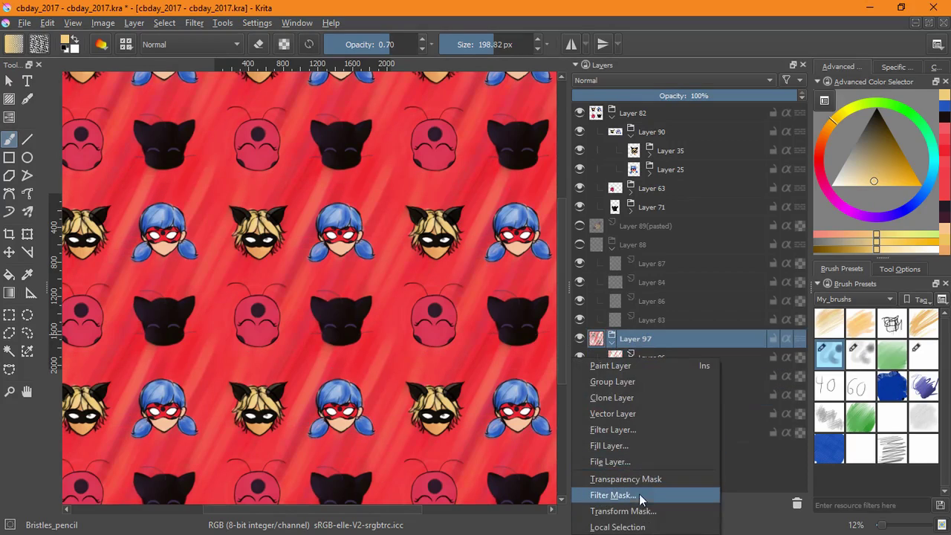
left_click(638, 493)
left_click(239, 248)
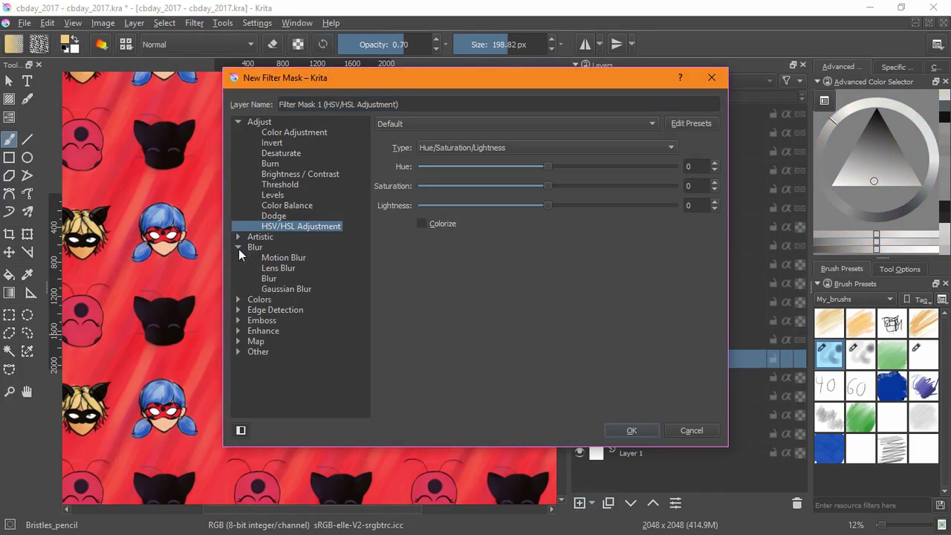
left_click(239, 122)
left_click(300, 183)
left_click(297, 154)
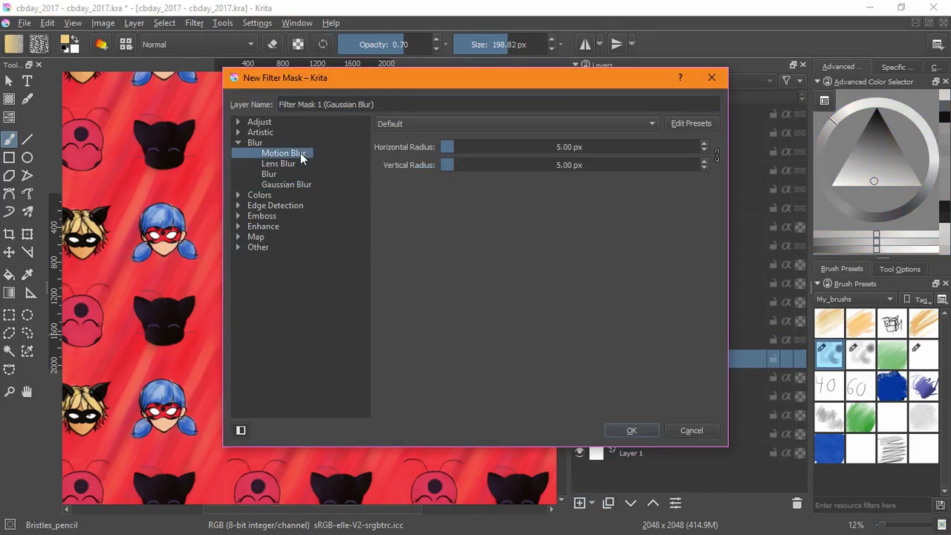
left_click_drag(372, 79, 594, 54)
Step: Set the Motion Blur angle to 316° and its length to 95, and apply the filter mask
left_click(733, 220)
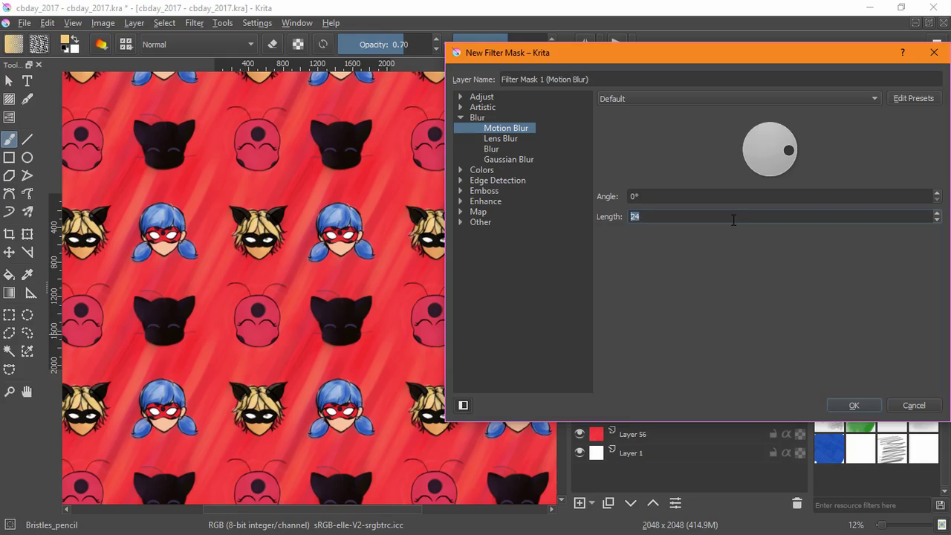
left_click(664, 197)
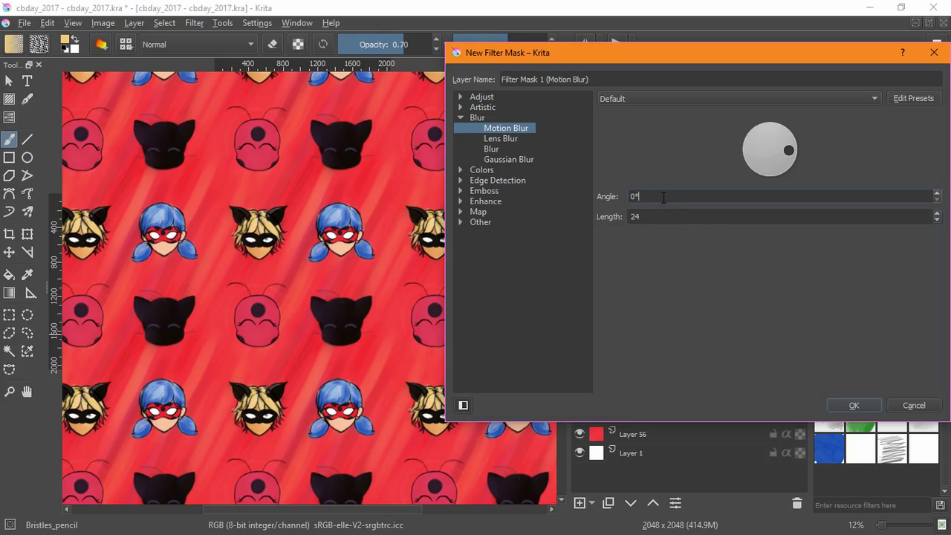
left_click(716, 217)
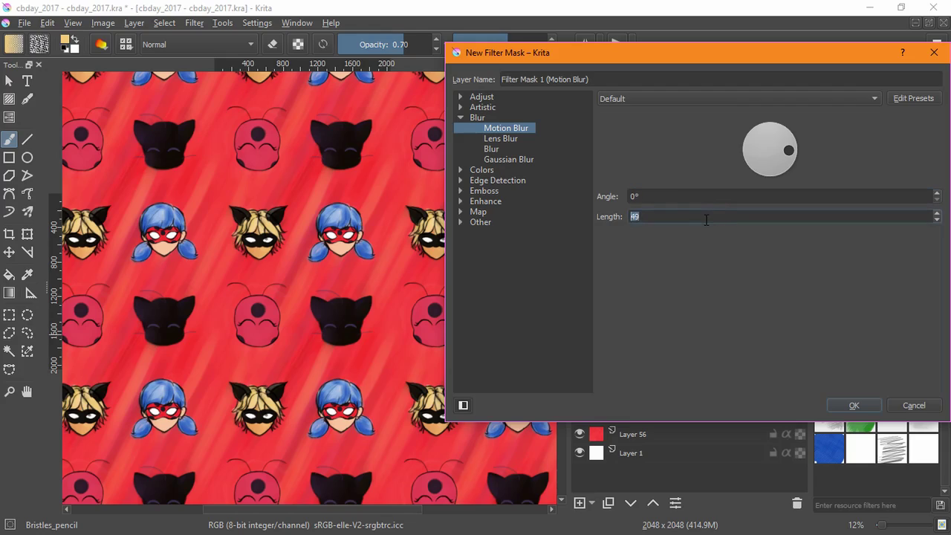
scroll(706, 220, "up", 9)
mouse_move(762, 165)
left_mouse_down()
mouse_move(790, 160)
mouse_move(749, 171)
left_mouse_up()
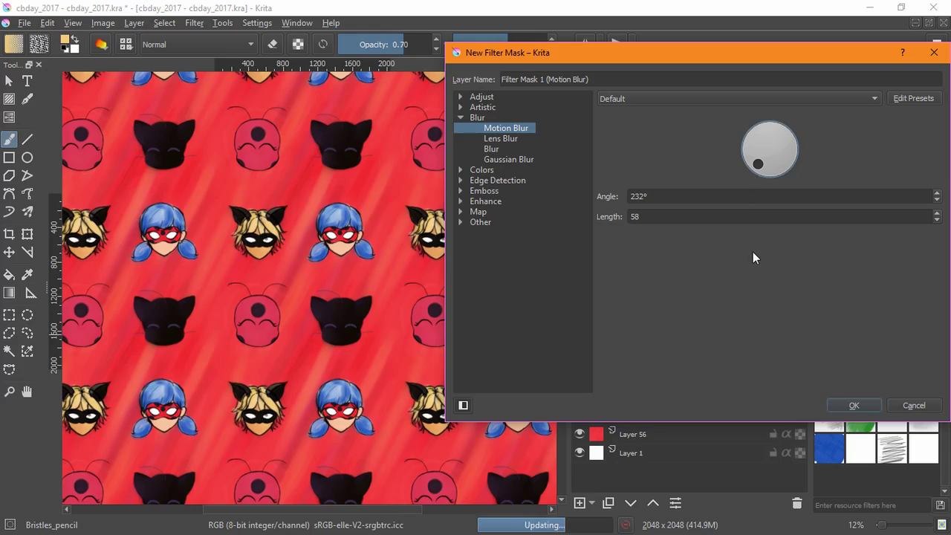
left_click_drag(762, 171, 820, 195)
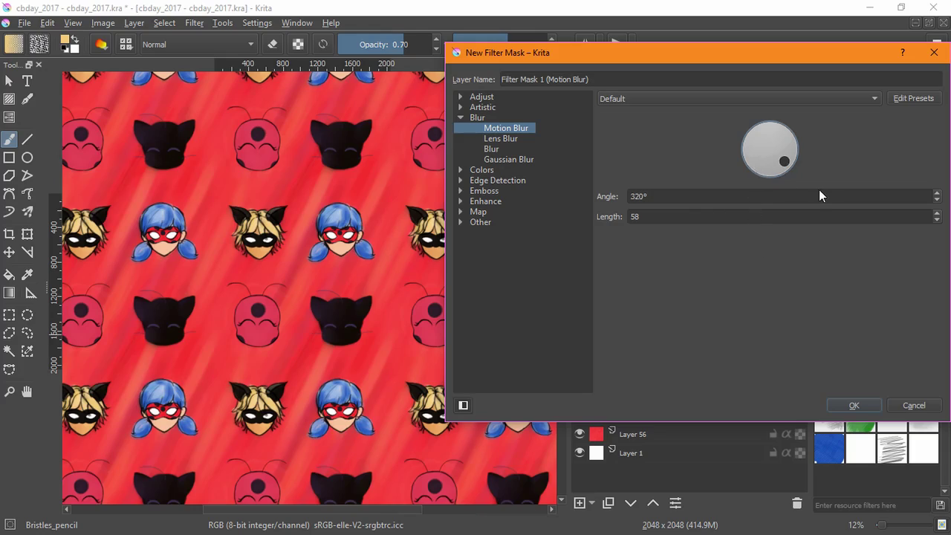
scroll(656, 216, "up", 20)
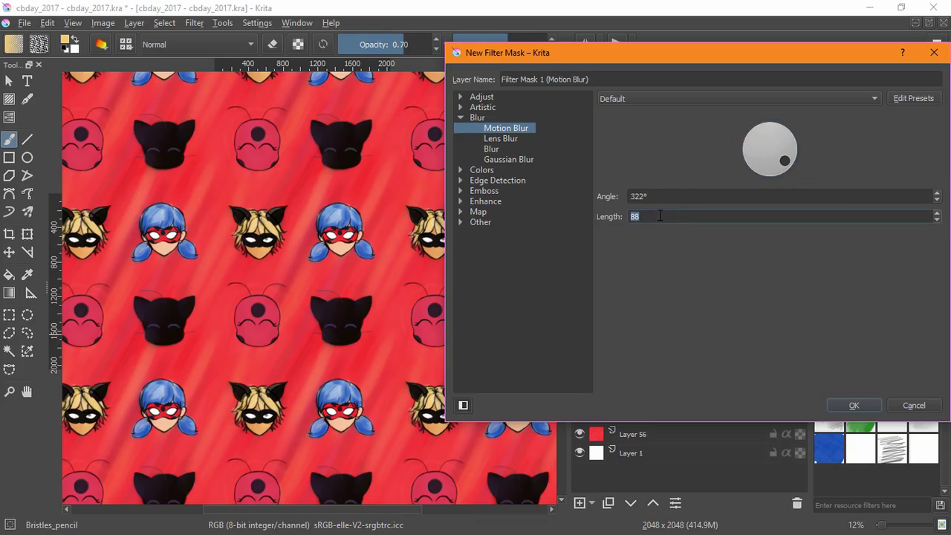
scroll(660, 215, "up", 7)
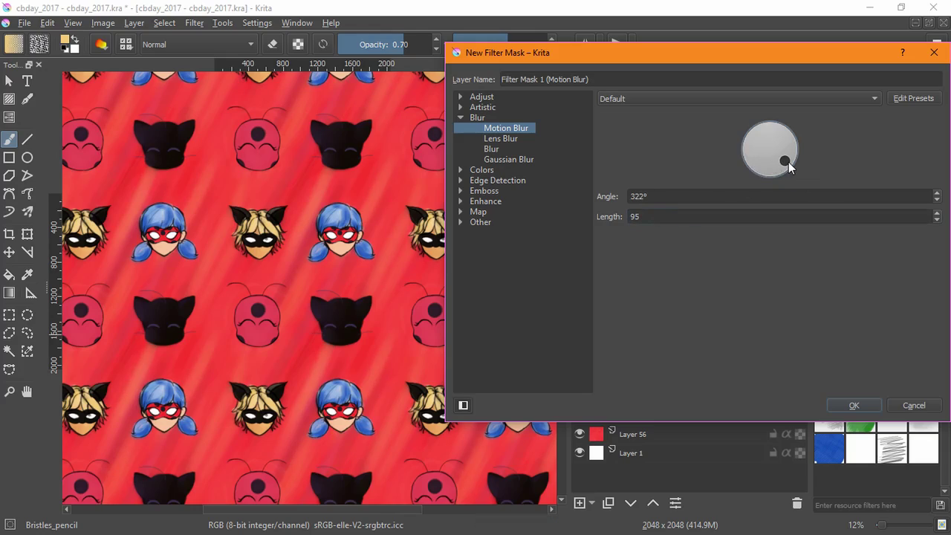
left_click_drag(777, 160, 808, 169)
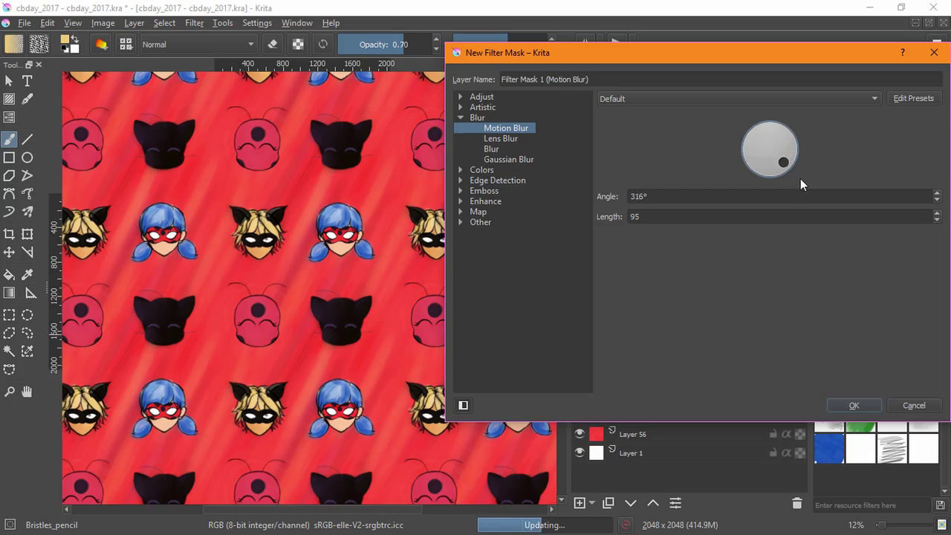
left_click(854, 405)
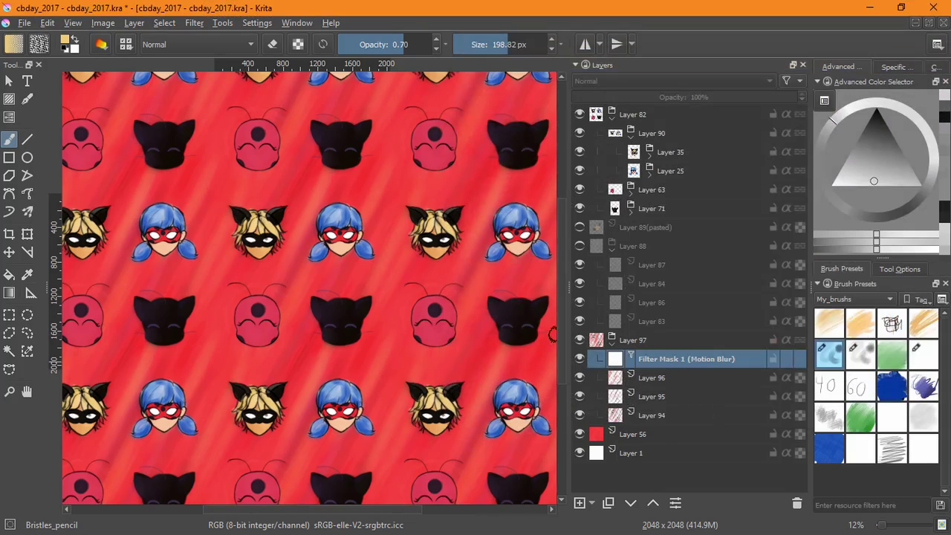
Step: Compare the background with and without the Motion Blur mask and the whole group Layer 97
left_click(581, 359)
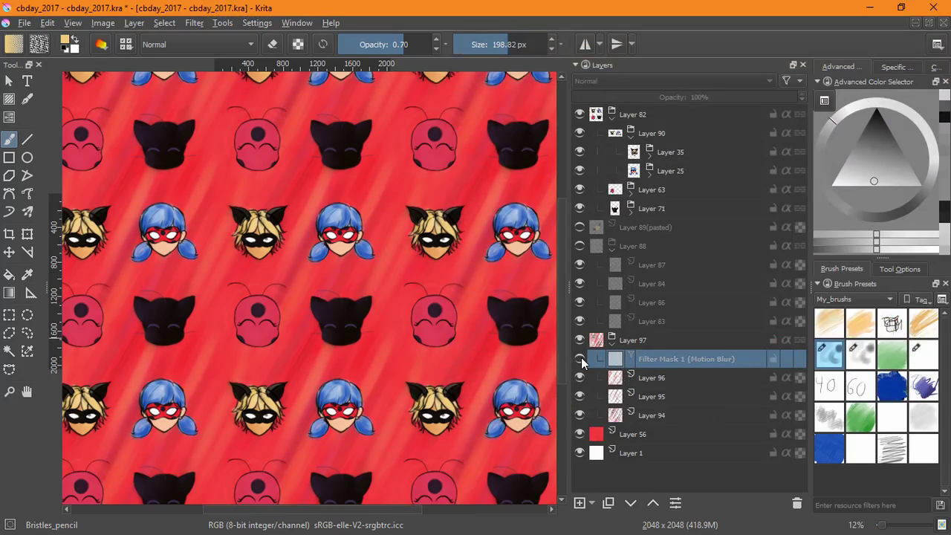
left_click(580, 360)
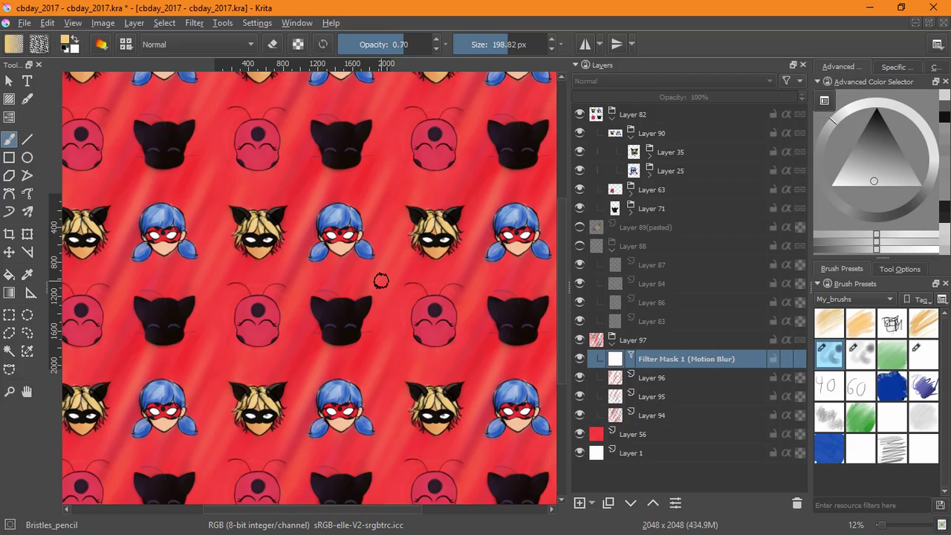
left_click(580, 341)
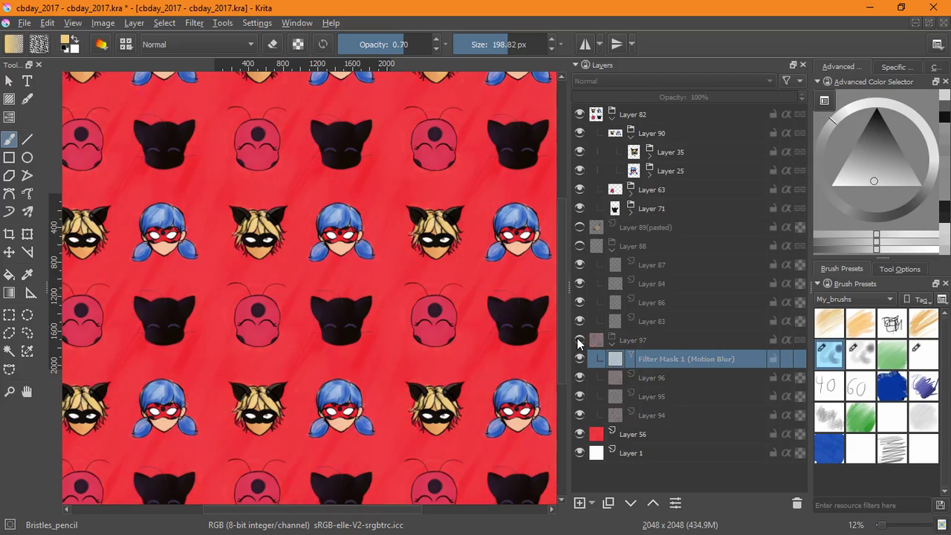
left_click(578, 340)
Step: Hide the Motion Blur mask, compare Layers 94, 95 and 96 by toggling their visibility, and hide the group Layer 97
left_click(579, 359)
left_click(579, 377)
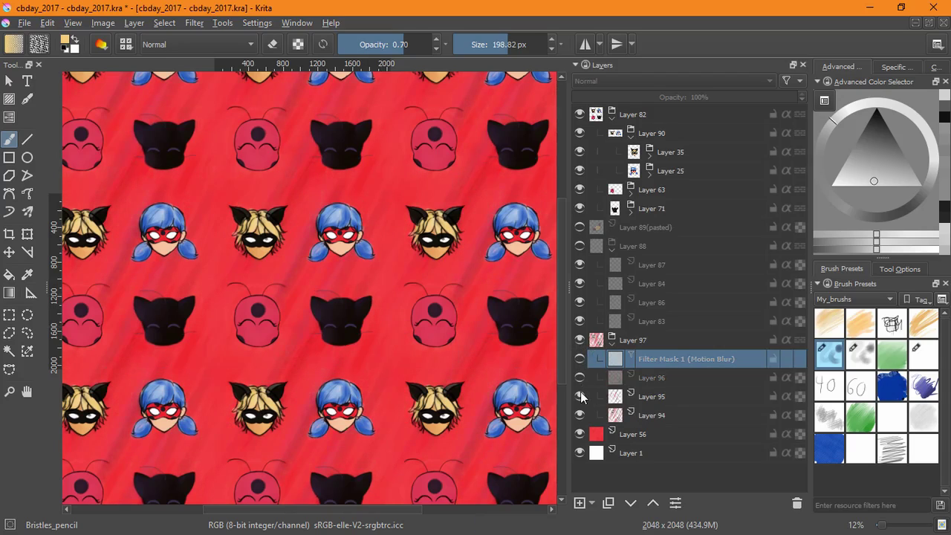
left_click(579, 395)
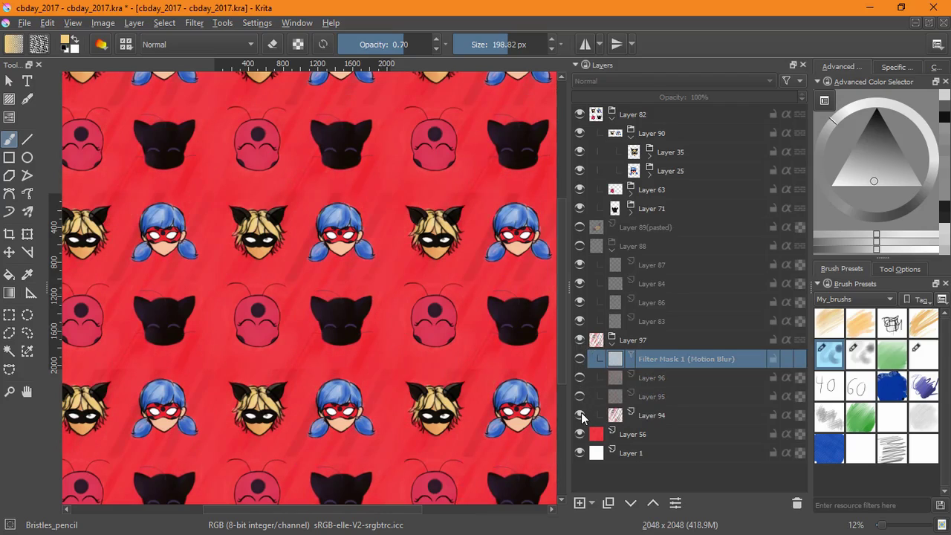
left_click(579, 415)
left_click(579, 416)
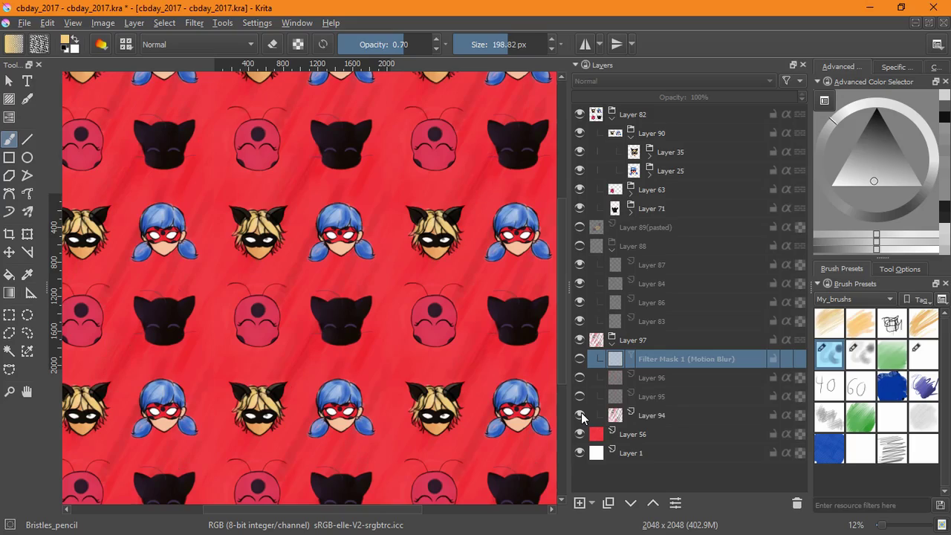
left_click(579, 377)
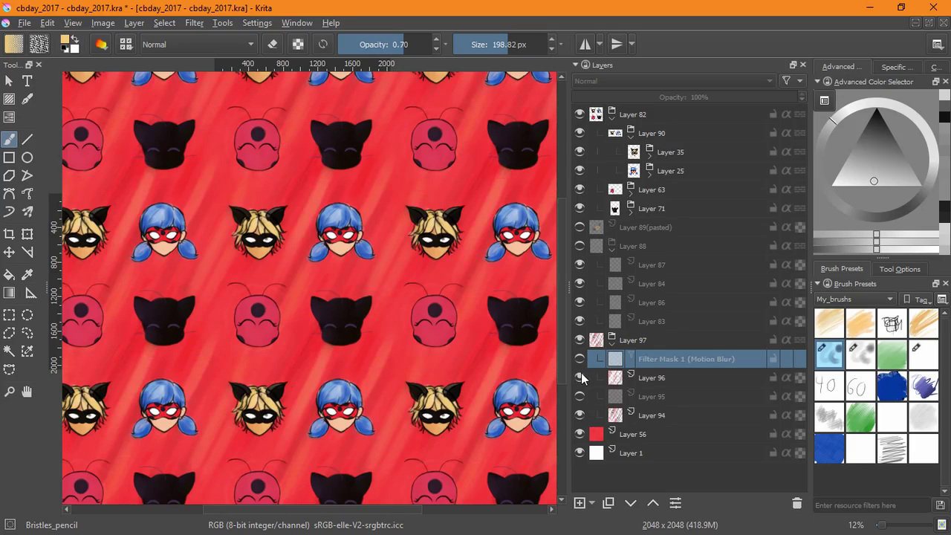
left_click(580, 396)
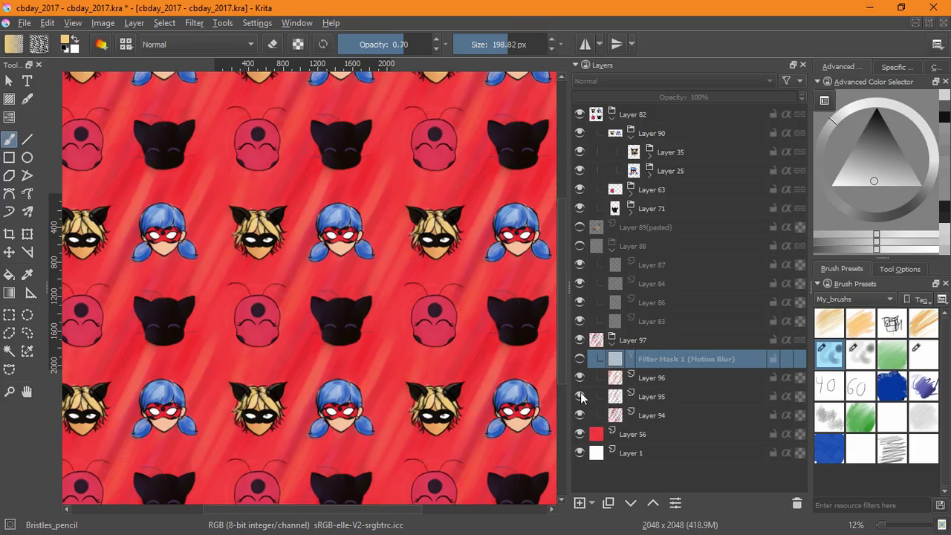
left_click(580, 340)
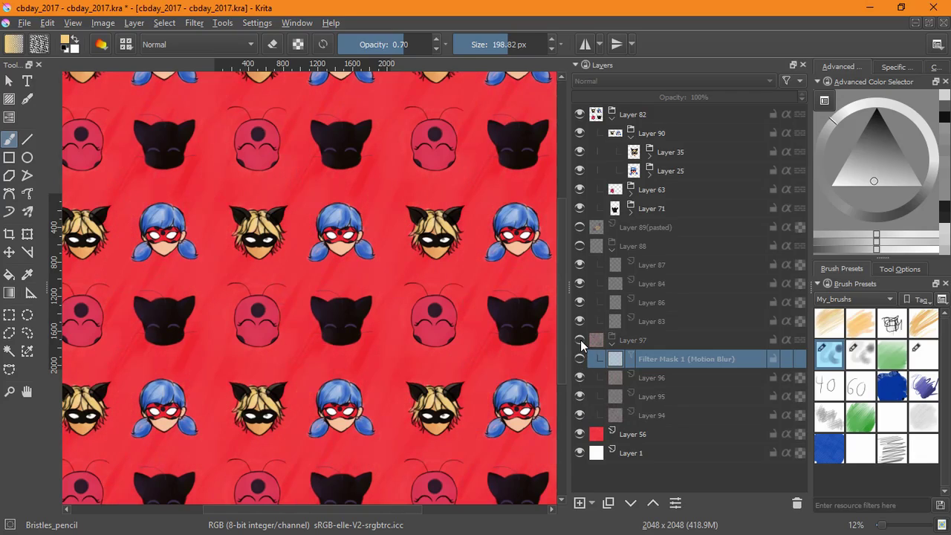
Step: Hide the red background Layer 56 and add a new paint layer directly above Layer 1
left_click(579, 434)
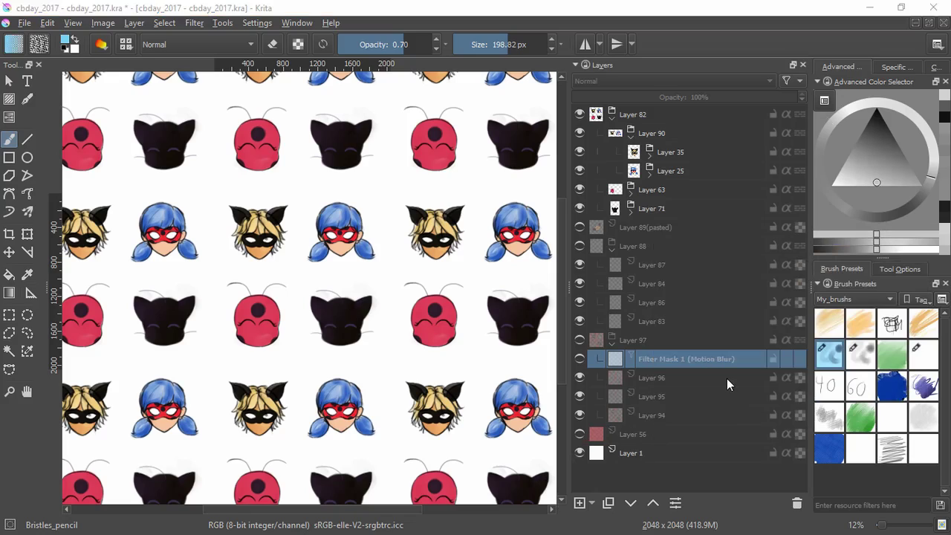
left_click(630, 453)
left_click(580, 502)
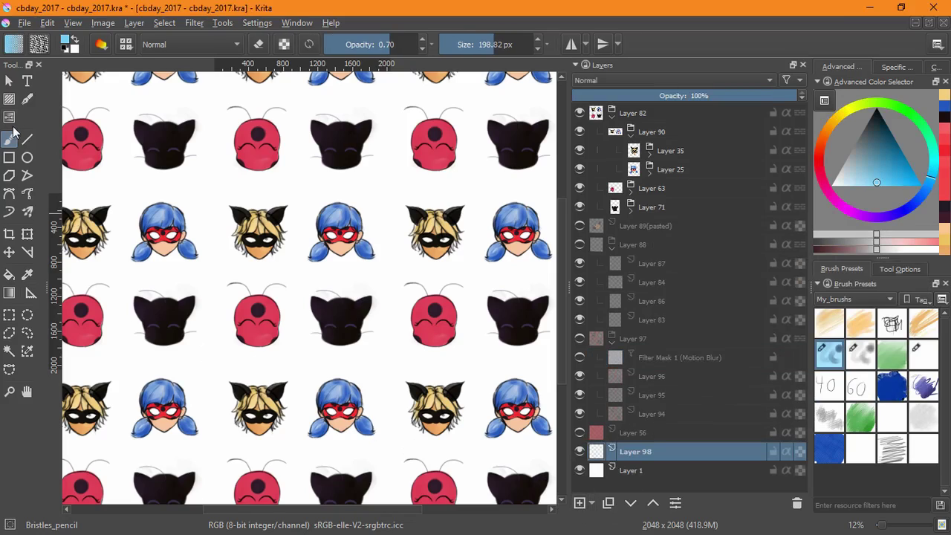
Step: Try a vertical light-blue gradient on the new layer, undo it, and choose the Foreground to Background gradient
left_click(9, 293)
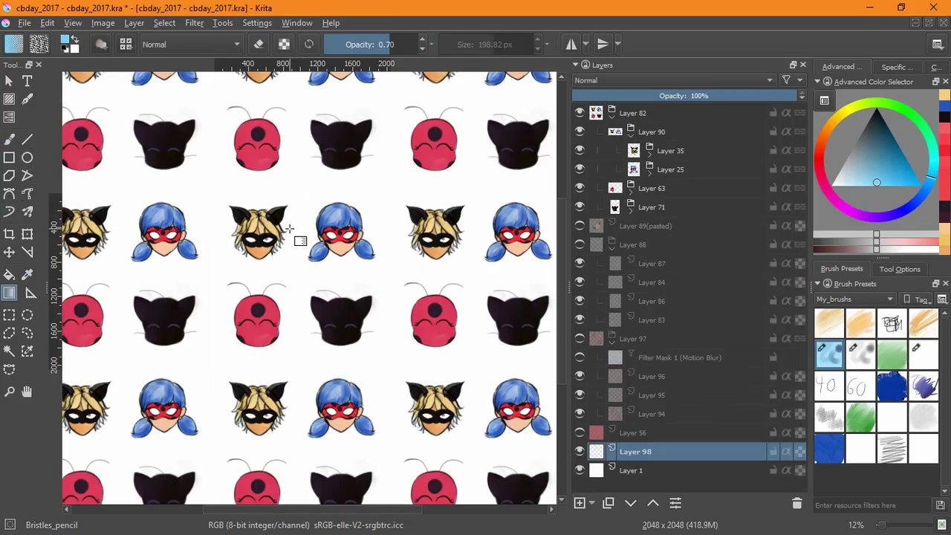
left_click_drag(296, 192, 299, 369)
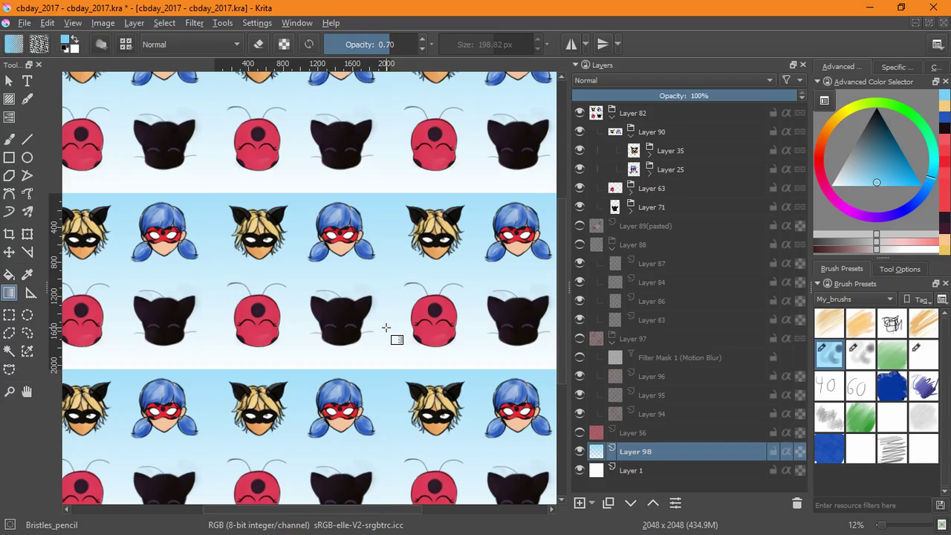
key("ctrl+z")
left_click(17, 49)
left_click(73, 134)
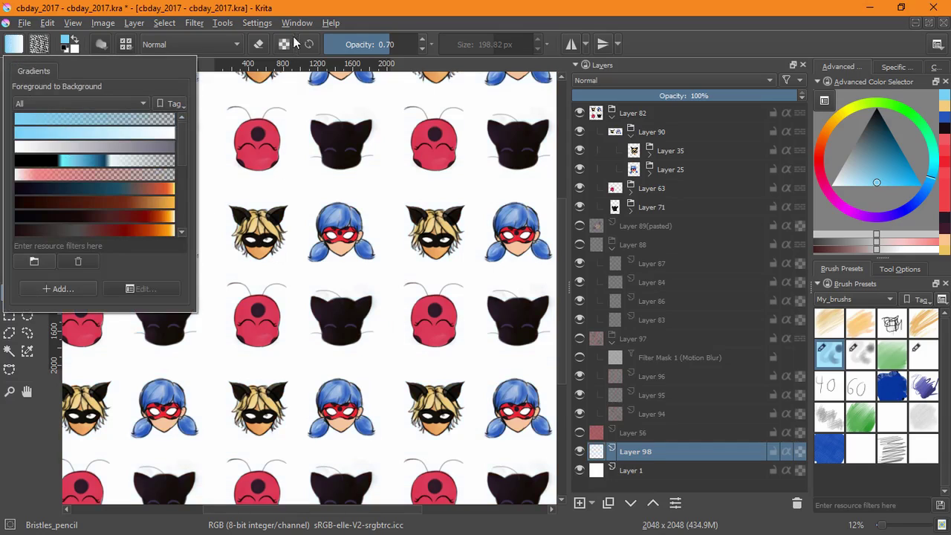
left_click(290, 14)
Step: Set the opacity to 1.00 and fill the new layer with a diagonal light-blue to white gradient across one tile
left_click_drag(217, 194, 392, 370)
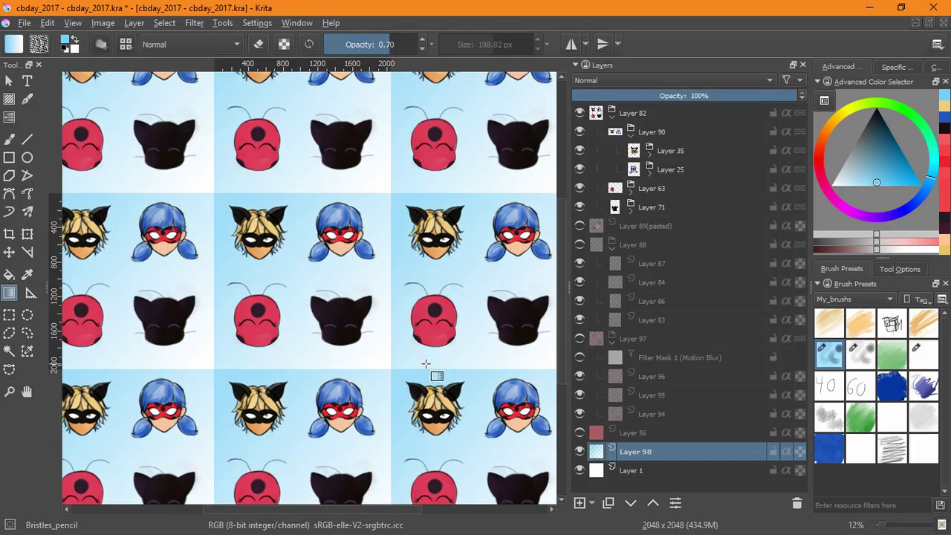
left_click_drag(393, 47, 470, 66)
key("ctrl+z")
left_click_drag(221, 200, 394, 376)
key("ctrl+z")
left_click_drag(195, 185, 409, 355)
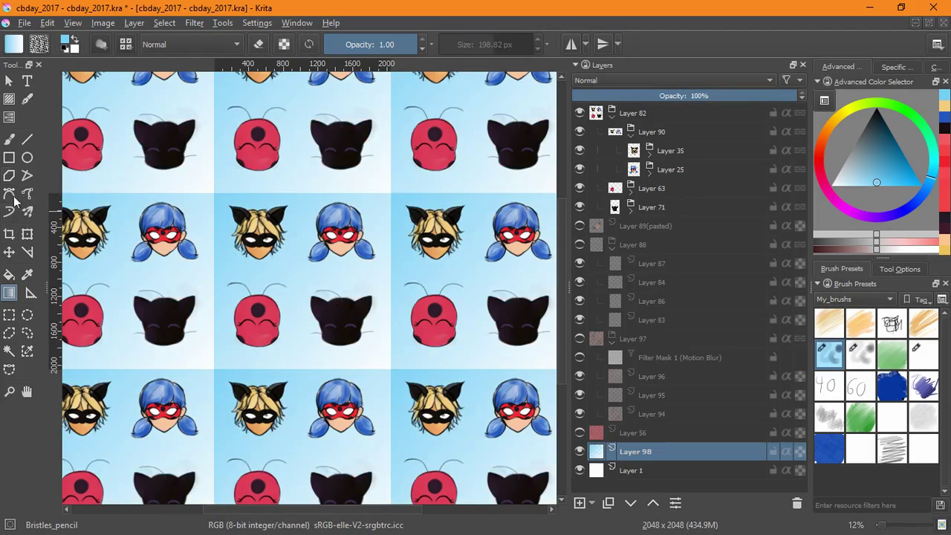
Step: Smudge the gradient's hard vertical and horizontal edges at the tile seams with the Bristles_pencil_smug brush
left_click(9, 139)
left_click(859, 356)
mouse_move(376, 367)
left_mouse_down()
mouse_move(399, 371)
mouse_move(390, 343)
left_mouse_up()
mouse_move(403, 401)
left_mouse_down()
mouse_move(394, 456)
mouse_move(376, 420)
left_mouse_up()
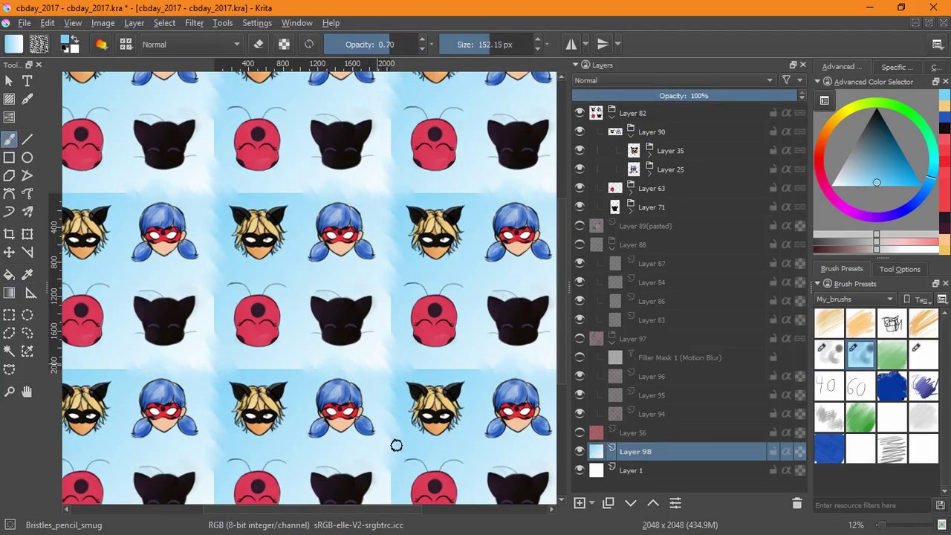
left_click_drag(405, 494, 376, 458)
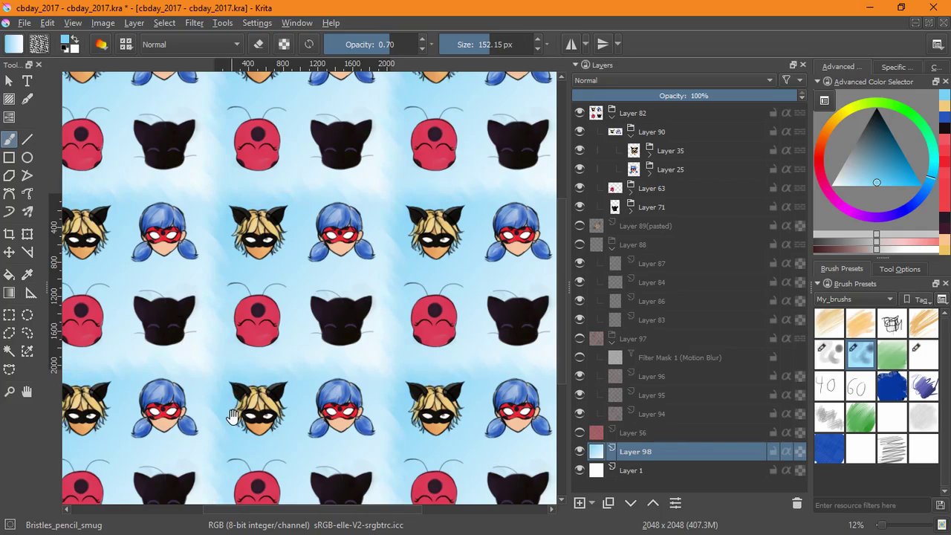
Step: Check the blended blue background across the repeated tiles and save the document
scroll(231, 413, "down", 2)
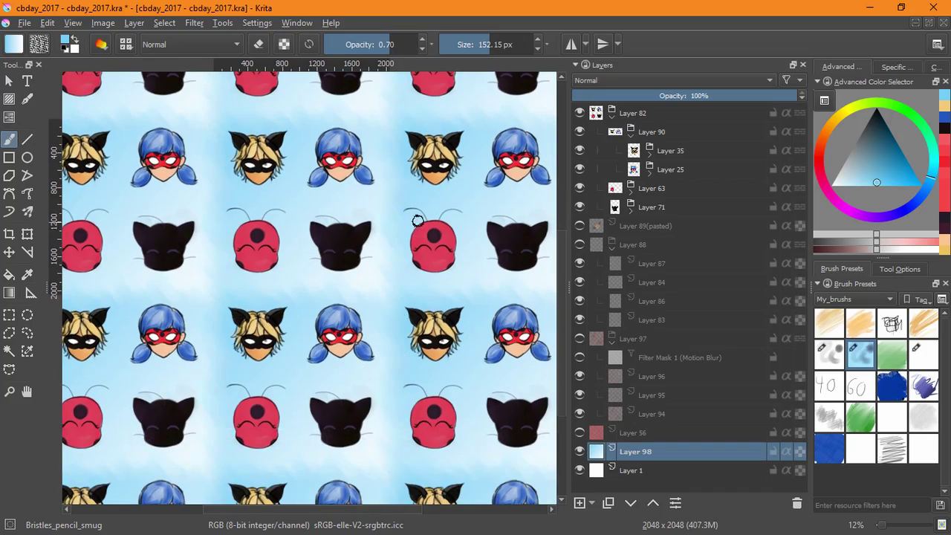
scroll(433, 294, "down", 3)
scroll(459, 305, "up", 1)
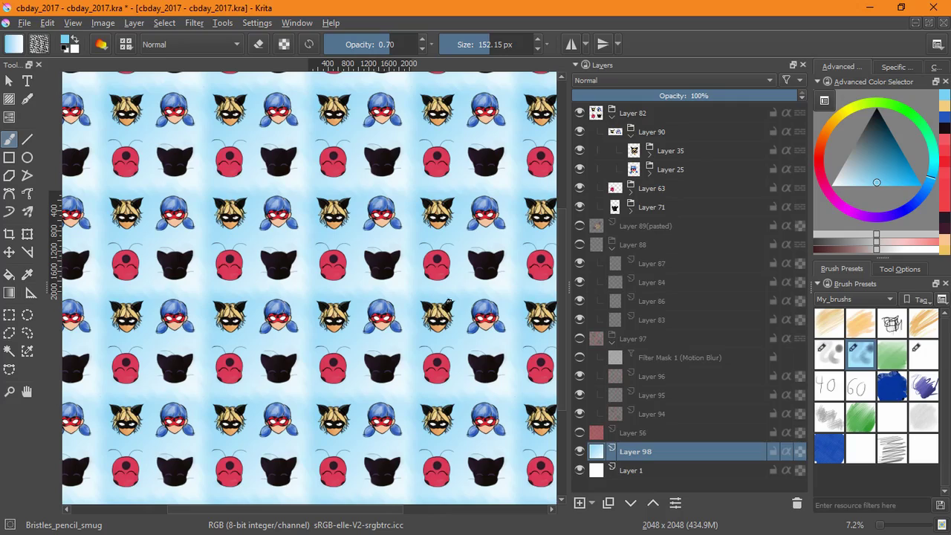
scroll(446, 301, "up", 5)
scroll(449, 297, "down", 3)
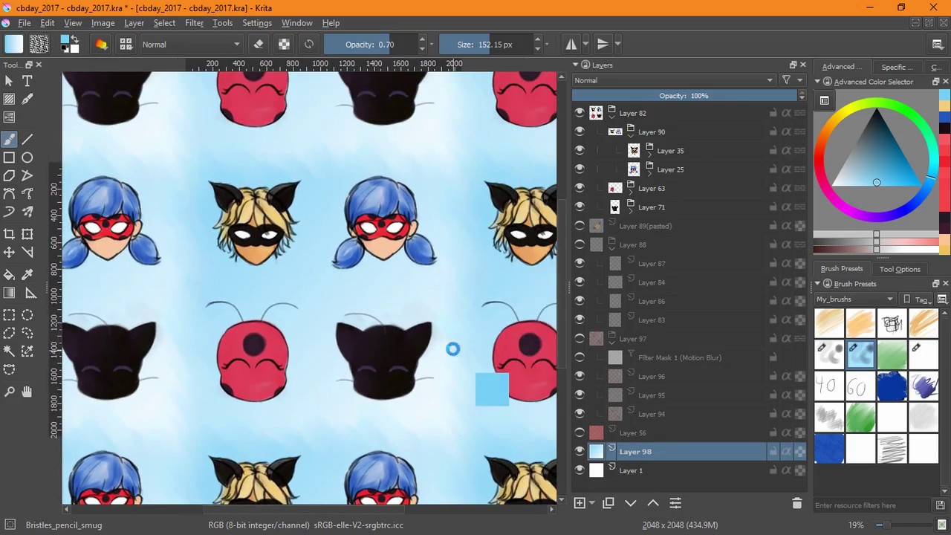
key("ctrl+s")
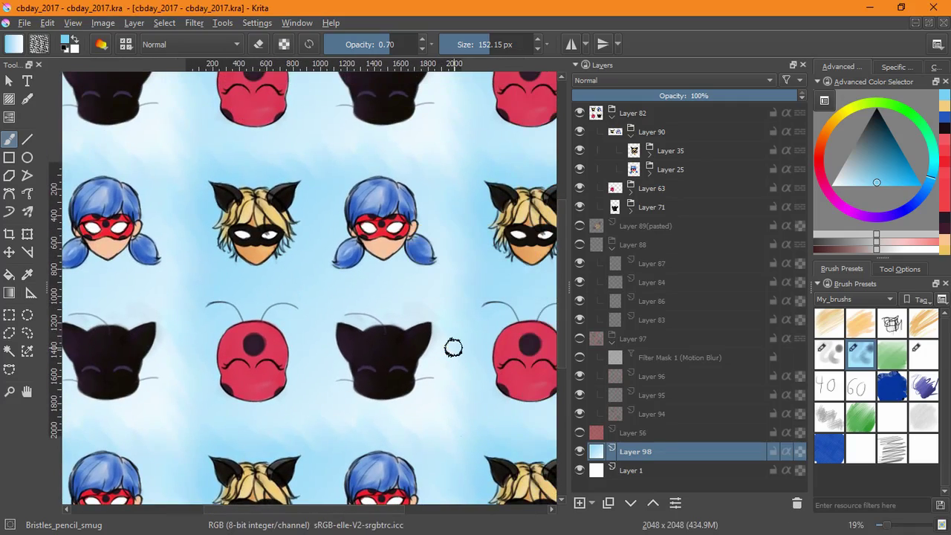
left_click(24, 22)
left_click(533, 31)
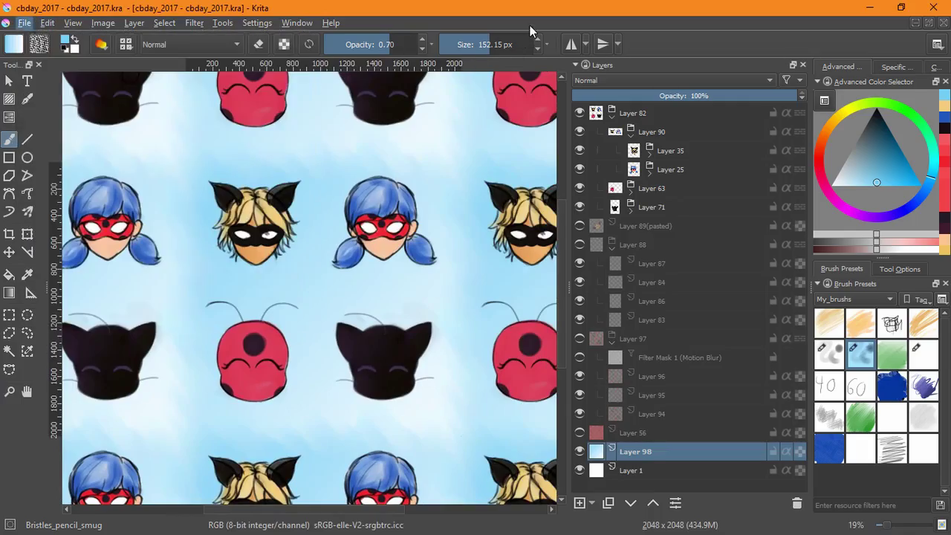